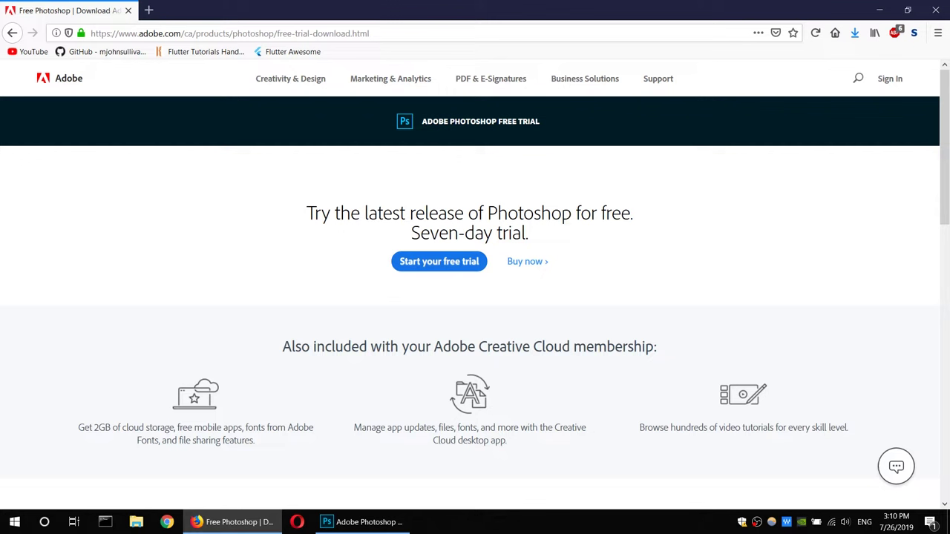
# Highlight the free-trial heading and go to the Photoshop purchase plans page
pyautogui.moveTo(306, 213); pyautogui.dragTo(527, 234)
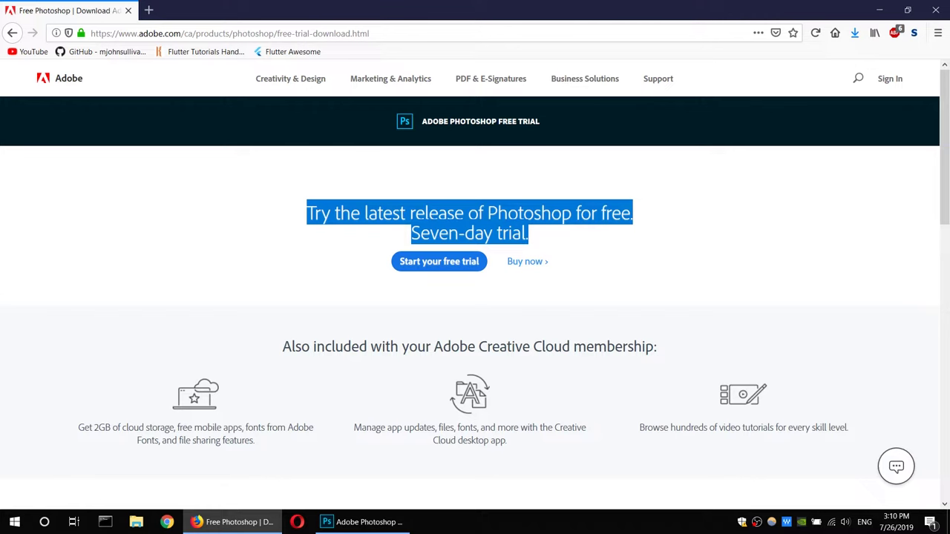
pyautogui.click(526, 261)
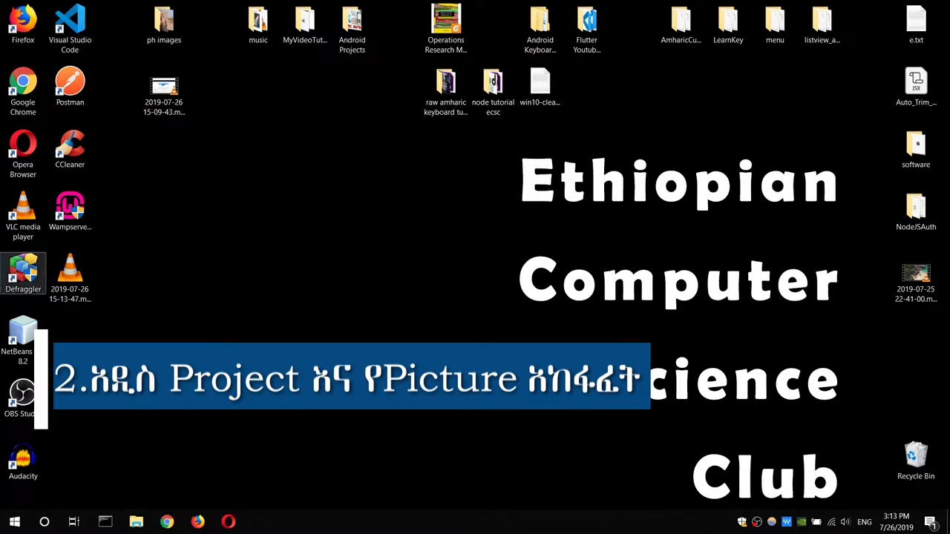
# Launch Adobe Photoshop CC 2019 from the Start menu's Recently added list
pyautogui.click(14, 521)
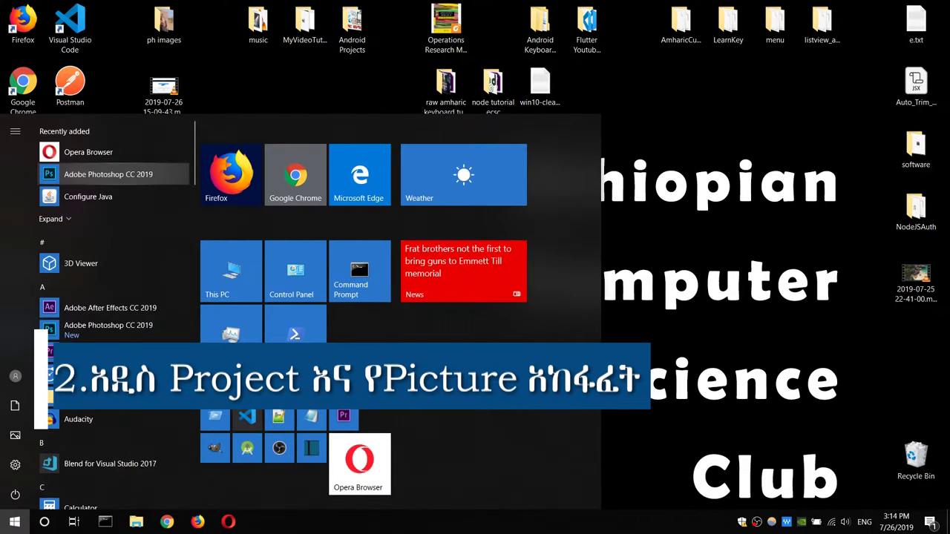
pyautogui.click(108, 173)
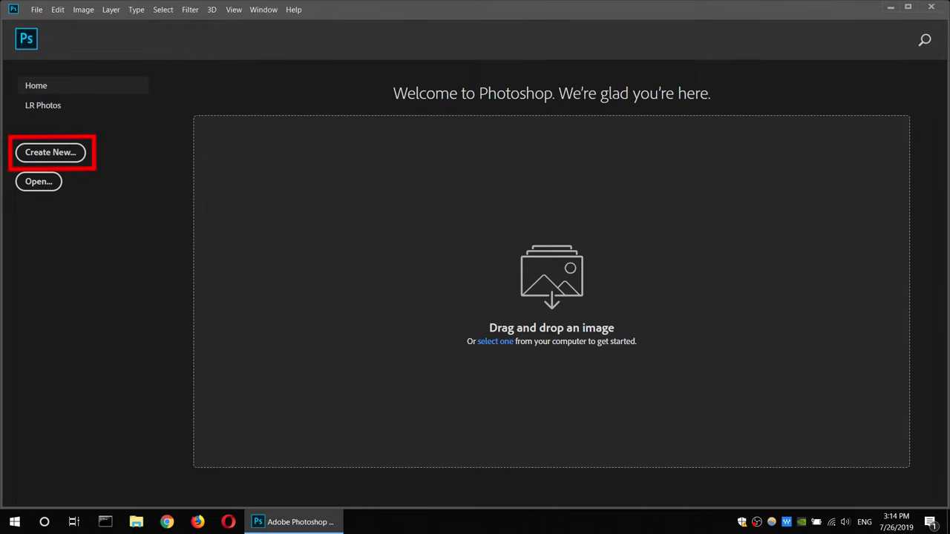
# Browse the new-document preset tabs, then create a Photo > Default Photoshop Size document
pyautogui.hotkey('ctrl', 'n')
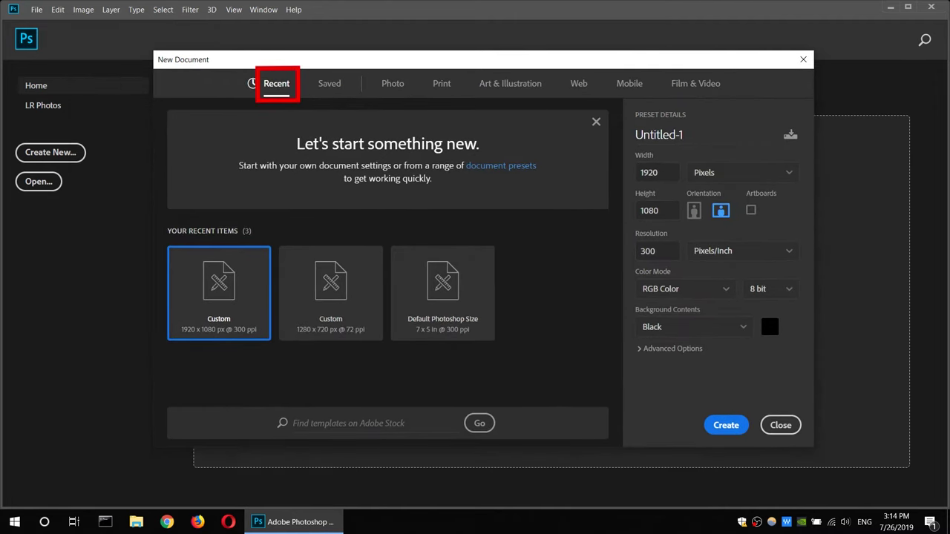
pyautogui.click(329, 83)
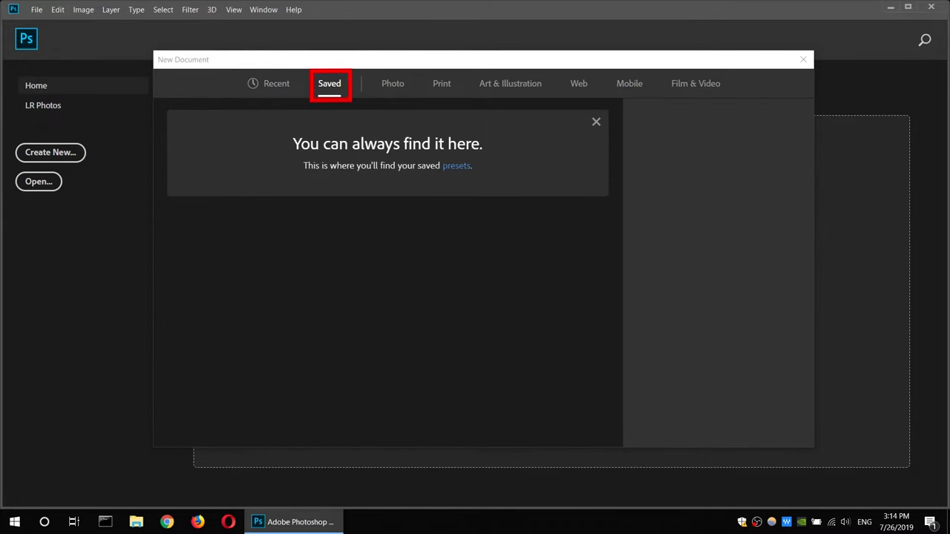
pyautogui.click(392, 83)
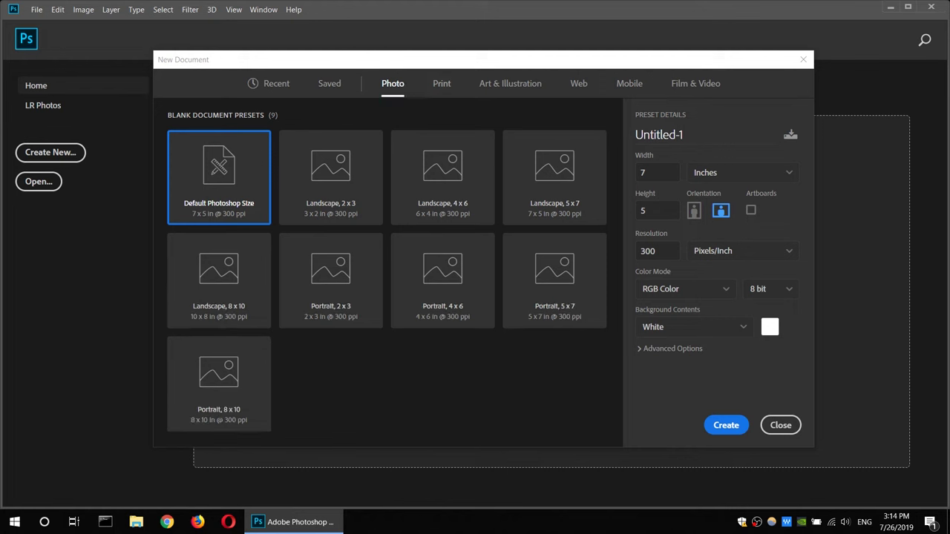
pyautogui.click(442, 84)
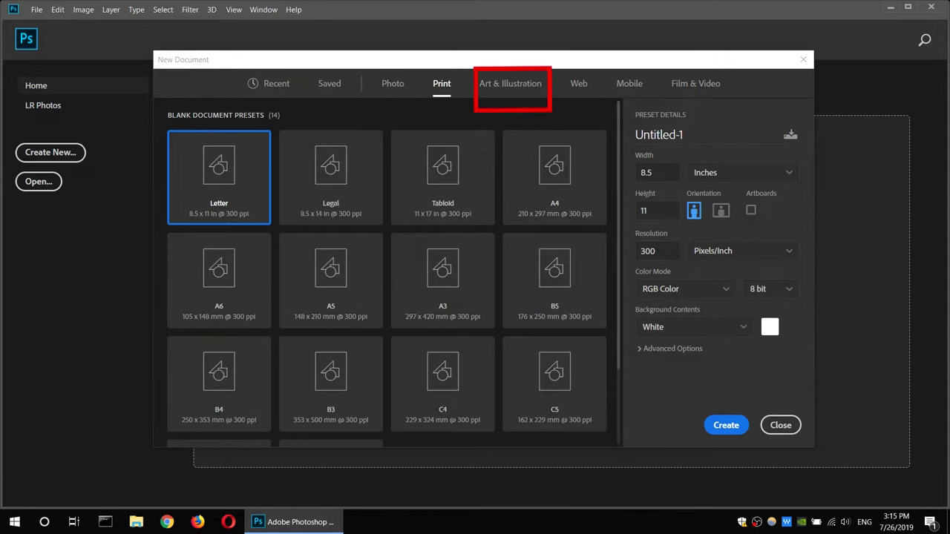
pyautogui.click(510, 83)
pyautogui.click(578, 83)
pyautogui.click(629, 83)
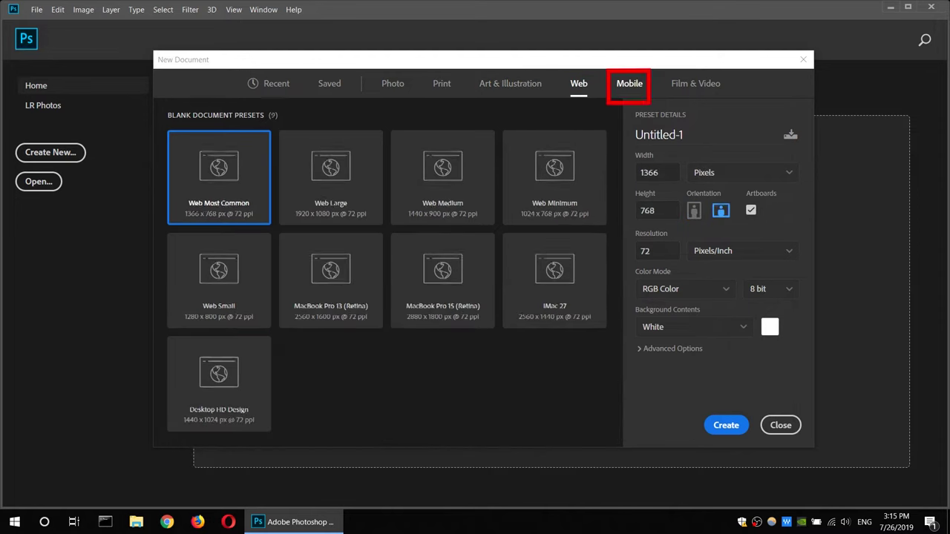
pyautogui.click(695, 83)
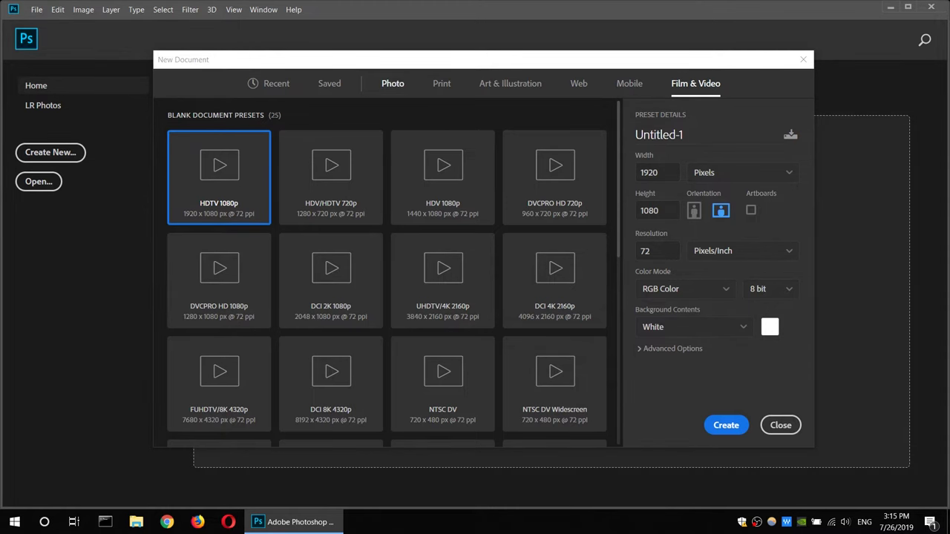
pyautogui.click(393, 83)
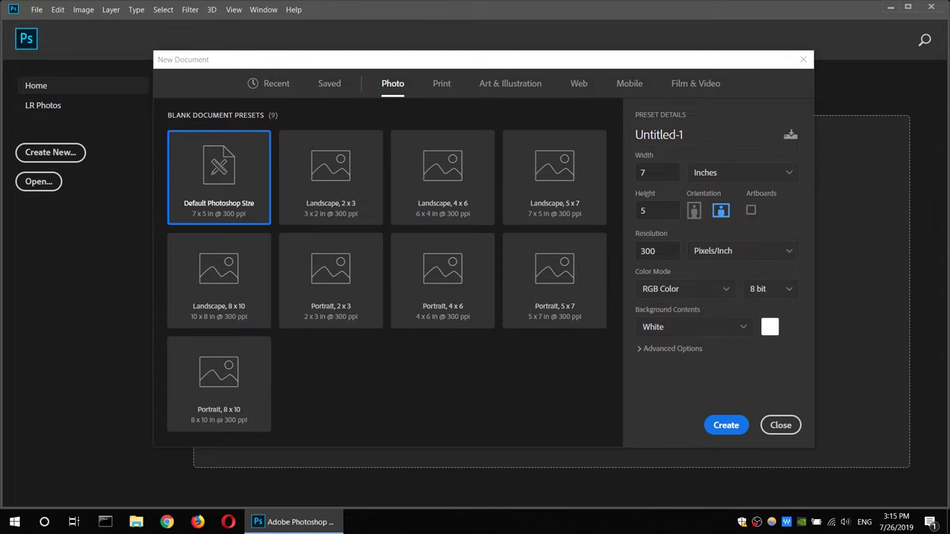
pyautogui.press('Return')
pyautogui.click(37, 9)
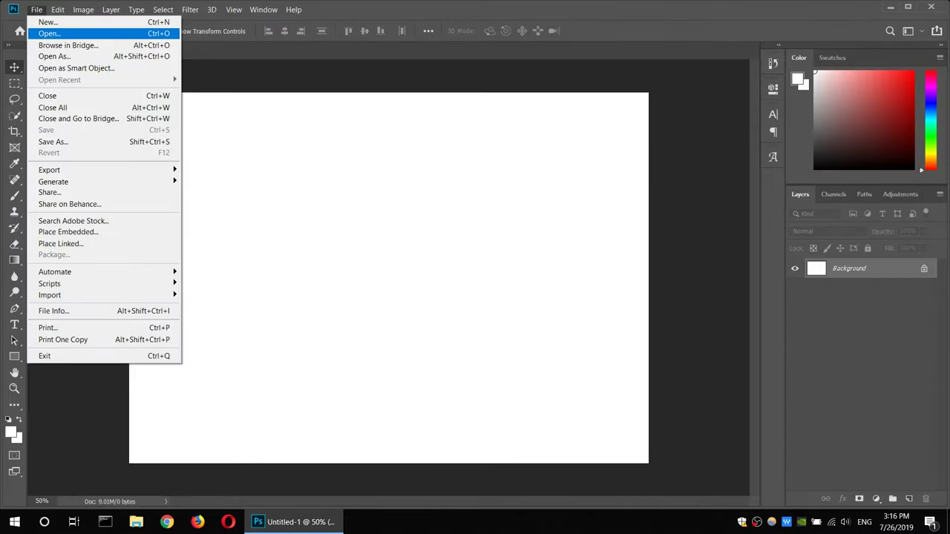
# Open camel.jpg from Desktop > ph images, then switch between it and Untitled-1
pyautogui.click(49, 33)
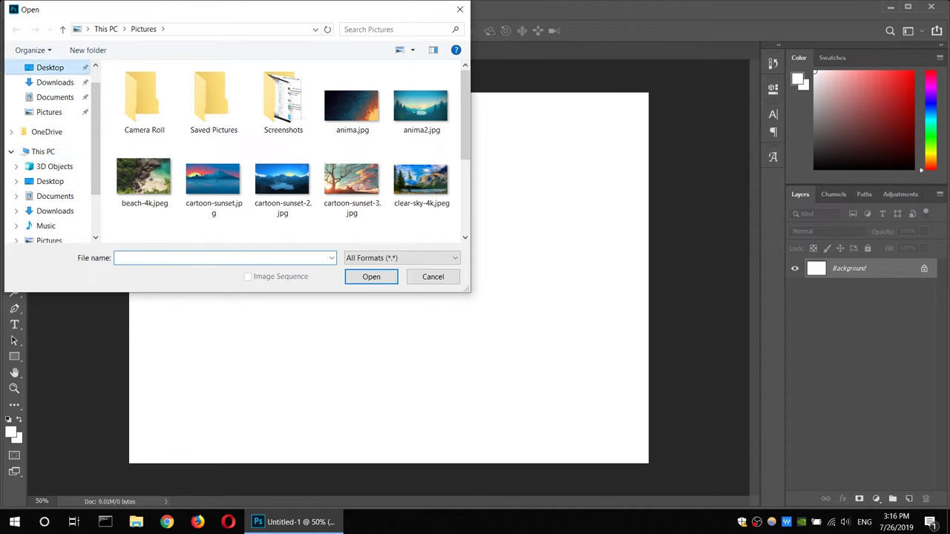
pyautogui.click(50, 67)
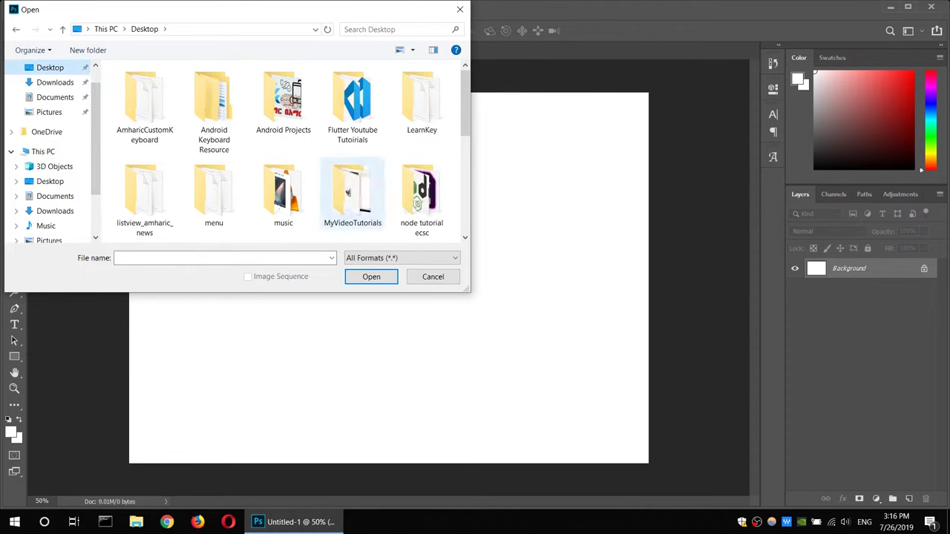
pyautogui.scroll(-5, 283, 193)
pyautogui.scroll(1, 283, 192)
pyautogui.scroll(4, 282, 149)
pyautogui.scroll(-4, 283, 148)
pyautogui.doubleClick(214, 97)
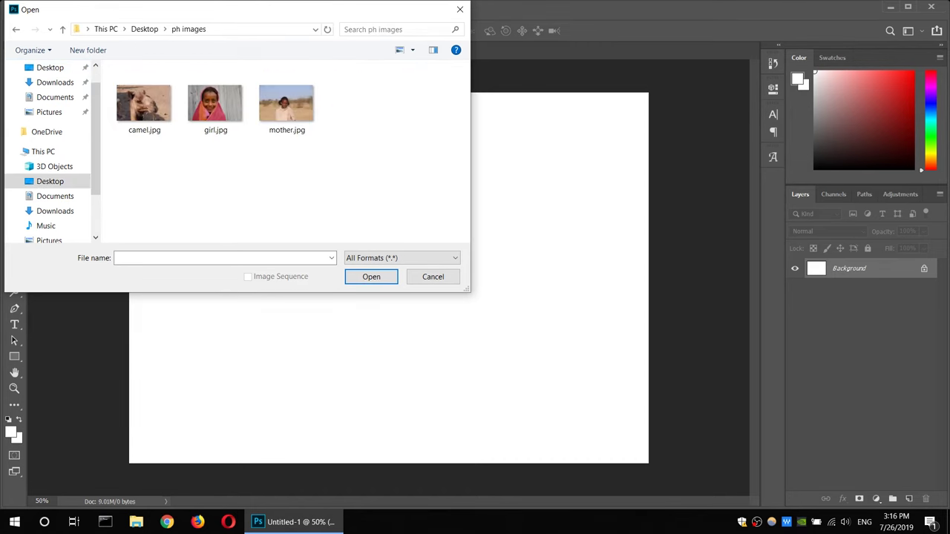
pyautogui.doubleClick(143, 103)
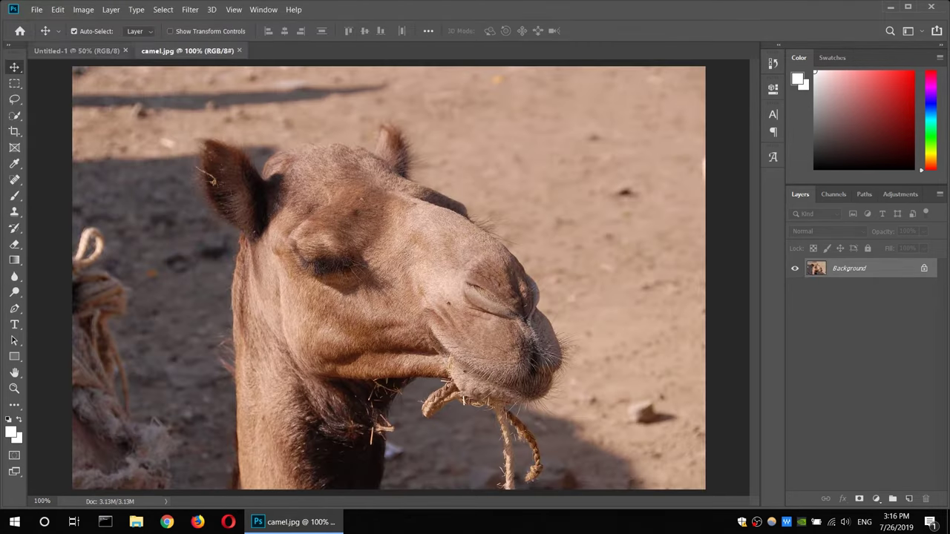
pyautogui.click(76, 50)
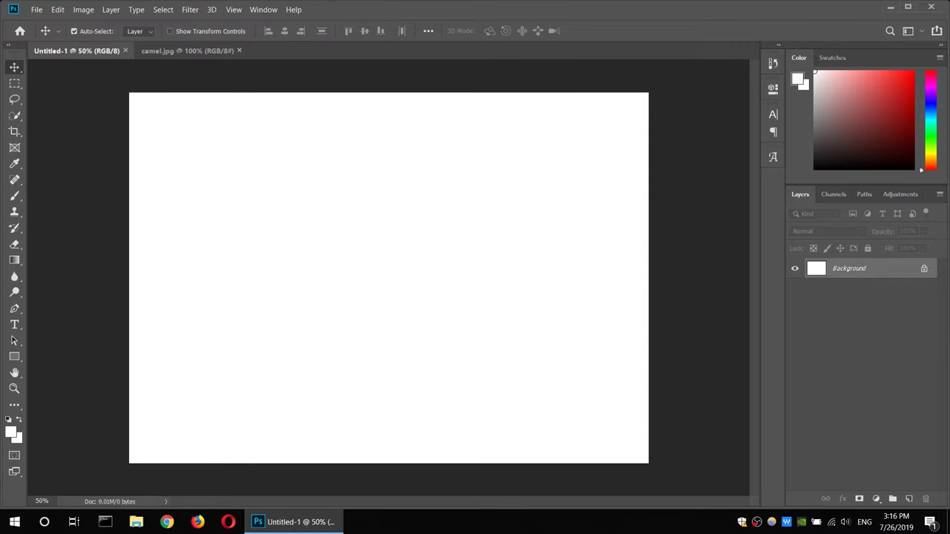
pyautogui.hotkey('ctrl', 'Tab')
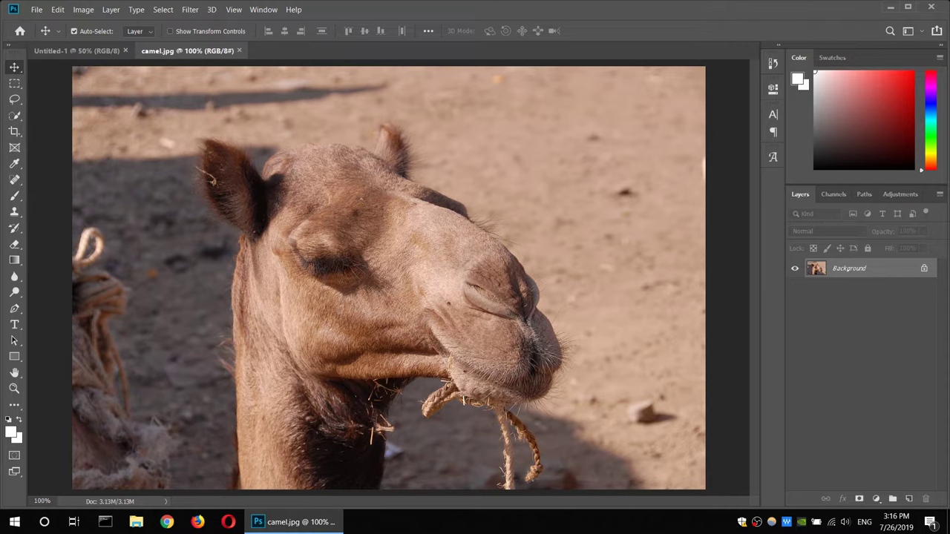
pyautogui.rightClick(168, 51)
# Close camel.jpg, then reopen it by dragging it in from the ph images folder
pyautogui.click(192, 68)
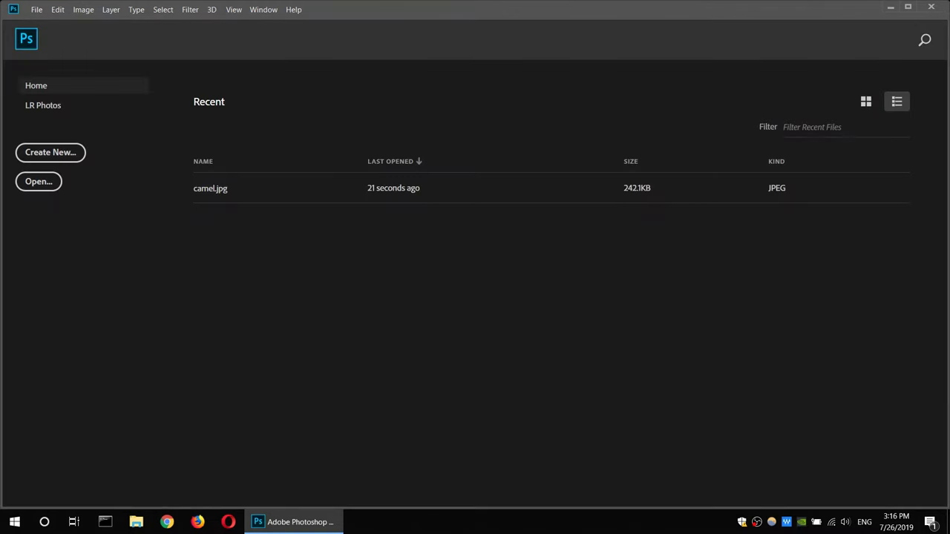
pyautogui.moveTo(547, 9); pyautogui.dragTo(593, 34)
pyautogui.doubleClick(163, 22)
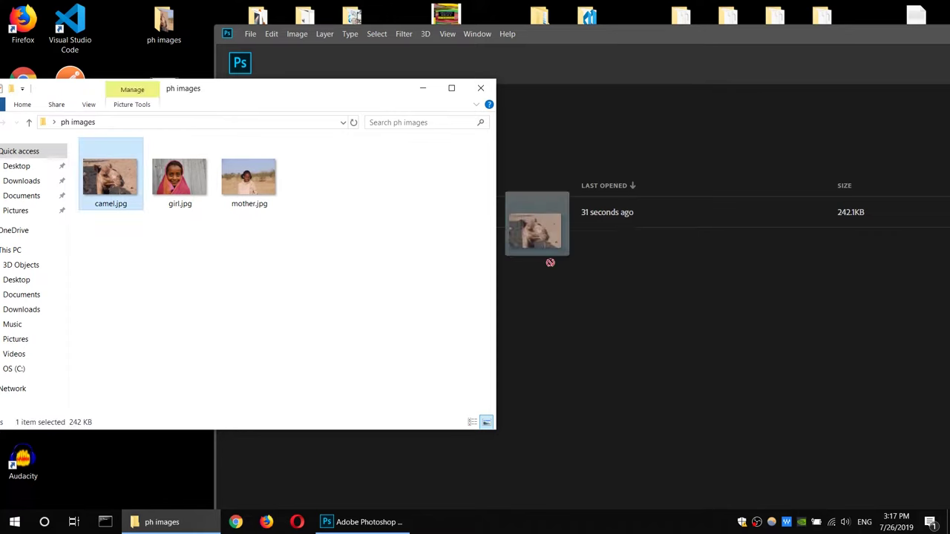
pyautogui.moveTo(110, 178); pyautogui.dragTo(601, 267)
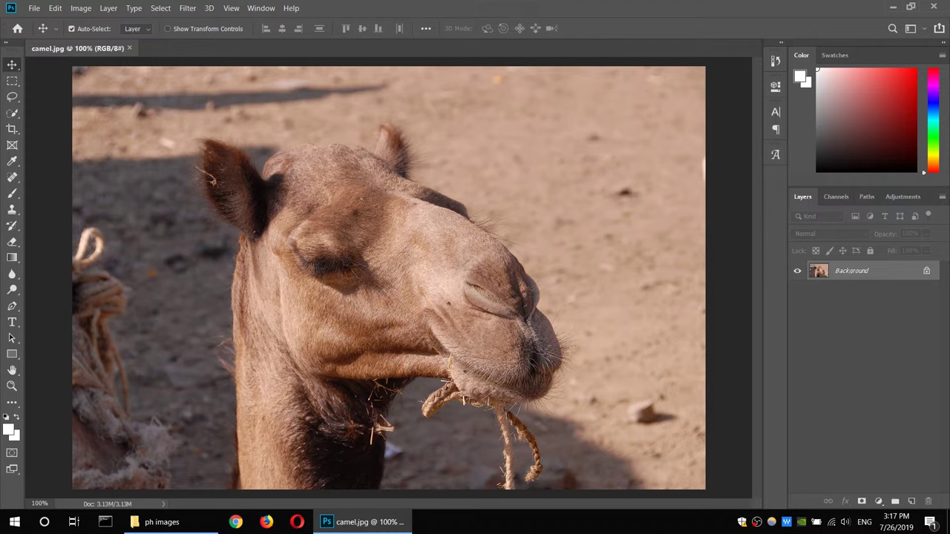
# Close camel.jpg via the File menu and reopen it from Recent files
pyautogui.click(34, 8)
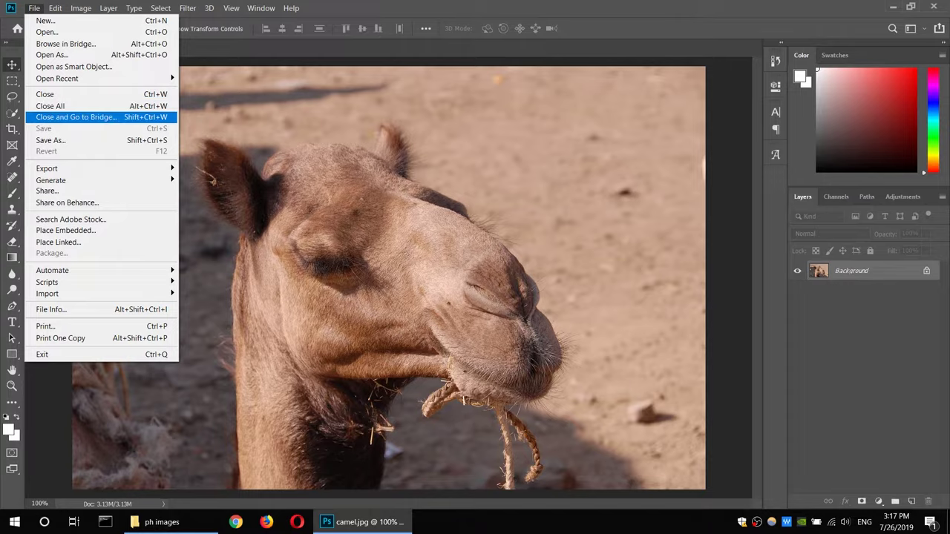
pyautogui.click(51, 106)
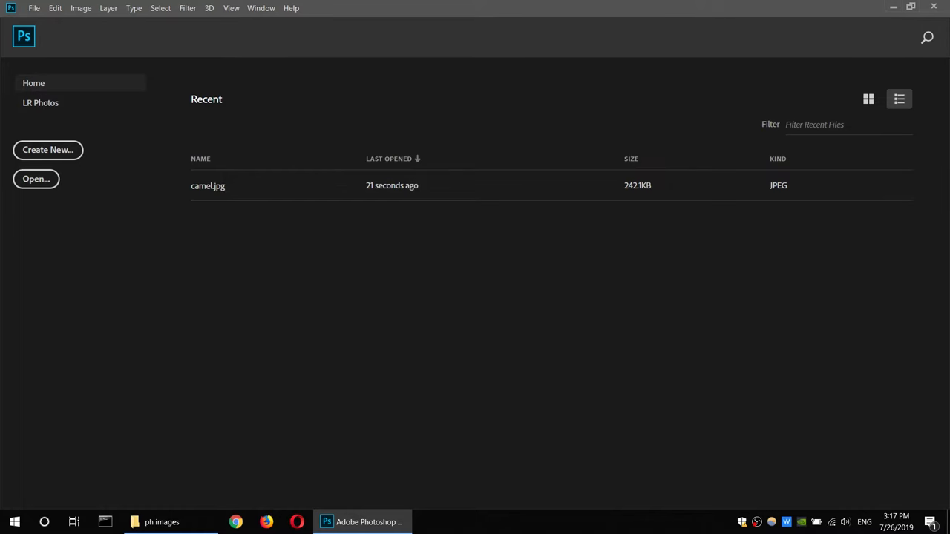
pyautogui.click(207, 185)
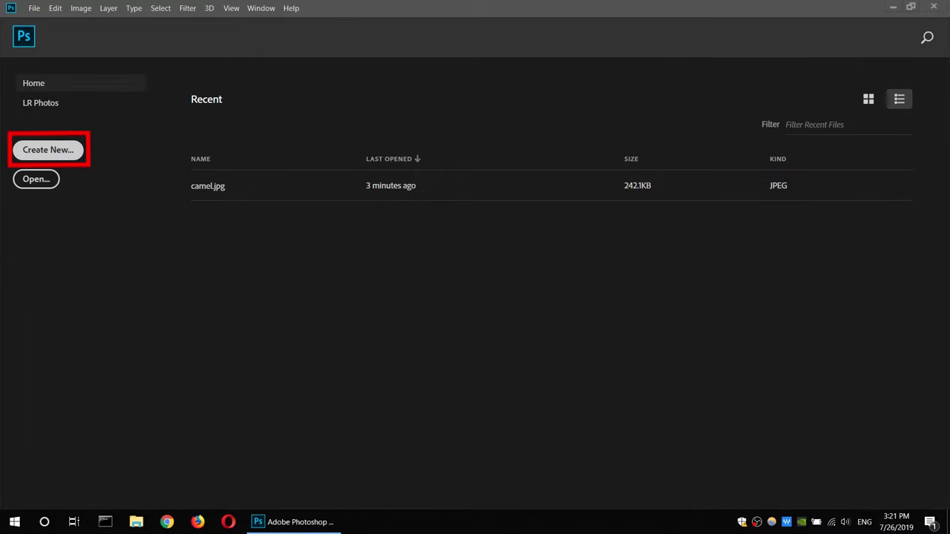
# Start a new document sized 1920 x 1080 pixels
pyautogui.click(47, 150)
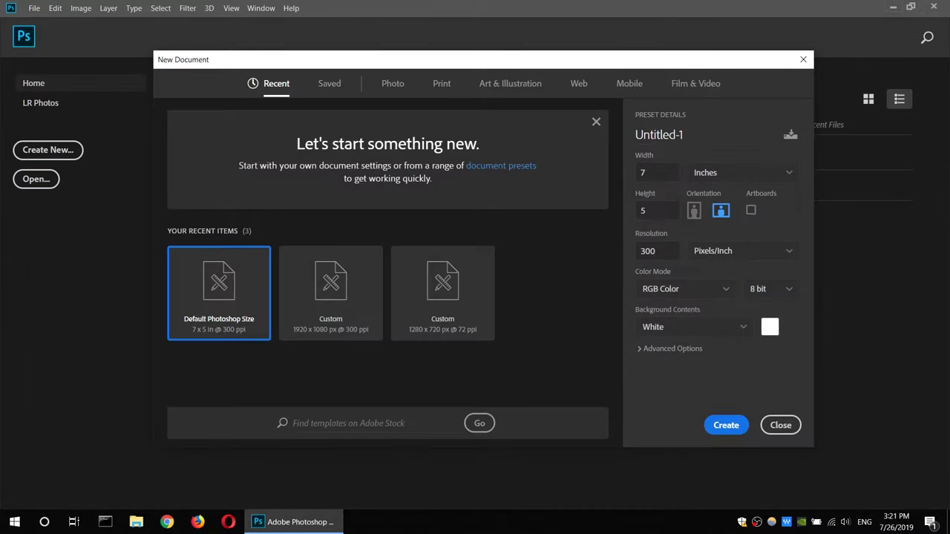
pyautogui.moveTo(430, 60); pyautogui.dragTo(366, 58)
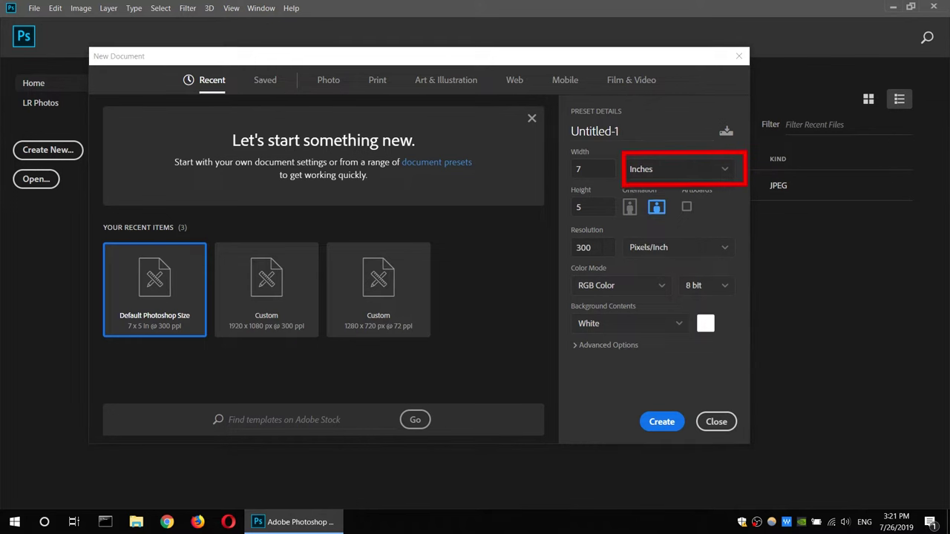
pyautogui.click(677, 169)
pyautogui.click(638, 193)
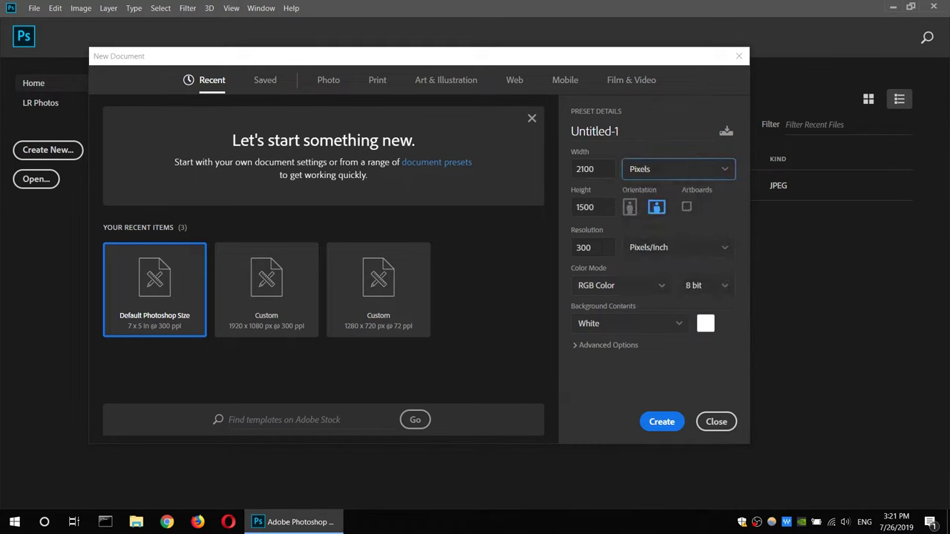
pyautogui.click(586, 169)
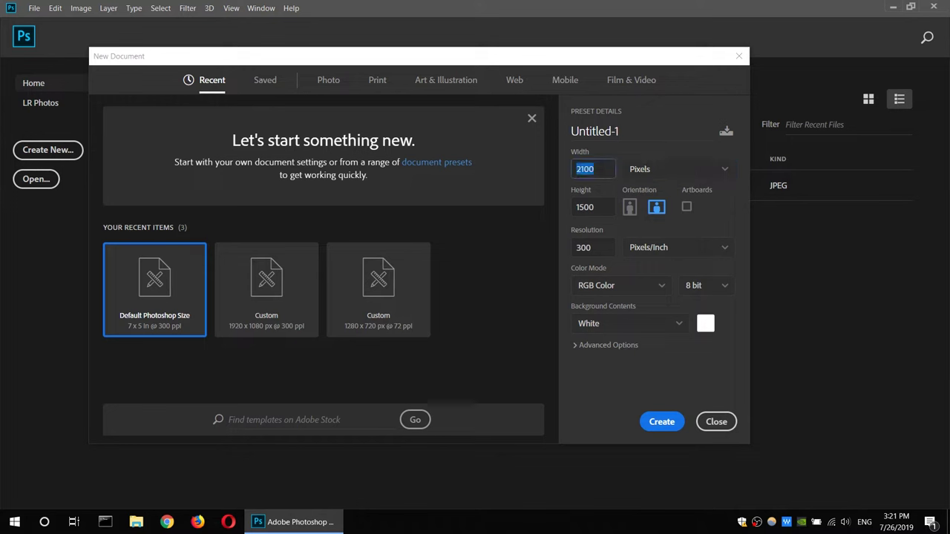
pyautogui.write('1920')
pyautogui.press('Tab')
pyautogui.write('1080')
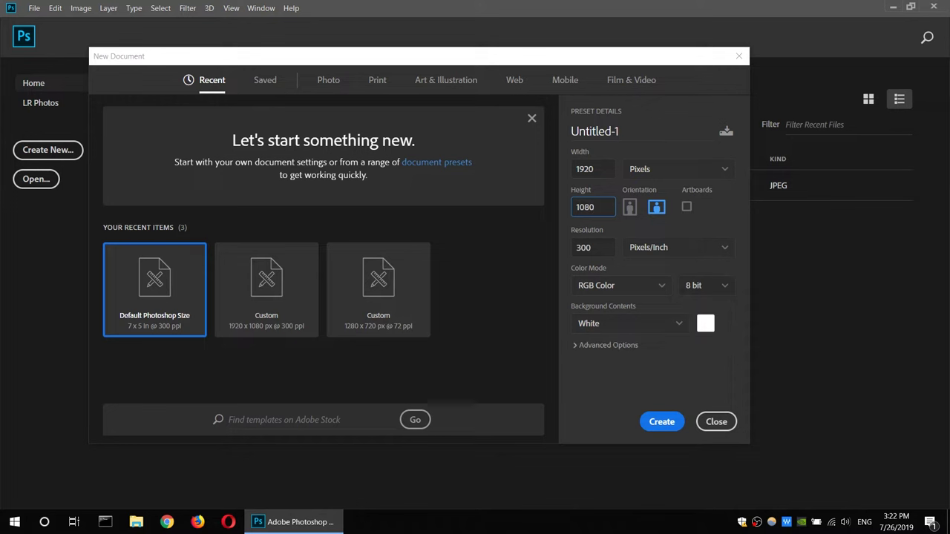
# Set Background Contents to Black, check Advanced Options, and create the document
pyautogui.click(629, 323)
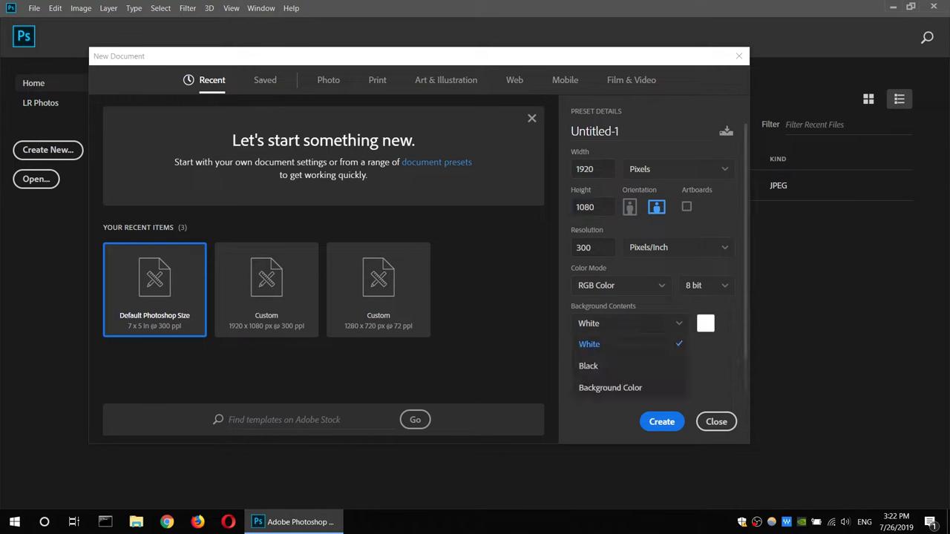
pyautogui.click(590, 339)
pyautogui.click(629, 322)
pyautogui.click(588, 367)
pyautogui.click(604, 345)
pyautogui.scroll(-1, 651, 260)
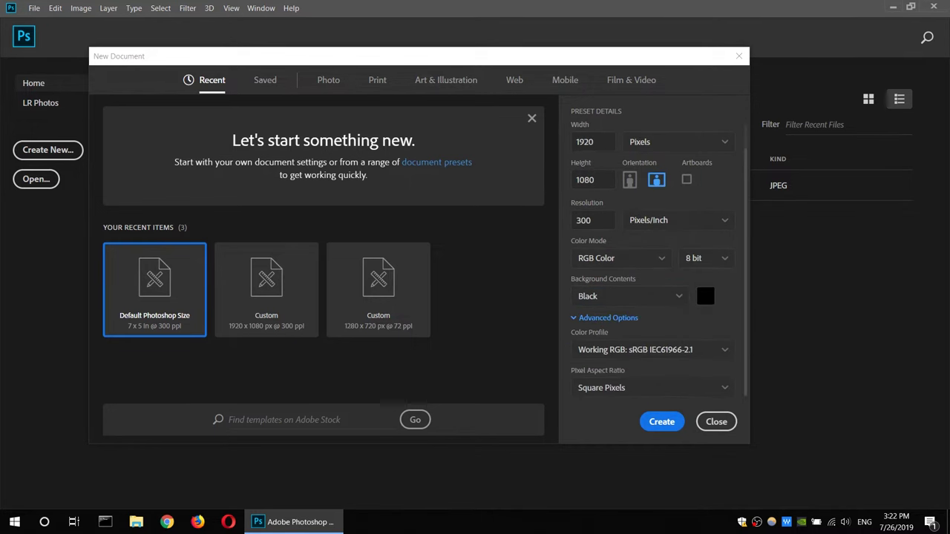
pyautogui.scroll(1, 649, 260)
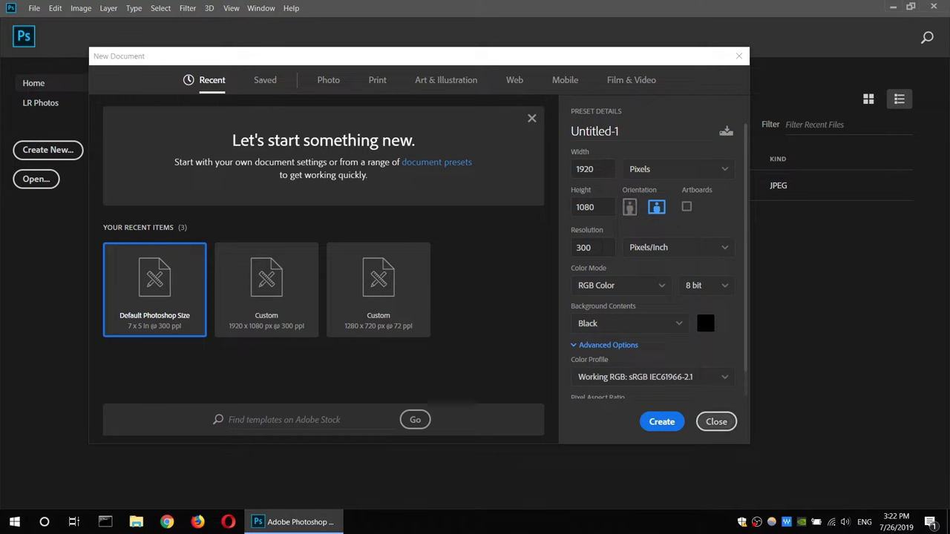
pyautogui.press('Return')
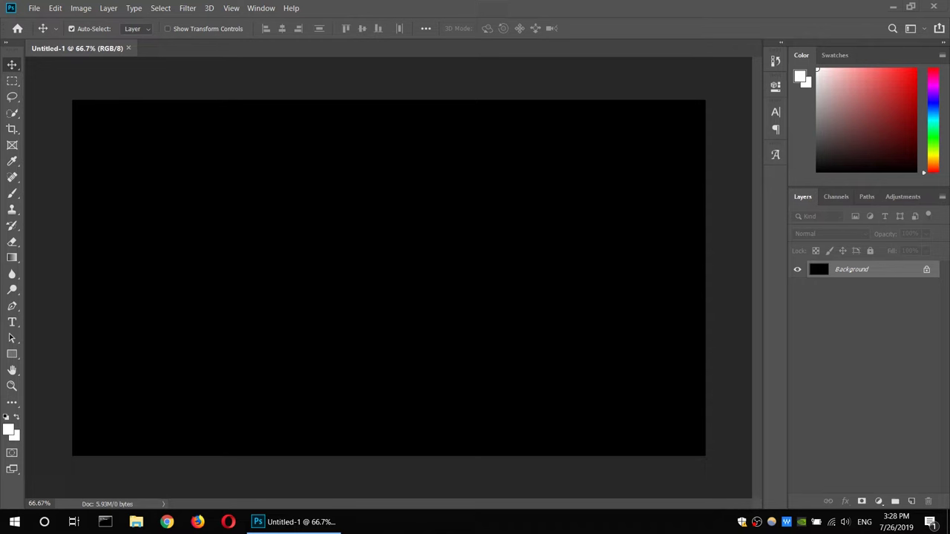
# Draw a white rectangle in the upper-left of the canvas with the Rectangle tool
pyautogui.doubleClick(802, 197)
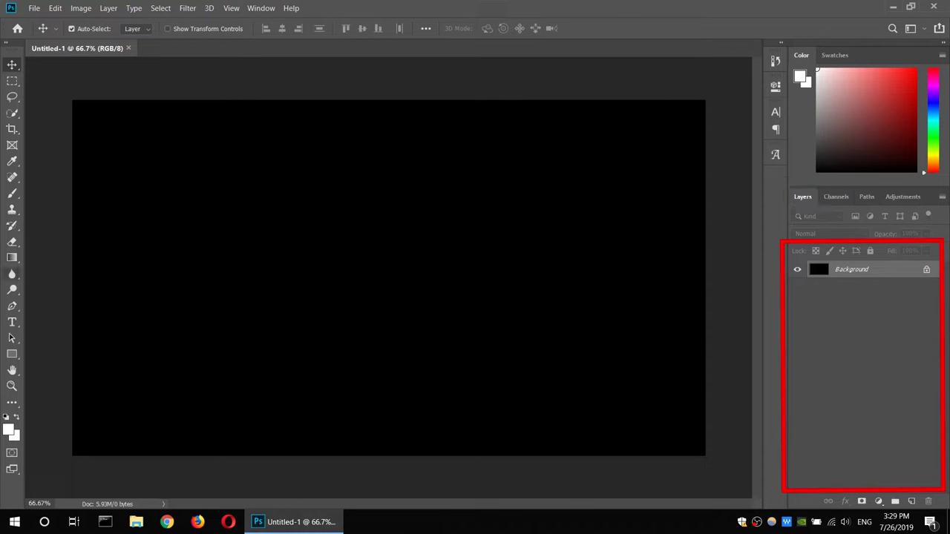
pyautogui.click(11, 257)
pyautogui.rightClick(11, 258)
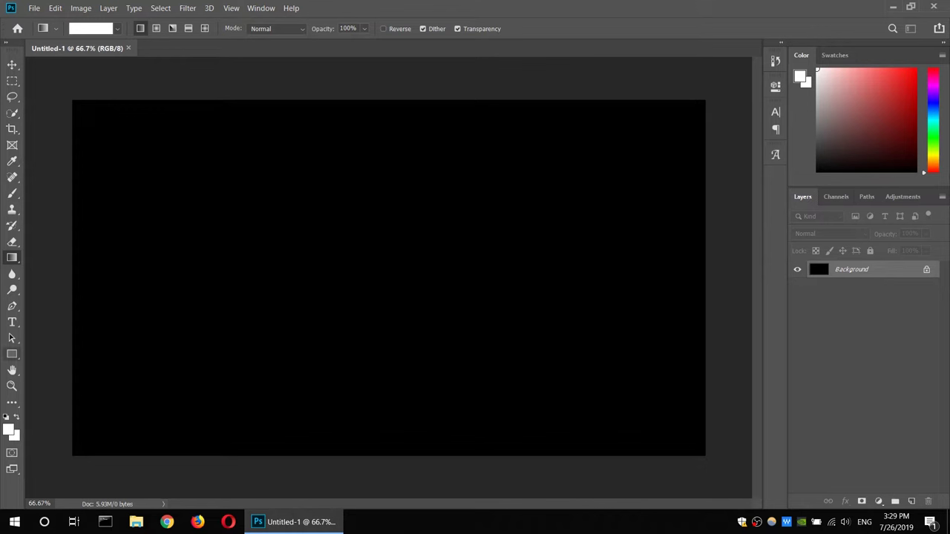
pyautogui.click(11, 354)
pyautogui.rightClick(12, 354)
pyautogui.click(44, 352)
pyautogui.moveTo(205, 161); pyautogui.dragTo(339, 216)
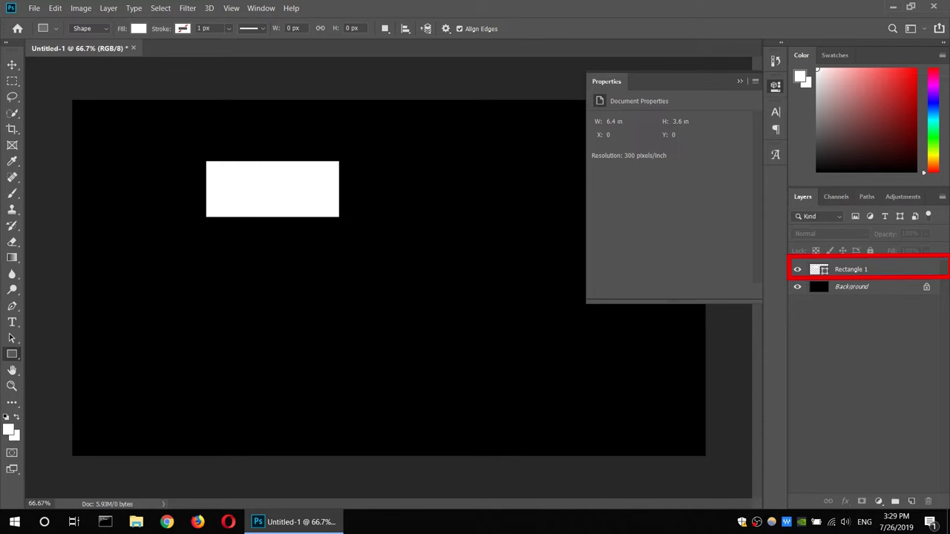
# Move the Rectangle 1 layer right and down, then up and to the right
pyautogui.press('v')
pyautogui.moveTo(263, 174)
pyautogui.mouseDown()
pyautogui.moveTo(347, 217)
pyautogui.moveTo(330, 201)
pyautogui.mouseUp()
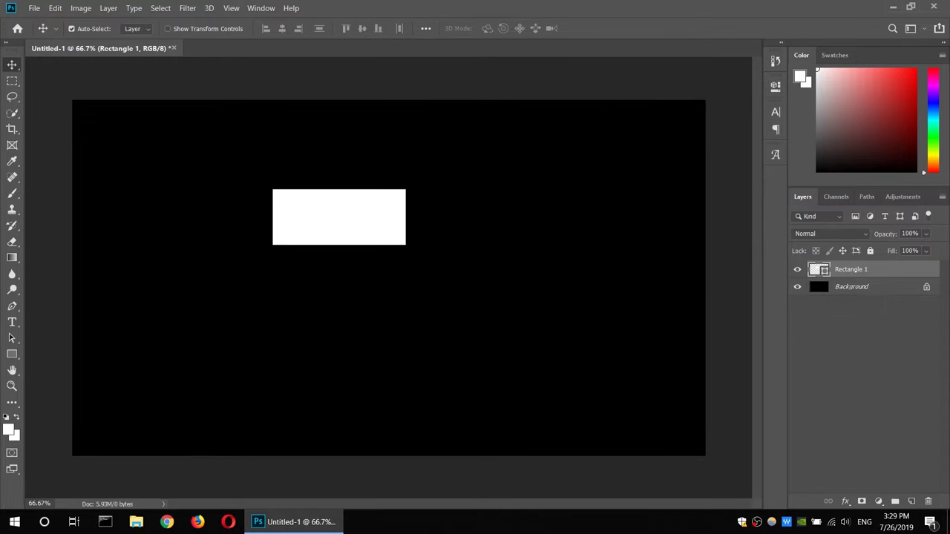
pyautogui.click(860, 286)
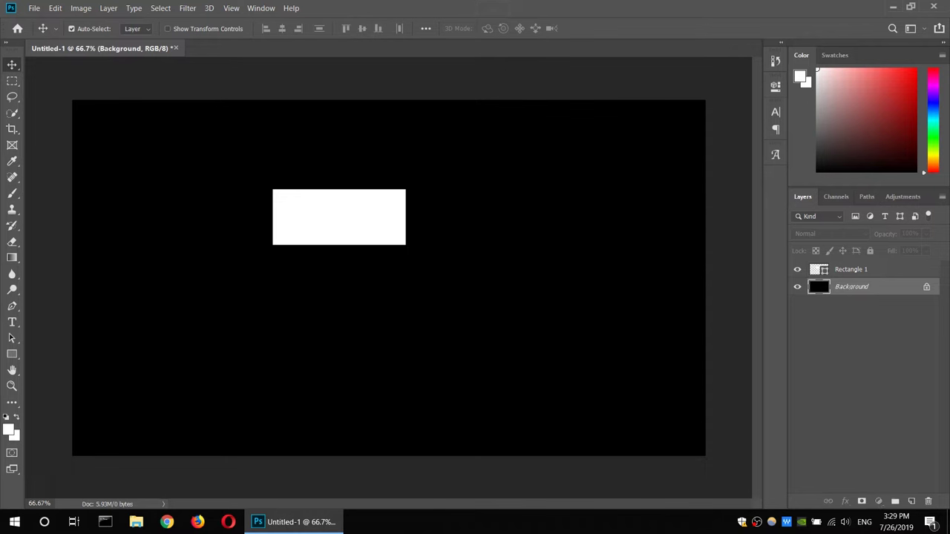
pyautogui.click(861, 269)
pyautogui.moveTo(339, 216); pyautogui.dragTo(398, 177)
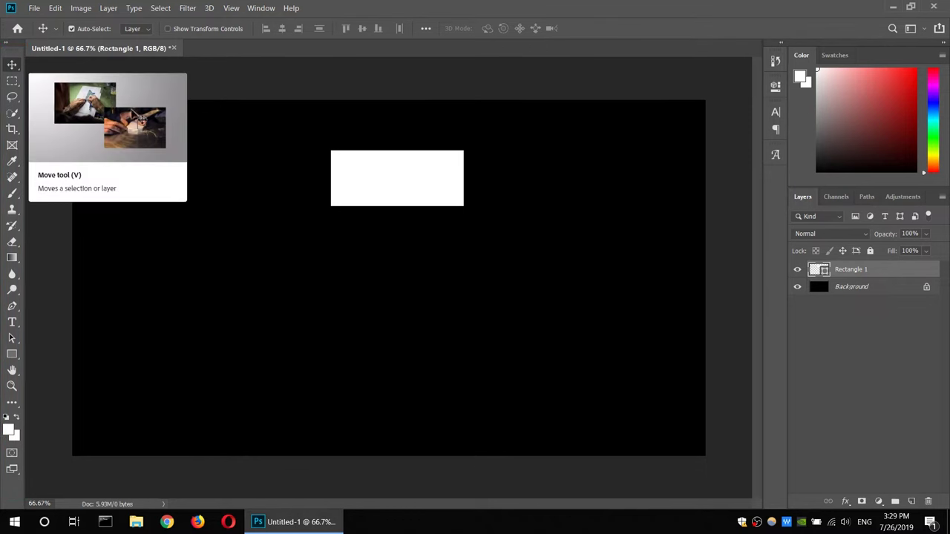
# Drag the white rectangle down and slightly left to sit just above centre
pyautogui.moveTo(397, 178); pyautogui.dragTo(408, 223)
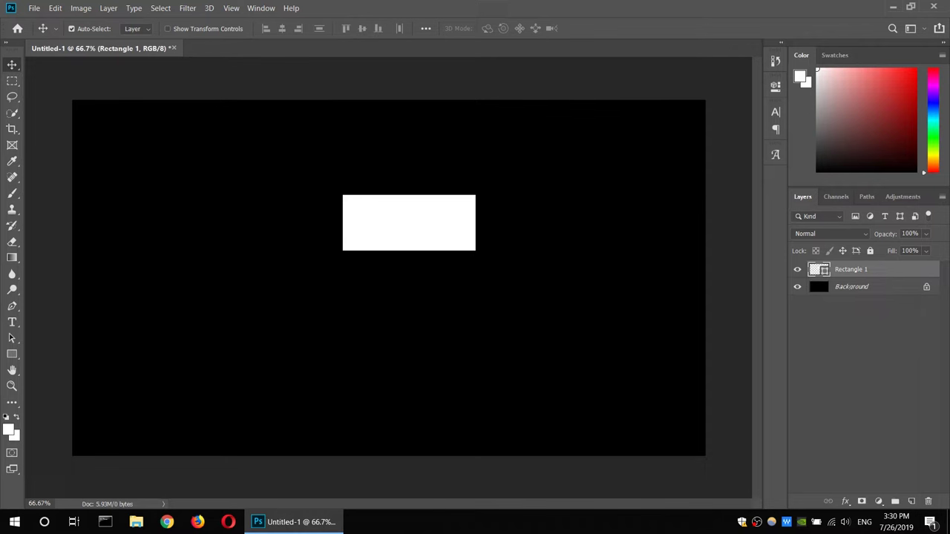
pyautogui.moveTo(409, 223); pyautogui.dragTo(396, 222)
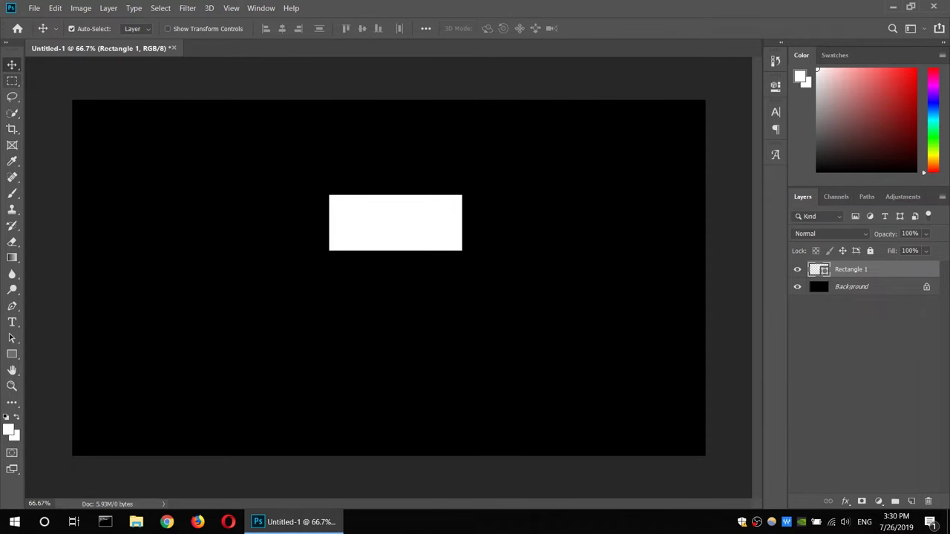
pyautogui.press('m')
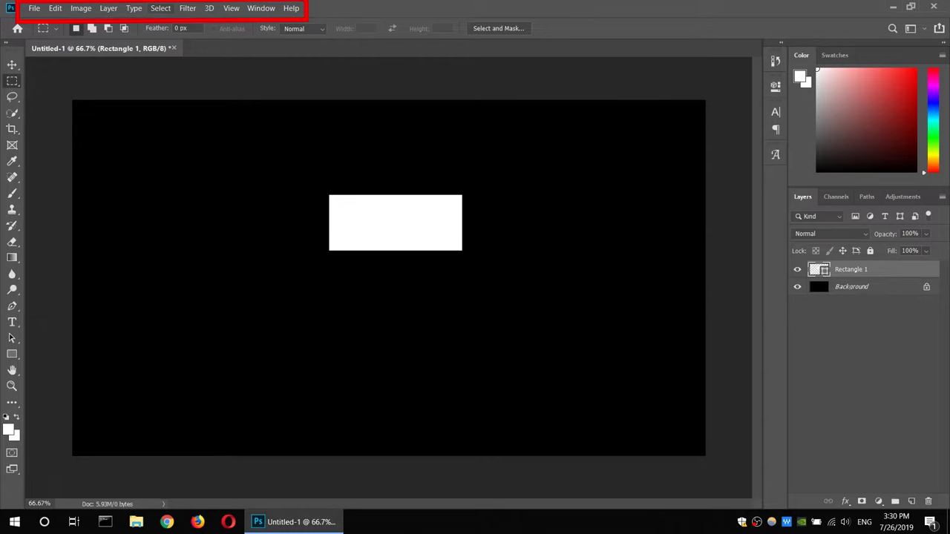
pyautogui.click(55, 9)
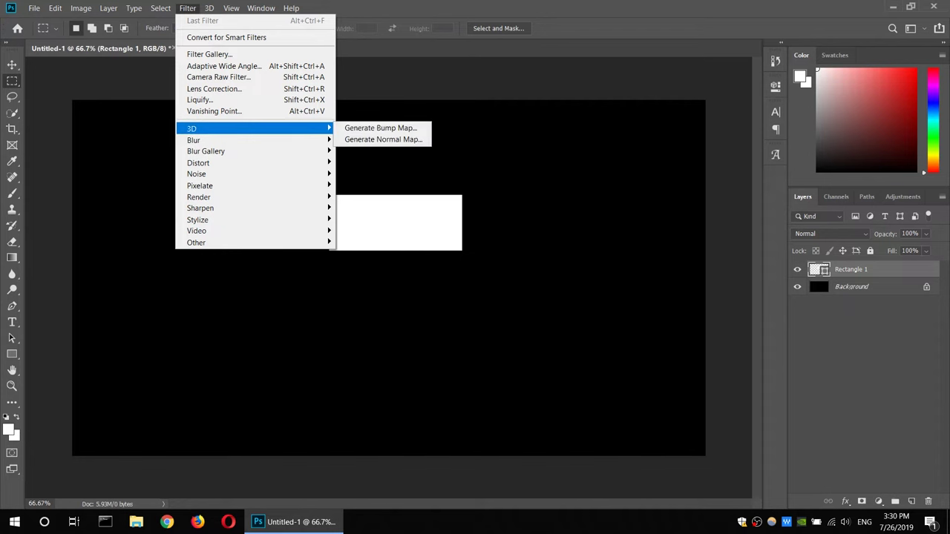
pyautogui.press('Escape')
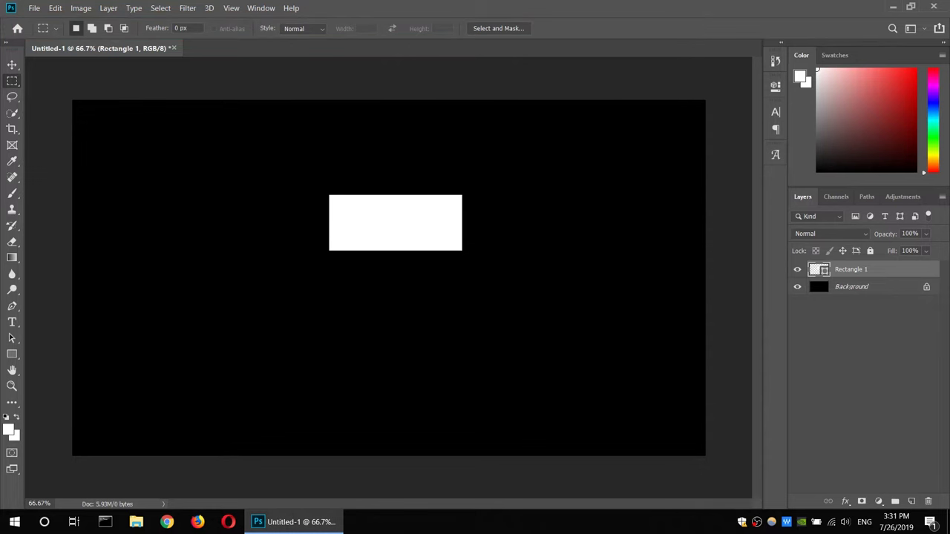
# Cycle through the Move, Rectangle and Type tools with V, U and T
pyautogui.press('v')
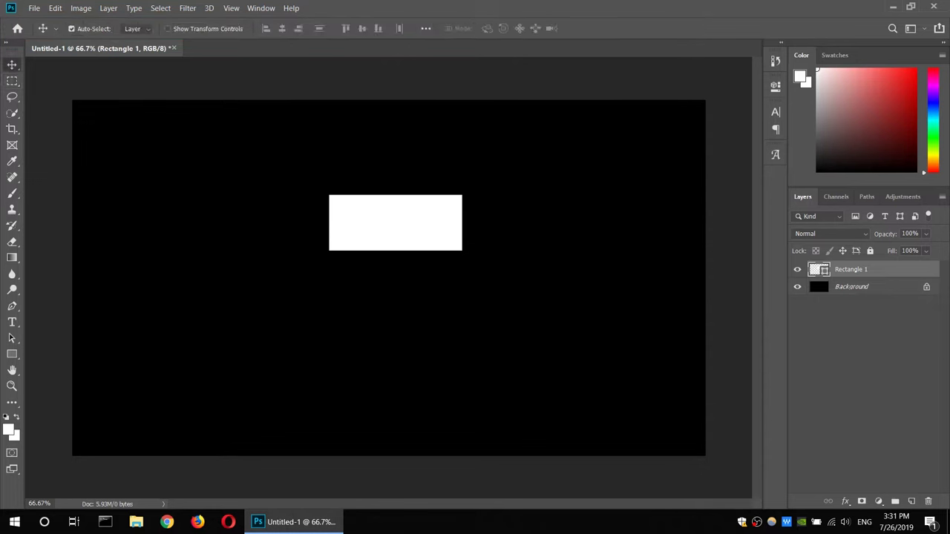
pyautogui.press('u')
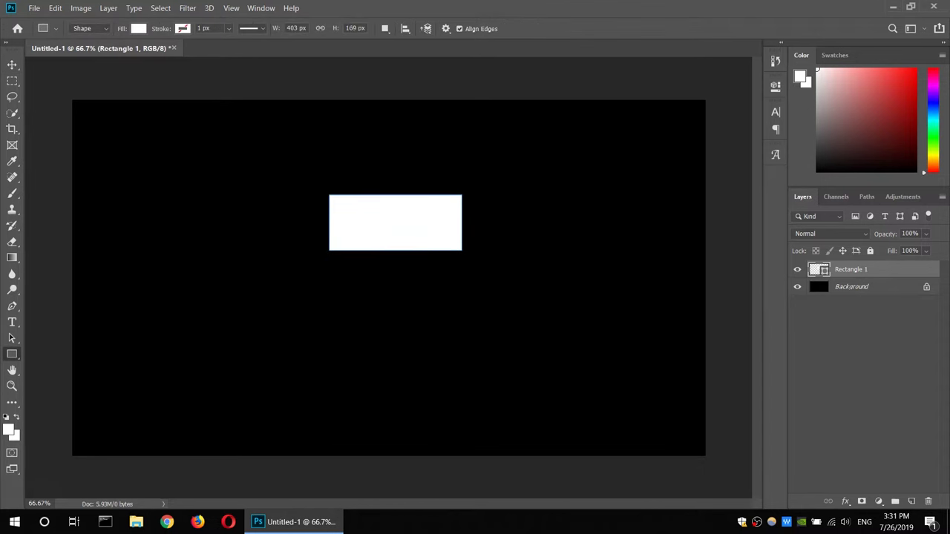
pyautogui.press('t')
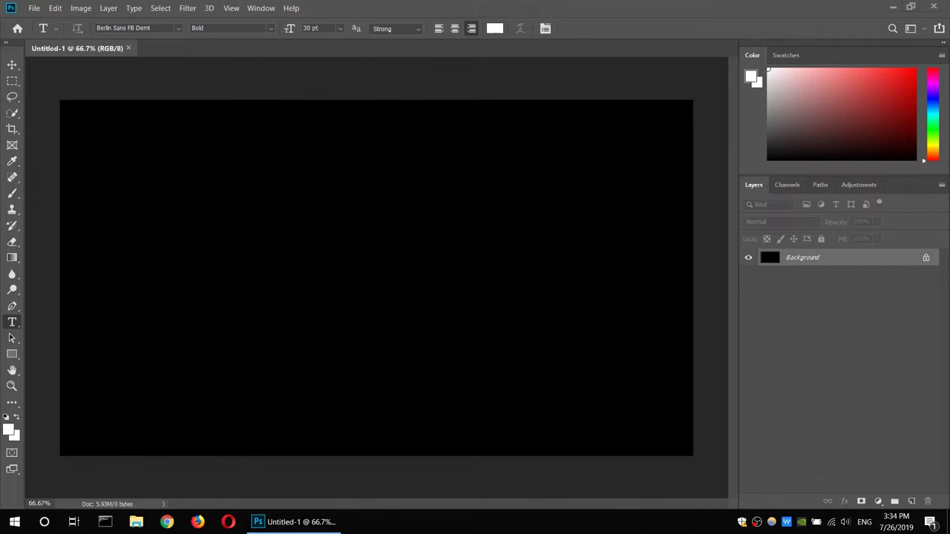
# Float the Color and Layers panels over the canvas and re-dock the Tools bar
pyautogui.moveTo(751, 55); pyautogui.dragTo(512, 123)
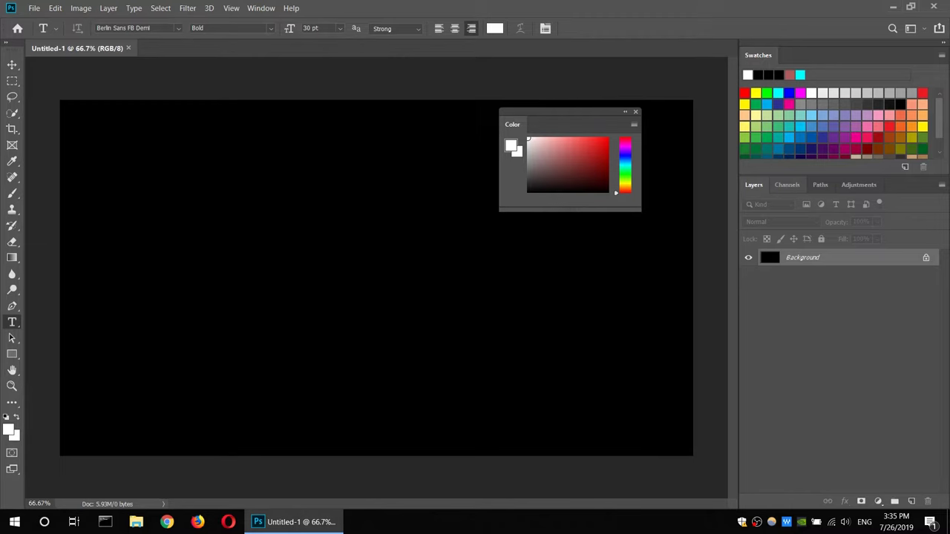
pyautogui.moveTo(753, 185); pyautogui.dragTo(229, 185)
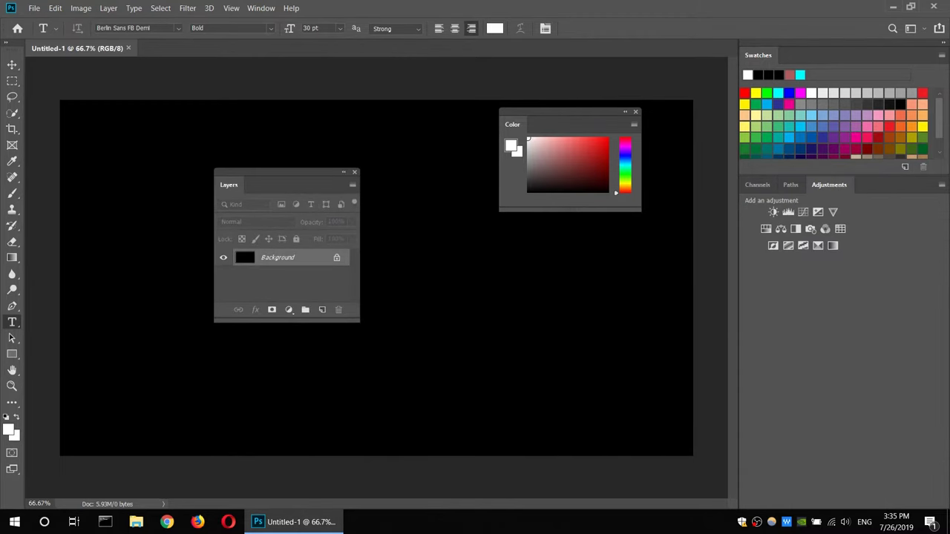
pyautogui.moveTo(12, 42); pyautogui.dragTo(363, 78)
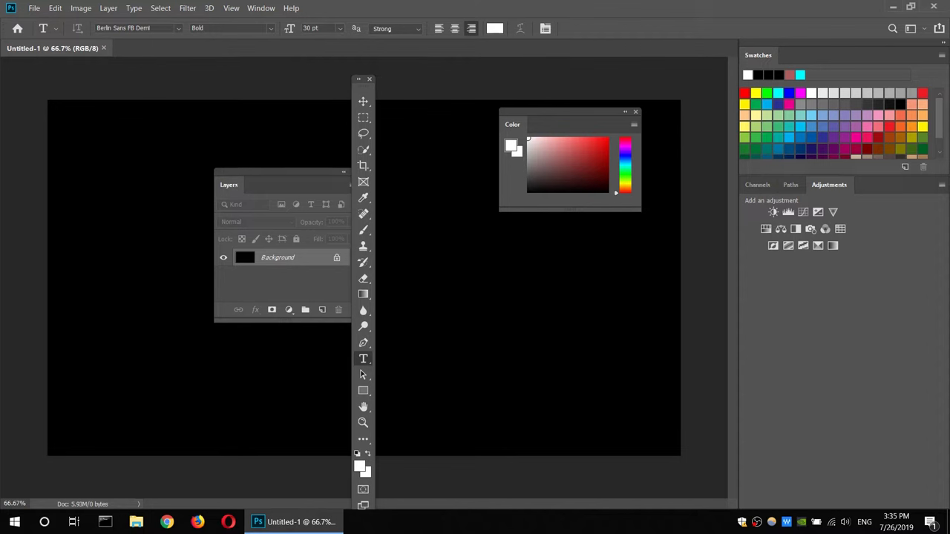
pyautogui.moveTo(362, 79); pyautogui.dragTo(12, 60)
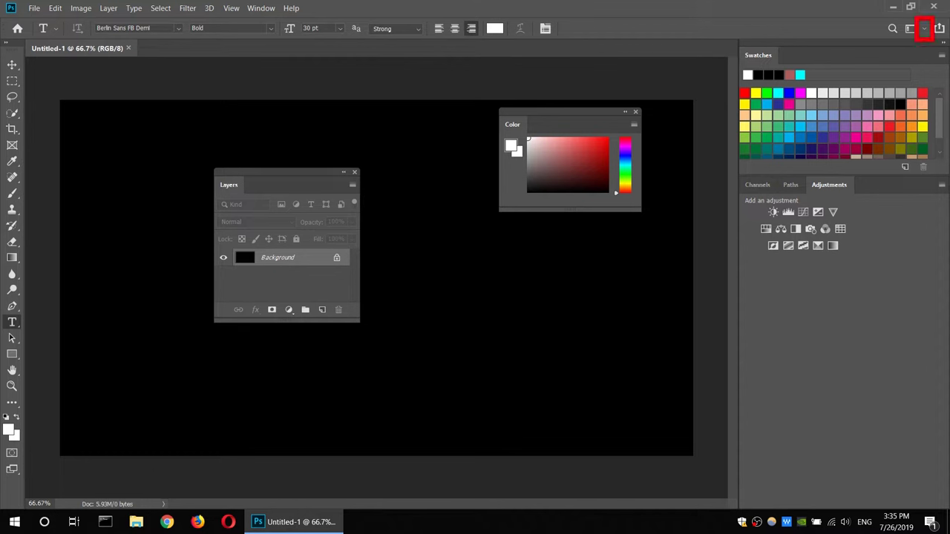
pyautogui.click(923, 28)
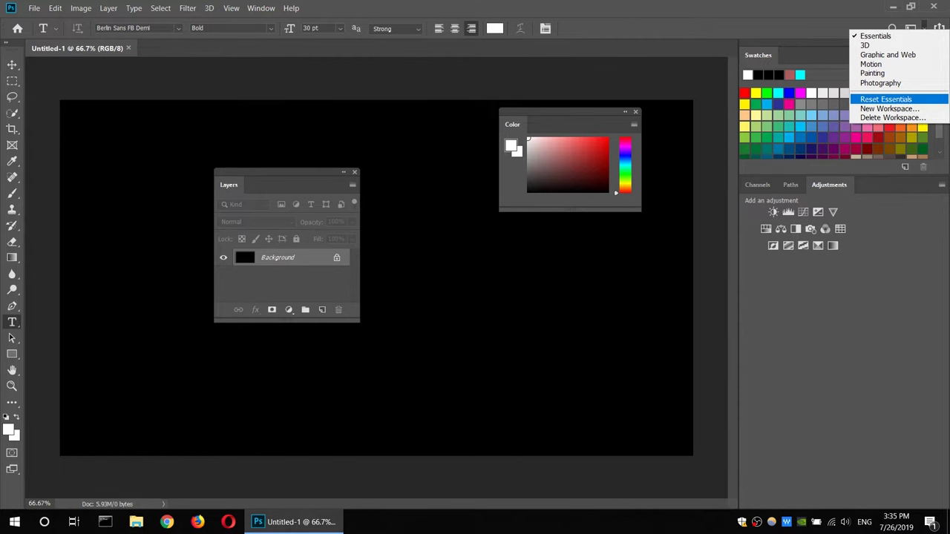
# Choose Reset Essentials to restore the default Color, Learn and Layers panel docking
pyautogui.click(885, 98)
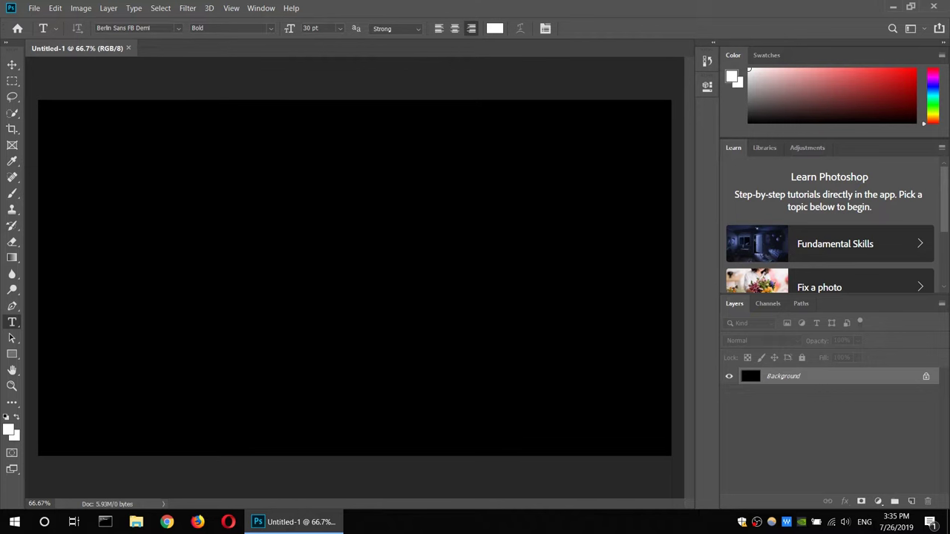
pyautogui.rightClick(733, 146)
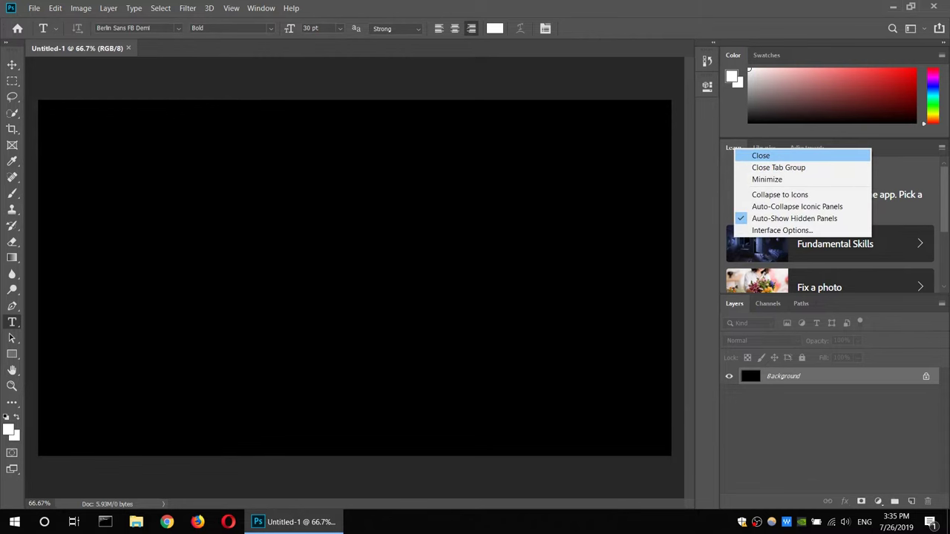
pyautogui.click(751, 152)
pyautogui.rightClick(737, 147)
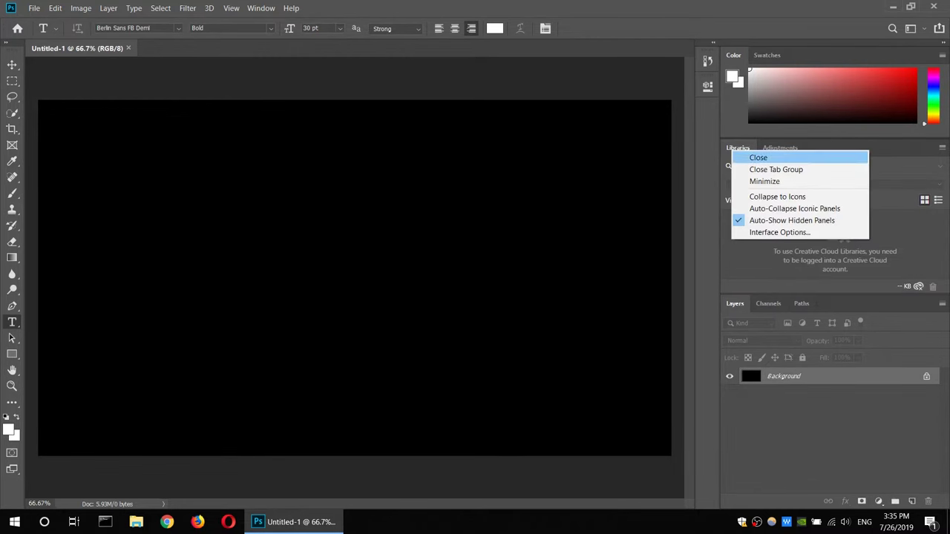
pyautogui.click(751, 155)
pyautogui.moveTo(742, 147); pyautogui.dragTo(854, 304)
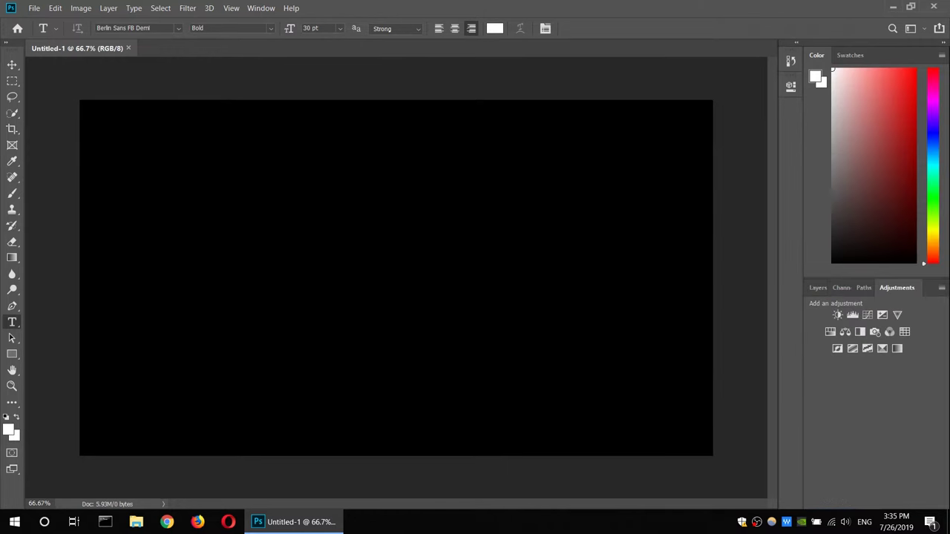
pyautogui.moveTo(804, 408); pyautogui.dragTo(733, 408)
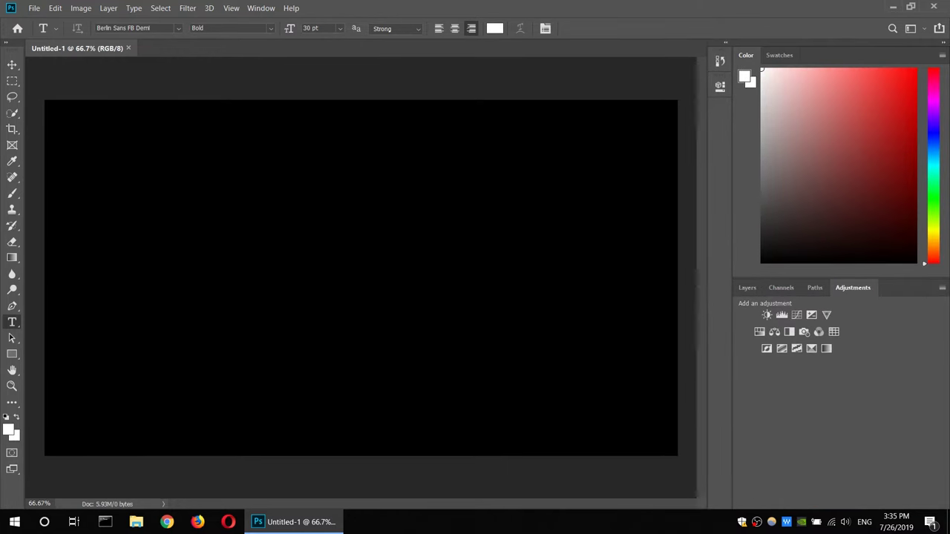
pyautogui.moveTo(838, 281); pyautogui.dragTo(838, 201)
pyautogui.click(746, 207)
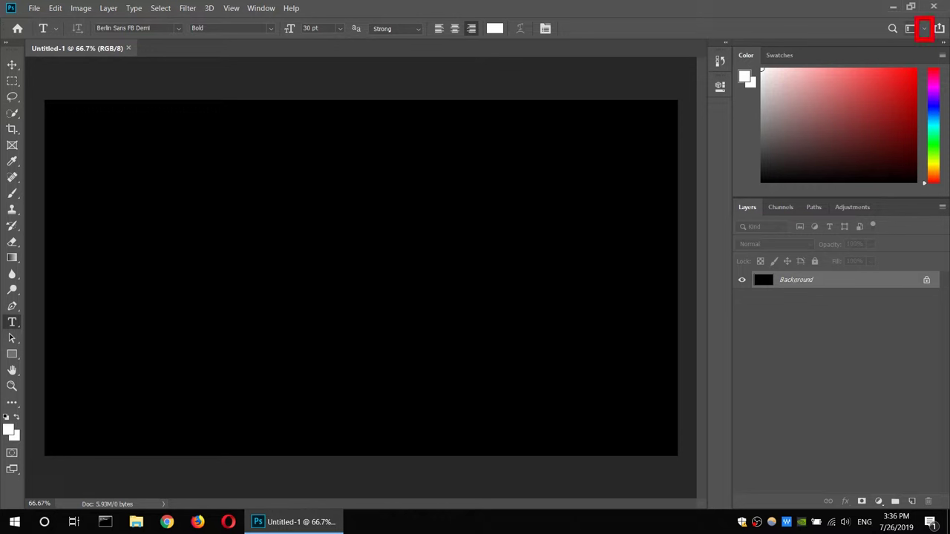
pyautogui.click(923, 28)
# Create a new workspace called 'ecsc' from the current layout and verify it is selected
pyautogui.click(923, 28)
pyautogui.click(913, 29)
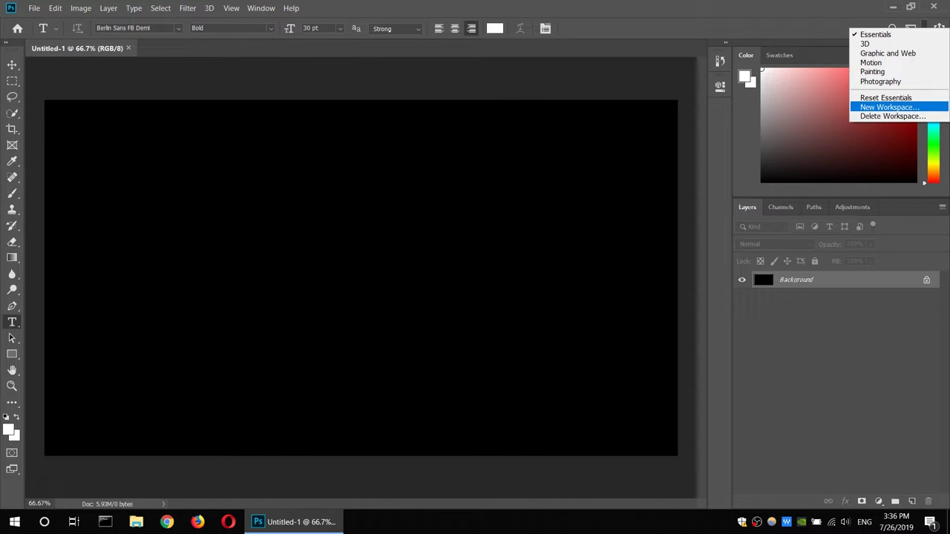
pyautogui.click(889, 106)
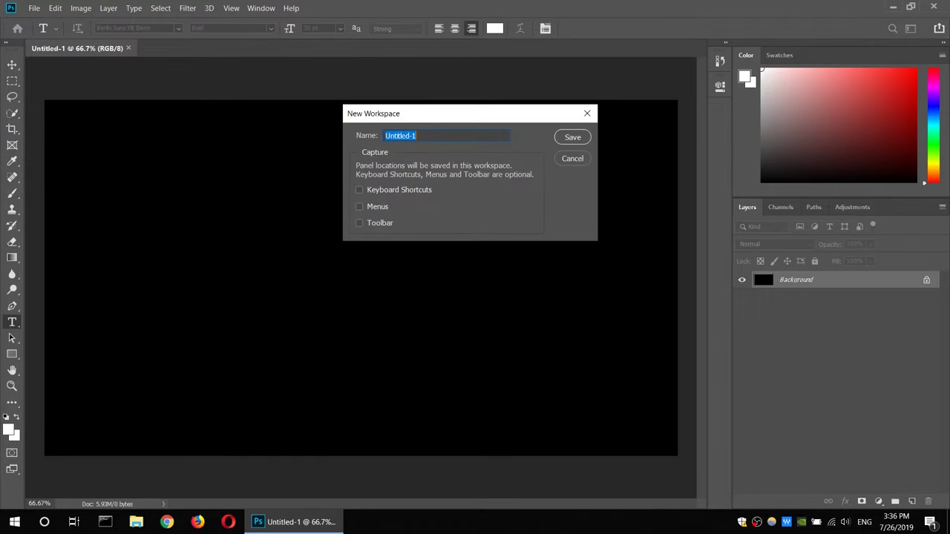
pyautogui.write('ec')
pyautogui.write('sc')
pyautogui.press('Return')
pyautogui.click(924, 29)
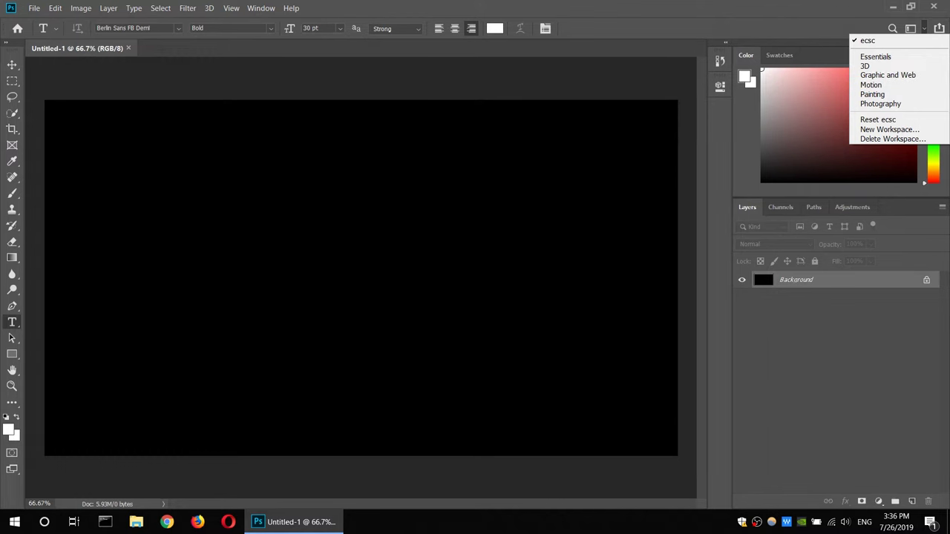
pyautogui.press('Escape')
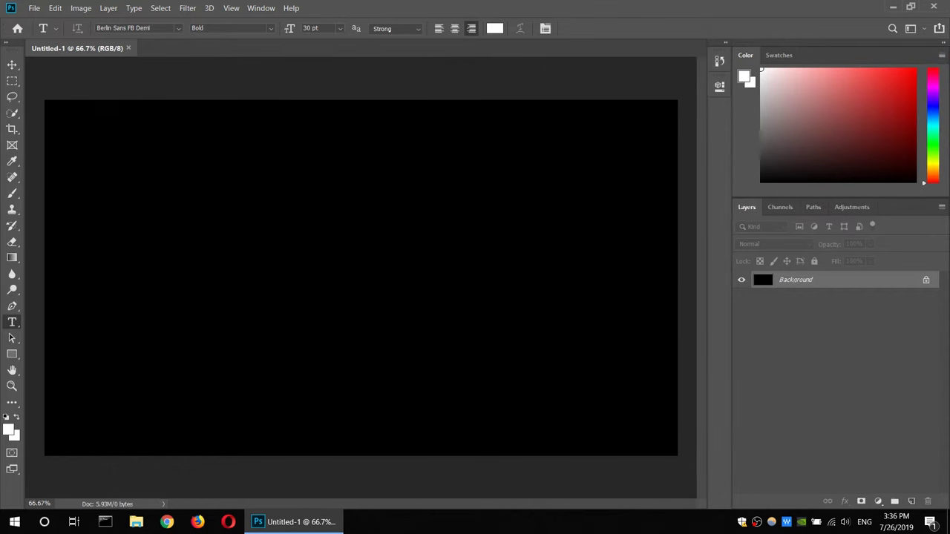
# Float the Color panel over the canvas, then switch back to the ecsc workspace
pyautogui.moveTo(745, 55); pyautogui.dragTo(379, 139)
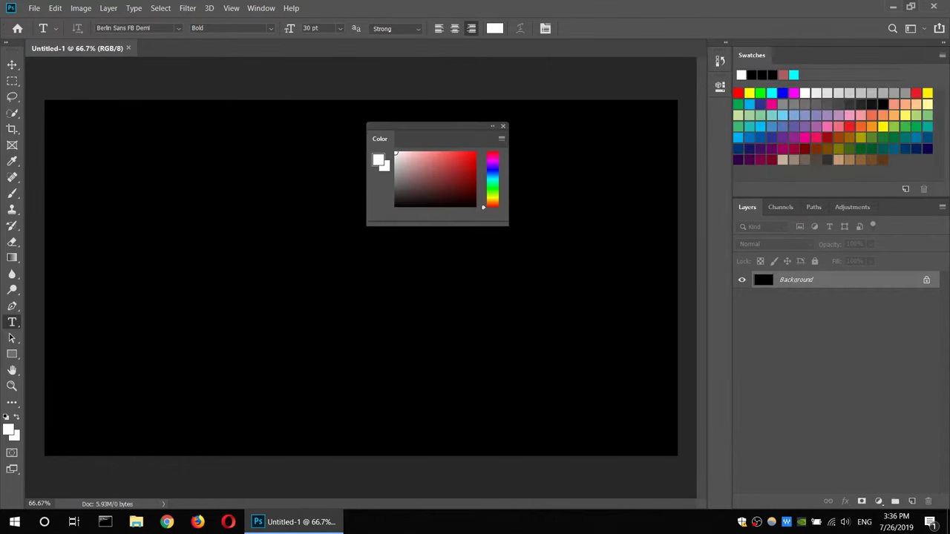
pyautogui.click(924, 28)
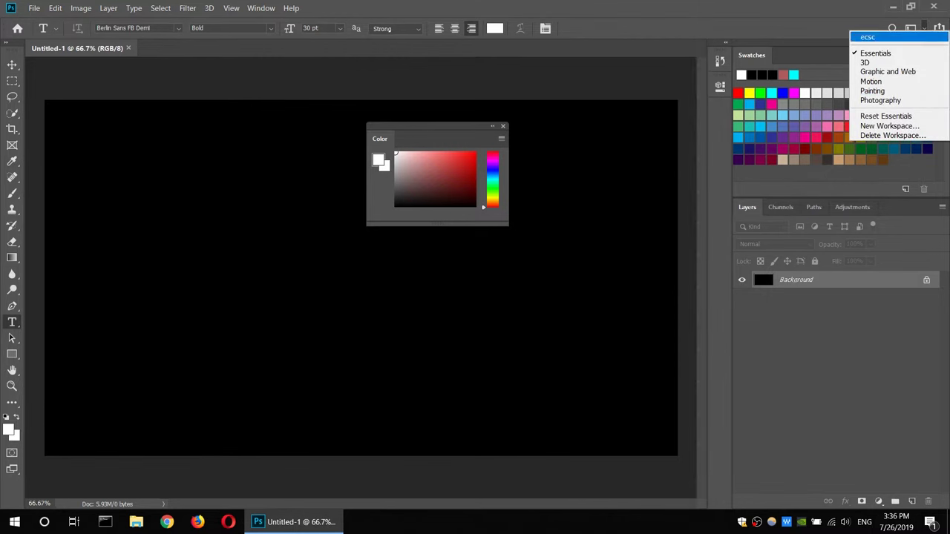
pyautogui.click(875, 36)
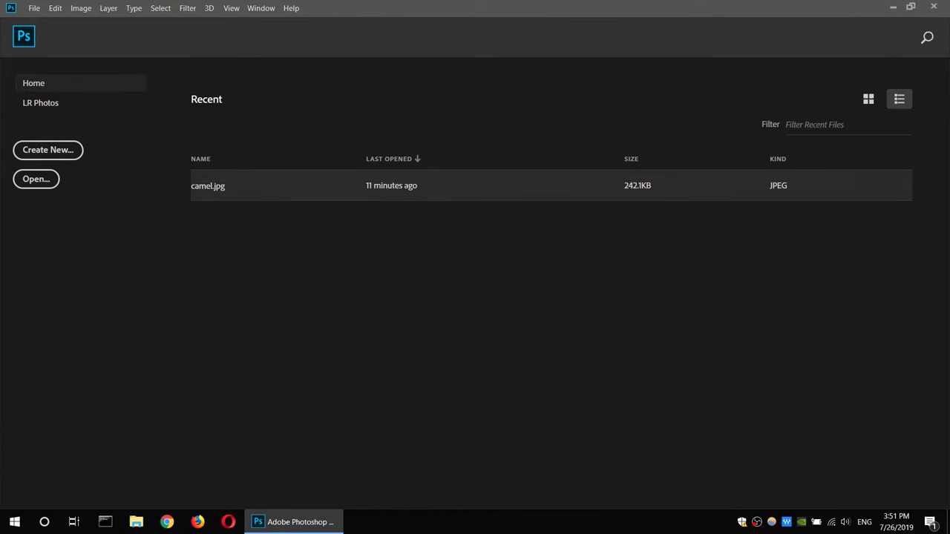
# Open camel.jpg from the ph images folder from the Home screen
pyautogui.click(35, 179)
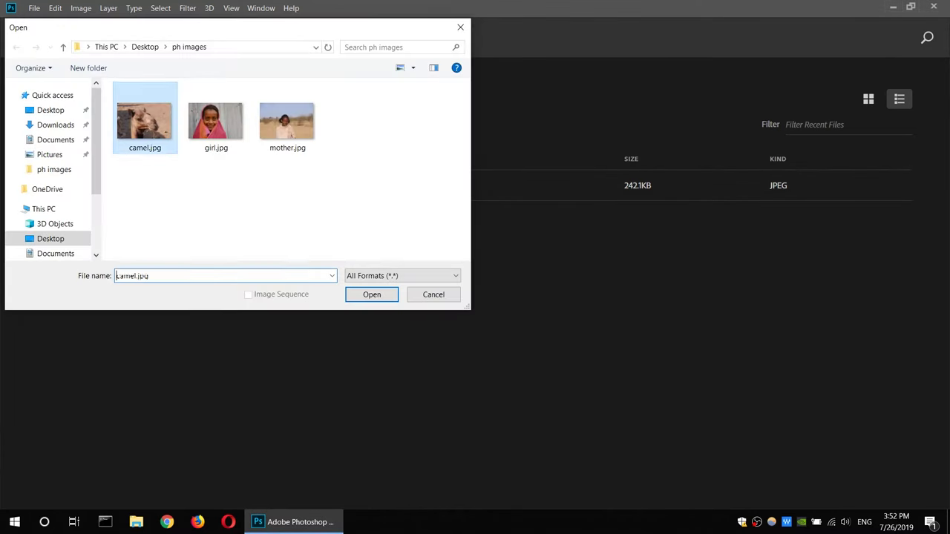
pyautogui.click(371, 294)
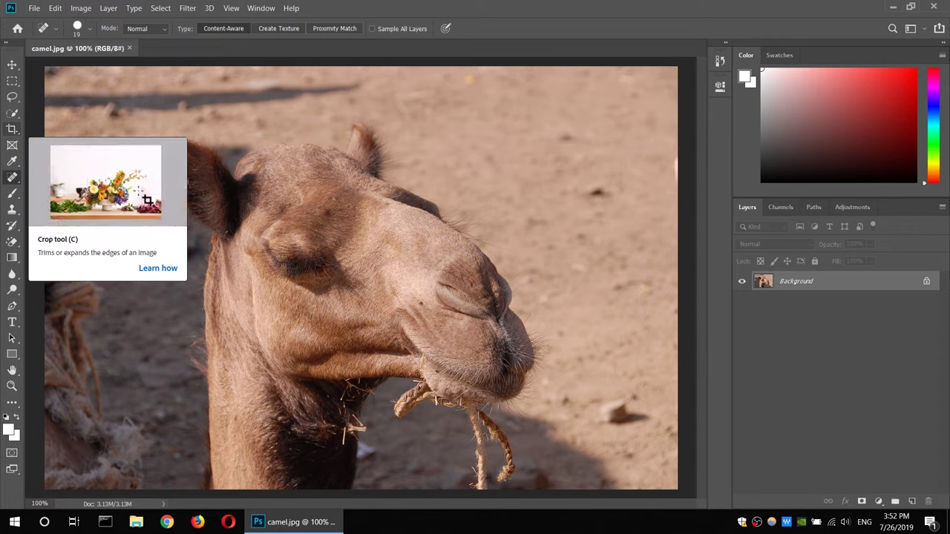
pyautogui.click(12, 129)
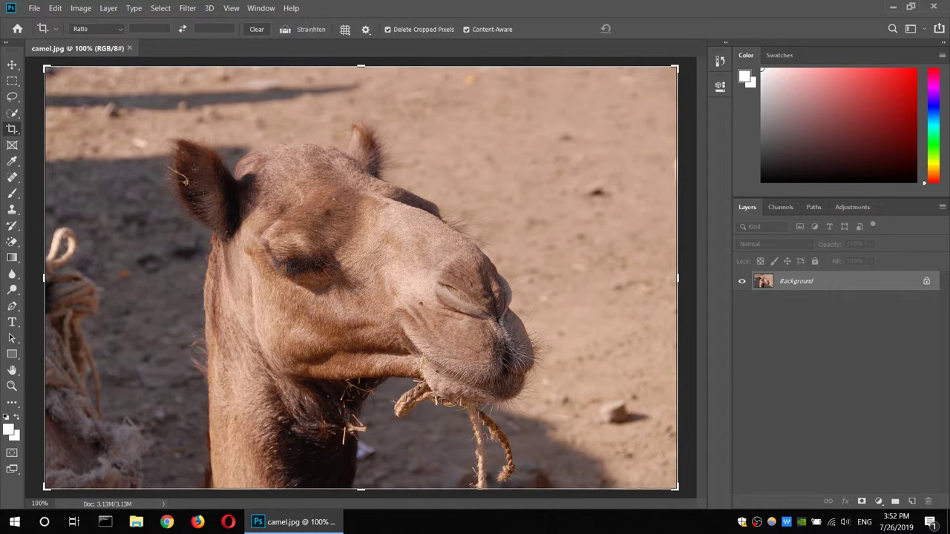
# Pull the crop edges in to a near-square frame around the camel's head and commit
pyautogui.moveTo(44, 68); pyautogui.dragTo(69, 72)
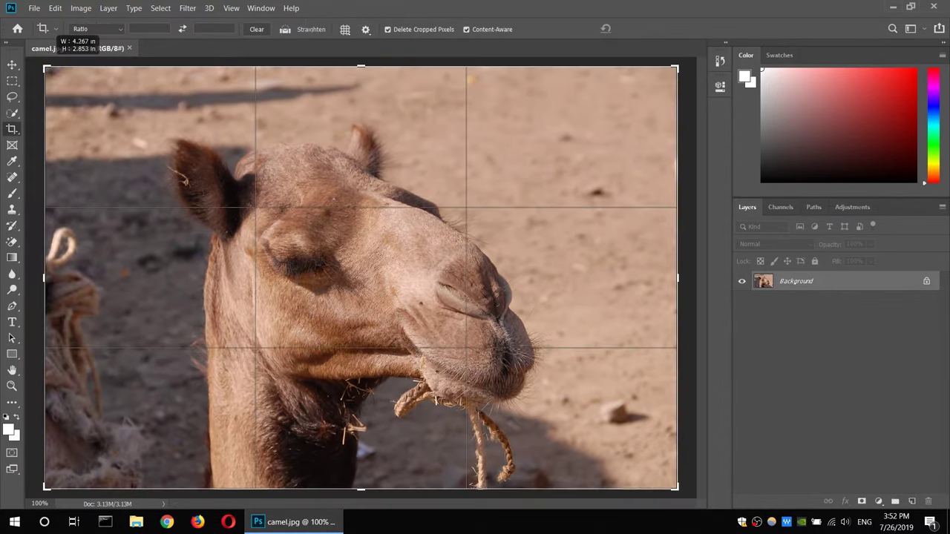
pyautogui.moveTo(69, 72)
pyautogui.mouseDown()
pyautogui.moveTo(45, 66)
pyautogui.moveTo(99, 70)
pyautogui.mouseUp()
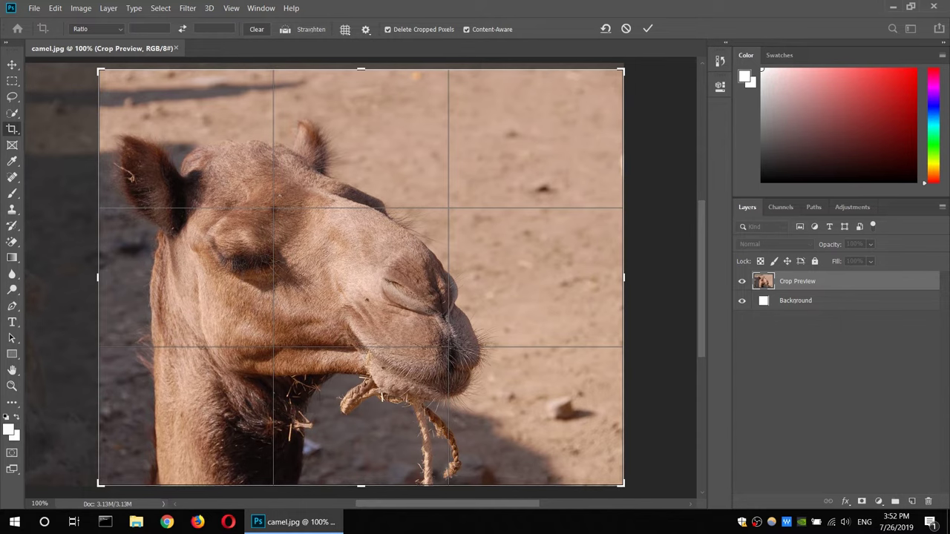
pyautogui.moveTo(623, 445); pyautogui.dragTo(580, 445)
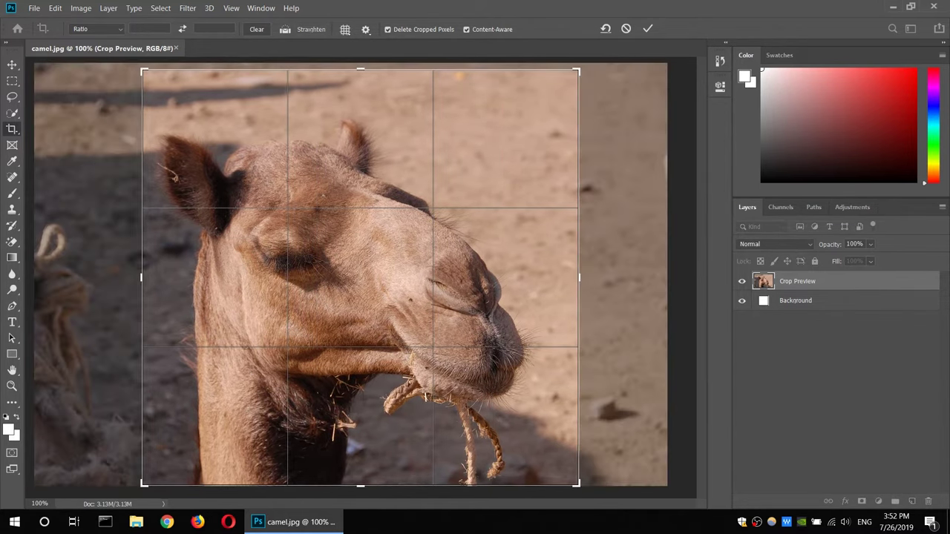
pyautogui.moveTo(360, 69); pyautogui.dragTo(360, 83)
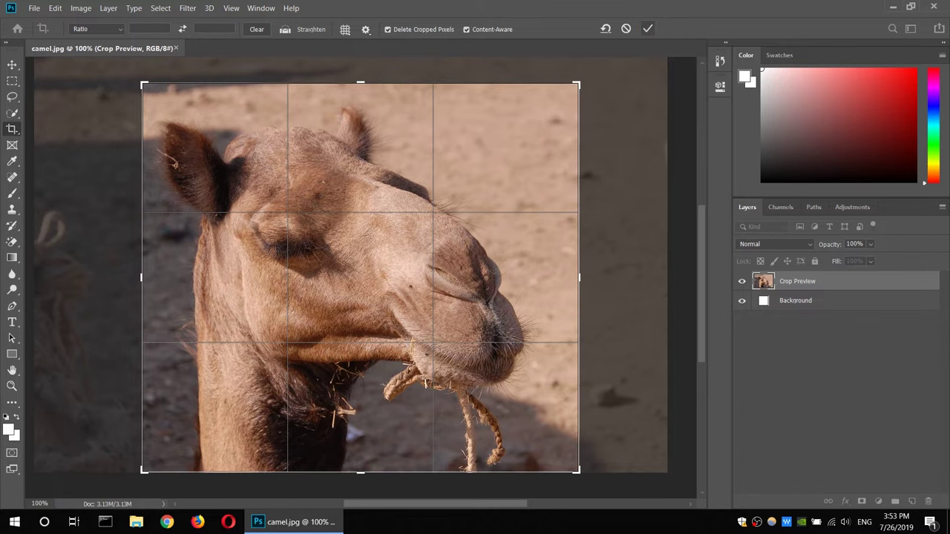
pyautogui.press('Return')
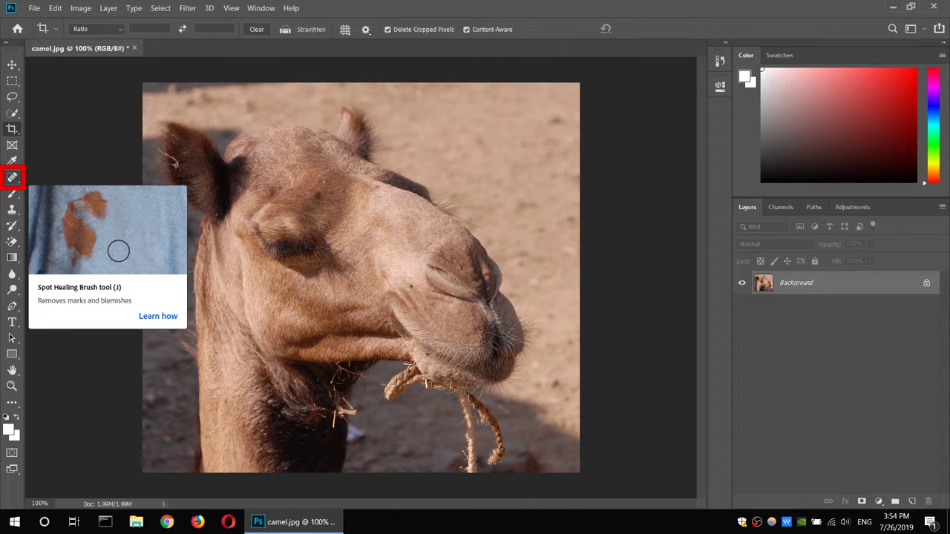
# Select the Spot Healing Brush, enlarge its size and keep the Mode at Normal
pyautogui.click(12, 177)
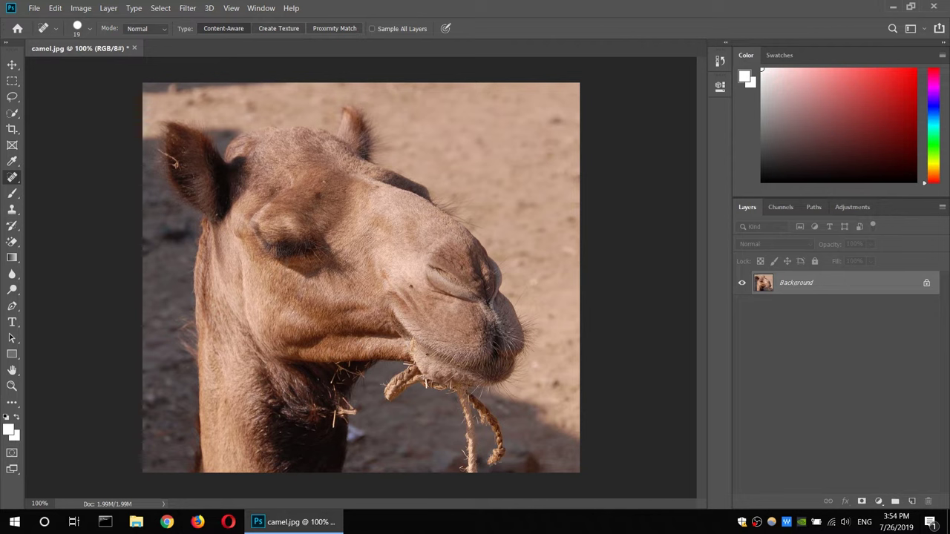
pyautogui.click(82, 29)
pyautogui.moveTo(31, 64); pyautogui.dragTo(40, 64)
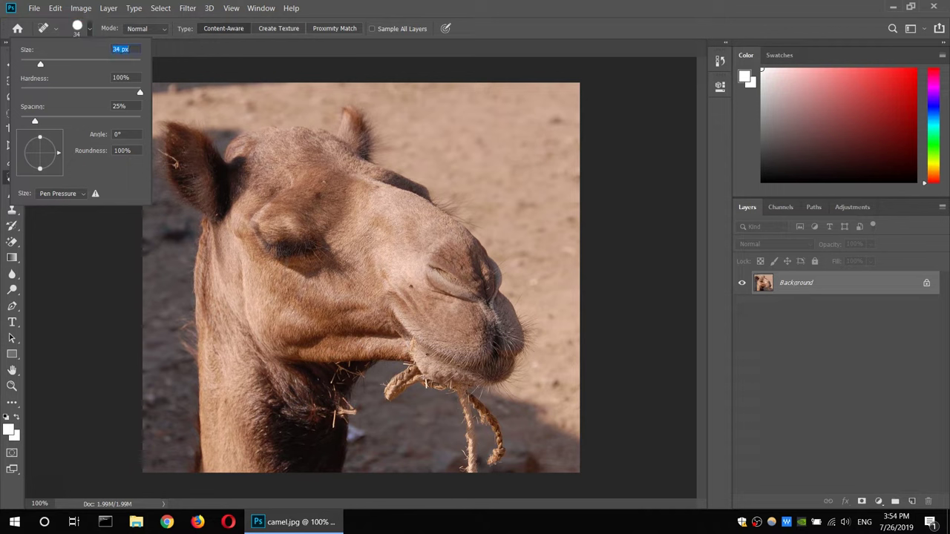
pyautogui.click(145, 28)
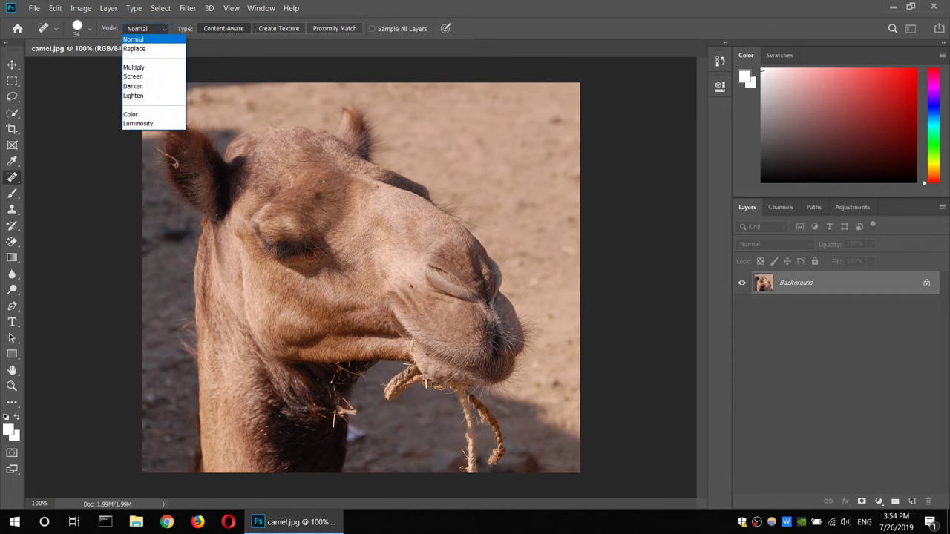
pyautogui.click(134, 39)
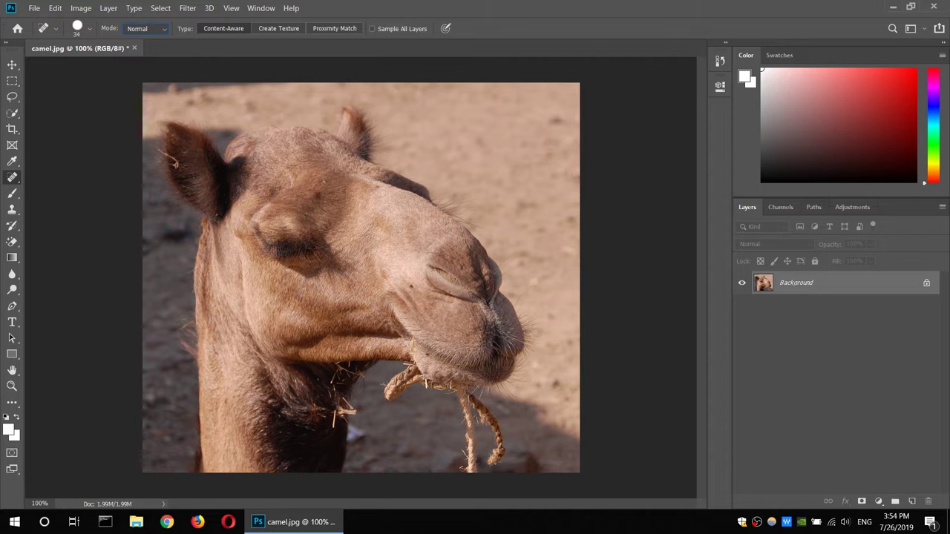
# Heal away the rope below the camel's mouth and the straw at its chin and left ear
pyautogui.moveTo(470, 472)
pyautogui.mouseDown()
pyautogui.moveTo(462, 393)
pyautogui.moveTo(393, 368)
pyautogui.moveTo(389, 399)
pyautogui.moveTo(408, 387)
pyautogui.mouseUp()
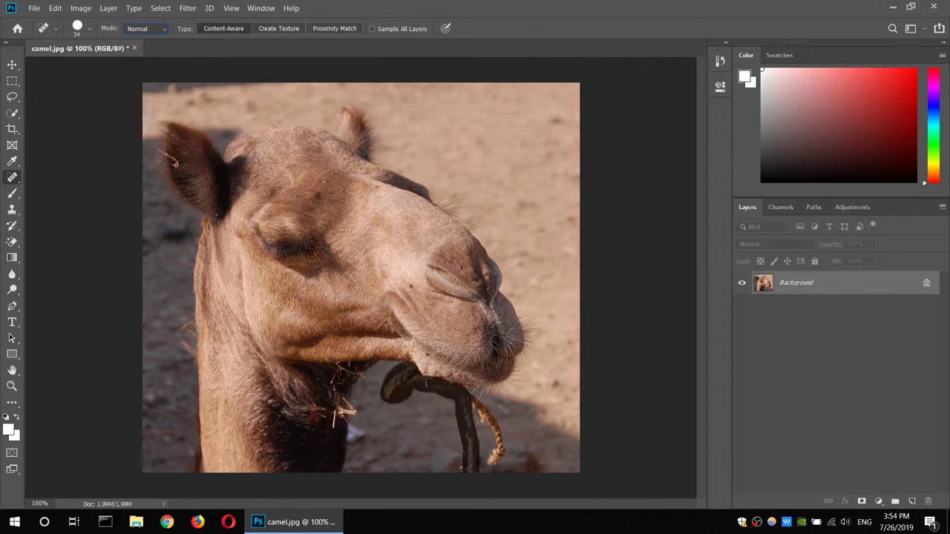
pyautogui.moveTo(469, 469); pyautogui.dragTo(464, 429)
pyautogui.moveTo(497, 467)
pyautogui.mouseDown()
pyautogui.moveTo(486, 413)
pyautogui.moveTo(471, 397)
pyautogui.mouseUp()
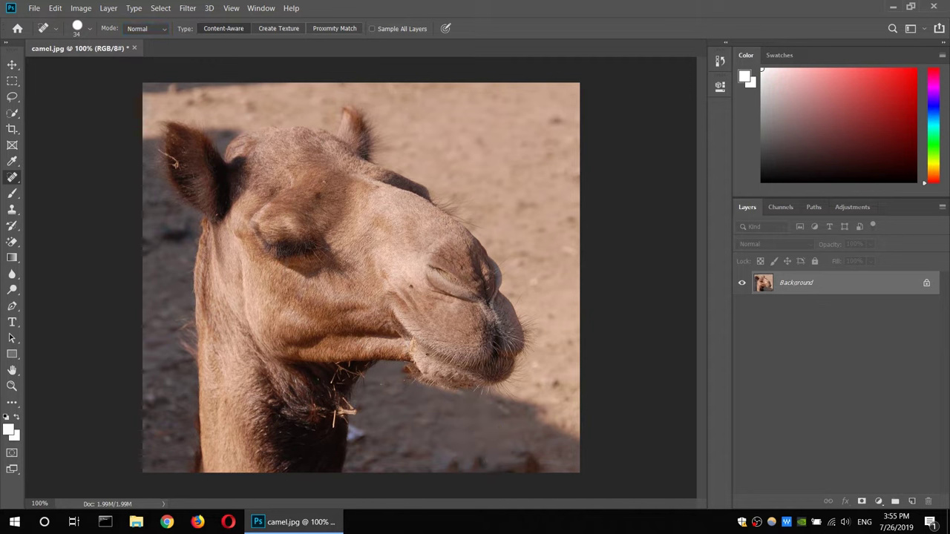
pyautogui.moveTo(475, 399)
pyautogui.mouseDown()
pyautogui.moveTo(427, 381)
pyautogui.moveTo(452, 393)
pyautogui.moveTo(446, 401)
pyautogui.moveTo(424, 373)
pyautogui.mouseUp()
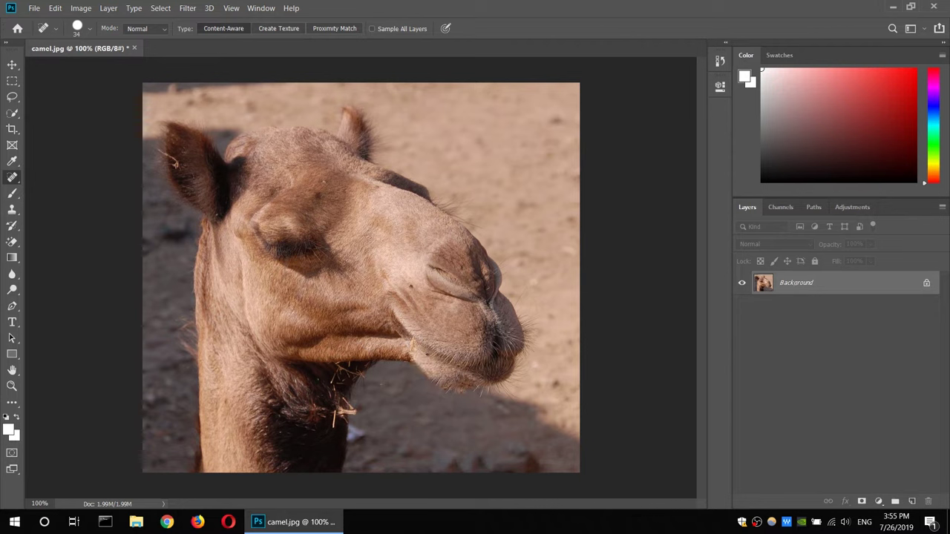
pyautogui.moveTo(342, 419)
pyautogui.mouseDown()
pyautogui.moveTo(343, 372)
pyautogui.moveTo(351, 433)
pyautogui.mouseUp()
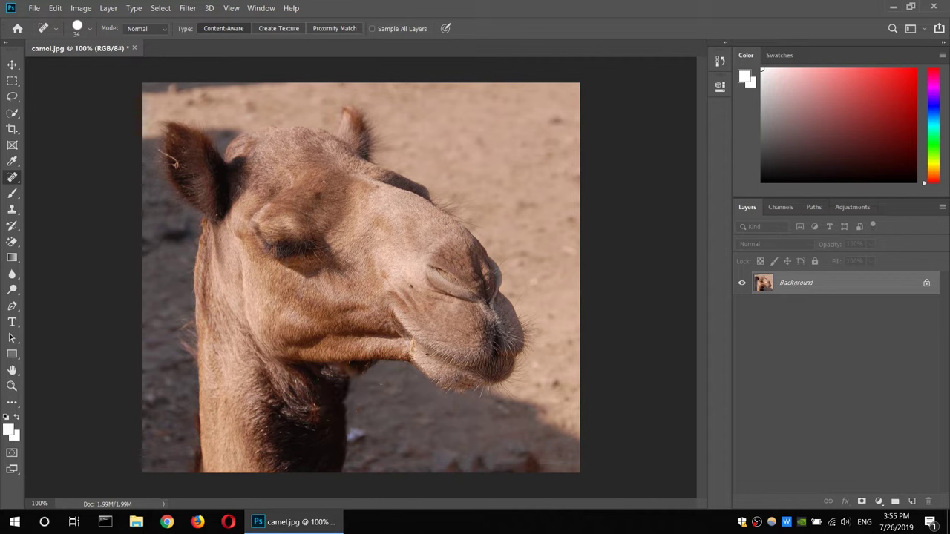
pyautogui.moveTo(164, 147); pyautogui.dragTo(175, 164)
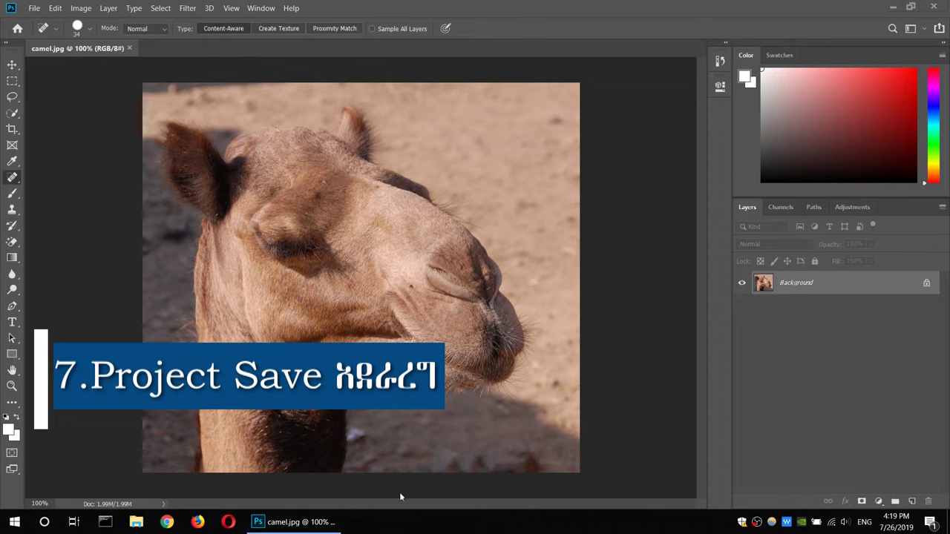
# Save a copy as camel1.jpg at JPEG quality 8, then minimize Photoshop to the desktop
pyautogui.click(31, 9)
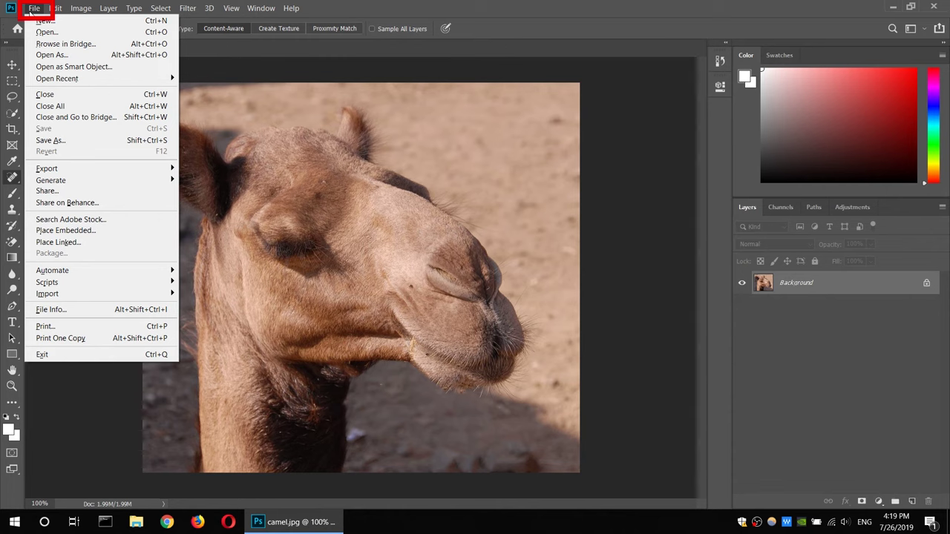
pyautogui.click(52, 140)
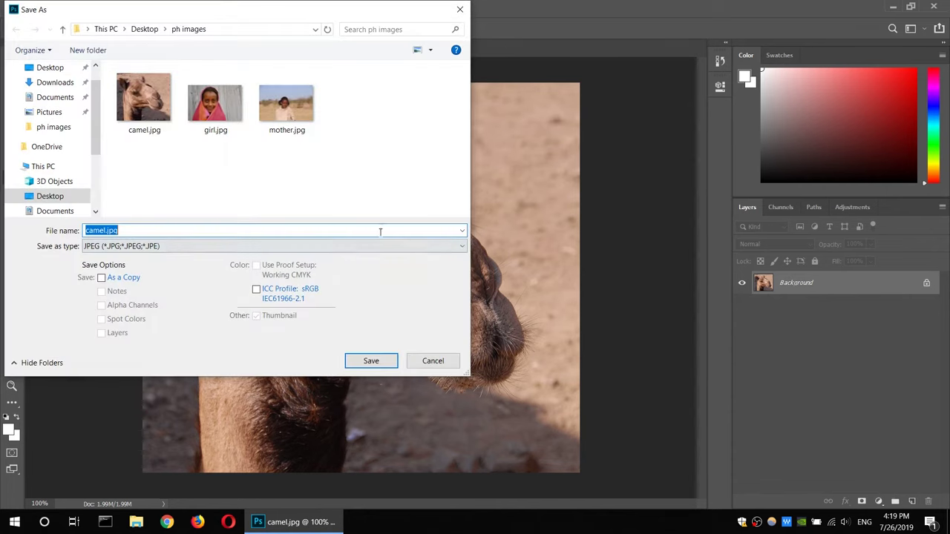
pyautogui.moveTo(170, 17); pyautogui.dragTo(387, 94)
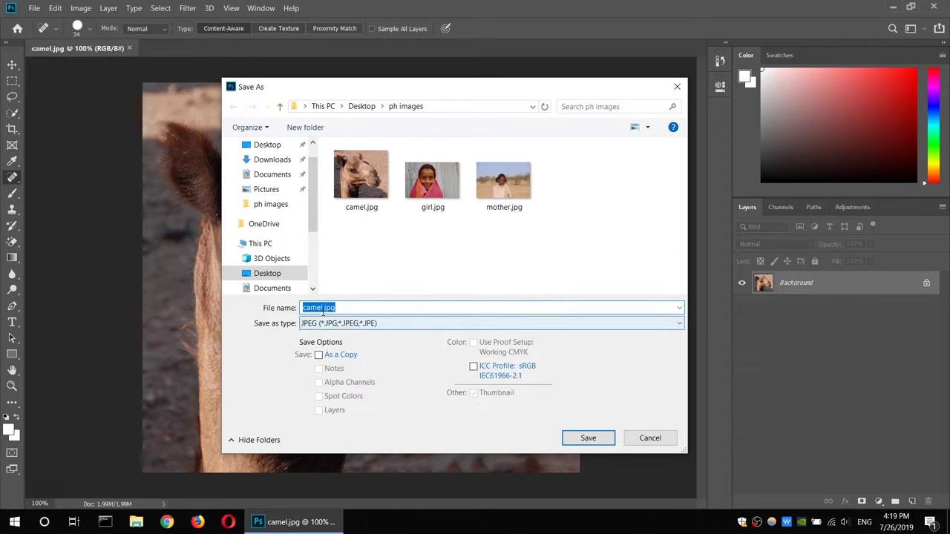
pyautogui.click(321, 307)
pyautogui.write('1')
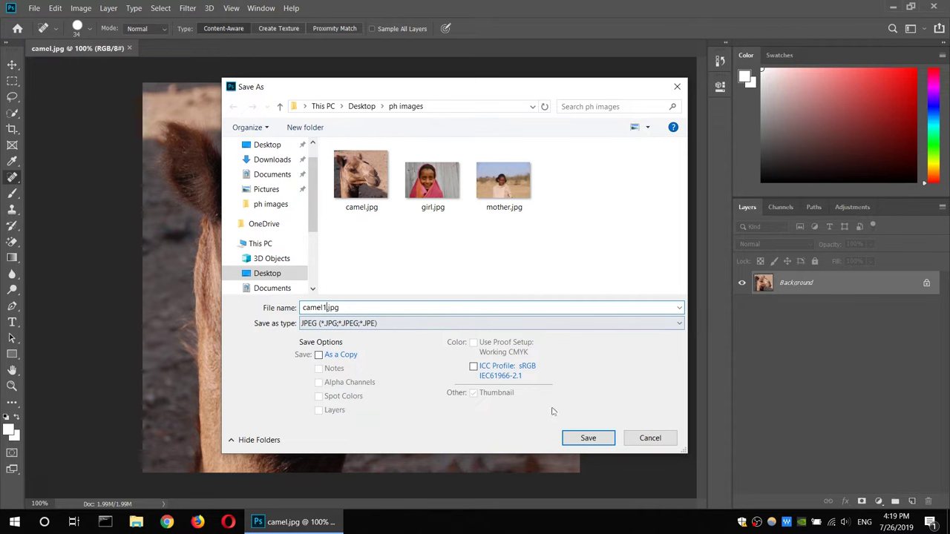
pyautogui.click(587, 437)
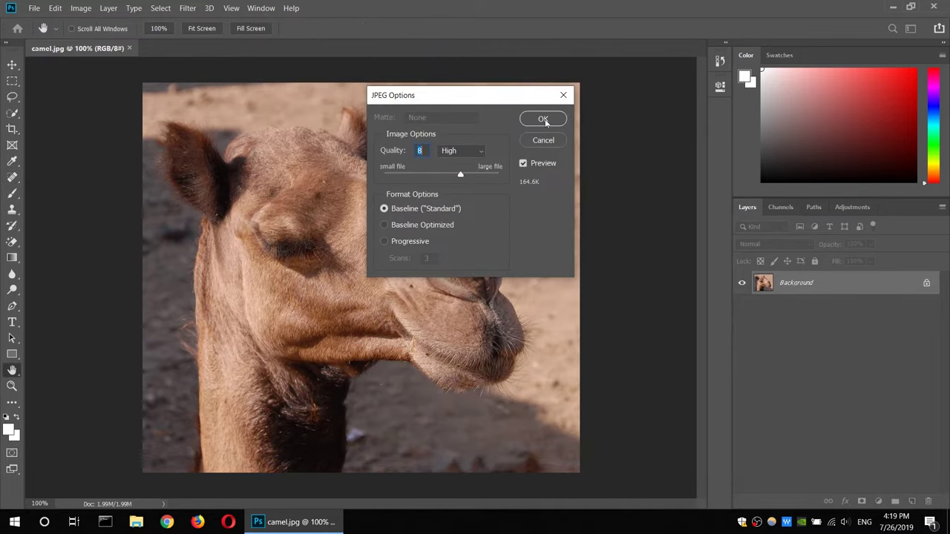
pyautogui.click(543, 120)
pyautogui.press('j')
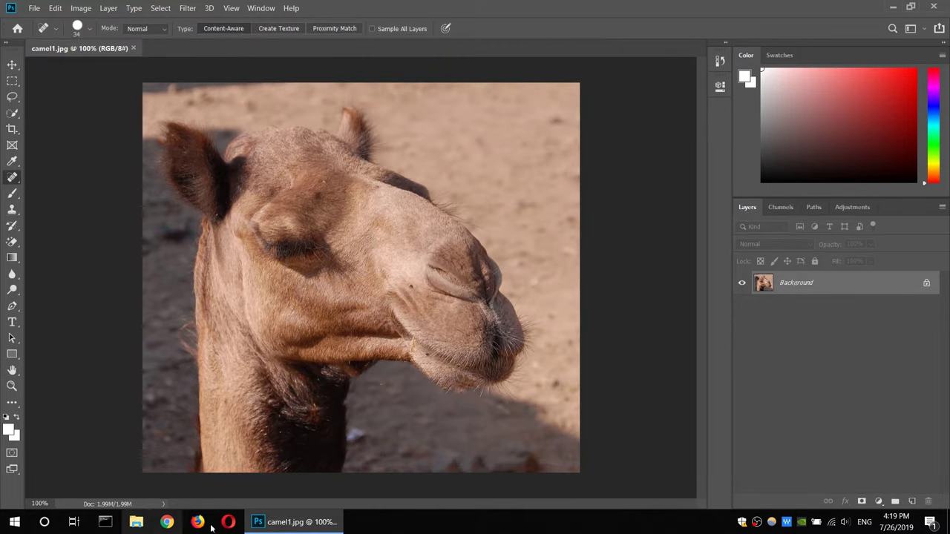
pyautogui.click(294, 521)
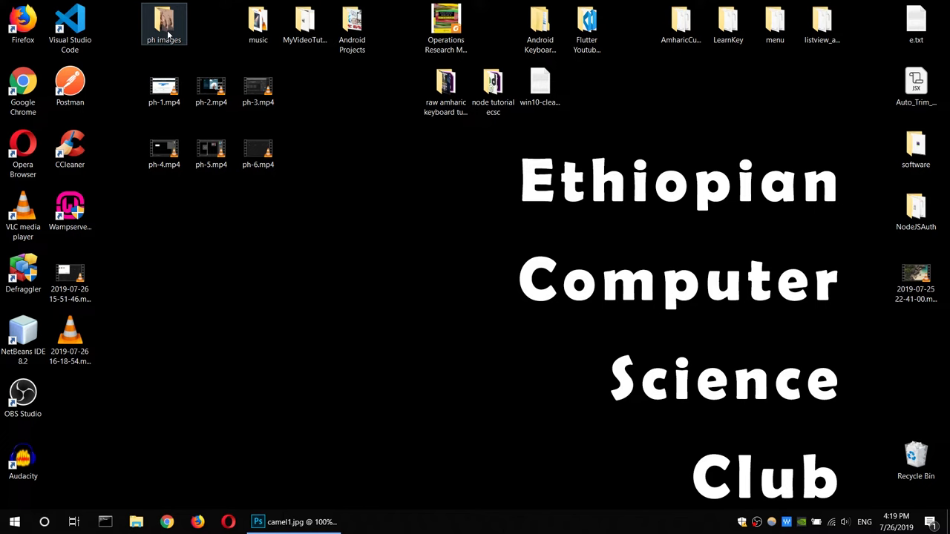
# Check camel1.jpg sits beside camel.jpg in ph images, then bring Photoshop back
pyautogui.doubleClick(168, 35)
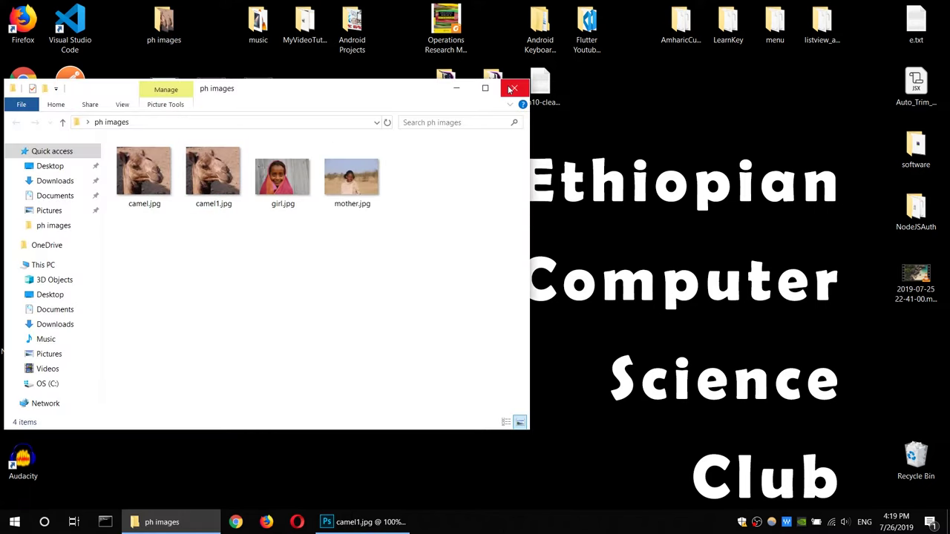
pyautogui.click(517, 87)
pyautogui.click(293, 522)
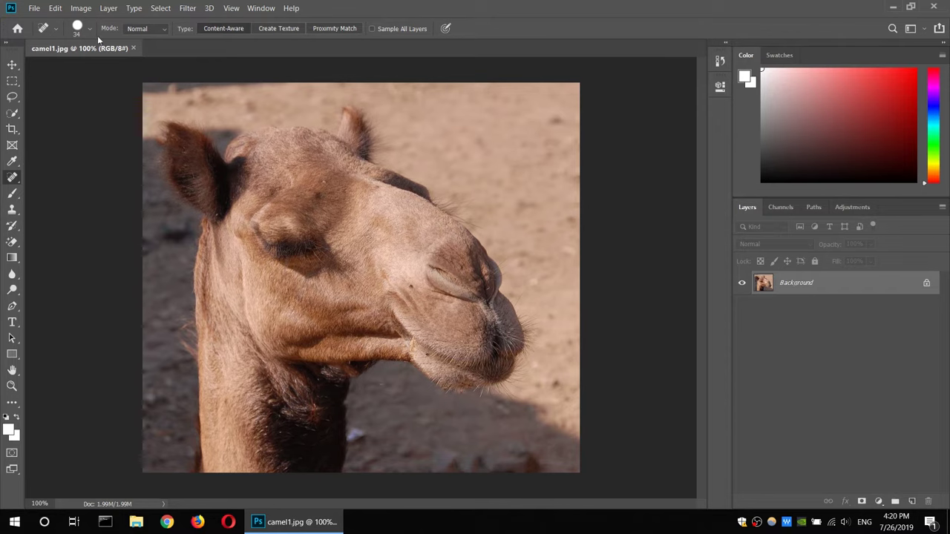
pyautogui.click(34, 9)
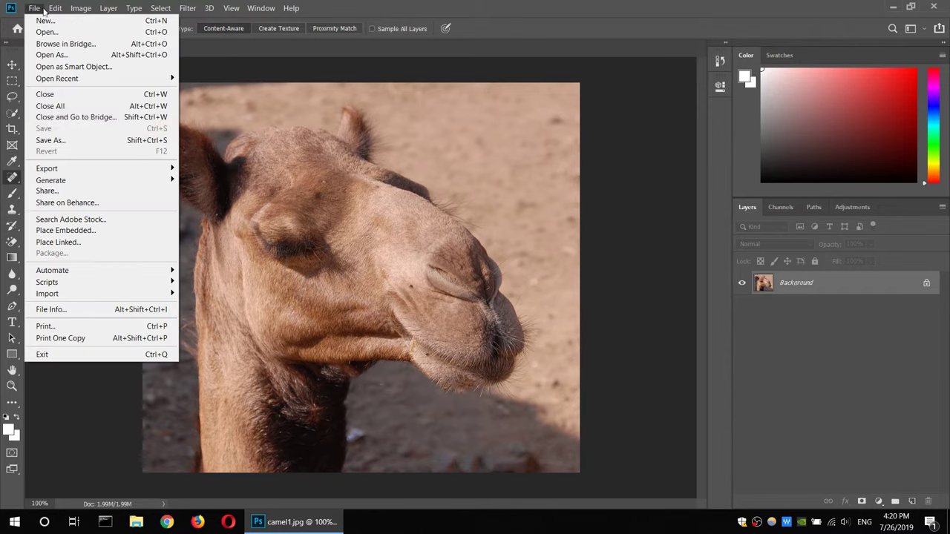
# Close camel1 and create a 1920×1080, 300 ppi black-background document, then shrink Photoshop's window
pyautogui.click(75, 109)
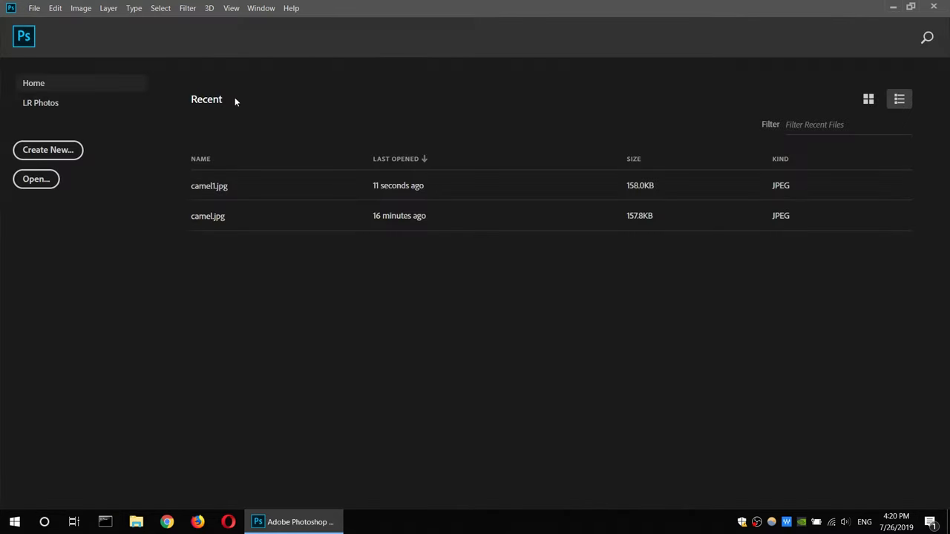
pyautogui.click(67, 152)
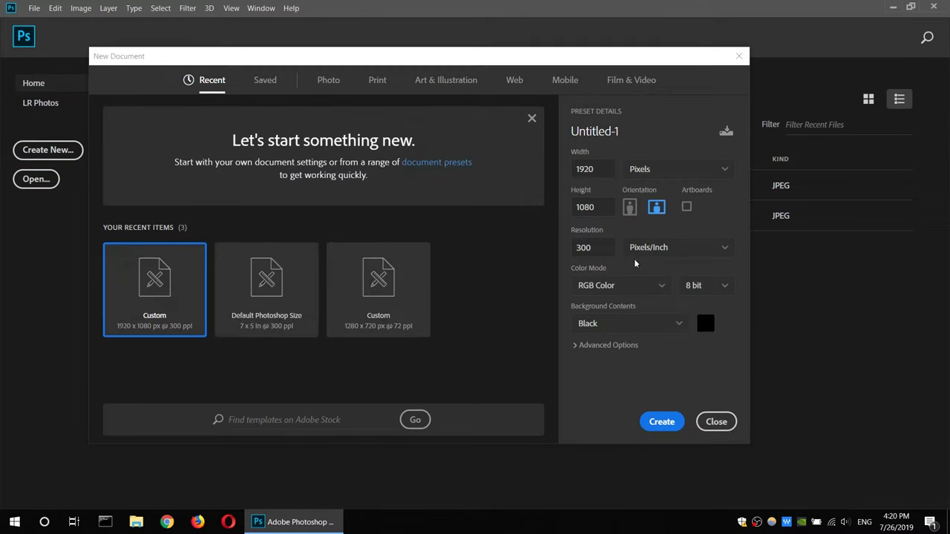
pyautogui.click(661, 420)
pyautogui.click(34, 9)
pyautogui.click(34, 9)
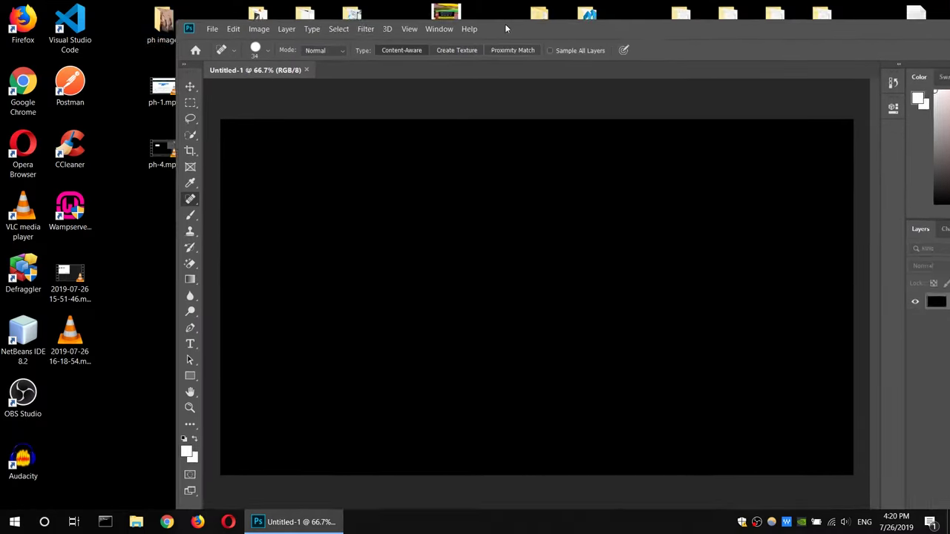
pyautogui.moveTo(331, 6); pyautogui.dragTo(527, 23)
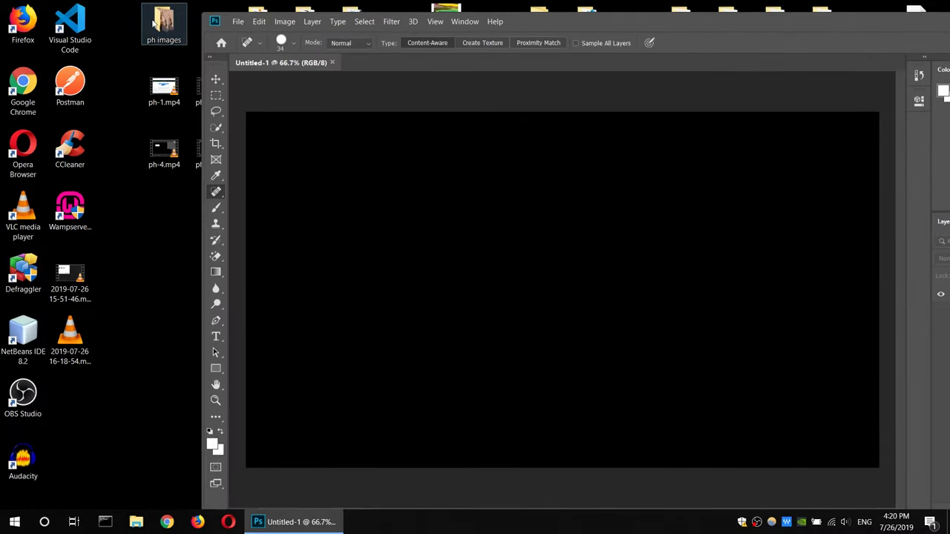
# Drag camel.jpg from ph images onto the black canvas, maximize Photoshop and commit the placement
pyautogui.doubleClick(164, 26)
pyautogui.moveTo(438, 88); pyautogui.dragTo(346, 87)
pyautogui.moveTo(52, 170)
pyautogui.mouseDown()
pyautogui.moveTo(550, 310)
pyautogui.moveTo(539, 286)
pyautogui.mouseUp()
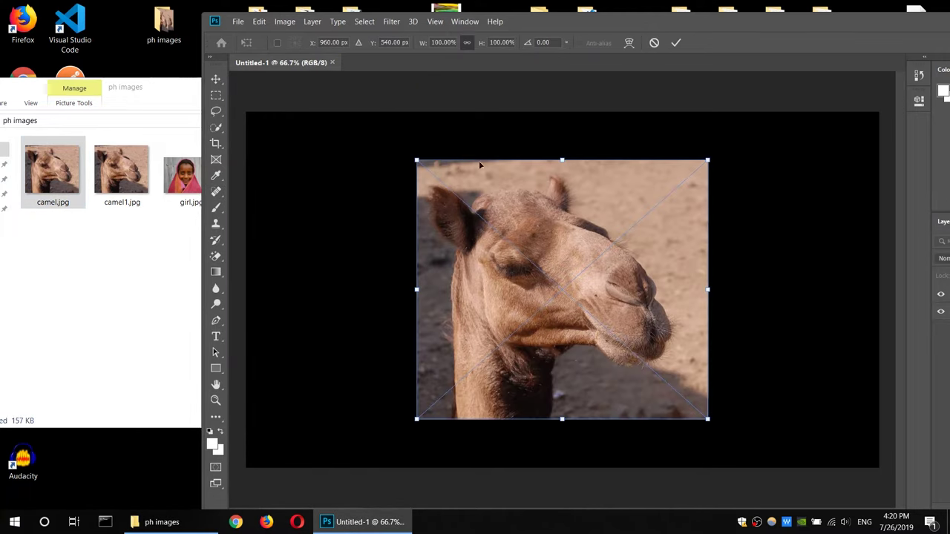
pyautogui.click(159, 93)
pyautogui.click(422, 87)
pyautogui.doubleClick(611, 22)
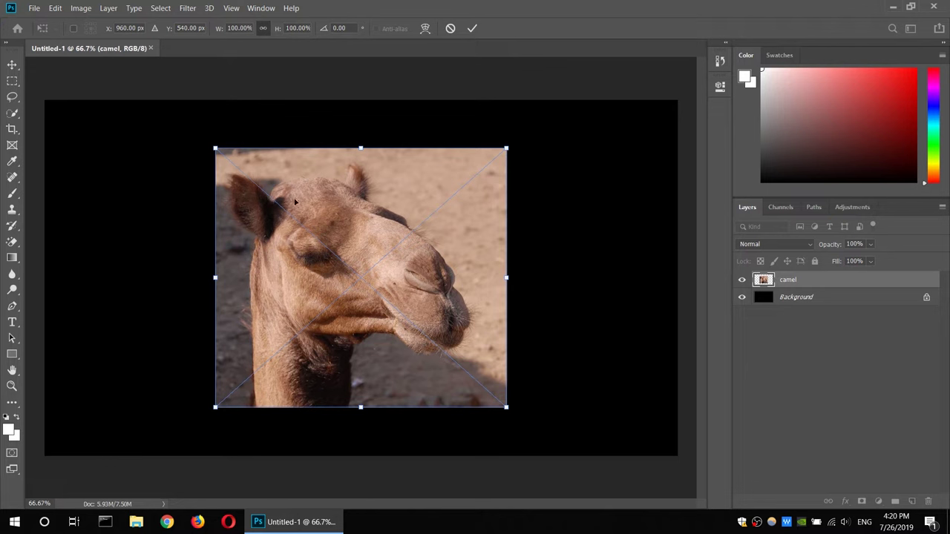
pyautogui.press('Return')
# Try spot healing on the camel layer, cancel the rasterize warning, and reselect the camel layer
pyautogui.press('j')
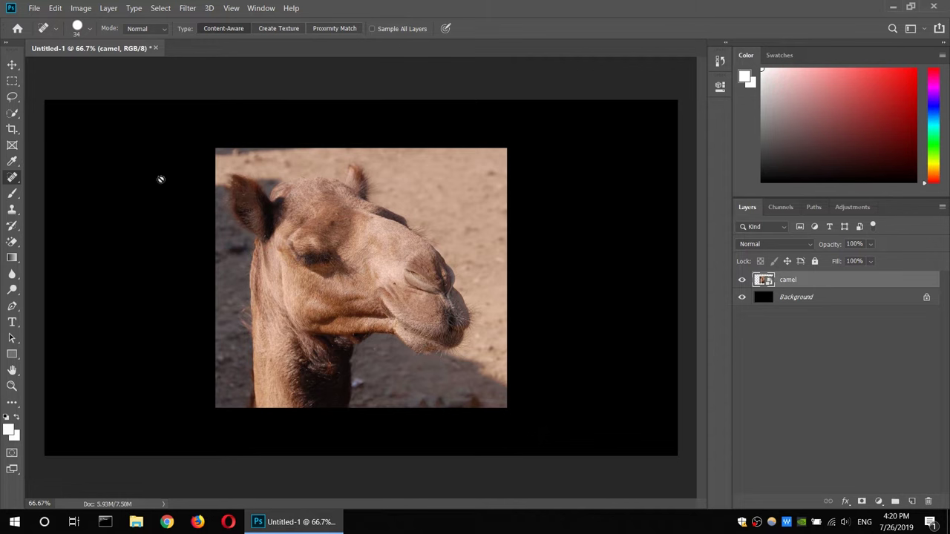
pyautogui.click(263, 136)
pyautogui.press('Escape')
pyautogui.click(807, 302)
pyautogui.click(801, 288)
pyautogui.click(12, 65)
pyautogui.click(35, 8)
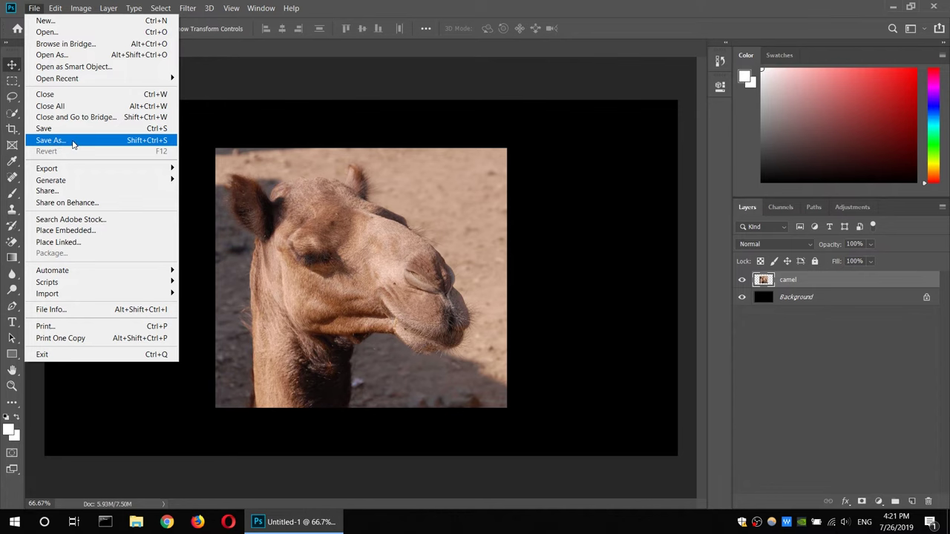
# Save the composition to the Desktop as Untitled-1.psd with maximized compatibility
pyautogui.click(51, 140)
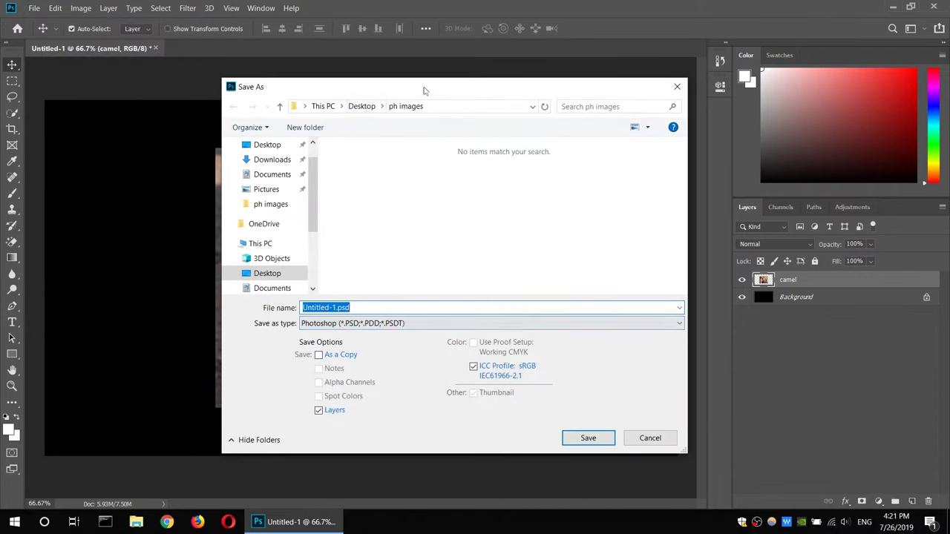
pyautogui.moveTo(424, 87); pyautogui.dragTo(260, 68)
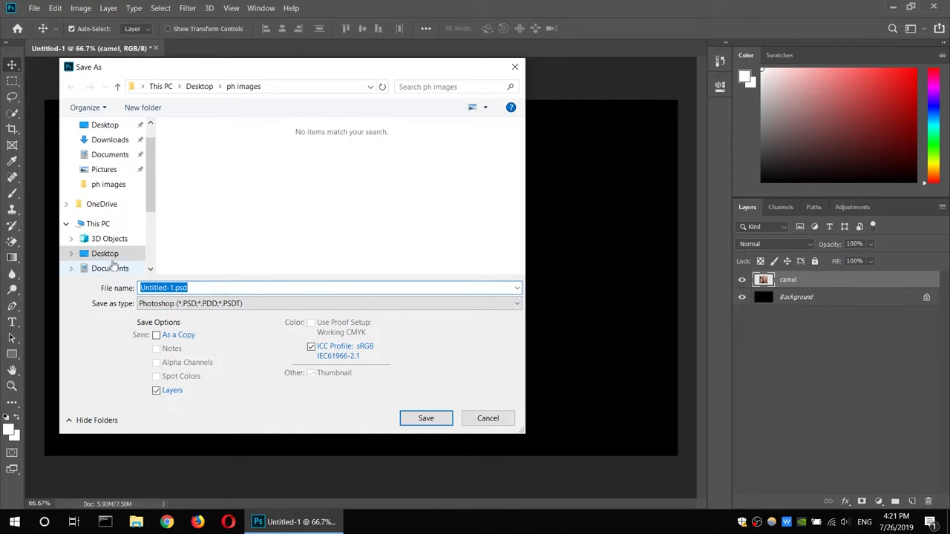
pyautogui.click(104, 254)
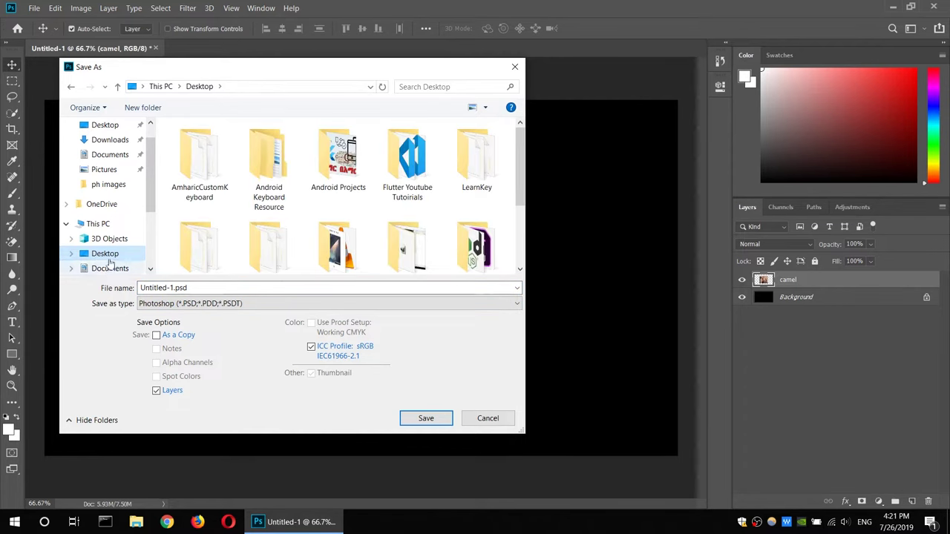
pyautogui.click(425, 418)
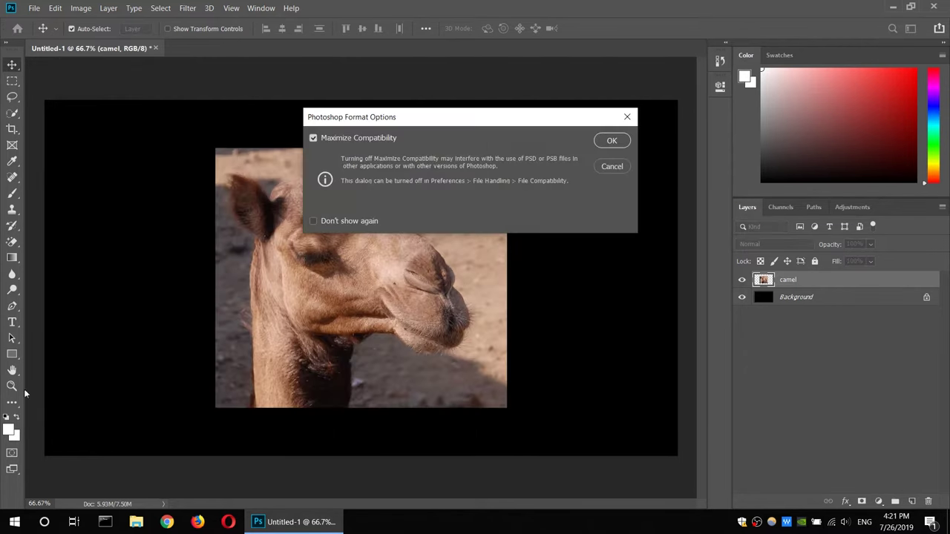
pyautogui.click(610, 141)
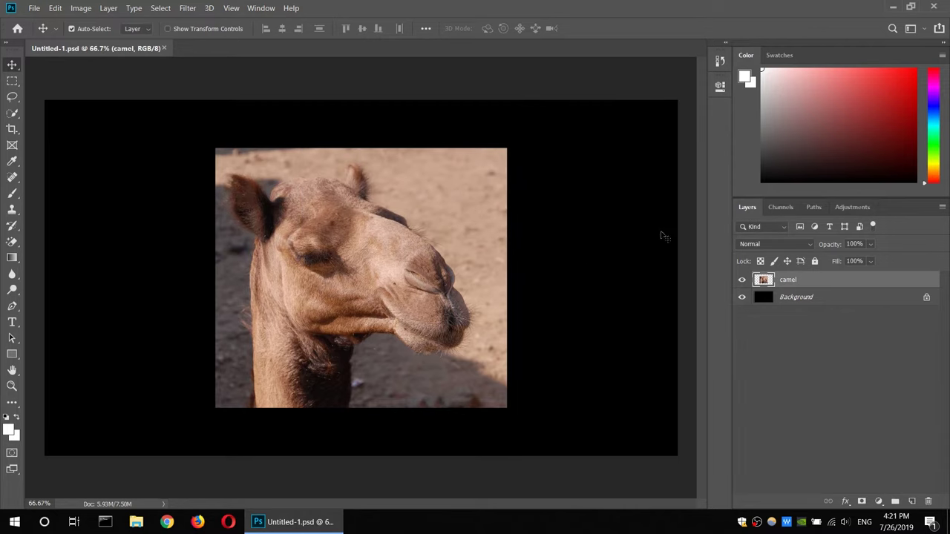
# Quit Photoshop and reopen Untitled-1.psd from the desktop
pyautogui.click(891, 7)
pyautogui.moveTo(70, 393); pyautogui.dragTo(305, 274)
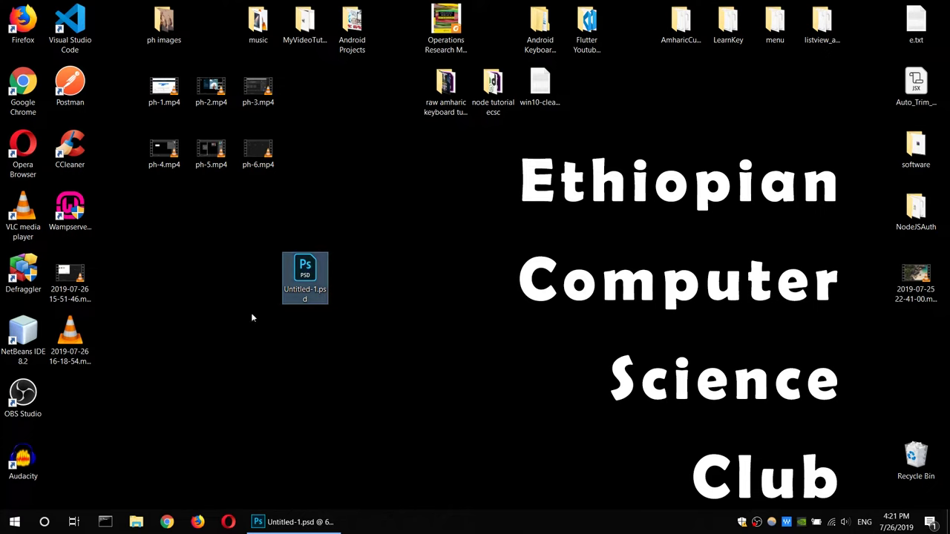
pyautogui.click(295, 521)
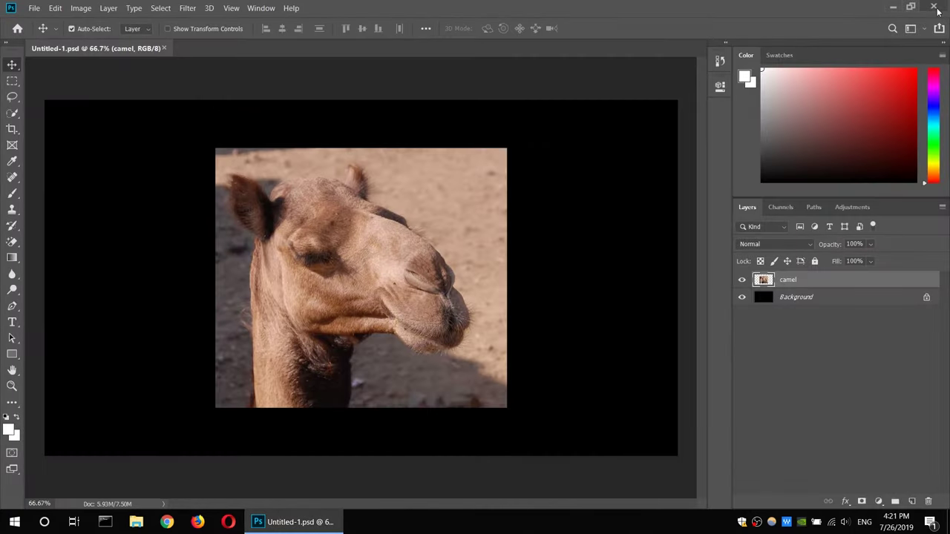
pyautogui.hotkey('ctrl', 'w')
pyautogui.click(933, 6)
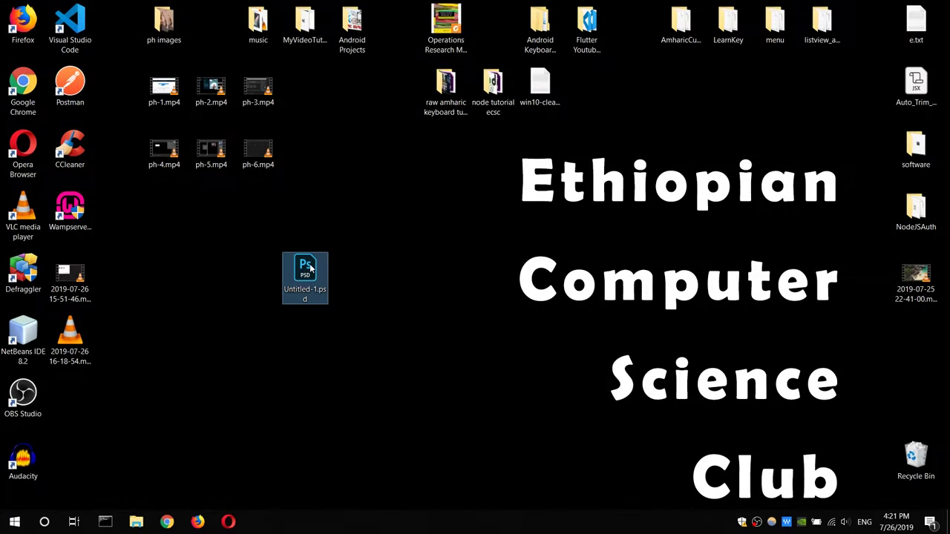
pyautogui.doubleClick(310, 269)
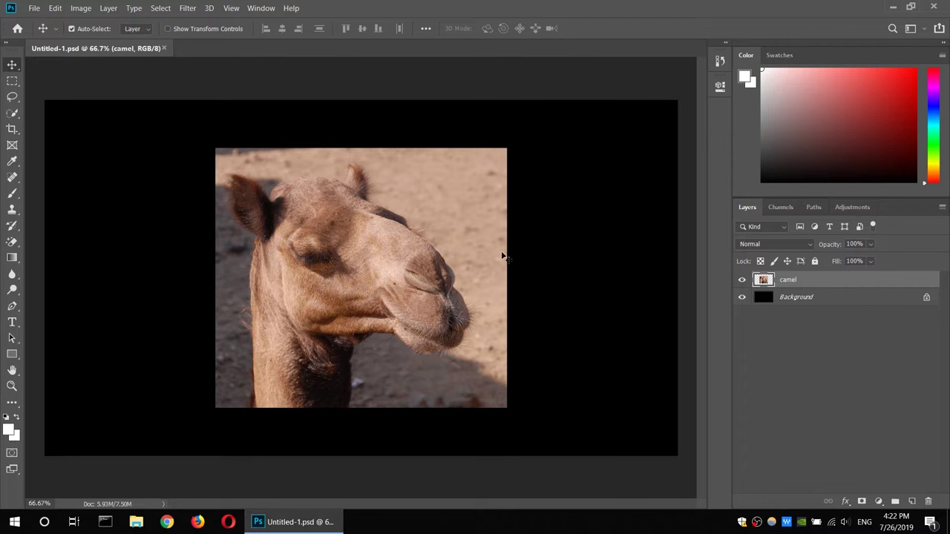
pyautogui.click(34, 8)
pyautogui.moveTo(47, 168)
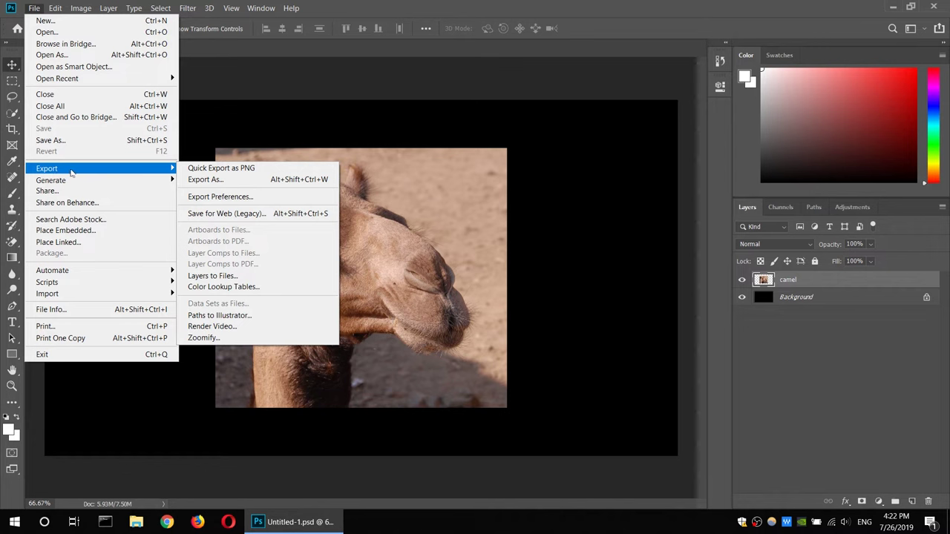
# Set up Export As with PNG format and transparency
pyautogui.click(214, 181)
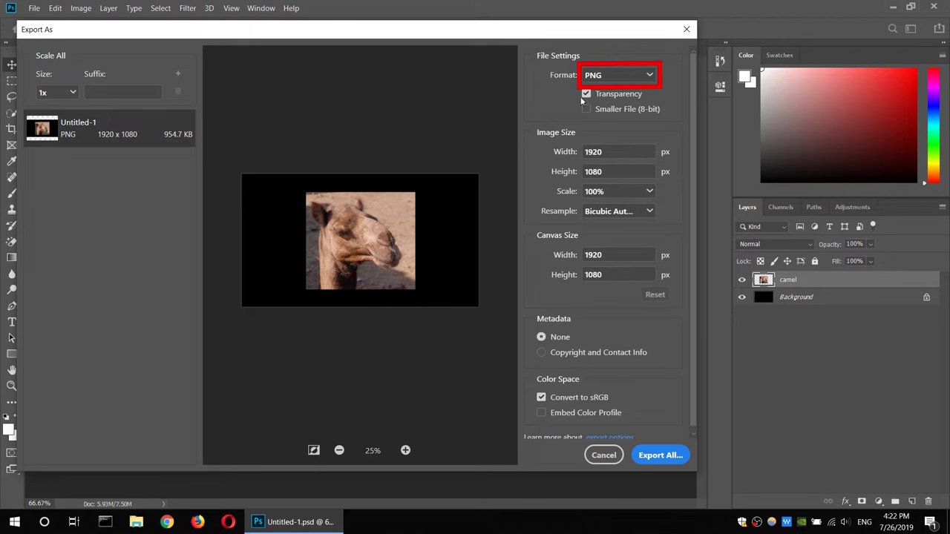
pyautogui.click(641, 77)
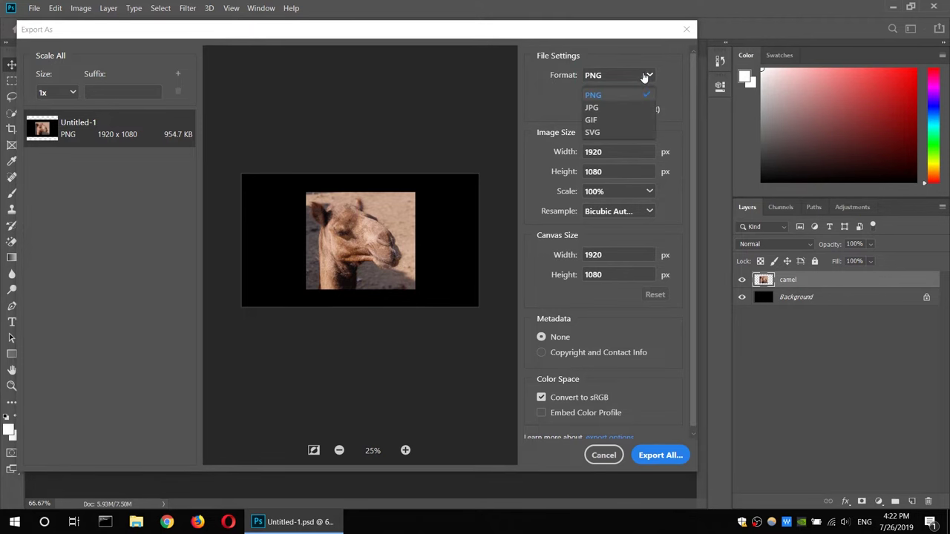
pyautogui.click(632, 96)
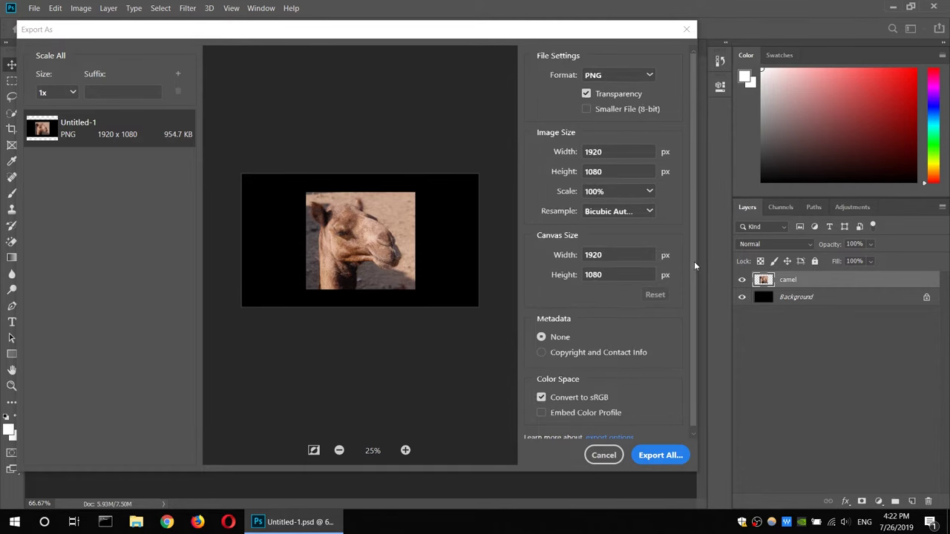
pyautogui.moveTo(695, 265); pyautogui.dragTo(690, 345)
pyautogui.click(659, 455)
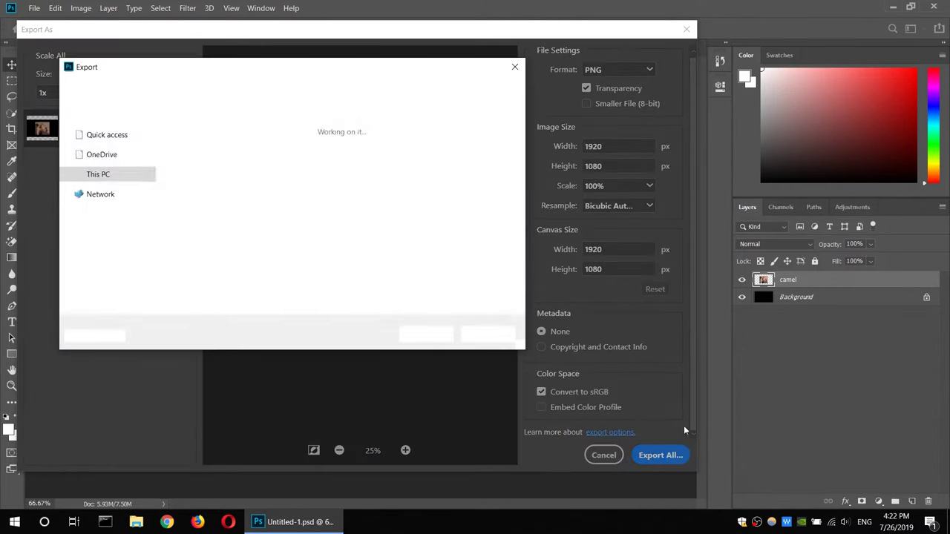
# Save the exported PNG to the Desktop beside the PSD file
pyautogui.click(122, 256)
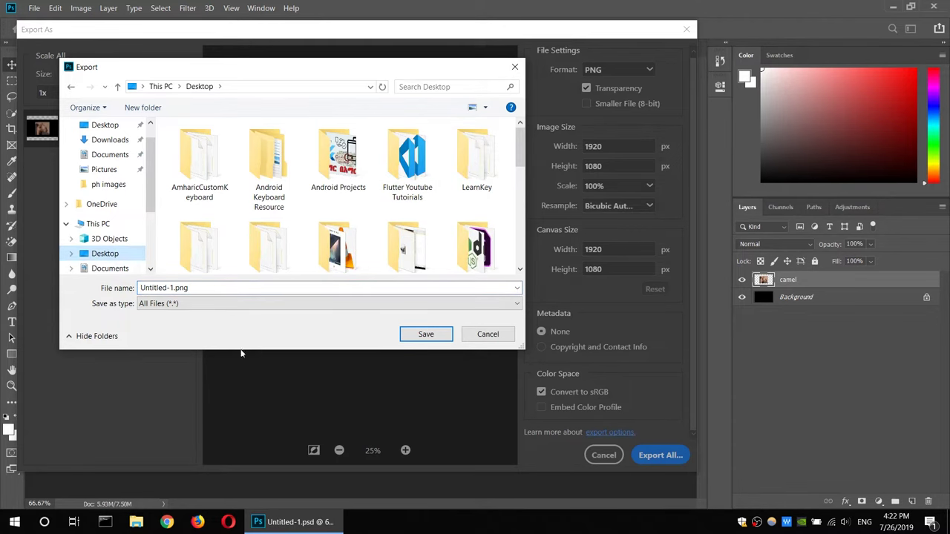
pyautogui.click(412, 338)
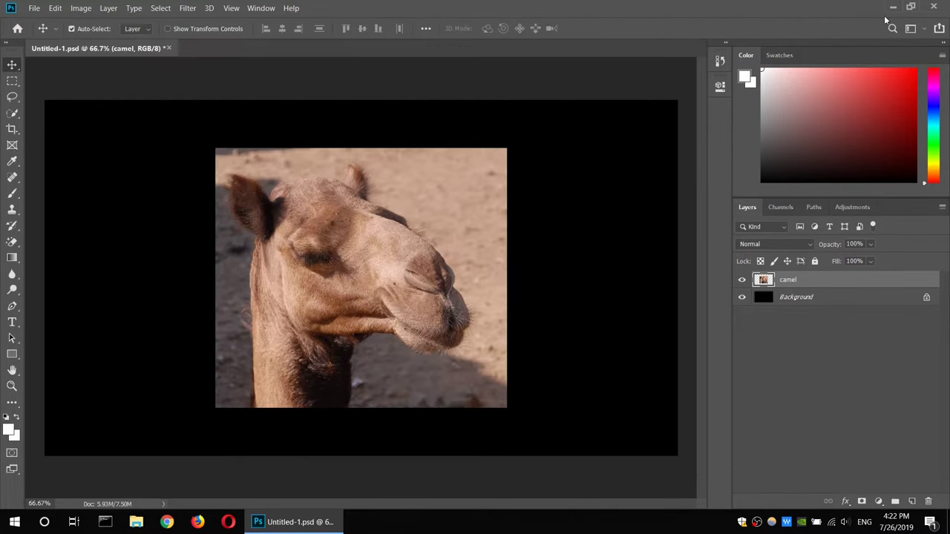
pyautogui.click(891, 8)
pyautogui.moveTo(69, 394); pyautogui.dragTo(399, 281)
pyautogui.click(292, 523)
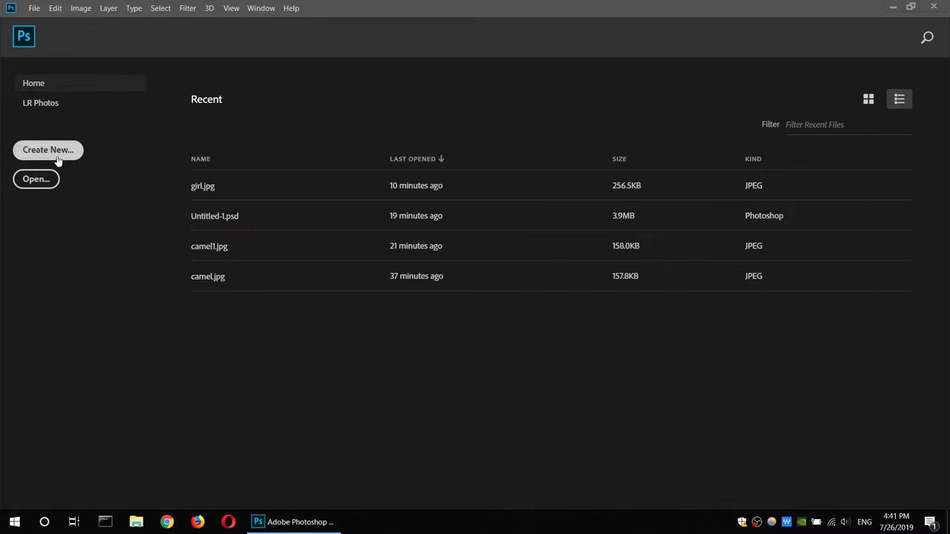
# Open girl.jpg from the ph images folder
pyautogui.click(41, 182)
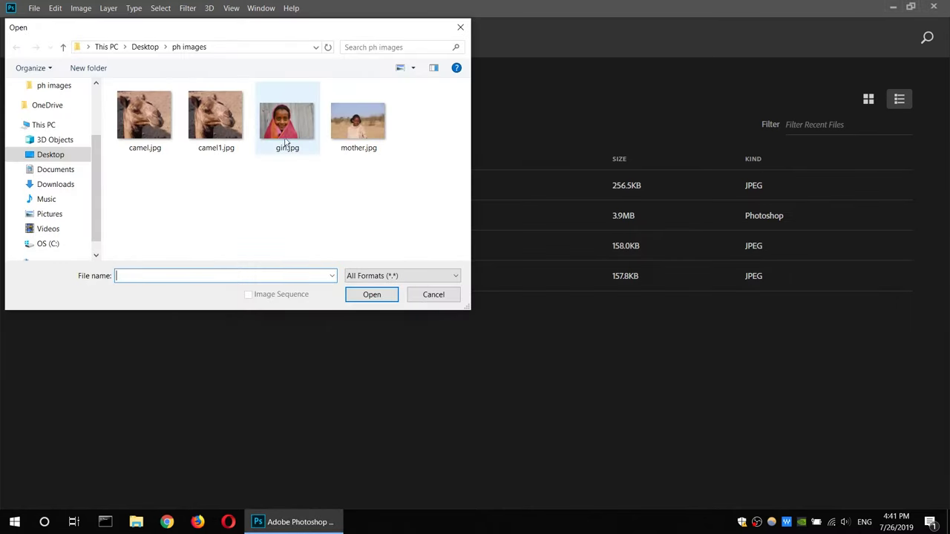
pyautogui.click(286, 122)
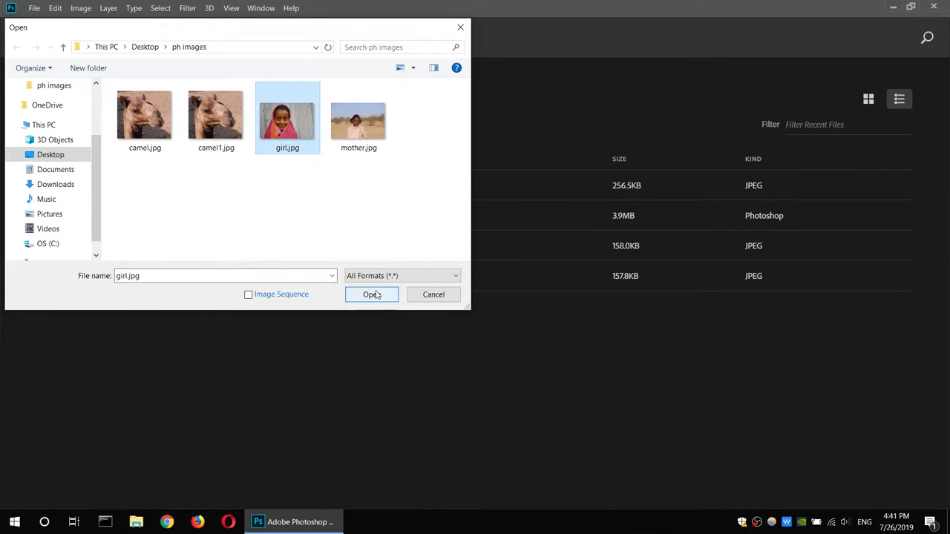
pyautogui.click(373, 293)
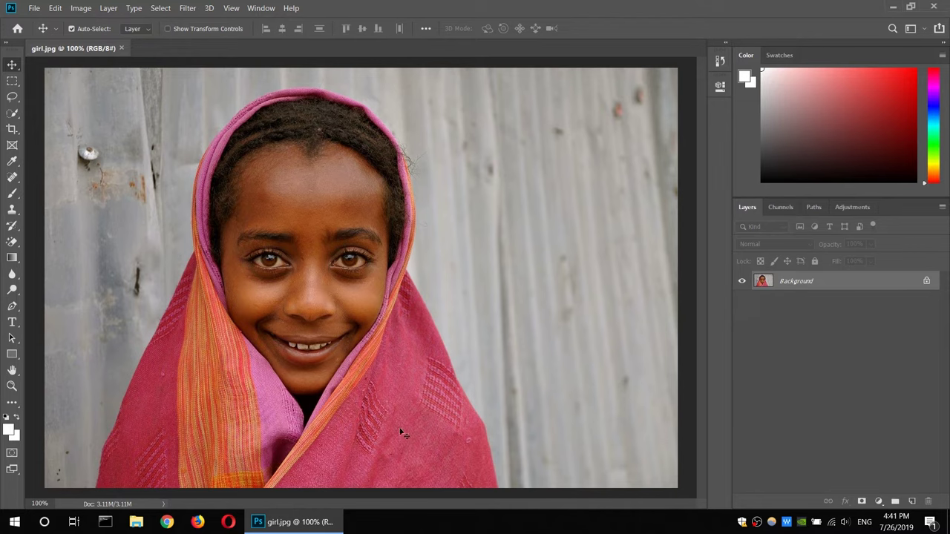
# Check girl.jpg's dimensions (1280 × 850) in its File Explorer Properties details
pyautogui.press('super+d')
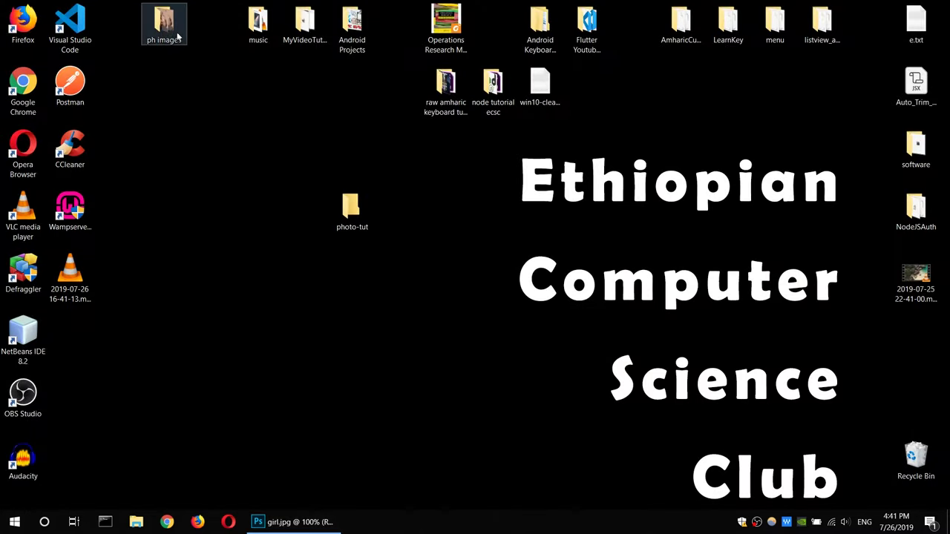
pyautogui.doubleClick(164, 23)
pyautogui.rightClick(291, 174)
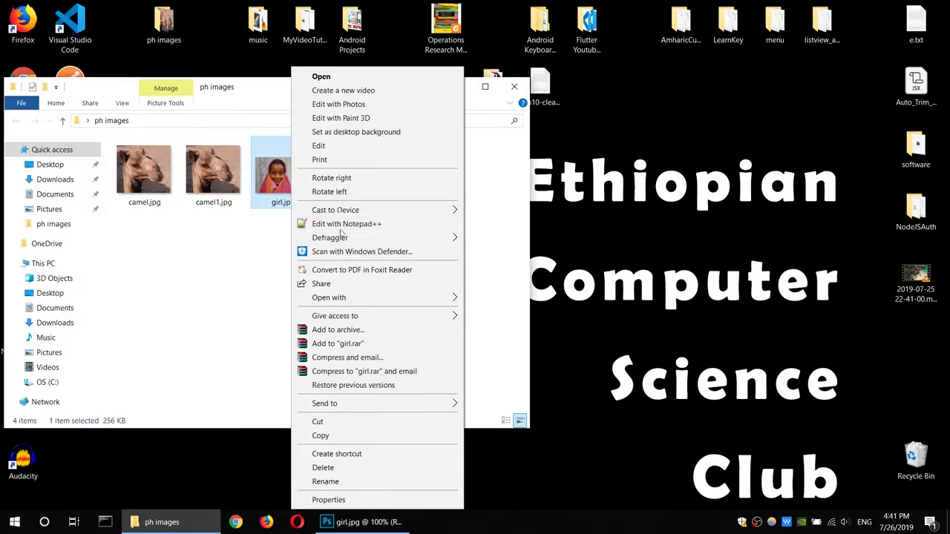
pyautogui.click(328, 500)
pyautogui.click(393, 208)
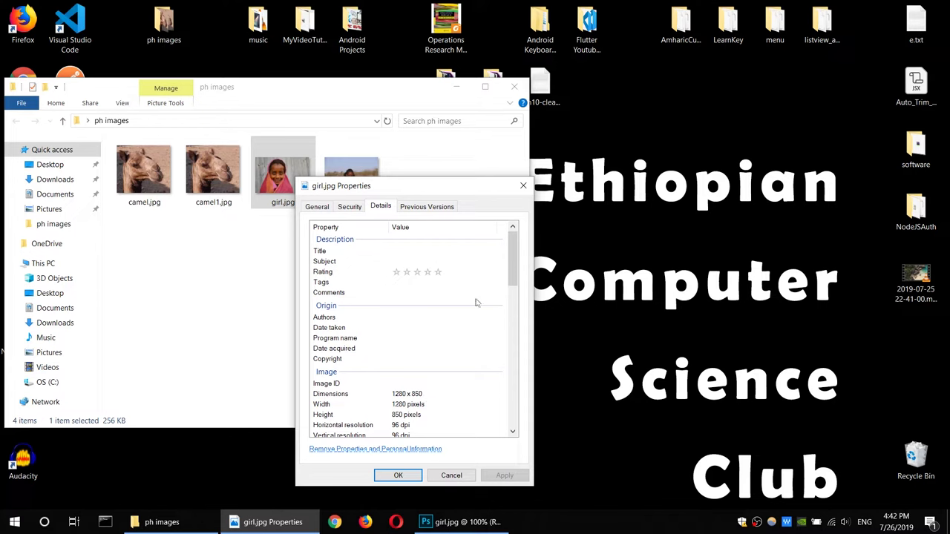
pyautogui.click(523, 185)
pyautogui.click(514, 86)
pyautogui.click(297, 522)
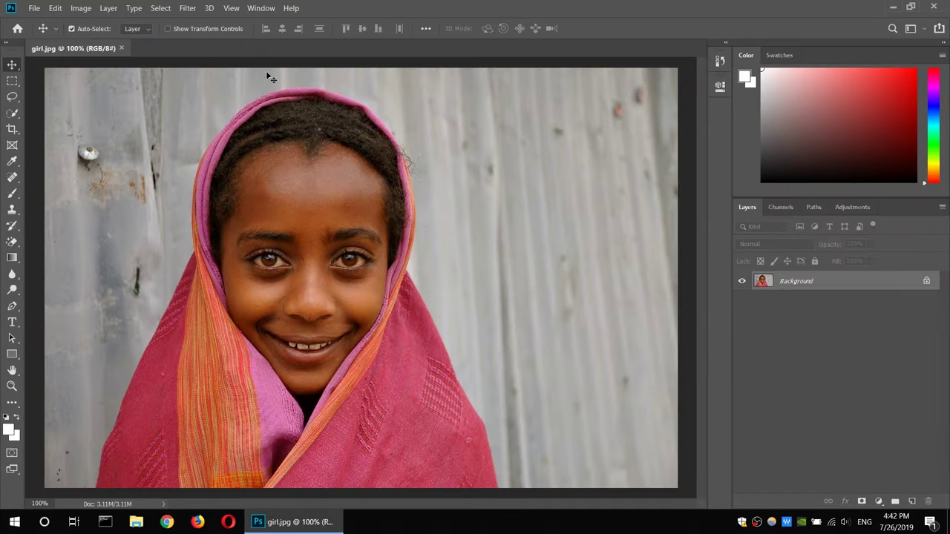
pyautogui.click(260, 8)
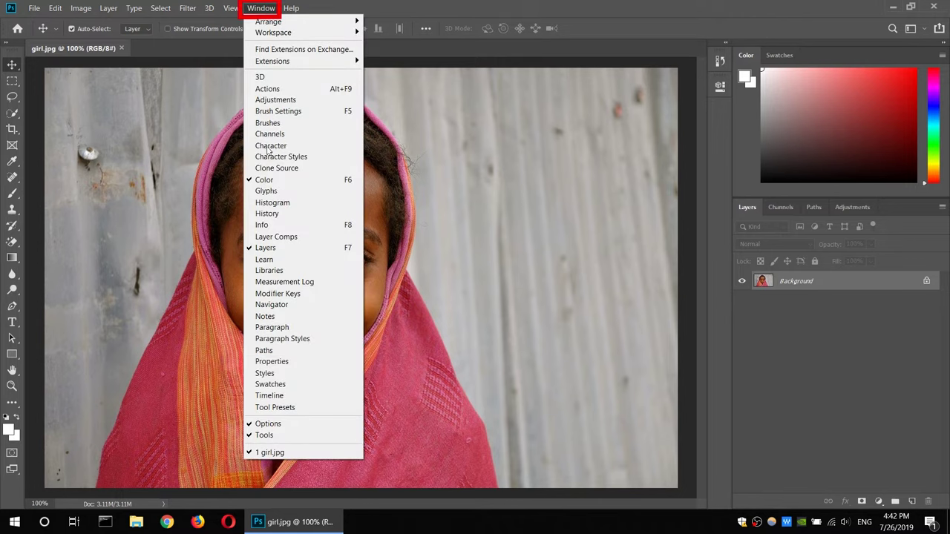
pyautogui.click(283, 362)
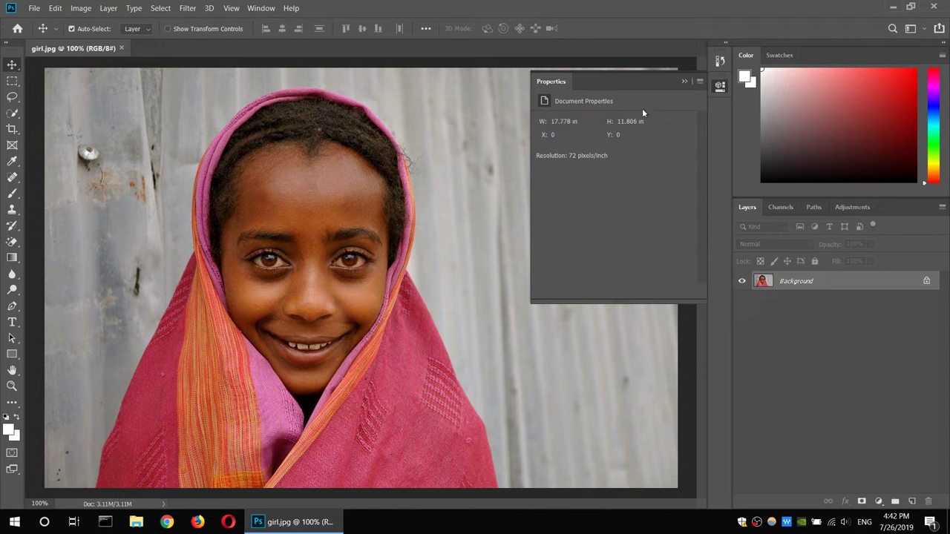
pyautogui.click(682, 83)
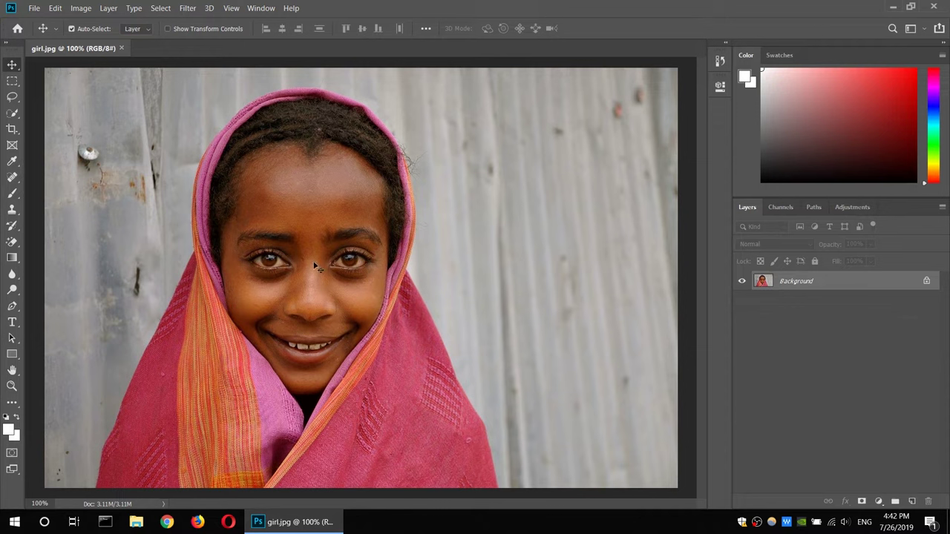
pyautogui.doubleClick(814, 285)
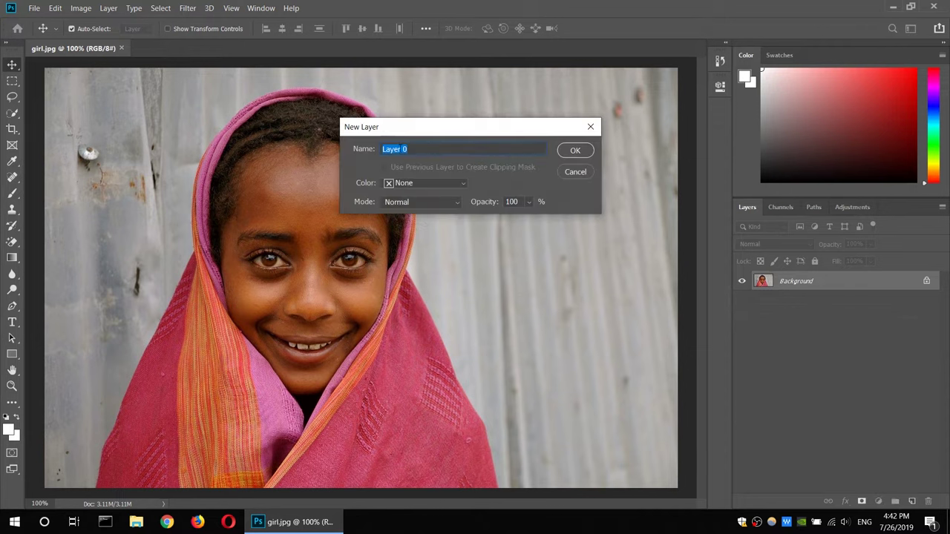
# Convert the Background to Layer 0 and set Properties width and height to linked pixels
pyautogui.click(573, 152)
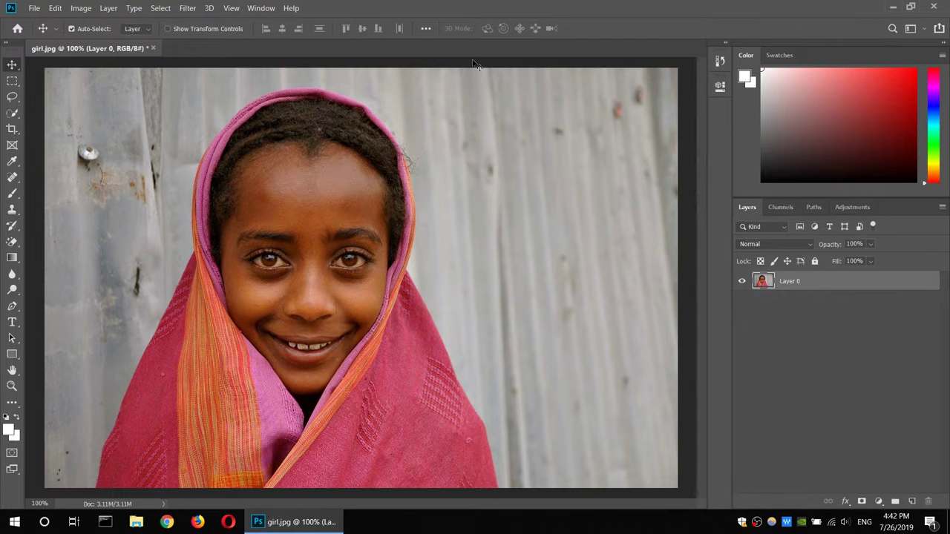
pyautogui.click(261, 8)
pyautogui.click(290, 361)
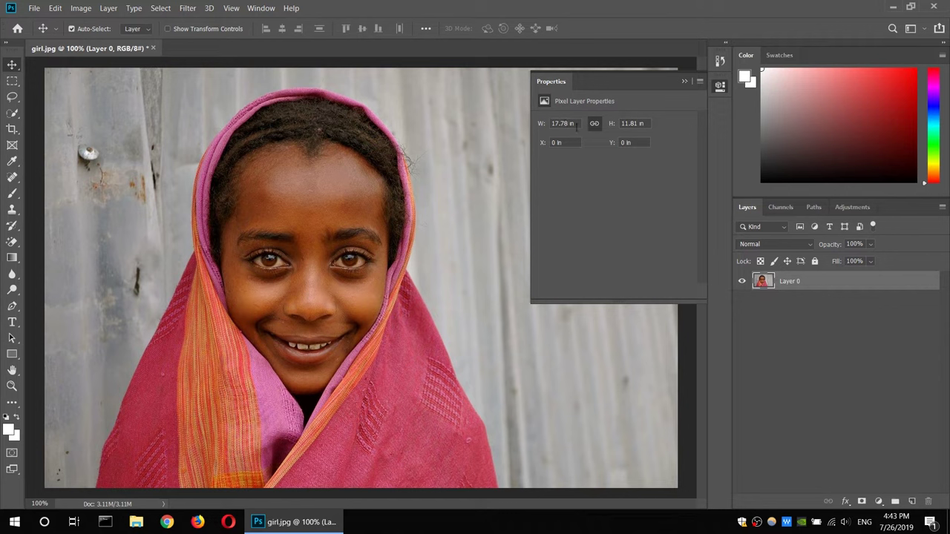
pyautogui.click(576, 126)
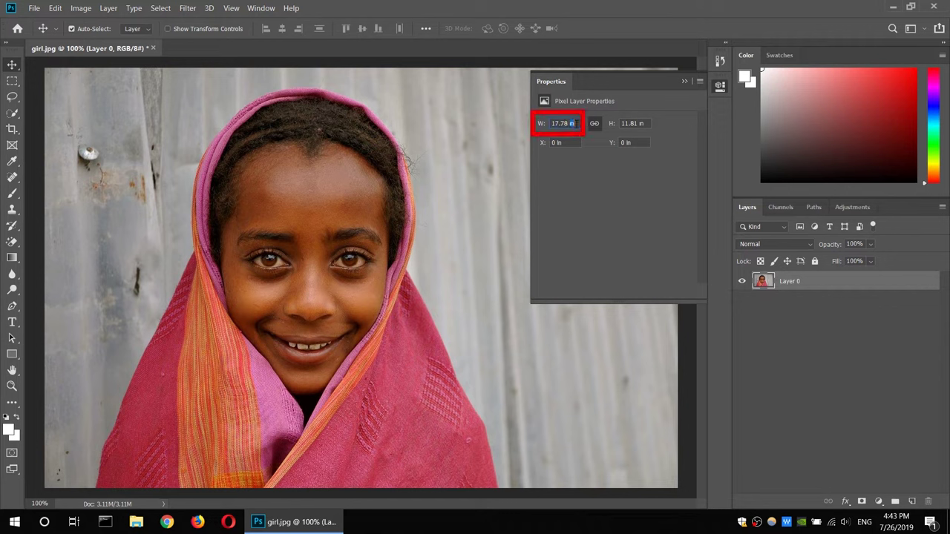
pyautogui.rightClick(571, 124)
pyautogui.press('Escape')
pyautogui.rightClick(573, 123)
pyautogui.click(590, 129)
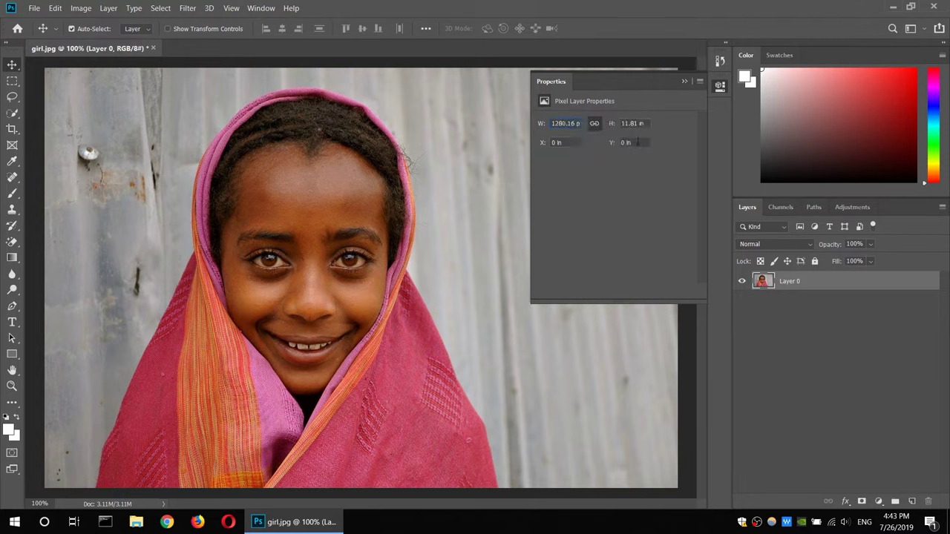
pyautogui.click(643, 121)
pyautogui.rightClick(651, 123)
pyautogui.click(659, 130)
pyautogui.click(594, 125)
# Try a 100 px layer width, then undo it
pyautogui.click(555, 124)
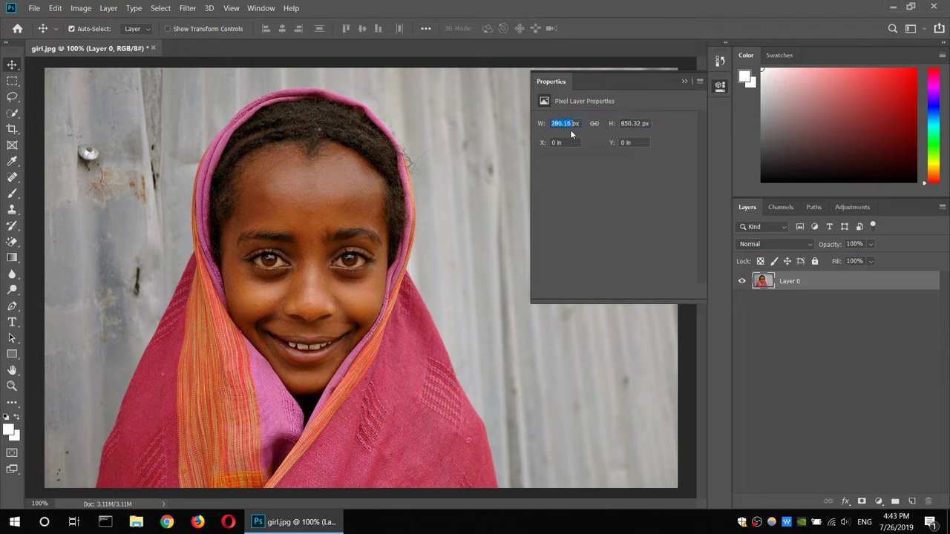
pyautogui.write('1px')
pyautogui.press('Return')
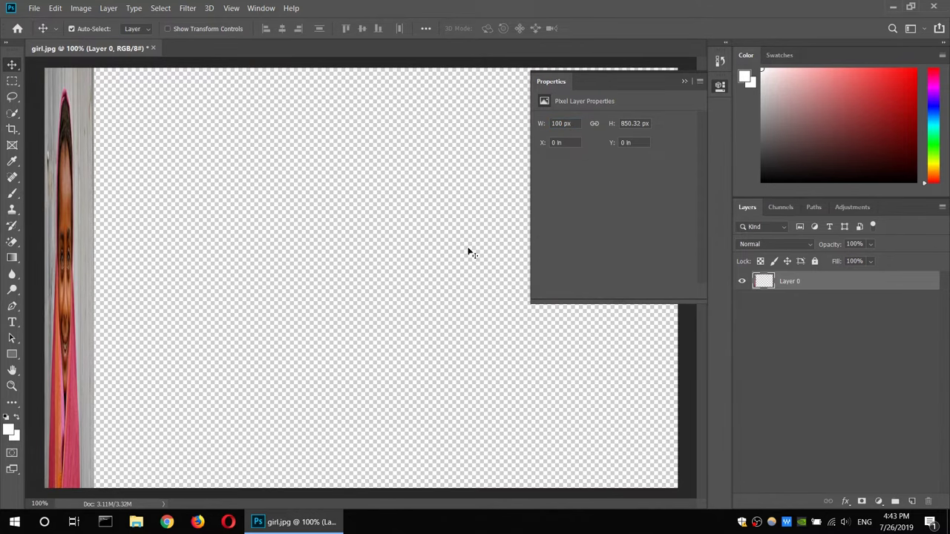
pyautogui.click(465, 172)
pyautogui.hotkey('ctrl', 'z')
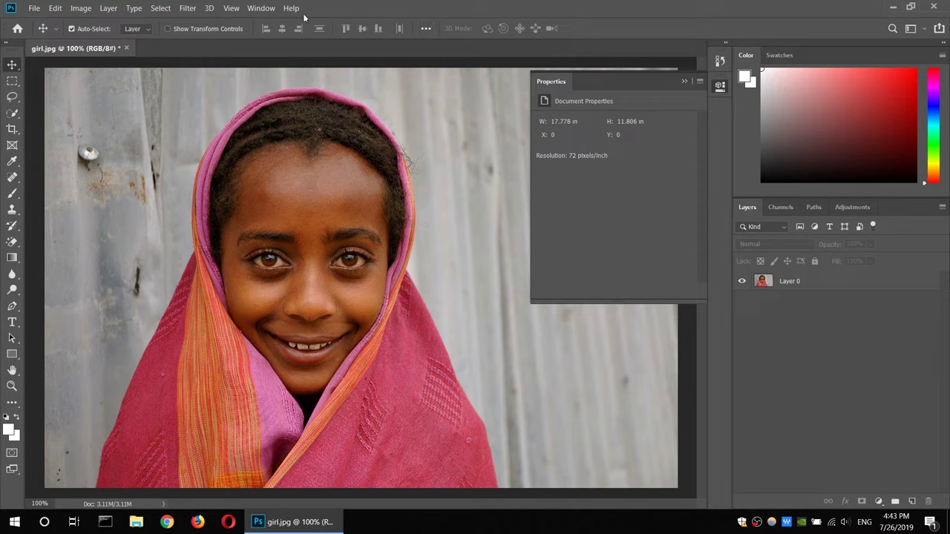
# Resize Layer 0 to 200 px wide proportionally and close the Properties panel
pyautogui.click(261, 9)
pyautogui.click(300, 352)
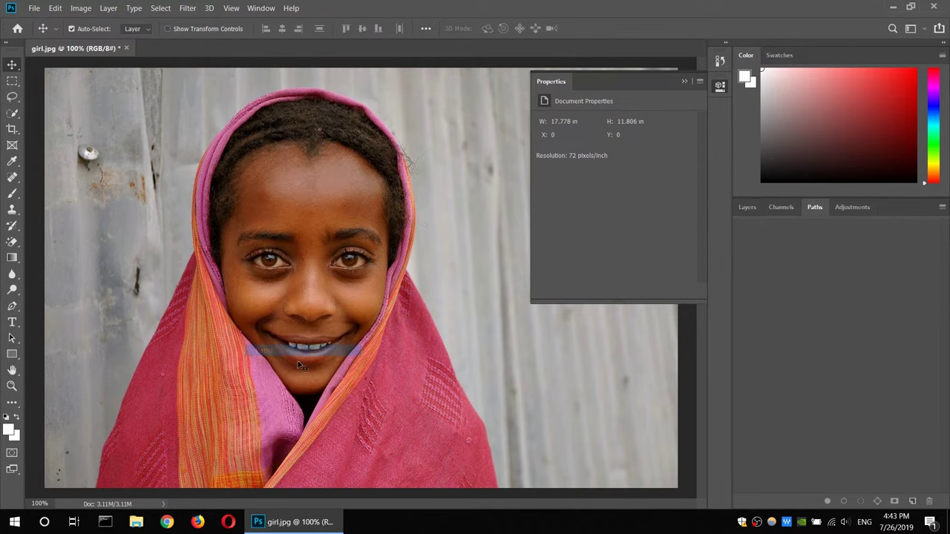
pyautogui.click(300, 365)
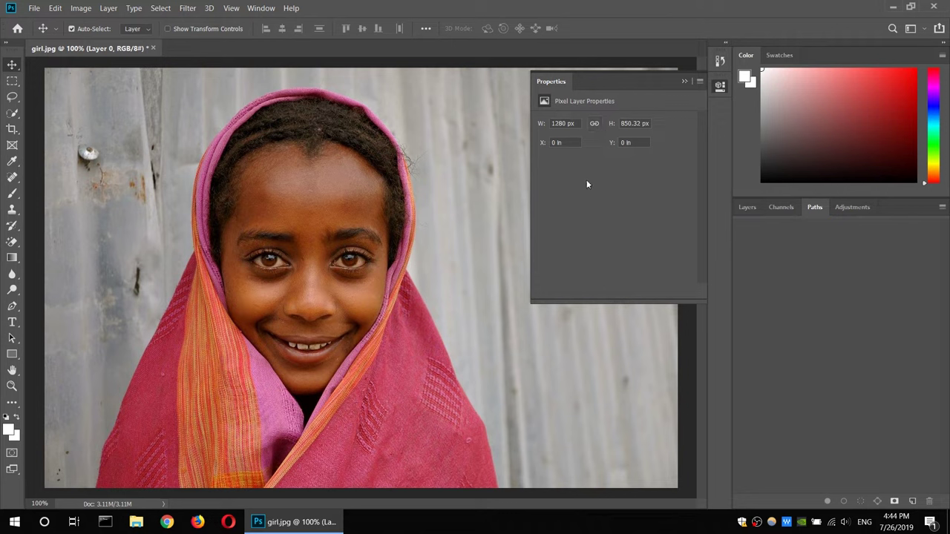
pyautogui.click(594, 125)
pyautogui.doubleClick(555, 123)
pyautogui.write('200')
pyautogui.press('Return')
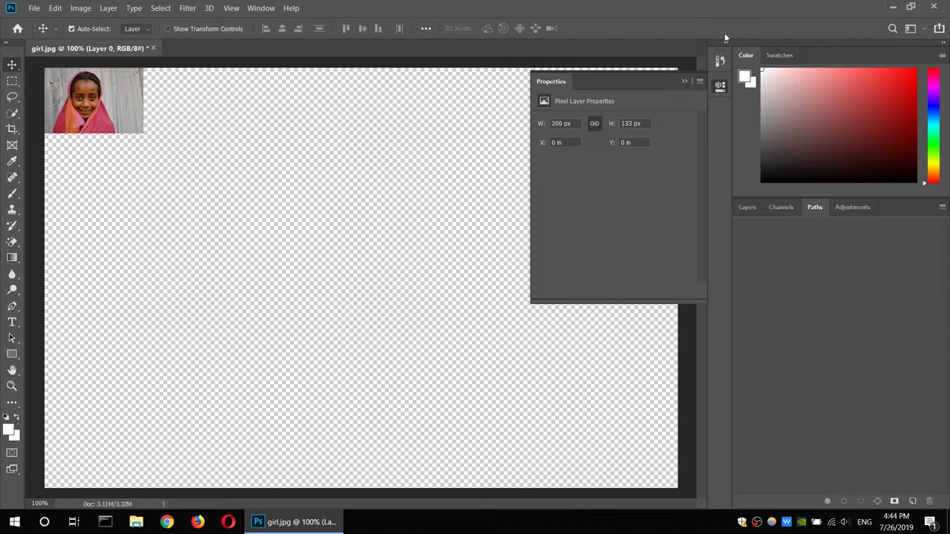
pyautogui.rightClick(719, 85)
pyautogui.click(697, 29)
pyautogui.click(686, 83)
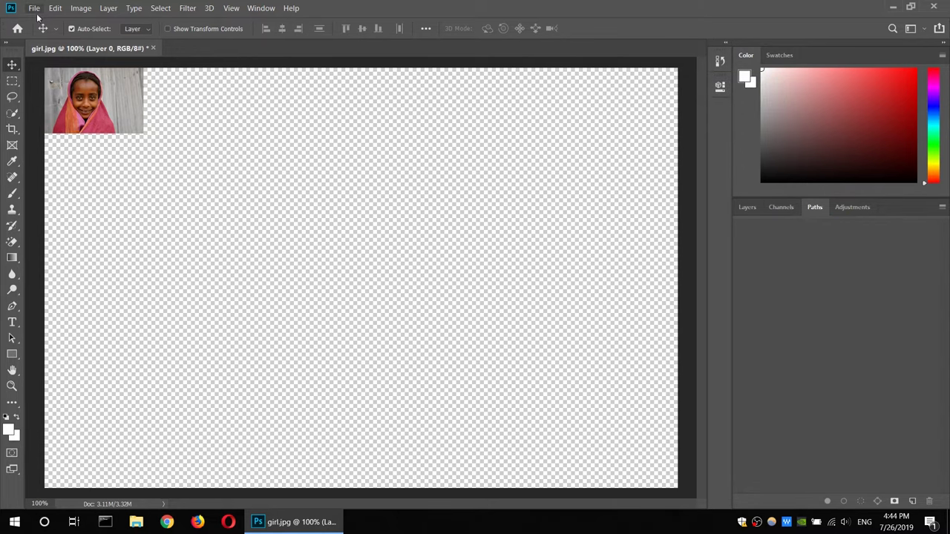
pyautogui.click(35, 10)
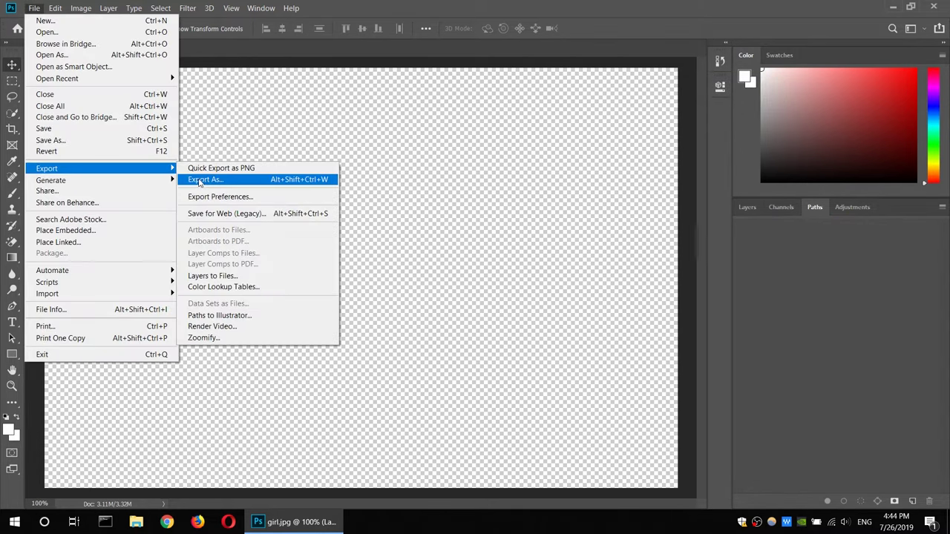
pyautogui.click(199, 180)
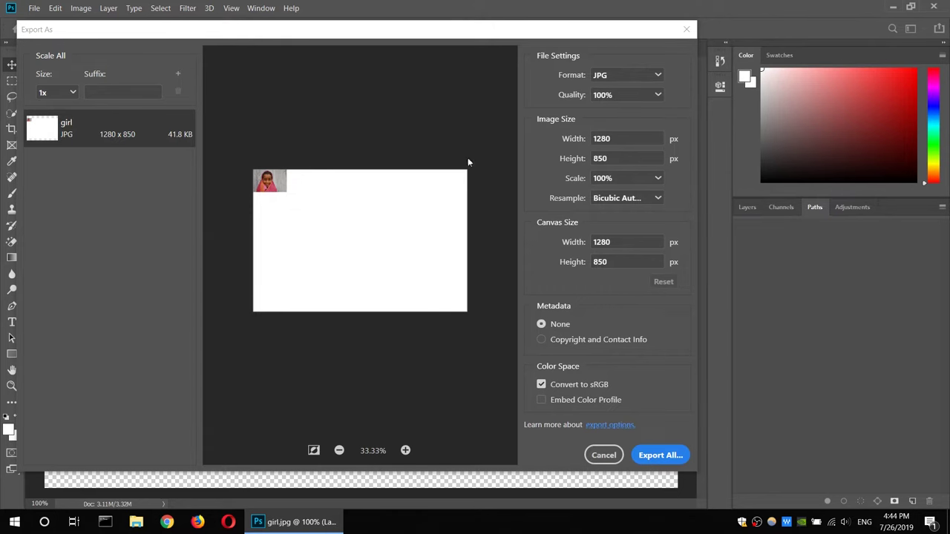
pyautogui.click(686, 30)
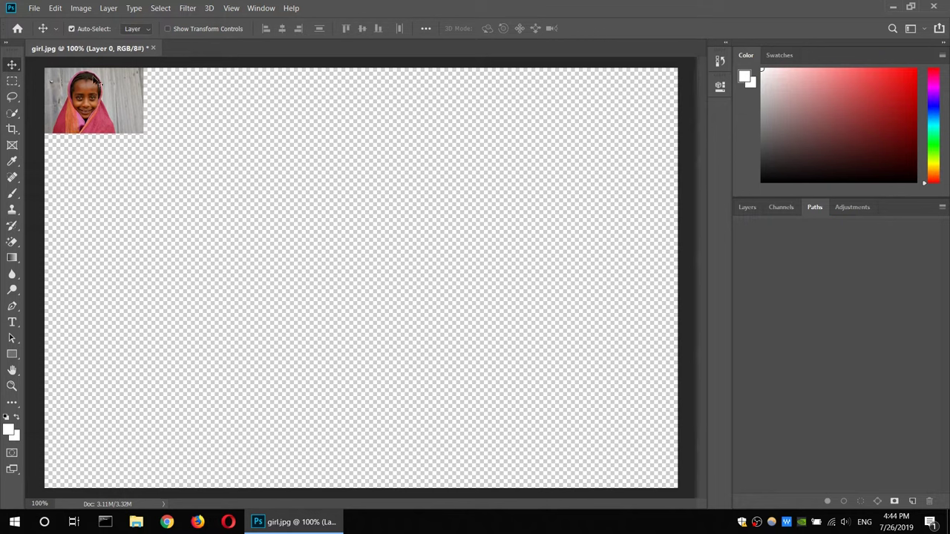
pyautogui.click(81, 9)
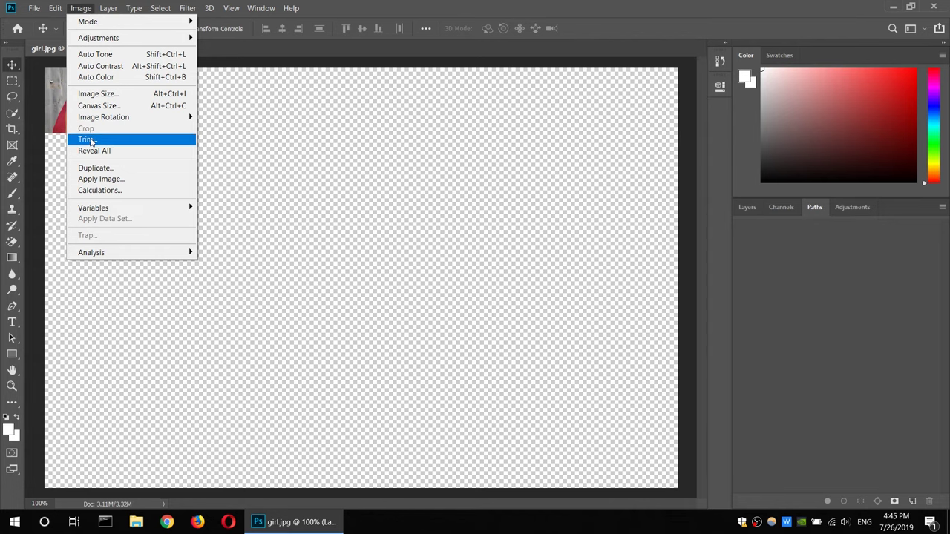
pyautogui.click(90, 140)
pyautogui.moveTo(467, 120); pyautogui.dragTo(372, 153)
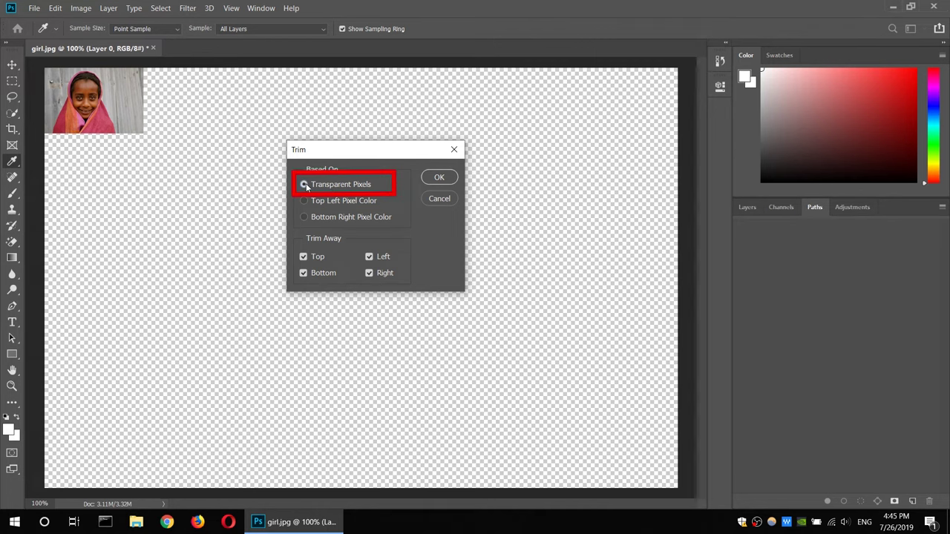
pyautogui.click(439, 178)
pyautogui.press('v')
pyautogui.click(55, 8)
pyautogui.moveTo(47, 168)
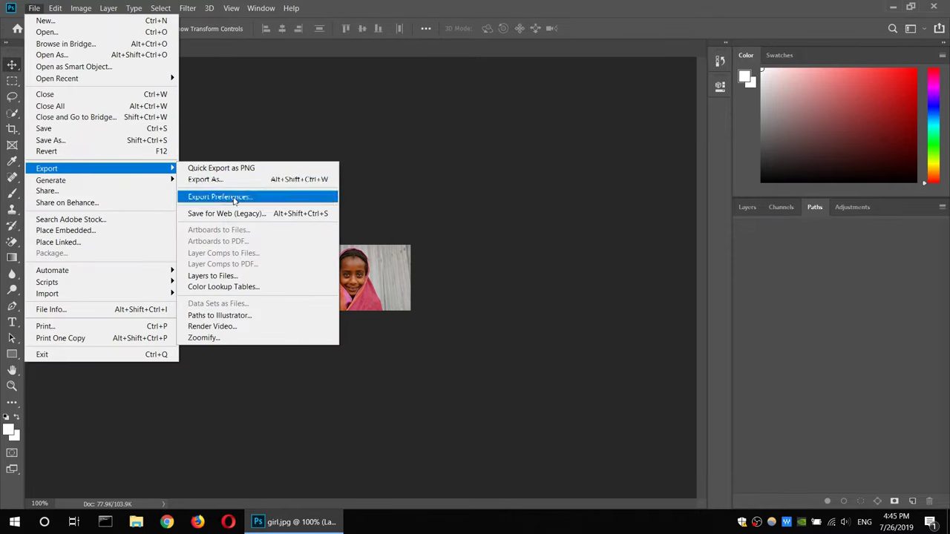
pyautogui.click(211, 179)
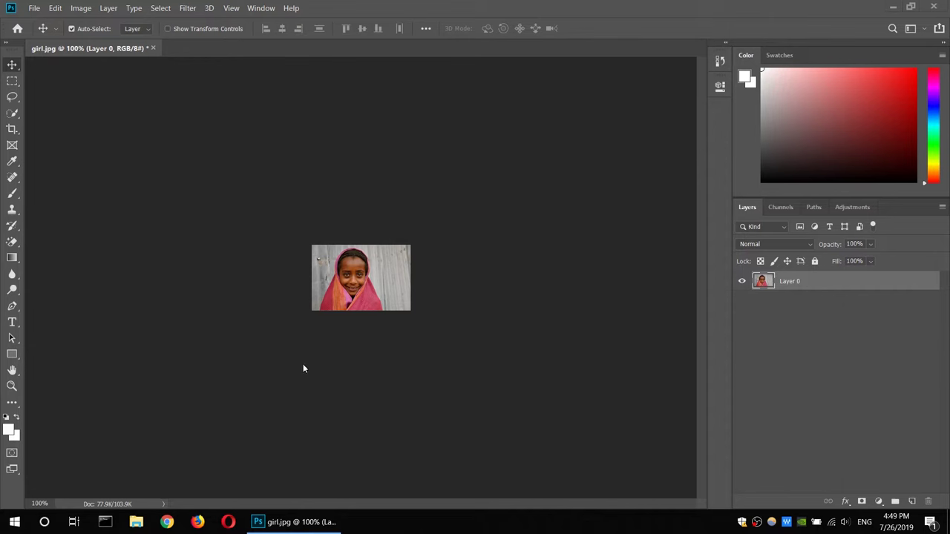
# Resize the image in Image Size to 500 × 333 pixels with linked proportions
pyautogui.click(78, 9)
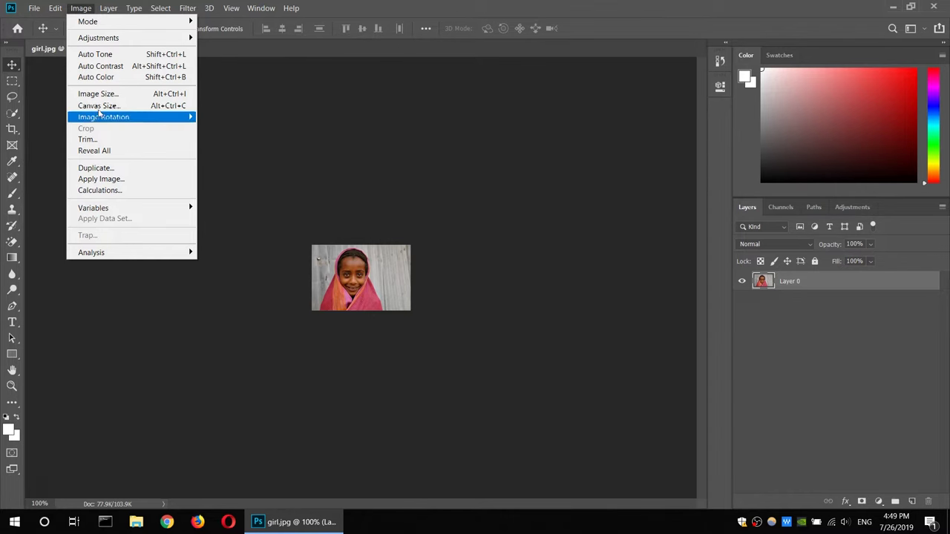
pyautogui.click(101, 95)
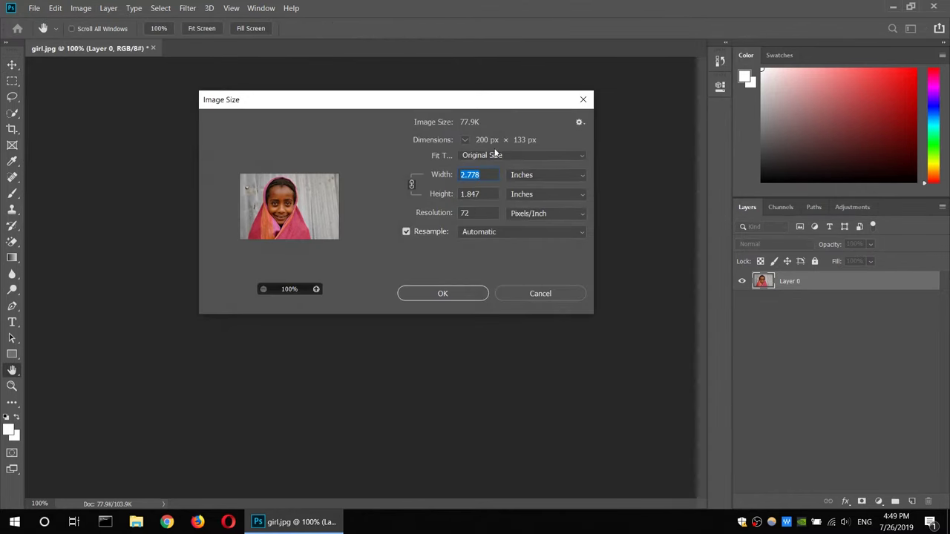
pyautogui.click(550, 173)
pyautogui.click(519, 198)
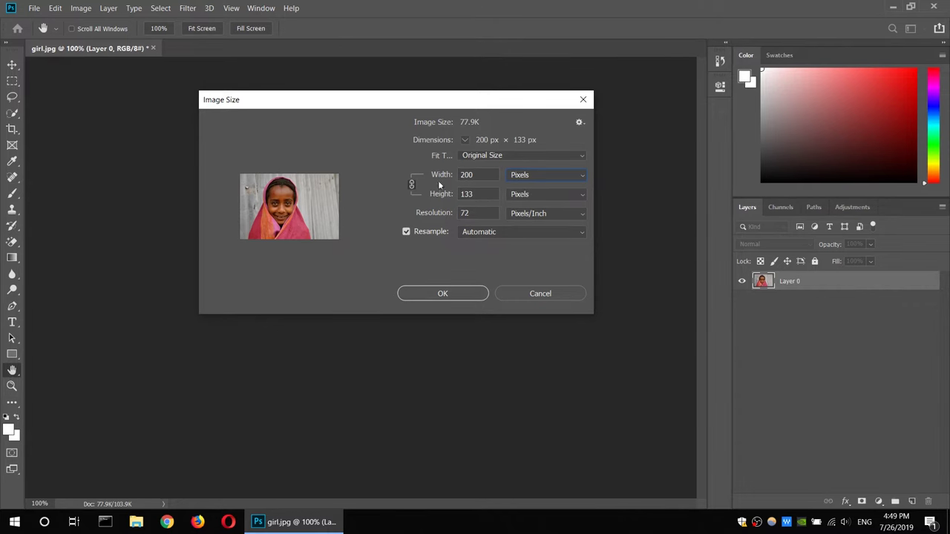
pyautogui.moveTo(358, 106)
pyautogui.mouseDown()
pyautogui.moveTo(364, 219)
pyautogui.moveTo(346, 194)
pyautogui.mouseUp()
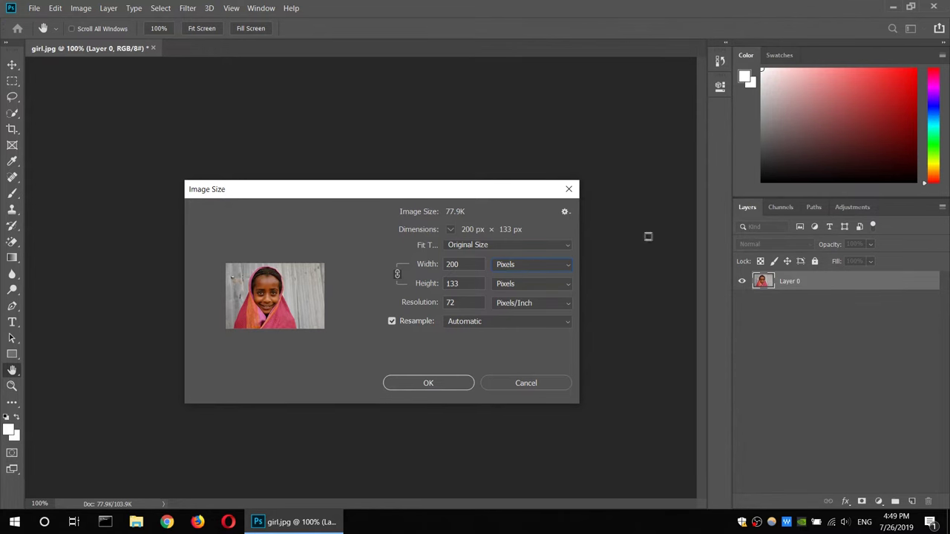
pyautogui.moveTo(331, 196)
pyautogui.mouseDown()
pyautogui.moveTo(359, 191)
pyautogui.moveTo(341, 190)
pyautogui.mouseUp()
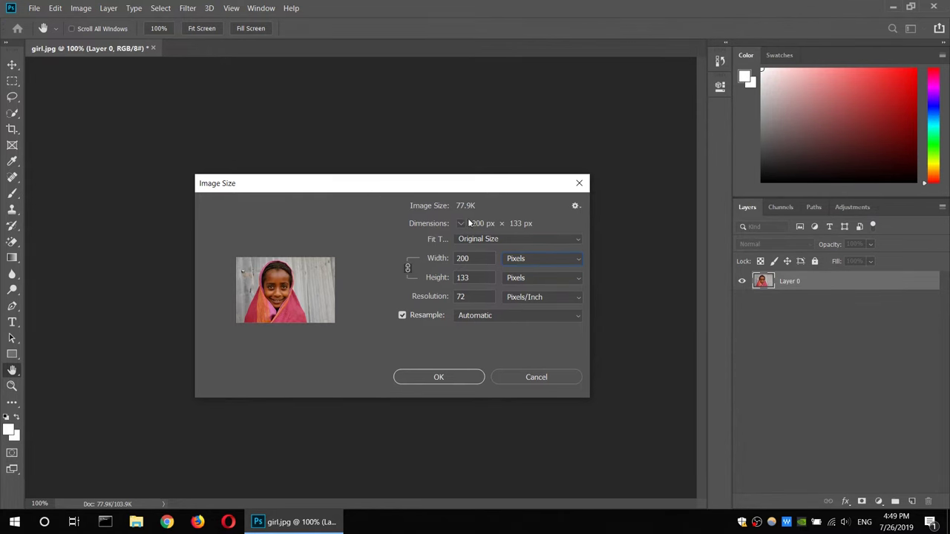
pyautogui.doubleClick(476, 258)
pyautogui.write('500')
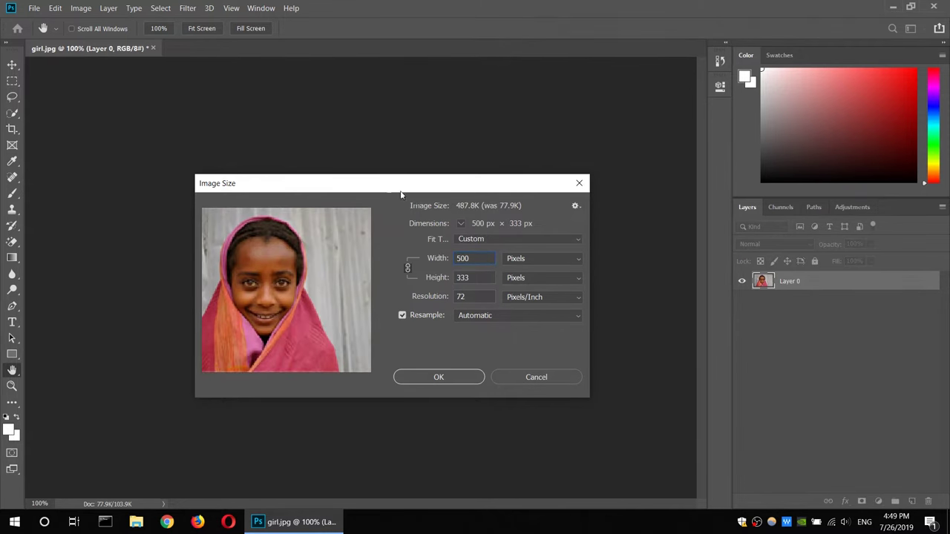
pyautogui.moveTo(368, 188); pyautogui.dragTo(448, 161)
pyautogui.click(558, 350)
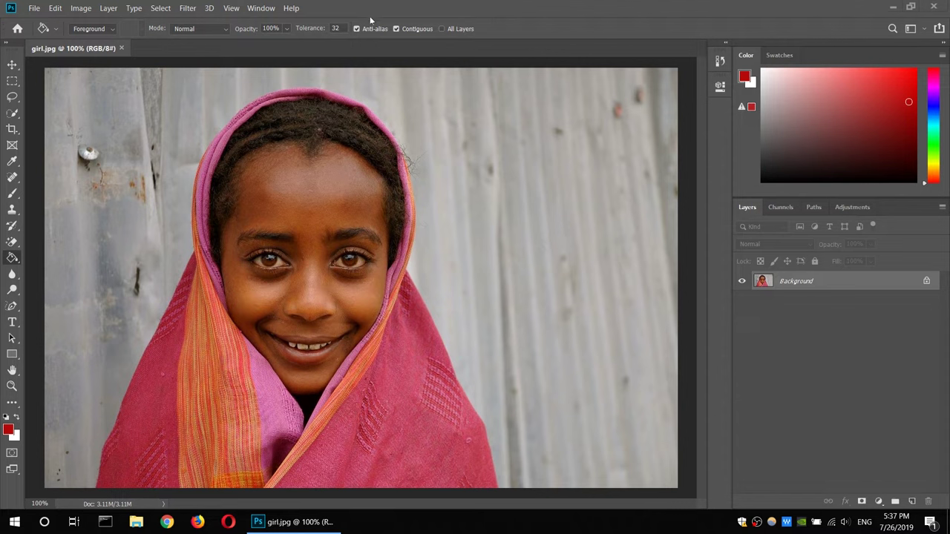
# Set the Quick Selection tool to Add to Selection with an 87 px brush
pyautogui.click(15, 117)
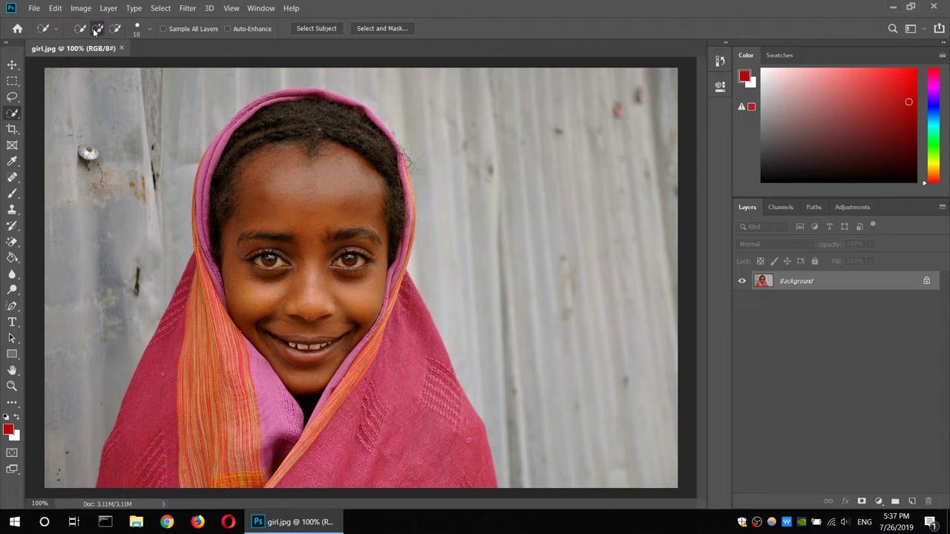
pyautogui.click(98, 29)
pyautogui.click(140, 28)
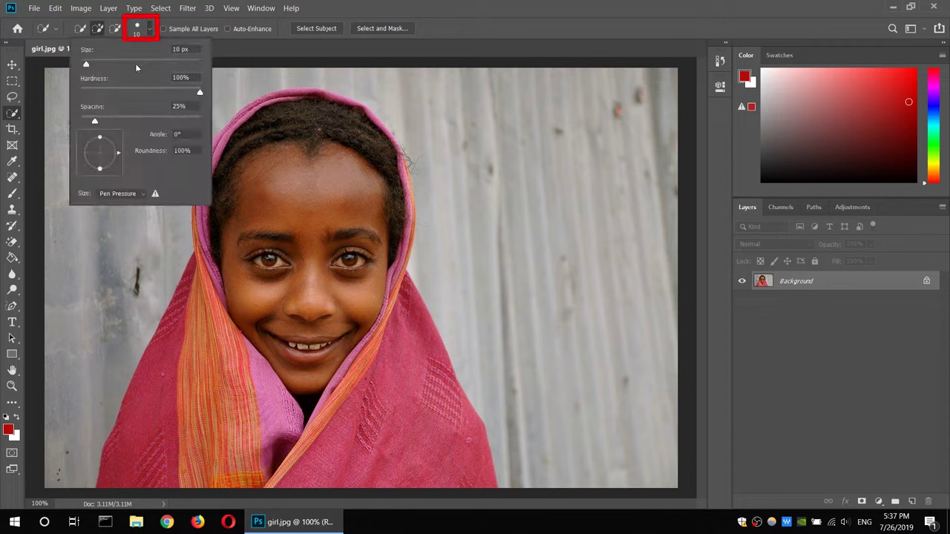
pyautogui.moveTo(86, 66); pyautogui.dragTo(134, 66)
pyautogui.click(498, 19)
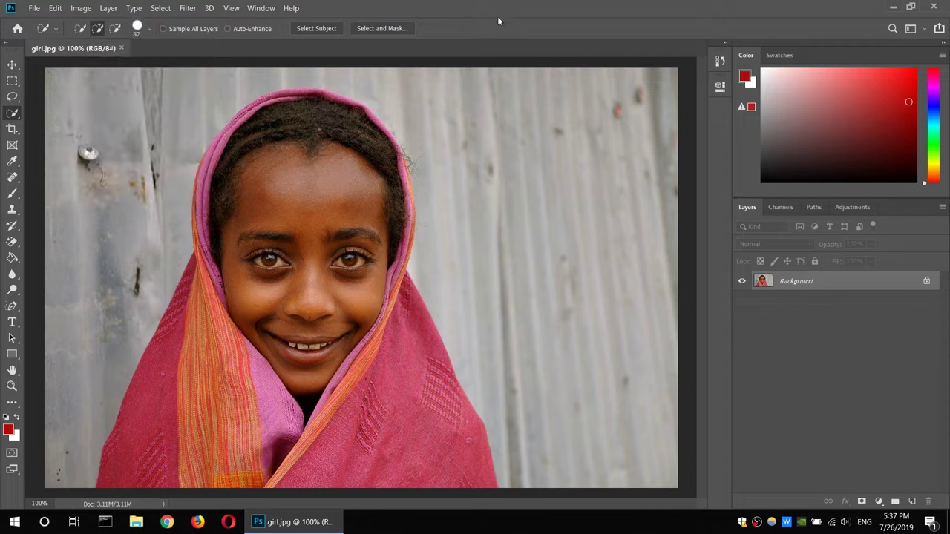
# Paint a selection over the girl's face, hair and headscarf, then shrink the brush to 29 px
pyautogui.moveTo(233, 153)
pyautogui.mouseDown()
pyautogui.moveTo(220, 280)
pyautogui.moveTo(386, 234)
pyautogui.mouseUp()
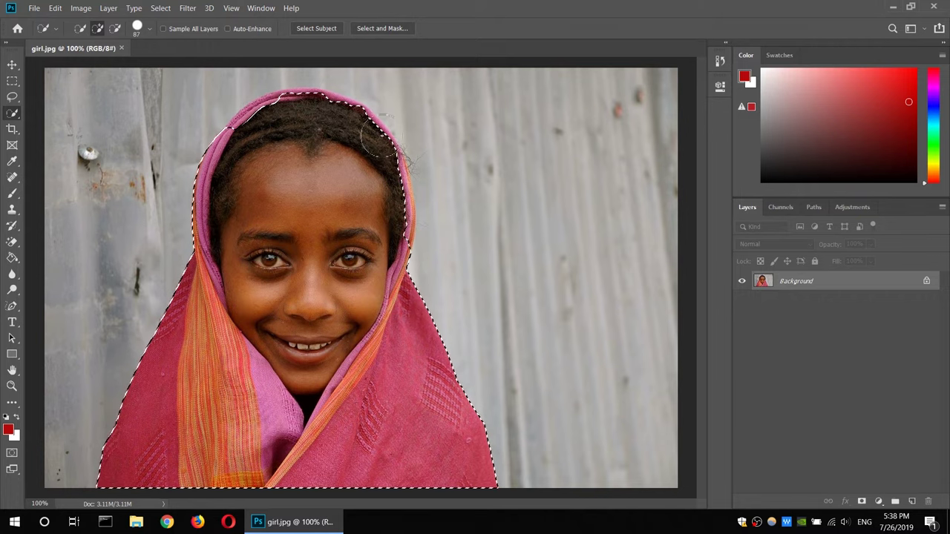
pyautogui.click(149, 29)
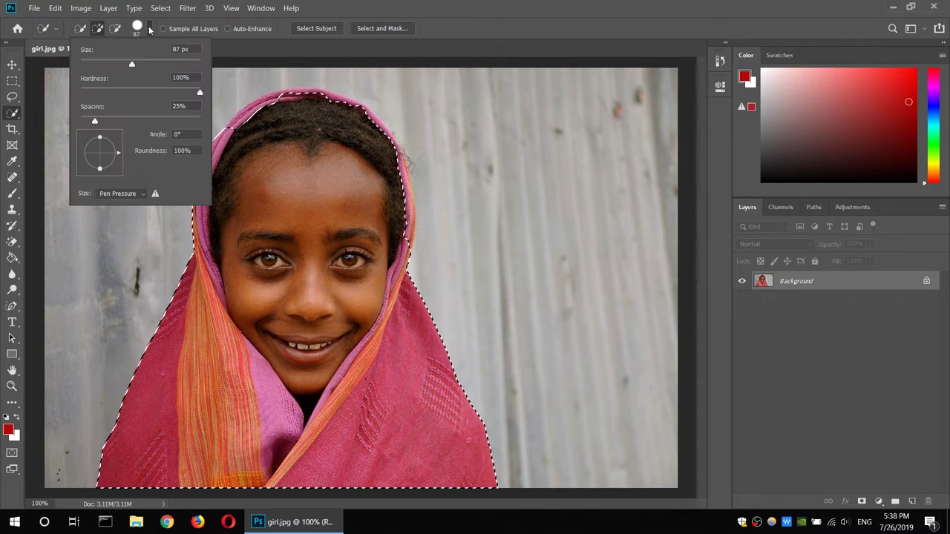
pyautogui.moveTo(132, 64); pyautogui.dragTo(97, 64)
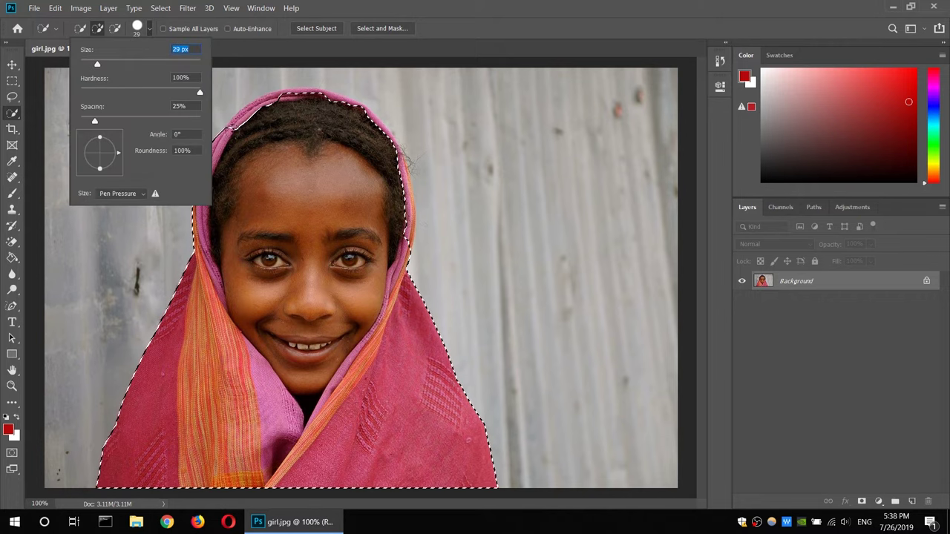
pyautogui.write('14')
pyautogui.press('Return')
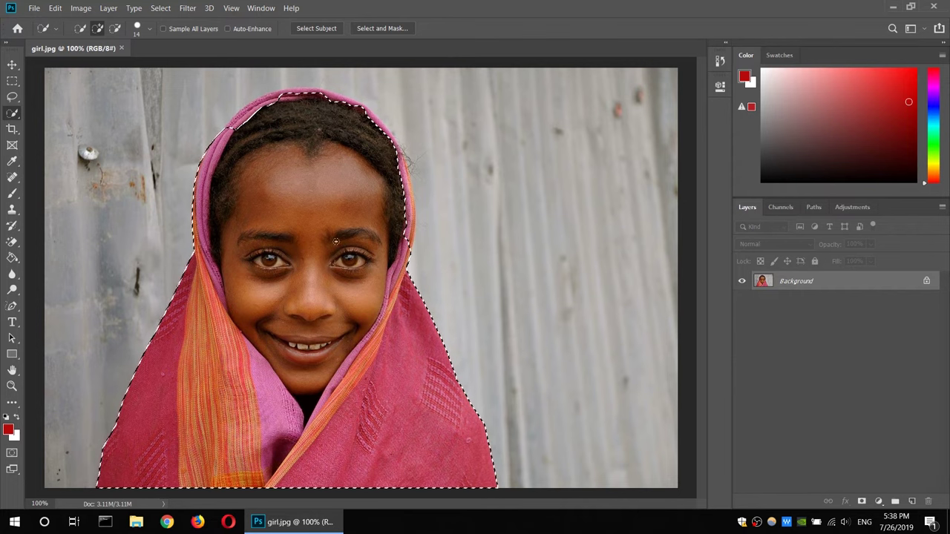
pyautogui.click(12, 386)
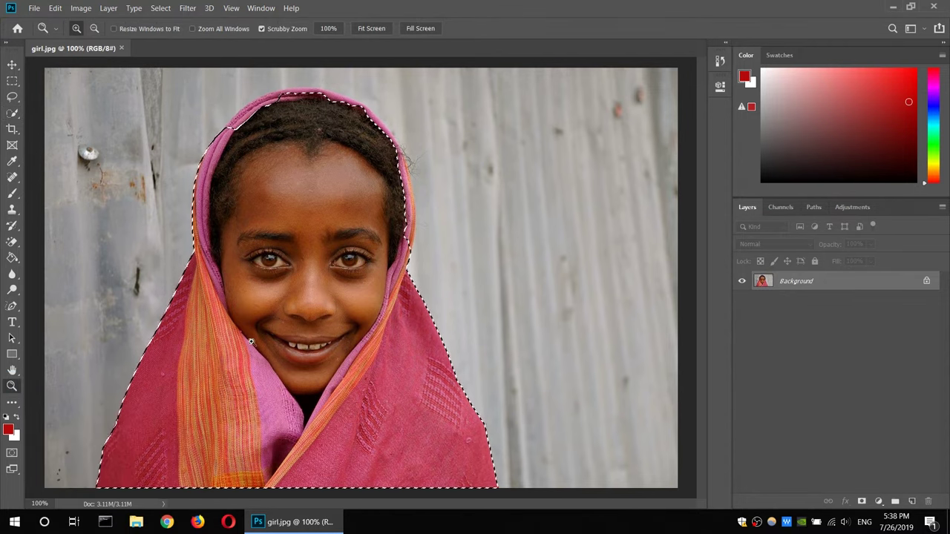
# Zoom to 400% on the hairline and extend the selection along the headband's left side
pyautogui.click(302, 259)
pyautogui.click(315, 254)
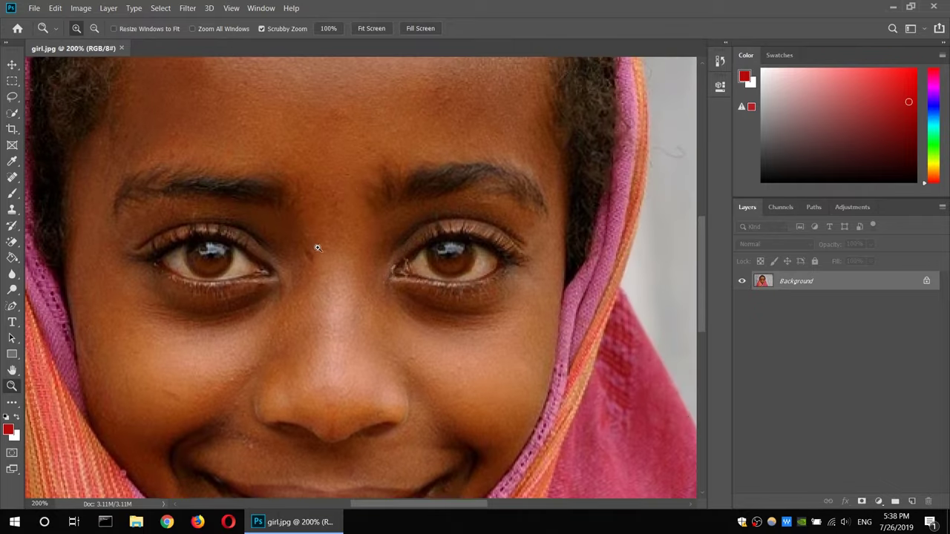
pyautogui.click(353, 190)
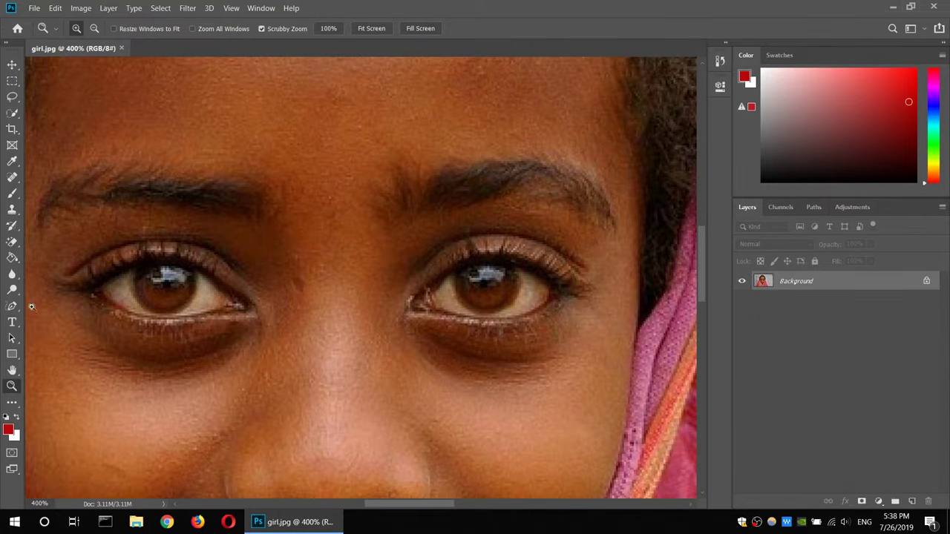
pyautogui.click(12, 371)
pyautogui.moveTo(227, 227); pyautogui.dragTo(409, 424)
pyautogui.moveTo(415, 97)
pyautogui.mouseDown()
pyautogui.moveTo(396, 219)
pyautogui.moveTo(352, 349)
pyautogui.mouseUp()
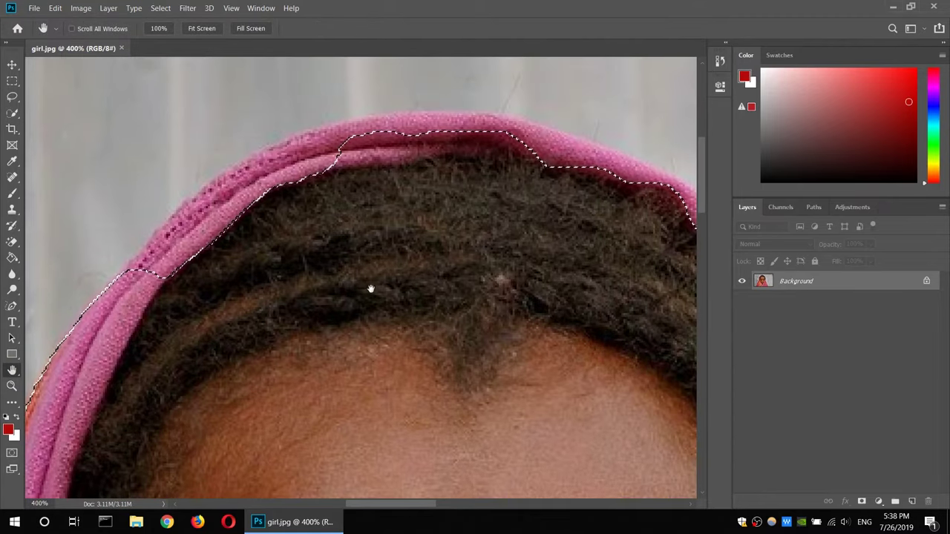
pyautogui.moveTo(460, 260); pyautogui.dragTo(441, 274)
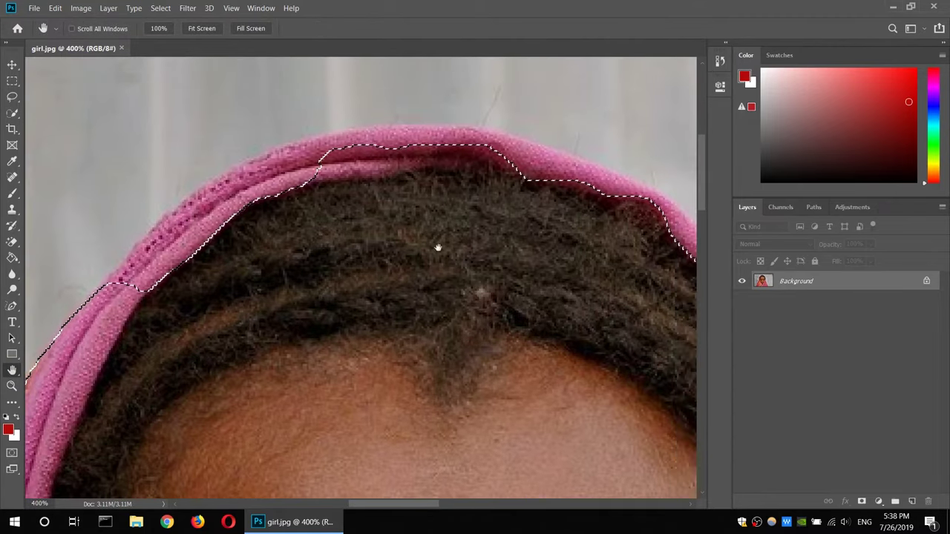
pyautogui.click(10, 115)
pyautogui.moveTo(153, 324); pyautogui.dragTo(176, 221)
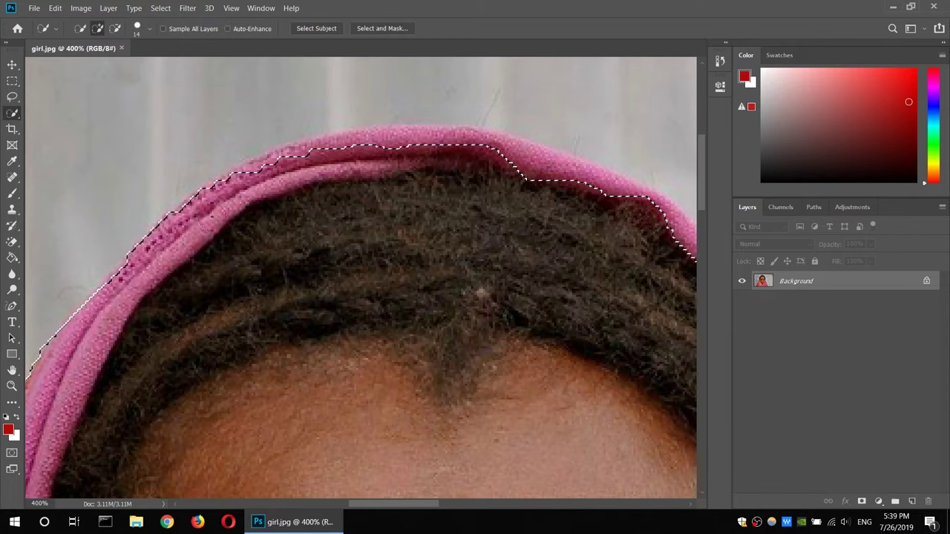
pyautogui.moveTo(258, 208); pyautogui.dragTo(322, 137)
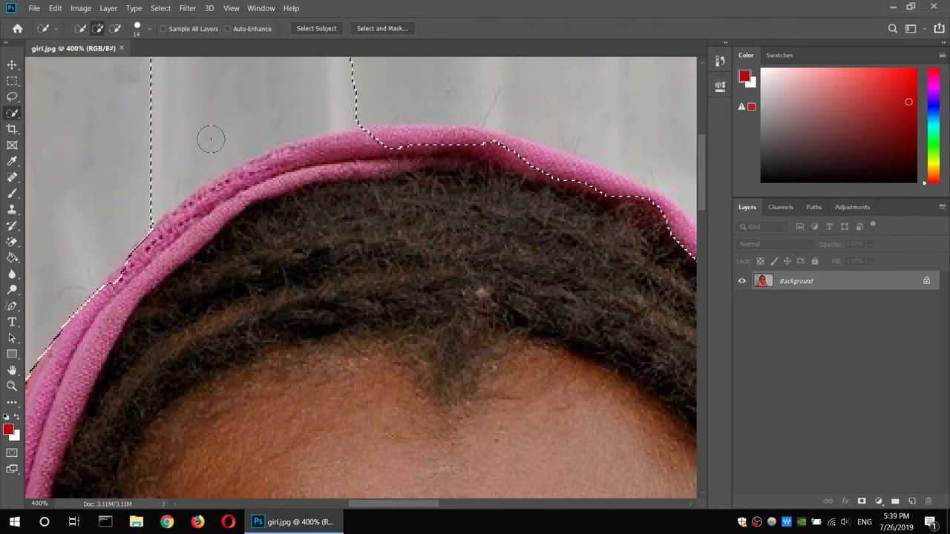
# Subtract the background strips above the headband and re-add its upper edge
pyautogui.click(115, 30)
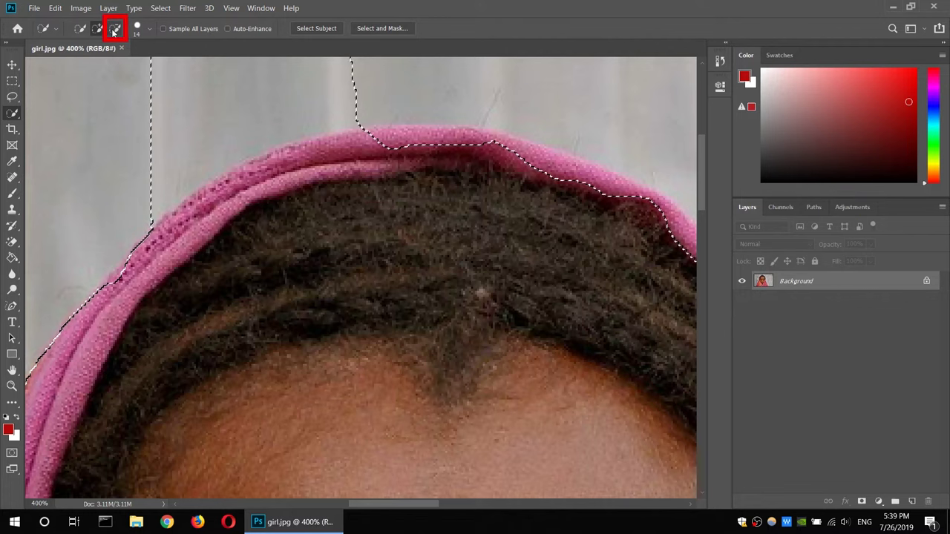
pyautogui.moveTo(165, 138); pyautogui.dragTo(356, 83)
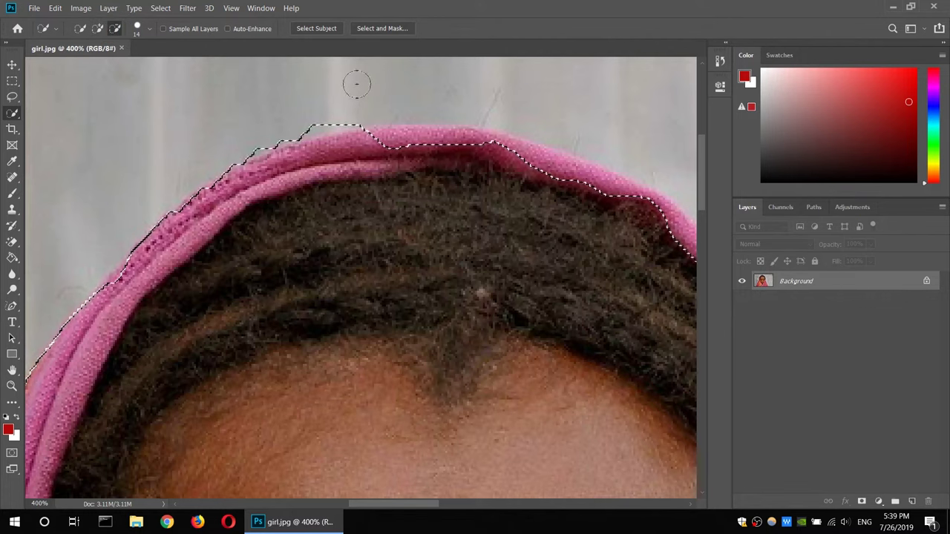
pyautogui.moveTo(356, 83); pyautogui.dragTo(335, 109)
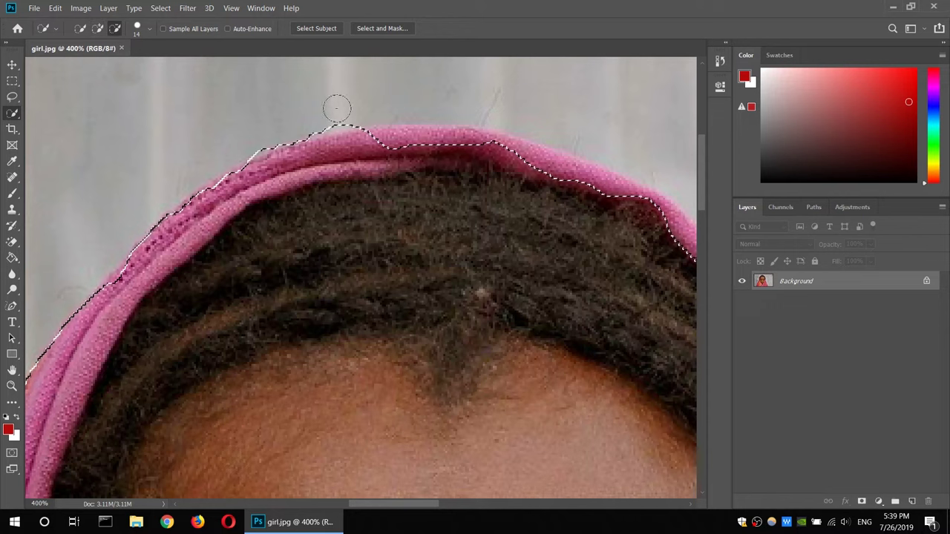
pyautogui.click(97, 28)
pyautogui.click(355, 155)
pyautogui.moveTo(355, 156); pyautogui.dragTo(534, 170)
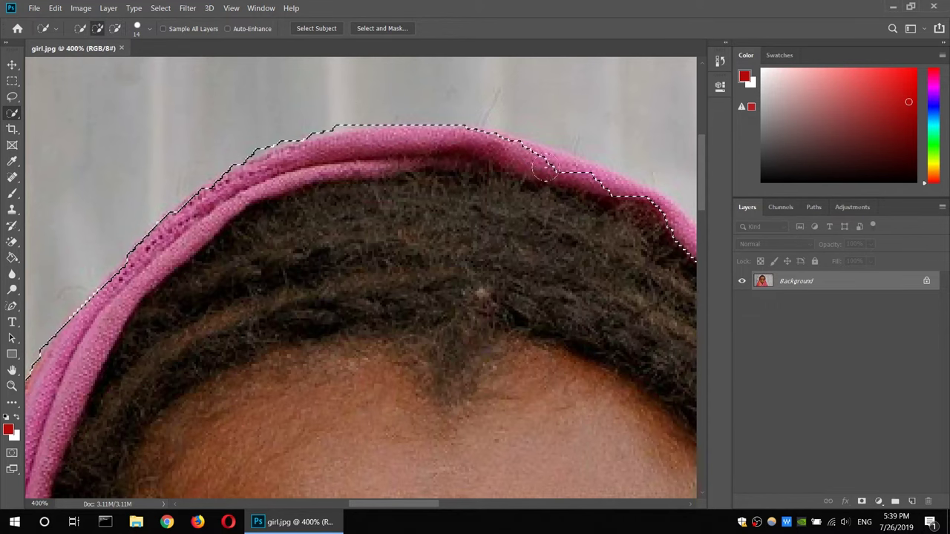
# Extend the selection along the headband's right side, then return the view to 100%
pyautogui.moveTo(533, 361)
pyautogui.mouseDown()
pyautogui.moveTo(406, 331)
pyautogui.moveTo(246, 312)
pyautogui.moveTo(192, 284)
pyautogui.mouseUp()
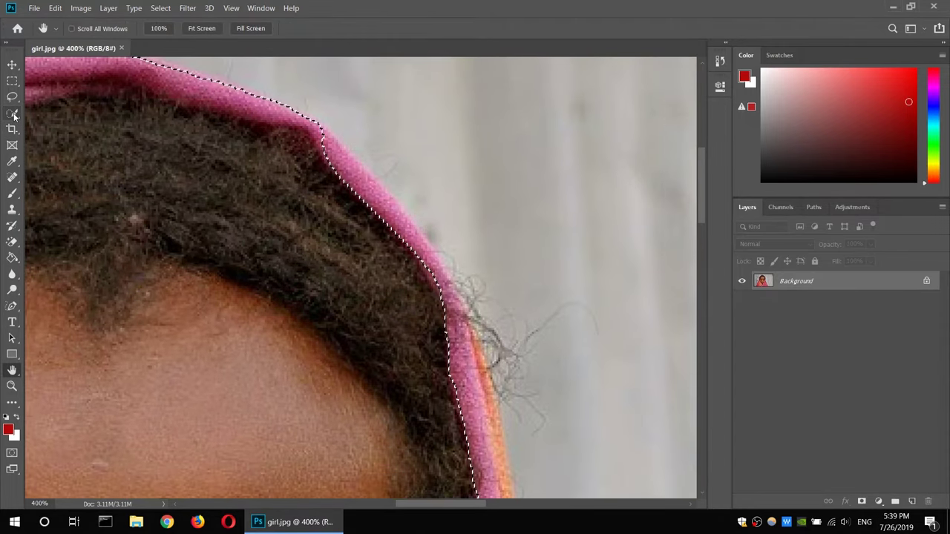
pyautogui.click(13, 115)
pyautogui.moveTo(133, 95); pyautogui.dragTo(175, 83)
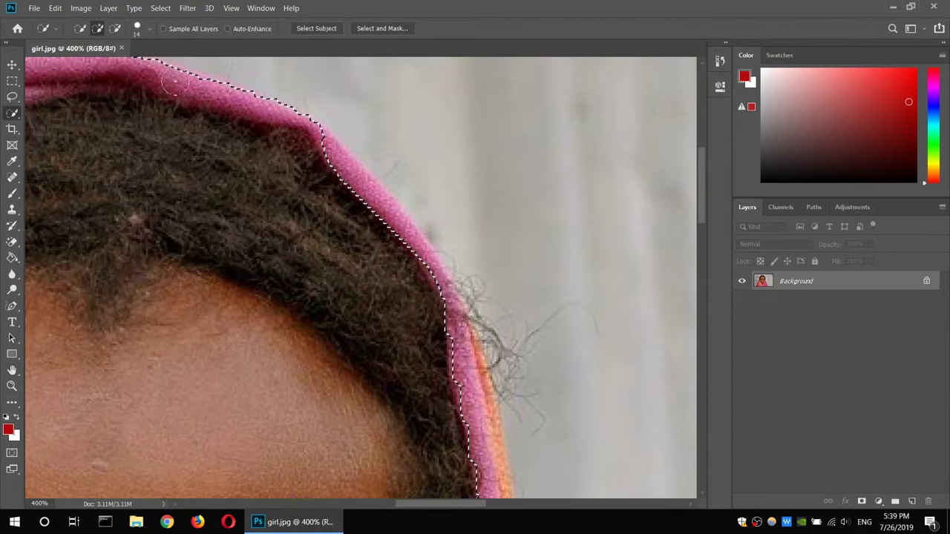
pyautogui.moveTo(454, 330); pyautogui.dragTo(484, 453)
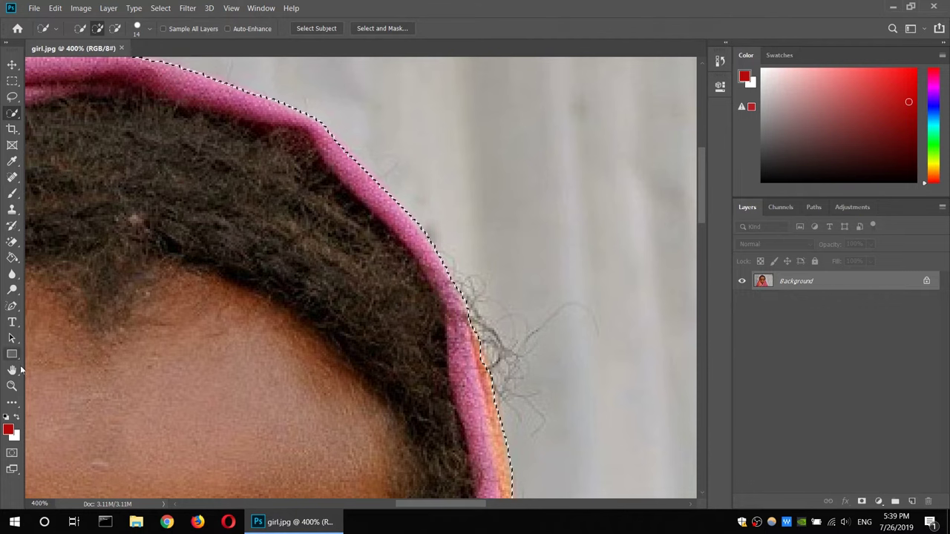
pyautogui.click(12, 369)
pyautogui.moveTo(293, 178)
pyautogui.mouseDown()
pyautogui.moveTo(224, 203)
pyautogui.moveTo(303, 431)
pyautogui.mouseUp()
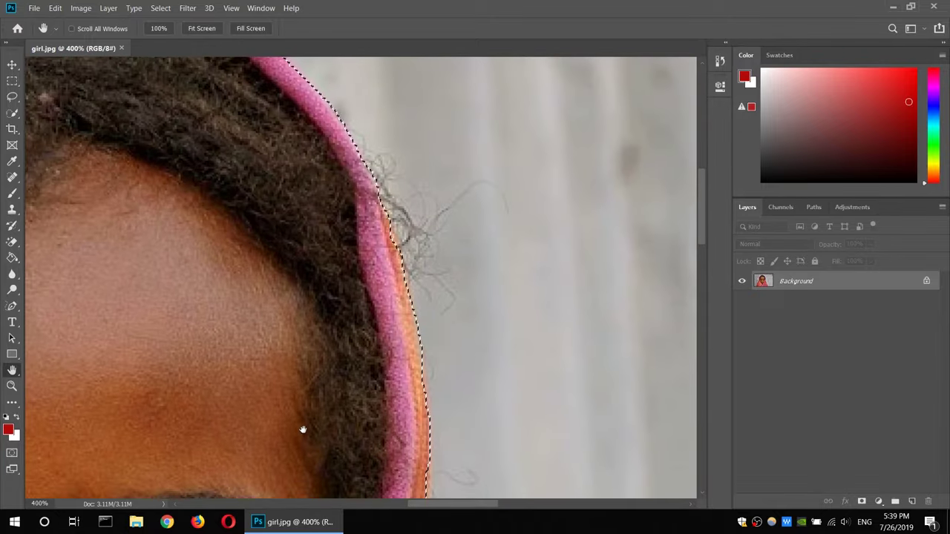
pyautogui.doubleClick(12, 388)
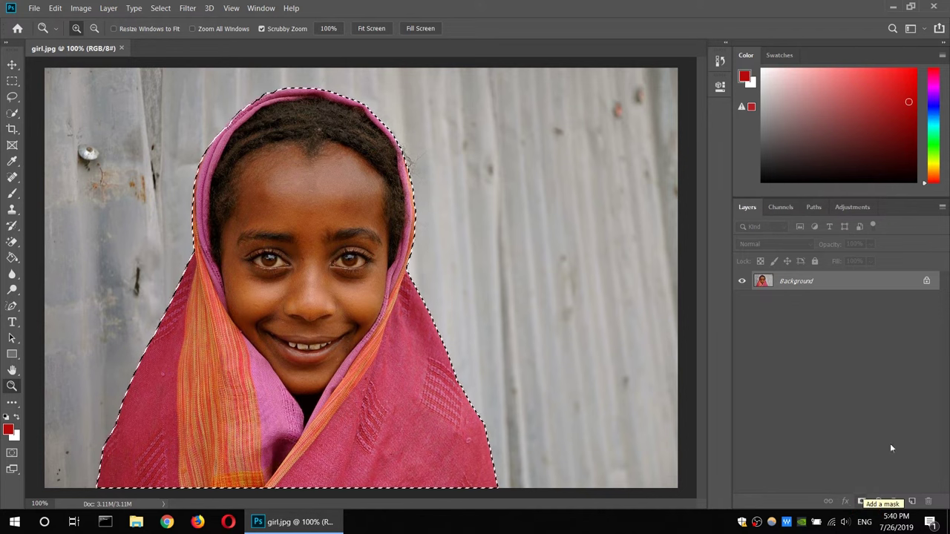
# Add a layer mask hiding the background, then review Export and Image Size settings
pyautogui.click(862, 501)
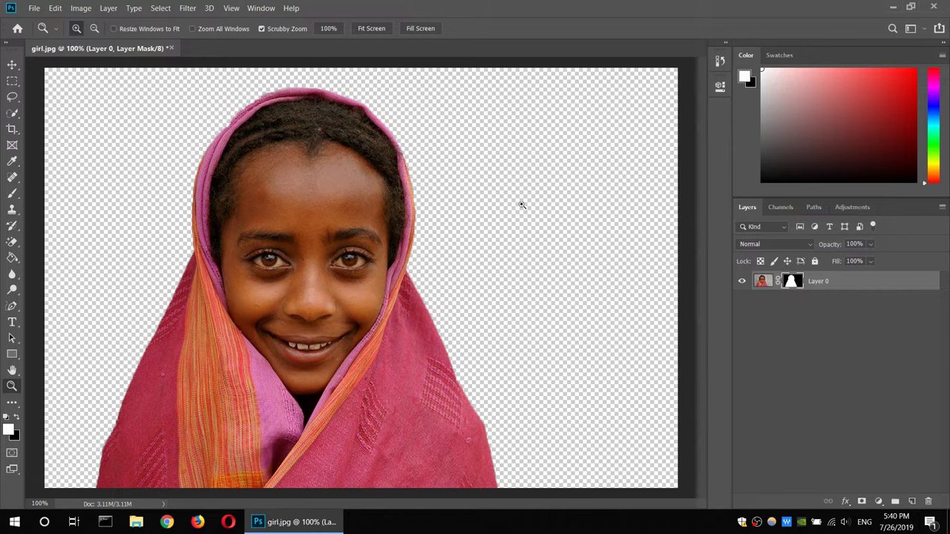
pyautogui.click(34, 9)
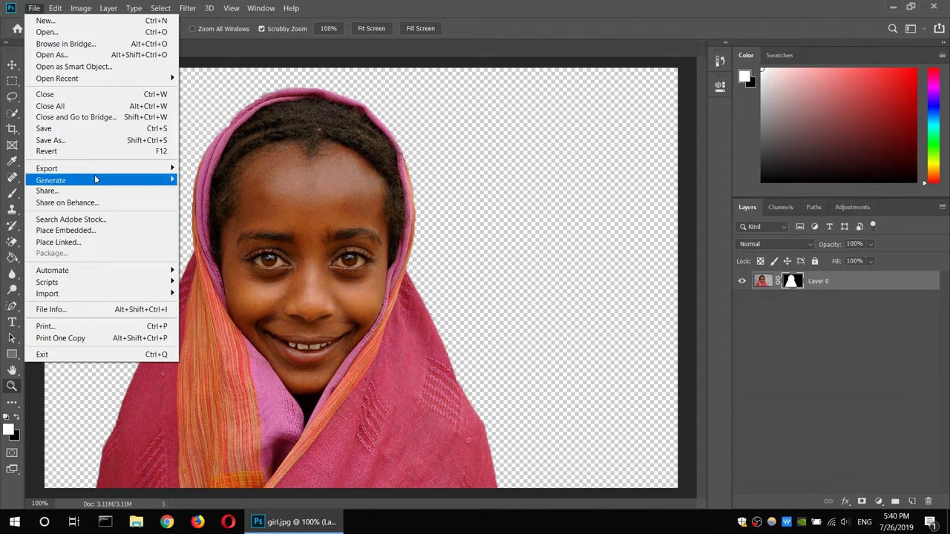
pyautogui.moveTo(47, 168)
pyautogui.click(215, 180)
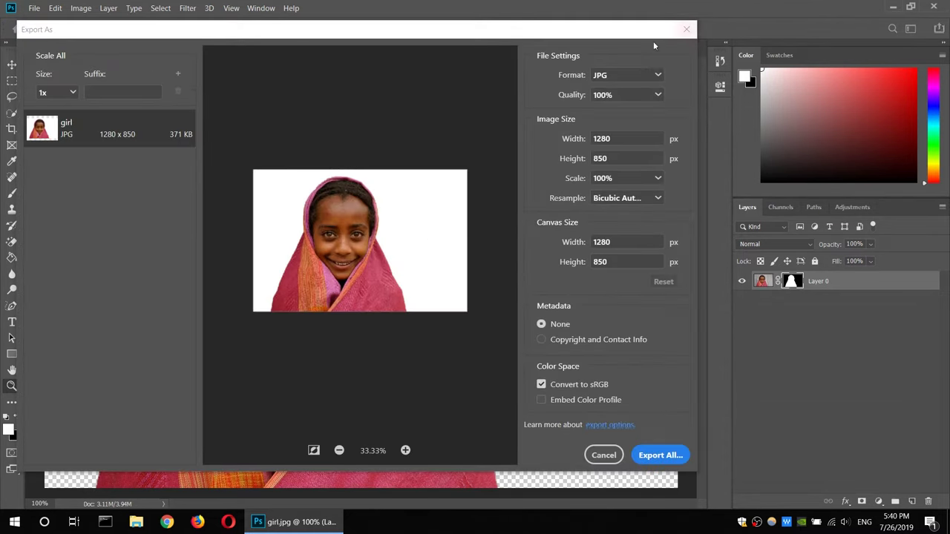
pyautogui.click(687, 29)
pyautogui.click(260, 8)
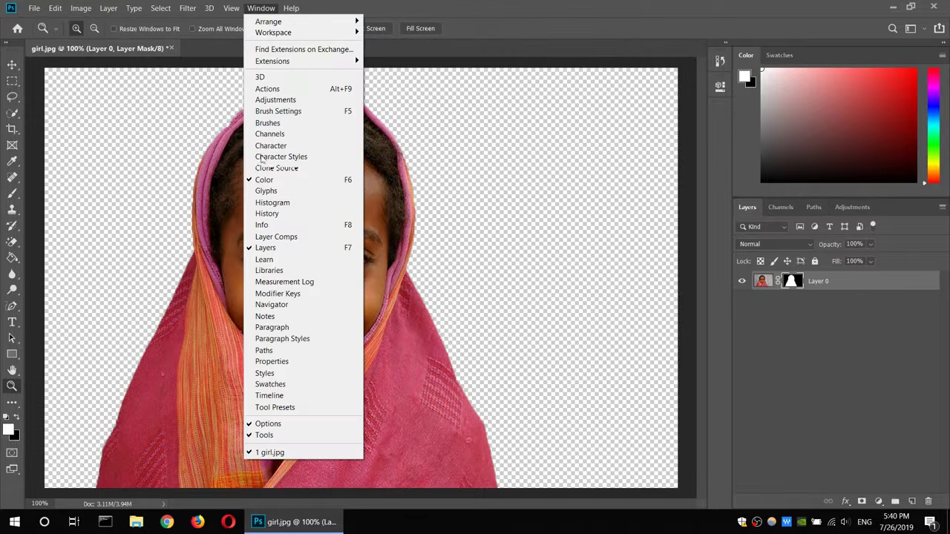
pyautogui.click(111, 8)
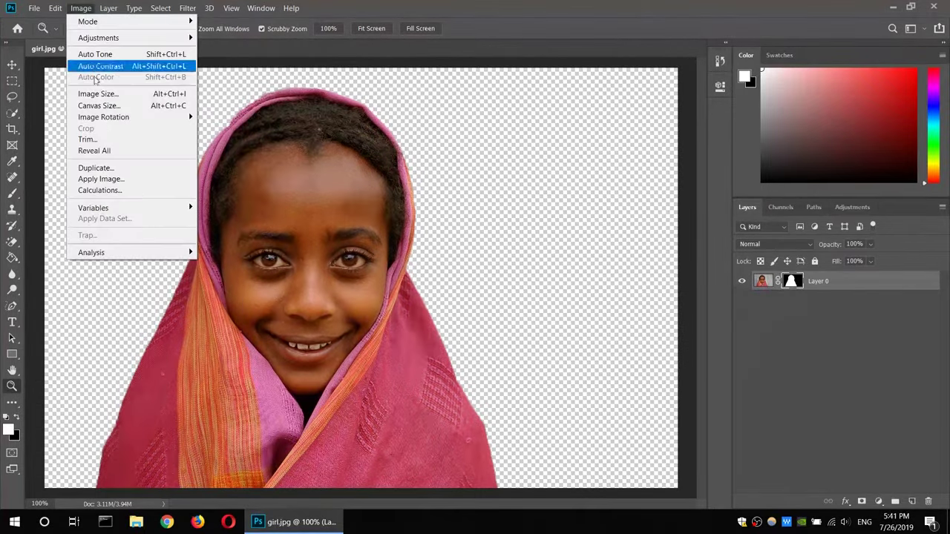
pyautogui.click(111, 98)
pyautogui.click(500, 359)
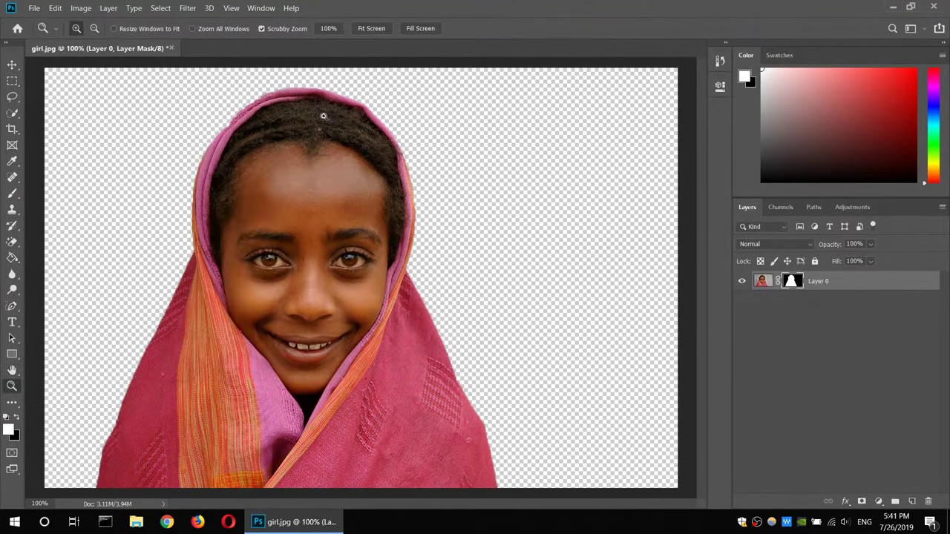
# Export the cutout as a JPG into ph images and open 1.jpg for viewing
pyautogui.click(33, 8)
pyautogui.moveTo(46, 168)
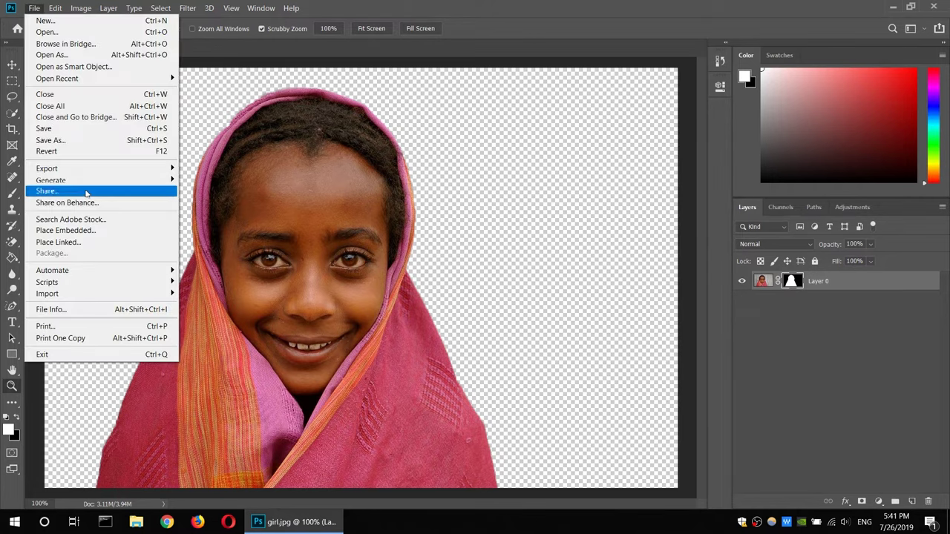
pyautogui.click(242, 185)
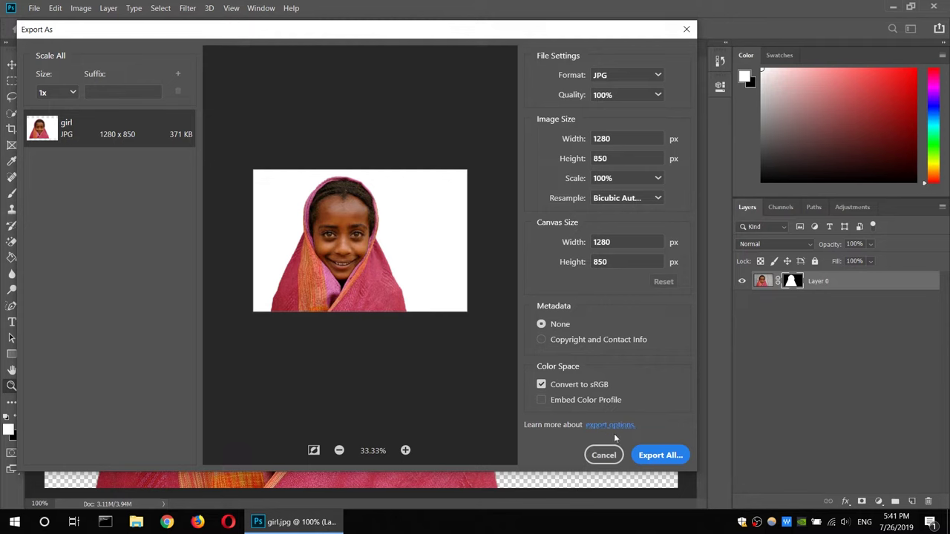
pyautogui.press('Return')
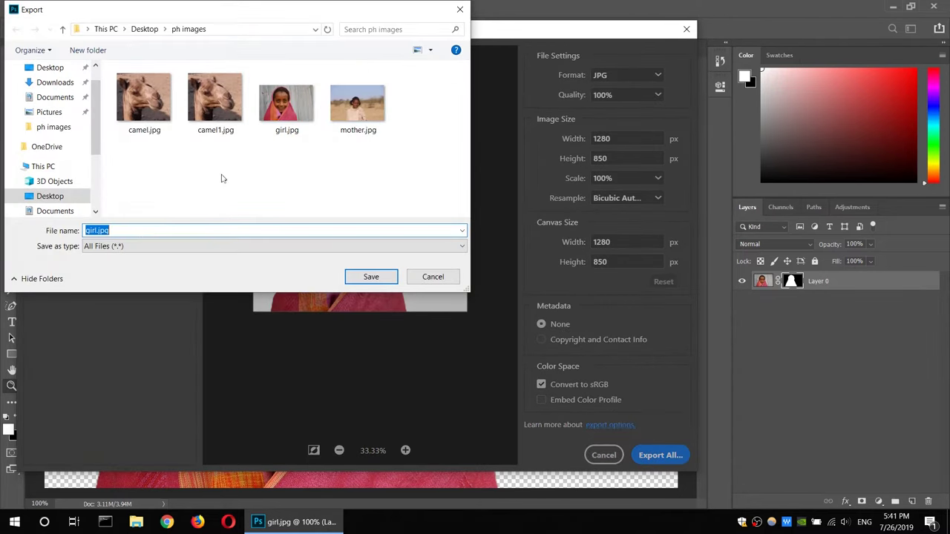
pyautogui.press('Return')
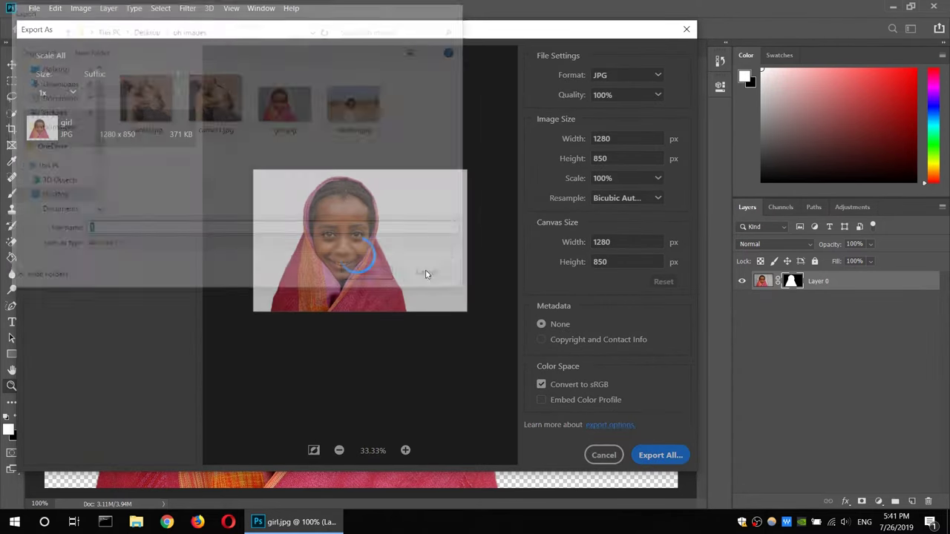
pyautogui.press('super+d')
pyautogui.doubleClick(163, 23)
pyautogui.doubleClick(414, 123)
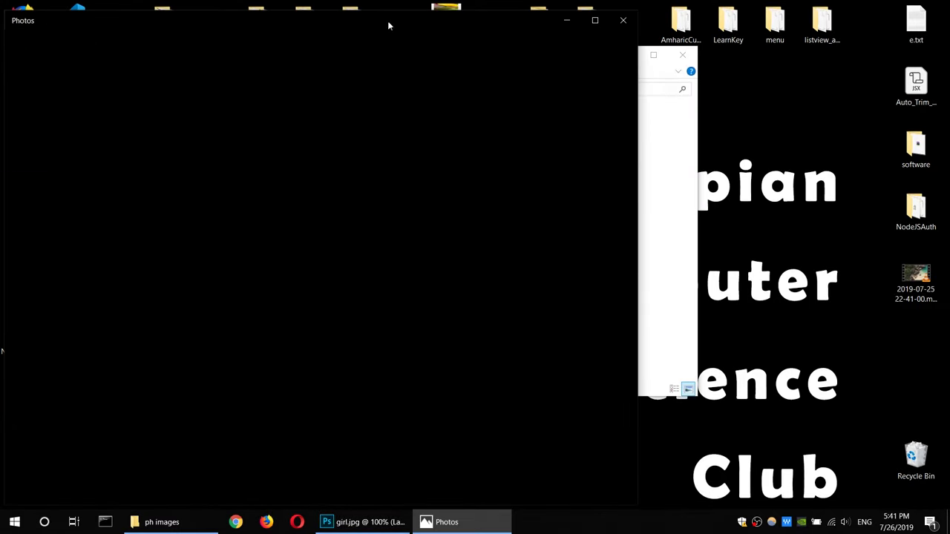
# Close the 1.jpg preview, delete 1.jpg, and switch back to Photoshop
pyautogui.moveTo(387, 26); pyautogui.dragTo(529, 30)
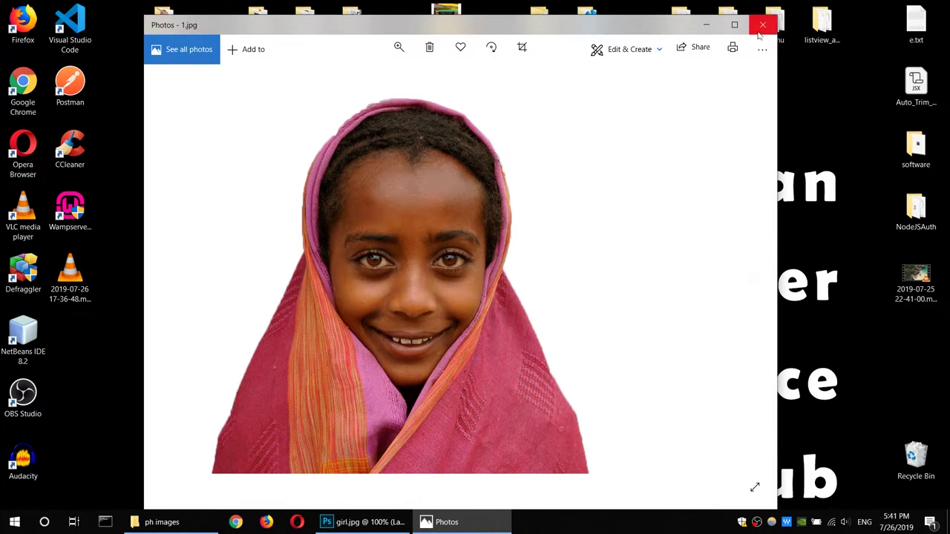
pyautogui.click(762, 25)
pyautogui.rightClick(330, 175)
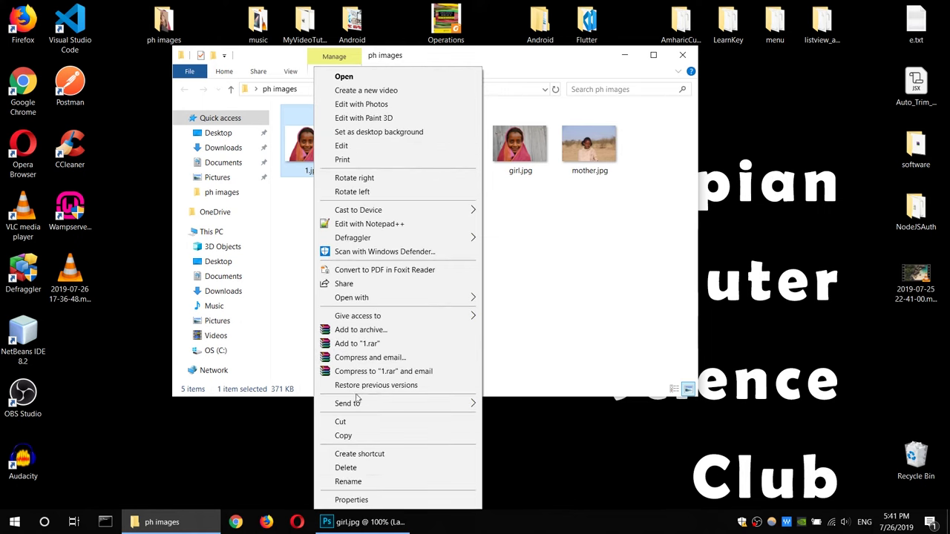
pyautogui.click(356, 468)
pyautogui.click(363, 522)
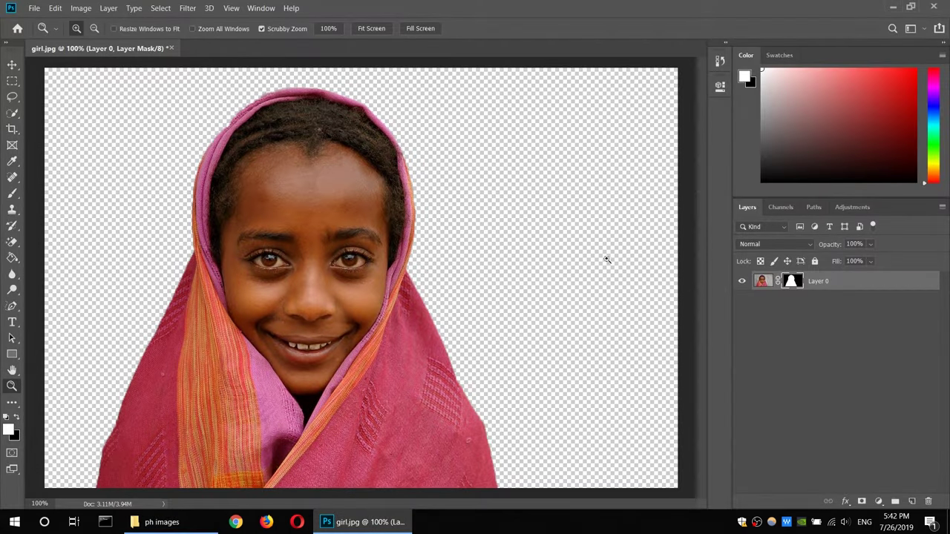
# Trim the canvas based on transparent pixels
pyautogui.click(81, 8)
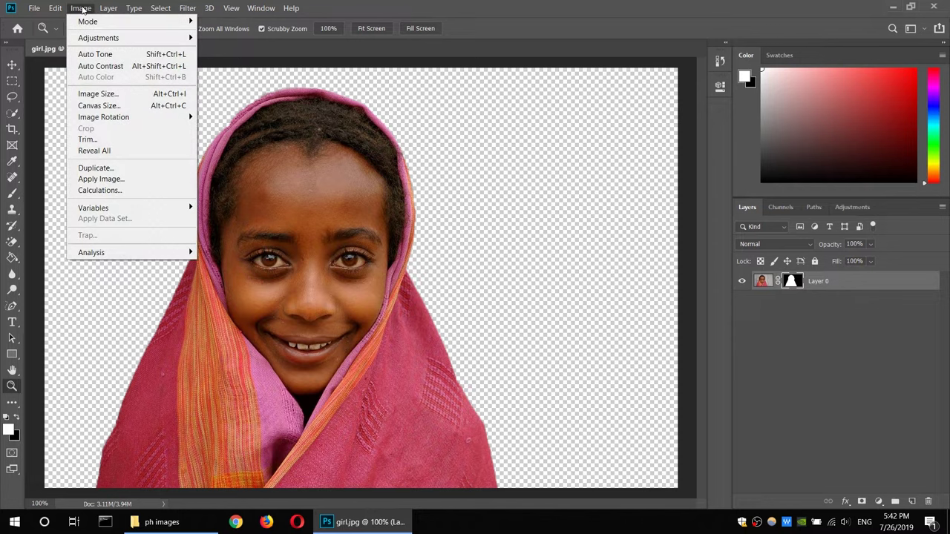
pyautogui.click(87, 138)
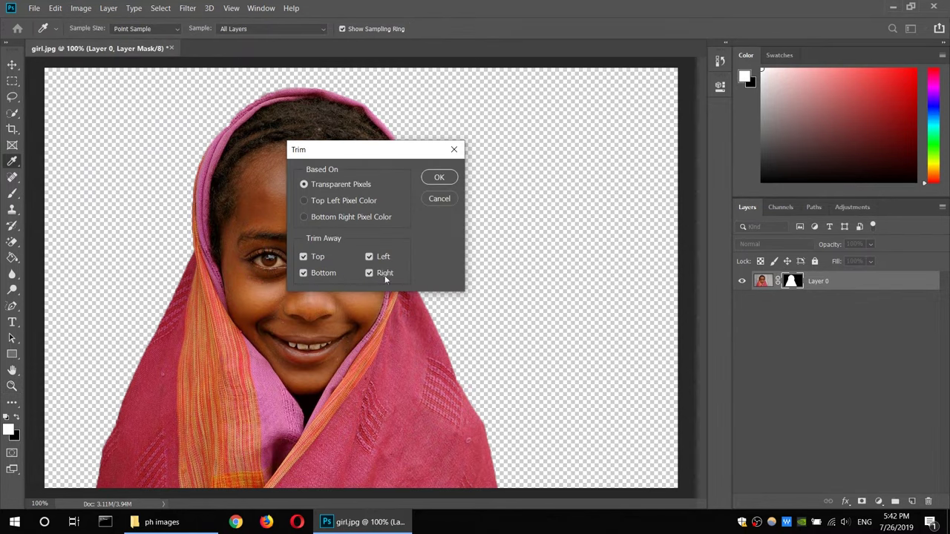
pyautogui.click(439, 178)
pyautogui.press('z')
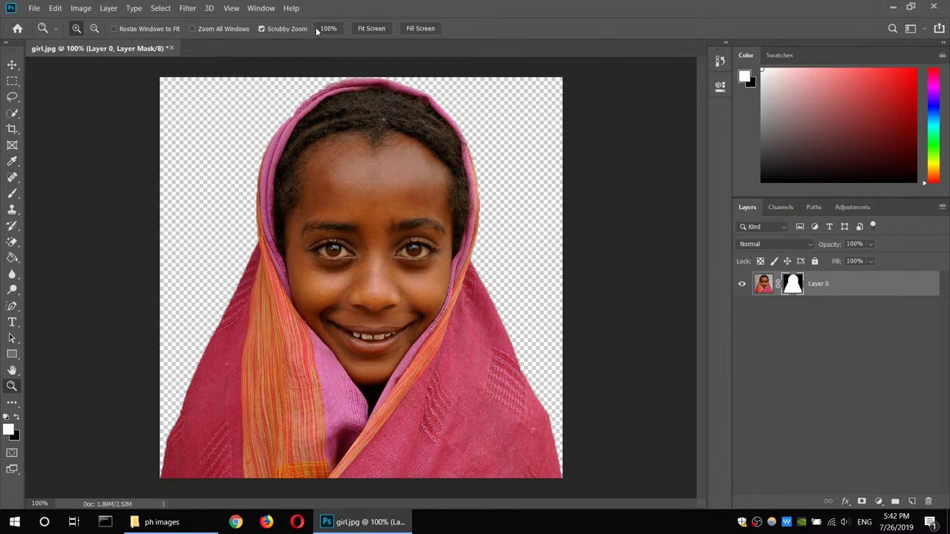
# Export the cutout as a transparent PNG named 1.png into ph images
pyautogui.click(34, 8)
pyautogui.moveTo(46, 169)
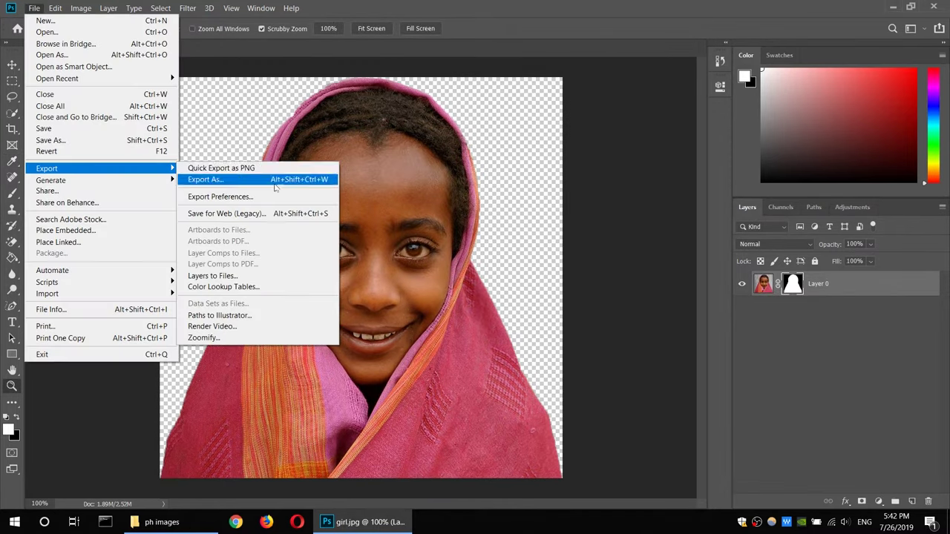
pyautogui.click(304, 178)
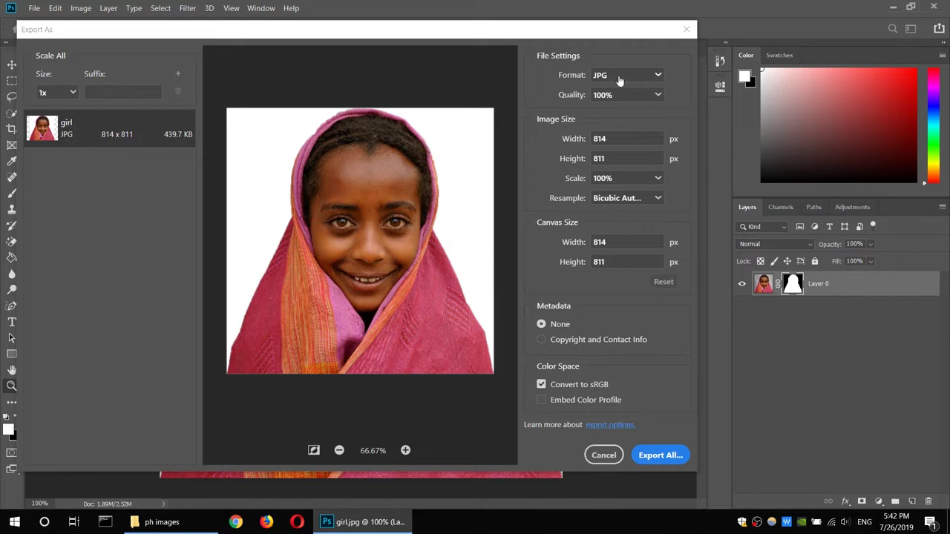
pyautogui.click(621, 80)
pyautogui.click(622, 96)
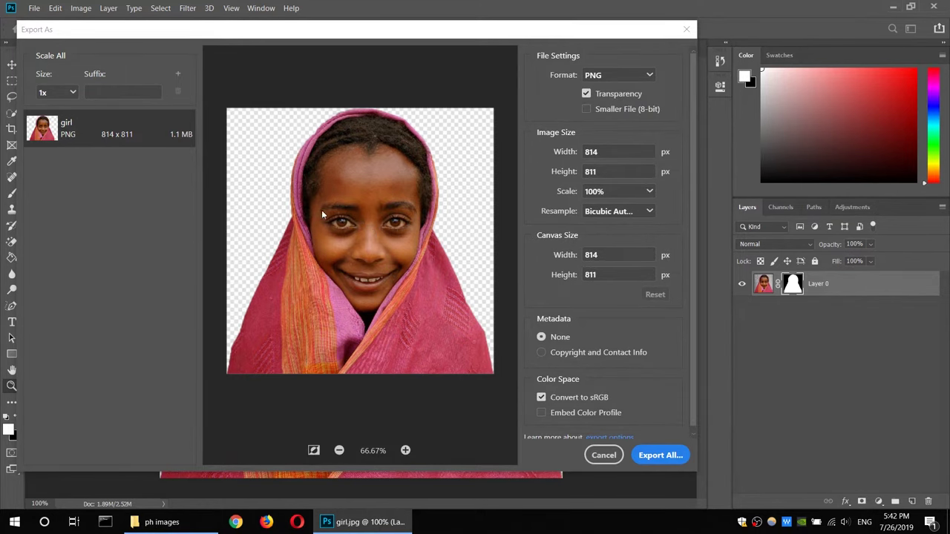
pyautogui.click(660, 454)
pyautogui.write('1')
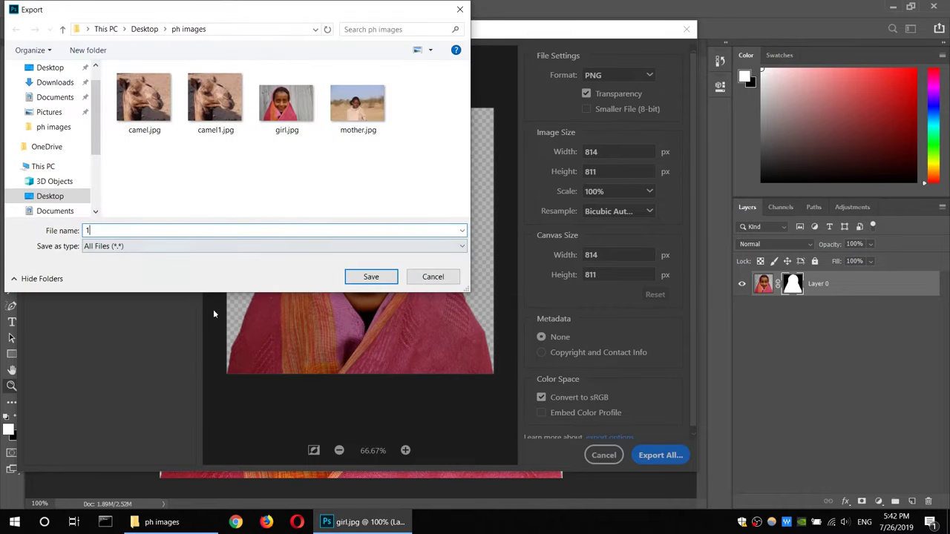
pyautogui.click(359, 282)
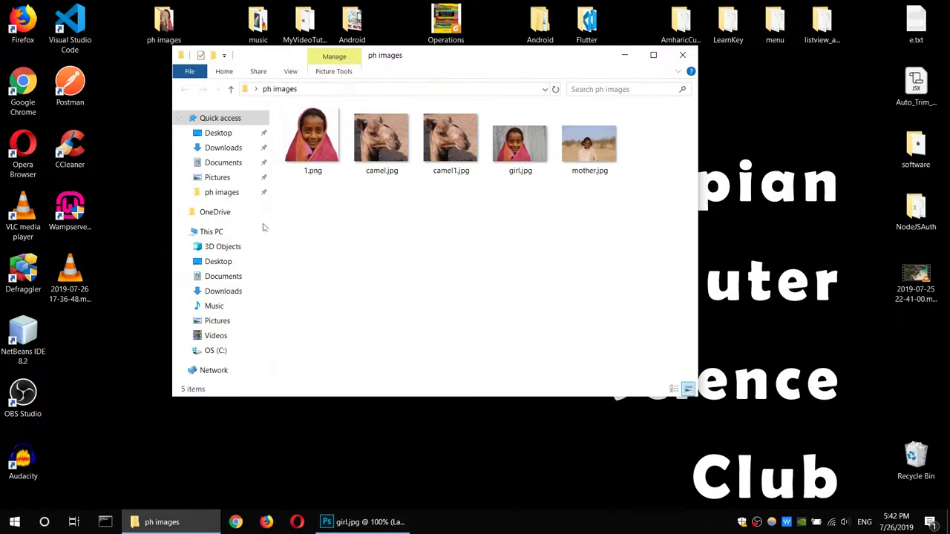
# Preview the exported 1.png cutout in Windows Photos, then close it and return to Photoshop
pyautogui.doubleClick(323, 148)
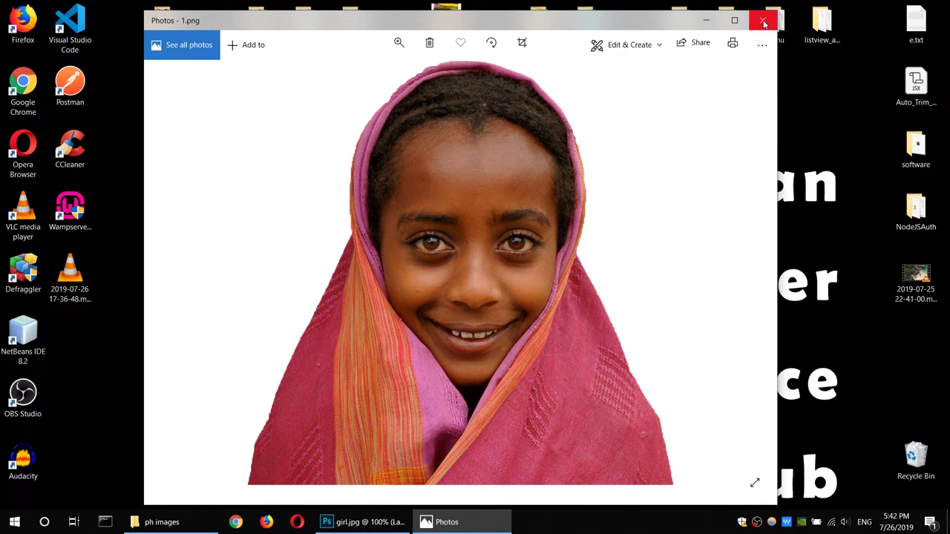
pyautogui.click(764, 21)
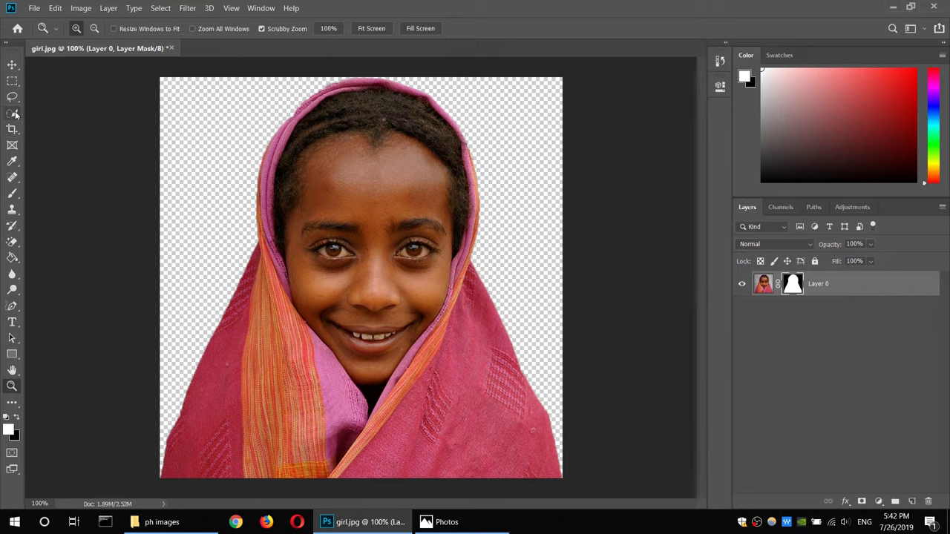
pyautogui.click(15, 114)
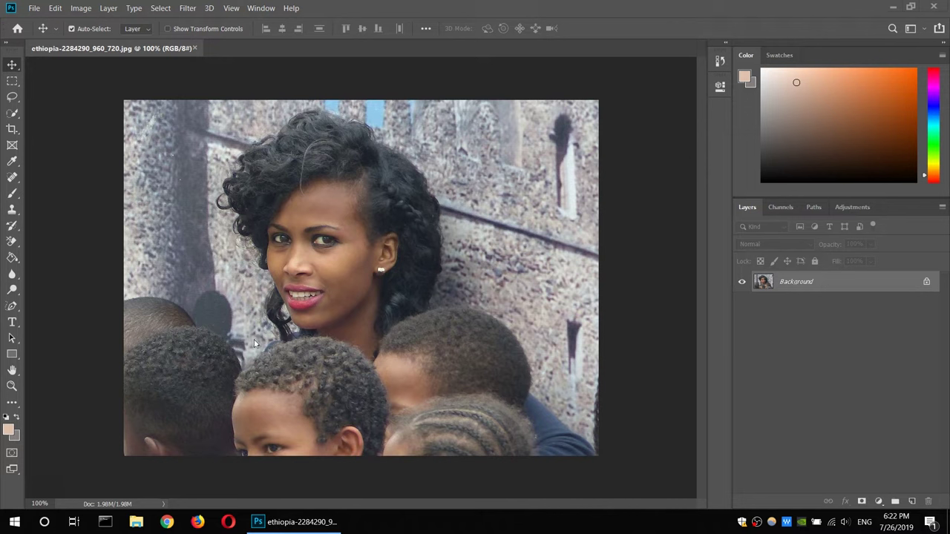
# Select the woman's hair and face with a 68 px Quick Selection brush
pyautogui.click(12, 115)
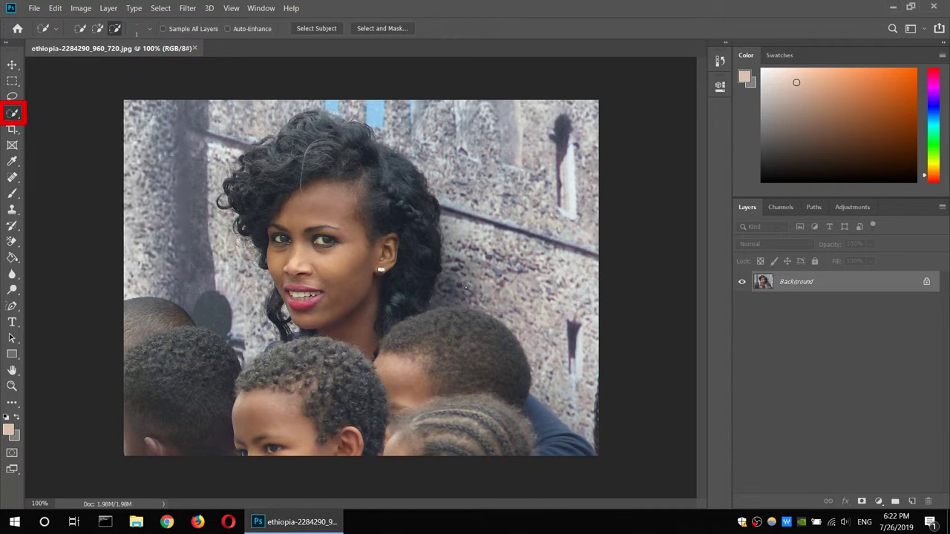
pyautogui.moveTo(310, 163); pyautogui.dragTo(310, 189)
pyautogui.hotkey('ctrl', 'd')
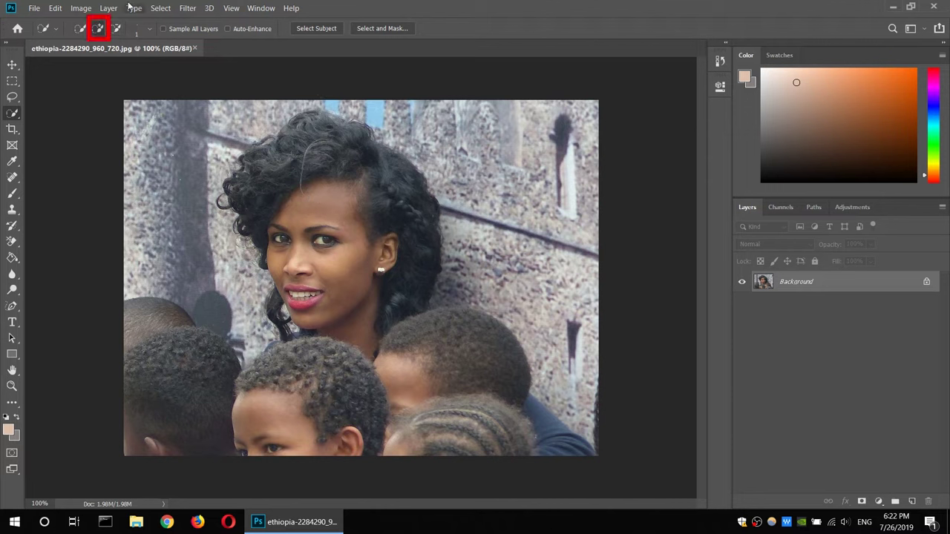
pyautogui.click(150, 30)
pyautogui.moveTo(112, 62); pyautogui.dragTo(120, 62)
pyautogui.moveTo(304, 165)
pyautogui.mouseDown()
pyautogui.moveTo(319, 261)
pyautogui.moveTo(350, 252)
pyautogui.moveTo(346, 74)
pyautogui.mouseUp()
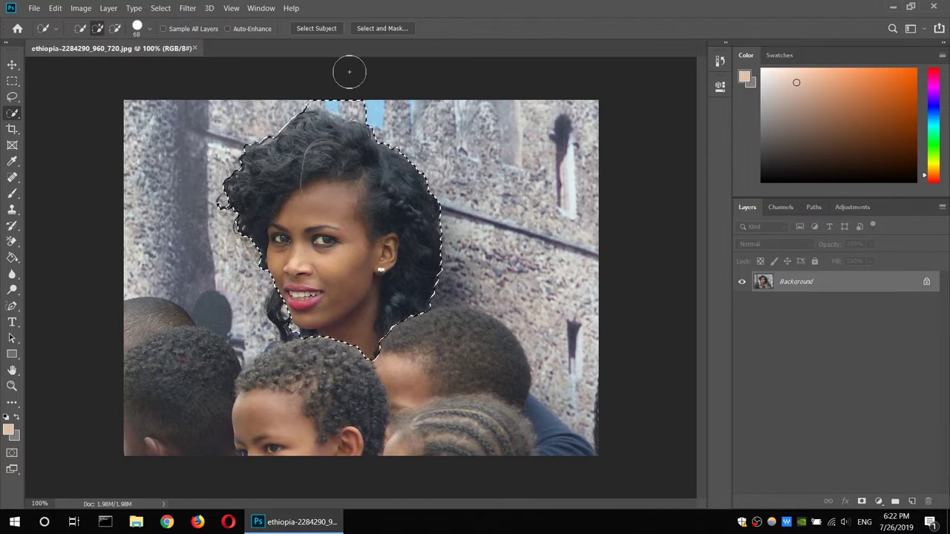
# Use a 17 px brush to subtract the sky patch and add the hair strand by her chin
pyautogui.click(149, 30)
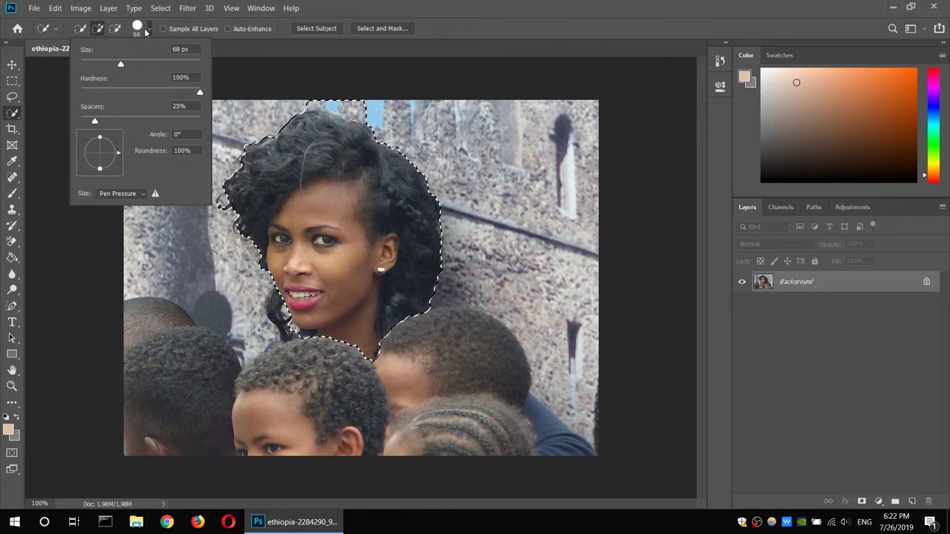
pyautogui.moveTo(118, 64); pyautogui.dragTo(90, 64)
pyautogui.click(101, 30)
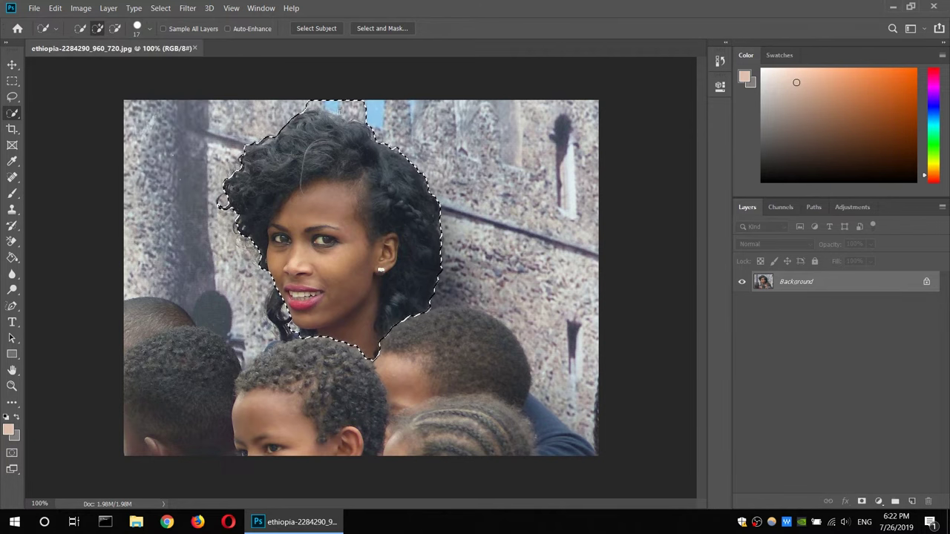
pyautogui.click(115, 28)
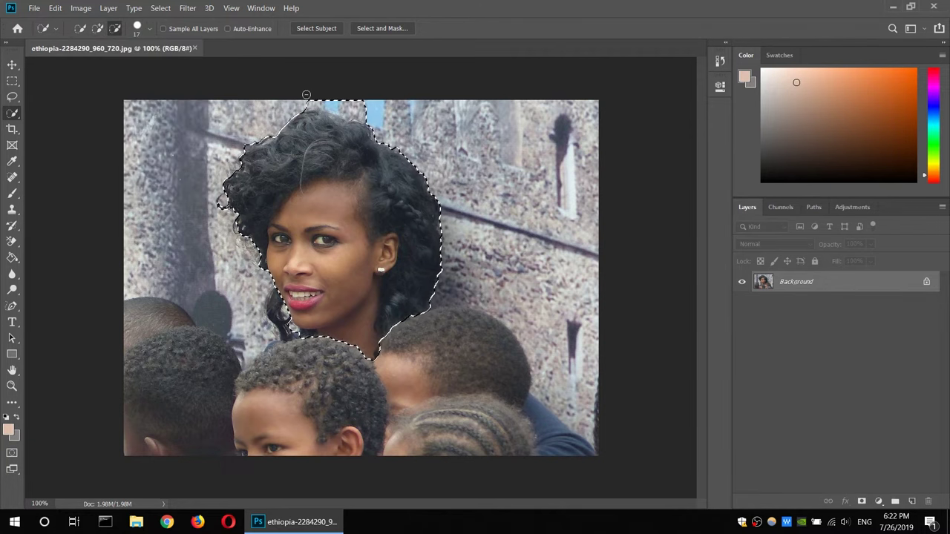
pyautogui.moveTo(336, 102); pyautogui.dragTo(362, 107)
pyautogui.moveTo(291, 325); pyautogui.dragTo(286, 294)
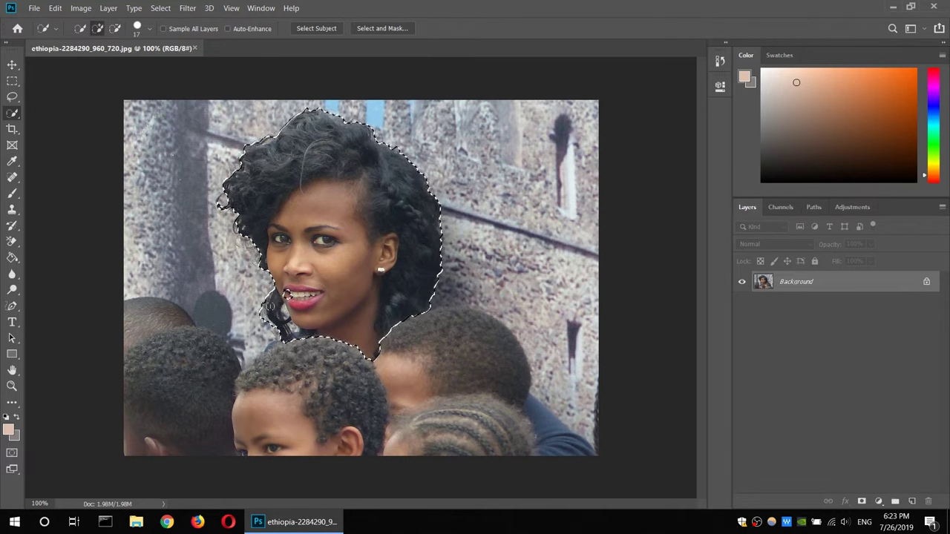
pyautogui.click(115, 29)
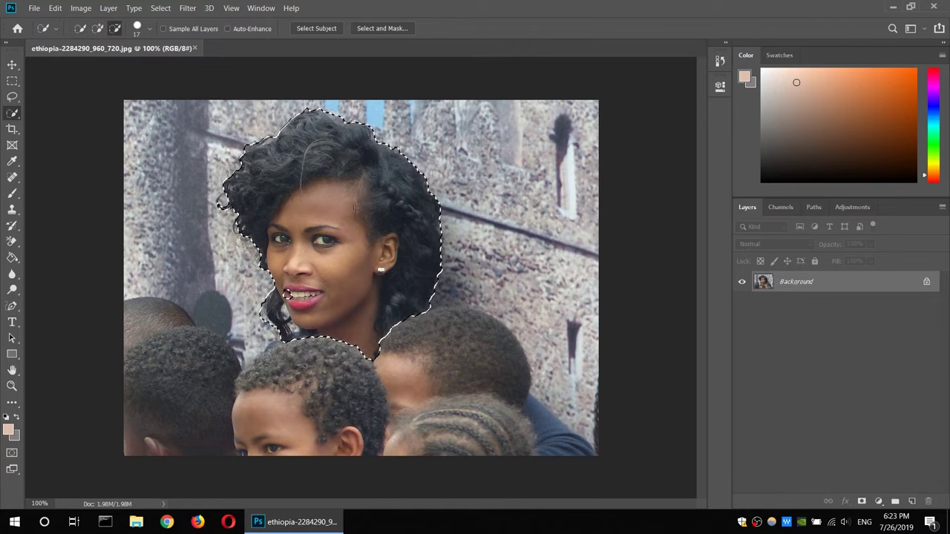
pyautogui.click(12, 386)
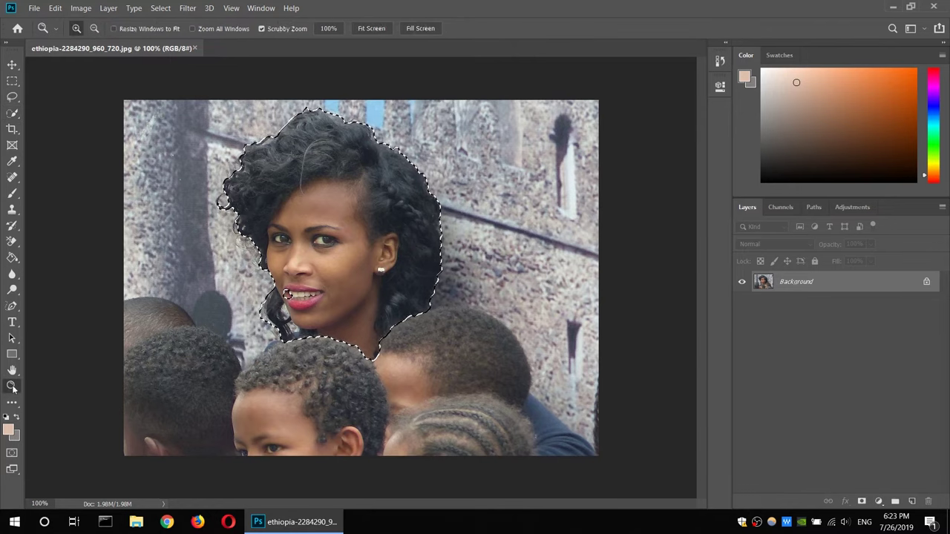
# Zoom in and trim background beside the hair left of her neck with a 1 px brush, then fit the image back in view
pyautogui.click(328, 289)
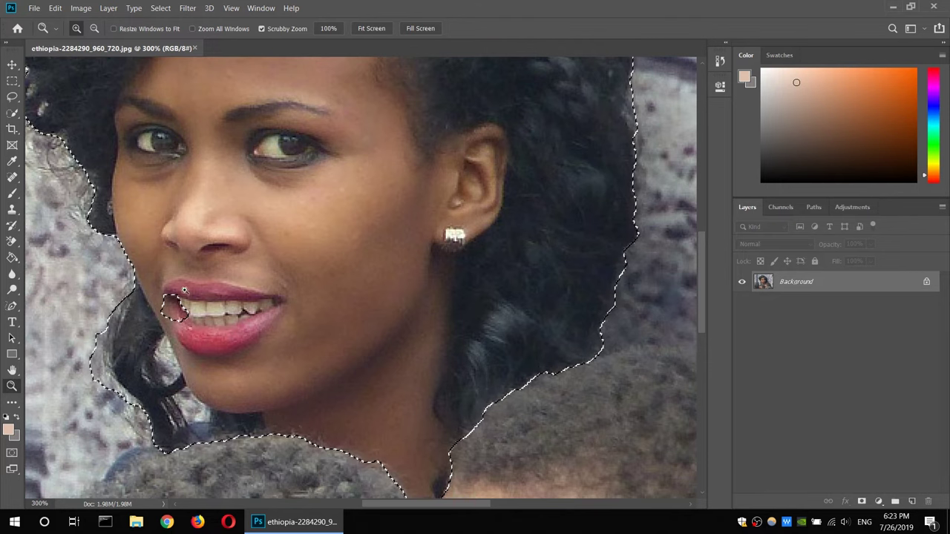
pyautogui.click(11, 114)
pyautogui.click(98, 29)
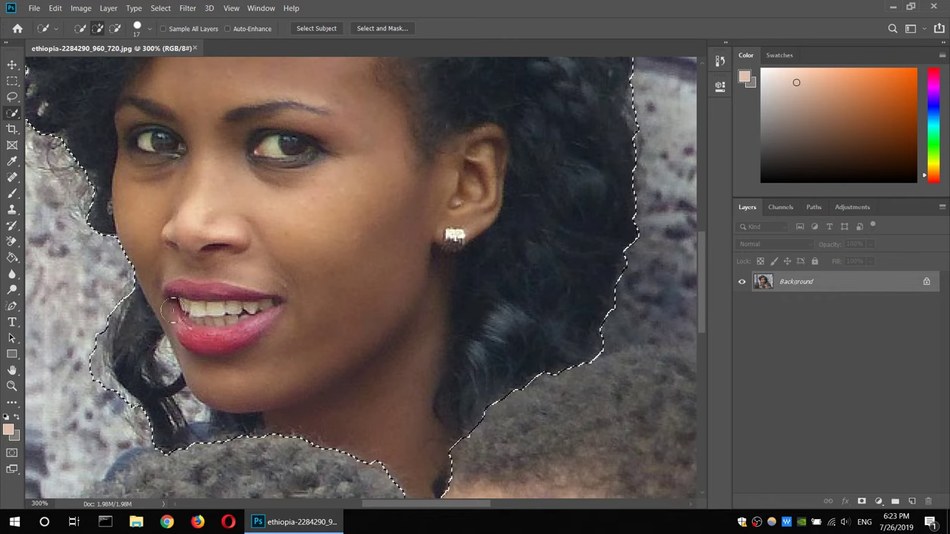
pyautogui.click(114, 29)
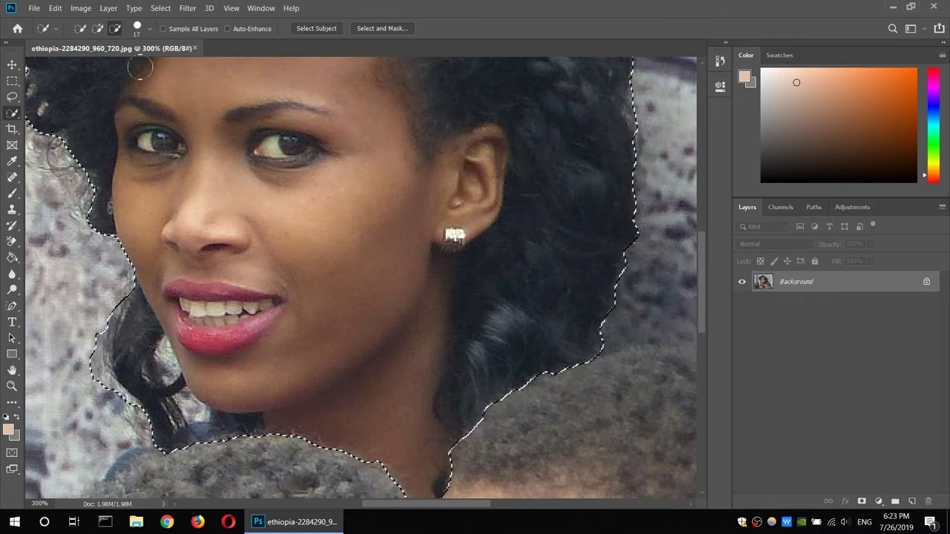
pyautogui.click(150, 29)
pyautogui.moveTo(90, 66); pyautogui.dragTo(86, 65)
pyautogui.click(551, 13)
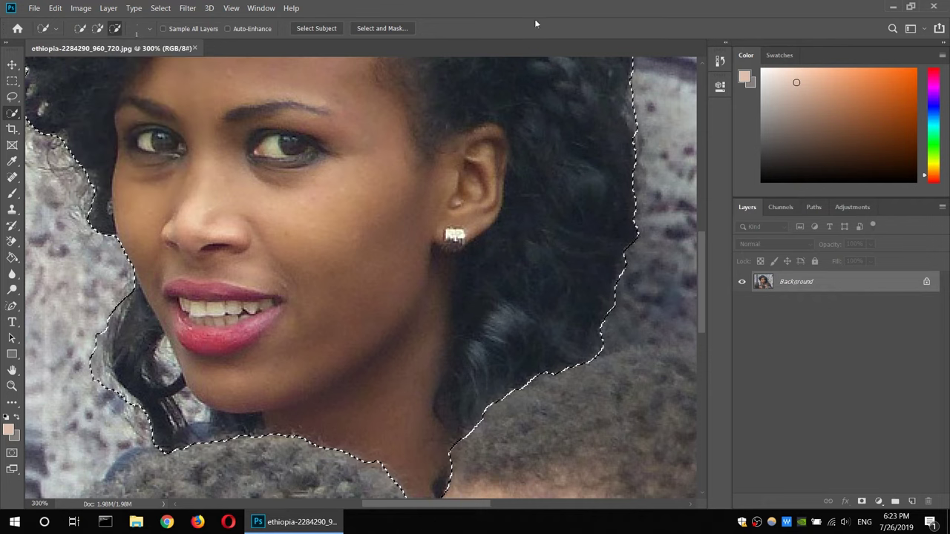
pyautogui.moveTo(165, 341); pyautogui.dragTo(195, 414)
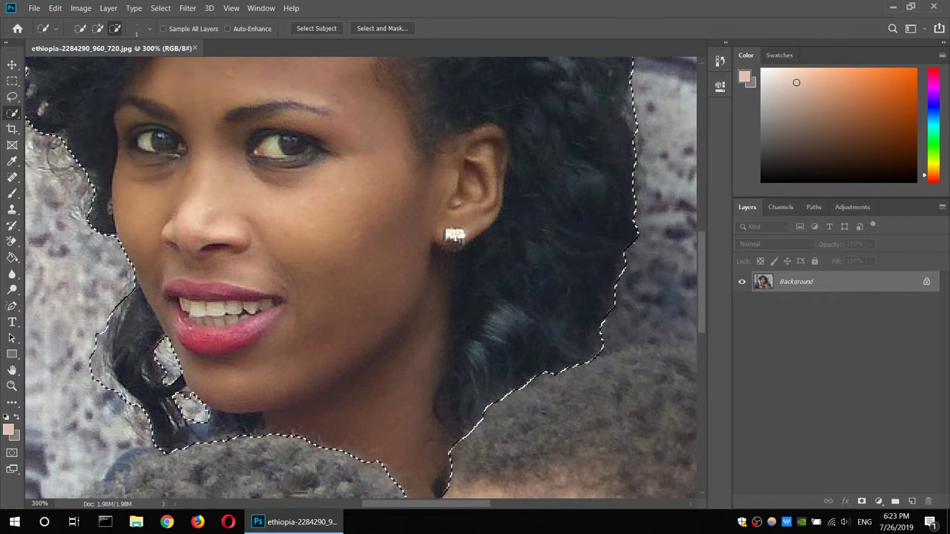
pyautogui.click(107, 368)
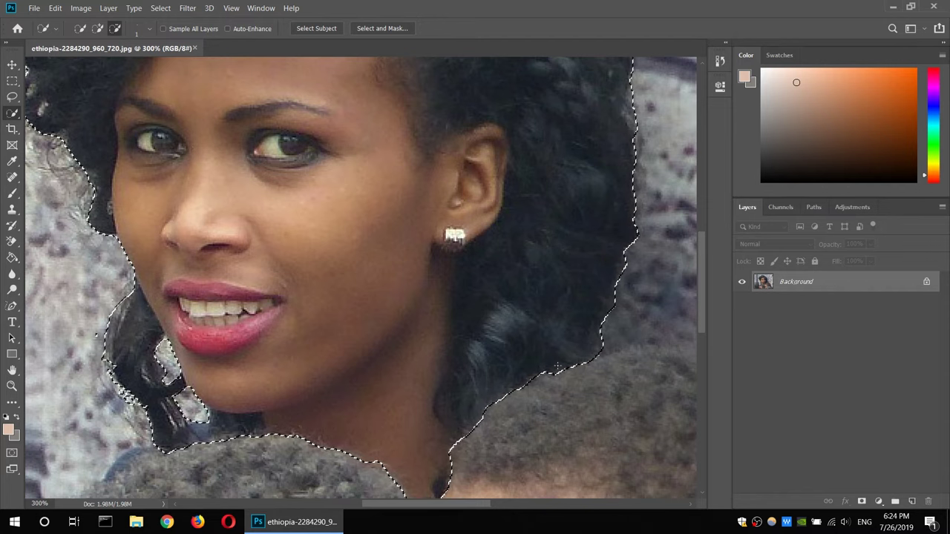
pyautogui.doubleClick(11, 386)
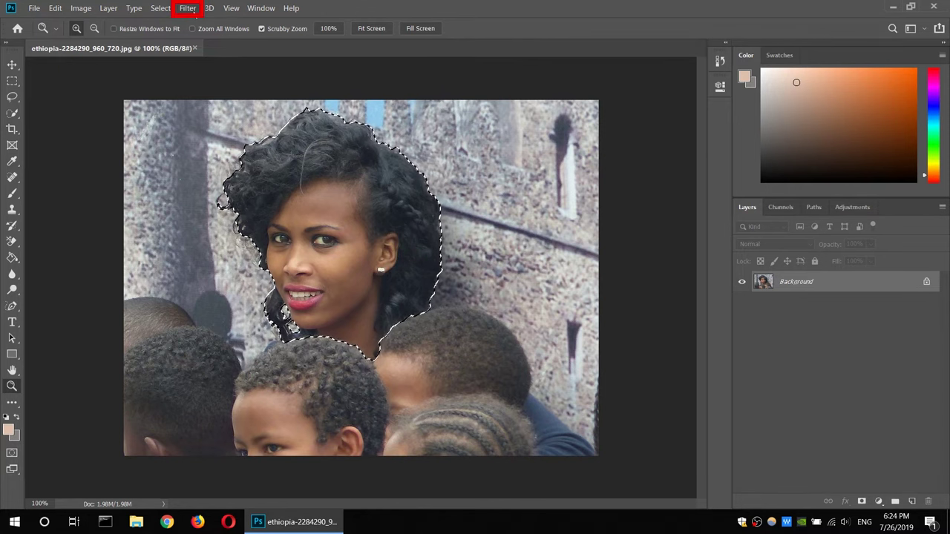
# Try Field Blur on the face selection, then cancel it to keep her sharp
pyautogui.click(194, 9)
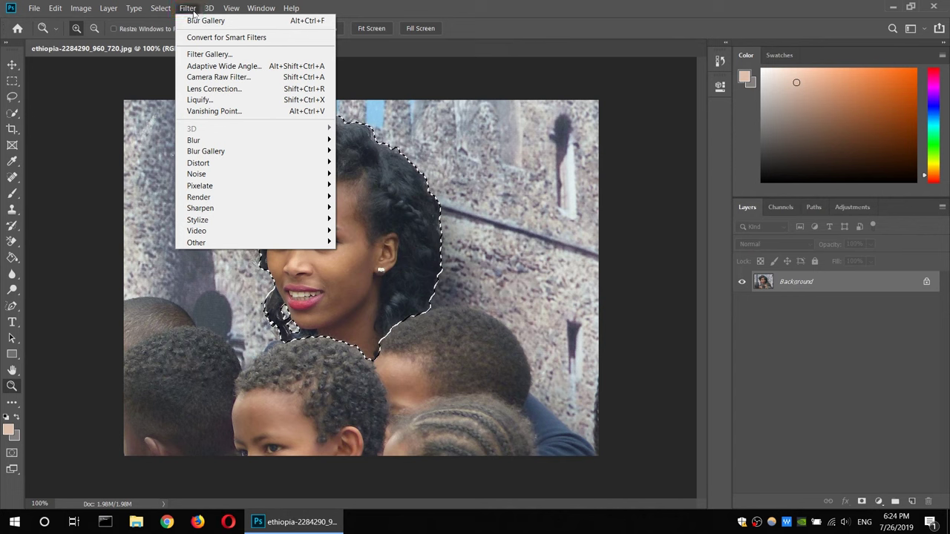
pyautogui.moveTo(222, 151)
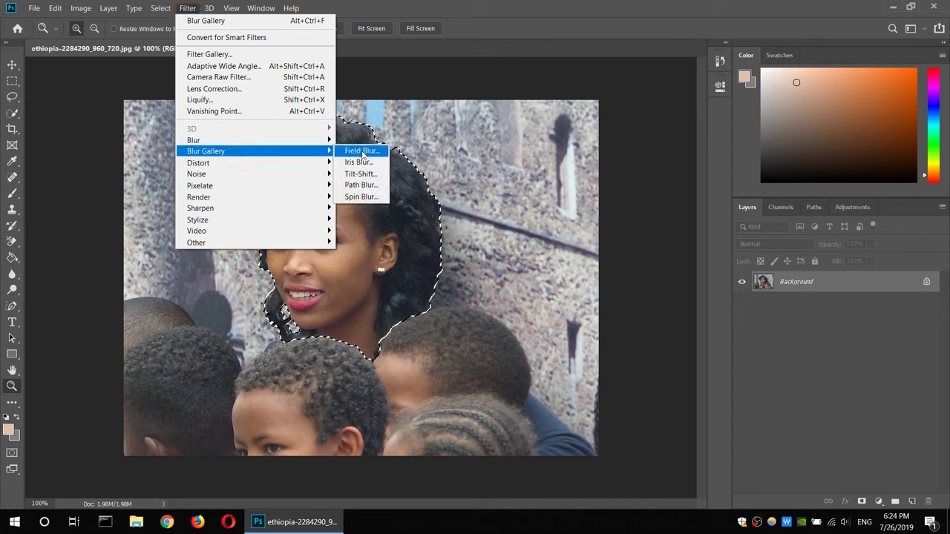
pyautogui.click(362, 151)
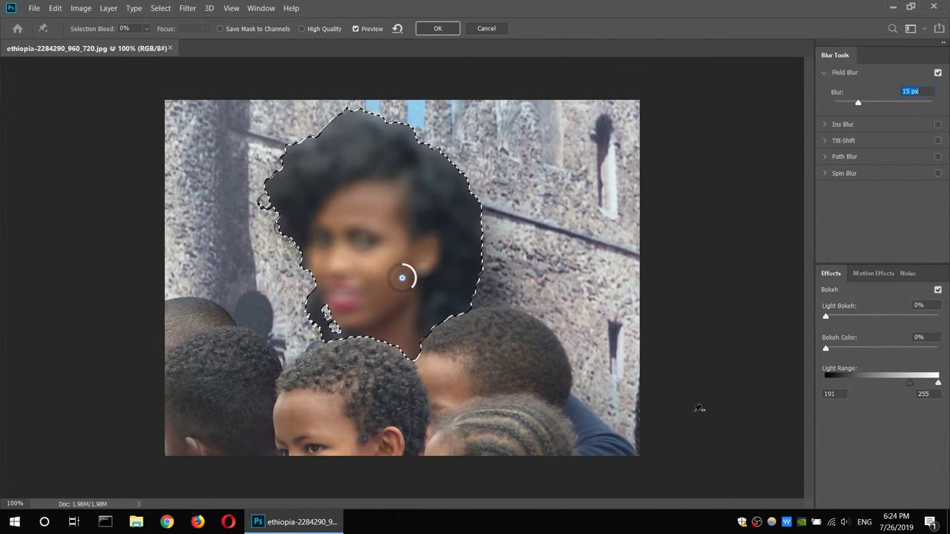
pyautogui.click(480, 30)
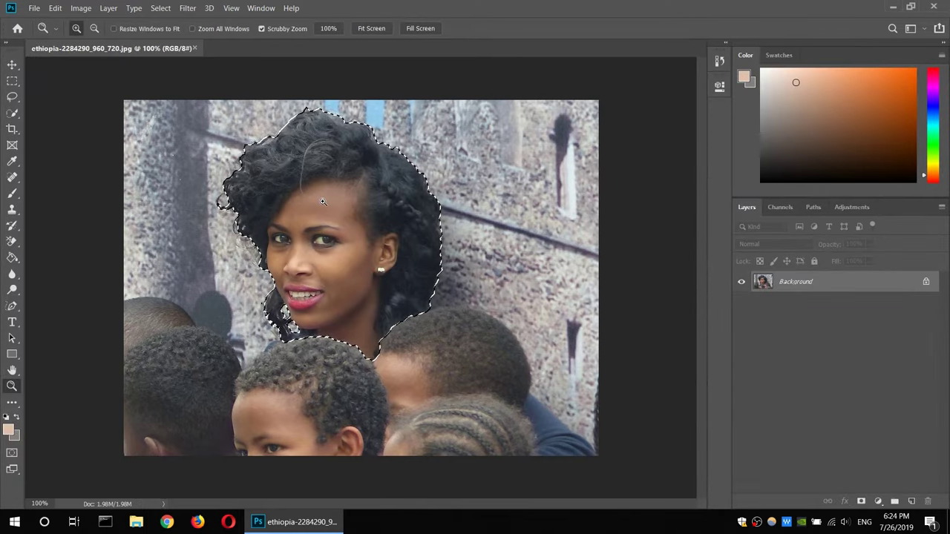
pyautogui.click(19, 115)
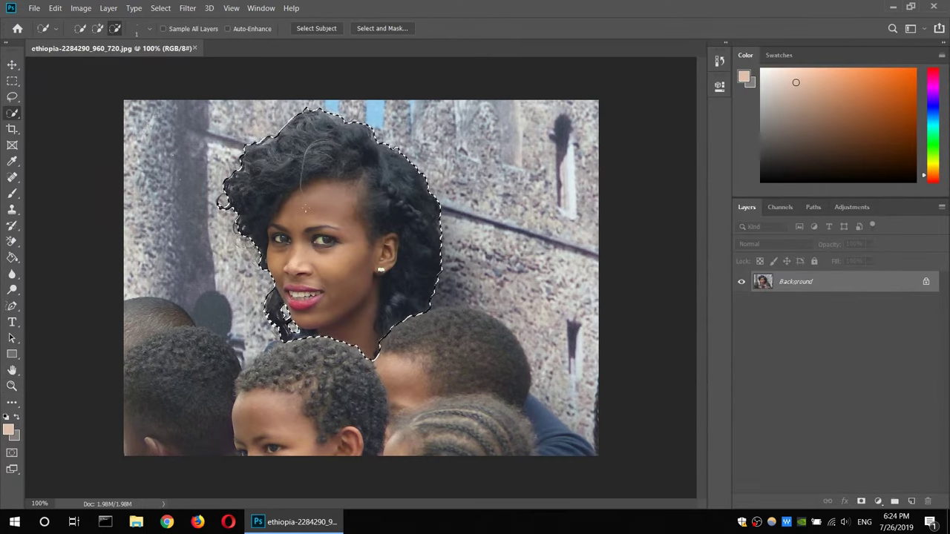
# Invert the selection, apply a 30 px Field Blur to the background, and deselect
pyautogui.rightClick(325, 204)
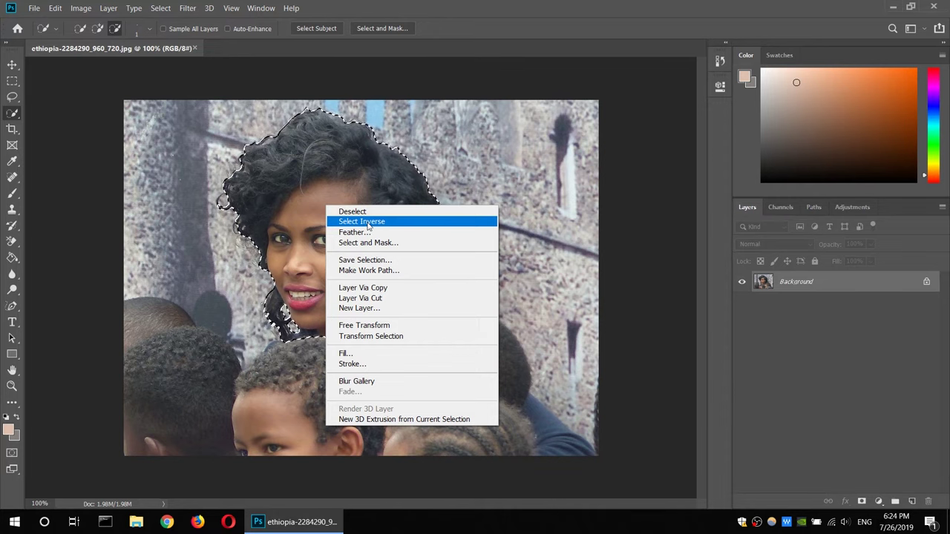
pyautogui.click(363, 221)
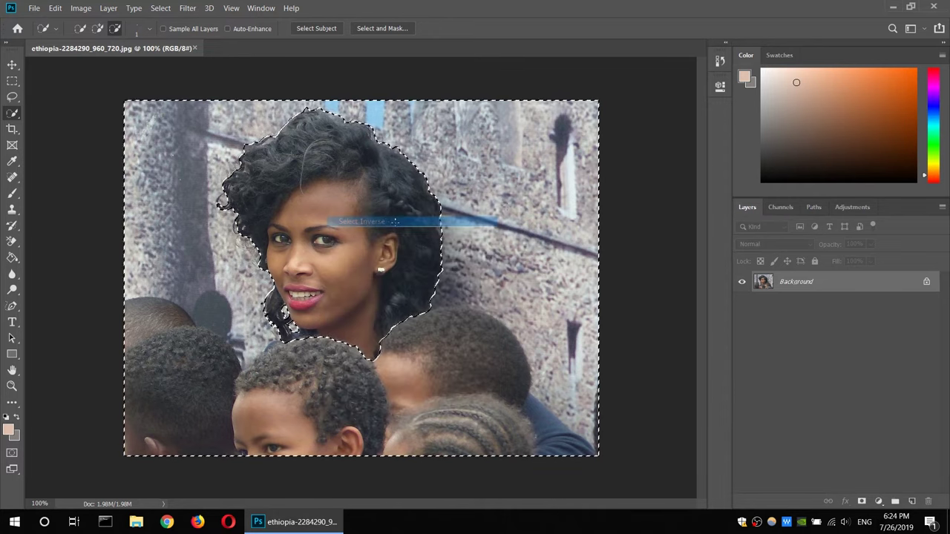
pyautogui.click(187, 8)
pyautogui.click(375, 152)
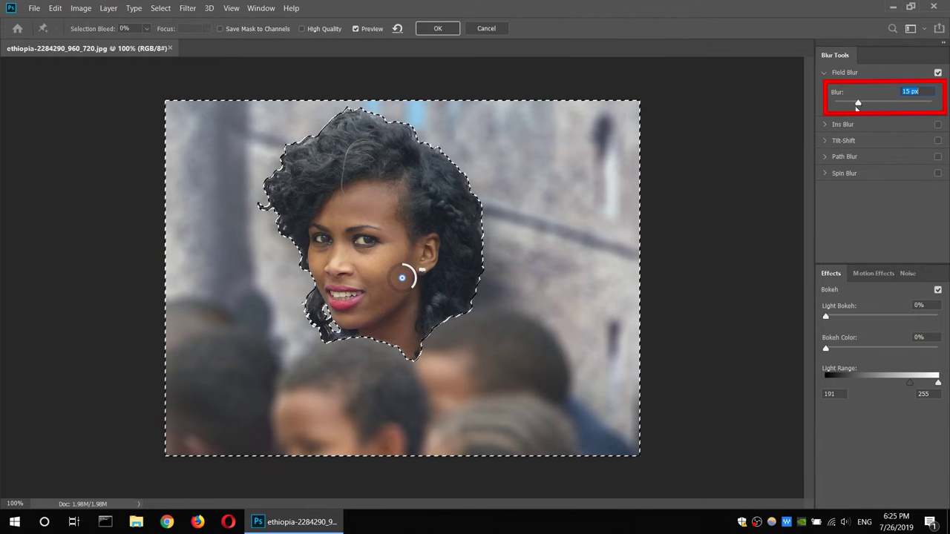
pyautogui.moveTo(858, 101); pyautogui.dragTo(871, 101)
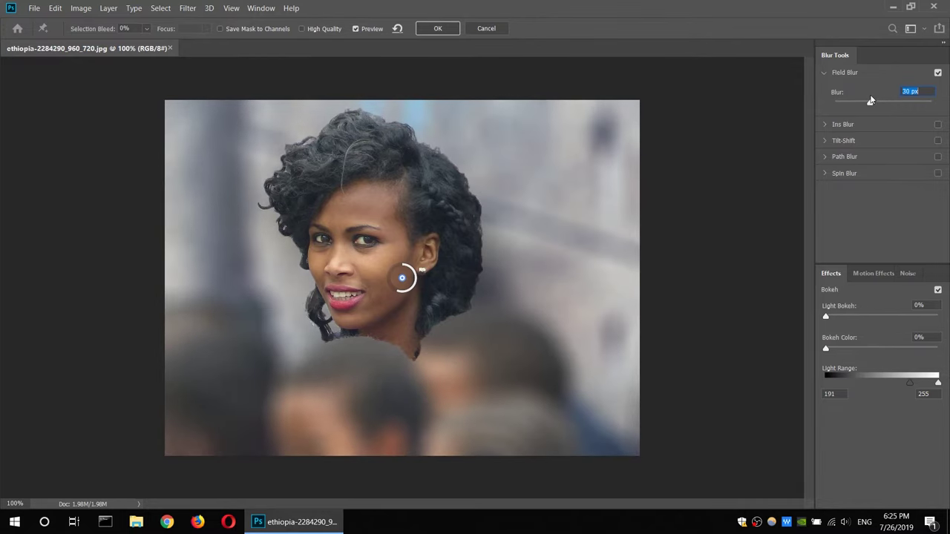
pyautogui.click(437, 29)
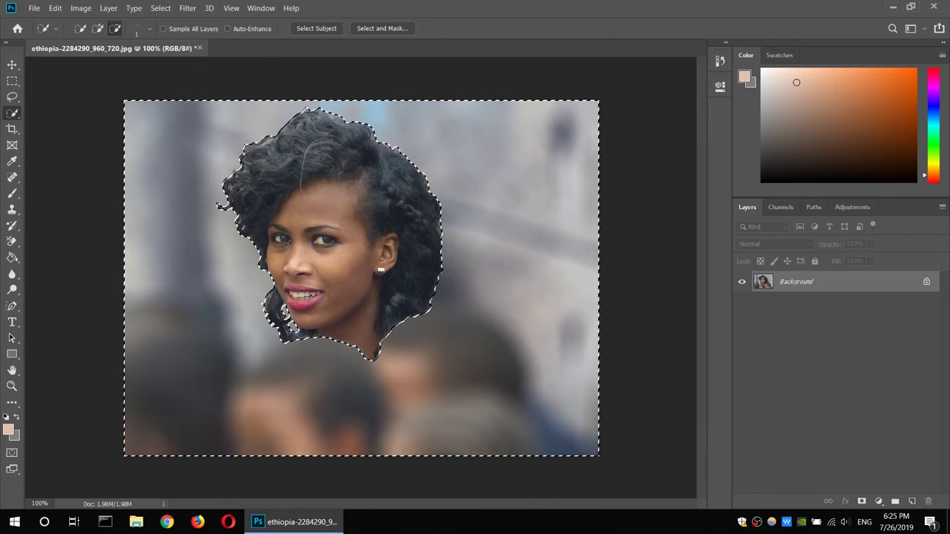
pyautogui.click(161, 8)
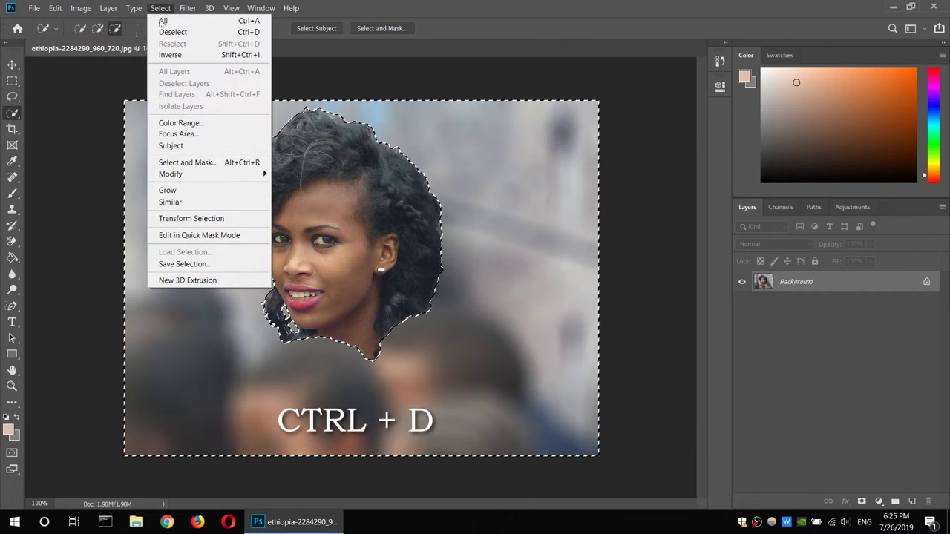
pyautogui.click(170, 34)
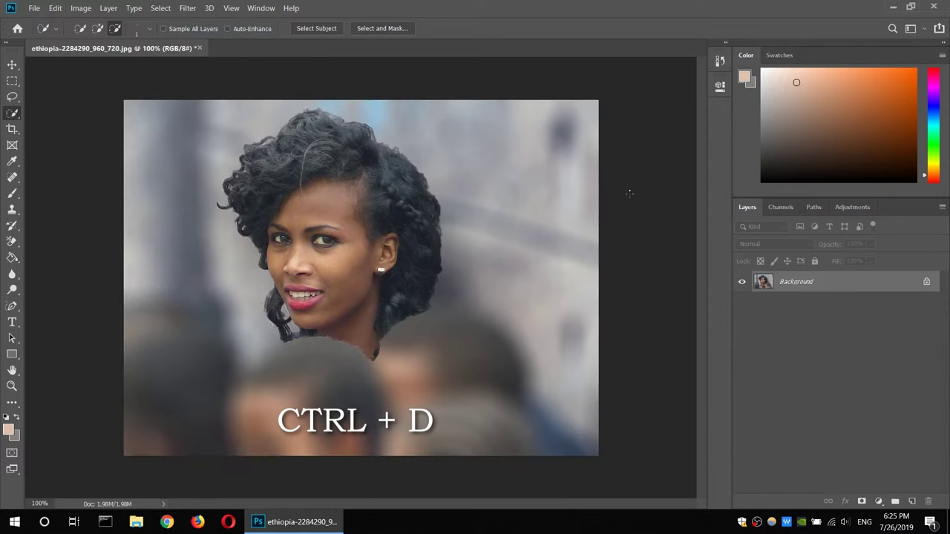
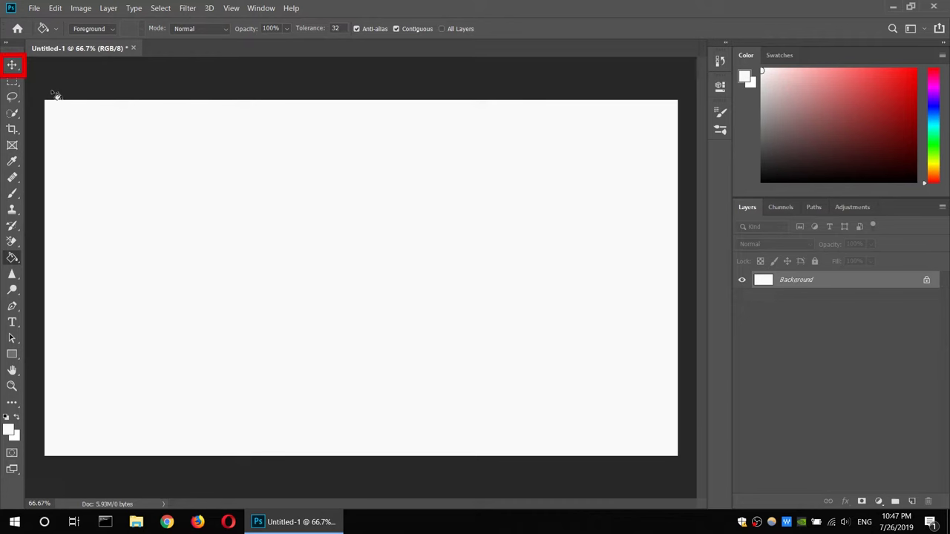
# Unlock the white Background into Layer 0 and drag it back to fill the canvas
pyautogui.click(12, 66)
pyautogui.moveTo(187, 176); pyautogui.dragTo(199, 197)
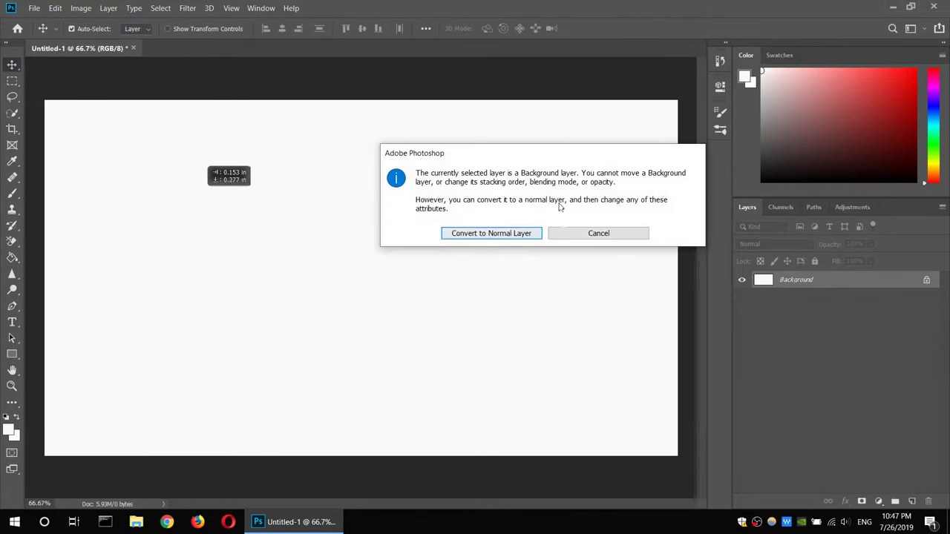
pyautogui.click(615, 235)
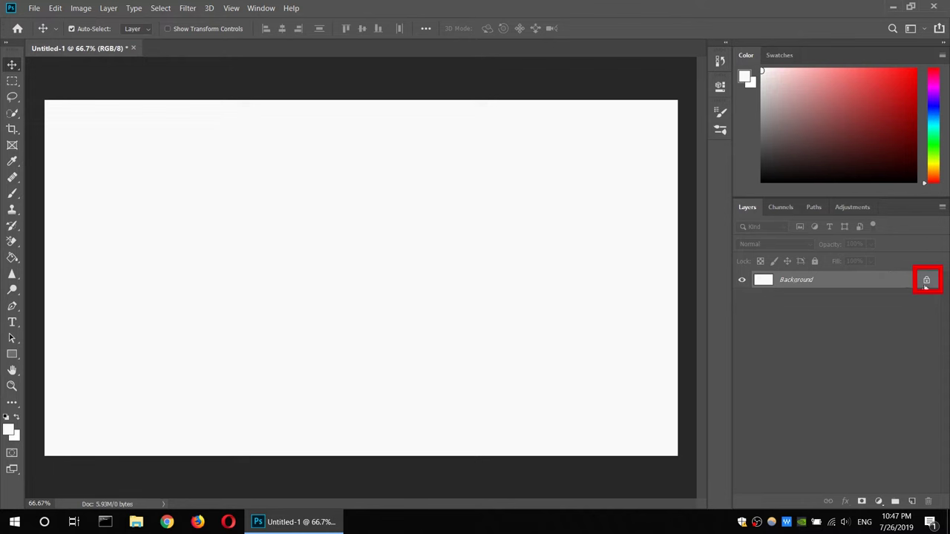
pyautogui.click(925, 281)
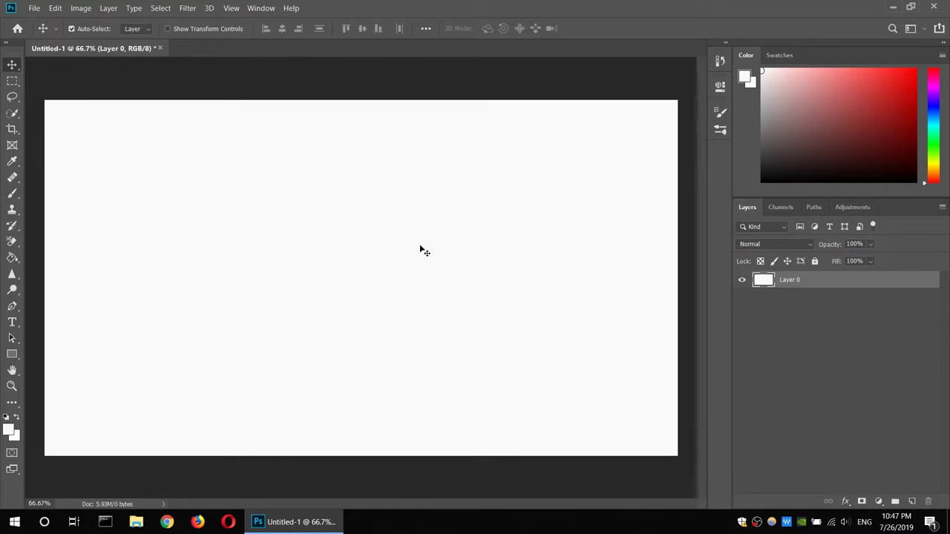
pyautogui.moveTo(418, 250)
pyautogui.mouseDown()
pyautogui.moveTo(260, 210)
pyautogui.moveTo(304, 214)
pyautogui.mouseUp()
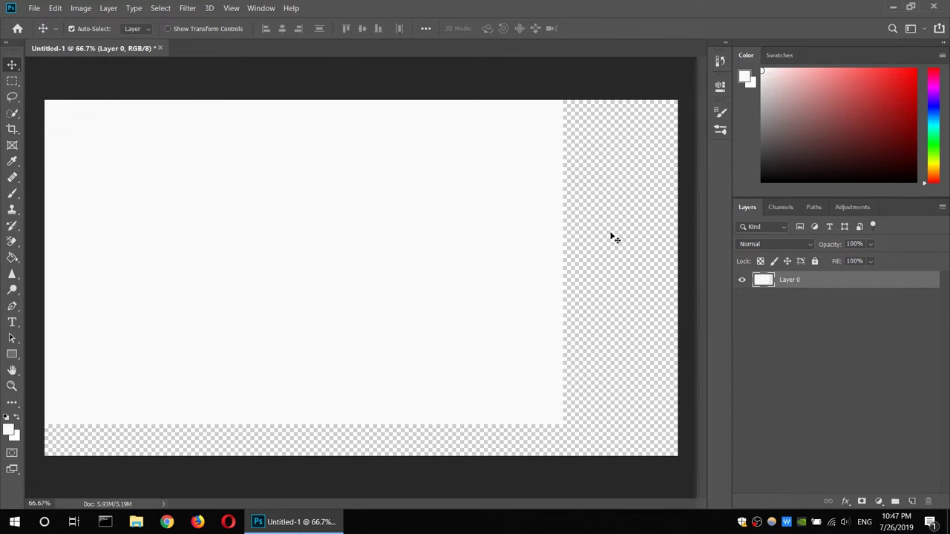
pyautogui.moveTo(568, 200)
pyautogui.mouseDown()
pyautogui.moveTo(546, 202)
pyautogui.moveTo(560, 213)
pyautogui.mouseUp()
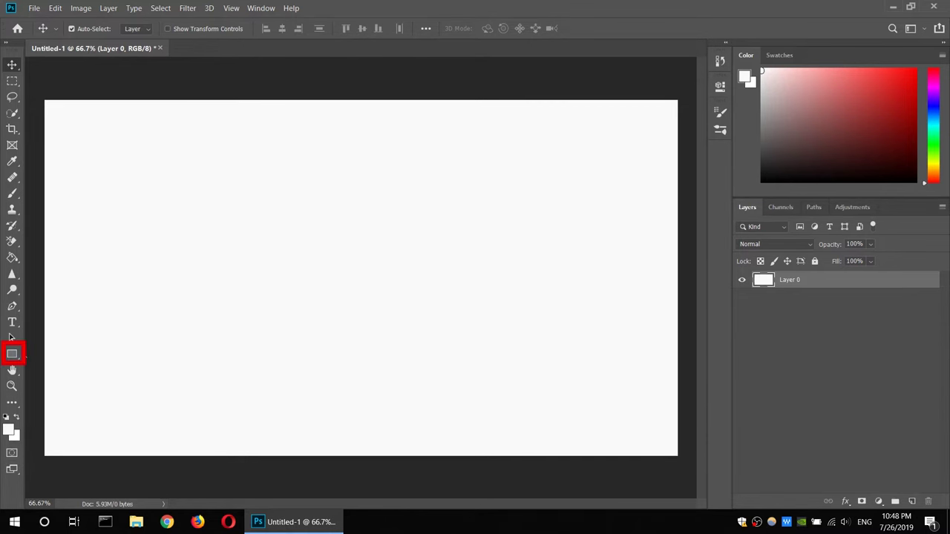
# Draw a near-black filled rectangle down the left side of the canvas
pyautogui.click(12, 355)
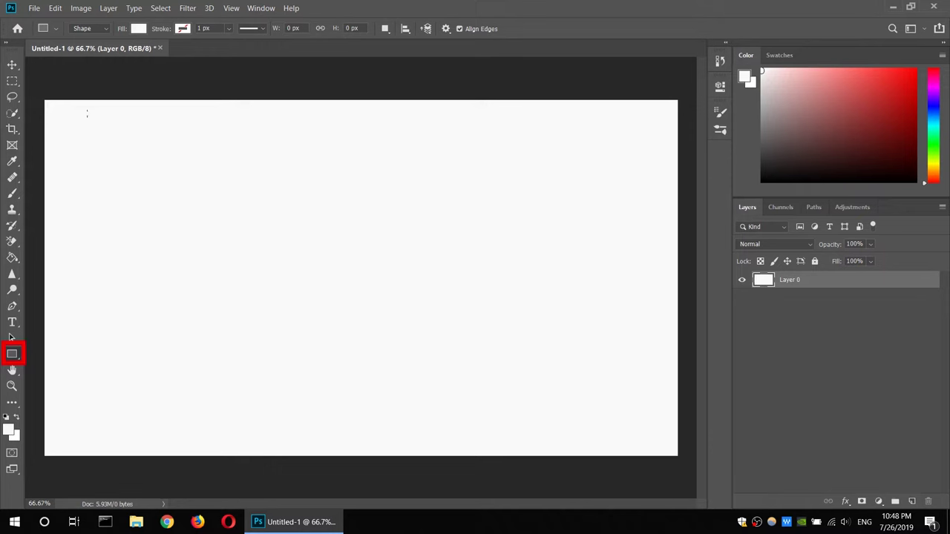
pyautogui.click(12, 431)
pyautogui.moveTo(356, 197); pyautogui.dragTo(365, 246)
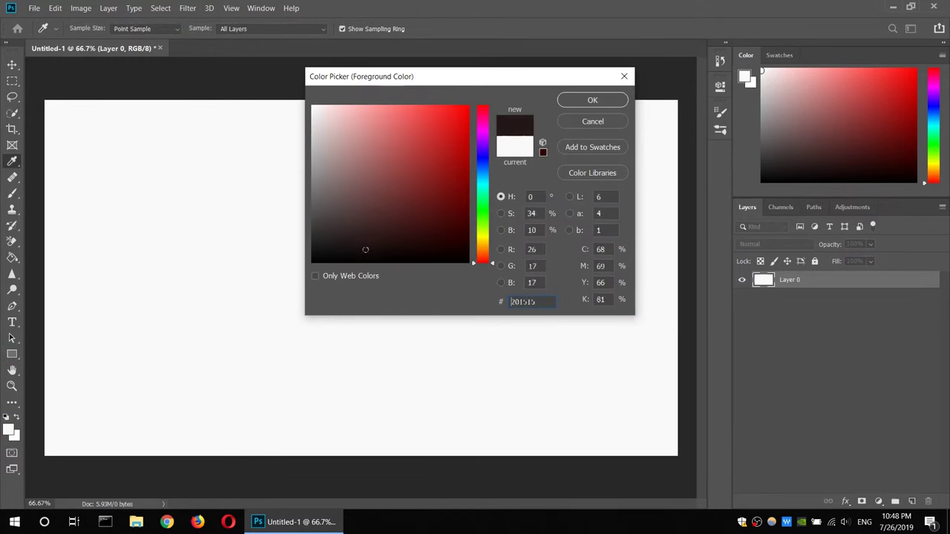
pyautogui.click(592, 99)
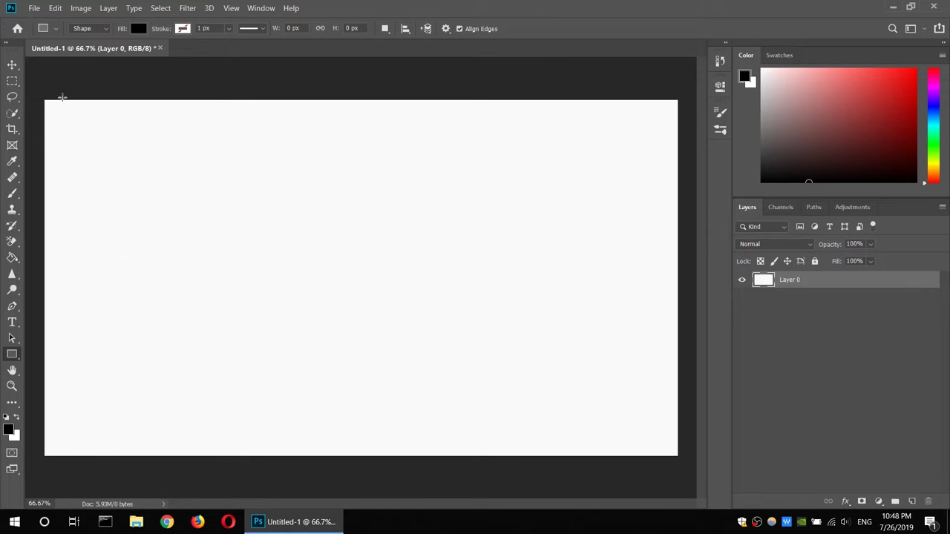
pyautogui.moveTo(41, 85); pyautogui.dragTo(274, 476)
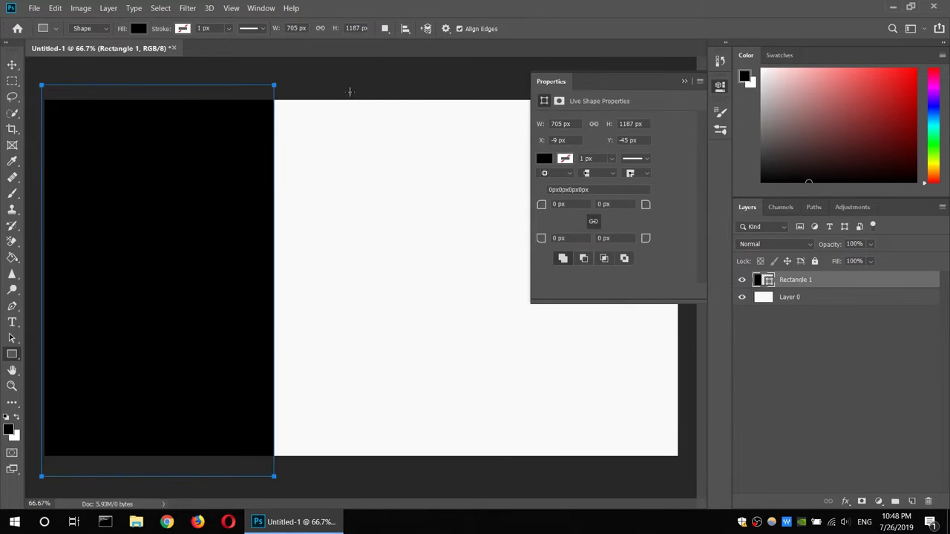
# Close the shape Properties panel and briefly hide Layer 0 to check the rectangle alone
pyautogui.click(11, 61)
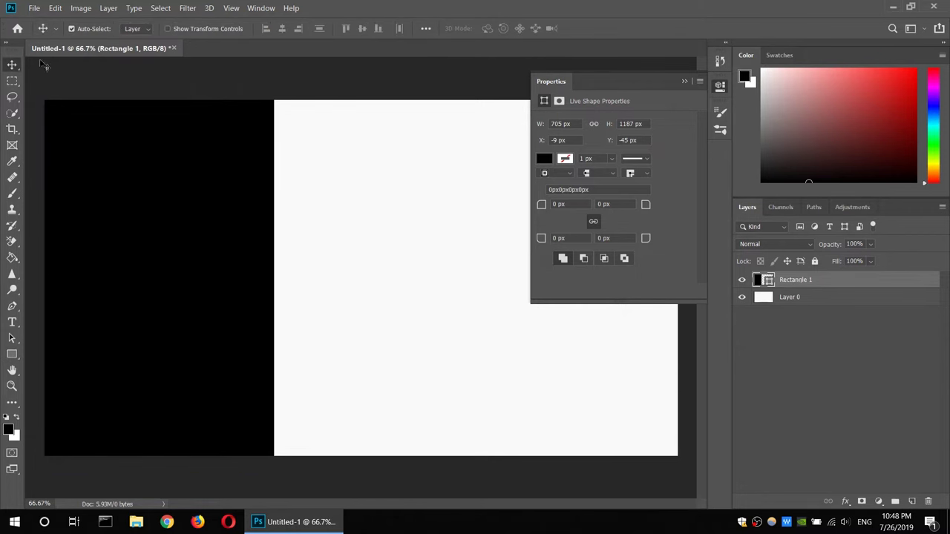
pyautogui.click(684, 82)
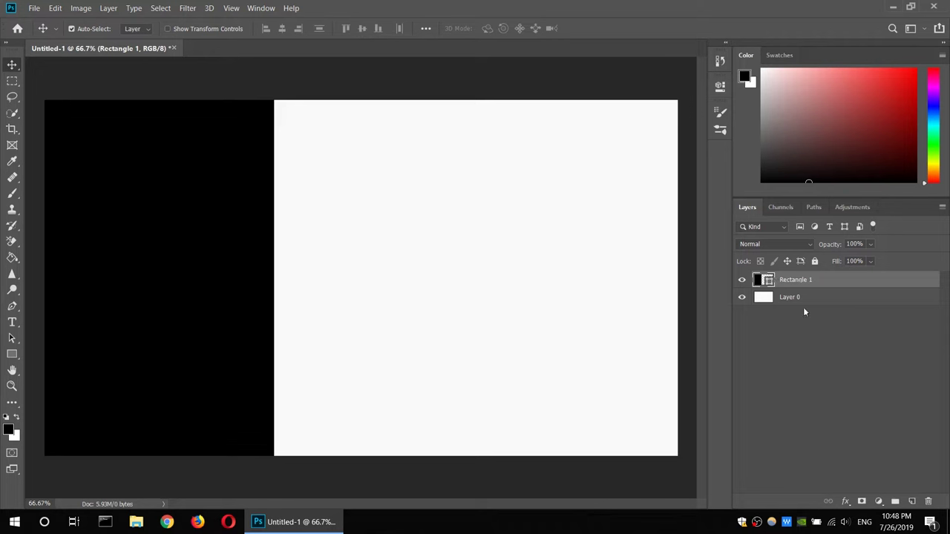
pyautogui.click(783, 300)
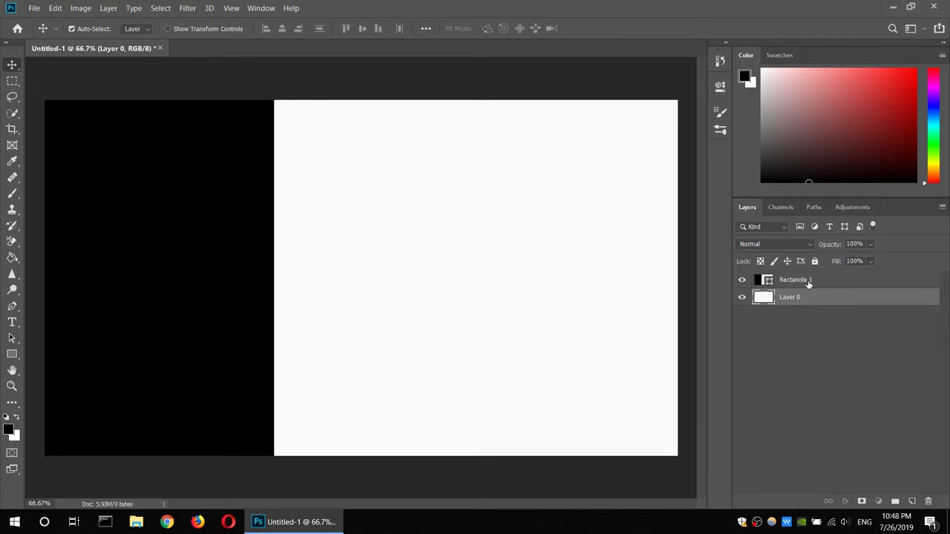
pyautogui.click(806, 282)
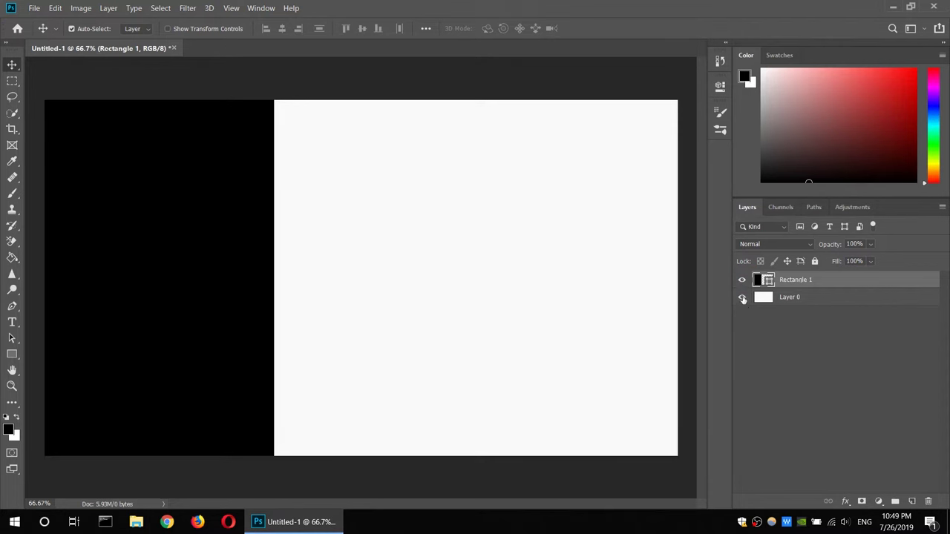
pyautogui.click(742, 297)
pyautogui.click(742, 297)
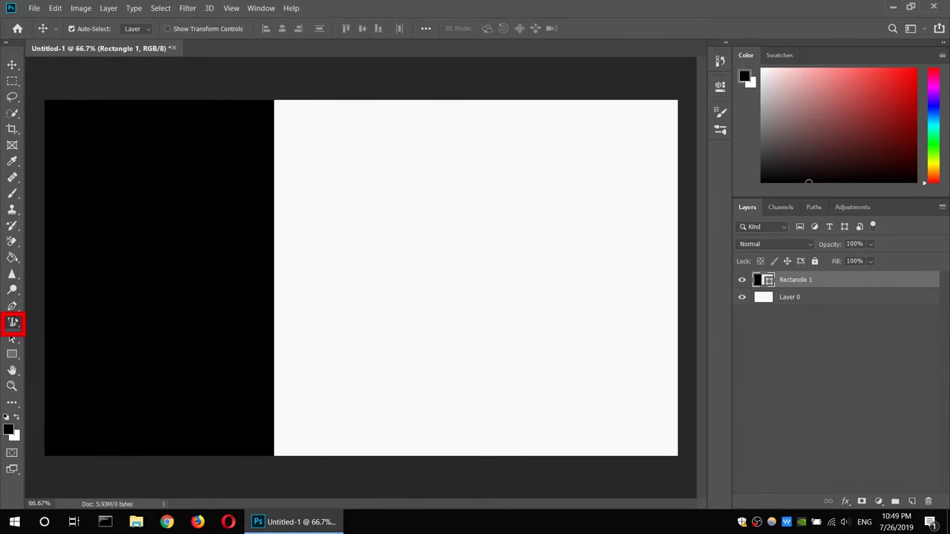
# Set the Type tool to right alignment with a near-black text colour
pyautogui.click(12, 325)
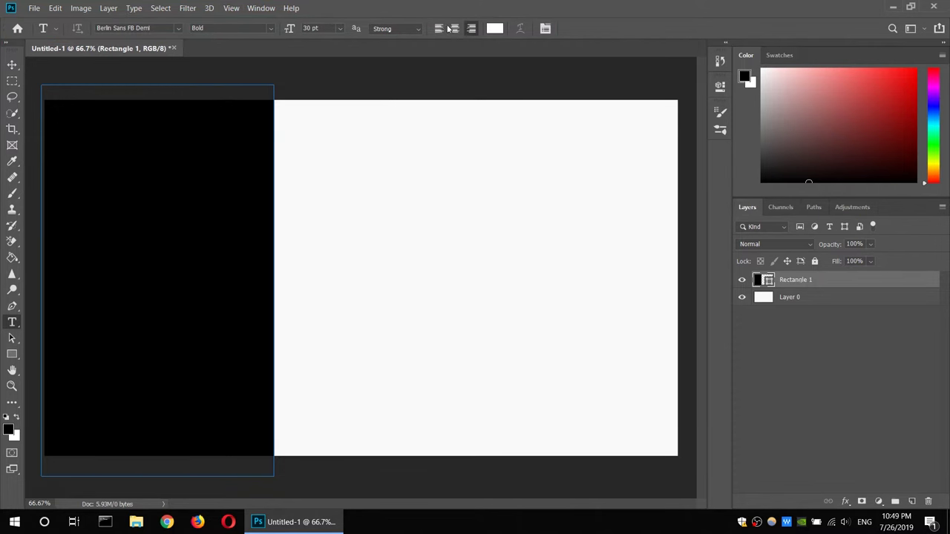
pyautogui.click(472, 30)
pyautogui.click(495, 29)
pyautogui.moveTo(322, 151); pyautogui.dragTo(401, 248)
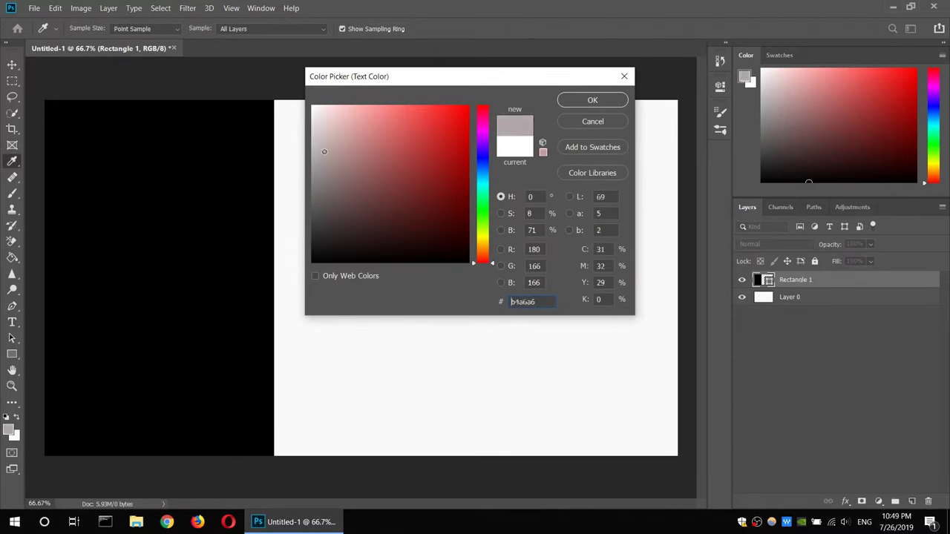
pyautogui.click(592, 100)
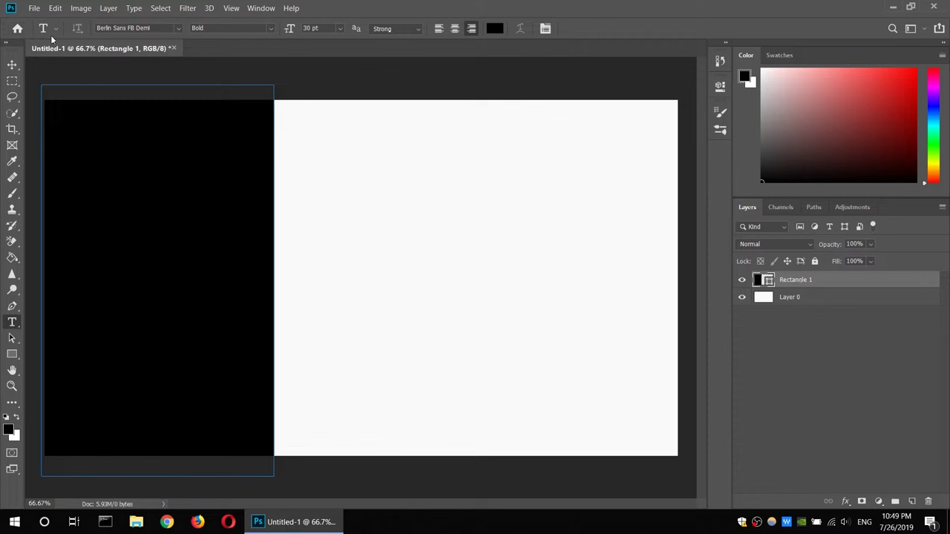
# Choose Abyssinica SIL as the font
pyautogui.click(177, 28)
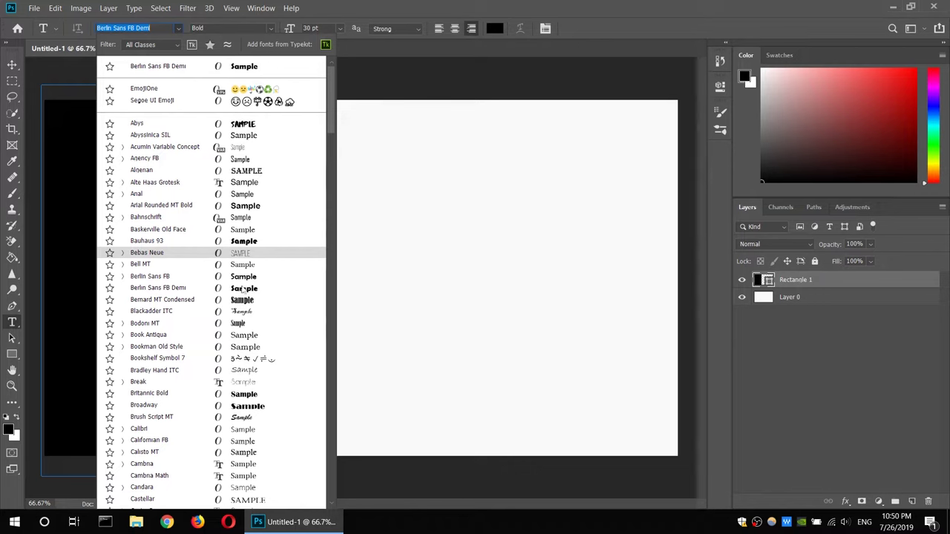
pyautogui.scroll(-2, 234, 238)
pyautogui.scroll(-2, 230, 252)
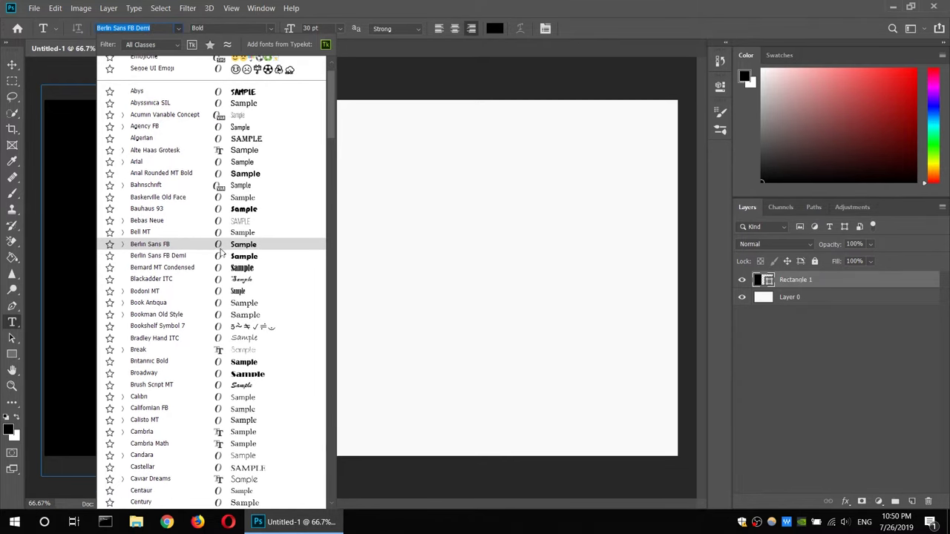
pyautogui.scroll(-2, 225, 273)
pyautogui.scroll(5, 223, 273)
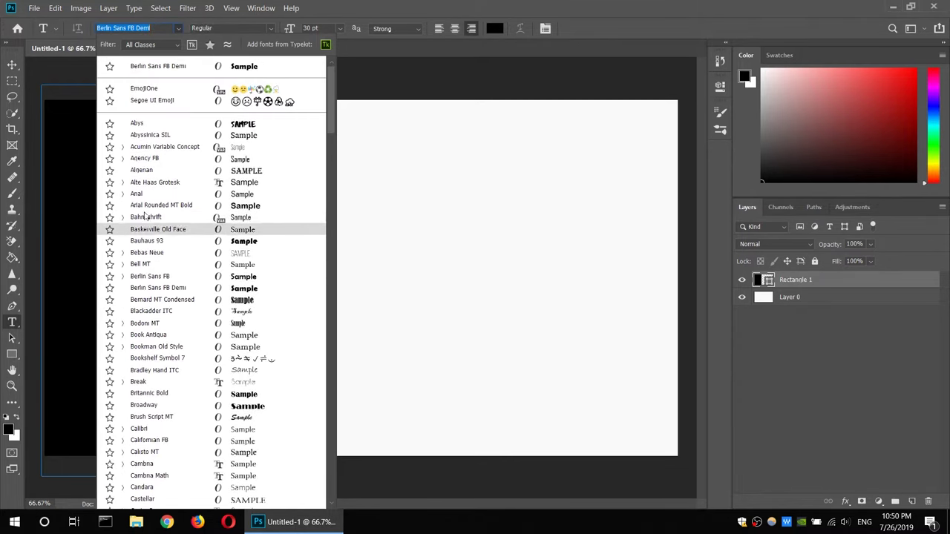
pyautogui.click(171, 136)
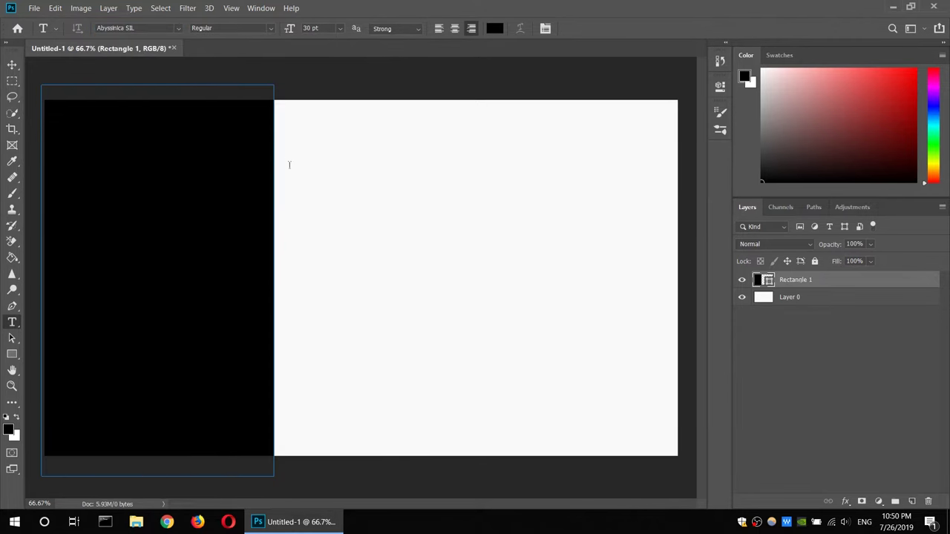
pyautogui.click(340, 28)
# Add a 30 pt Lorem Ipsum text layer and move it to the white area's centre
pyautogui.click(356, 170)
pyautogui.click(356, 170)
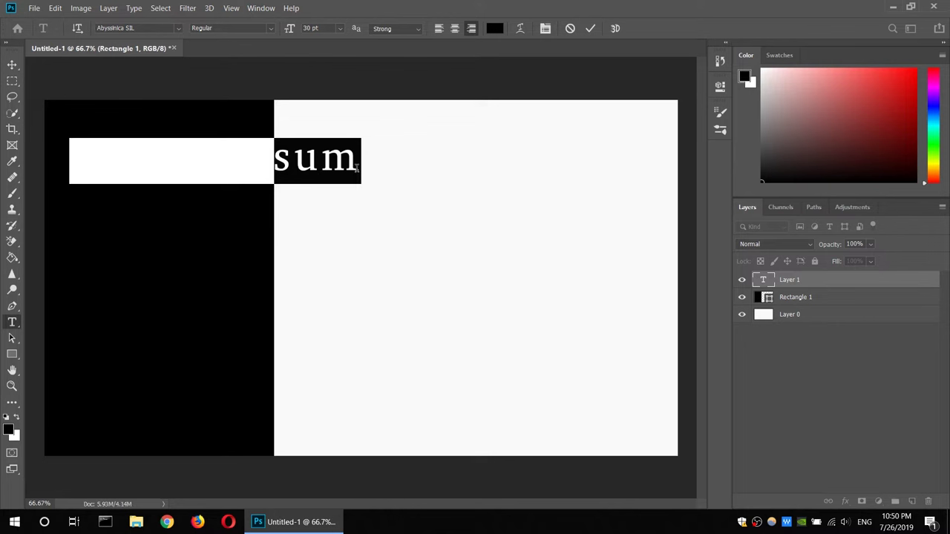
pyautogui.press('super+space')
pyautogui.click(12, 65)
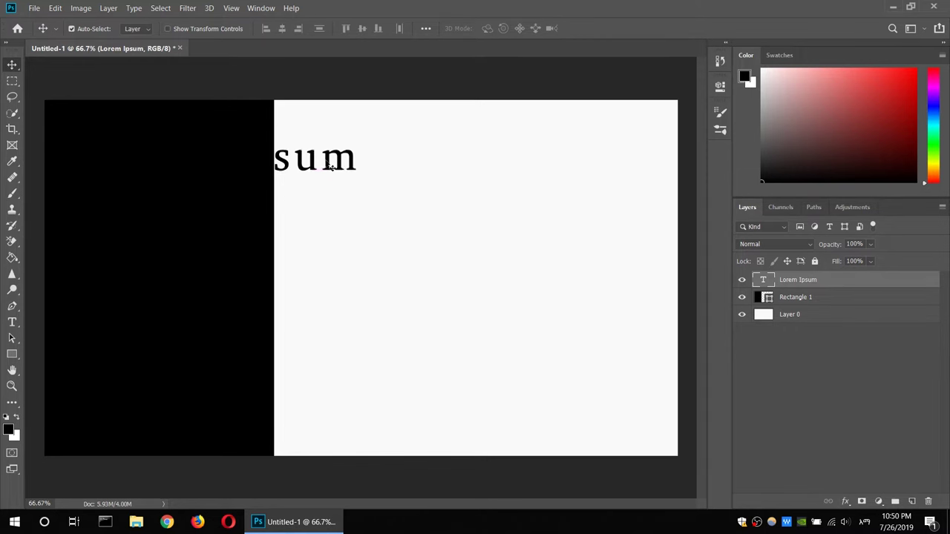
pyautogui.moveTo(331, 165); pyautogui.dragTo(597, 174)
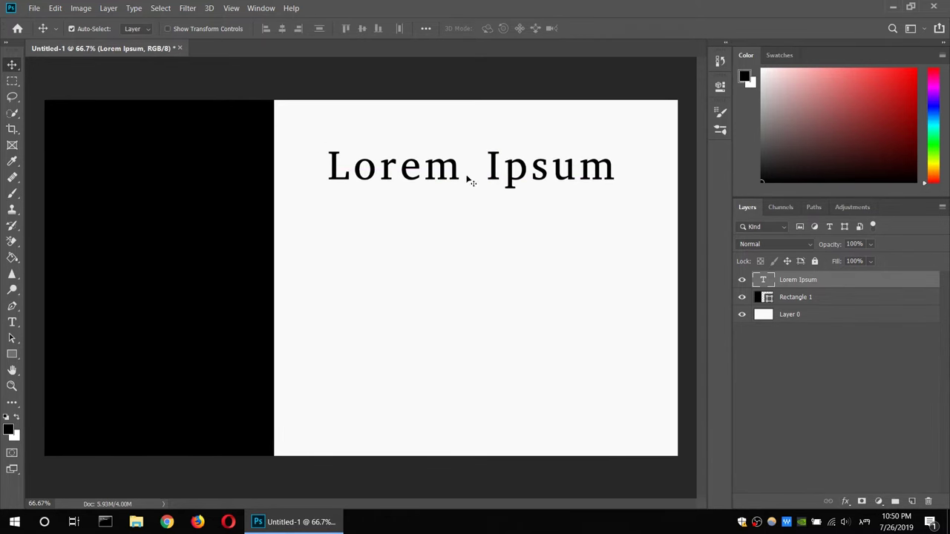
# Replace the text with 'አበበ በሶ በቃኝ አለ' on two lines, ending with ።
pyautogui.doubleClick(550, 175)
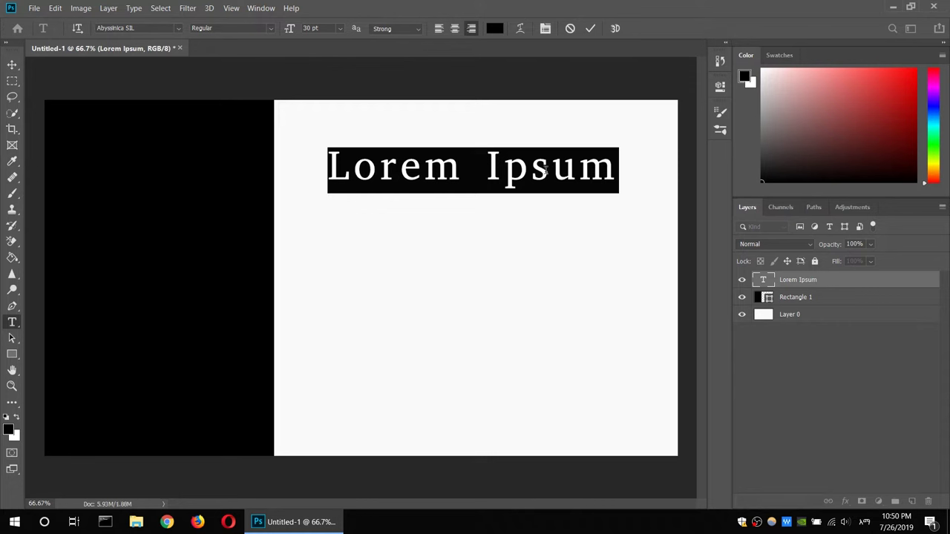
pyautogui.write('k')
pyautogui.press('BackSpace')
pyautogui.write('l')
pyautogui.press('BackSpace')
pyautogui.write('አበበ በሶ በቃኝ አለ')
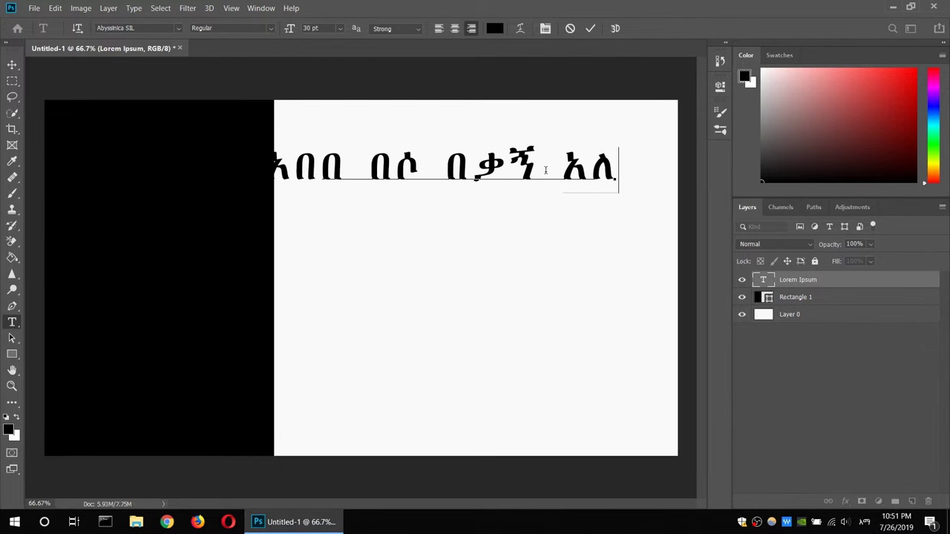
pyautogui.click(445, 169)
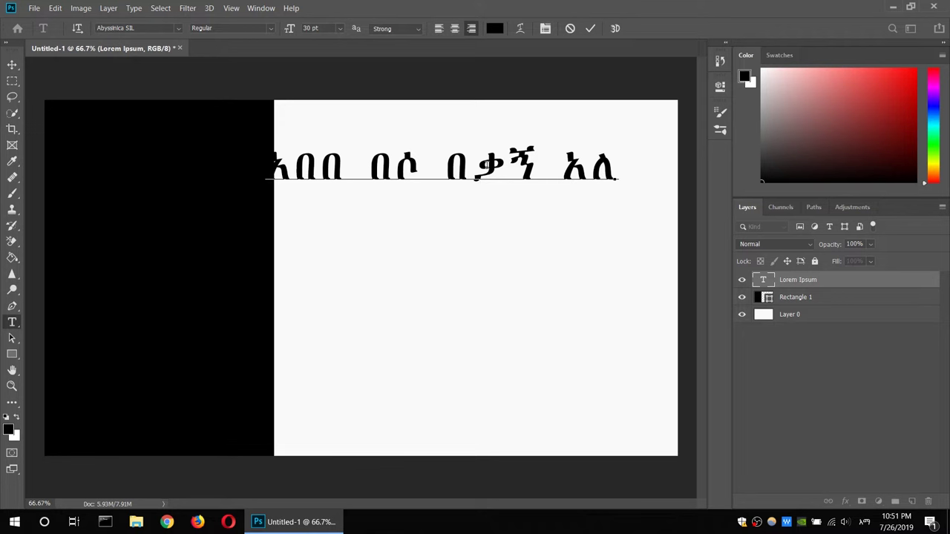
pyautogui.press('Return')
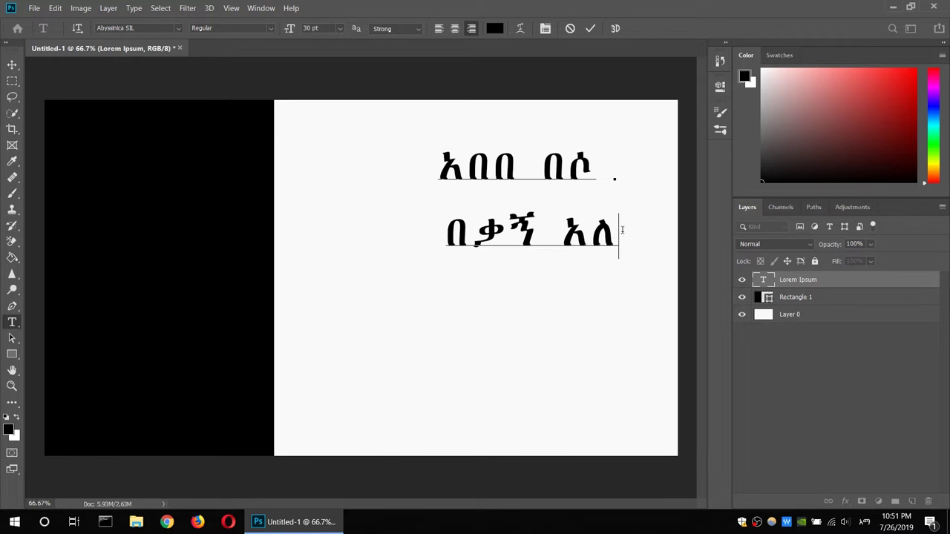
pyautogui.write('።')
# Set the Amharic text to 48 pt and commit it
pyautogui.moveTo(439, 157); pyautogui.dragTo(618, 238)
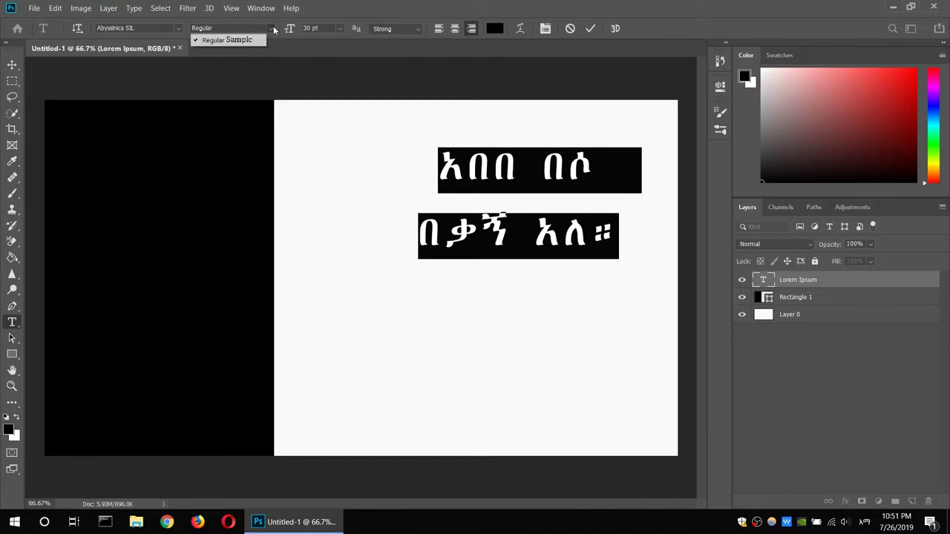
pyautogui.click(395, 28)
pyautogui.click(326, 48)
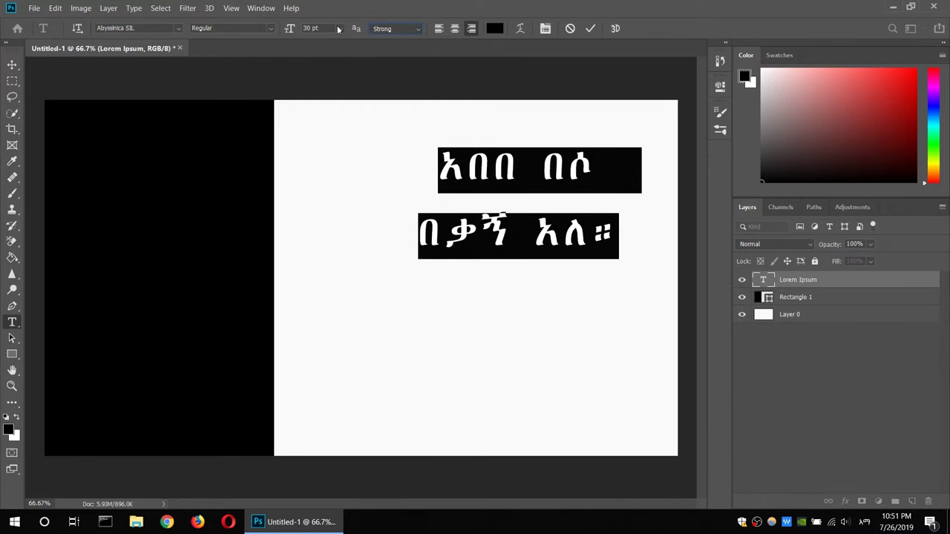
pyautogui.click(339, 28)
pyautogui.click(326, 169)
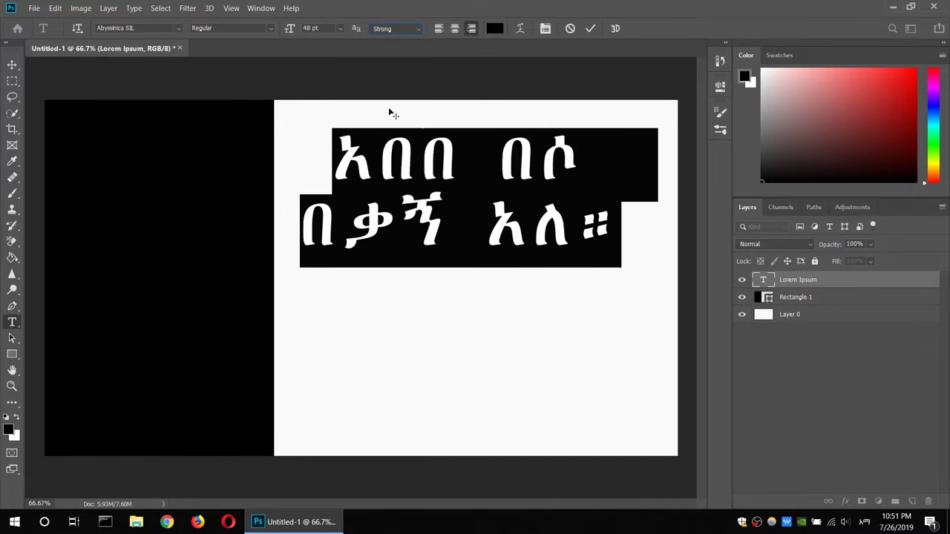
pyautogui.click(363, 130)
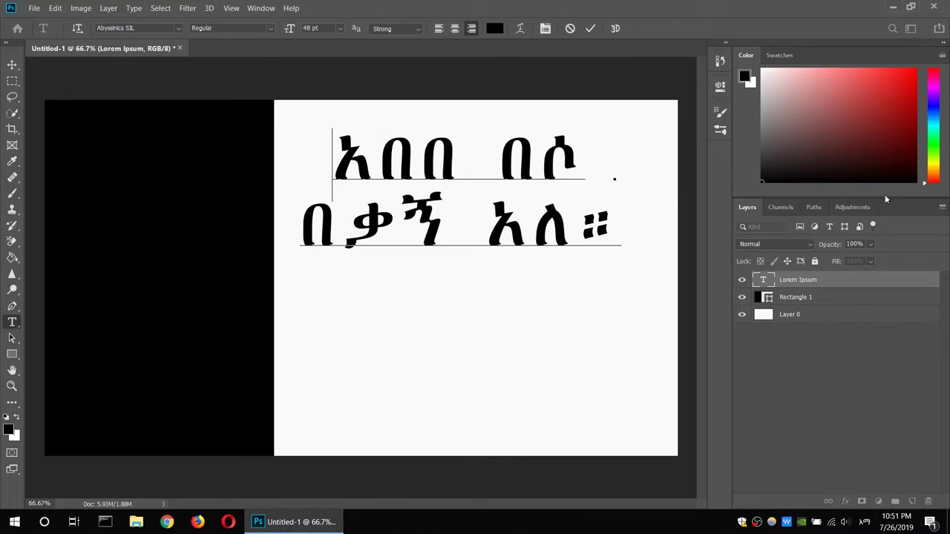
pyautogui.hotkey('ctrl', 'Return')
# Recolour the Amharic text to red ff0000
pyautogui.press('v')
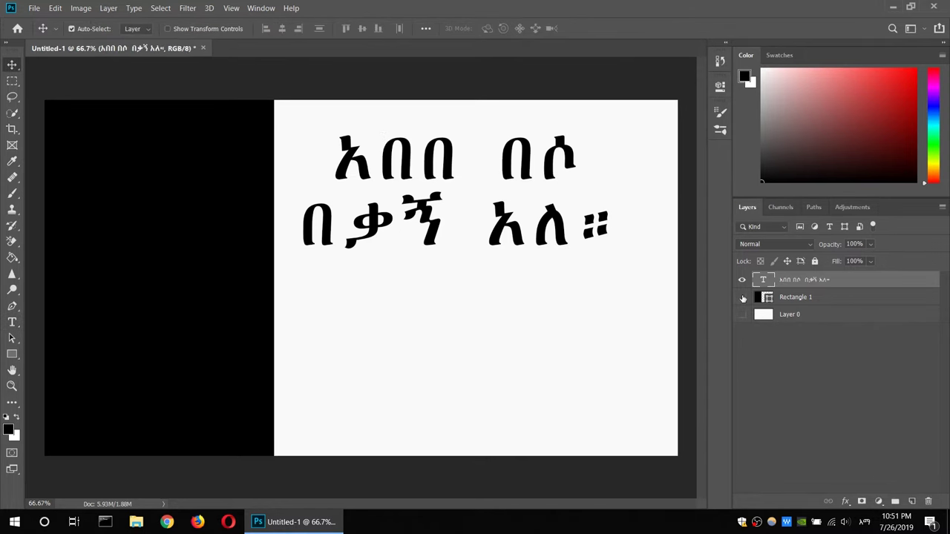
pyautogui.moveTo(741, 297); pyautogui.dragTo(741, 314)
pyautogui.hotkey('ctrl', 'z')
pyautogui.doubleClick(333, 146)
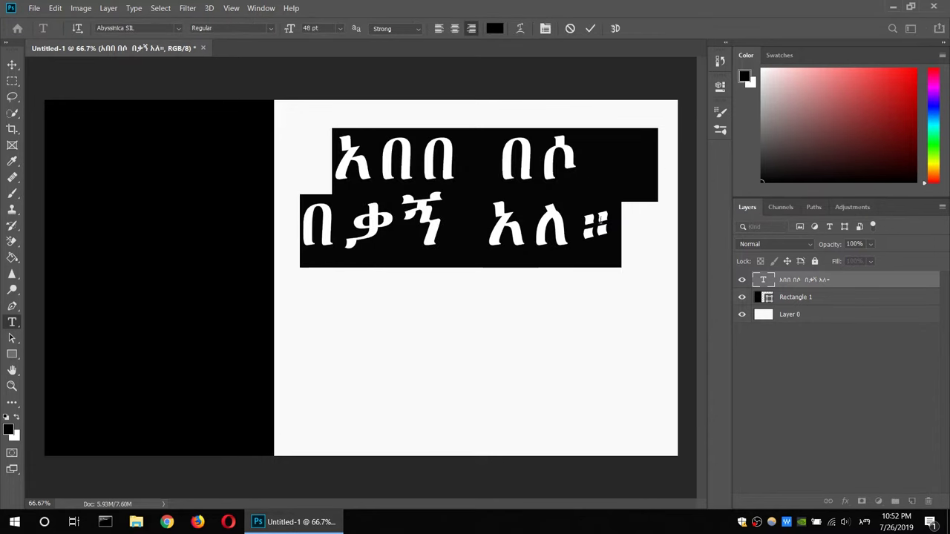
pyautogui.click(495, 29)
pyautogui.write('ff0000')
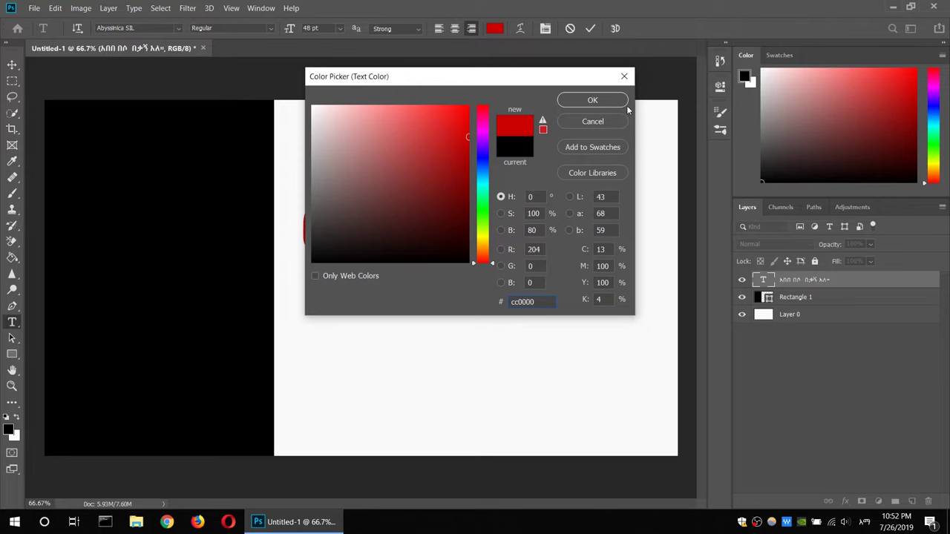
pyautogui.press('Return')
pyautogui.click(617, 174)
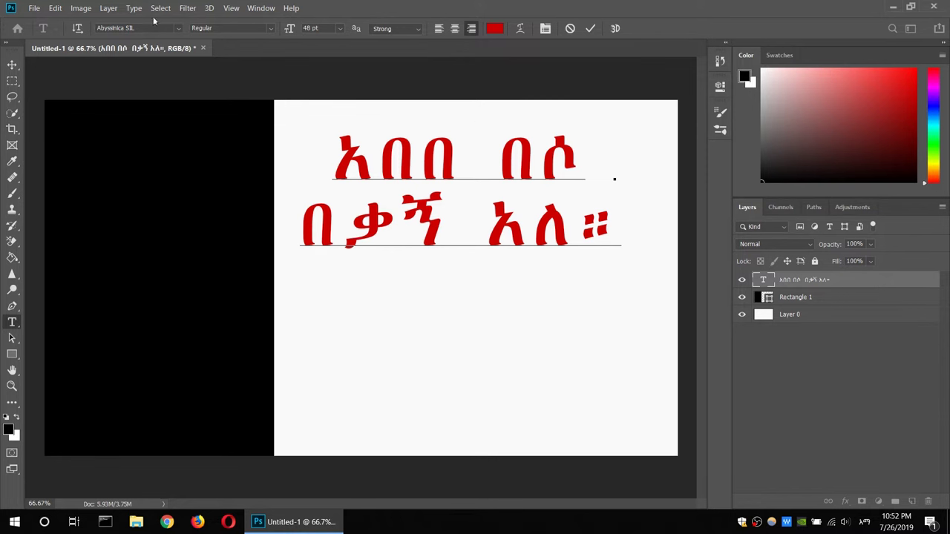
pyautogui.click(12, 65)
# Move the red text left over the rectangle and try Lighten blending with the background hidden
pyautogui.moveTo(574, 169); pyautogui.dragTo(433, 173)
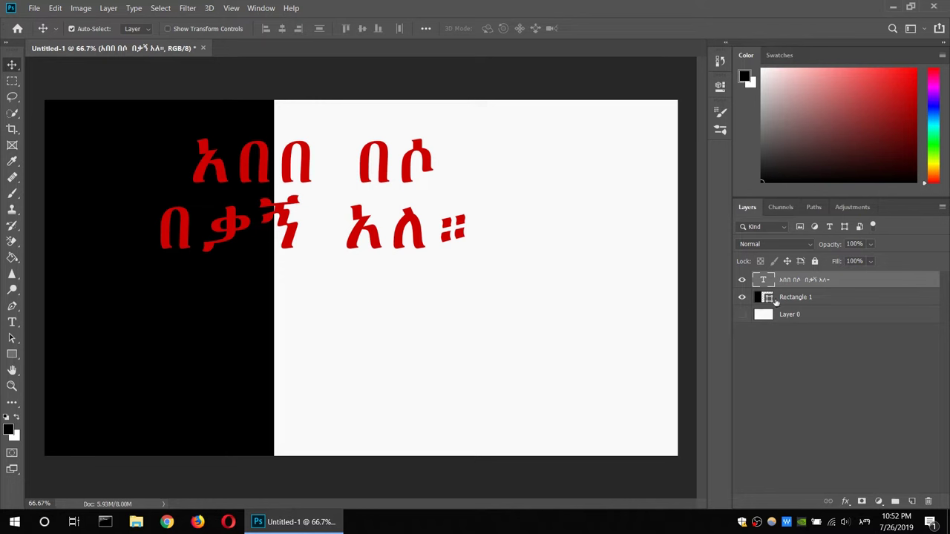
pyautogui.click(741, 313)
pyautogui.click(776, 244)
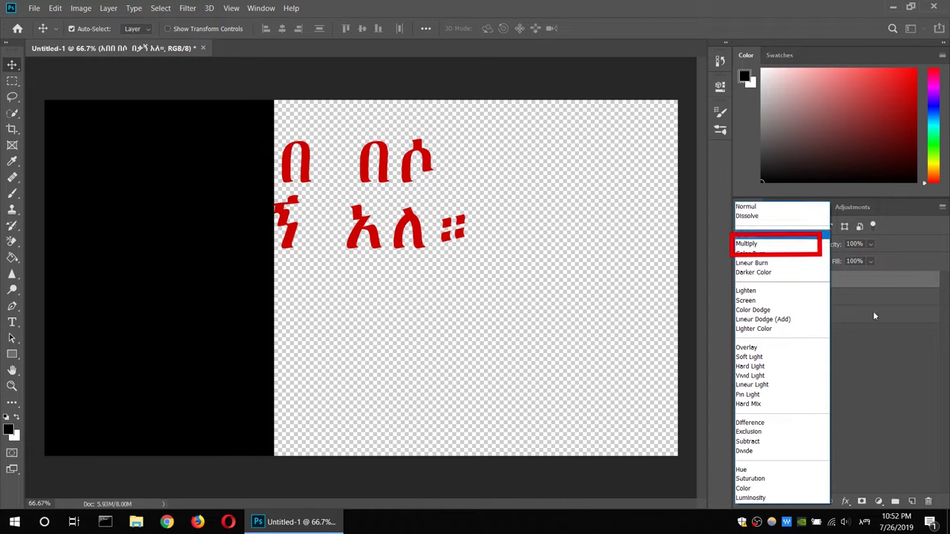
pyautogui.press('Escape')
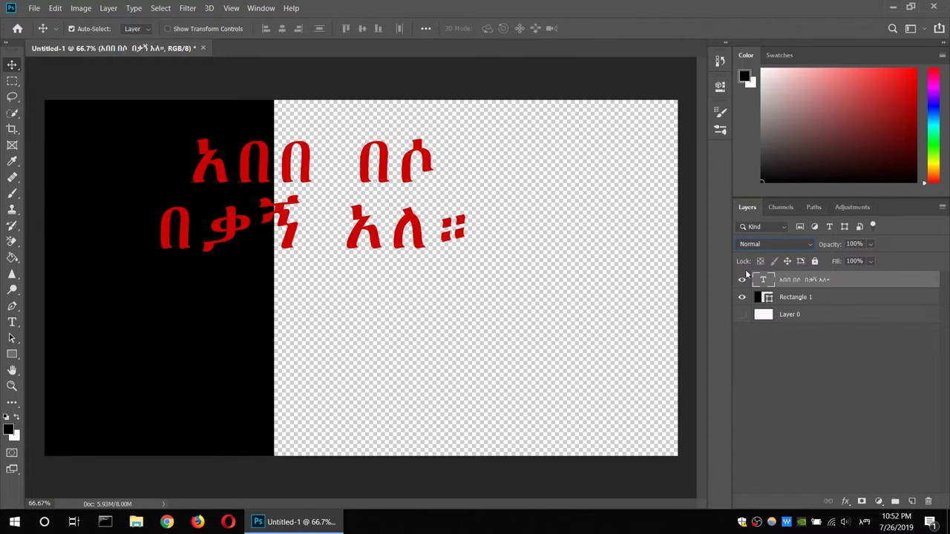
pyautogui.click(811, 246)
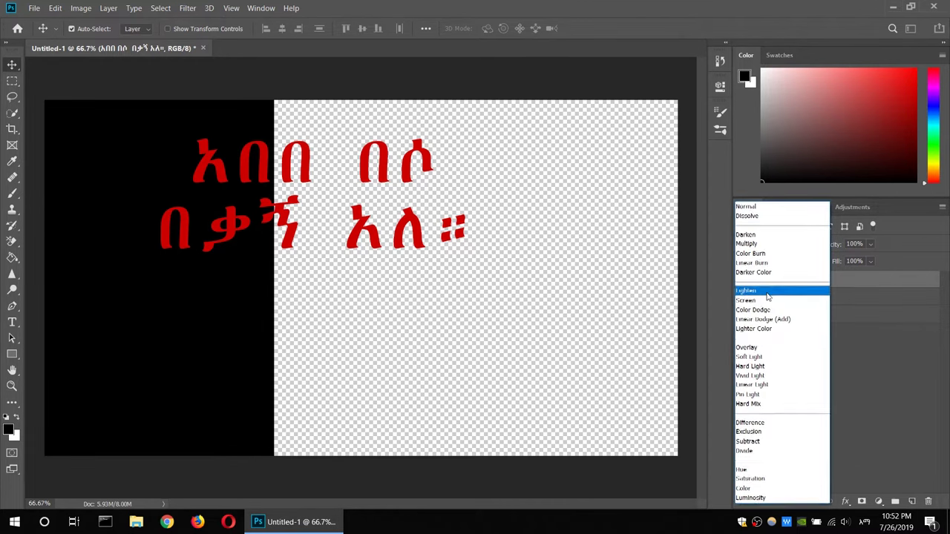
pyautogui.click(767, 295)
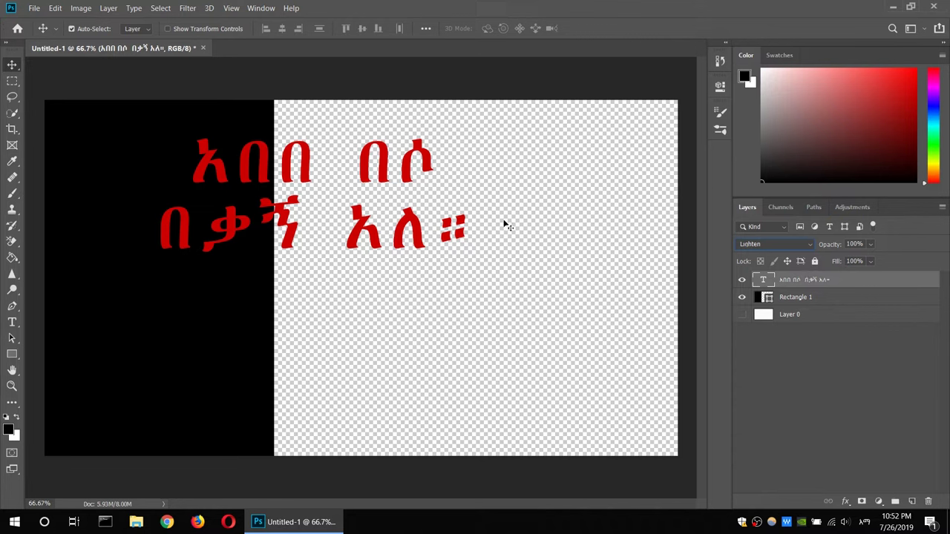
# Try Overlay, restore Normal blending, show the background, and move Rectangle 1 above the text
pyautogui.click(740, 281)
pyautogui.click(740, 280)
pyautogui.click(810, 245)
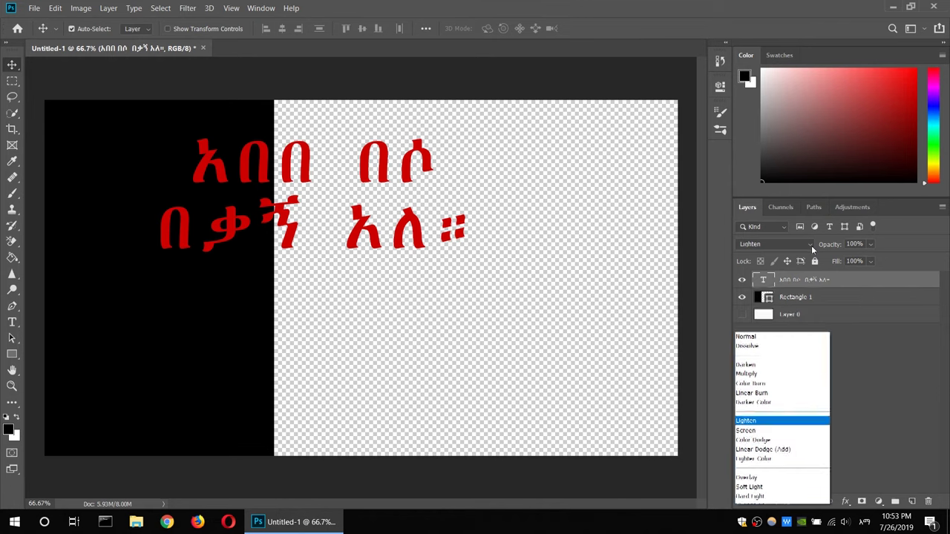
pyautogui.click(784, 301)
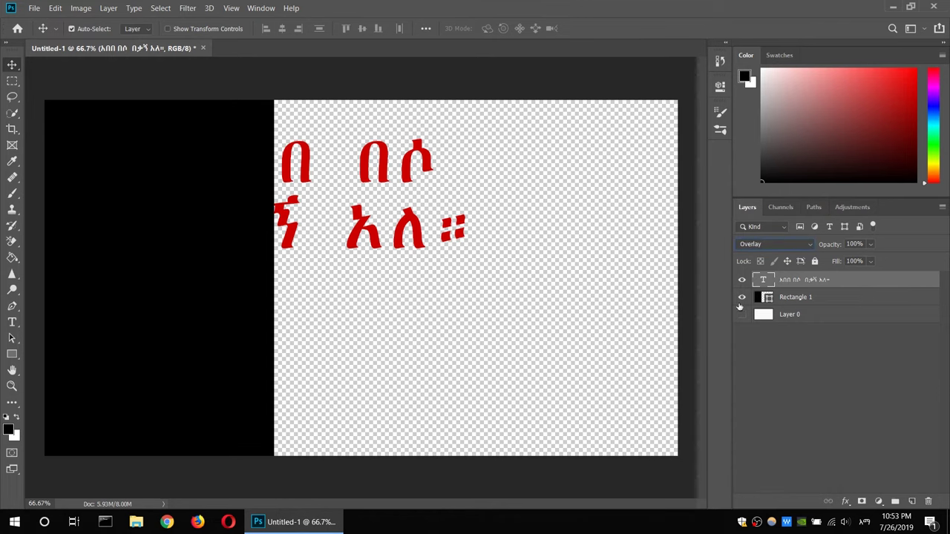
pyautogui.click(742, 314)
pyautogui.click(793, 249)
pyautogui.click(771, 214)
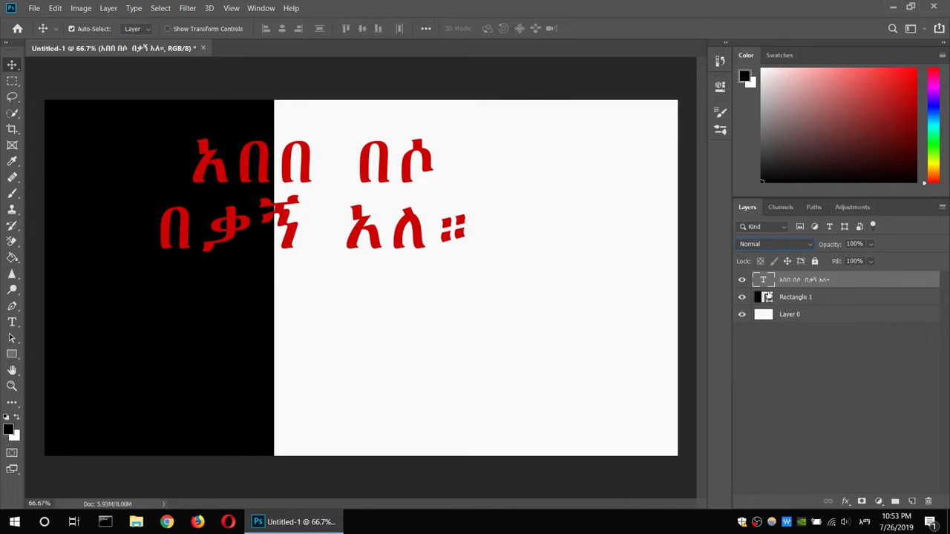
pyautogui.moveTo(845, 302); pyautogui.dragTo(844, 280)
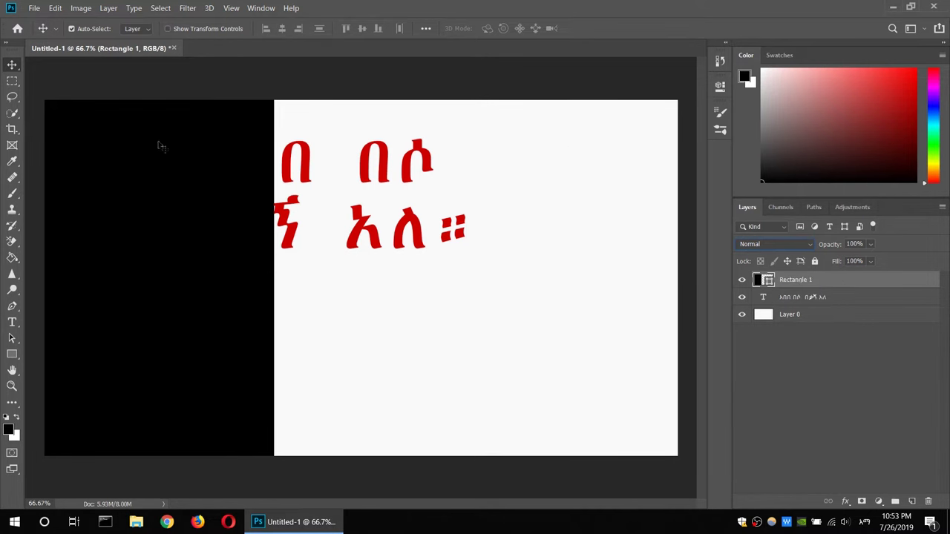
pyautogui.click(802, 248)
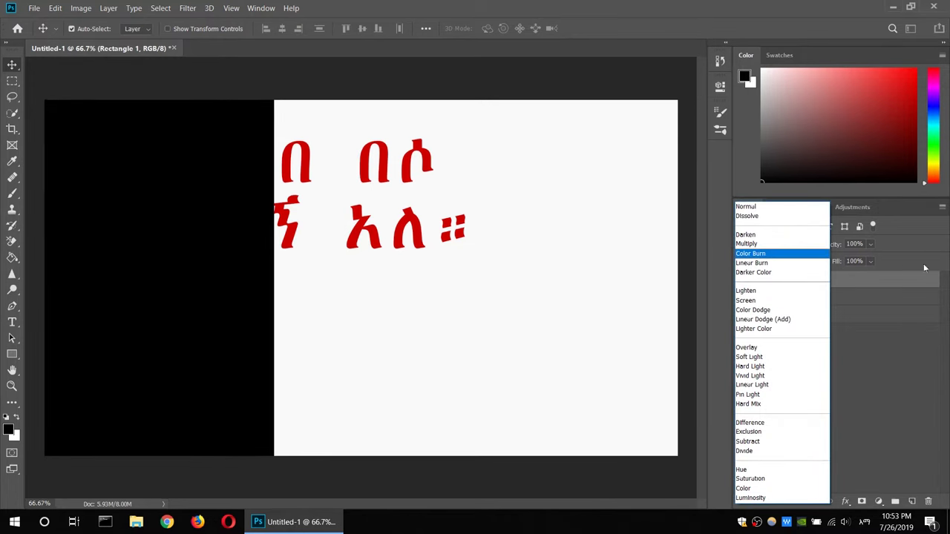
pyautogui.click(741, 470)
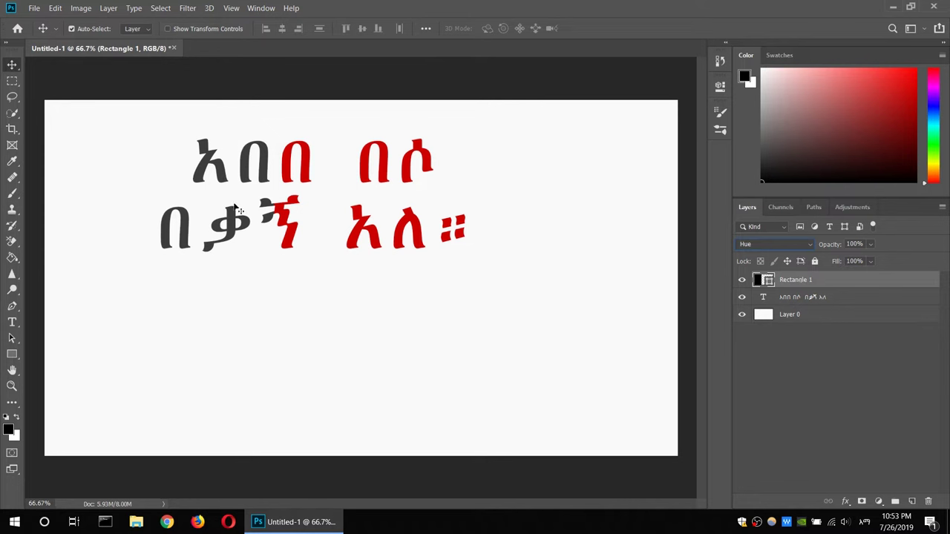
pyautogui.moveTo(409, 169); pyautogui.dragTo(371, 170)
pyautogui.click(776, 243)
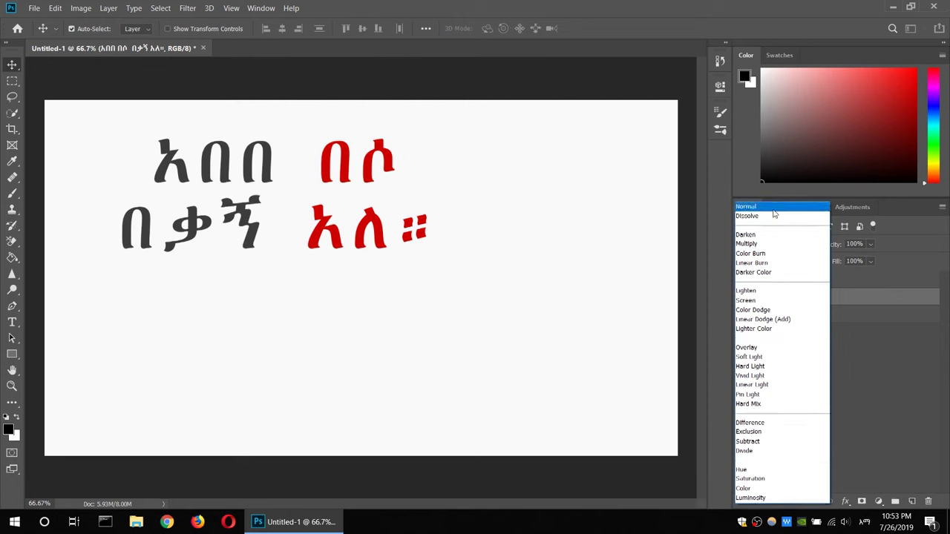
pyautogui.click(662, 262)
pyautogui.hotkey('ctrl', 'z')
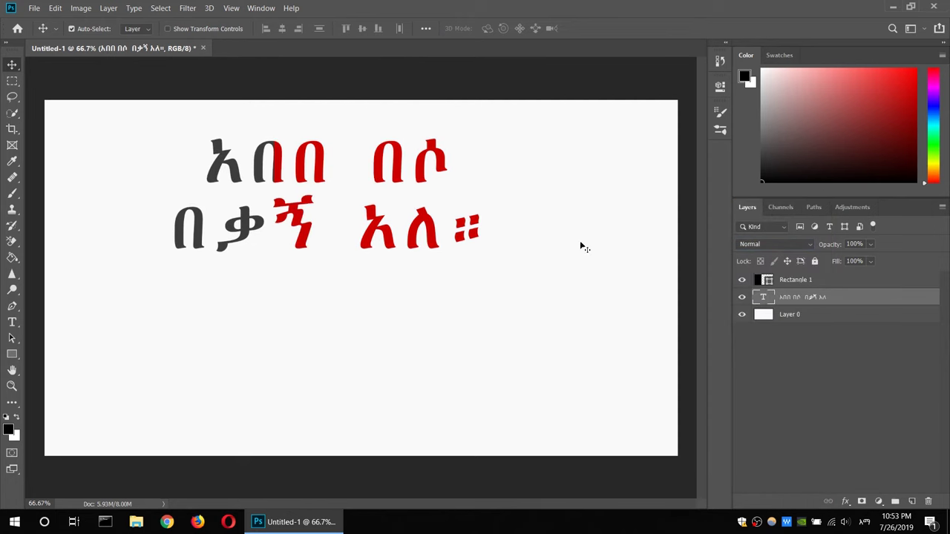
pyautogui.click(814, 281)
pyautogui.click(811, 245)
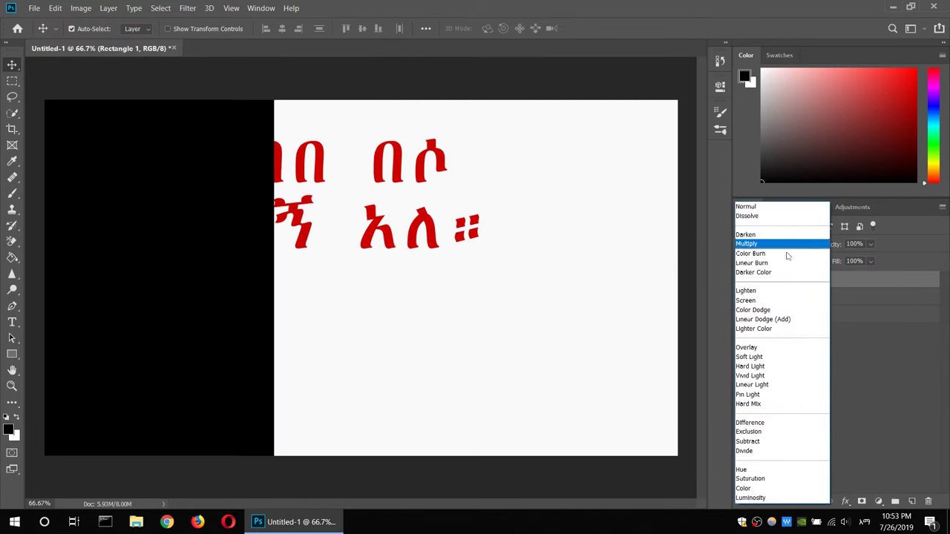
pyautogui.click(779, 213)
pyautogui.moveTo(861, 292); pyautogui.dragTo(860, 304)
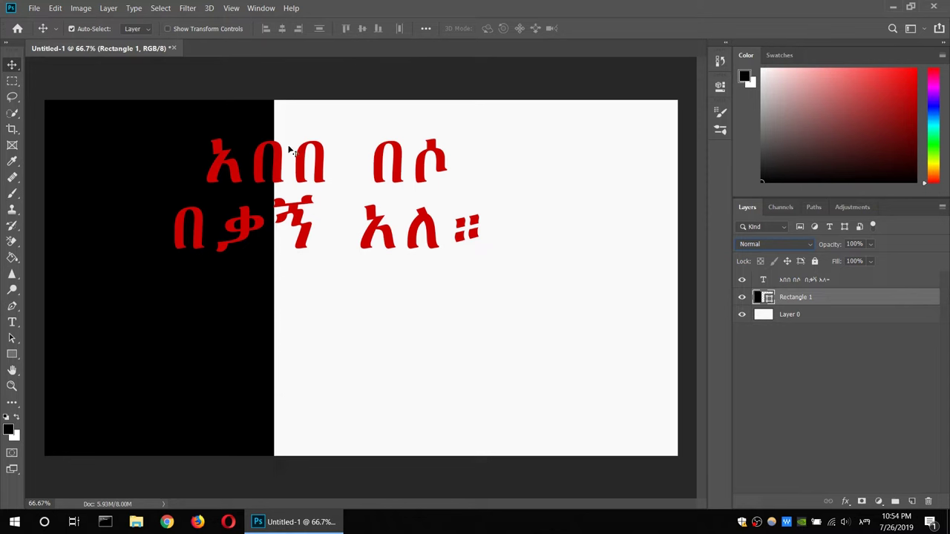
pyautogui.click(840, 282)
pyautogui.click(12, 193)
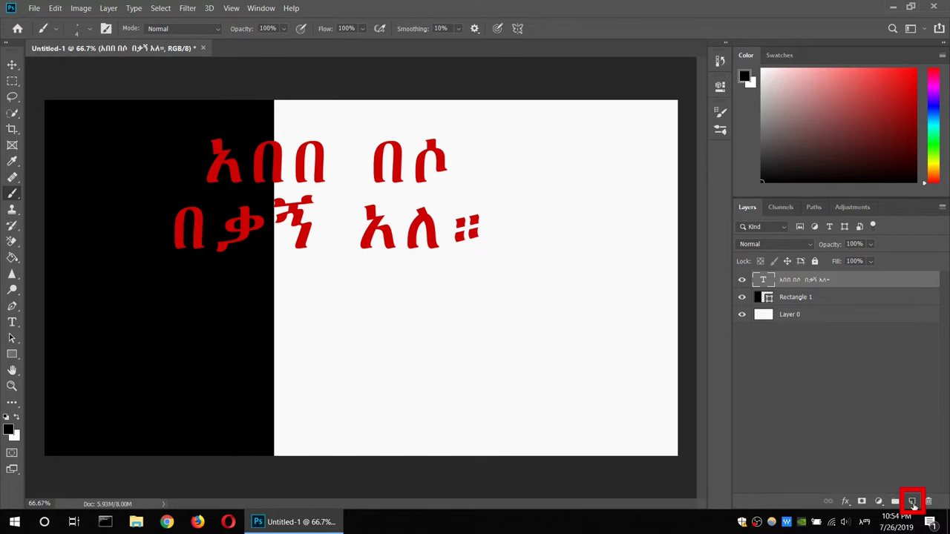
# Add a new Layer 1 and enlarge the soft brush to 94 px
pyautogui.click(912, 502)
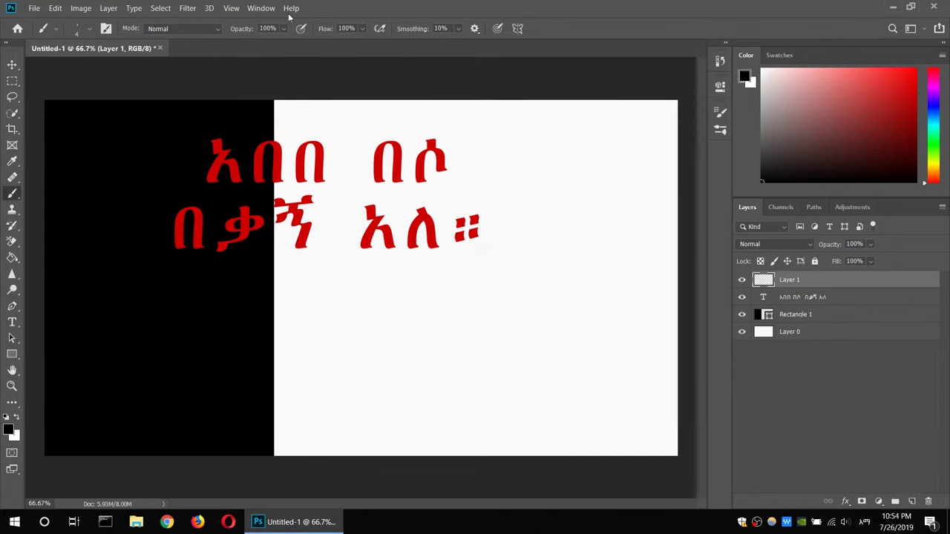
pyautogui.click(87, 30)
pyautogui.moveTo(73, 67); pyautogui.dragTo(104, 67)
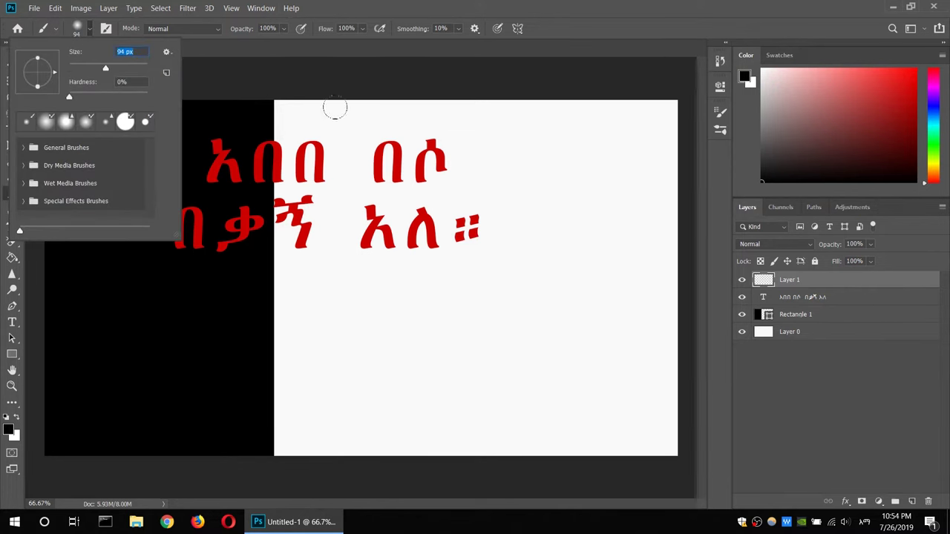
pyautogui.moveTo(393, 301); pyautogui.dragTo(441, 332)
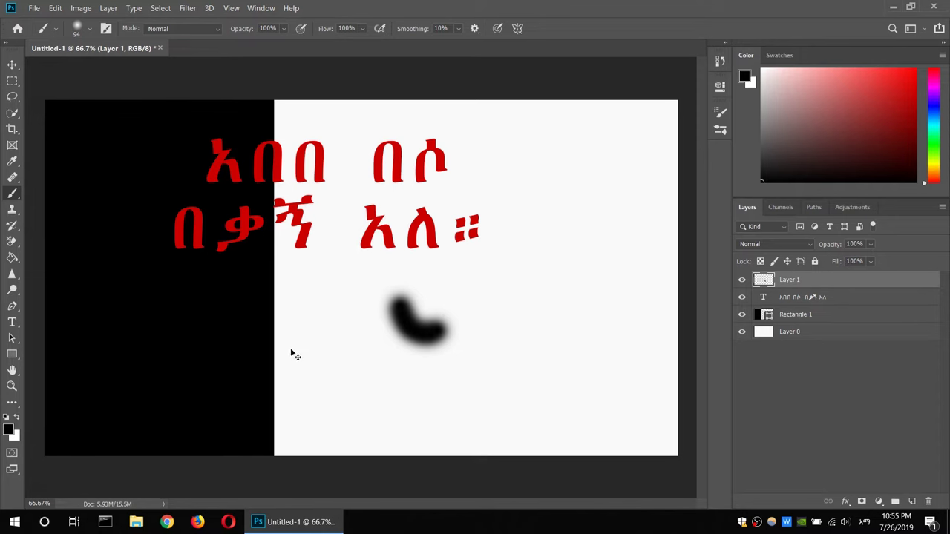
pyautogui.hotkey('ctrl', 'z')
# Paint thick green #038b50 horizontal bars and vertical legs across the canvas
pyautogui.click(8, 431)
pyautogui.write('038b50')
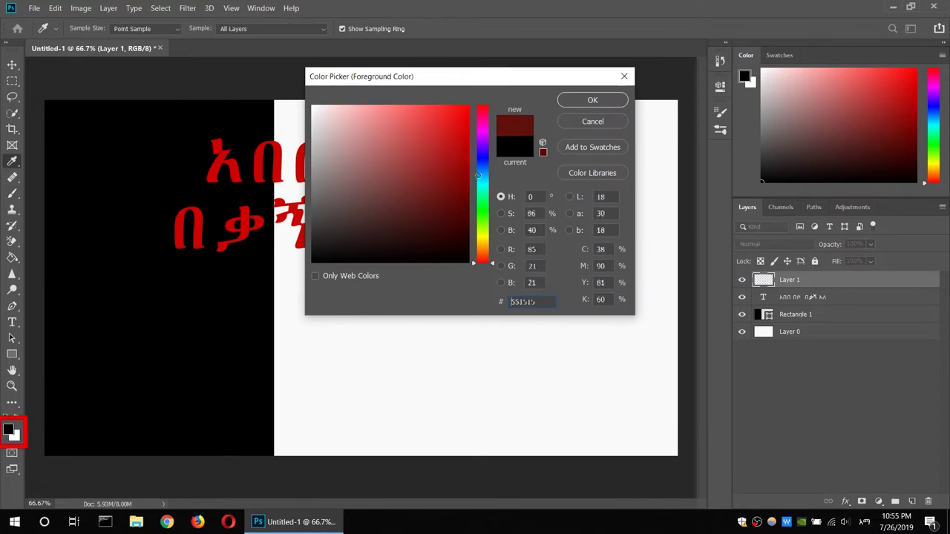
pyautogui.click(592, 100)
pyautogui.moveTo(475, 300)
pyautogui.mouseDown()
pyautogui.moveTo(591, 361)
pyautogui.moveTo(589, 377)
pyautogui.mouseUp()
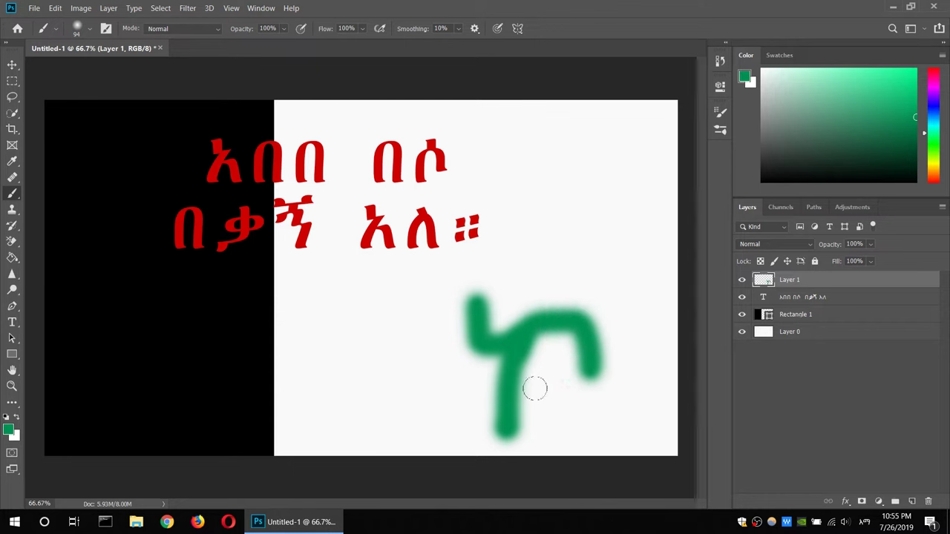
pyautogui.moveTo(61, 268)
pyautogui.mouseDown()
pyautogui.moveTo(509, 285)
pyautogui.moveTo(677, 275)
pyautogui.mouseUp()
pyautogui.moveTo(152, 108); pyautogui.dragTo(118, 337)
pyautogui.moveTo(568, 126); pyautogui.dragTo(563, 278)
pyautogui.moveTo(568, 326); pyautogui.dragTo(545, 409)
pyautogui.moveTo(92, 119); pyautogui.dragTo(677, 129)
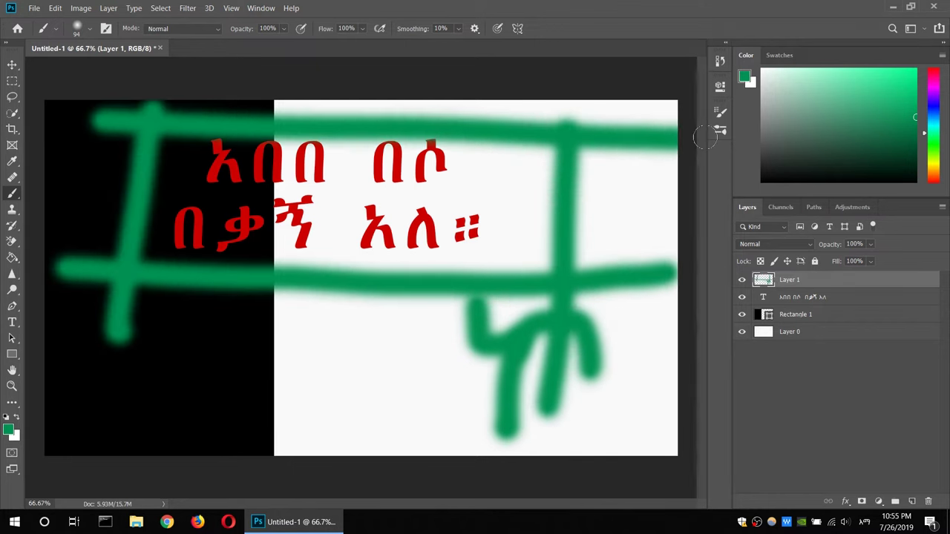
# Marquee-select the upper-right green strokes, try moving them, then undo the move
pyautogui.click(13, 83)
pyautogui.moveTo(444, 93); pyautogui.dragTo(664, 353)
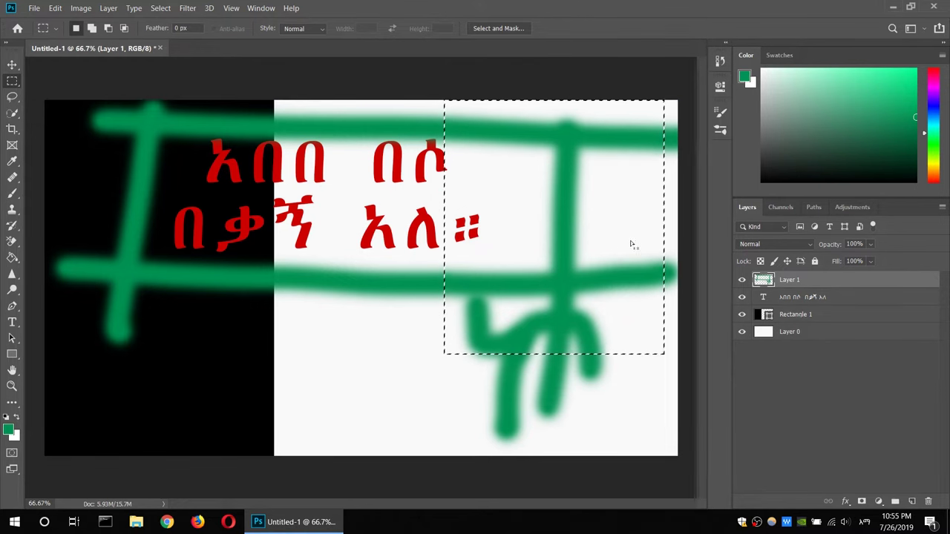
pyautogui.click(12, 66)
pyautogui.click(13, 82)
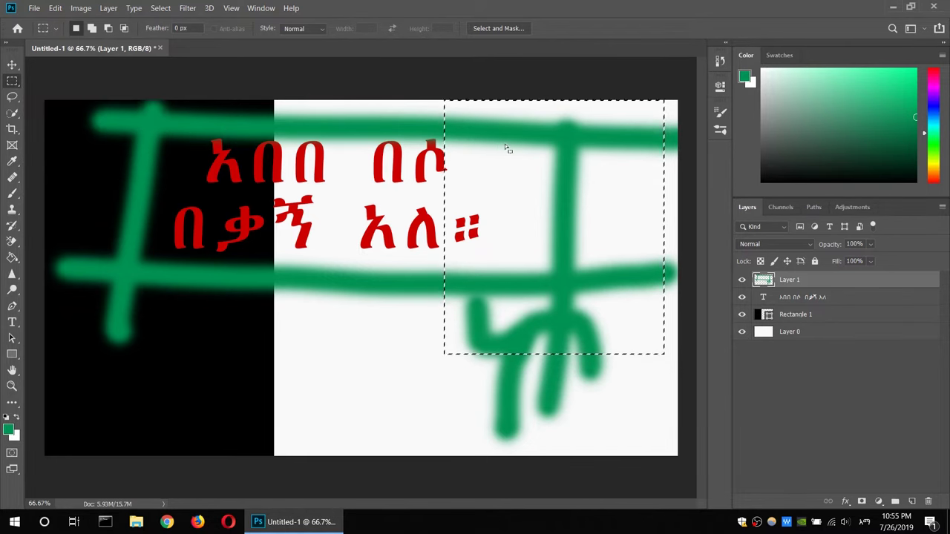
pyautogui.click(12, 66)
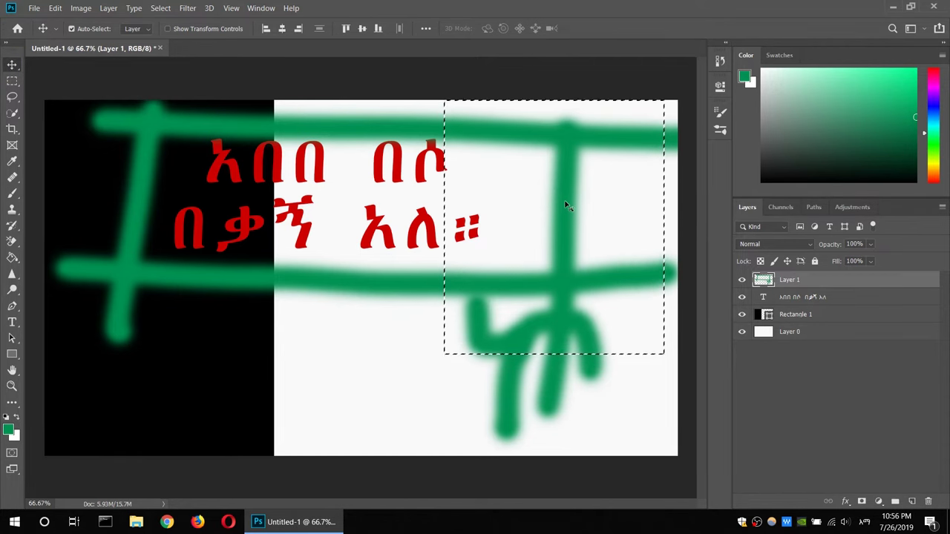
pyautogui.moveTo(563, 206)
pyautogui.mouseDown()
pyautogui.moveTo(428, 200)
pyautogui.moveTo(564, 258)
pyautogui.mouseUp()
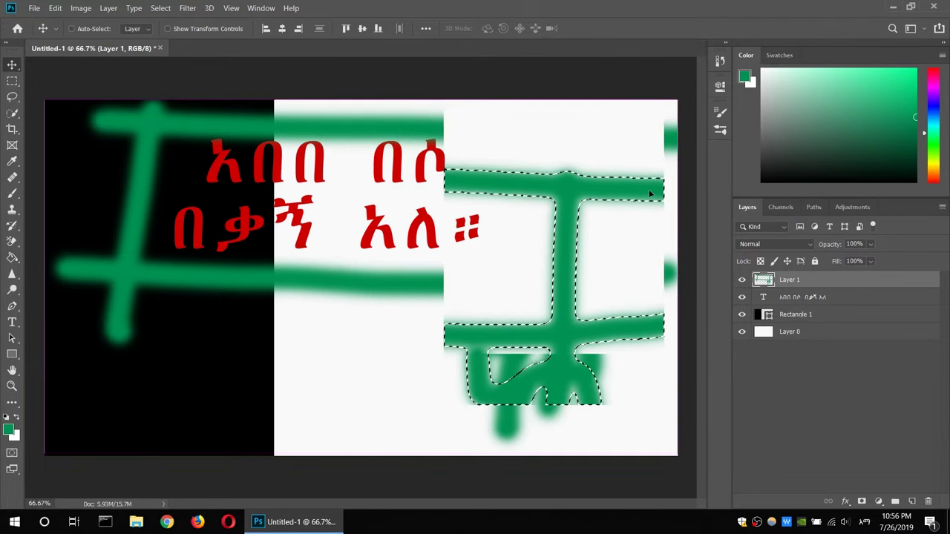
pyautogui.hotkey('ctrl', 'z')
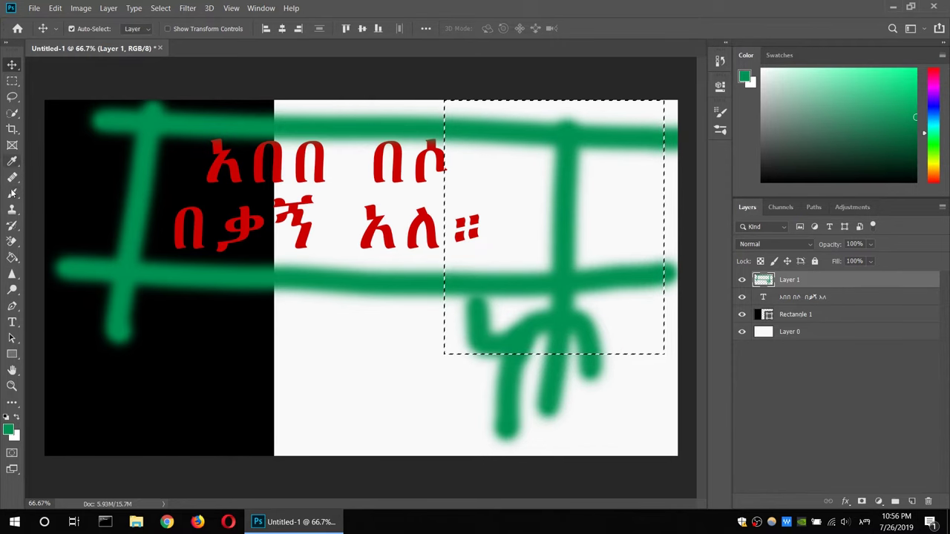
pyautogui.click(12, 193)
# Paint blue strokes inside the selection over the green bar, then undo the strokes
pyautogui.click(9, 430)
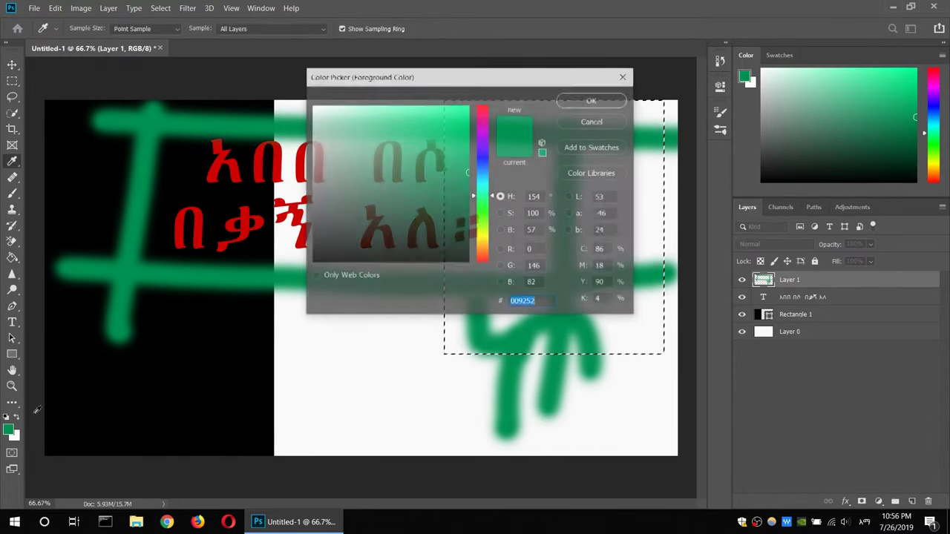
pyautogui.click(424, 220)
pyautogui.moveTo(424, 220)
pyautogui.mouseDown()
pyautogui.moveTo(483, 133)
pyautogui.moveTo(482, 159)
pyautogui.mouseUp()
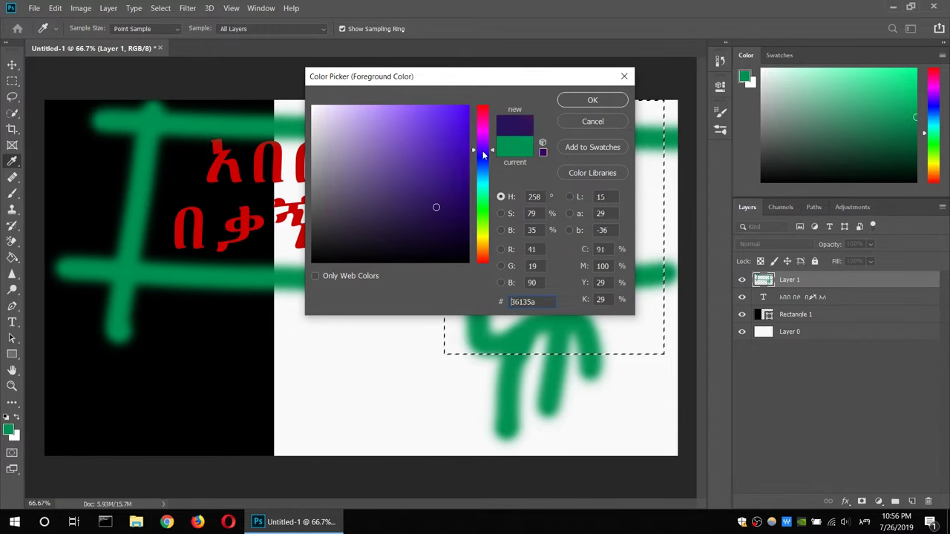
pyautogui.press('Return')
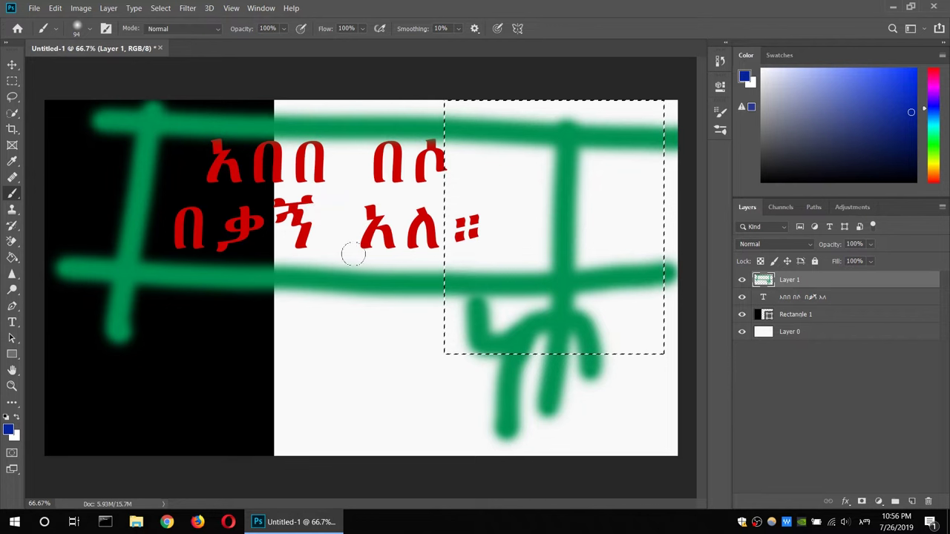
pyautogui.click(570, 128)
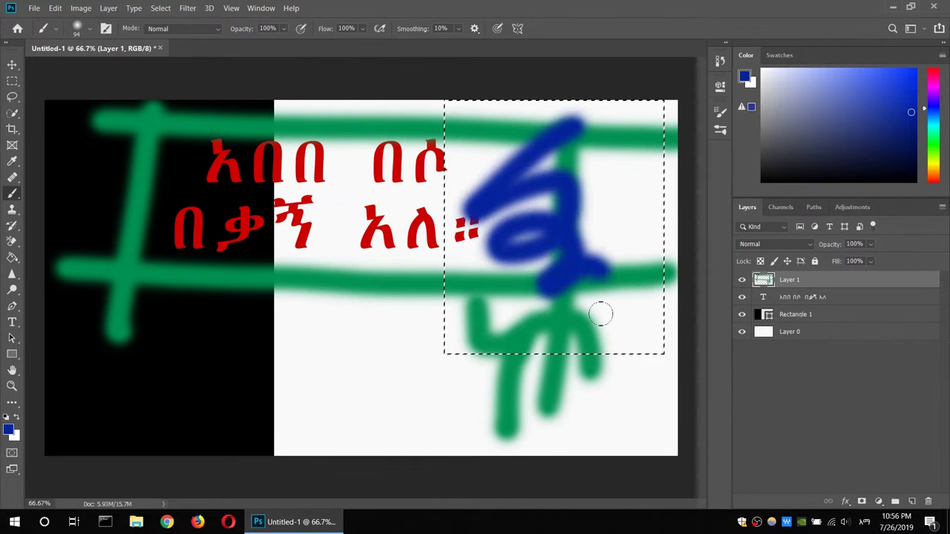
pyautogui.moveTo(572, 125); pyautogui.dragTo(630, 319)
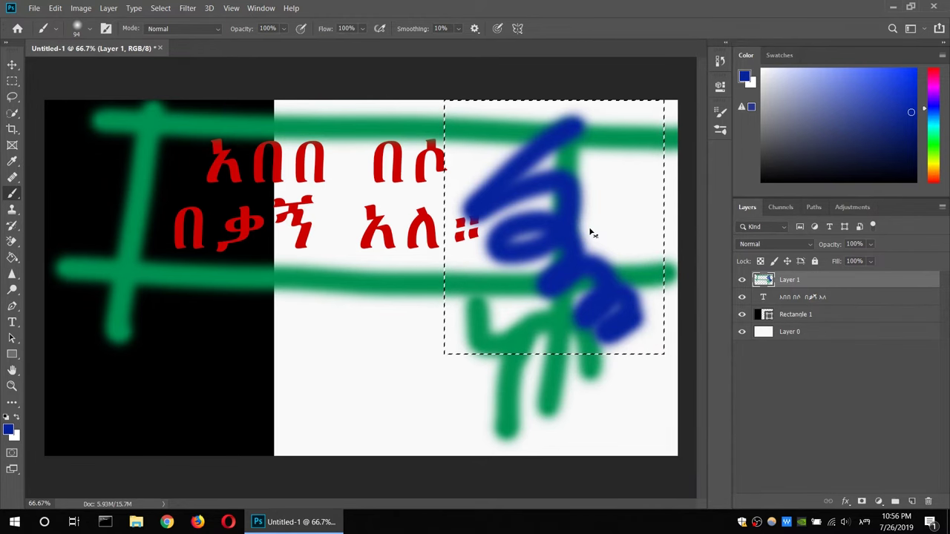
pyautogui.hotkey('ctrl', 'z')
pyautogui.hotkey('ctrl', 'z')
pyautogui.hotkey('ctrl', 'z')
pyautogui.hotkey('ctrl', 'z')
pyautogui.hotkey('ctrl', 'z')
pyautogui.hotkey('ctrl', 'z')
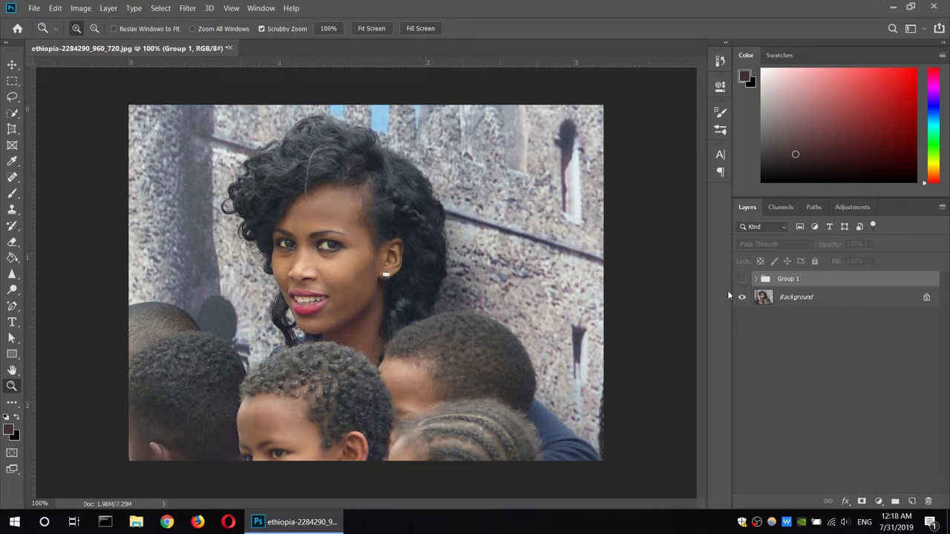
# Check Group 1's red lips, then close ethiopia-2284290_960_720.jpg unsaved and reopen it from Recent
pyautogui.click(741, 280)
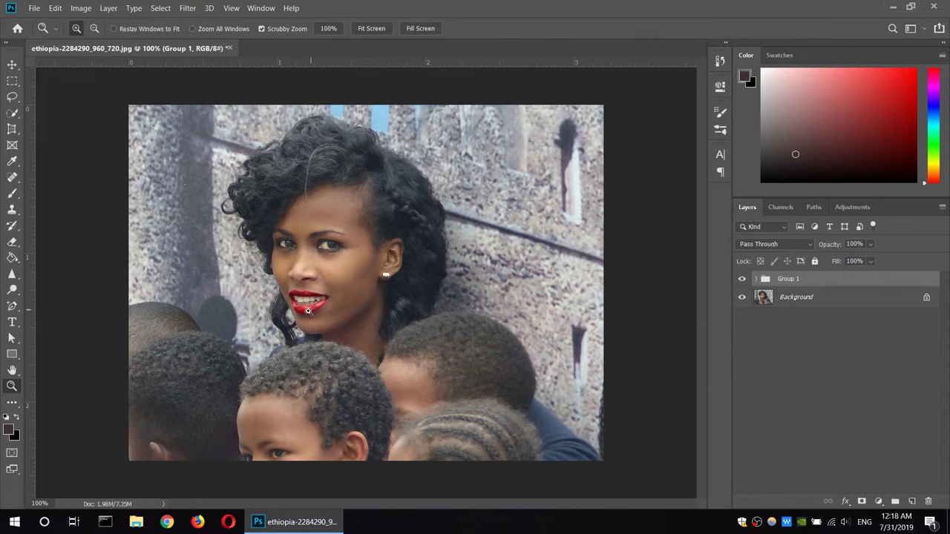
pyautogui.click(341, 315)
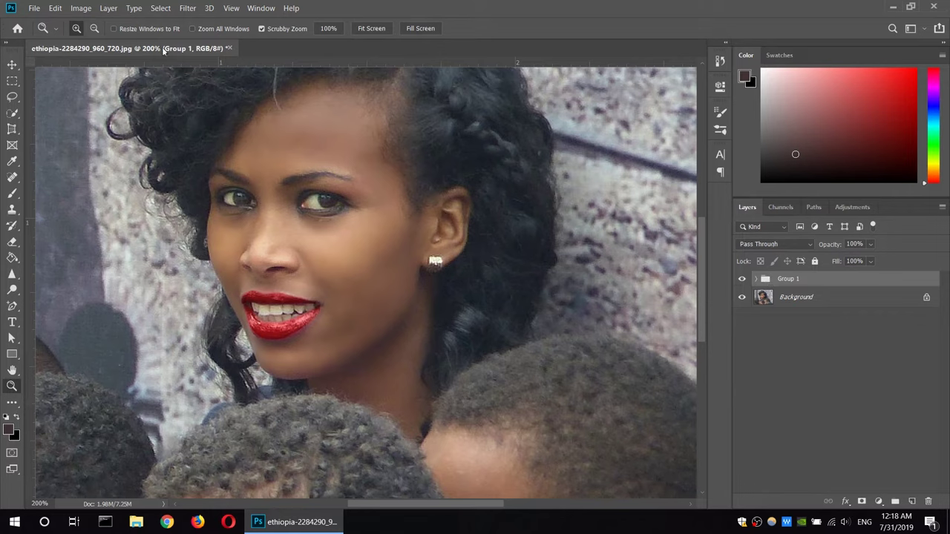
pyautogui.hotkey('ctrl', 'w')
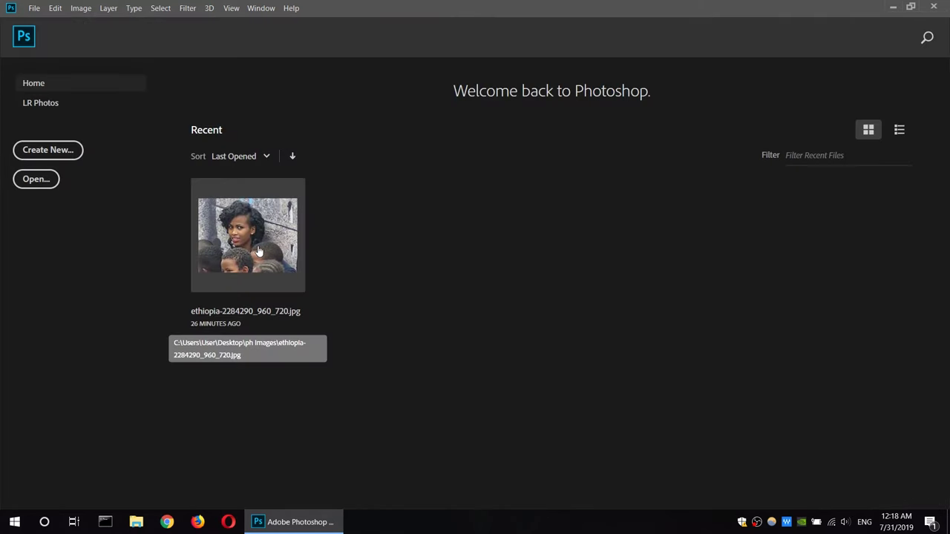
pyautogui.click(259, 253)
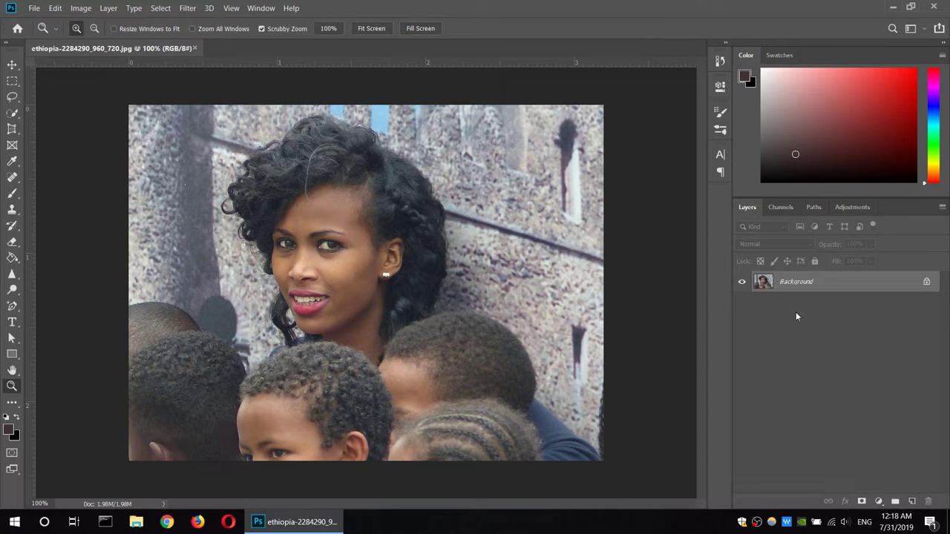
# Duplicate the Background layer twice, naming the copies low and high
pyautogui.rightClick(805, 286)
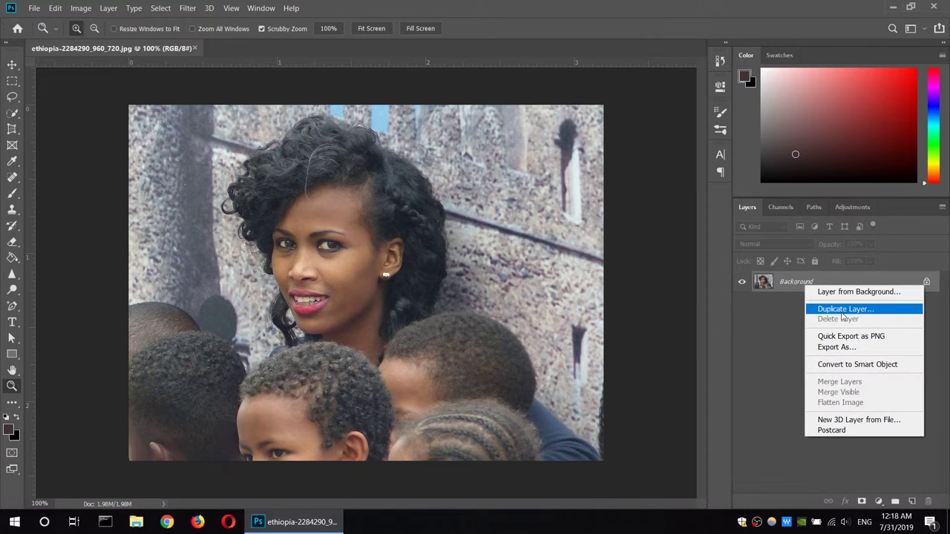
pyautogui.click(842, 310)
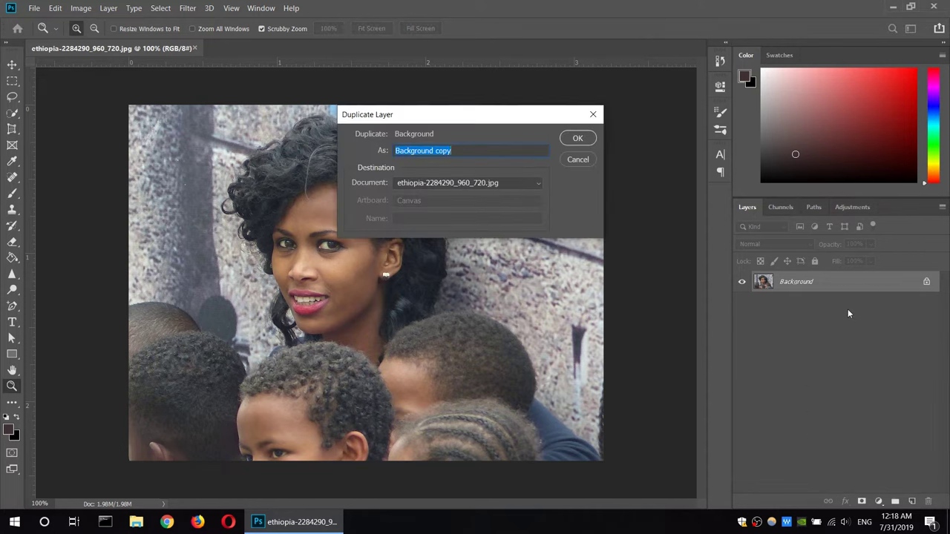
pyautogui.write('low')
pyautogui.press('Return')
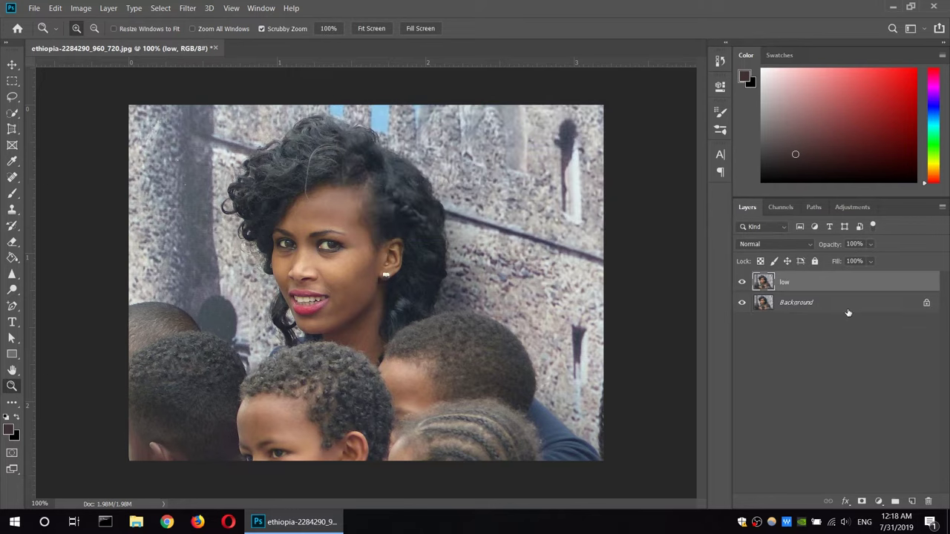
pyautogui.rightClick(832, 310)
pyautogui.click(849, 333)
pyautogui.write('high')
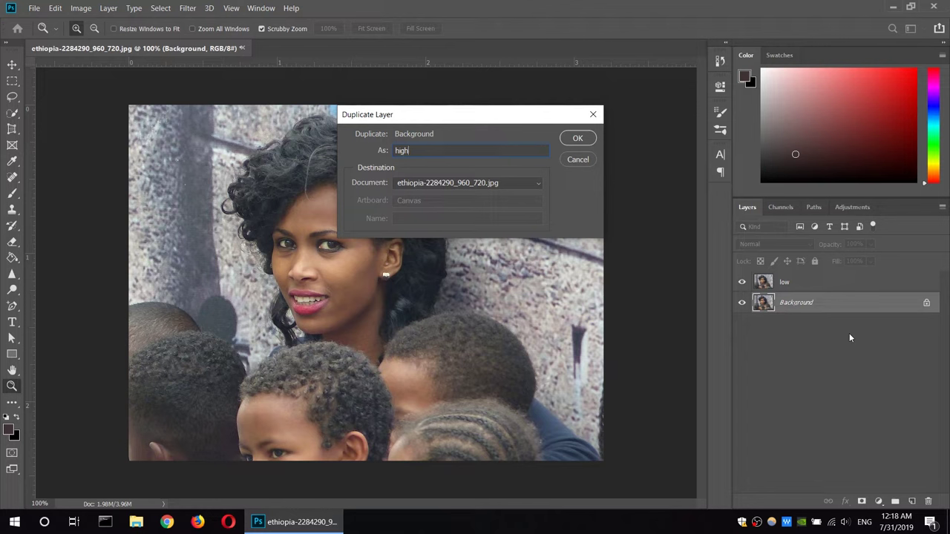
pyautogui.press('Return')
# Move low below high in the layer stack and hide the high layer
pyautogui.moveTo(783, 283); pyautogui.dragTo(804, 295)
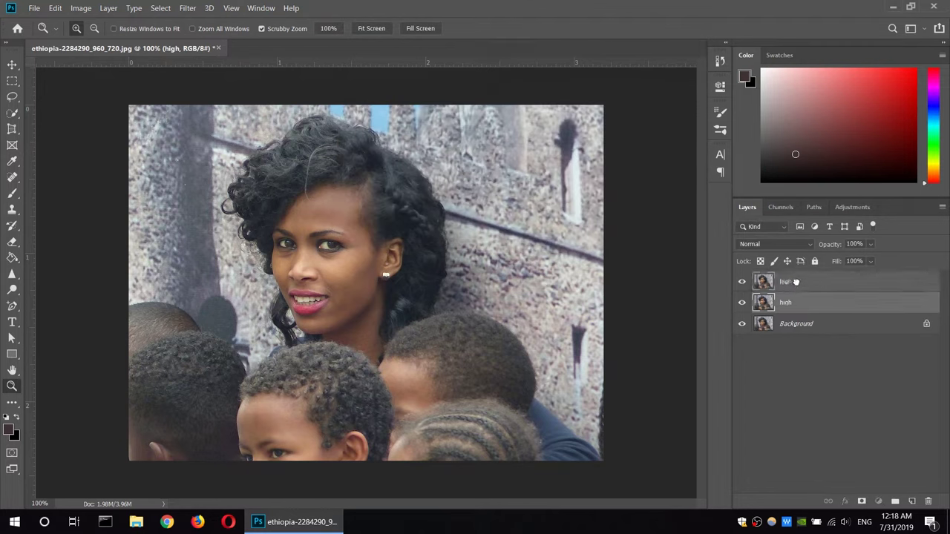
pyautogui.moveTo(804, 295); pyautogui.dragTo(806, 280)
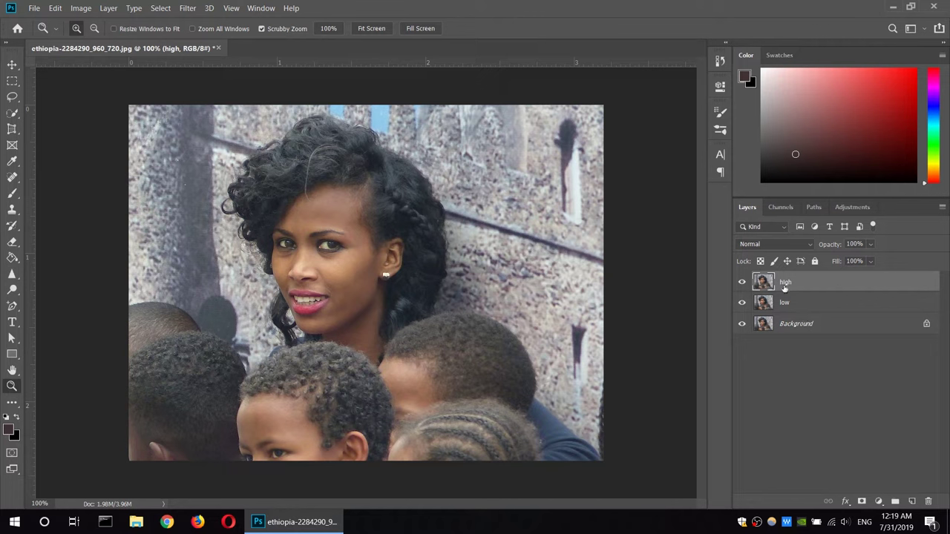
pyautogui.click(742, 282)
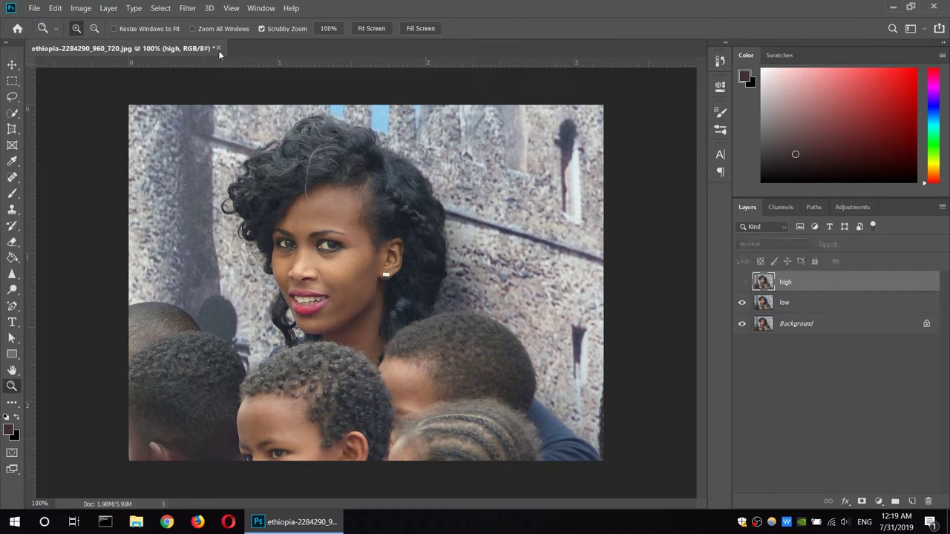
# Apply a 2.6-pixel Gaussian Blur to the low layer
pyautogui.click(811, 303)
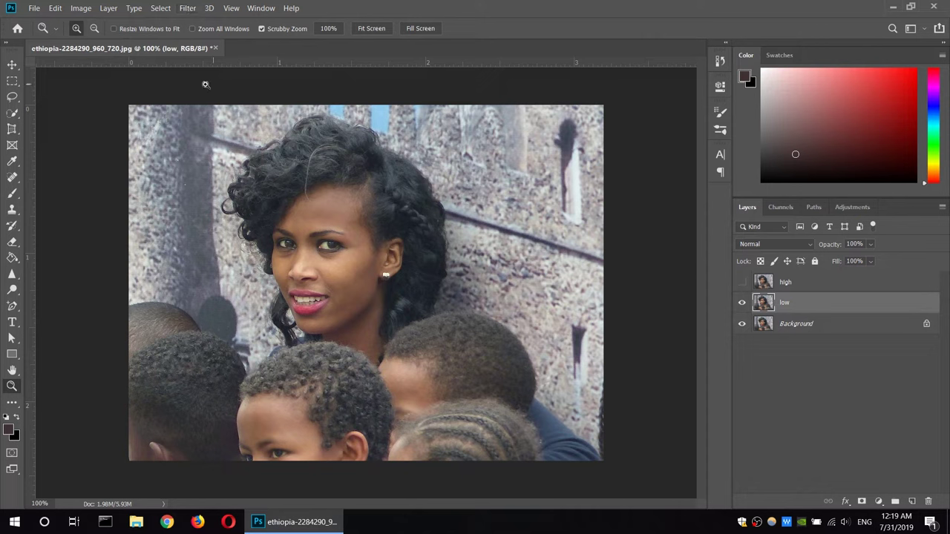
pyautogui.click(189, 11)
pyautogui.moveTo(252, 139)
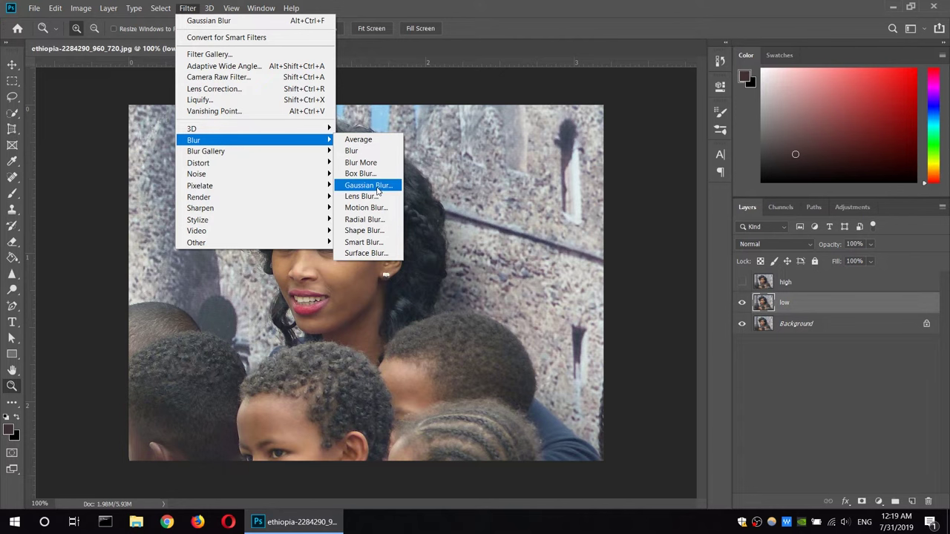
pyautogui.click(369, 185)
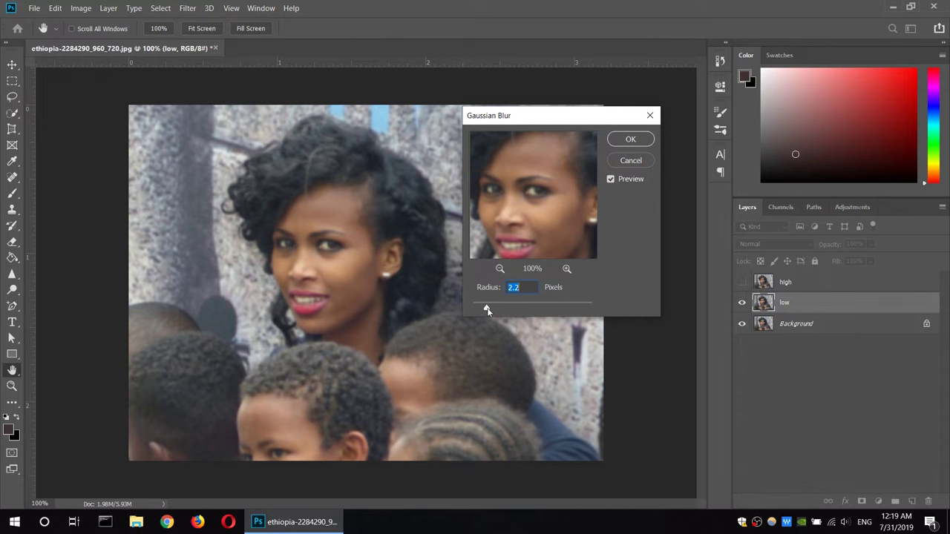
pyautogui.moveTo(487, 310); pyautogui.dragTo(494, 308)
pyautogui.moveTo(495, 308); pyautogui.dragTo(488, 308)
pyautogui.click(630, 141)
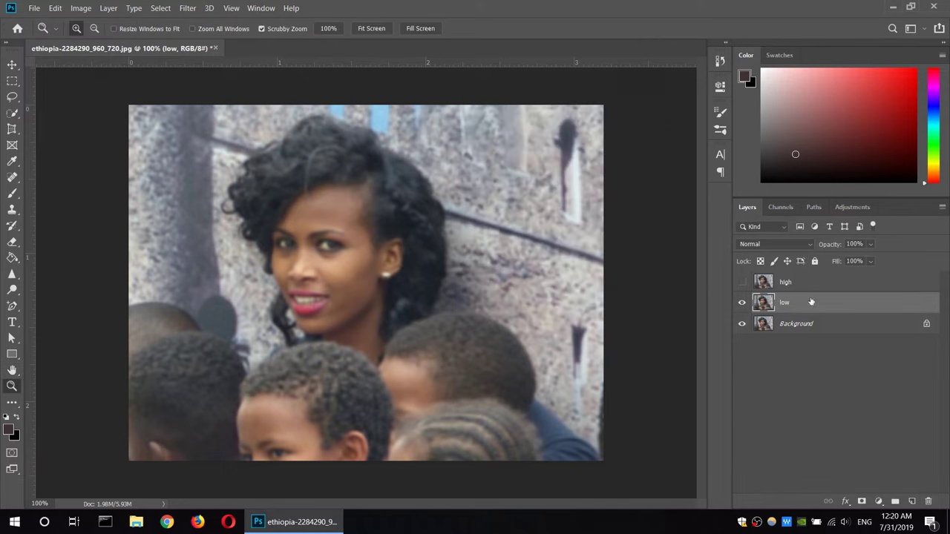
# Use Apply Image on high to Subtract the low layer at Scale 2, Offset 128
pyautogui.click(816, 283)
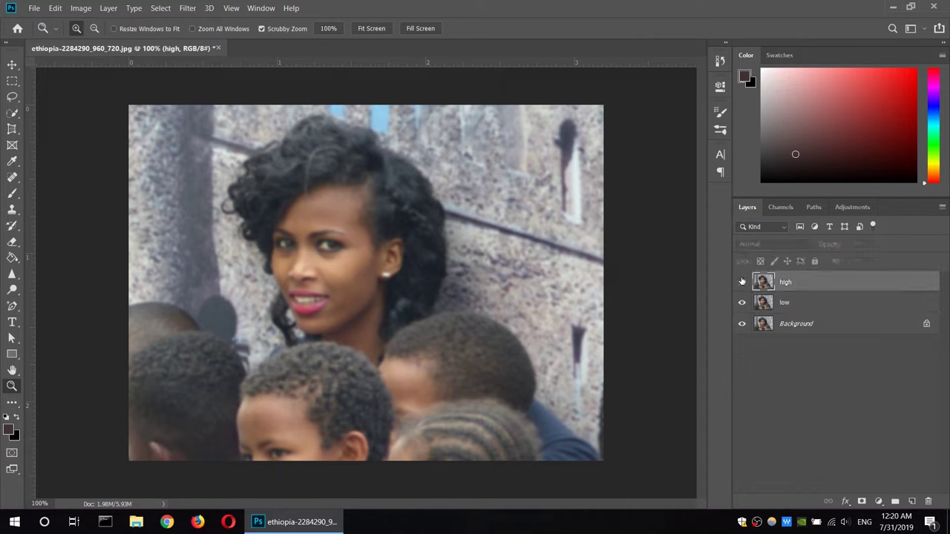
pyautogui.click(742, 281)
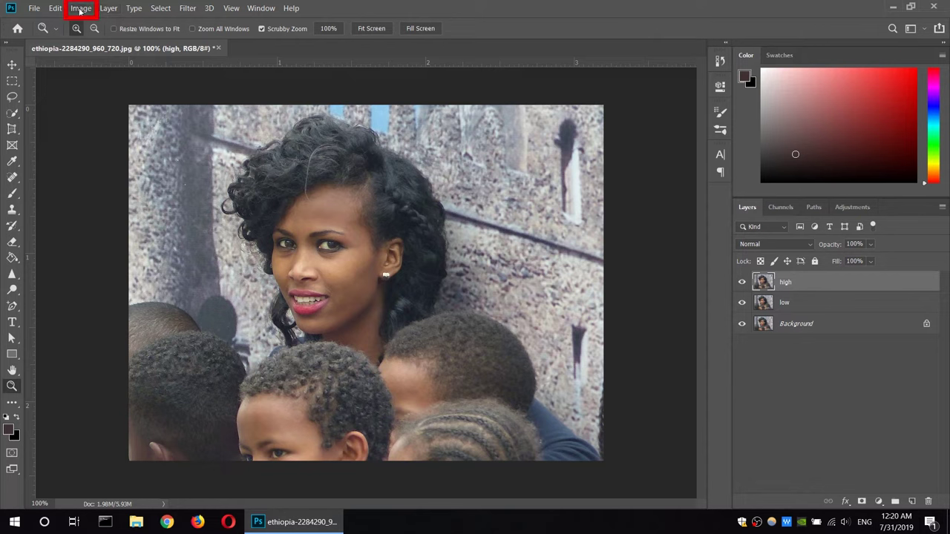
pyautogui.click(80, 9)
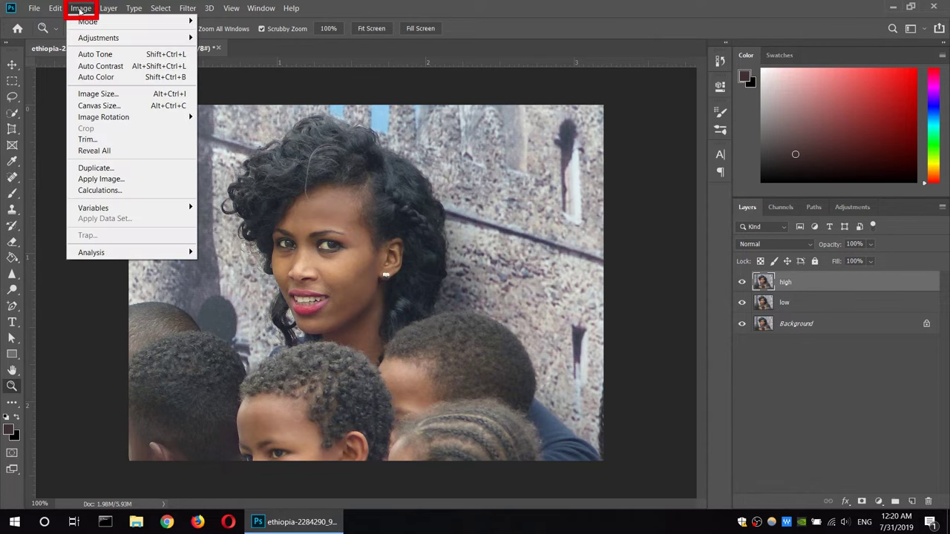
pyautogui.click(126, 178)
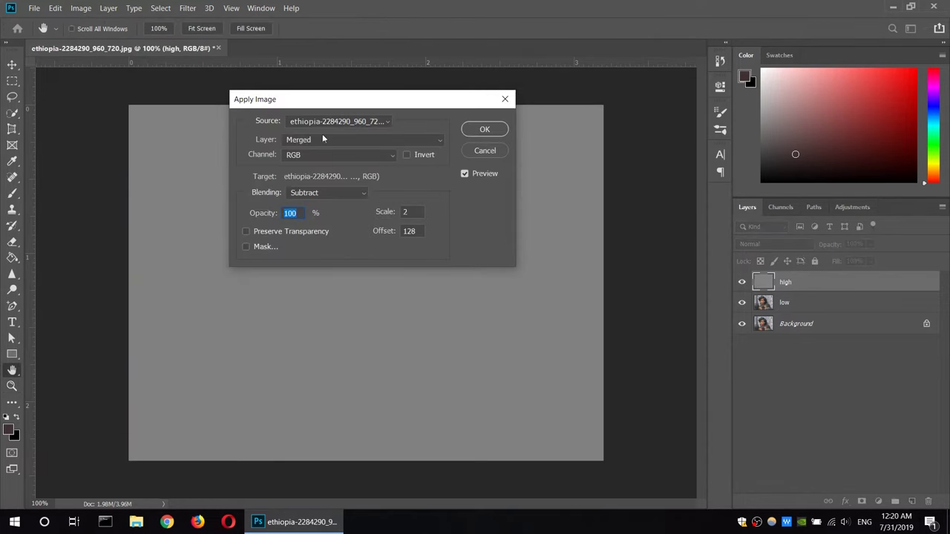
pyautogui.click(414, 141)
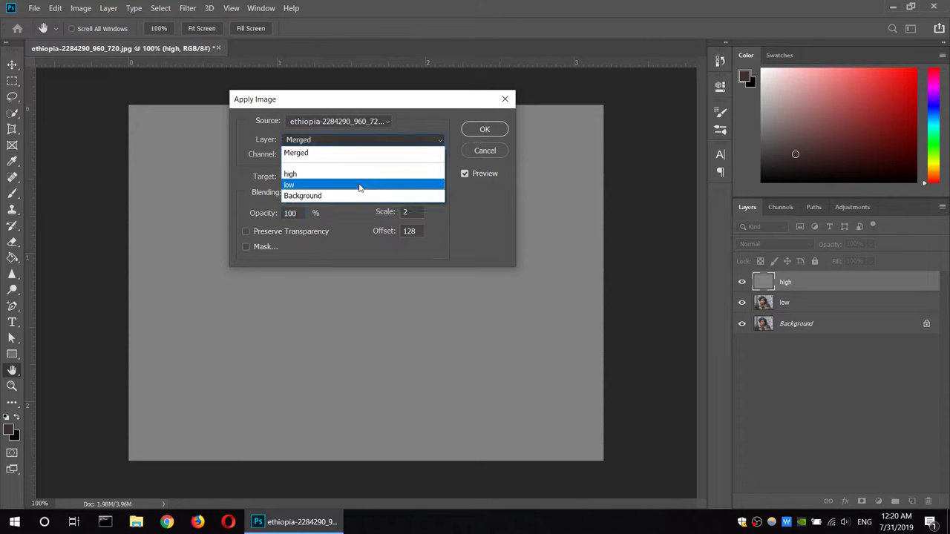
pyautogui.click(359, 186)
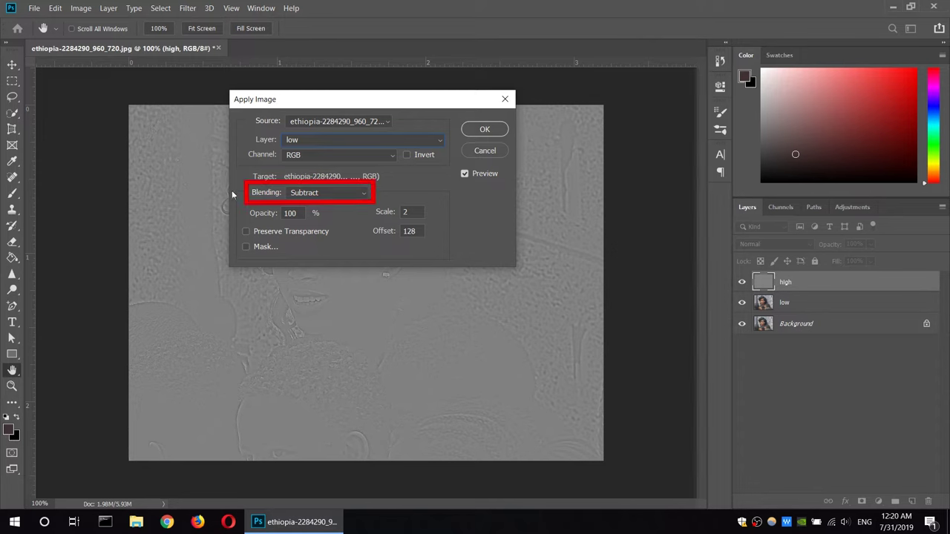
pyautogui.click(335, 195)
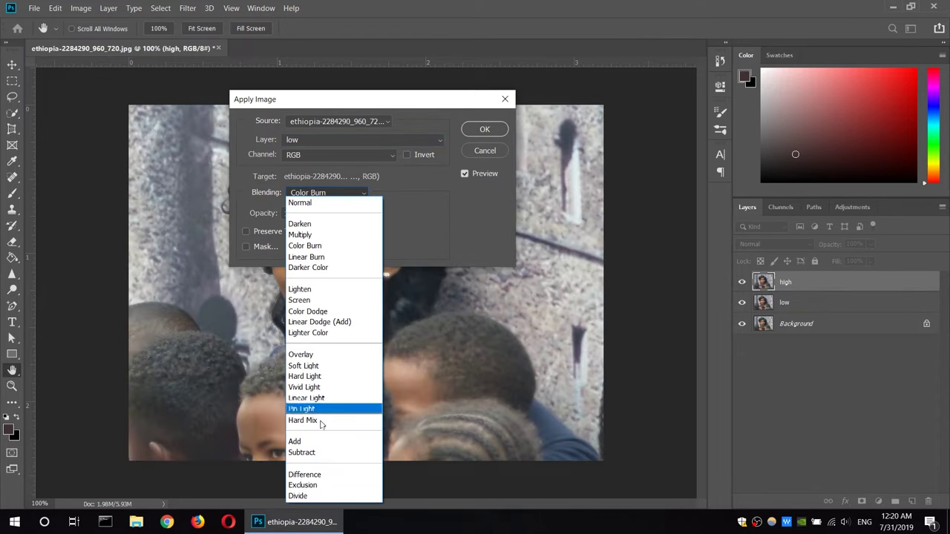
pyautogui.click(319, 452)
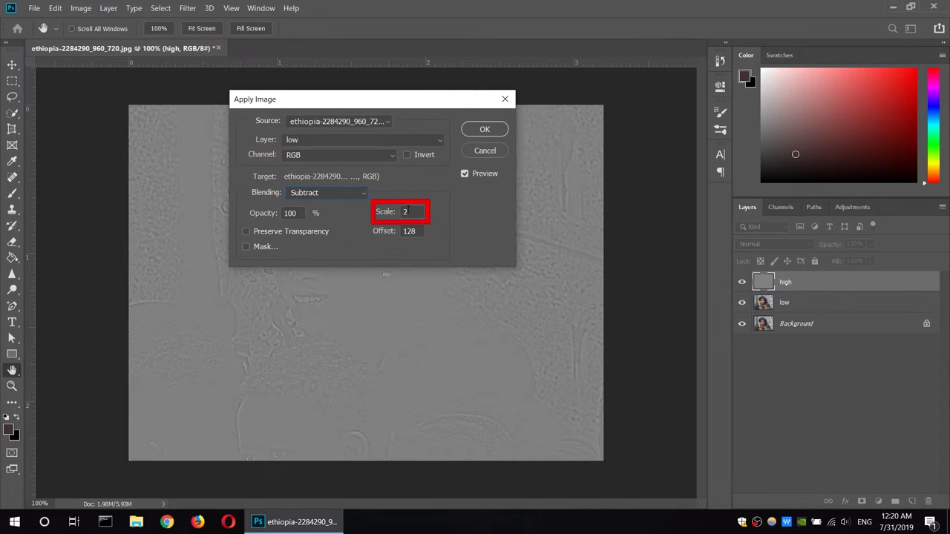
pyautogui.doubleClick(406, 212)
pyautogui.doubleClick(409, 231)
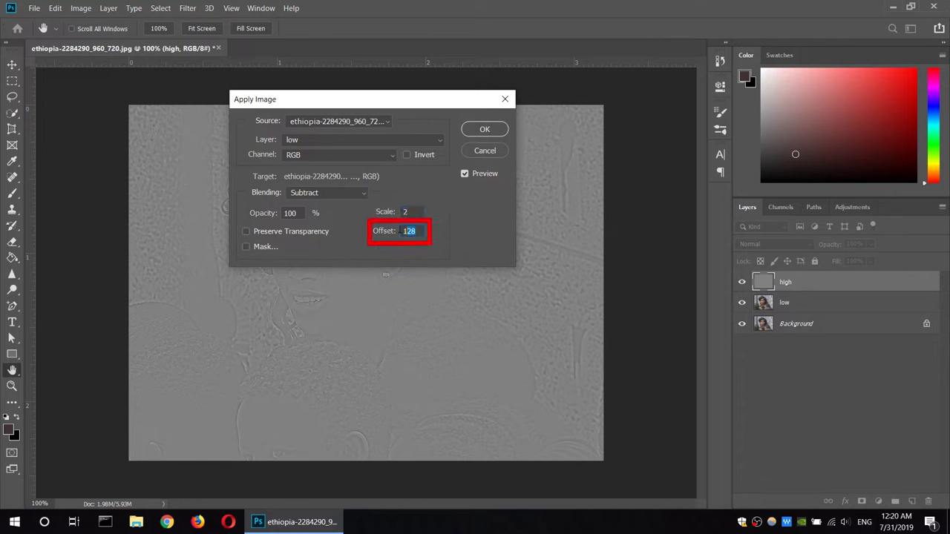
pyautogui.click(484, 129)
pyautogui.press('z')
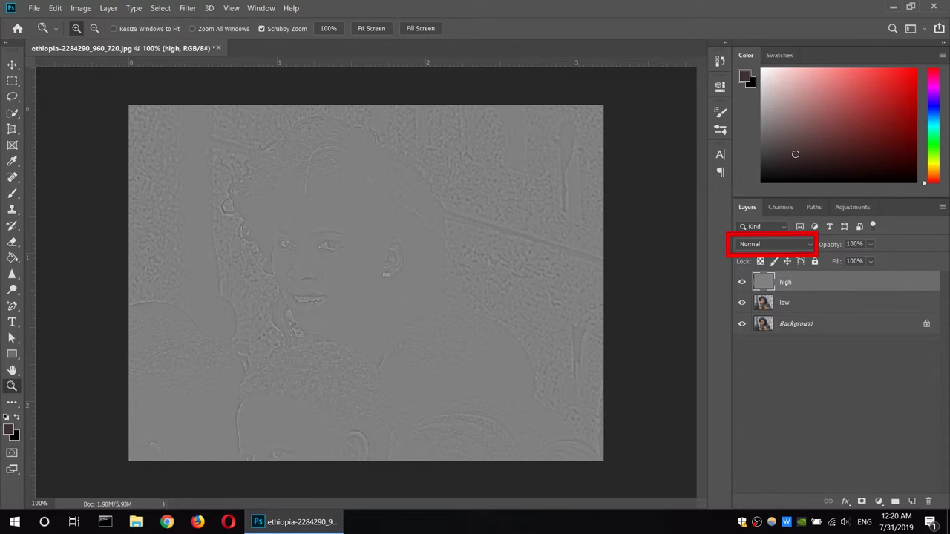
# Set the high layer's blend mode to Linear Light and zoom in on the woman's face
pyautogui.click(809, 248)
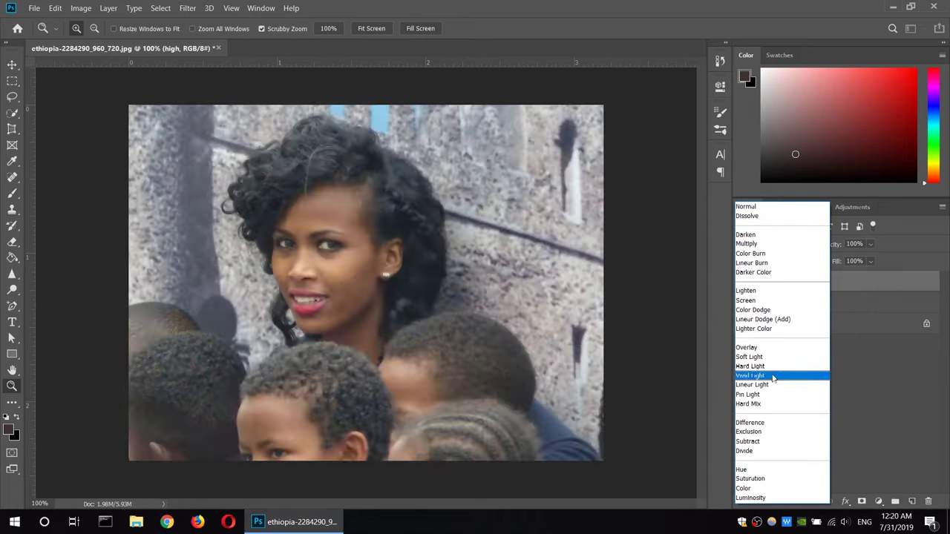
pyautogui.click(768, 385)
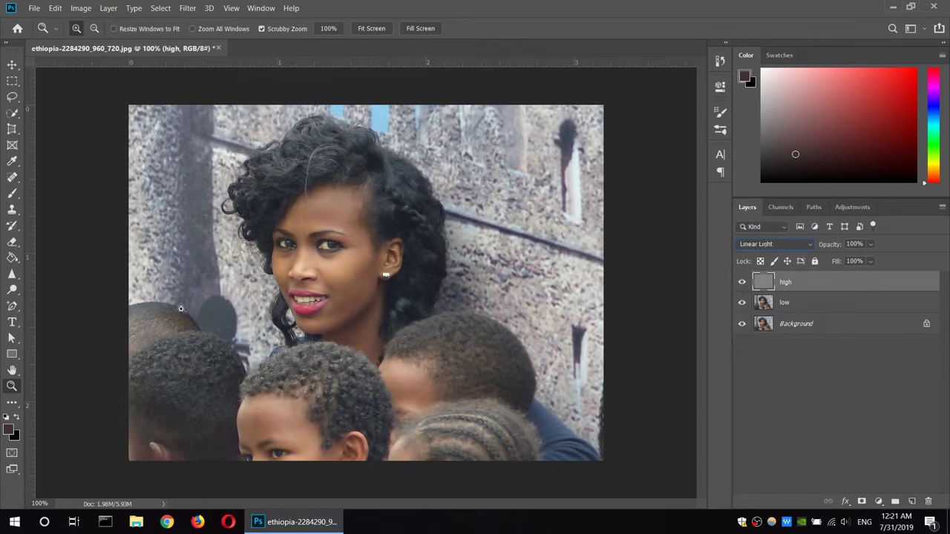
pyautogui.click(311, 280)
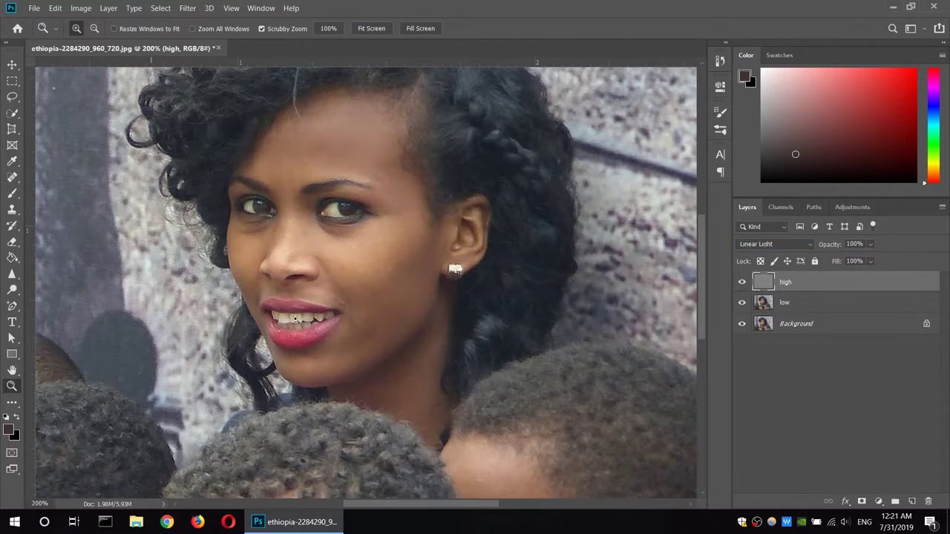
pyautogui.moveTo(350, 253)
pyautogui.mouseDown()
pyautogui.moveTo(346, 310)
pyautogui.moveTo(359, 331)
pyautogui.mouseUp()
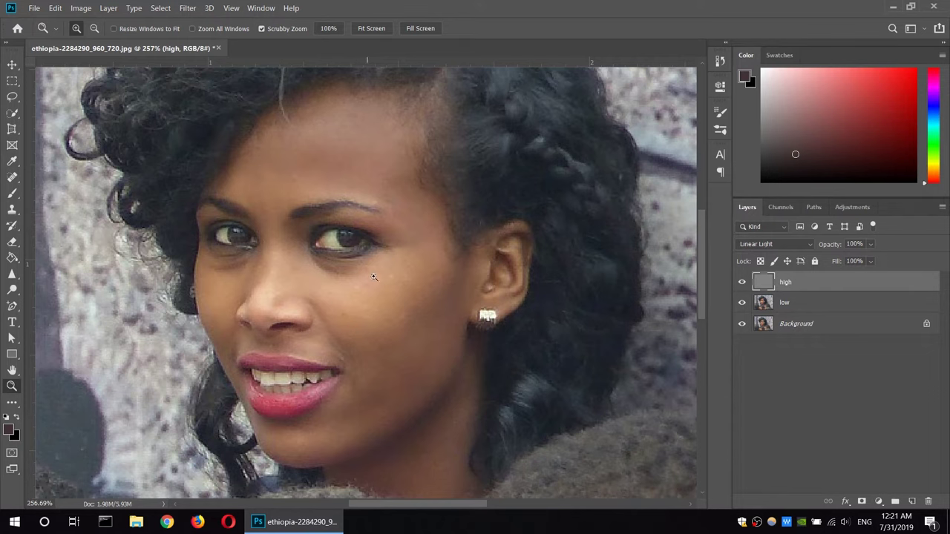
pyautogui.moveTo(386, 331)
pyautogui.mouseDown()
pyautogui.moveTo(377, 297)
pyautogui.moveTo(378, 313)
pyautogui.mouseUp()
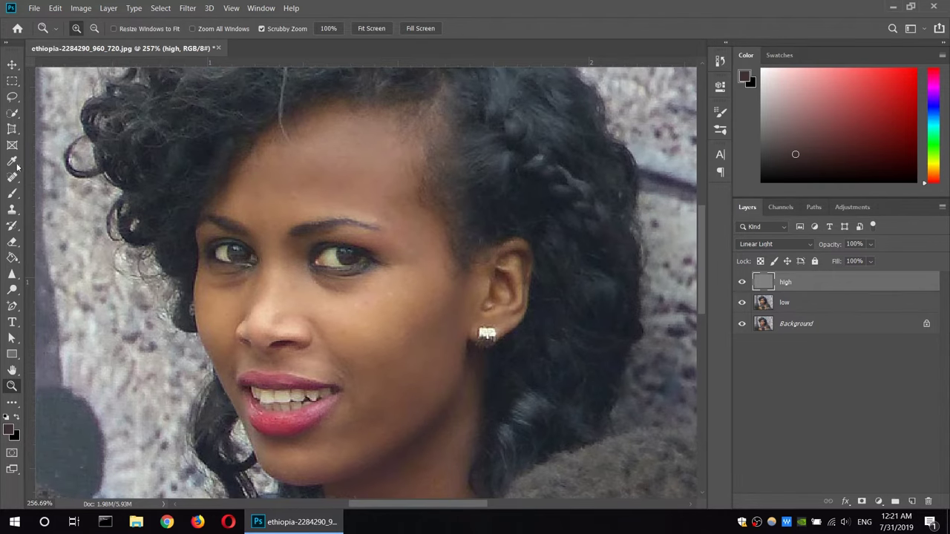
pyautogui.click(12, 96)
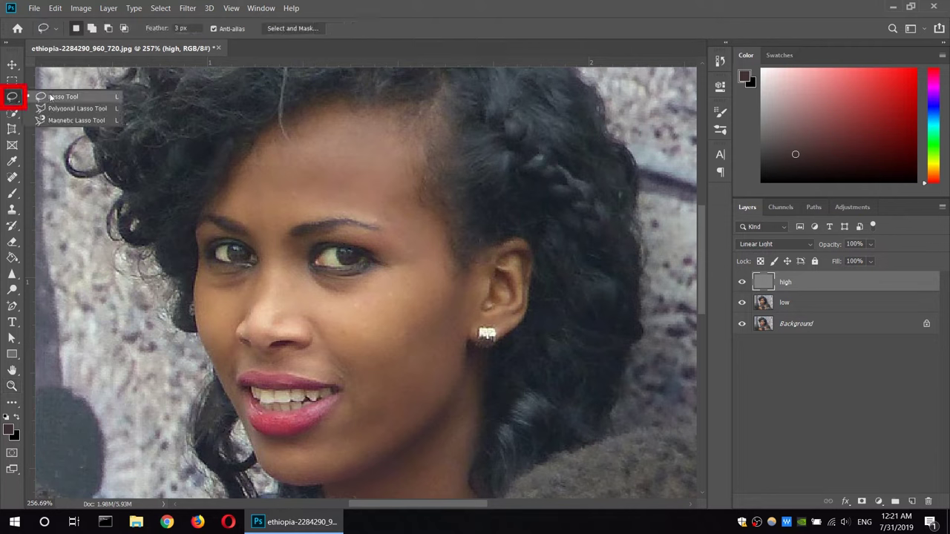
# Lasso around the woman's forehead, leave Gaussian Blur unapplied, and make low the active layer
pyautogui.click(51, 96)
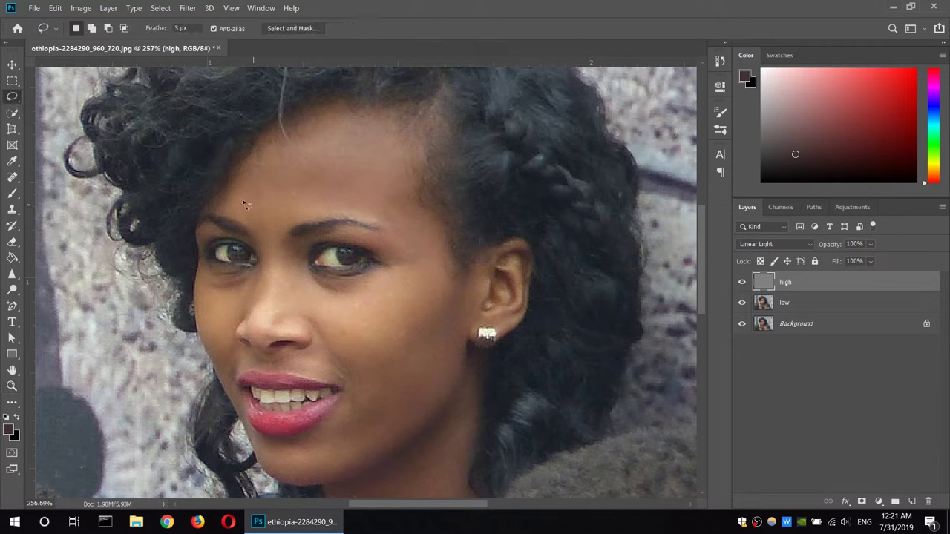
pyautogui.moveTo(217, 205); pyautogui.dragTo(293, 149)
pyautogui.moveTo(352, 140)
pyautogui.mouseDown()
pyautogui.moveTo(384, 149)
pyautogui.moveTo(414, 232)
pyautogui.moveTo(364, 218)
pyautogui.moveTo(264, 231)
pyautogui.moveTo(217, 206)
pyautogui.mouseUp()
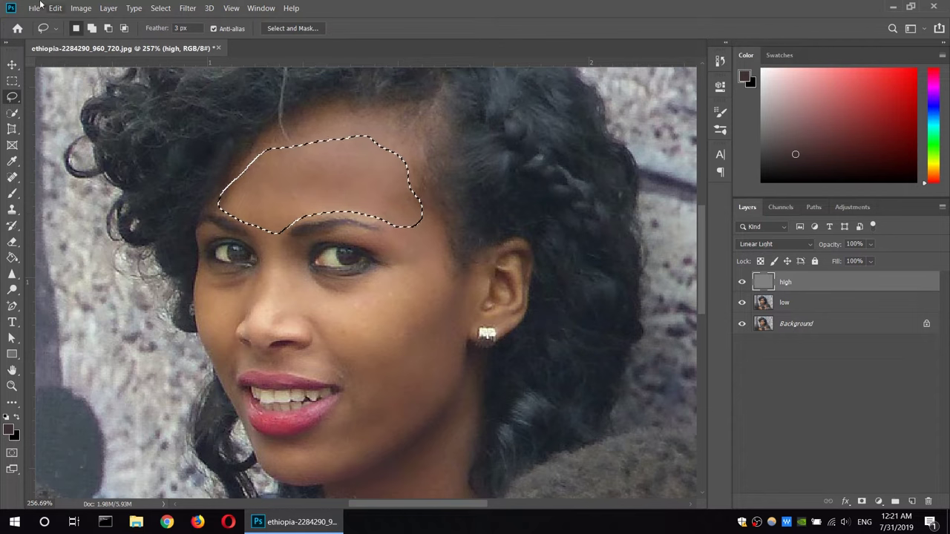
pyautogui.click(187, 8)
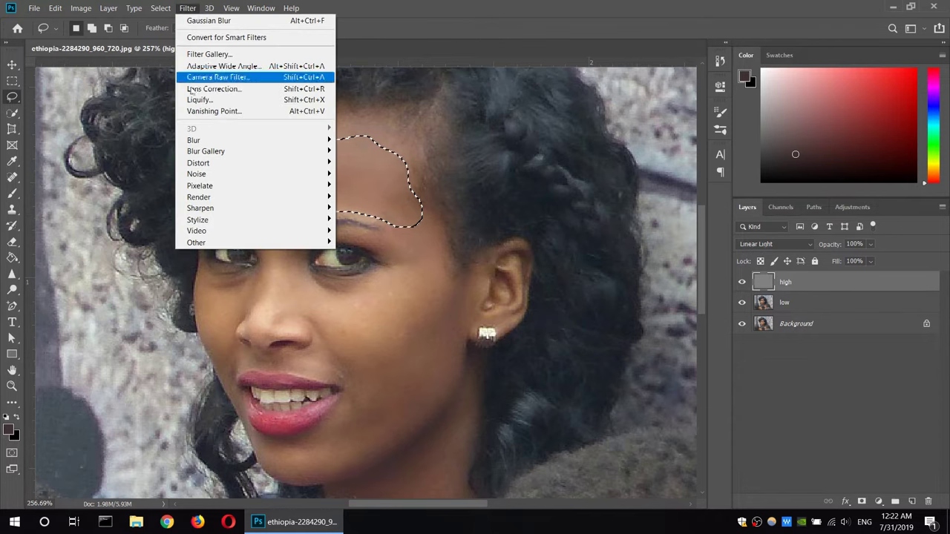
pyautogui.moveTo(194, 140)
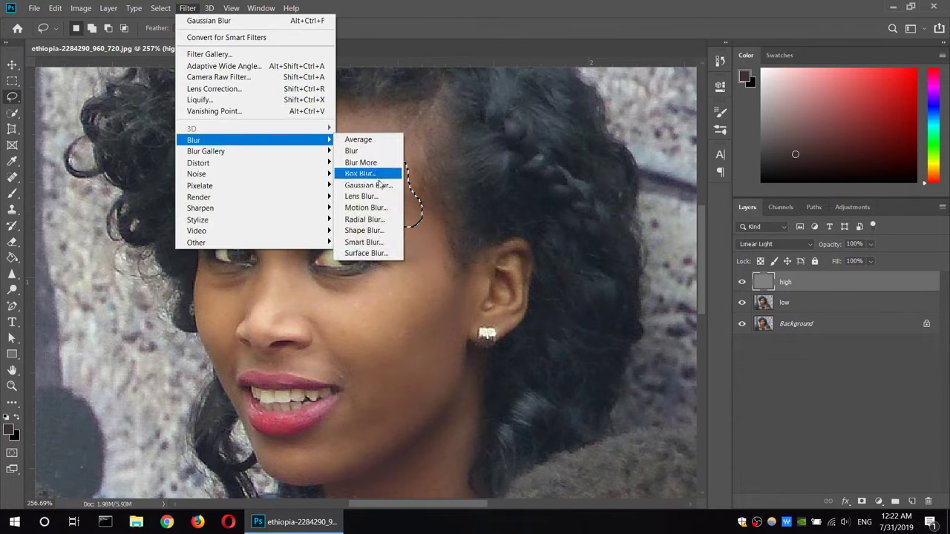
pyautogui.click(376, 186)
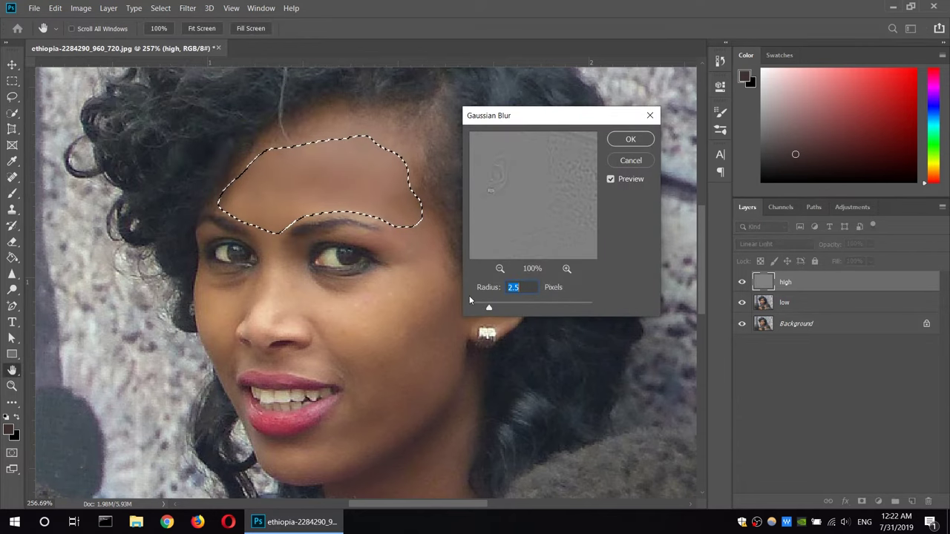
pyautogui.click(631, 160)
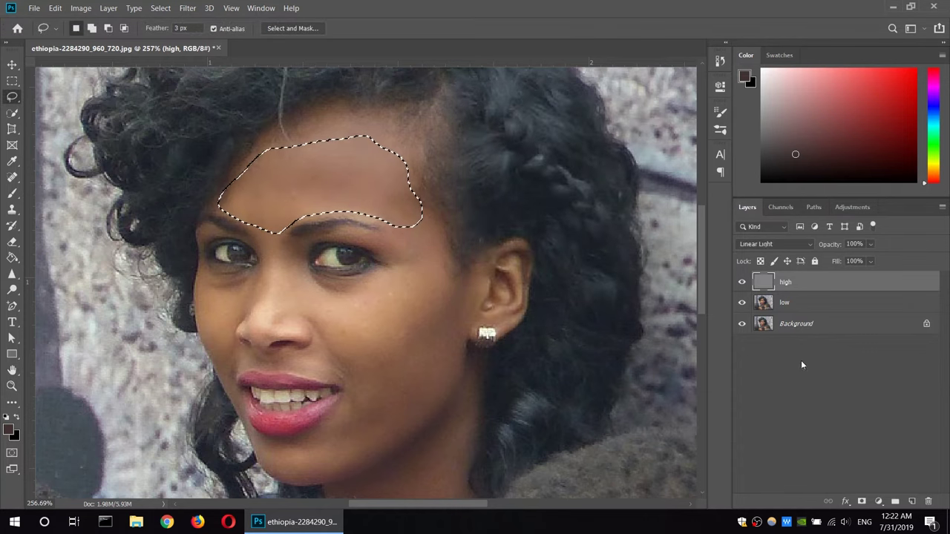
pyautogui.click(786, 303)
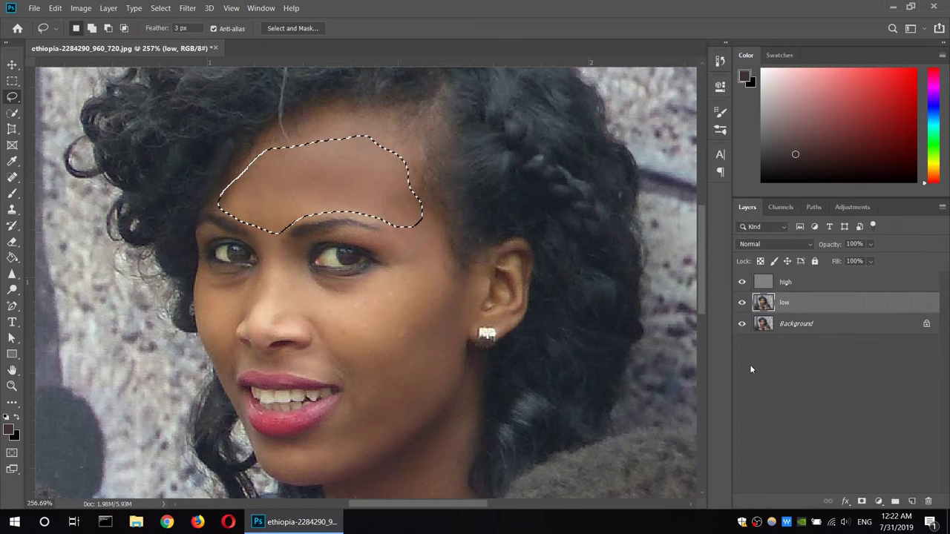
# Blur the forehead selection on low with a 6.2-pixel Gaussian Blur, then deselect
pyautogui.hotkey('alt', ']')
pyautogui.hotkey('alt', '[')
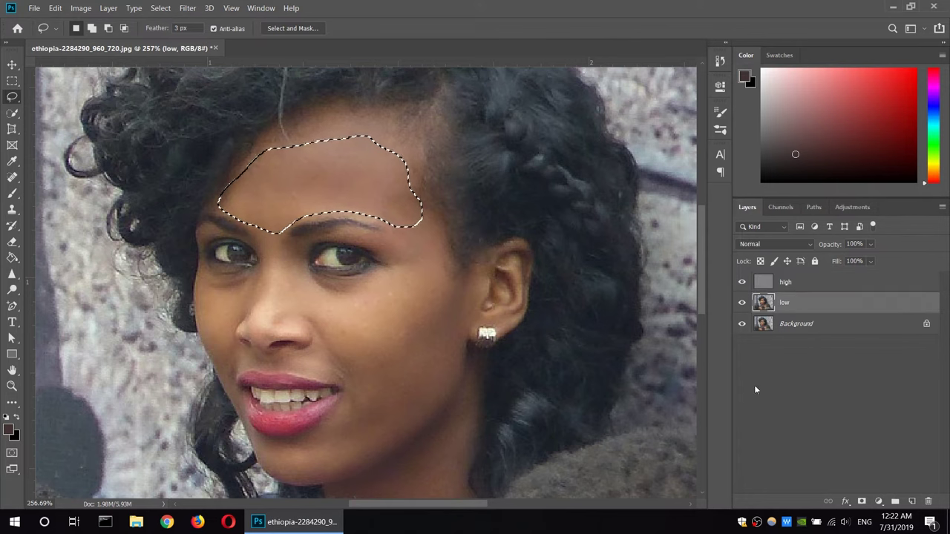
pyautogui.click(187, 9)
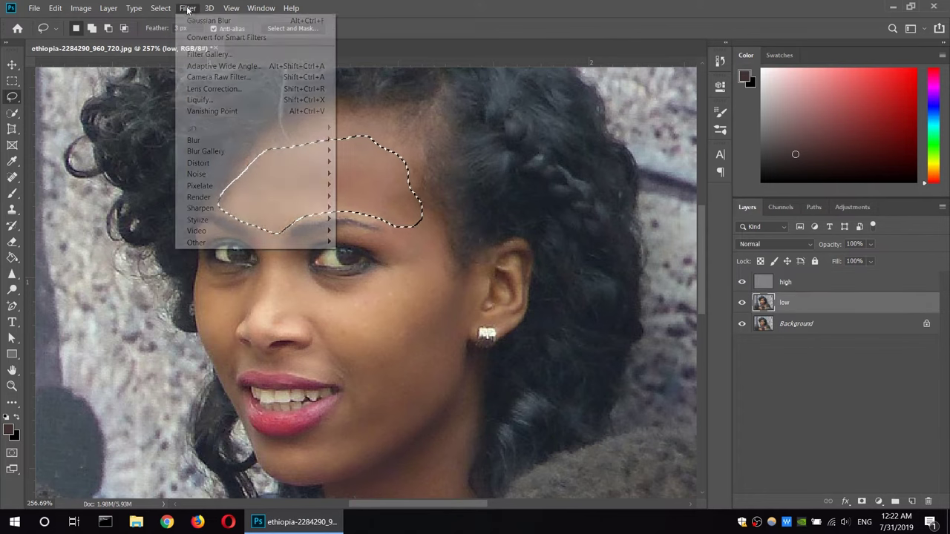
pyautogui.moveTo(222, 139)
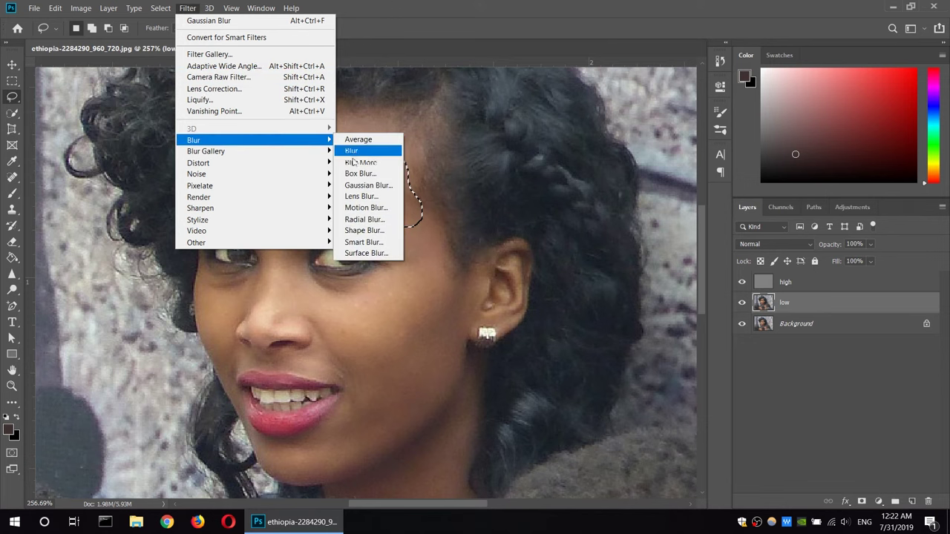
pyautogui.click(368, 185)
pyautogui.moveTo(532, 186); pyautogui.dragTo(529, 197)
pyautogui.moveTo(494, 311); pyautogui.dragTo(509, 311)
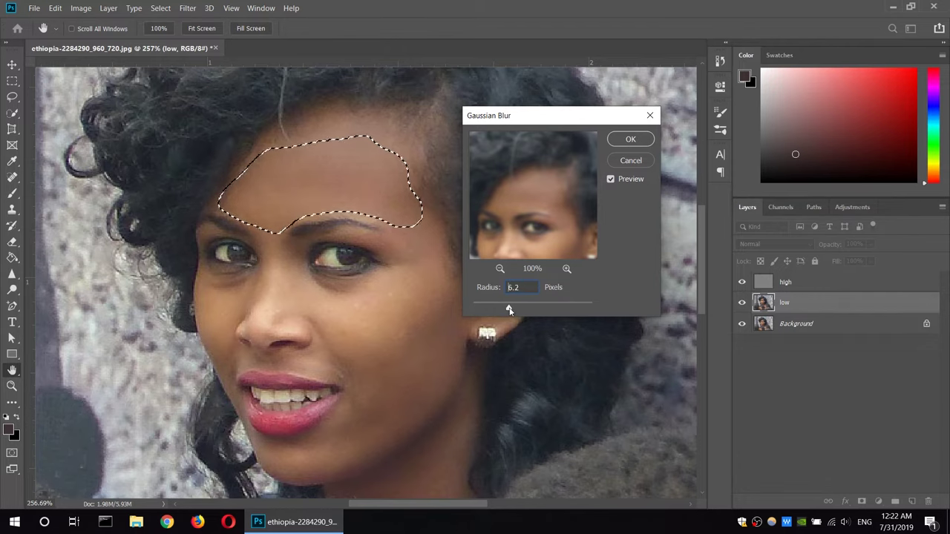
pyautogui.click(628, 140)
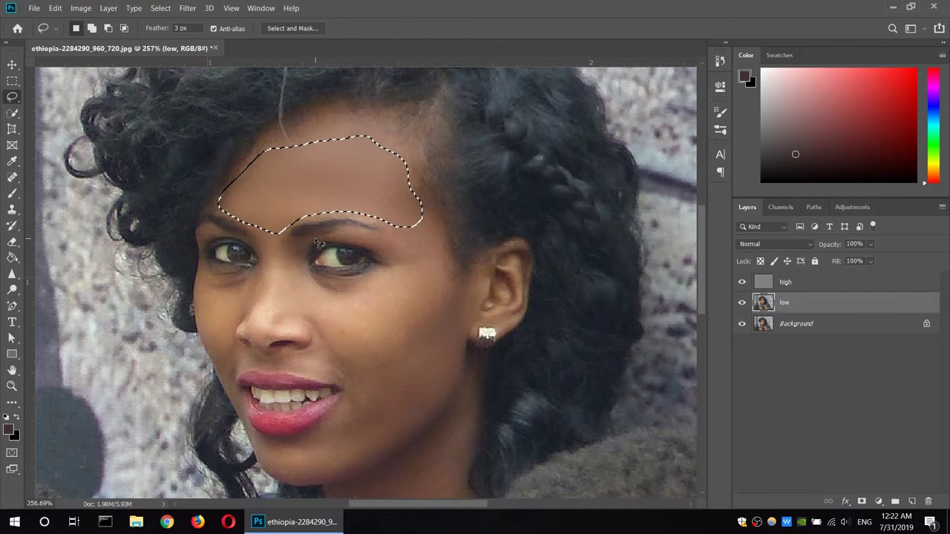
pyautogui.hotkey('ctrl', 'd')
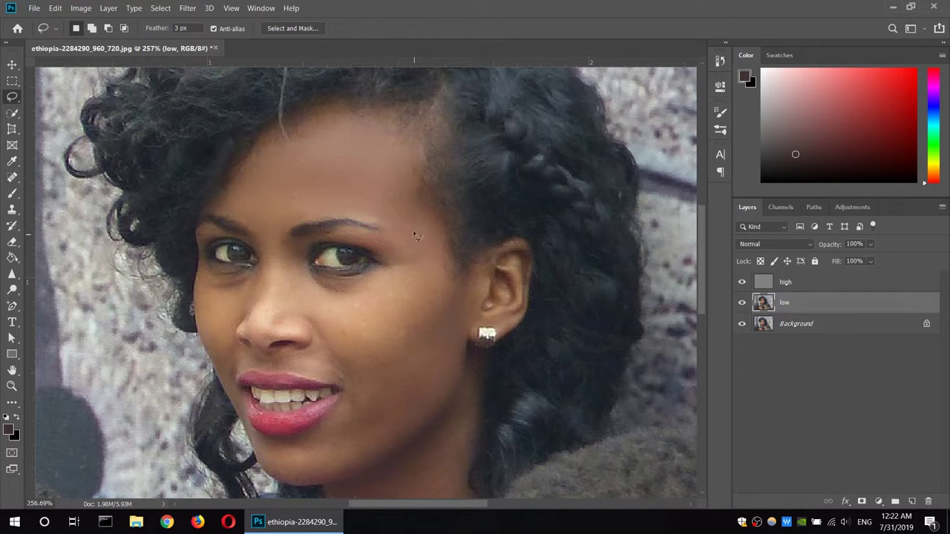
# Lasso each cheek in turn and apply the same 6.2-pixel Gaussian Blur, deselecting after each
pyautogui.moveTo(399, 232); pyautogui.dragTo(429, 228)
pyautogui.moveTo(458, 284)
pyautogui.mouseDown()
pyautogui.moveTo(466, 347)
pyautogui.moveTo(327, 442)
pyautogui.moveTo(352, 392)
pyautogui.moveTo(334, 301)
pyautogui.moveTo(374, 305)
pyautogui.moveTo(399, 273)
pyautogui.moveTo(404, 238)
pyautogui.moveTo(393, 235)
pyautogui.mouseUp()
pyautogui.click(187, 9)
pyautogui.moveTo(222, 140)
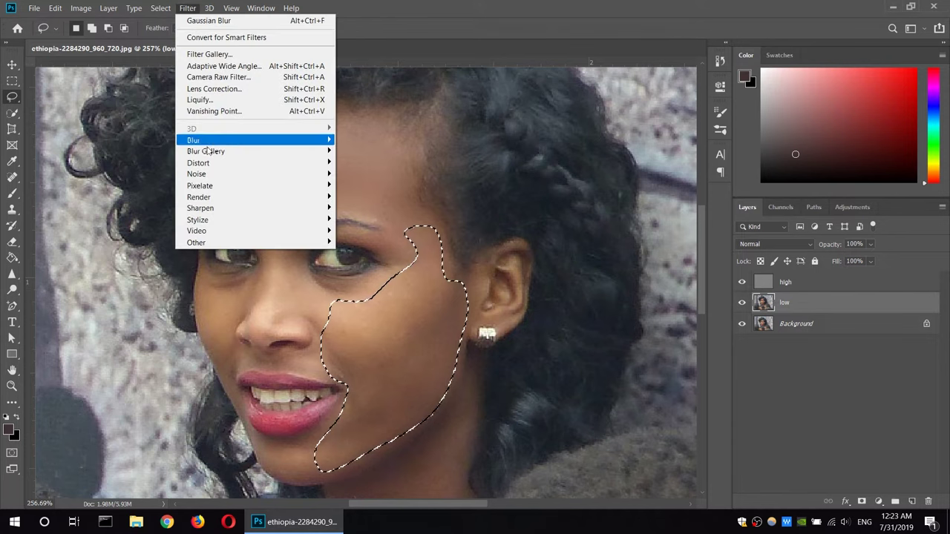
pyautogui.click(368, 185)
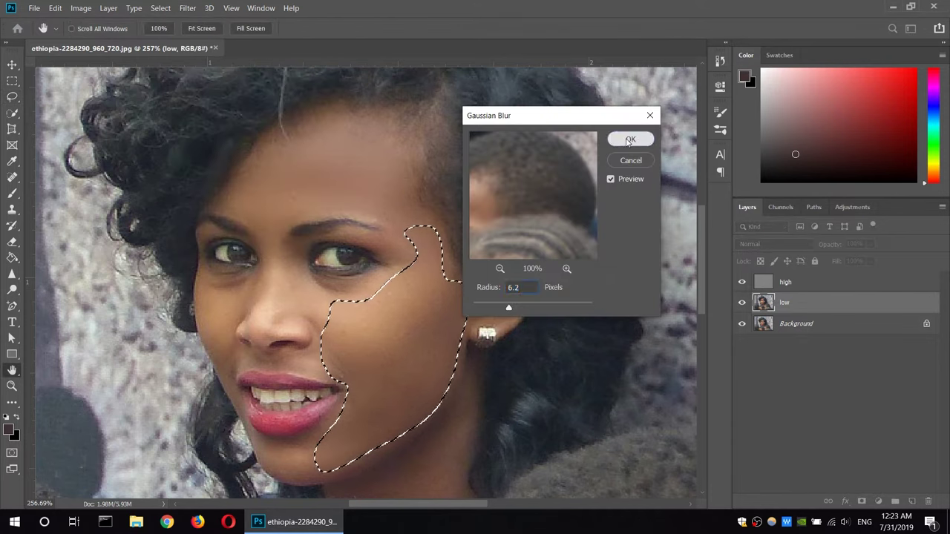
pyautogui.click(631, 140)
pyautogui.hotkey('ctrl', 'd')
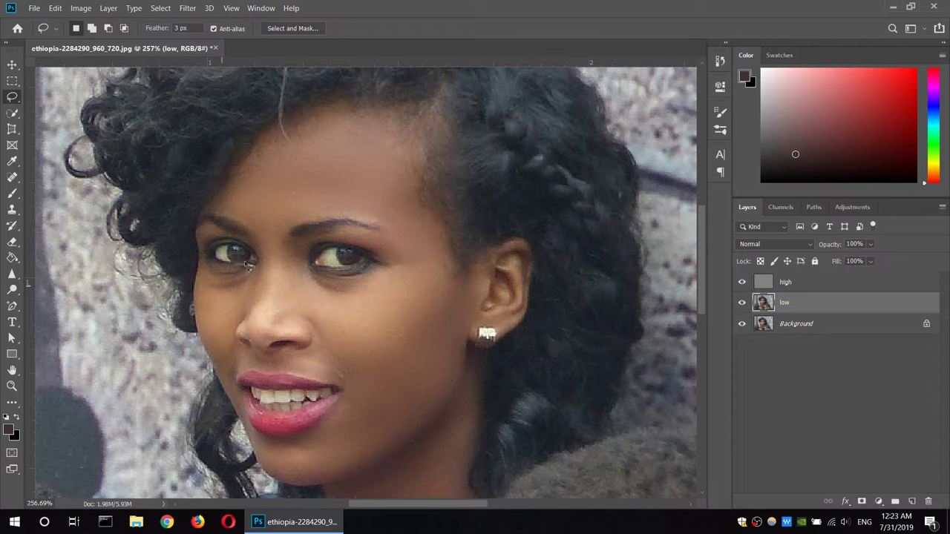
pyautogui.moveTo(231, 299)
pyautogui.mouseDown()
pyautogui.moveTo(232, 355)
pyautogui.moveTo(256, 358)
pyautogui.moveTo(239, 405)
pyautogui.moveTo(199, 289)
pyautogui.mouseUp()
pyautogui.click(187, 8)
pyautogui.moveTo(223, 139)
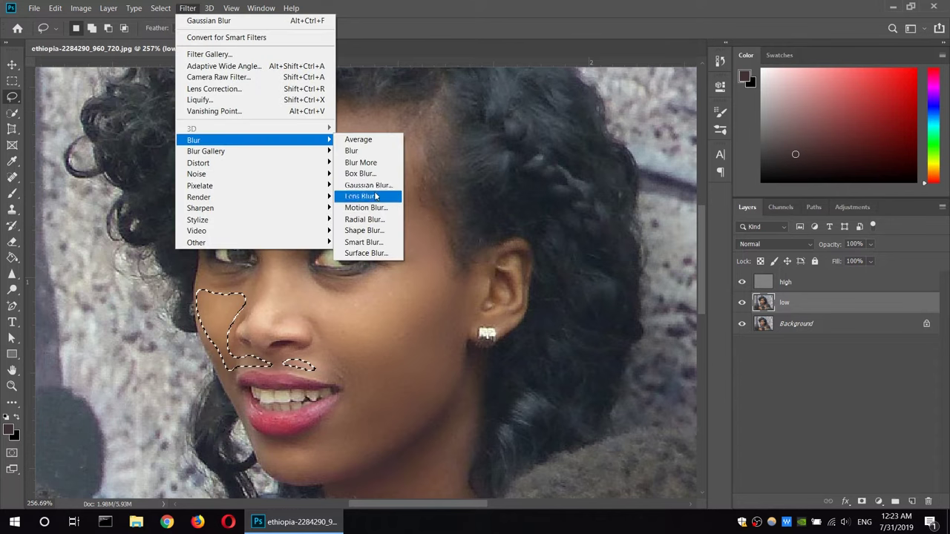
pyautogui.click(367, 185)
pyautogui.click(631, 140)
pyautogui.hotkey('ctrl', 'd')
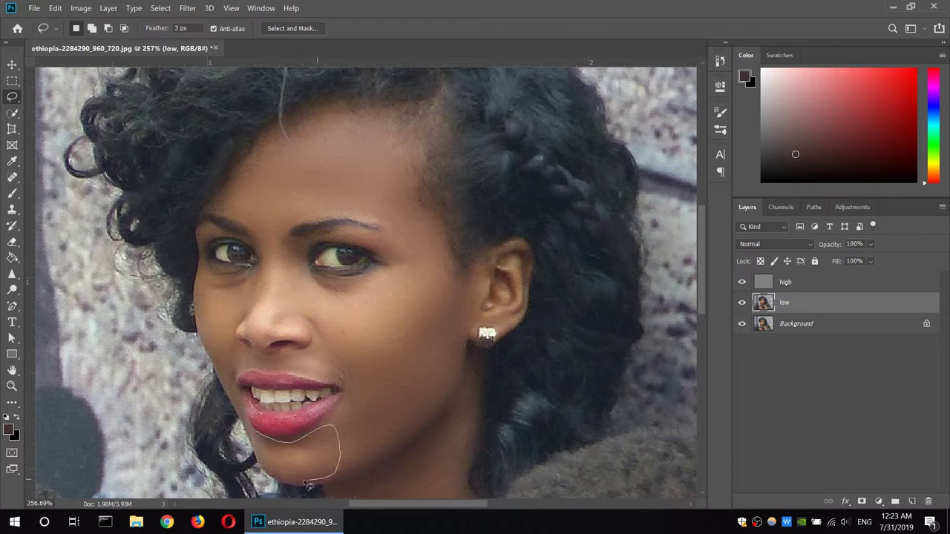
# Lasso the chin, blur it at 6.2 pixels, and clear the selection
pyautogui.moveTo(298, 439); pyautogui.dragTo(256, 449)
pyautogui.click(187, 8)
pyautogui.moveTo(193, 140)
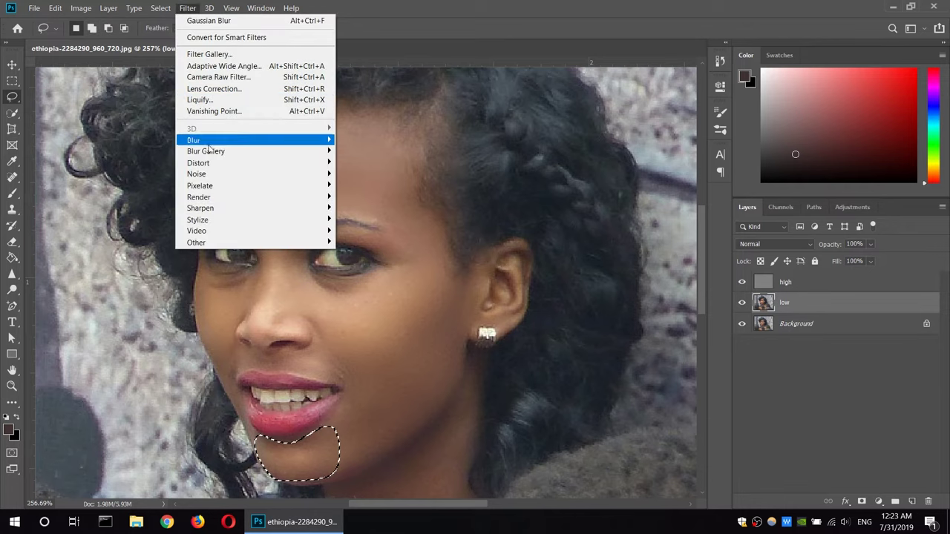
pyautogui.click(363, 185)
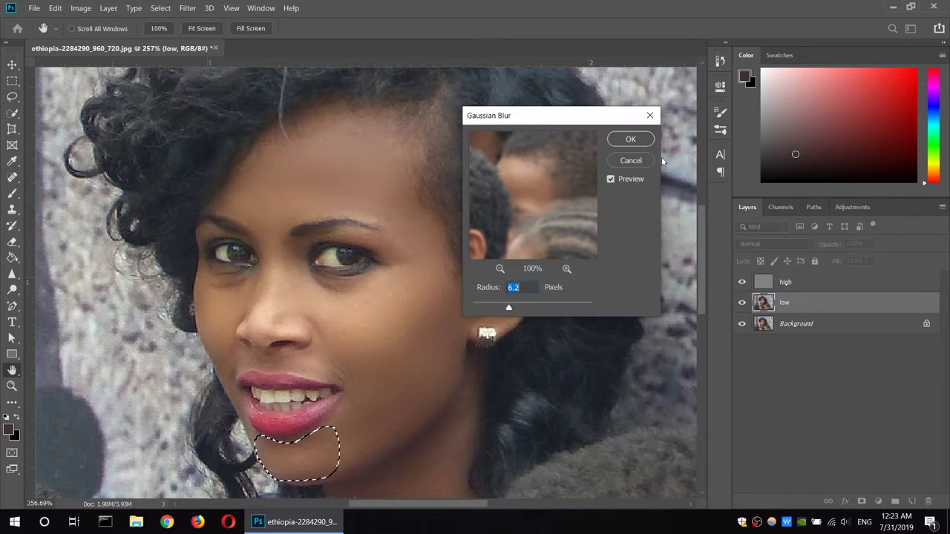
pyautogui.click(632, 140)
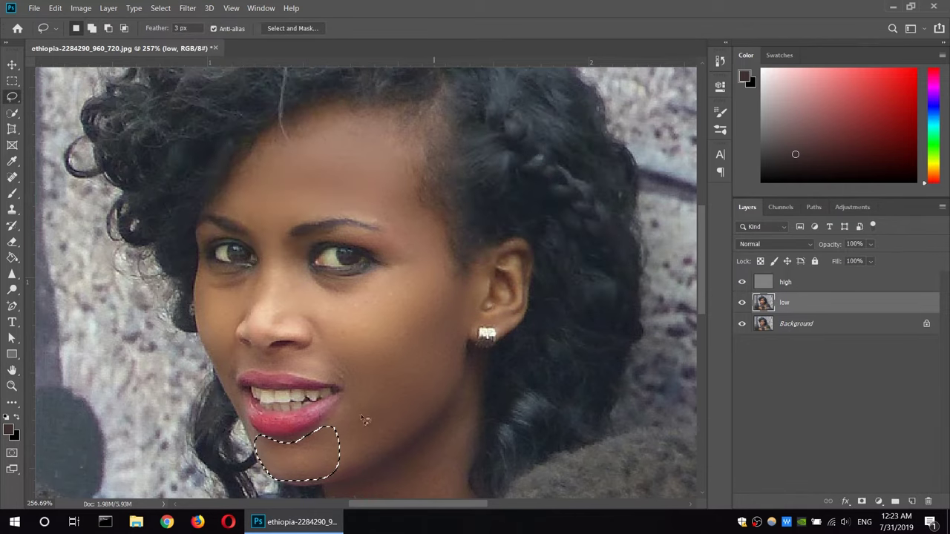
pyautogui.hotkey('ctrl', 'd')
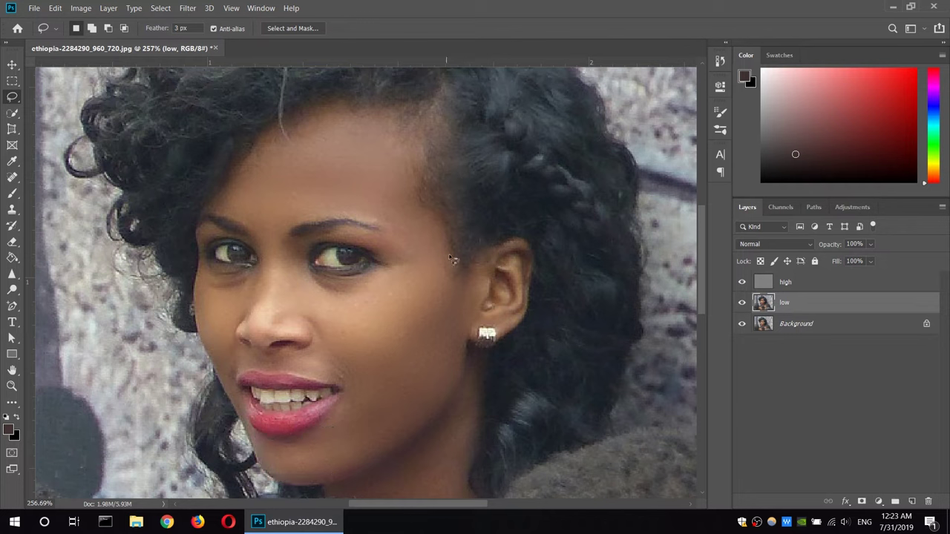
# Spot-heal blemishes on high's cheeks, the lip corner, under the eyes and below the lower lip
pyautogui.click(13, 177)
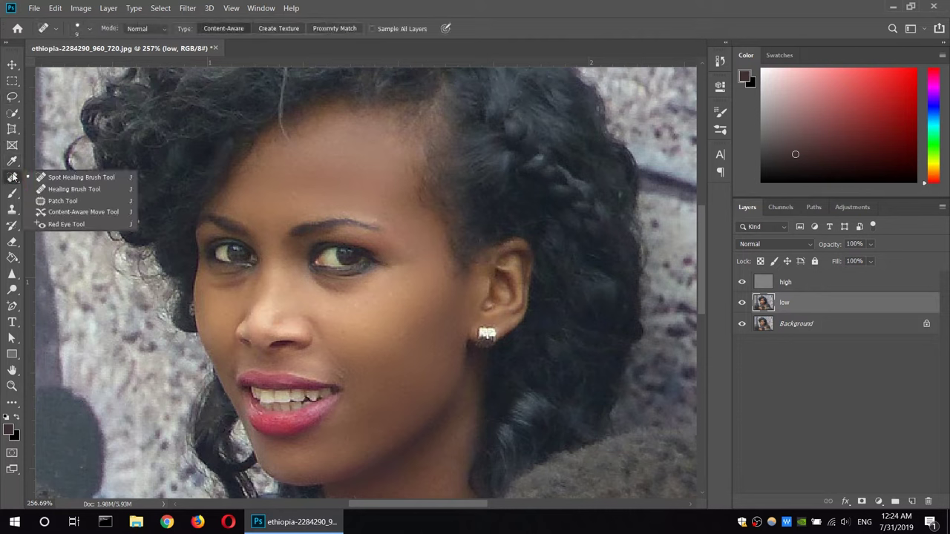
pyautogui.click(80, 178)
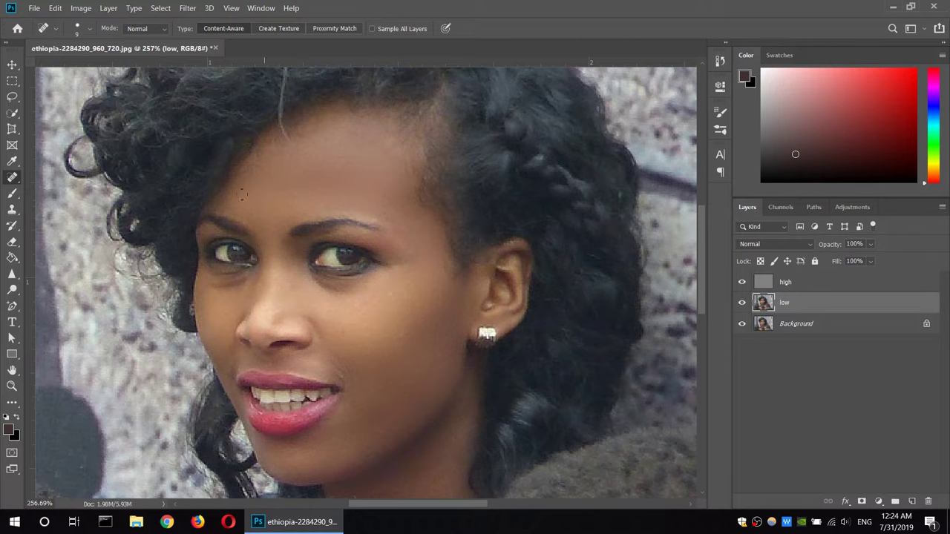
pyautogui.click(804, 288)
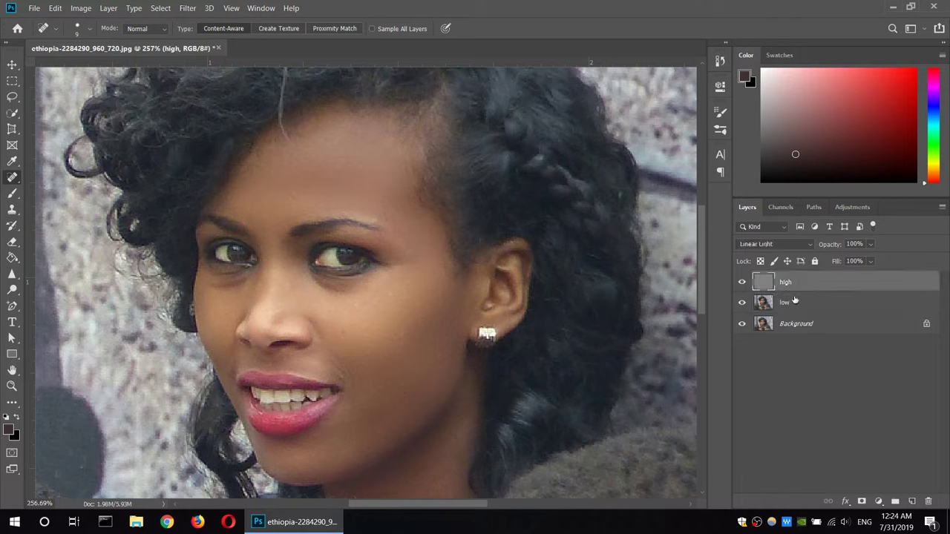
pyautogui.click(402, 335)
pyautogui.click(358, 306)
pyautogui.click(330, 357)
pyautogui.moveTo(311, 280); pyautogui.dragTo(377, 279)
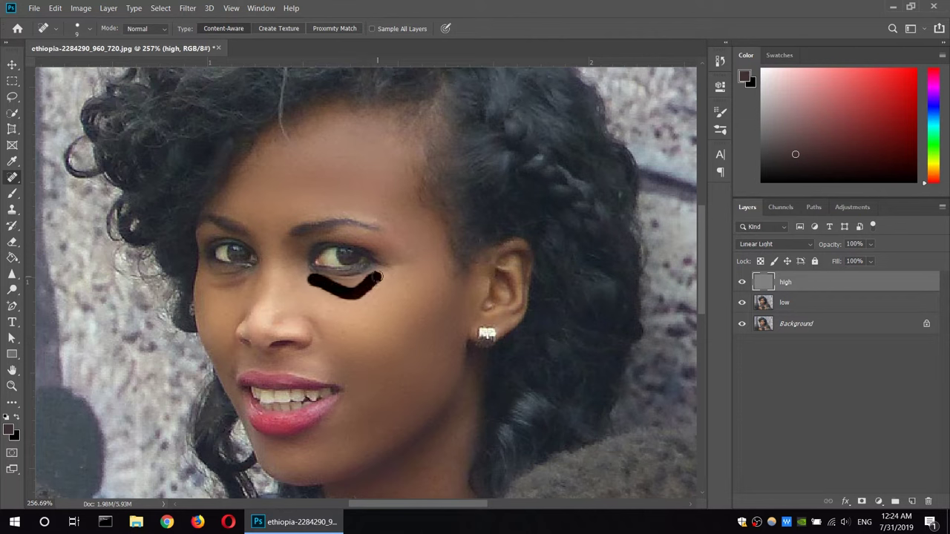
pyautogui.moveTo(201, 268); pyautogui.dragTo(246, 285)
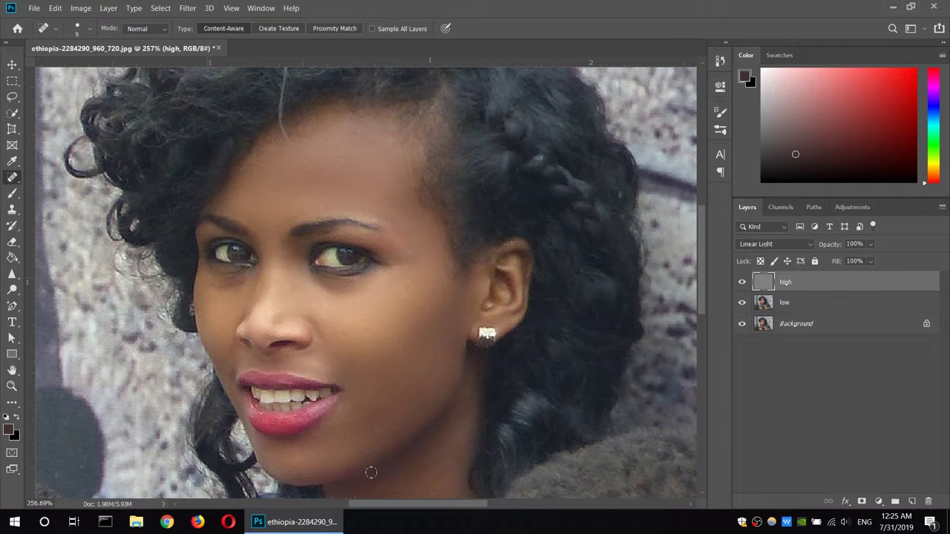
pyautogui.moveTo(338, 413); pyautogui.dragTo(346, 404)
pyautogui.click(741, 283)
pyautogui.click(741, 304)
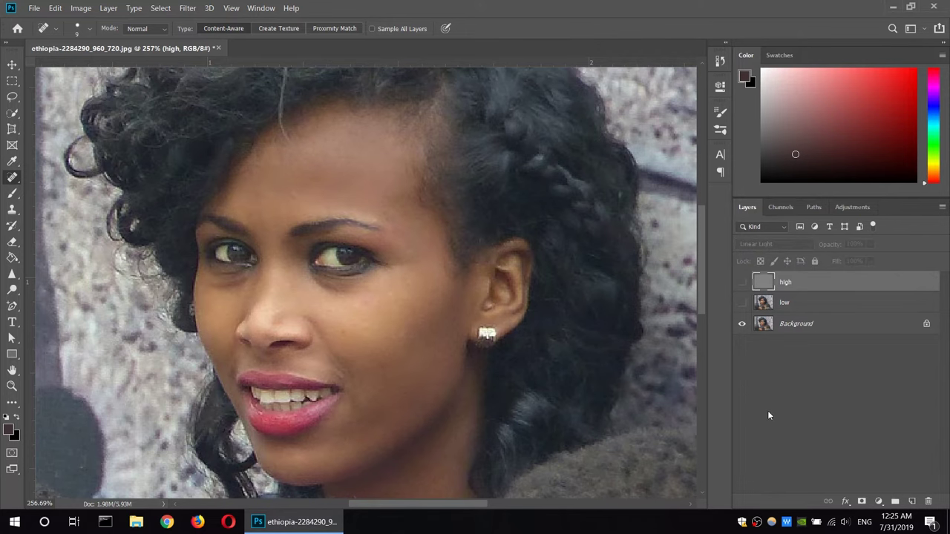
pyautogui.click(741, 302)
pyautogui.click(741, 282)
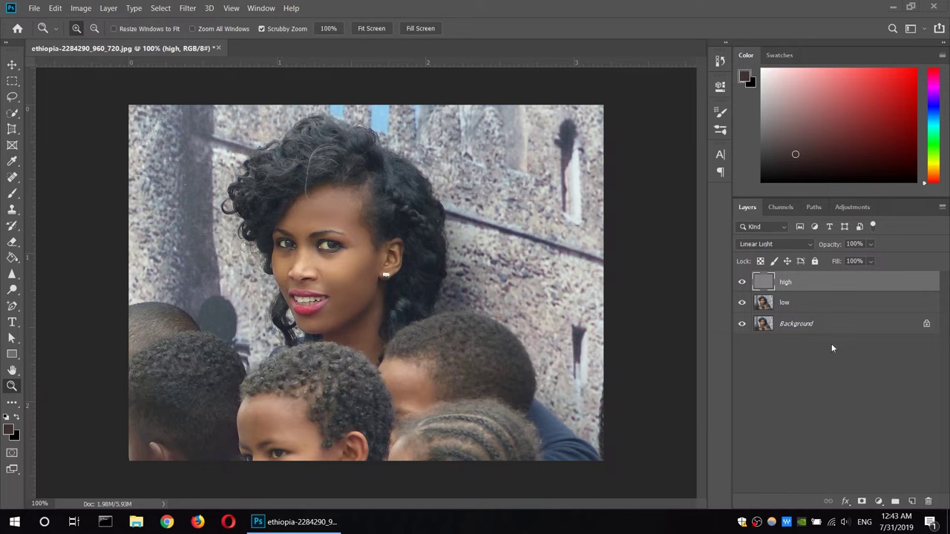
# Add a Solid Color fill layer in bright red (#d20404)
pyautogui.click(880, 502)
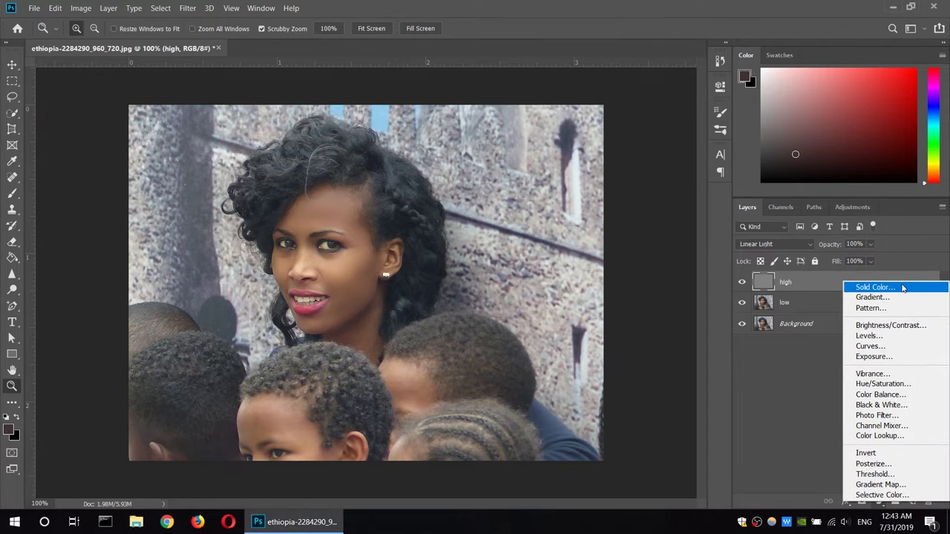
pyautogui.click(902, 287)
pyautogui.click(395, 294)
pyautogui.moveTo(402, 288); pyautogui.dragTo(500, 212)
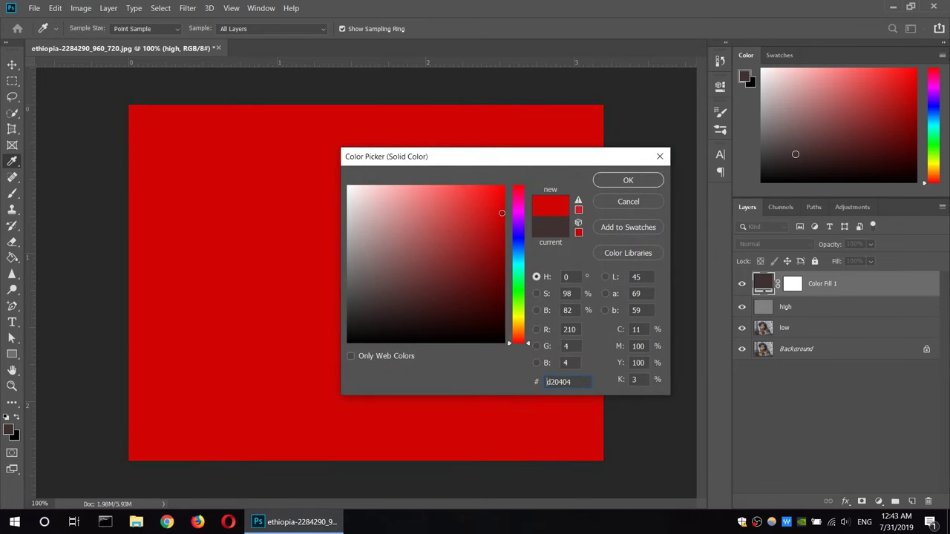
pyautogui.click(629, 181)
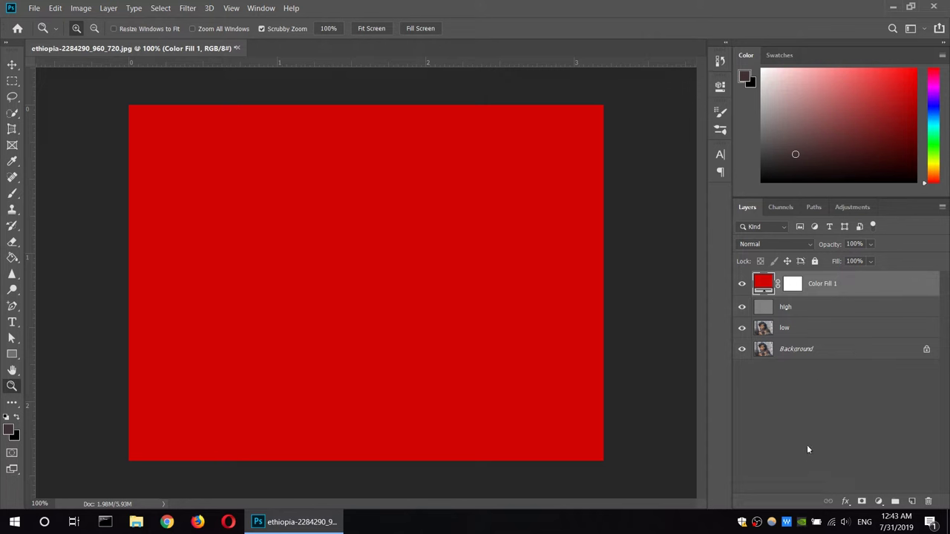
# Set the red fill layer to Multiply and invert its mask to black
pyautogui.click(794, 247)
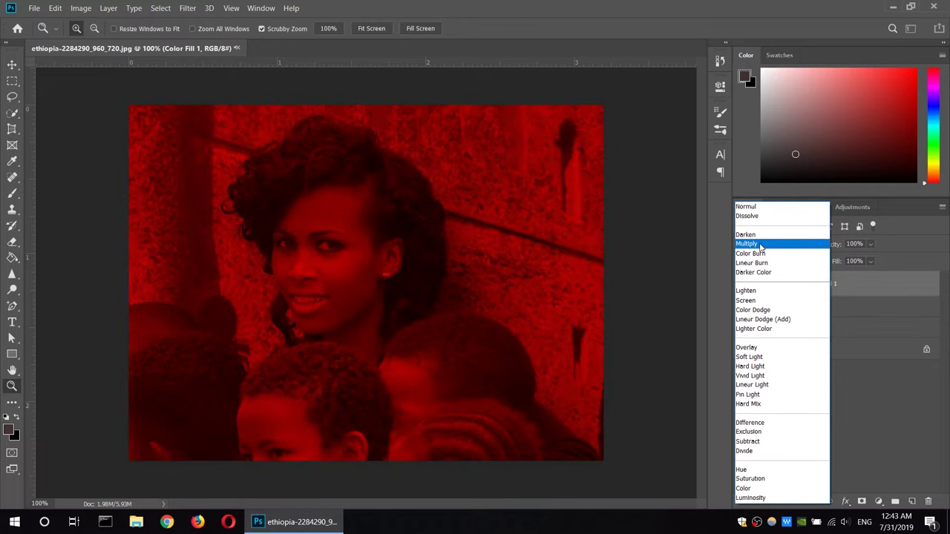
pyautogui.click(760, 244)
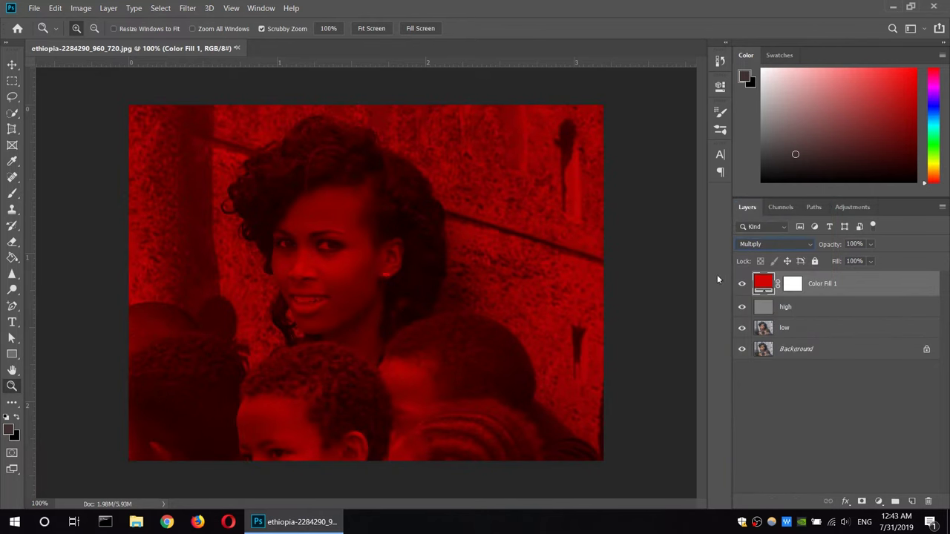
pyautogui.click(795, 287)
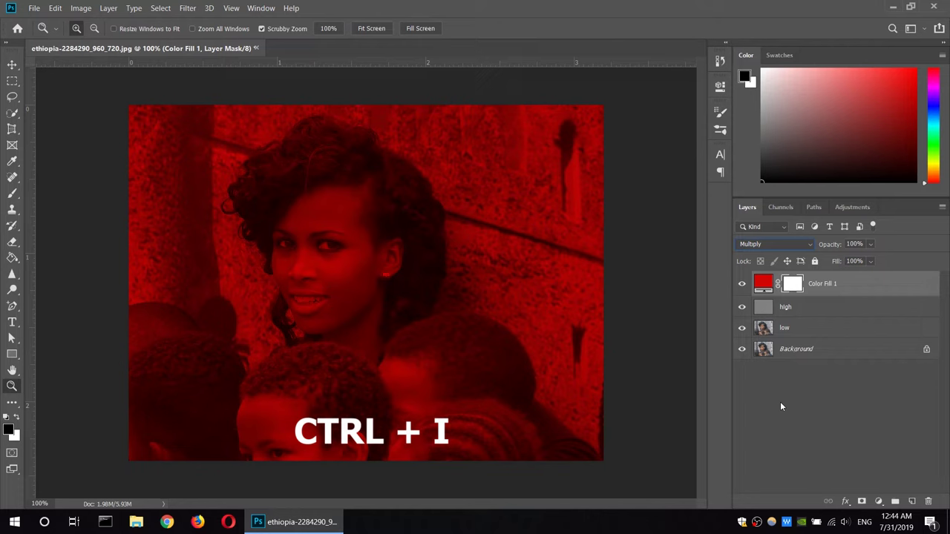
pyautogui.hotkey('ctrl', 'i')
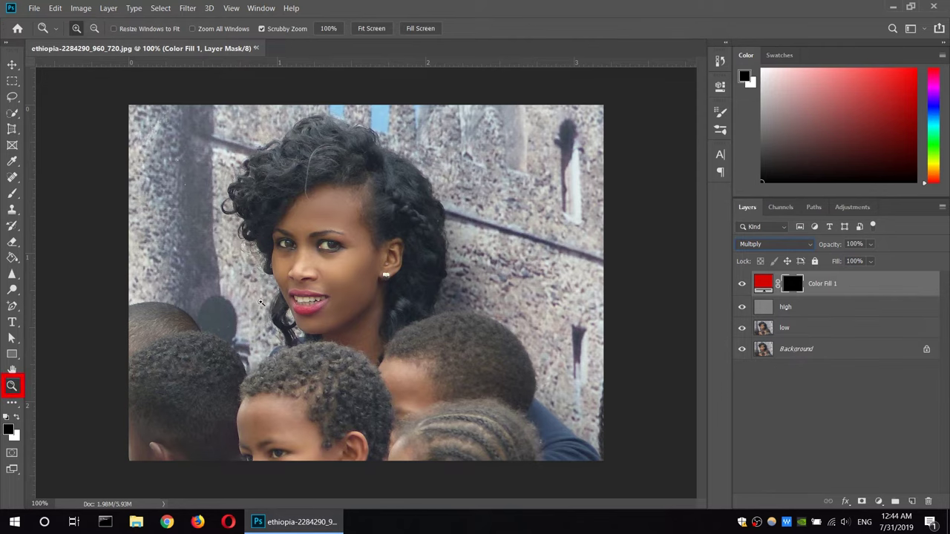
pyautogui.click(314, 300)
# Zoom to 500% on the lips and paint a first white patch on Color Fill 1's mask over the lower lip
pyautogui.click(315, 299)
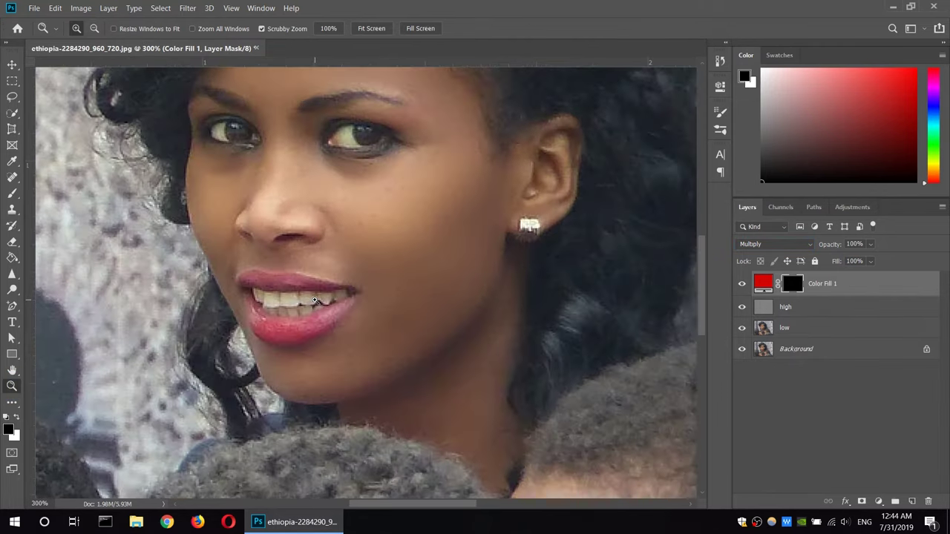
pyautogui.click(314, 299)
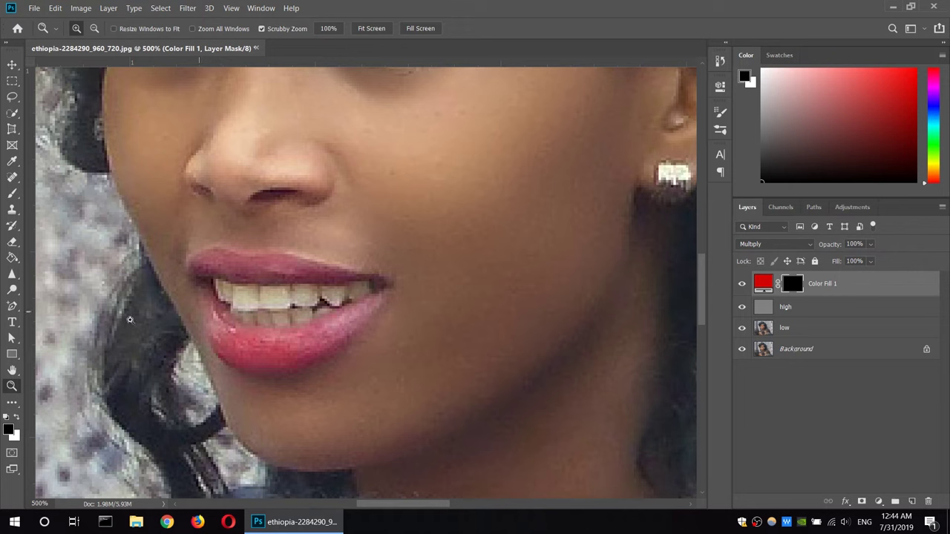
pyautogui.click(13, 193)
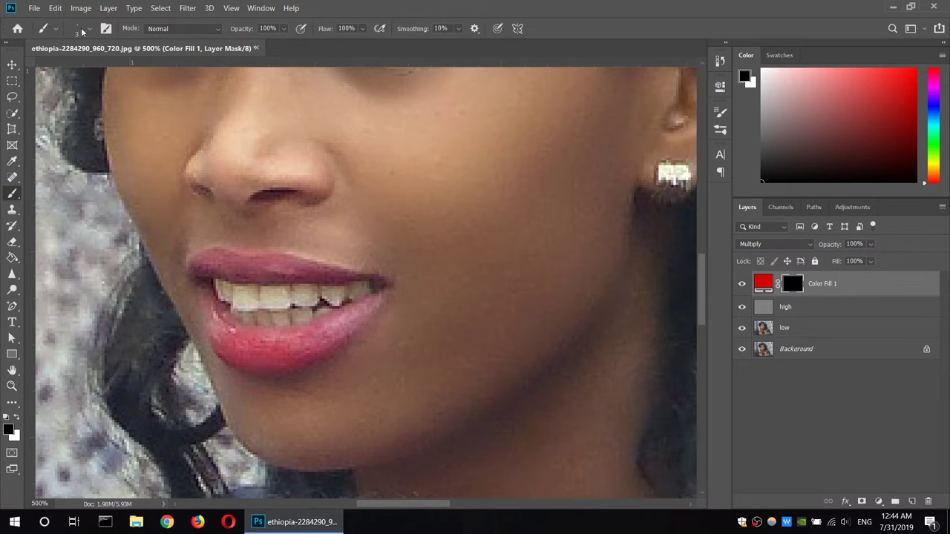
pyautogui.click(85, 30)
pyautogui.press('Return')
pyautogui.click(800, 336)
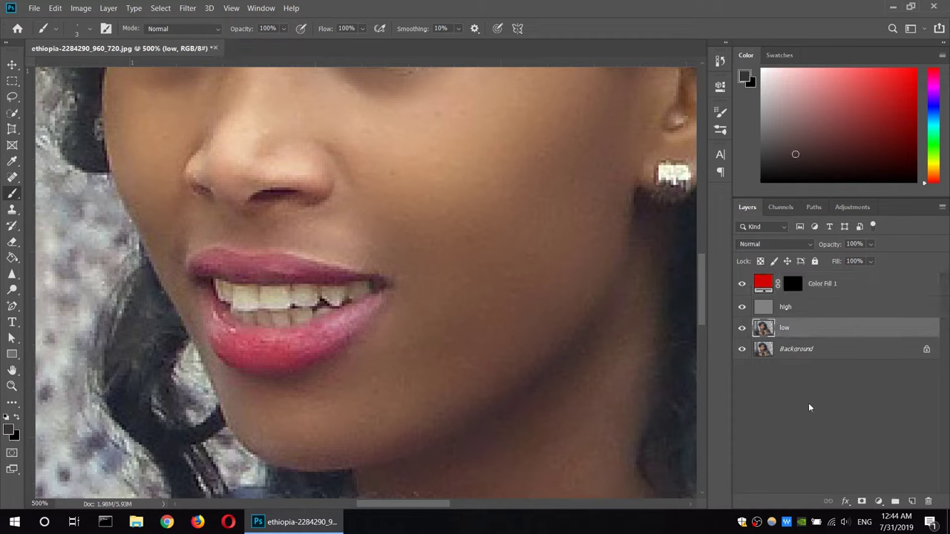
pyautogui.moveTo(260, 360); pyautogui.dragTo(312, 352)
pyautogui.hotkey('ctrl', 'z')
pyautogui.hotkey('alt', ']')
pyautogui.hotkey('alt', ']')
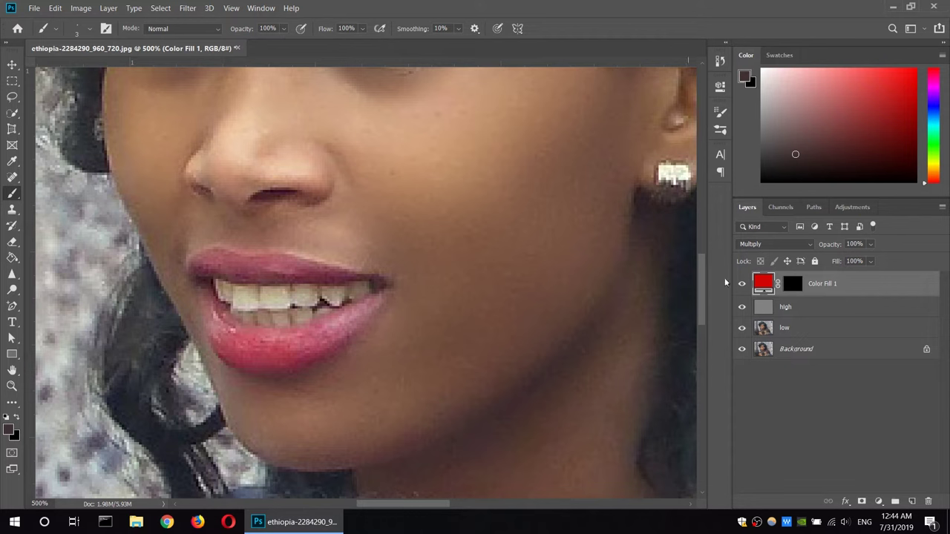
pyautogui.click(793, 285)
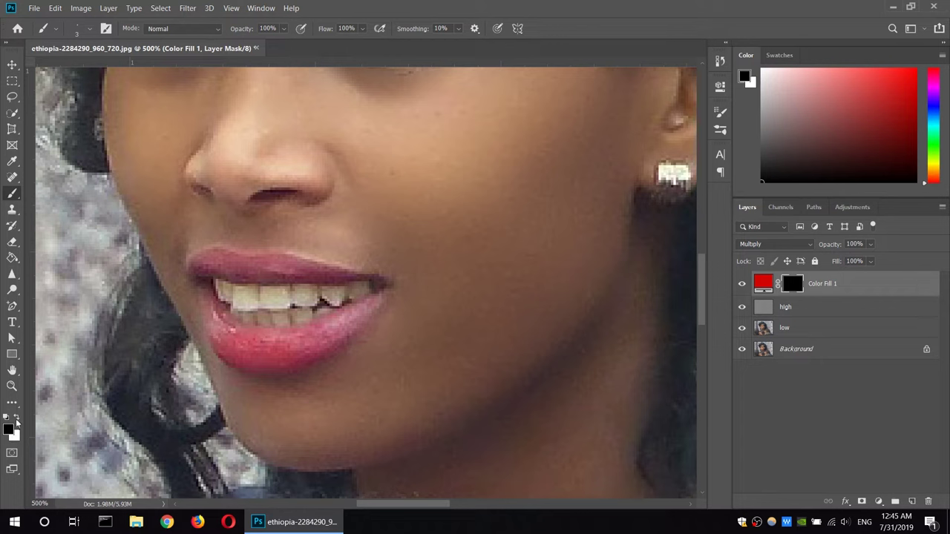
pyautogui.click(16, 420)
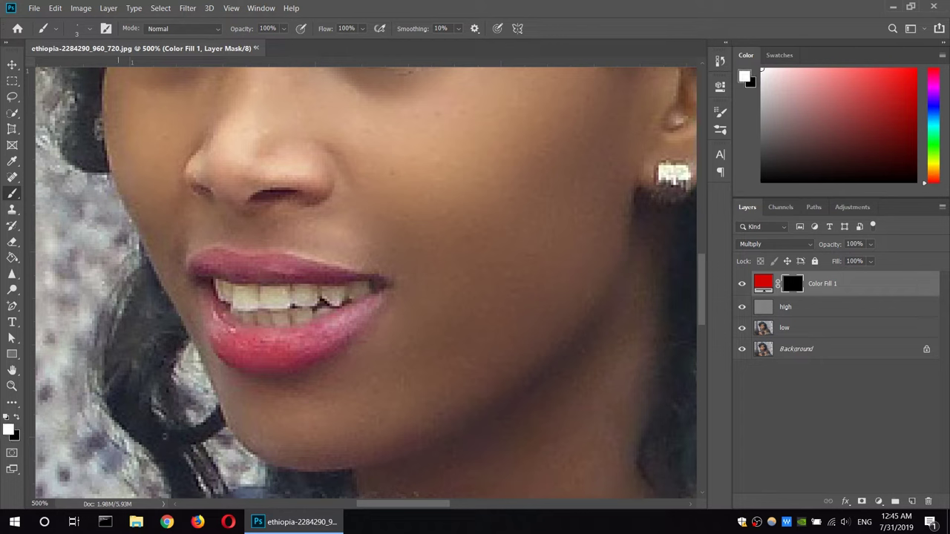
pyautogui.moveTo(303, 350); pyautogui.dragTo(316, 353)
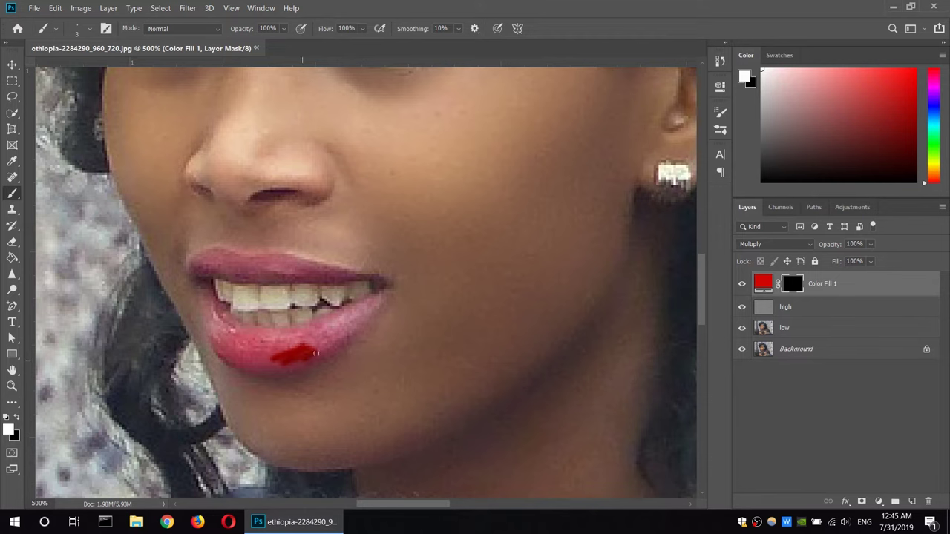
# Zoom to 1200% and paint white on the mask along both the lower and upper lips
pyautogui.click(12, 386)
pyautogui.click(293, 348)
pyautogui.click(293, 348)
pyautogui.click(292, 346)
pyautogui.click(290, 346)
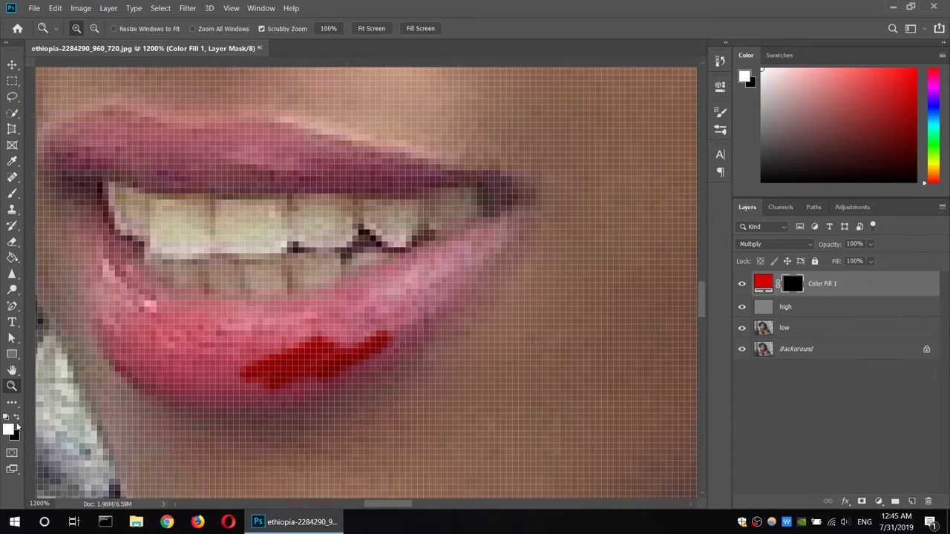
pyautogui.click(13, 194)
pyautogui.moveTo(511, 221)
pyautogui.mouseDown()
pyautogui.moveTo(128, 354)
pyautogui.moveTo(96, 252)
pyautogui.moveTo(167, 296)
pyautogui.moveTo(312, 305)
pyautogui.moveTo(420, 271)
pyautogui.moveTo(312, 312)
pyautogui.moveTo(133, 304)
pyautogui.moveTo(141, 326)
pyautogui.moveTo(224, 340)
pyautogui.moveTo(137, 330)
pyautogui.moveTo(100, 304)
pyautogui.moveTo(167, 368)
pyautogui.moveTo(104, 304)
pyautogui.moveTo(95, 312)
pyautogui.mouseUp()
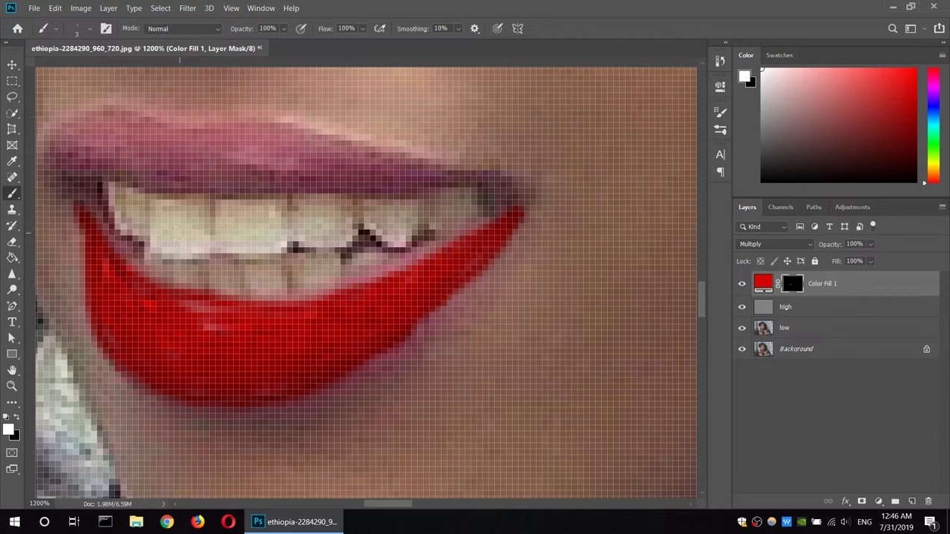
pyautogui.moveTo(51, 175)
pyautogui.mouseDown()
pyautogui.moveTo(74, 132)
pyautogui.moveTo(258, 127)
pyautogui.moveTo(334, 145)
pyautogui.moveTo(112, 138)
pyautogui.moveTo(265, 148)
pyautogui.moveTo(275, 138)
pyautogui.moveTo(416, 178)
pyautogui.moveTo(191, 173)
pyautogui.moveTo(208, 182)
pyautogui.moveTo(230, 157)
pyautogui.moveTo(186, 166)
pyautogui.mouseUp()
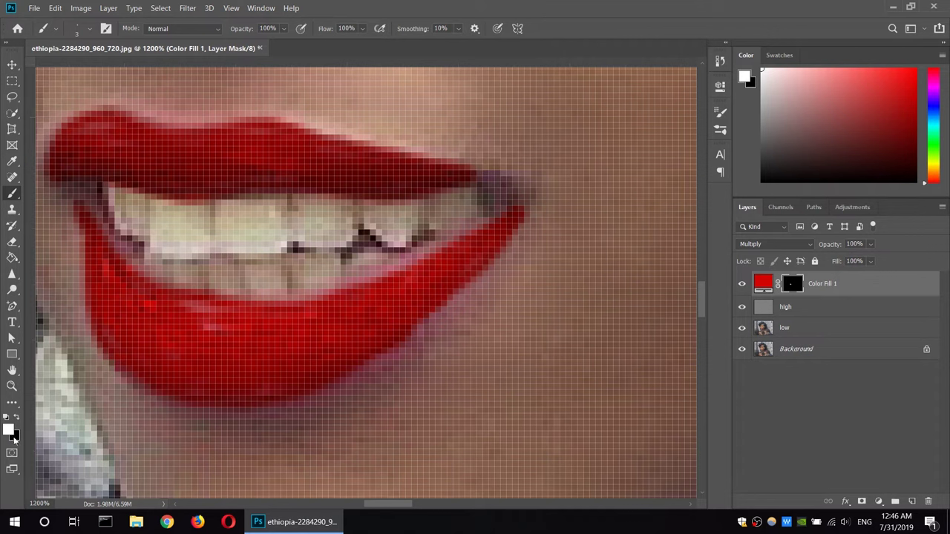
# Clean the red's edges near the teeth and lip corners with black and white, then zoom out
pyautogui.click(17, 418)
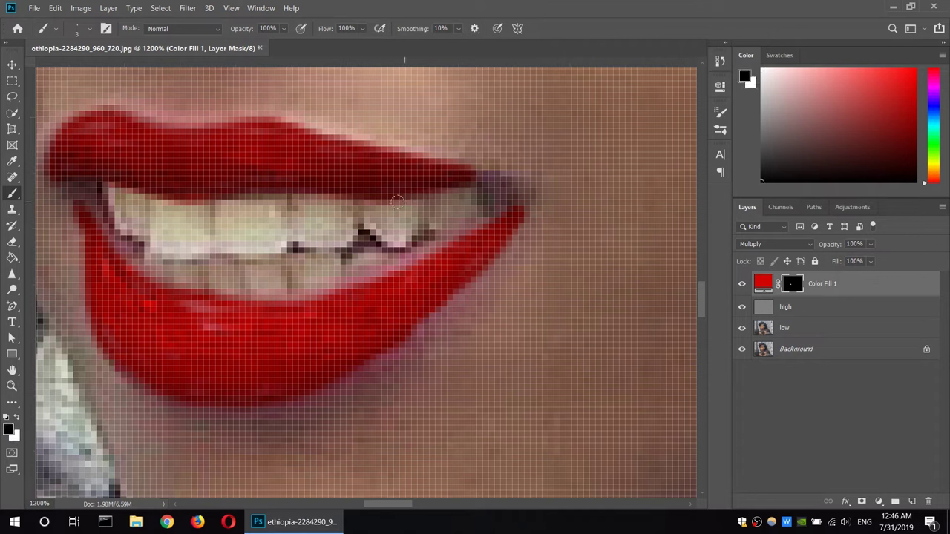
pyautogui.moveTo(443, 197); pyautogui.dragTo(340, 205)
pyautogui.moveTo(243, 199)
pyautogui.mouseDown()
pyautogui.moveTo(111, 184)
pyautogui.moveTo(210, 196)
pyautogui.mouseUp()
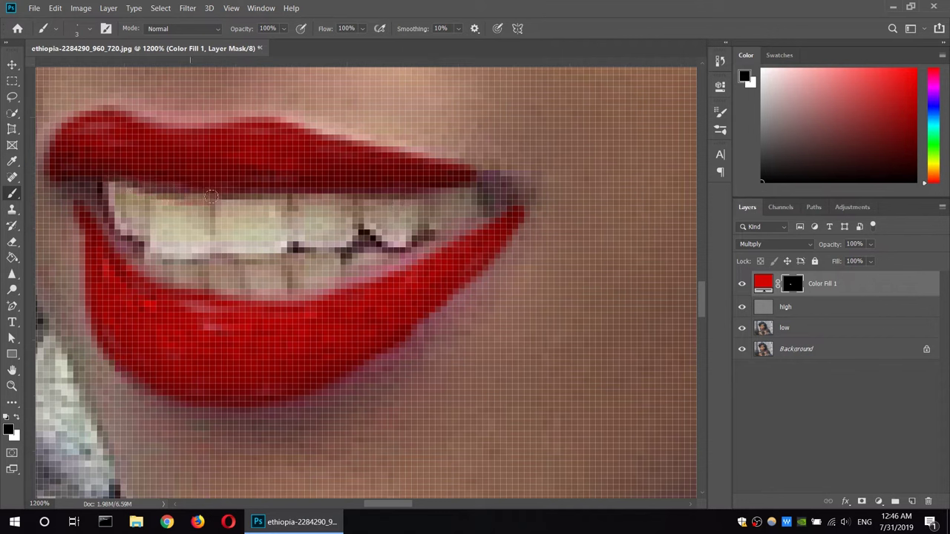
pyautogui.moveTo(445, 310)
pyautogui.mouseDown()
pyautogui.moveTo(453, 313)
pyautogui.moveTo(386, 358)
pyautogui.mouseUp()
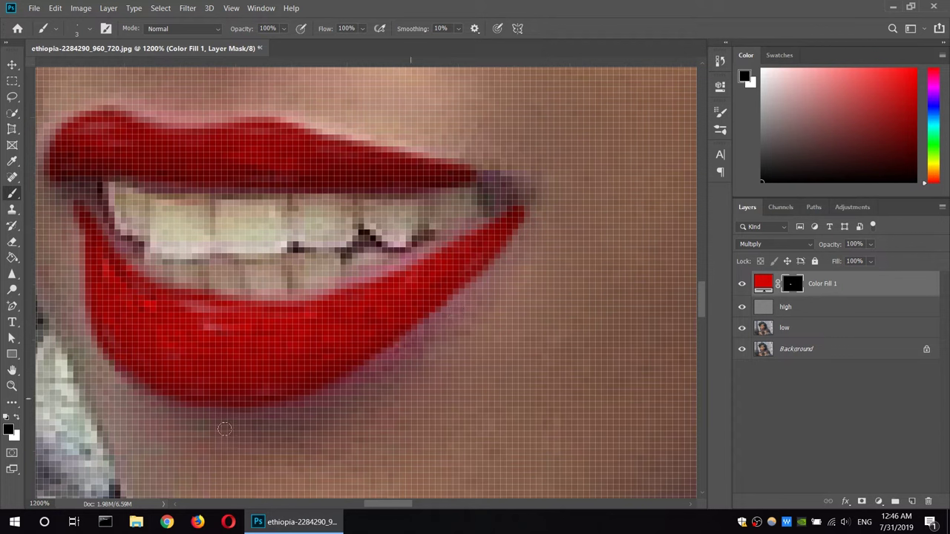
pyautogui.moveTo(86, 313); pyautogui.dragTo(102, 347)
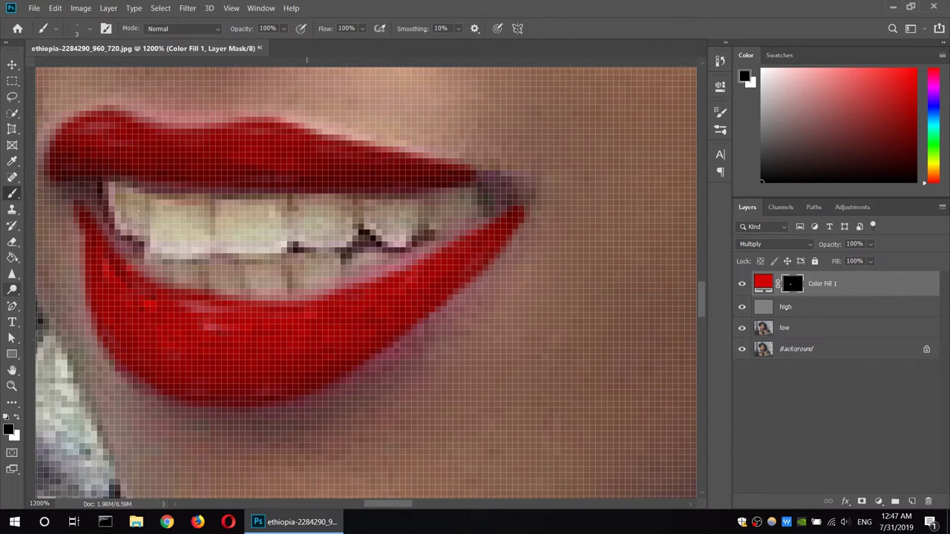
pyautogui.click(16, 419)
pyautogui.moveTo(535, 212); pyautogui.dragTo(512, 184)
pyautogui.moveTo(80, 215); pyautogui.dragTo(111, 276)
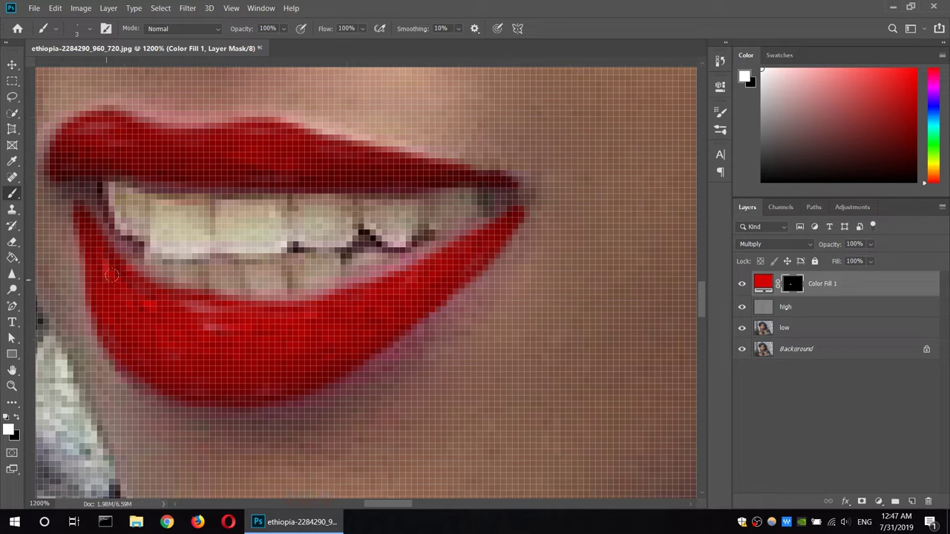
pyautogui.click(16, 419)
pyautogui.moveTo(108, 219); pyautogui.dragTo(216, 292)
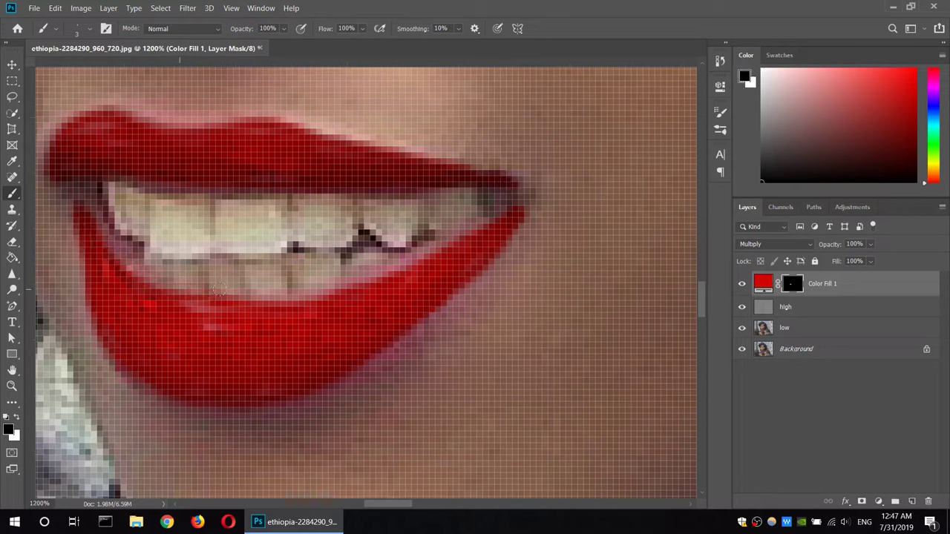
pyautogui.moveTo(406, 252); pyautogui.dragTo(167, 293)
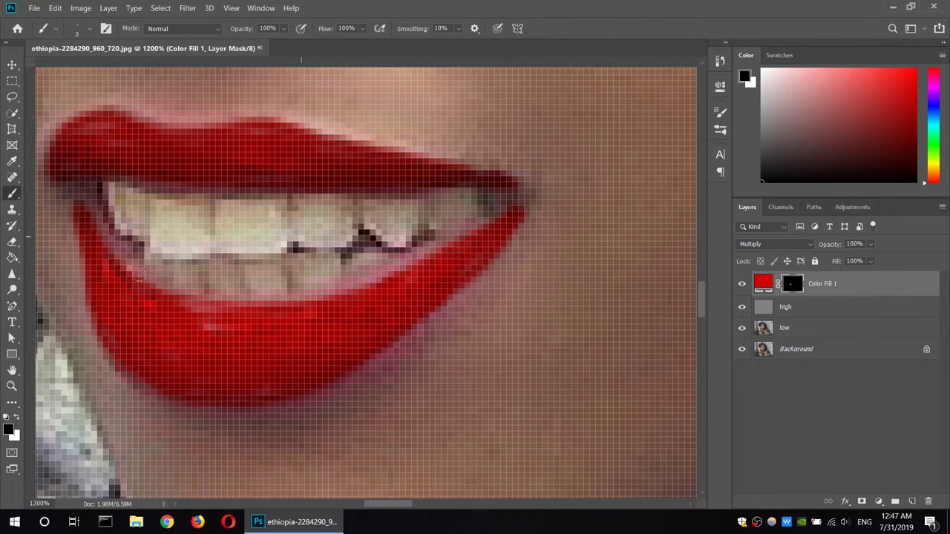
pyautogui.doubleClick(12, 386)
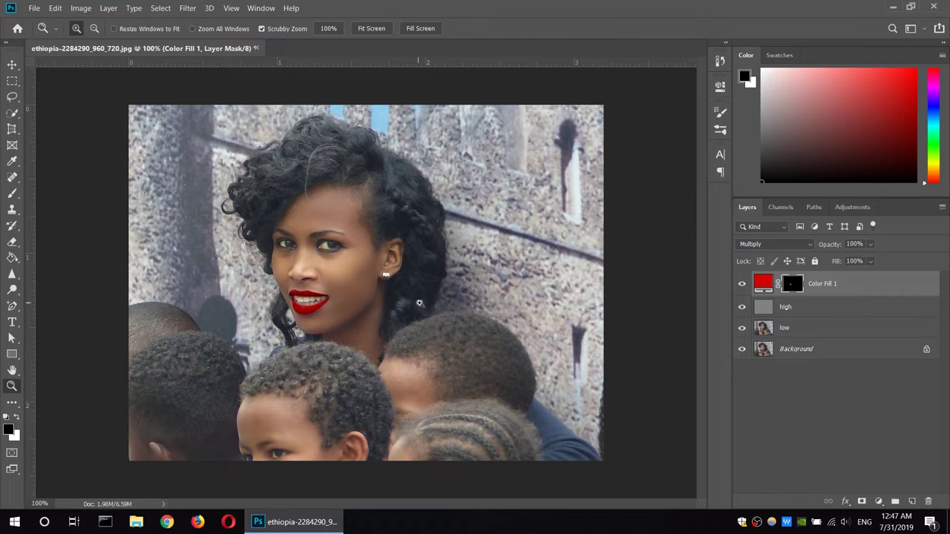
# At 500% zoom, paint black on the mask along the teeth edge, then return to 100%
pyautogui.moveTo(301, 303); pyautogui.dragTo(276, 284)
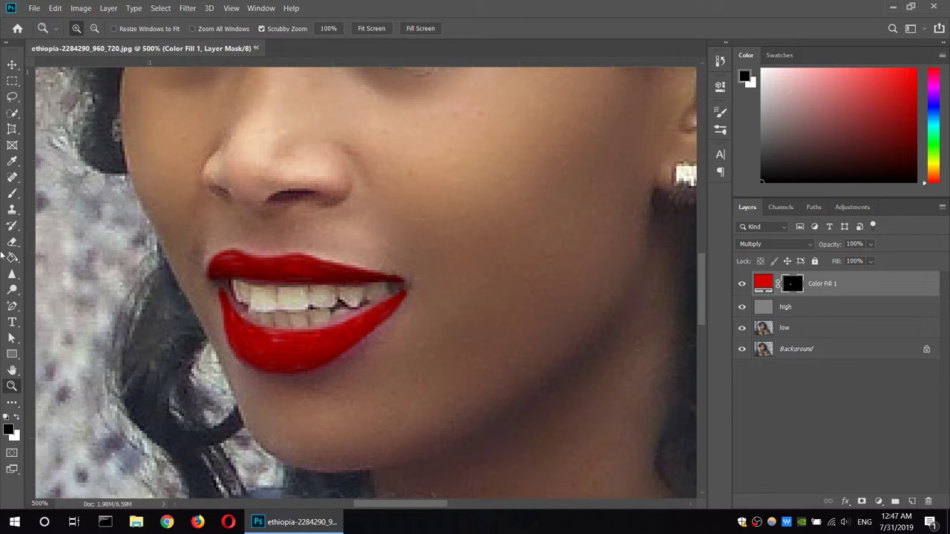
pyautogui.click(12, 192)
pyautogui.moveTo(350, 284); pyautogui.dragTo(234, 285)
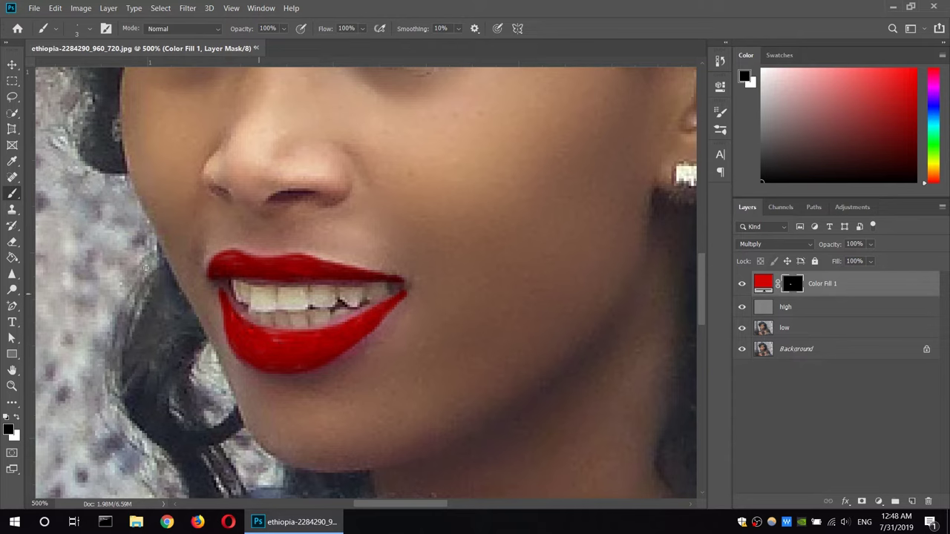
pyautogui.doubleClick(12, 386)
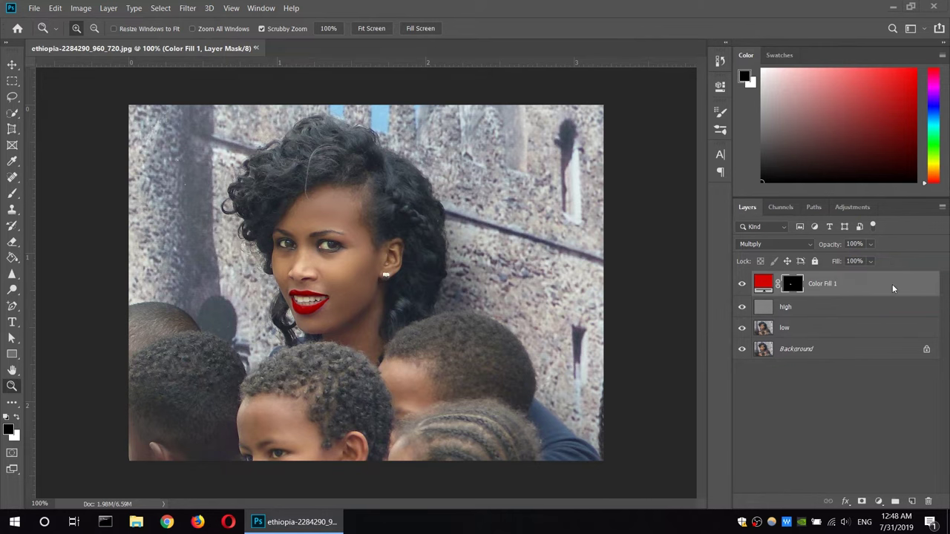
# Drag Color Fill 1's Underlying Layer white Blend If slider left so lip highlights show
pyautogui.doubleClick(893, 290)
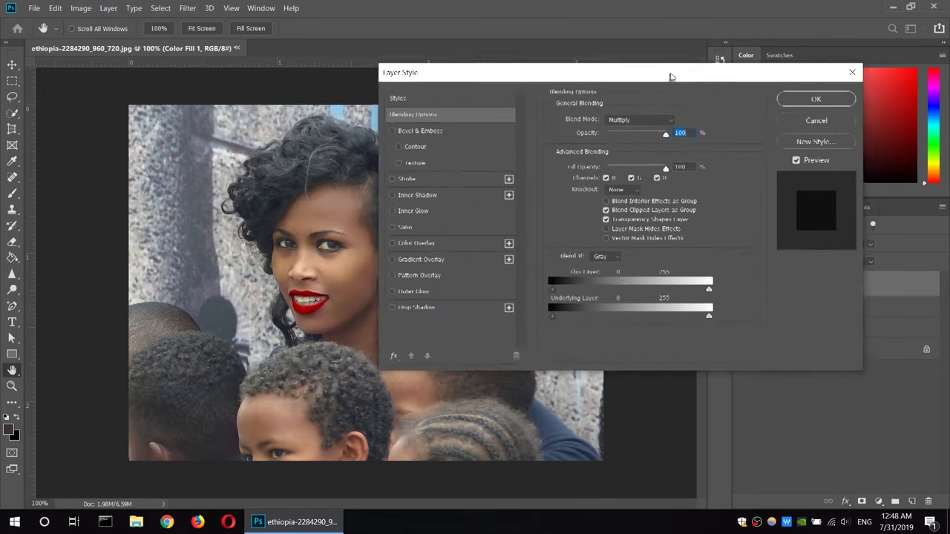
pyautogui.moveTo(670, 77); pyautogui.dragTo(743, 55)
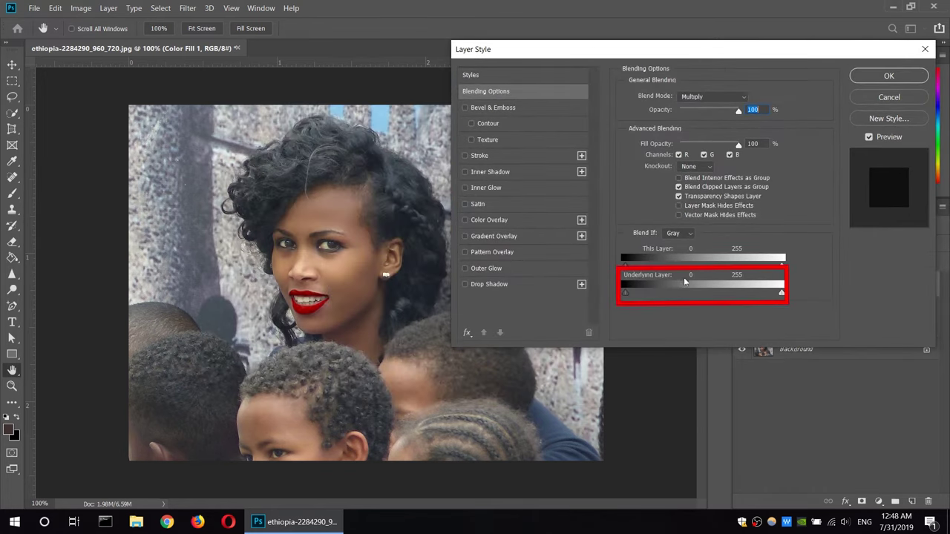
pyautogui.moveTo(780, 292); pyautogui.dragTo(735, 299)
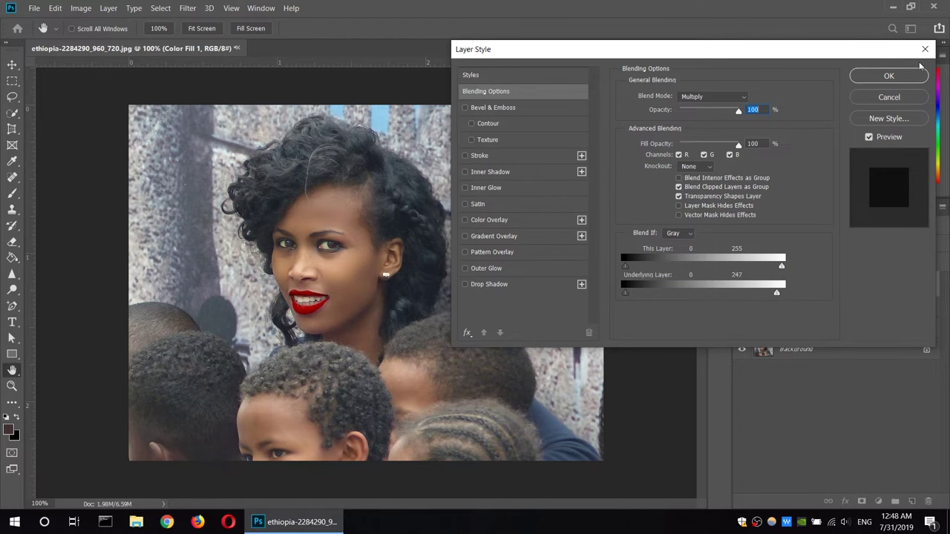
pyautogui.click(888, 76)
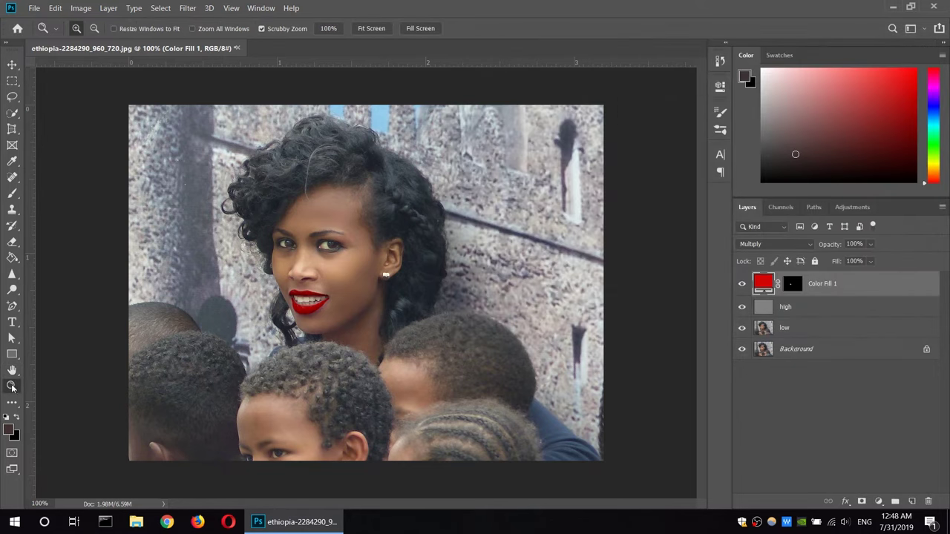
# Split the Underlying Layer white slider for a soft 72–208 highlight transition and apply
pyautogui.click(307, 297)
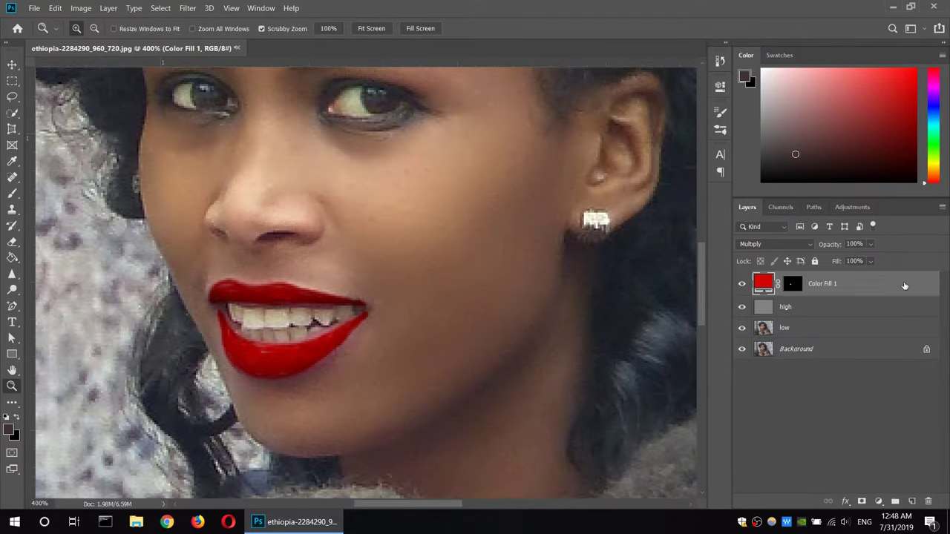
pyautogui.doubleClick(906, 285)
pyautogui.moveTo(768, 256)
pyautogui.mouseDown()
pyautogui.moveTo(728, 258)
pyautogui.moveTo(745, 256)
pyautogui.mouseUp()
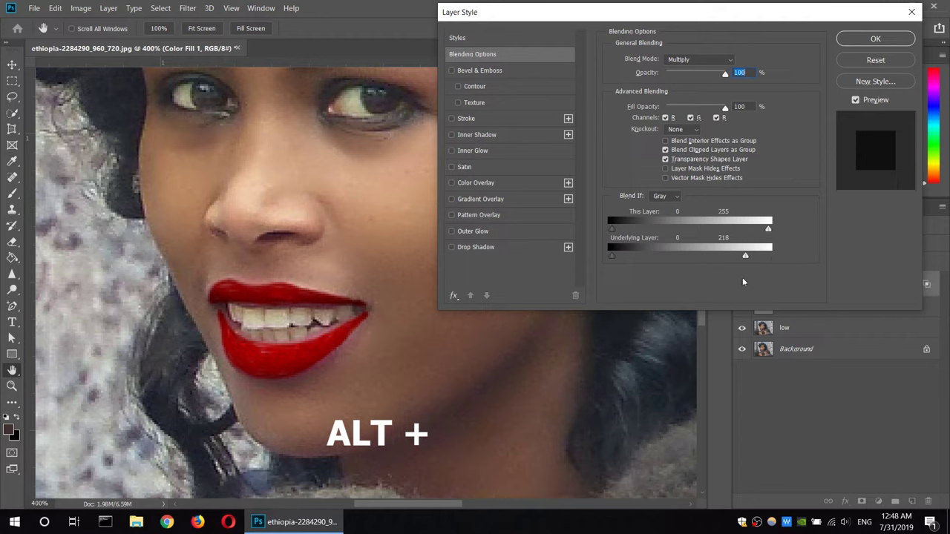
pyautogui.moveTo(745, 256)
pyautogui.mouseDown()
pyautogui.moveTo(703, 256)
pyautogui.moveTo(756, 257)
pyautogui.moveTo(653, 257)
pyautogui.mouseUp()
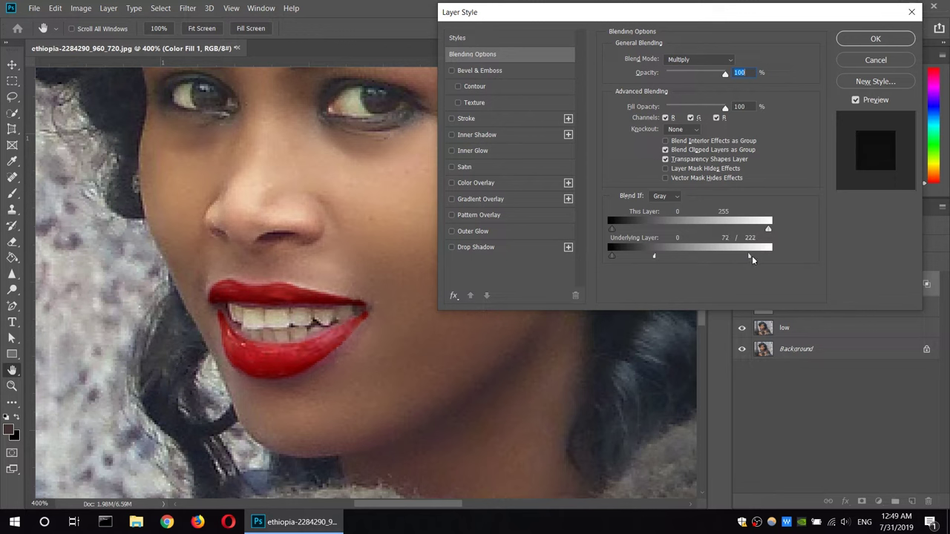
pyautogui.moveTo(749, 258); pyautogui.dragTo(739, 255)
pyautogui.click(883, 43)
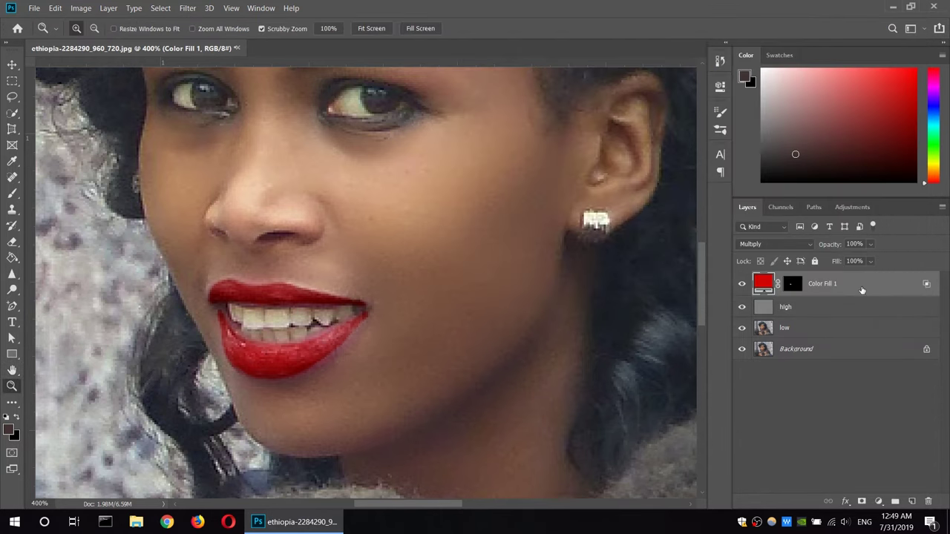
# Duplicate the Color Fill 1 layer by dragging it onto the new-layer icon
pyautogui.rightClick(860, 290)
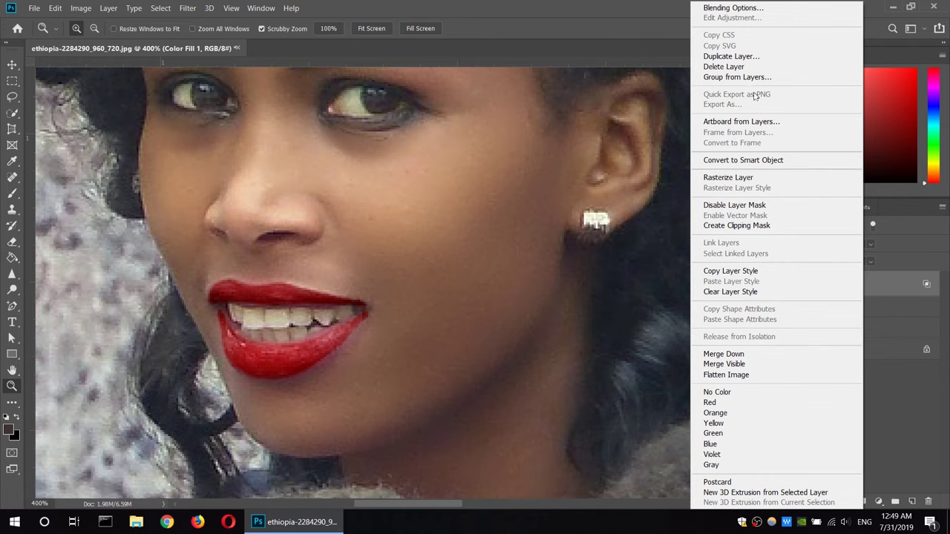
pyautogui.click(886, 384)
pyautogui.moveTo(860, 288); pyautogui.dragTo(912, 502)
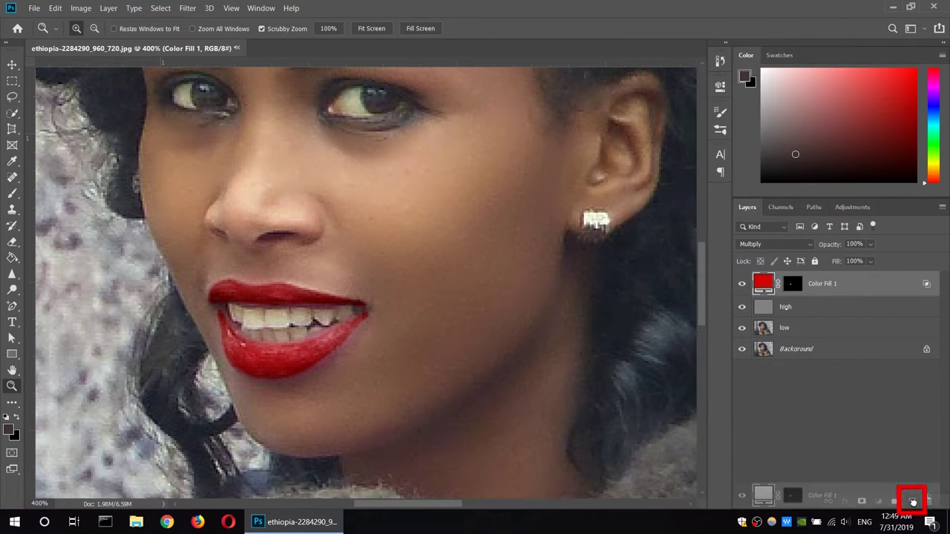
pyautogui.moveTo(913, 504); pyautogui.dragTo(913, 502)
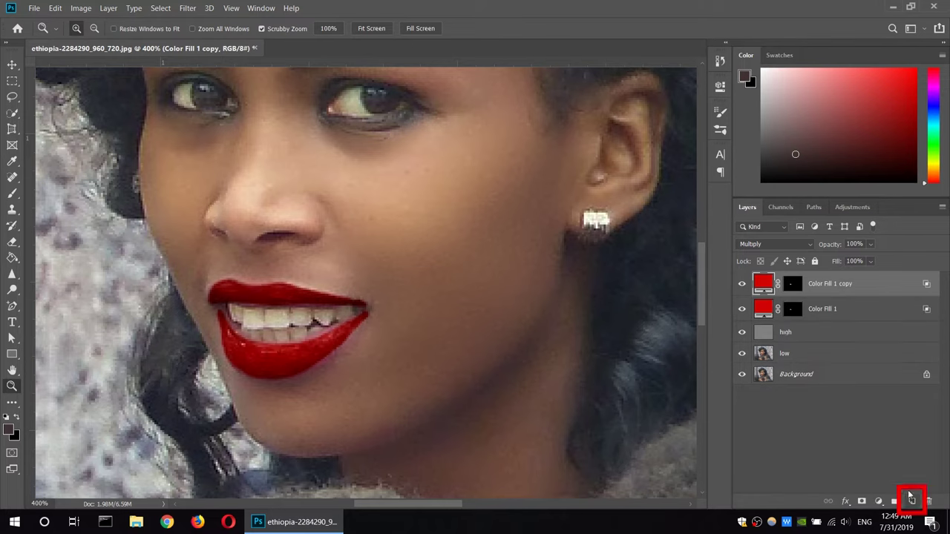
pyautogui.doubleClick(921, 285)
pyautogui.press('Escape')
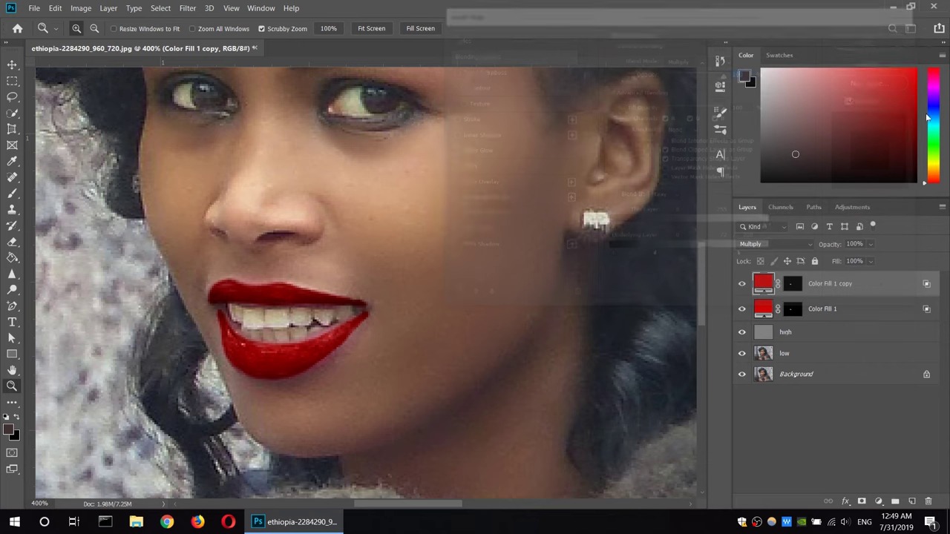
# Set the Color Fill 1 copy's blend mode to Screen
pyautogui.click(781, 250)
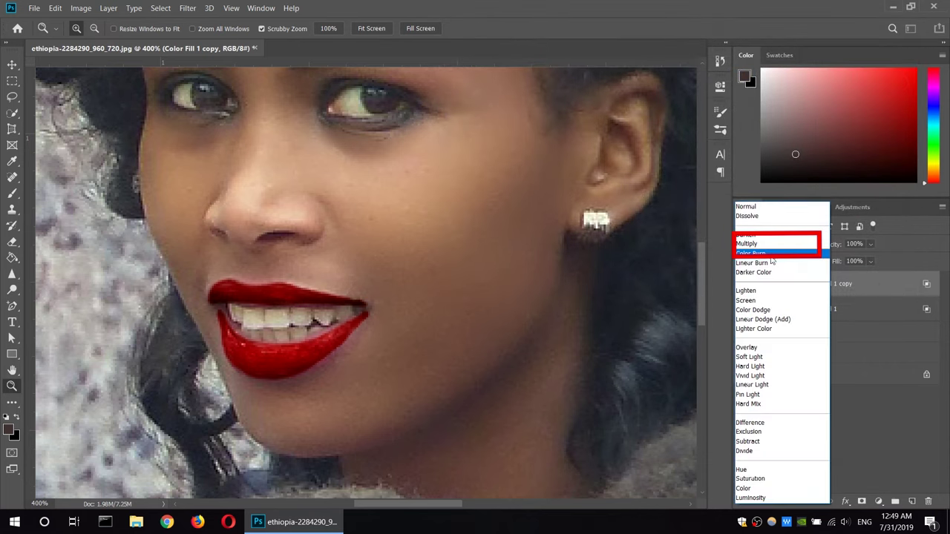
pyautogui.click(745, 301)
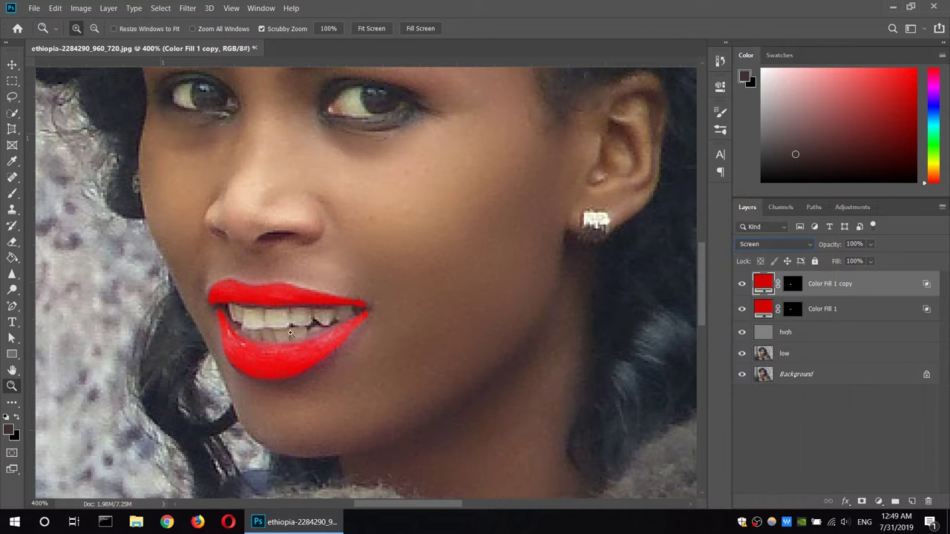
pyautogui.doubleClick(924, 287)
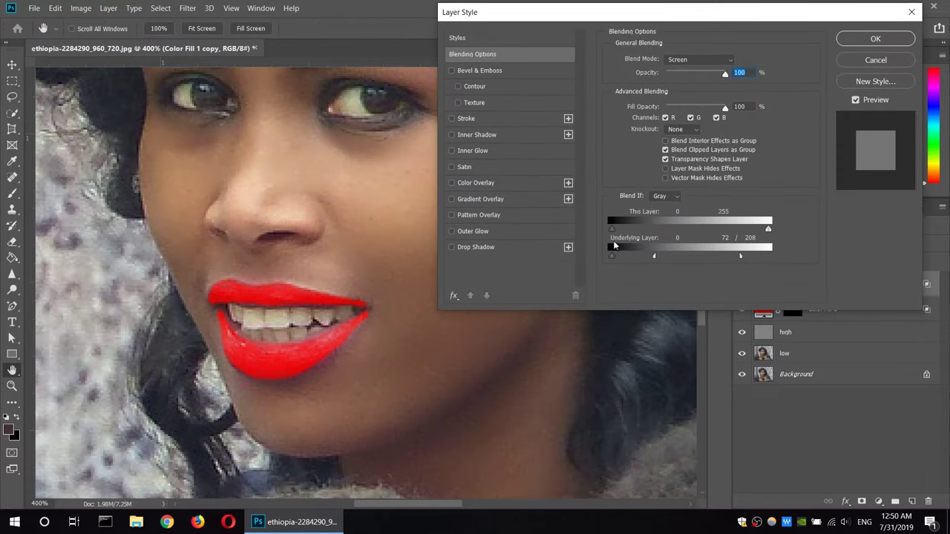
# Split the copy's Underlying Layer black Blend If slider to 35/96 and confirm
pyautogui.moveTo(758, 8); pyautogui.dragTo(706, 5)
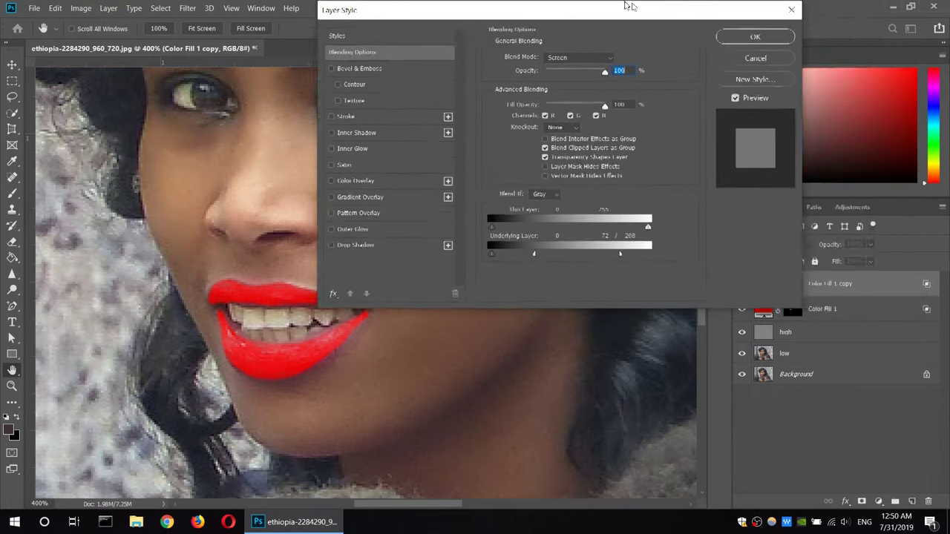
pyautogui.hotkey('ctrl', 'z')
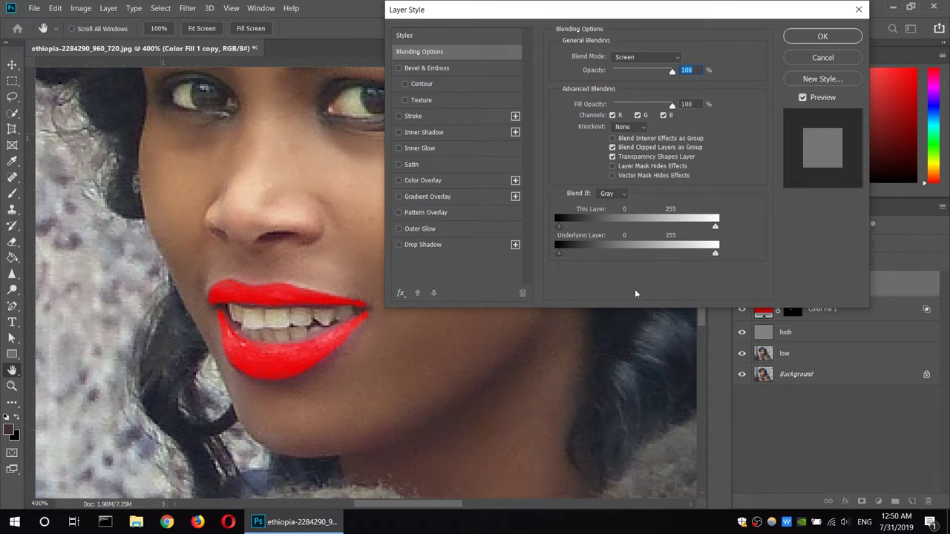
pyautogui.moveTo(561, 254); pyautogui.dragTo(565, 253)
pyautogui.moveTo(567, 252)
pyautogui.mouseDown()
pyautogui.moveTo(618, 253)
pyautogui.moveTo(578, 253)
pyautogui.mouseUp()
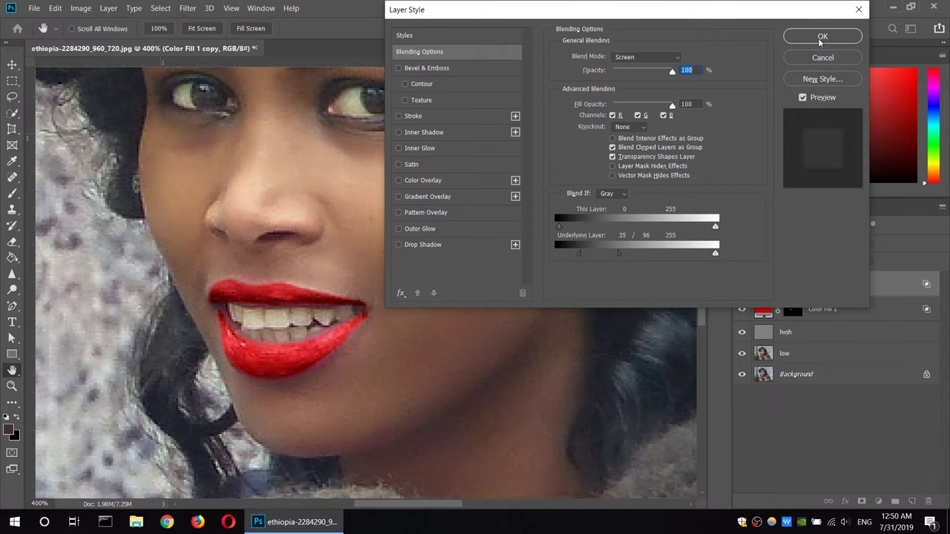
pyautogui.click(821, 37)
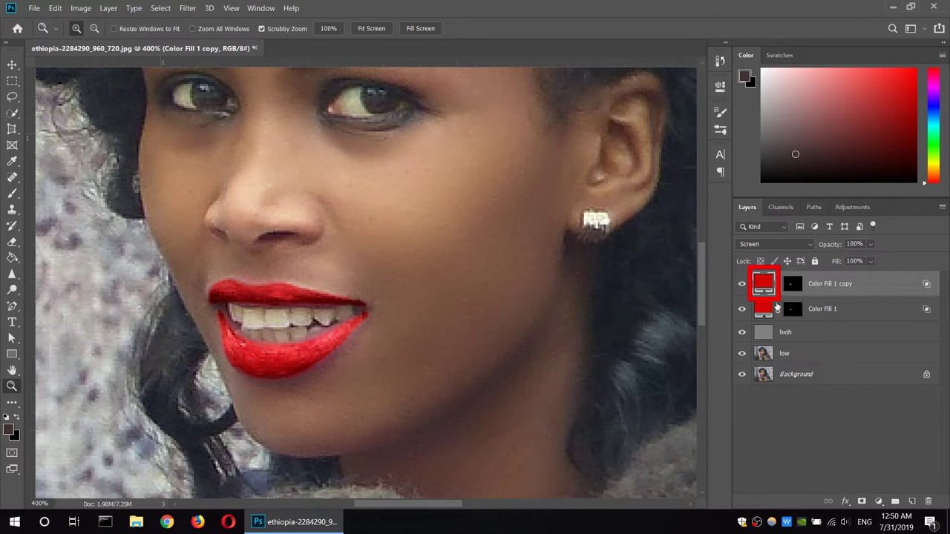
# Inspect the copy's fill colour without changing it, then view the whole photo at 100%
pyautogui.doubleClick(763, 283)
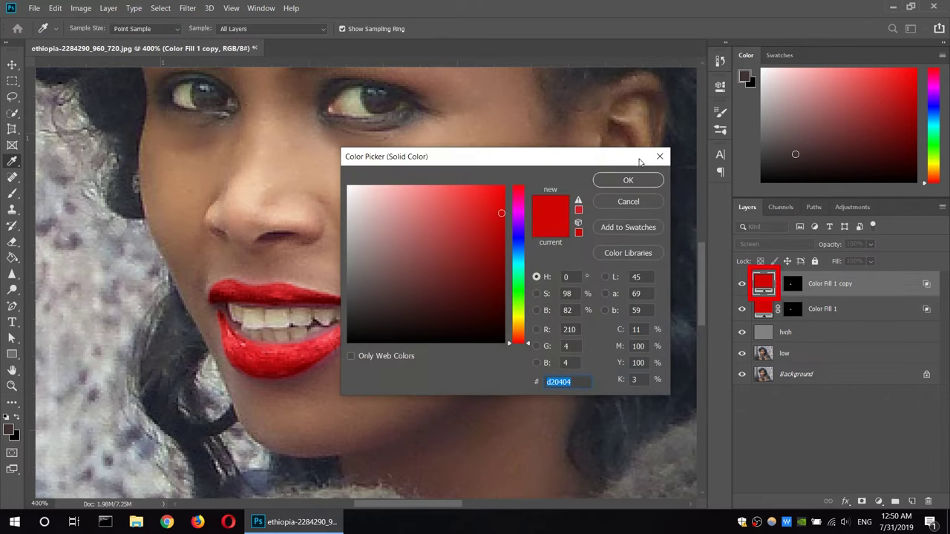
pyautogui.click(660, 158)
pyautogui.press('z')
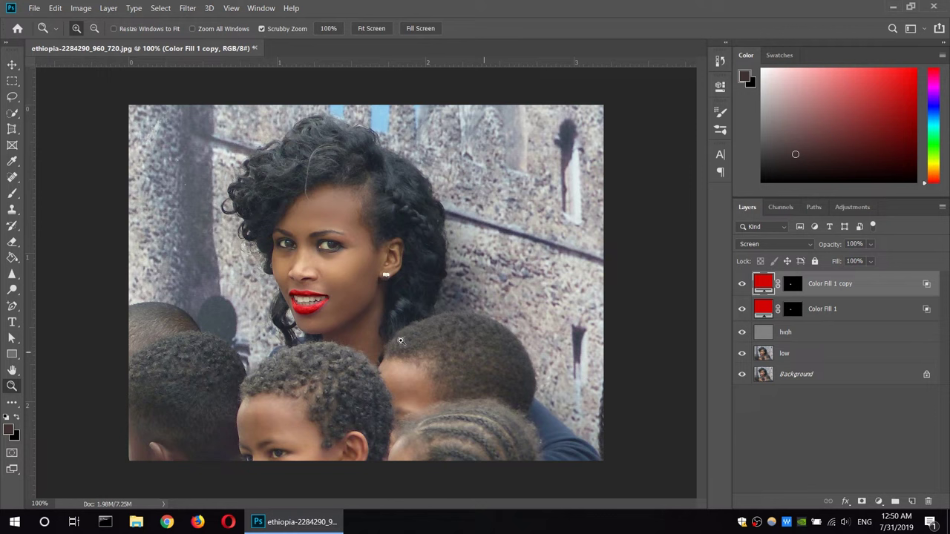
pyautogui.doubleClick(12, 386)
# Group the two red fills with the grey and low layers into Group 1, then toggle it to compare
pyautogui.press('ctrl')
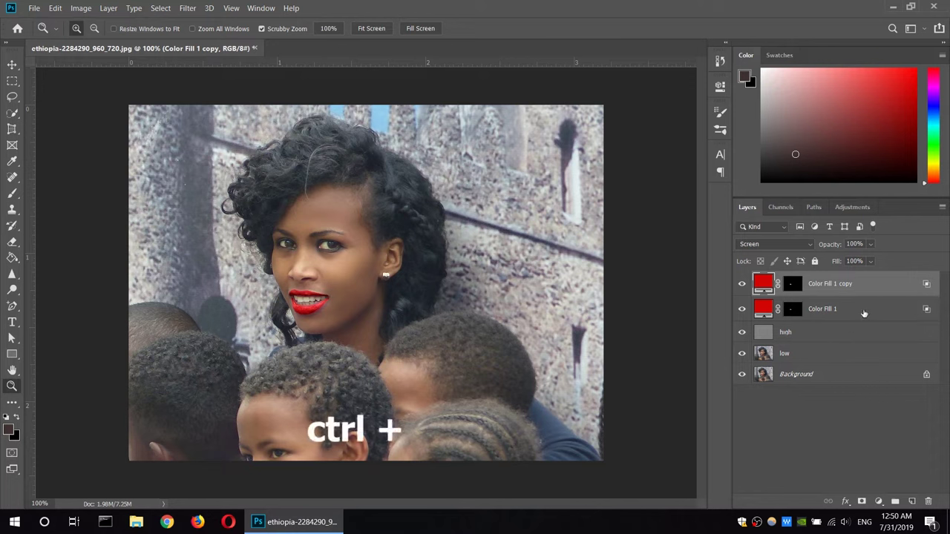
pyautogui.keyDown('ctrl'); pyautogui.click(864, 307); pyautogui.keyUp('ctrl')
pyautogui.keyDown('ctrl'); pyautogui.click(866, 333); pyautogui.keyUp('ctrl')
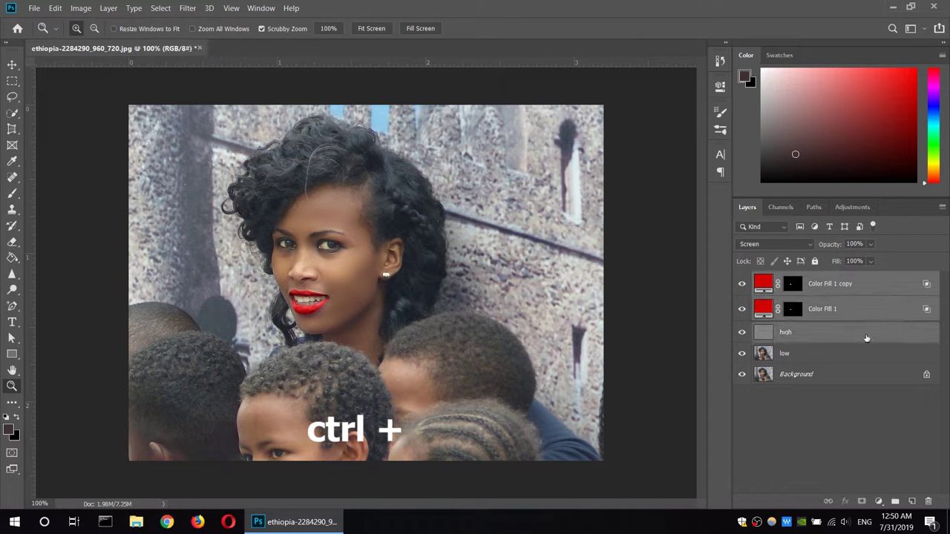
pyautogui.keyDown('ctrl'); pyautogui.click(856, 355); pyautogui.keyUp('ctrl')
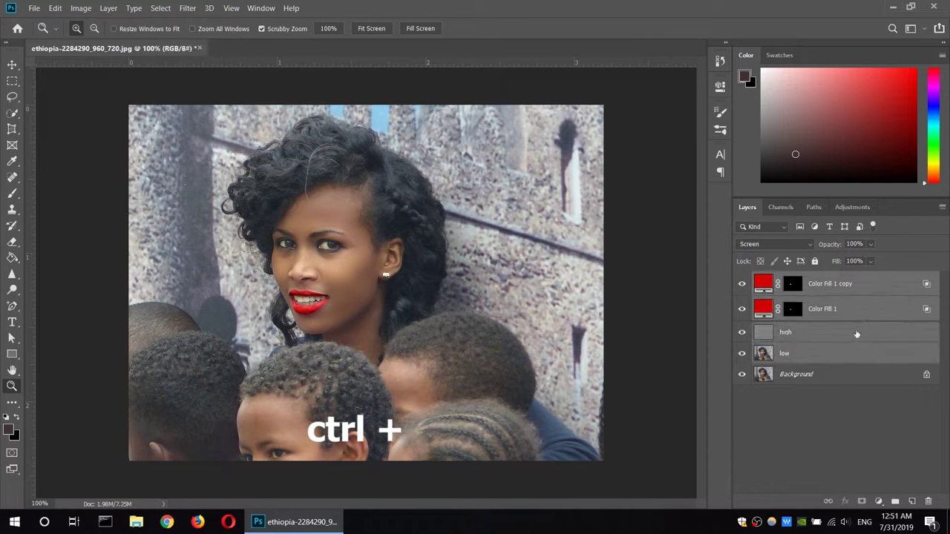
pyautogui.rightClick(870, 287)
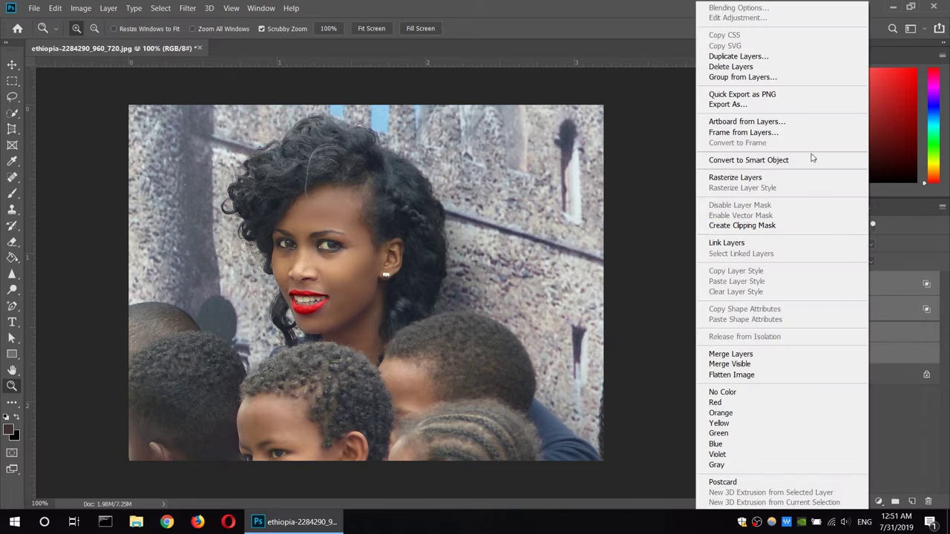
pyautogui.click(759, 77)
pyautogui.click(572, 155)
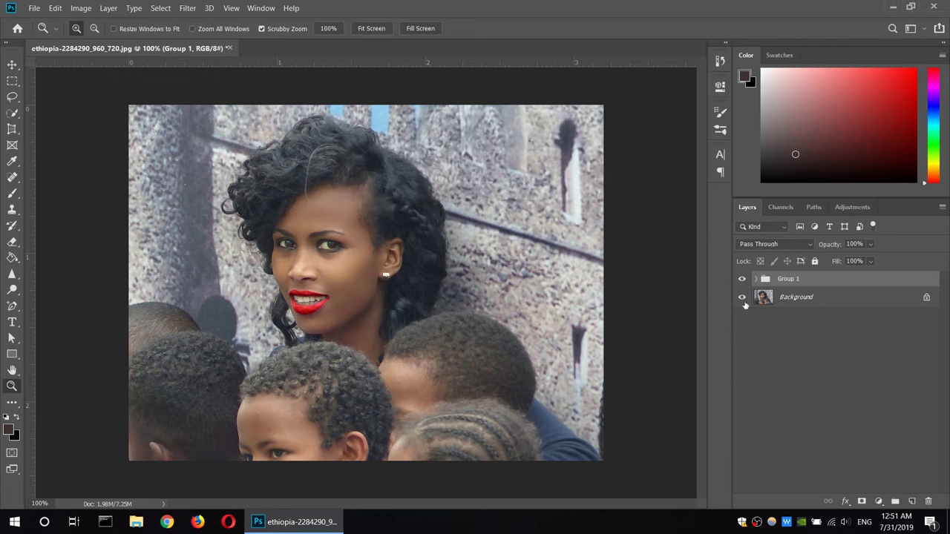
pyautogui.click(741, 280)
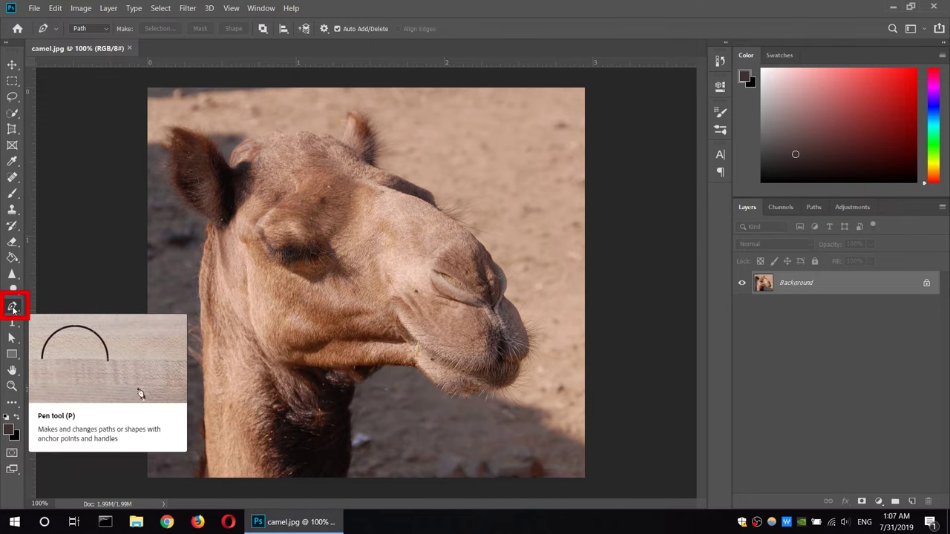
# With the Pen Tool, place anchors at the neck's bottom and up its left edge
pyautogui.rightClick(13, 308)
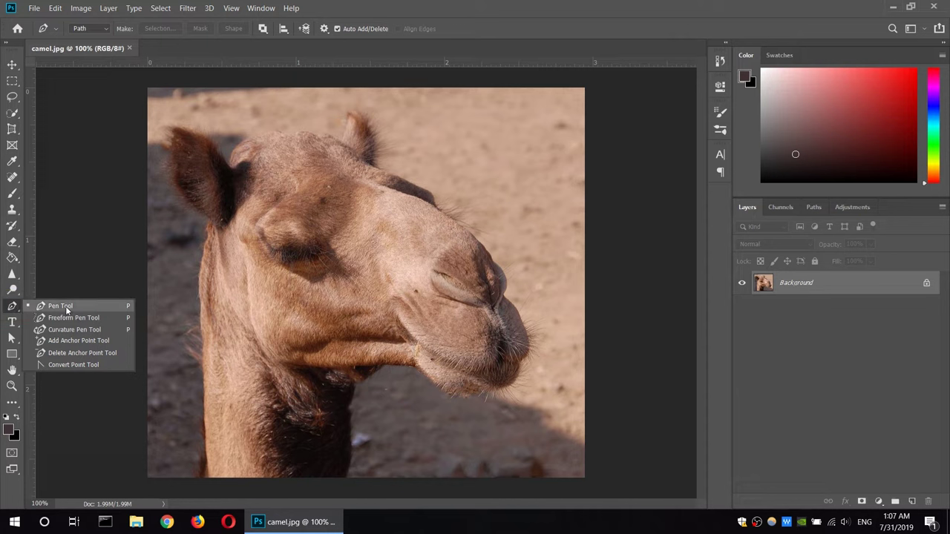
pyautogui.click(67, 310)
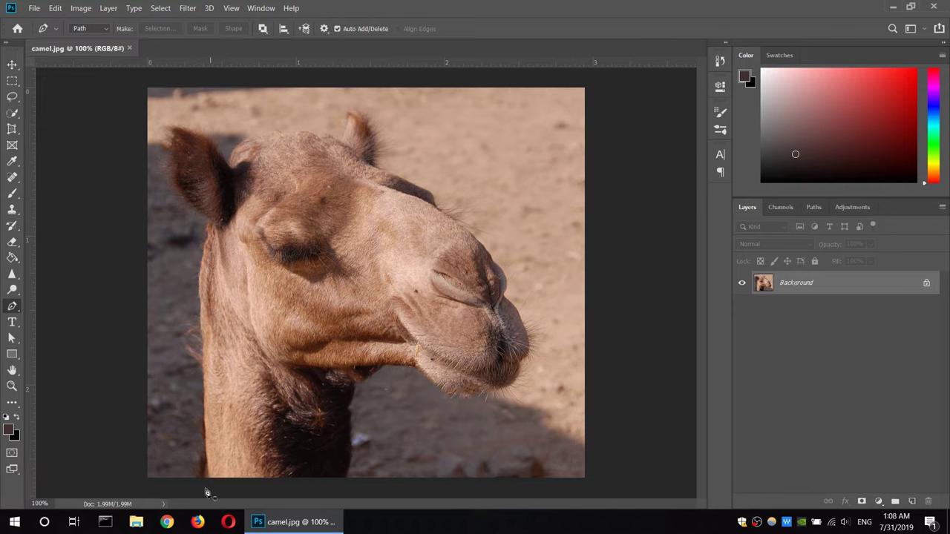
pyautogui.click(201, 477)
pyautogui.click(201, 374)
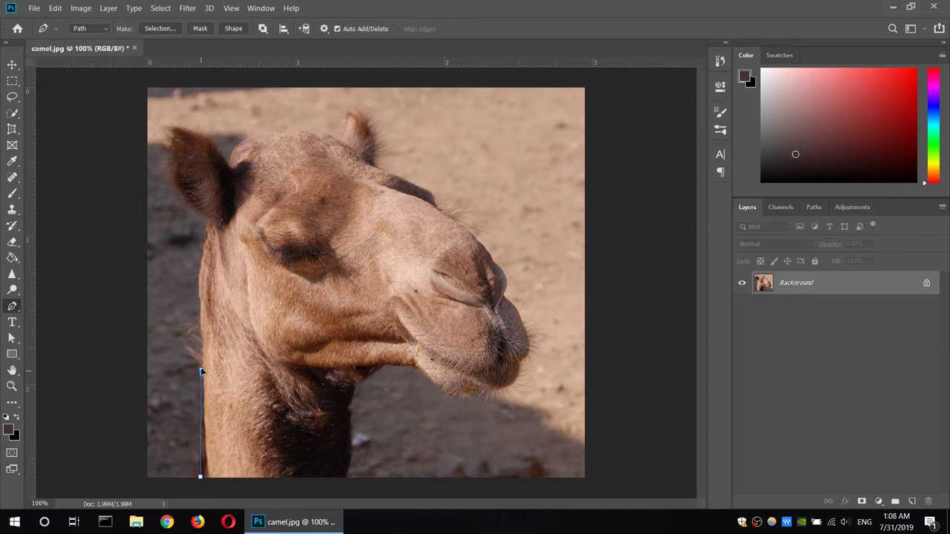
# Curve the path up the camel's neck to the top of the neck
pyautogui.moveTo(199, 359); pyautogui.dragTo(195, 360)
pyautogui.moveTo(195, 359); pyautogui.dragTo(195, 358)
pyautogui.moveTo(195, 354); pyautogui.dragTo(175, 357)
pyautogui.moveTo(176, 357); pyautogui.dragTo(191, 345)
pyautogui.click(198, 279)
pyautogui.hotkey('ctrl', 'z')
pyautogui.click(209, 222)
pyautogui.moveTo(209, 220); pyautogui.dragTo(223, 200)
pyautogui.moveTo(208, 223); pyautogui.dragTo(211, 228)
# Trace the path around the left ear tip and across the top of the head
pyautogui.click(169, 159)
pyautogui.moveTo(224, 207); pyautogui.dragTo(209, 201)
pyautogui.click(175, 143)
pyautogui.moveTo(177, 160); pyautogui.dragTo(181, 134)
pyautogui.moveTo(182, 134); pyautogui.dragTo(207, 135)
pyautogui.moveTo(232, 170); pyautogui.dragTo(233, 153)
pyautogui.moveTo(233, 155)
pyautogui.mouseDown()
pyautogui.moveTo(290, 134)
pyautogui.moveTo(337, 141)
pyautogui.mouseUp()
pyautogui.moveTo(327, 132); pyautogui.dragTo(316, 134)
pyautogui.click(339, 140)
# Trace the path over the right ear and down the forehead
pyautogui.click(339, 140)
pyautogui.click(346, 113)
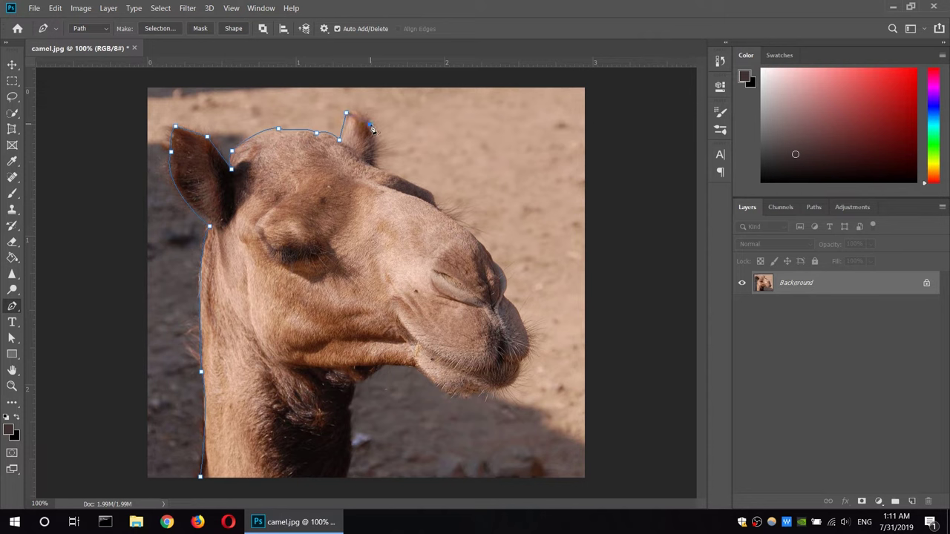
pyautogui.moveTo(371, 124); pyautogui.dragTo(370, 134)
pyautogui.click(375, 164)
pyautogui.click(430, 193)
# Curve the path along the nose and around the muzzle
pyautogui.click(436, 205)
pyautogui.click(503, 276)
pyautogui.hotkey('ctrl', 'z')
pyautogui.moveTo(503, 277); pyautogui.dragTo(495, 293)
pyautogui.moveTo(503, 279)
pyautogui.mouseDown()
pyautogui.moveTo(495, 273)
pyautogui.moveTo(484, 287)
pyautogui.mouseUp()
pyautogui.moveTo(484, 280); pyautogui.dragTo(508, 277)
pyautogui.moveTo(493, 270); pyautogui.dragTo(493, 262)
pyautogui.click(506, 282)
pyautogui.moveTo(491, 260)
pyautogui.mouseDown()
pyautogui.moveTo(501, 250)
pyautogui.moveTo(486, 237)
pyautogui.mouseUp()
# Continue anchors around the chin, along the jaw and down the neck's front to the bottom
pyautogui.click(530, 345)
pyautogui.click(517, 380)
pyautogui.click(497, 391)
pyautogui.click(464, 395)
pyautogui.click(415, 364)
pyautogui.click(382, 366)
pyautogui.click(359, 383)
pyautogui.click(347, 405)
pyautogui.click(346, 476)
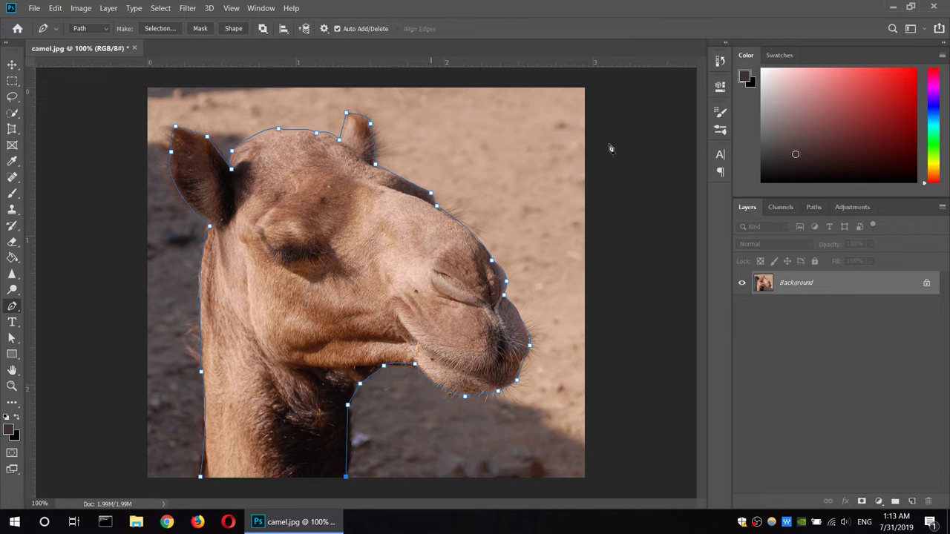
# Load the camel Work Path as a selection and add a layer mask to cut out the camel
pyautogui.click(814, 210)
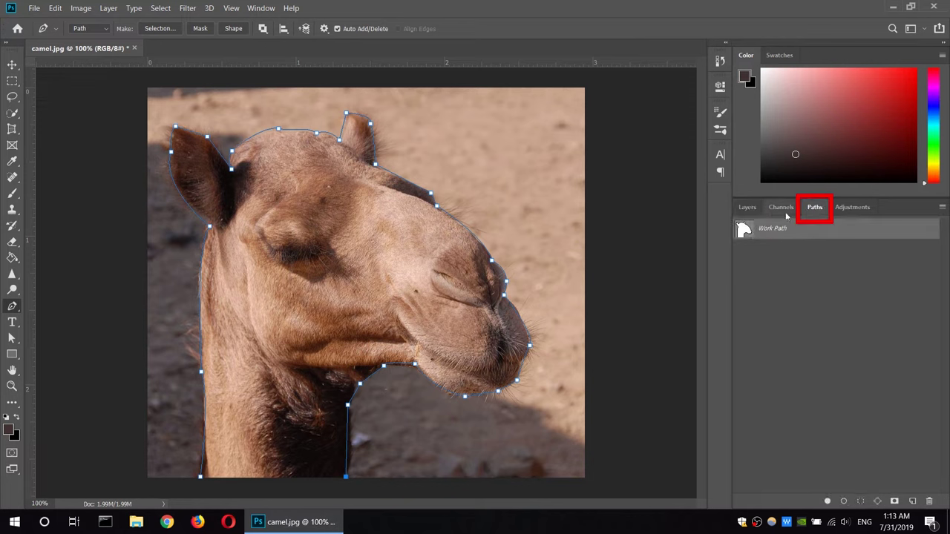
pyautogui.click(748, 208)
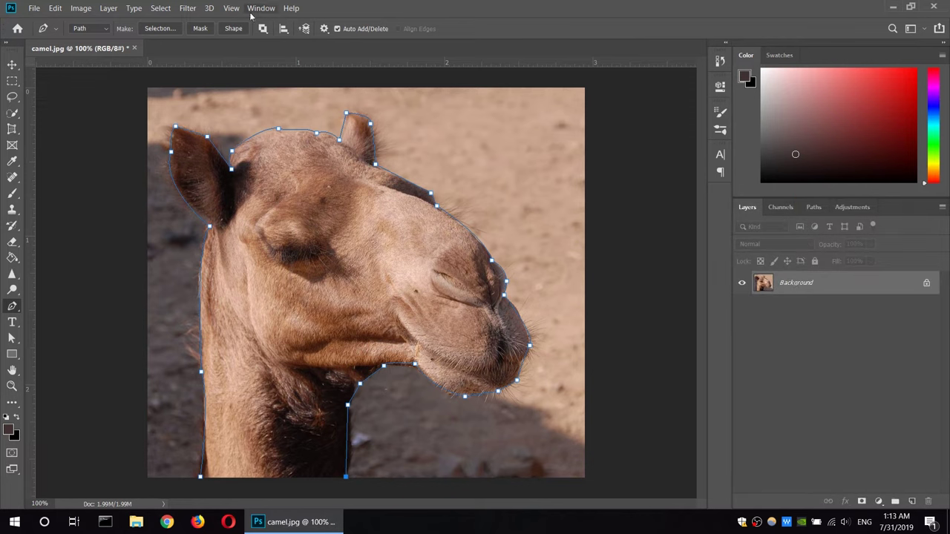
pyautogui.click(261, 8)
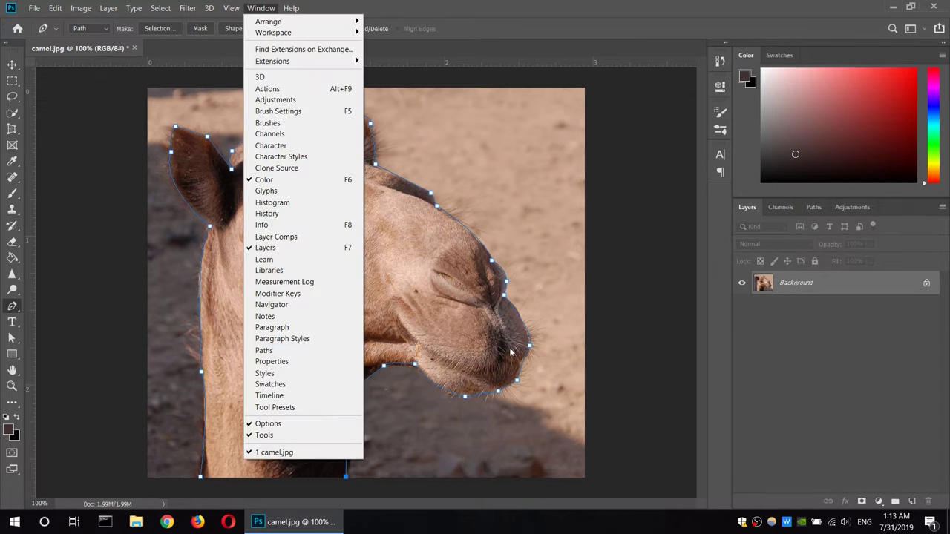
pyautogui.click(811, 210)
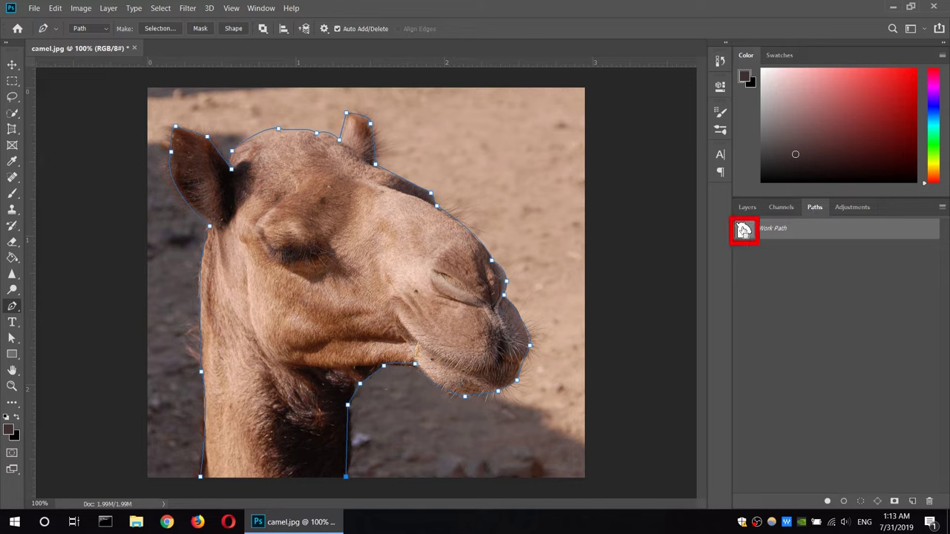
pyautogui.keyDown('ctrl'); pyautogui.click(743, 230); pyautogui.keyUp('ctrl')
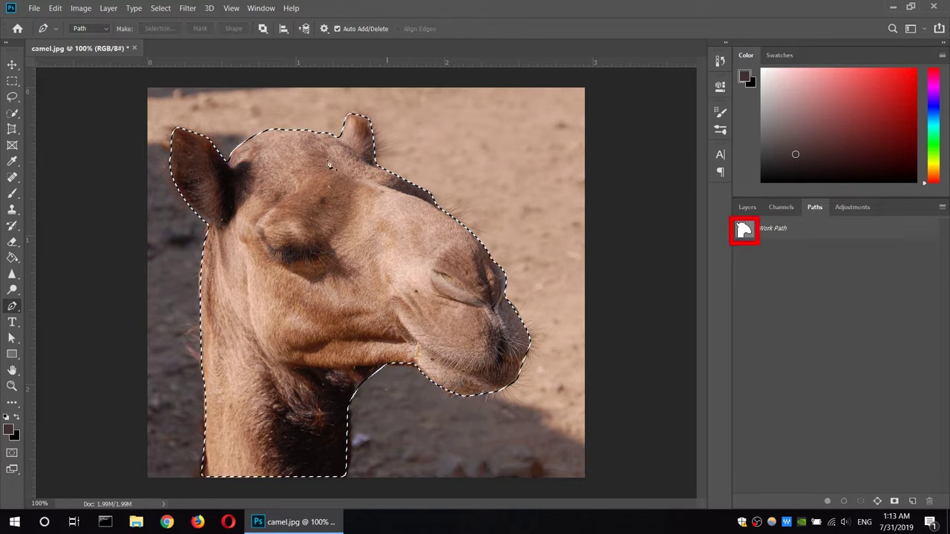
pyautogui.click(750, 208)
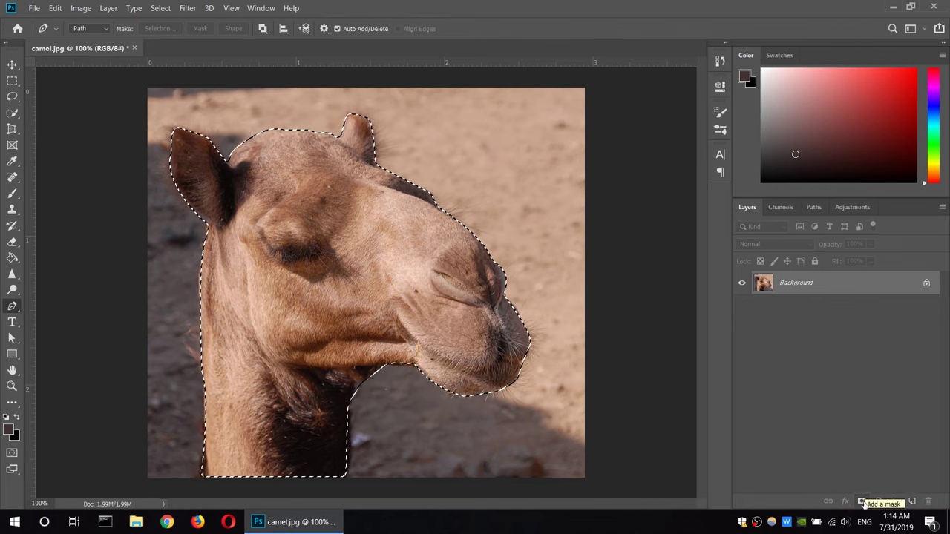
pyautogui.click(862, 503)
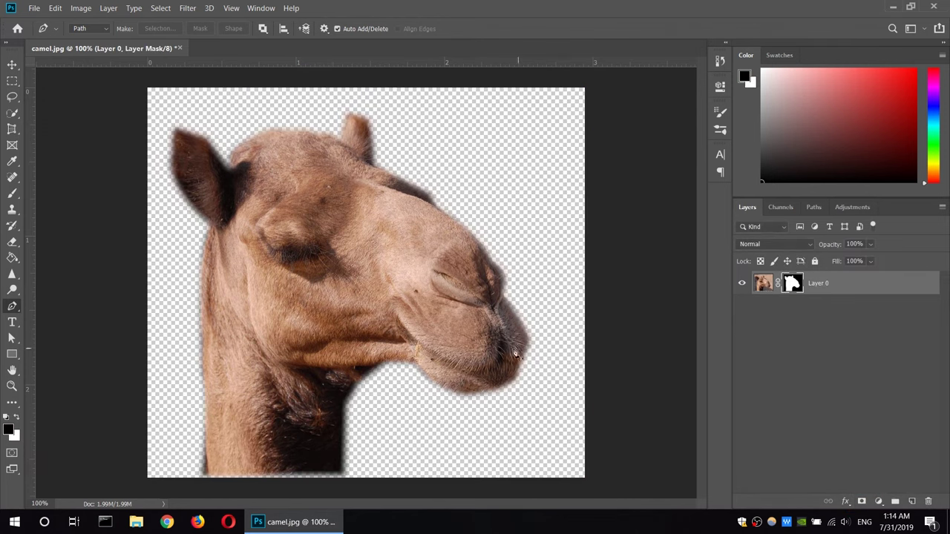
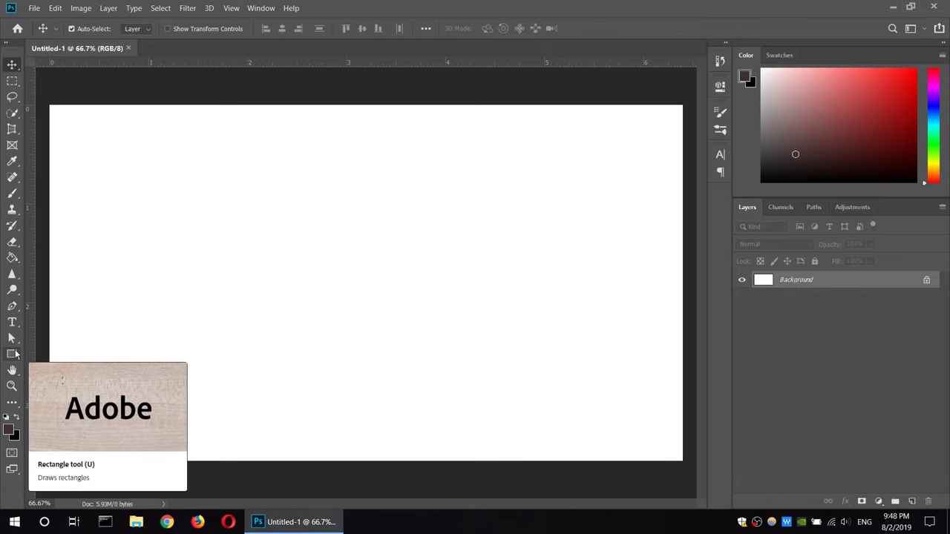
# Select the Rectangle Tool from the shape tools flyout in the toolbar
pyautogui.click(12, 354)
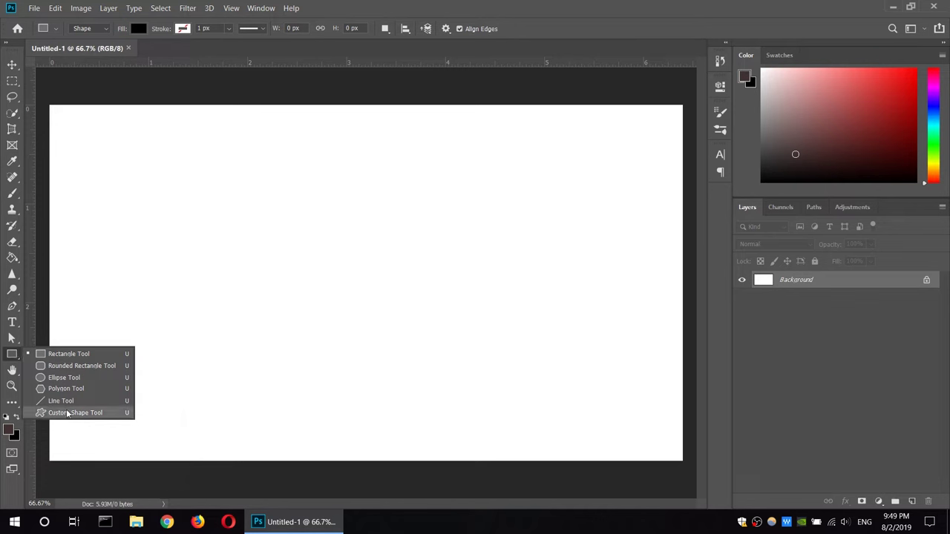
pyautogui.click(69, 354)
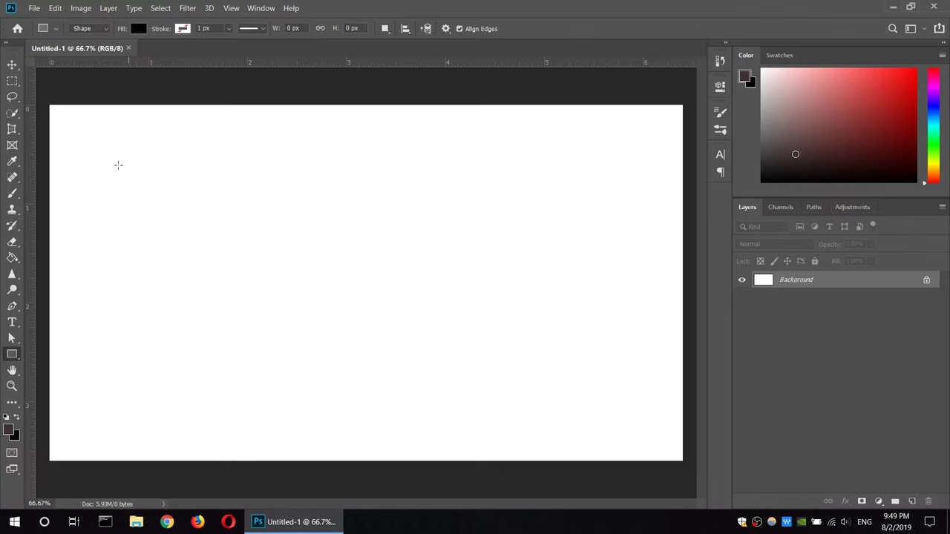
# Draw a rectangle near the canvas top-left and fill it red
pyautogui.moveTo(122, 149); pyautogui.dragTo(311, 245)
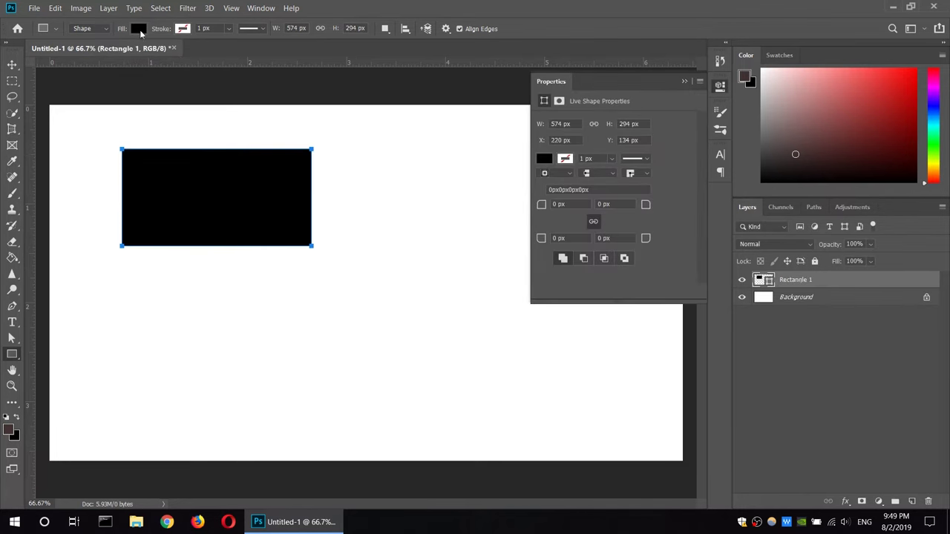
pyautogui.click(139, 29)
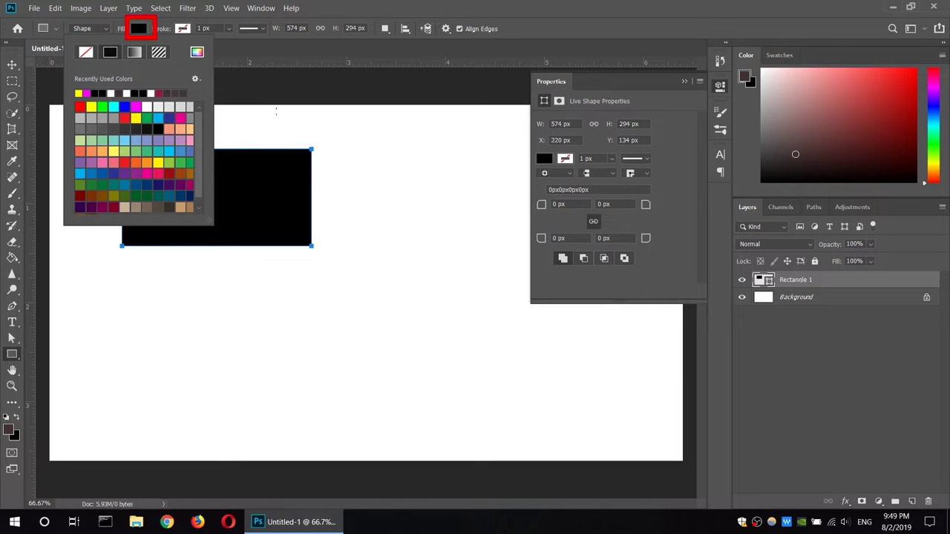
pyautogui.click(81, 107)
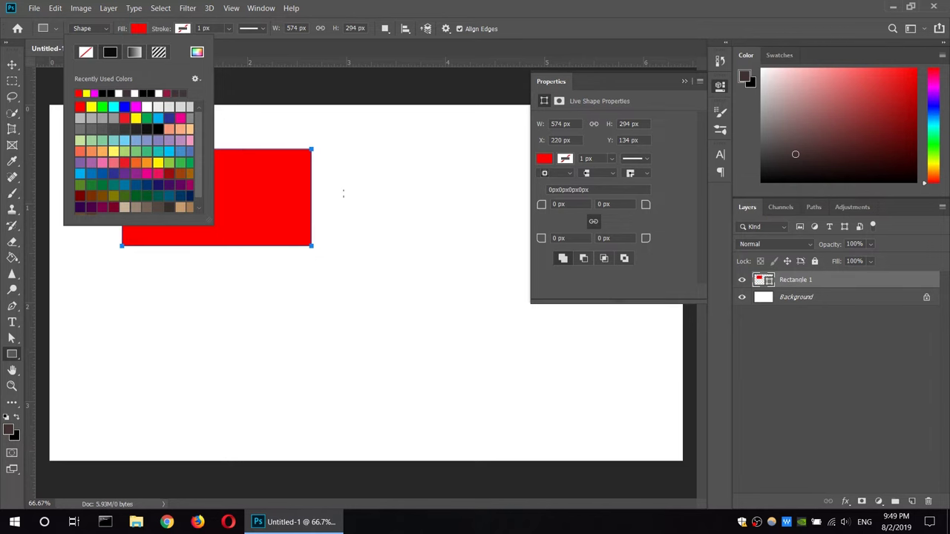
pyautogui.click(319, 175)
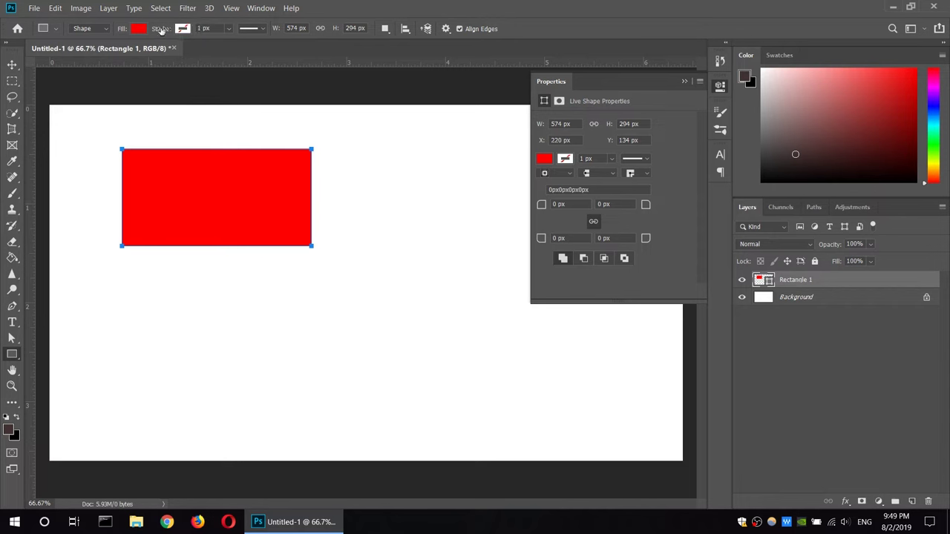
# Set the rectangle's stroke colour to white
pyautogui.click(182, 28)
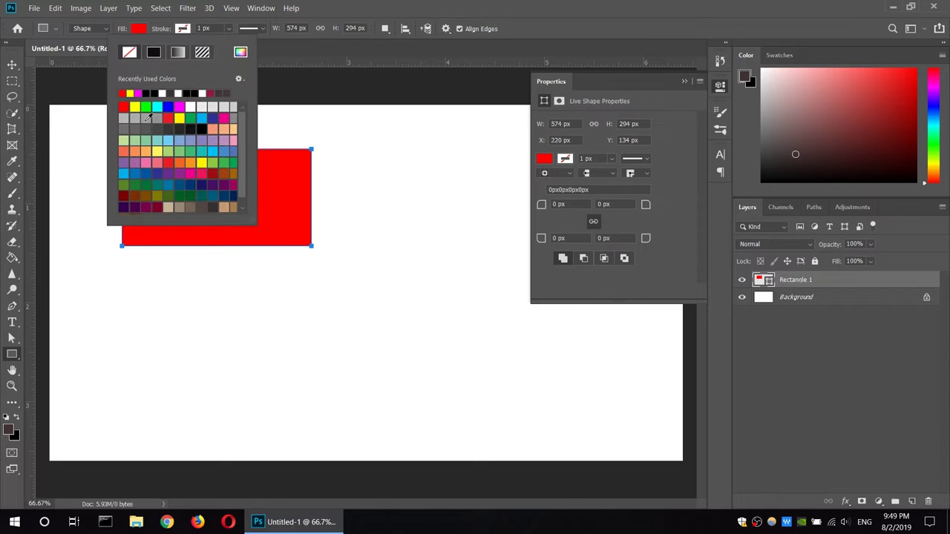
pyautogui.click(190, 107)
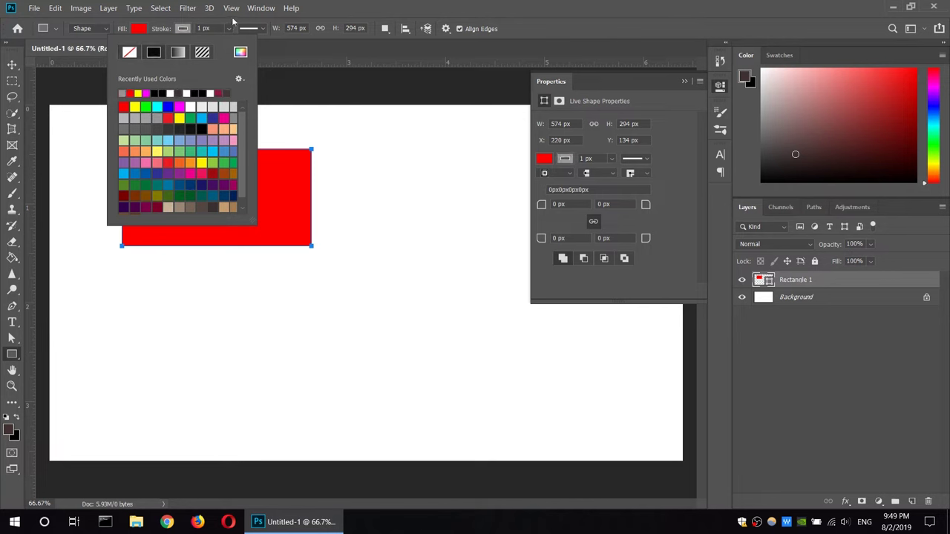
pyautogui.click(265, 129)
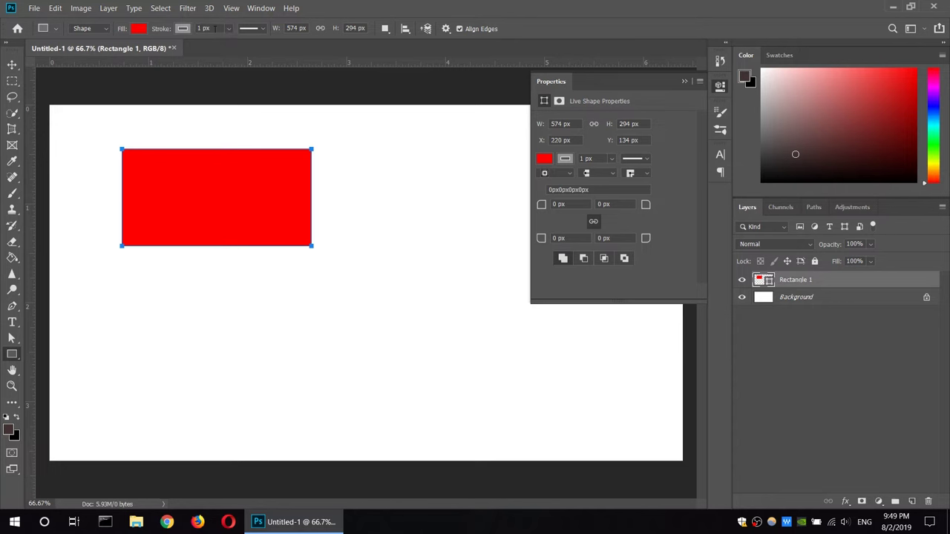
# Thicken the rectangle's stroke to 12.87 px
pyautogui.click(228, 28)
pyautogui.moveTo(235, 48); pyautogui.dragTo(235, 44)
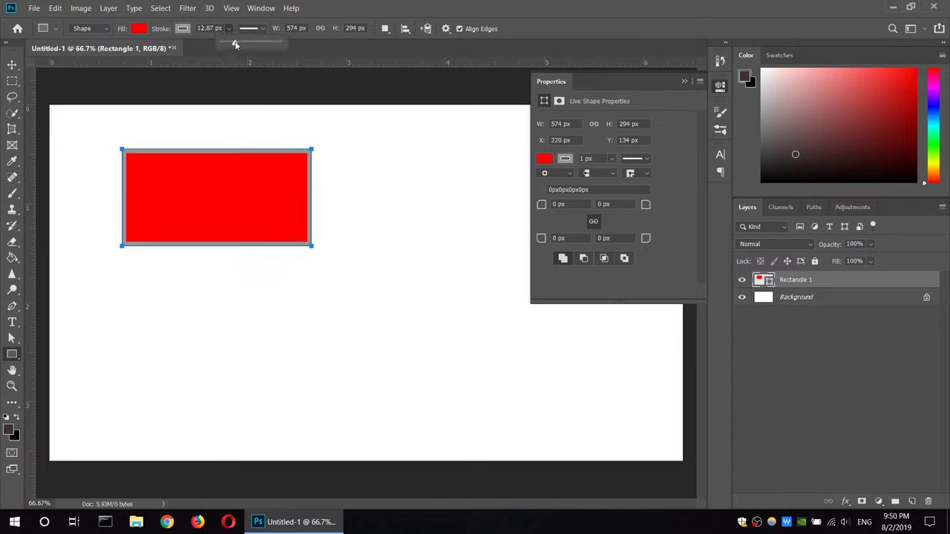
pyautogui.click(240, 52)
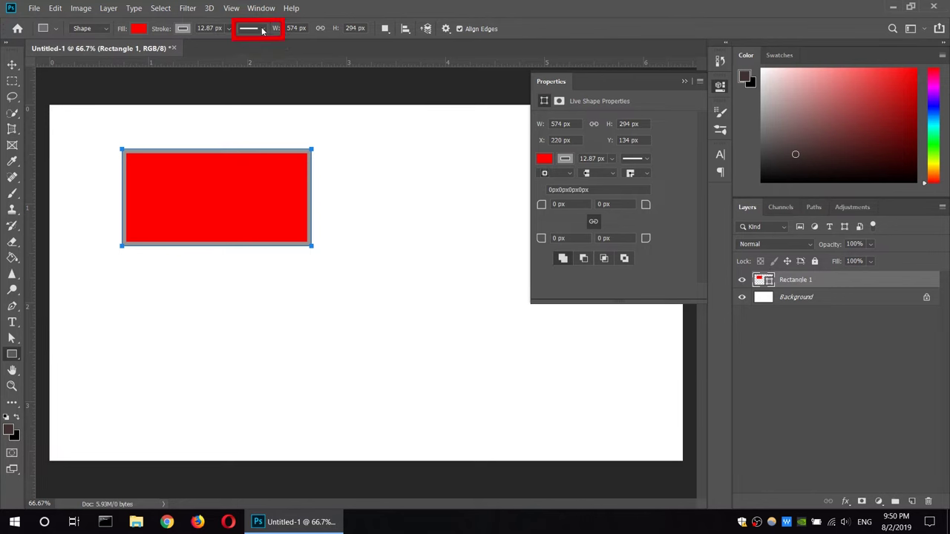
# Change the stroke style to a dashed line and close the Properties panel
pyautogui.click(261, 31)
pyautogui.click(251, 89)
pyautogui.click(319, 32)
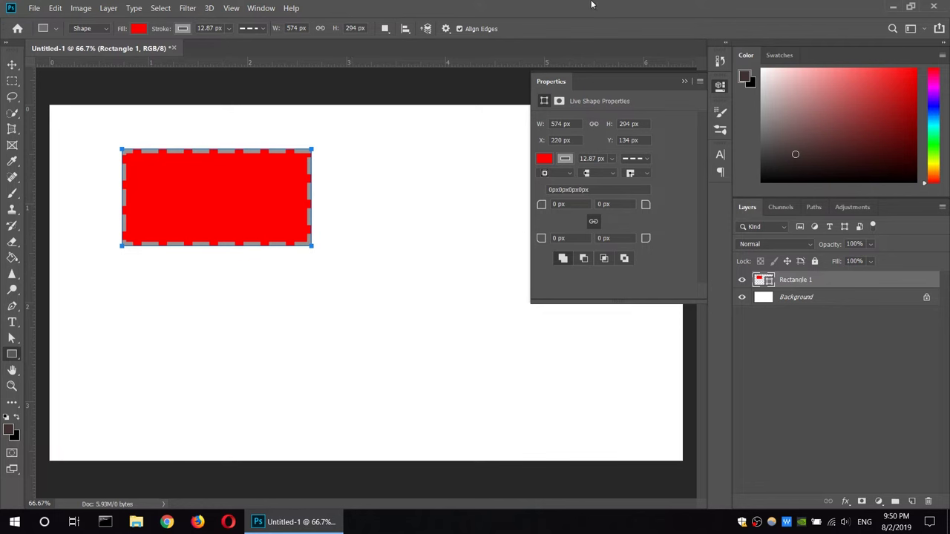
pyautogui.click(720, 86)
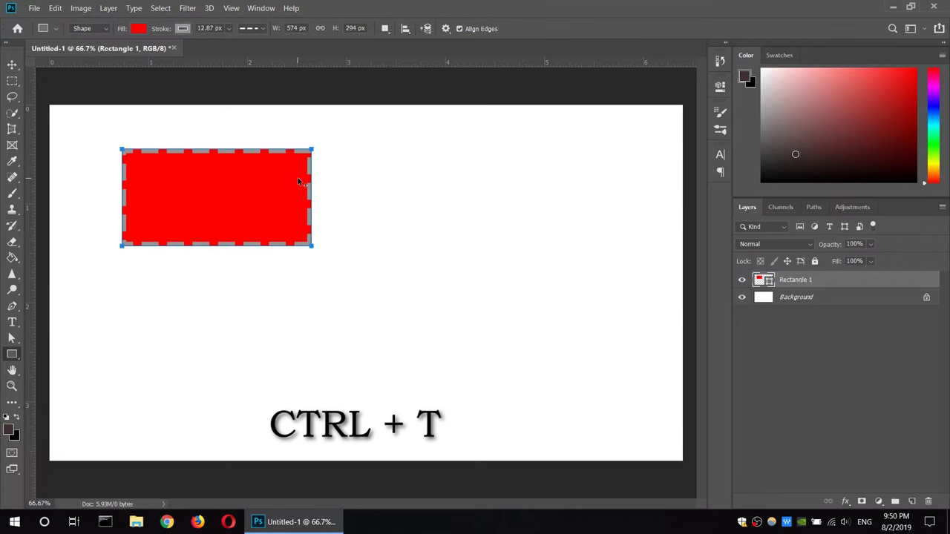
# Free-transform Rectangle 1 with Alt held, scaling it around its centre to 970 × 654 px
pyautogui.hotkey('ctrl', 't')
pyautogui.moveTo(312, 245)
pyautogui.mouseDown()
pyautogui.moveTo(377, 312)
pyautogui.moveTo(344, 265)
pyautogui.moveTo(348, 324)
pyautogui.moveTo(377, 333)
pyautogui.moveTo(377, 323)
pyautogui.mouseUp()
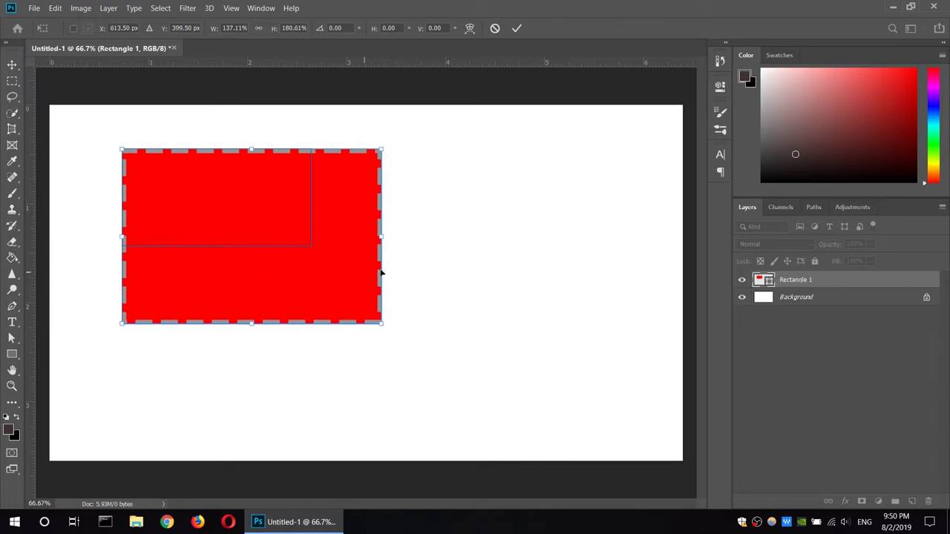
pyautogui.press('alt')
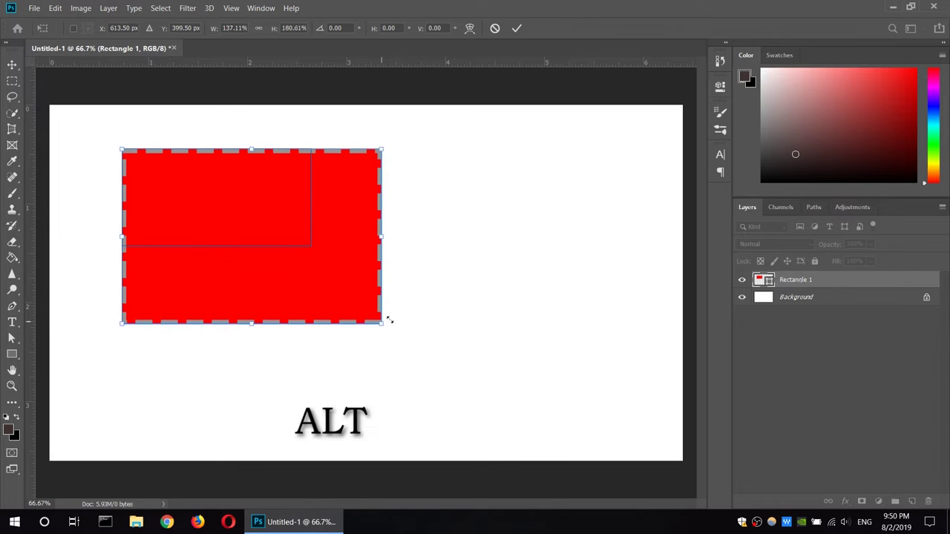
pyautogui.moveTo(381, 324); pyautogui.dragTo(426, 348)
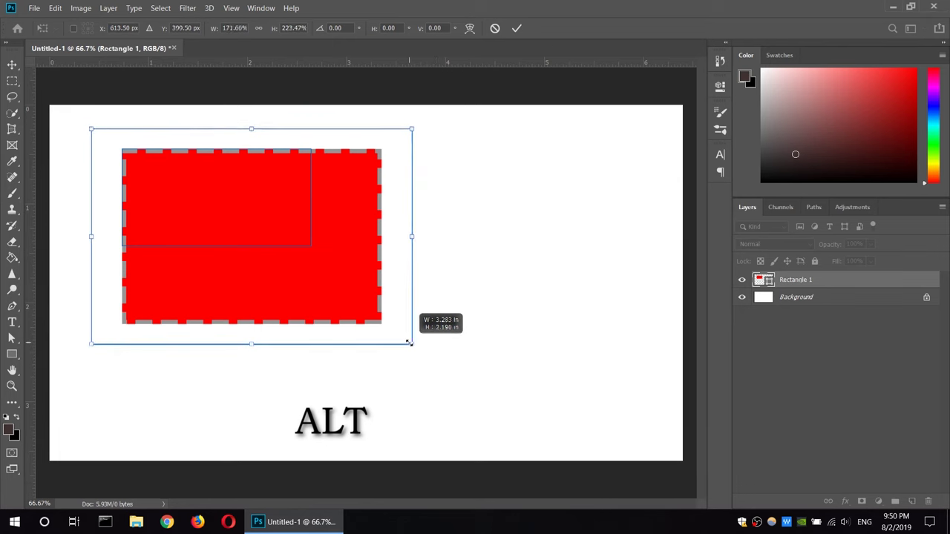
pyautogui.moveTo(426, 347); pyautogui.dragTo(412, 343)
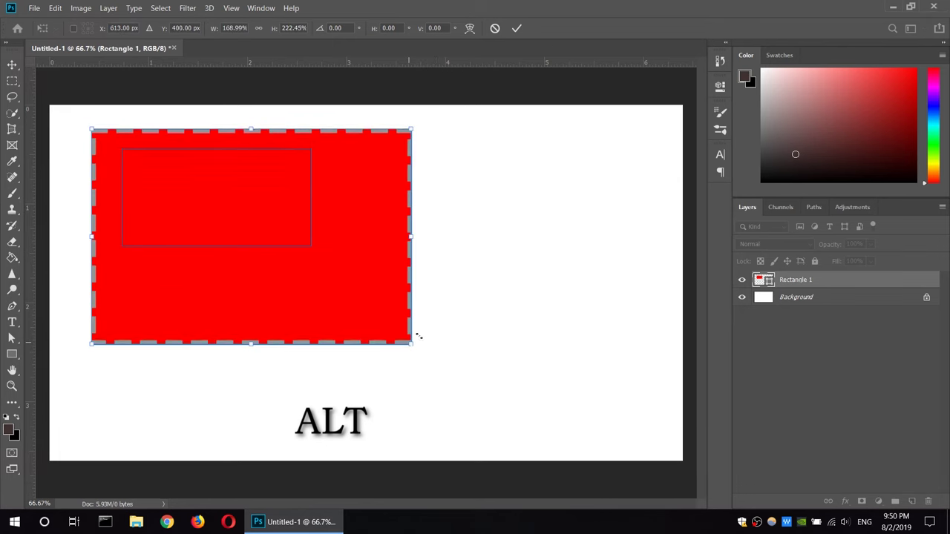
pyautogui.click(516, 28)
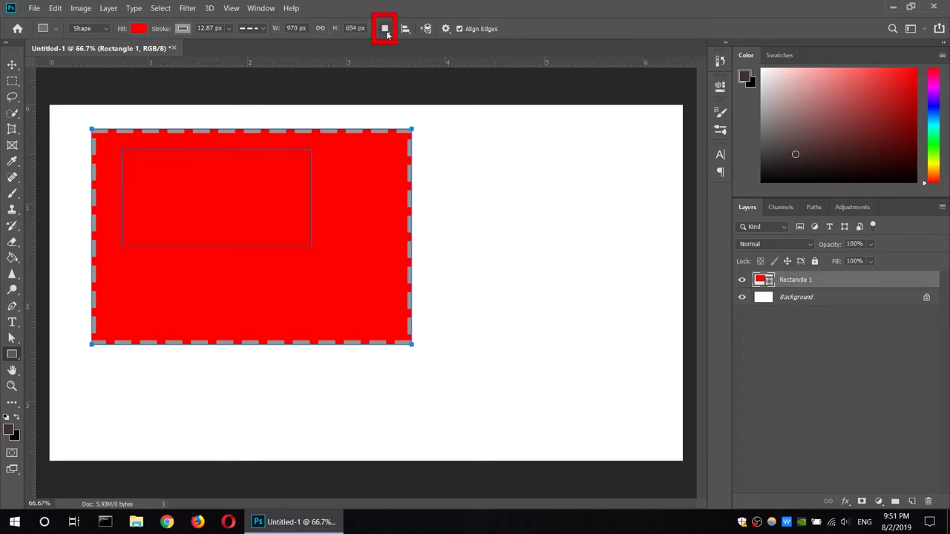
pyautogui.click(385, 30)
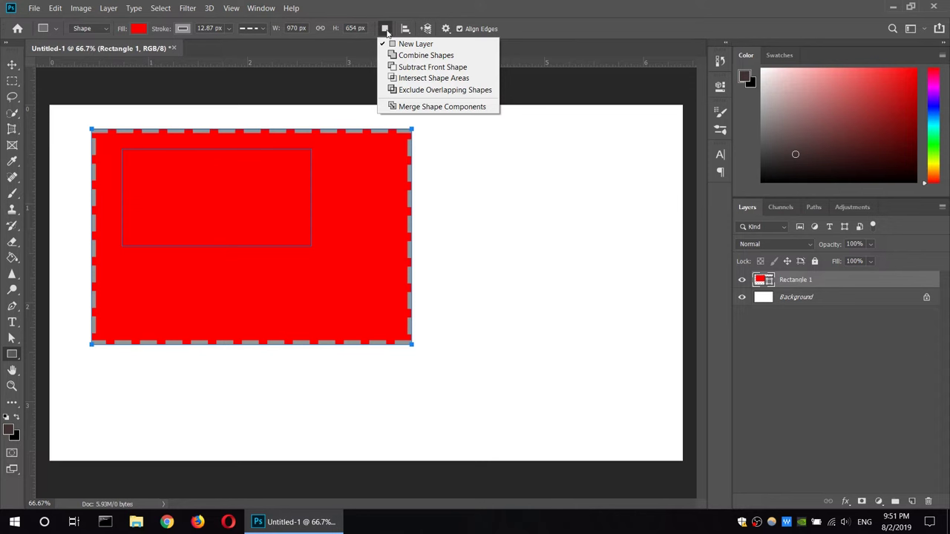
pyautogui.click(397, 44)
pyautogui.moveTo(473, 163); pyautogui.dragTo(641, 220)
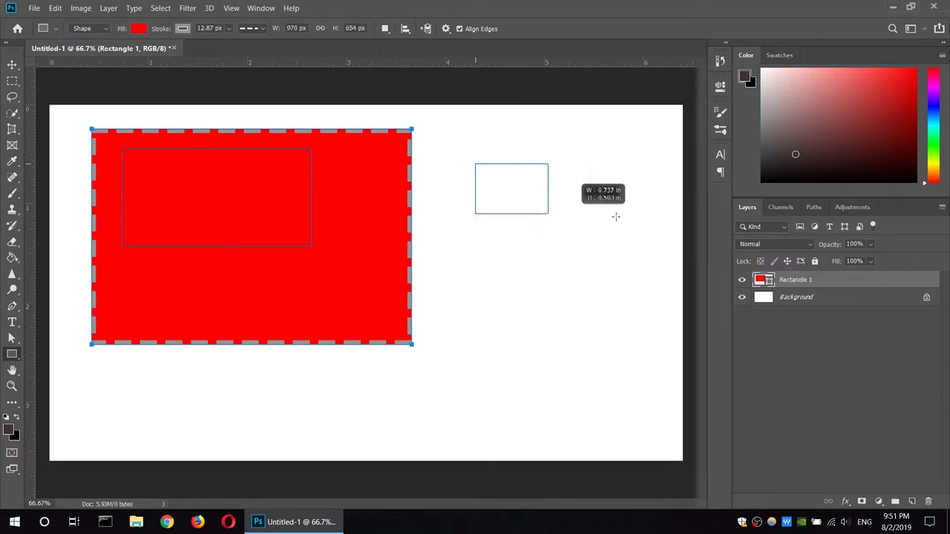
pyautogui.click(455, 269)
pyautogui.click(528, 197)
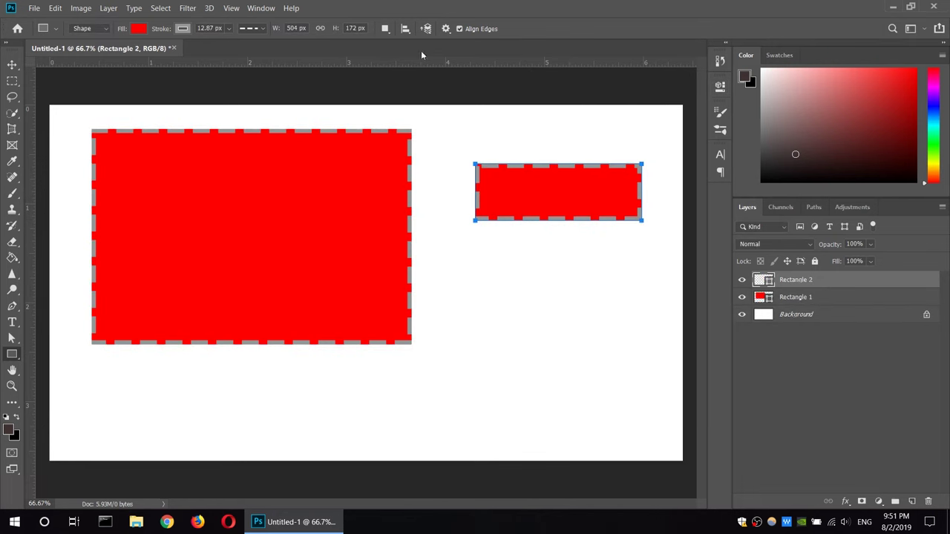
pyautogui.hotkey('ctrl', 'z')
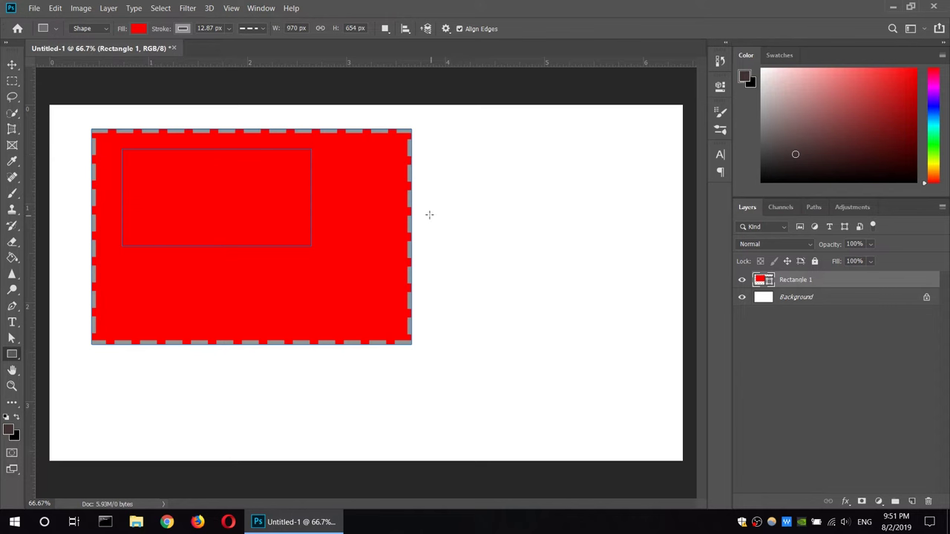
pyautogui.click(385, 30)
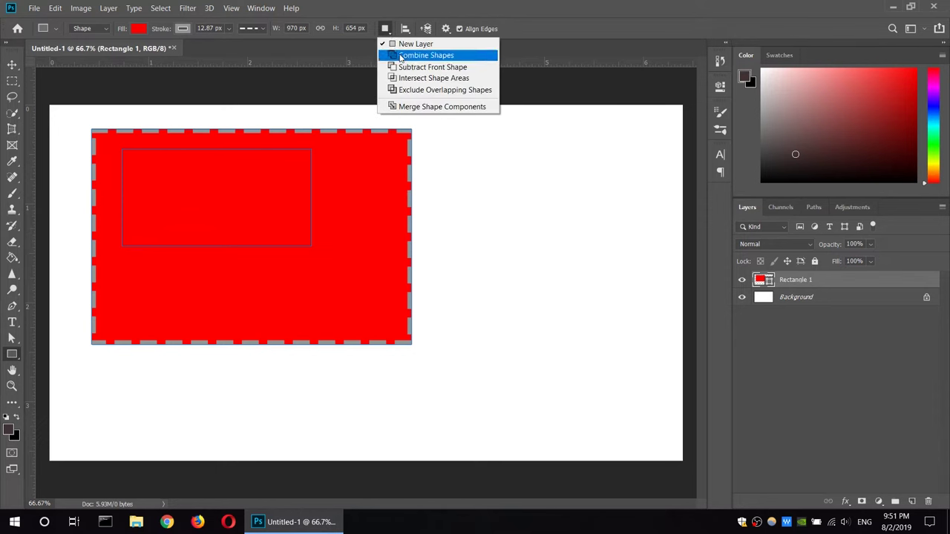
# Add three overlapping rectangles to the shape using Combine Shapes
pyautogui.click(401, 56)
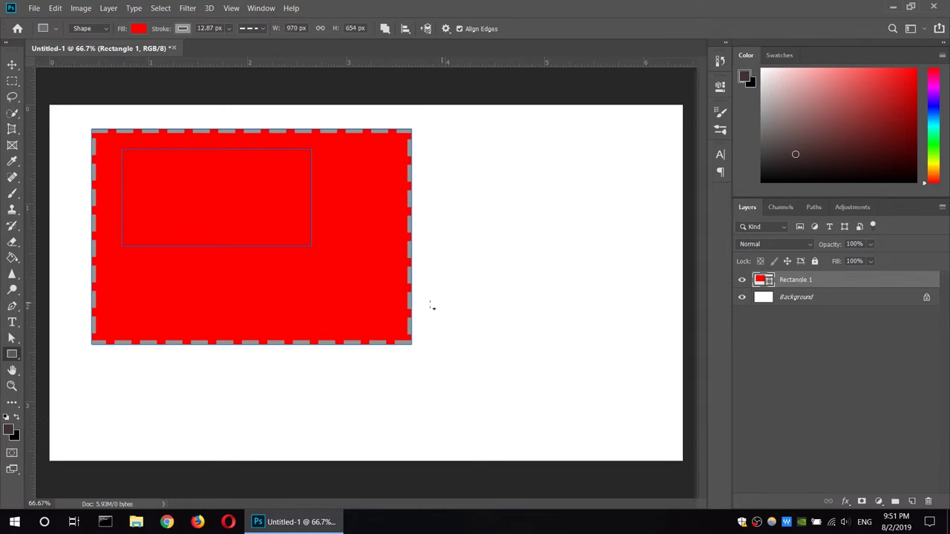
pyautogui.moveTo(372, 265); pyautogui.dragTo(463, 367)
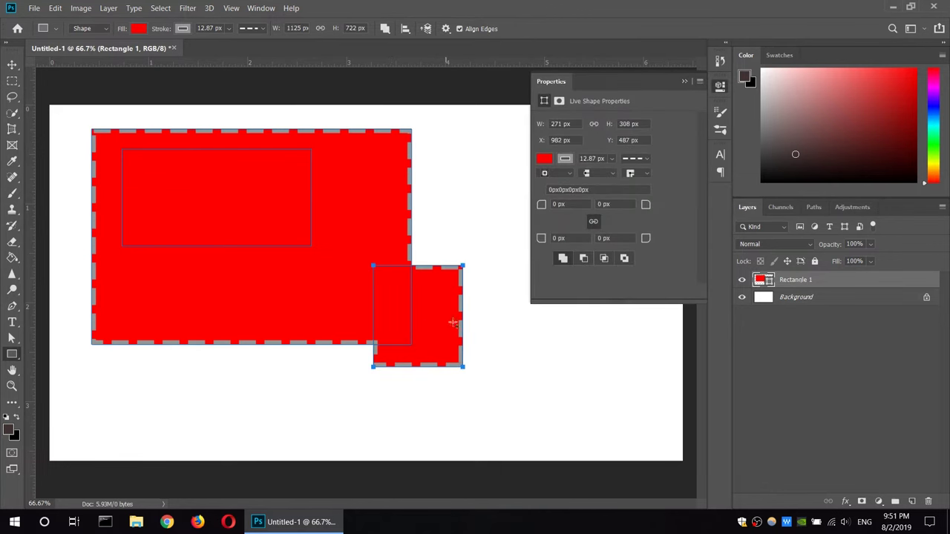
pyautogui.moveTo(138, 293); pyautogui.dragTo(286, 449)
pyautogui.moveTo(352, 155); pyautogui.dragTo(487, 201)
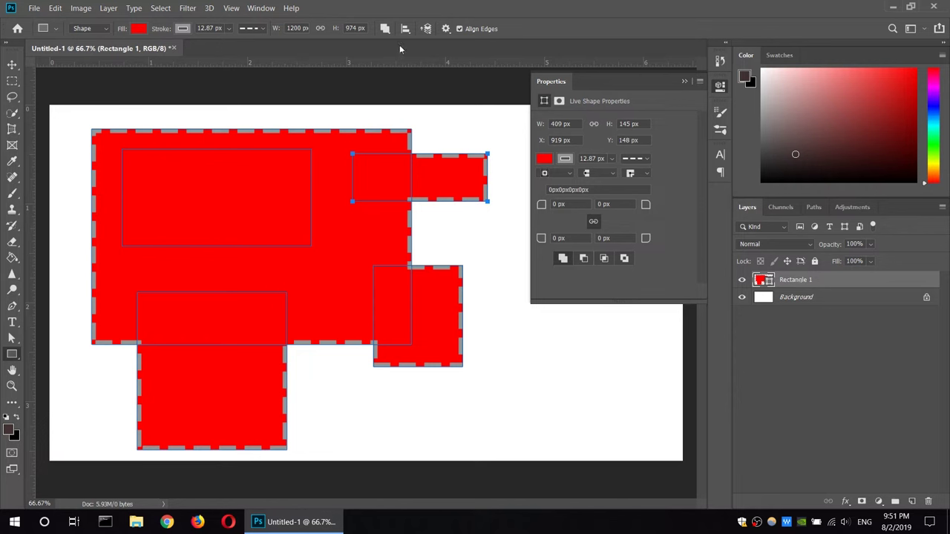
# Cut several rectangles out of the shape with Subtract Front Shape
pyautogui.click(385, 28)
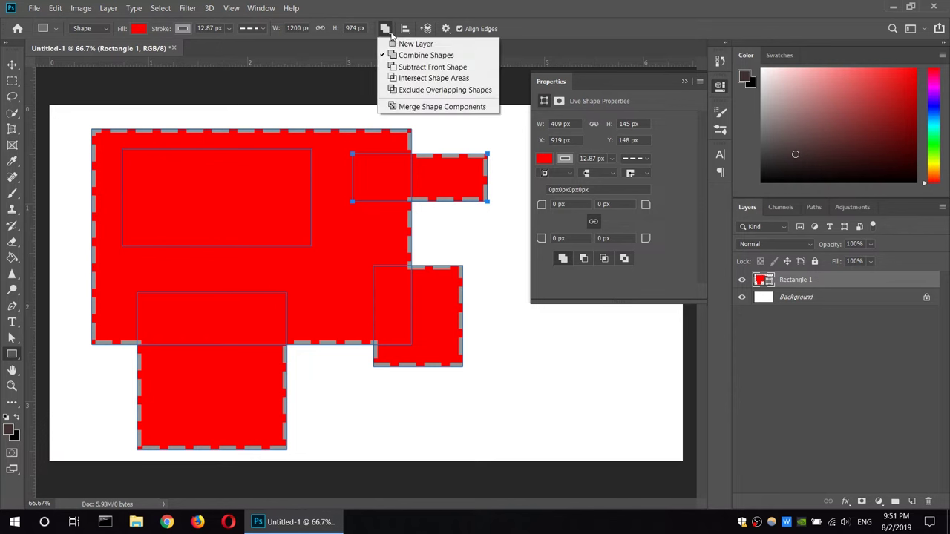
pyautogui.click(401, 68)
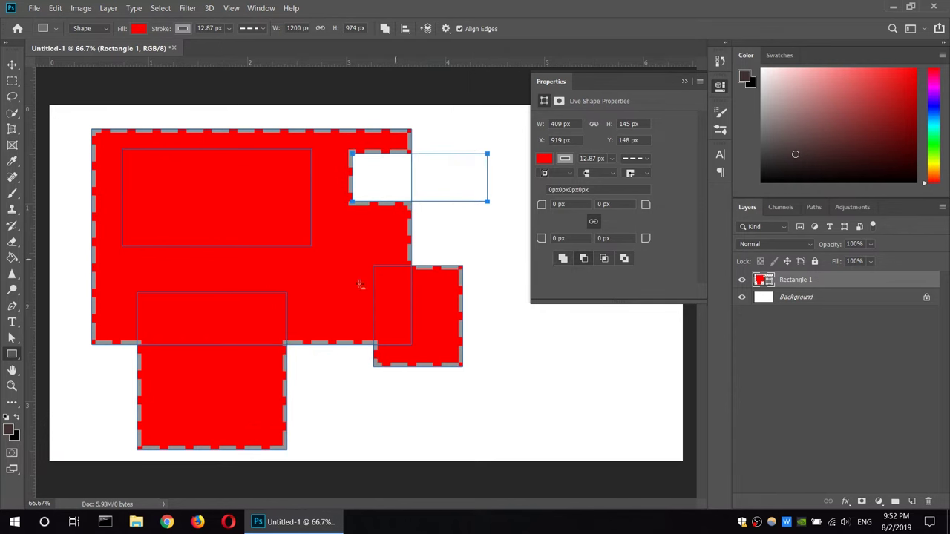
pyautogui.moveTo(415, 267); pyautogui.dragTo(464, 374)
pyautogui.moveTo(488, 292); pyautogui.dragTo(420, 245)
pyautogui.moveTo(340, 237); pyautogui.dragTo(429, 409)
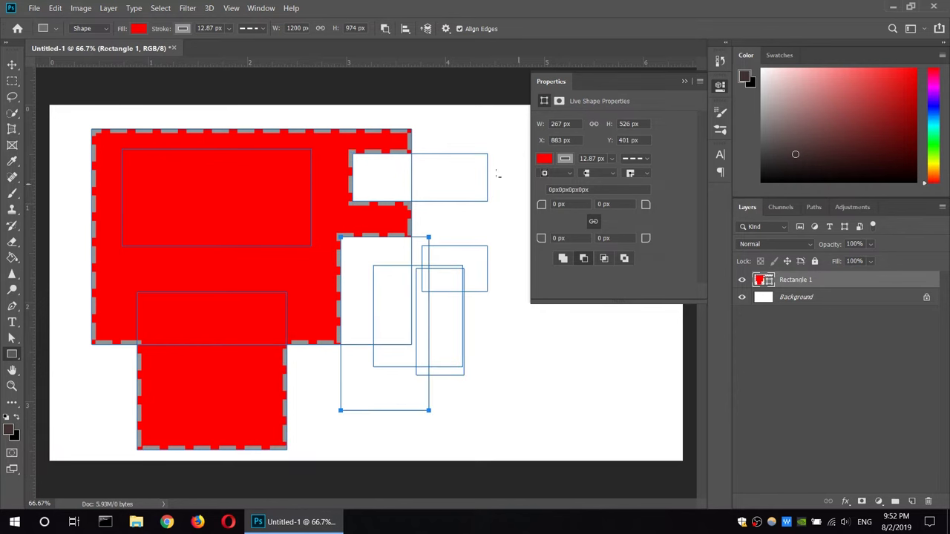
# Switch to Intersect Shape Areas, then change to the Move tool to hide path outlines
pyautogui.click(384, 28)
pyautogui.click(406, 78)
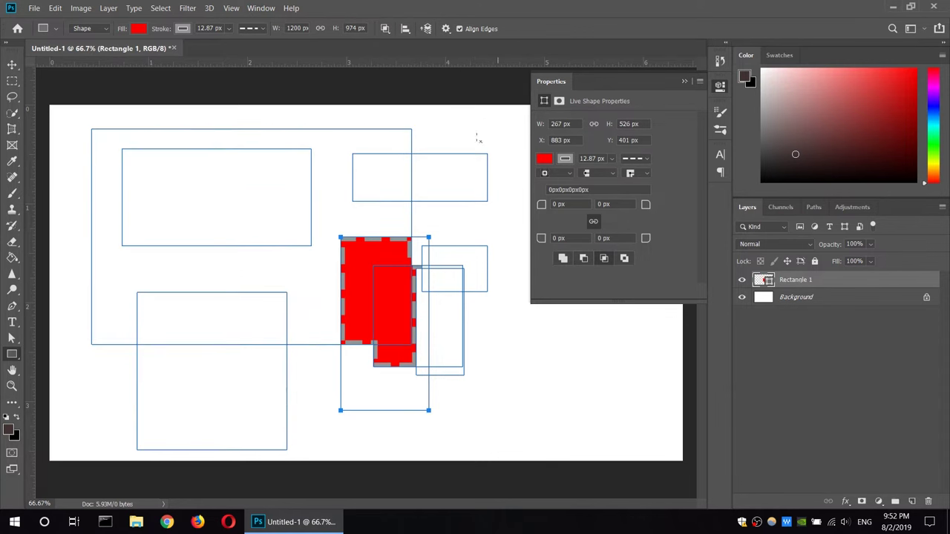
pyautogui.click(12, 66)
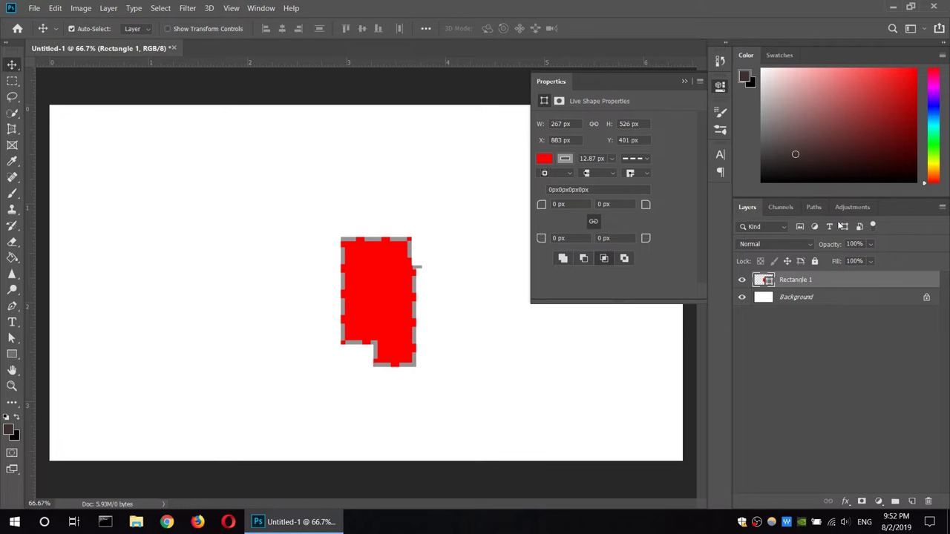
# Rasterize the Rectangle 1 layer from its right-click menu
pyautogui.rightClick(825, 285)
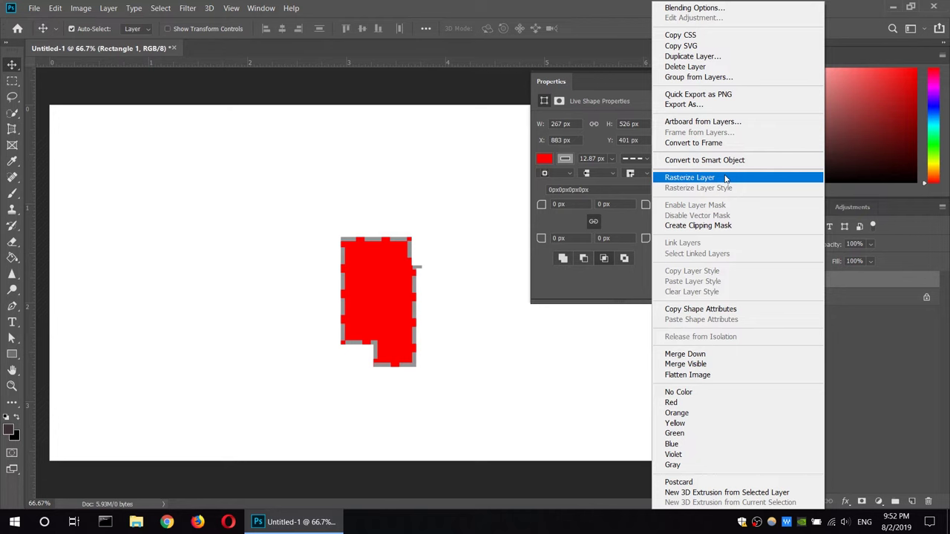
pyautogui.click(726, 179)
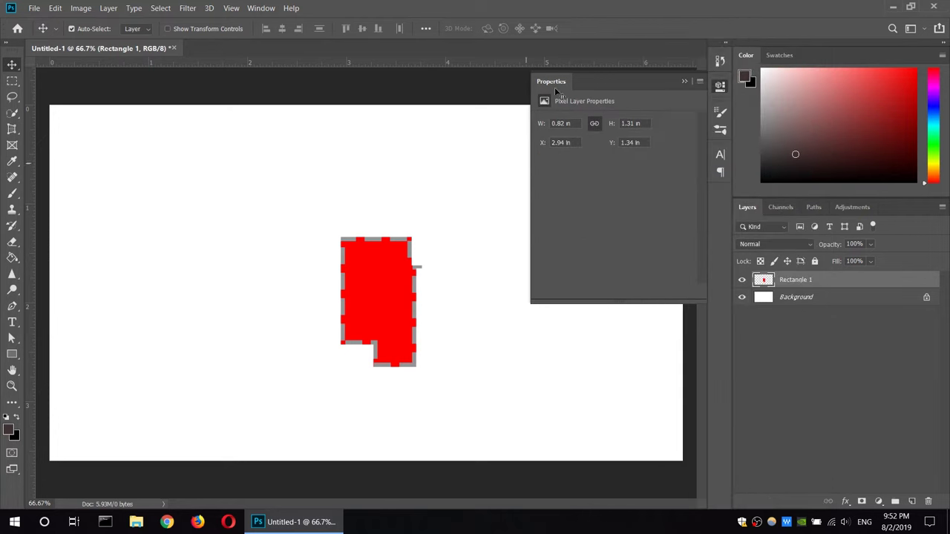
pyautogui.click(719, 83)
pyautogui.press('u')
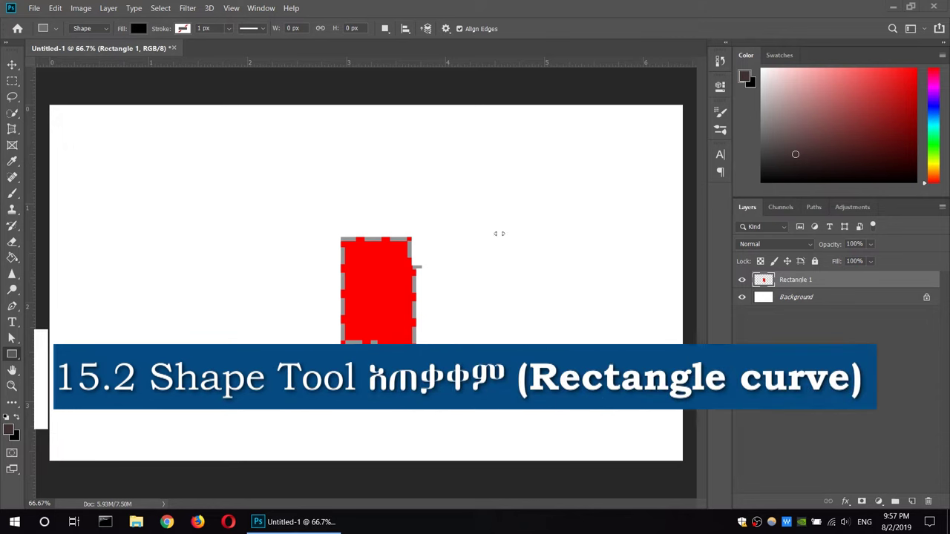
# Marquee-select the red shape, delete it, and deselect
pyautogui.moveTo(327, 211); pyautogui.dragTo(490, 412)
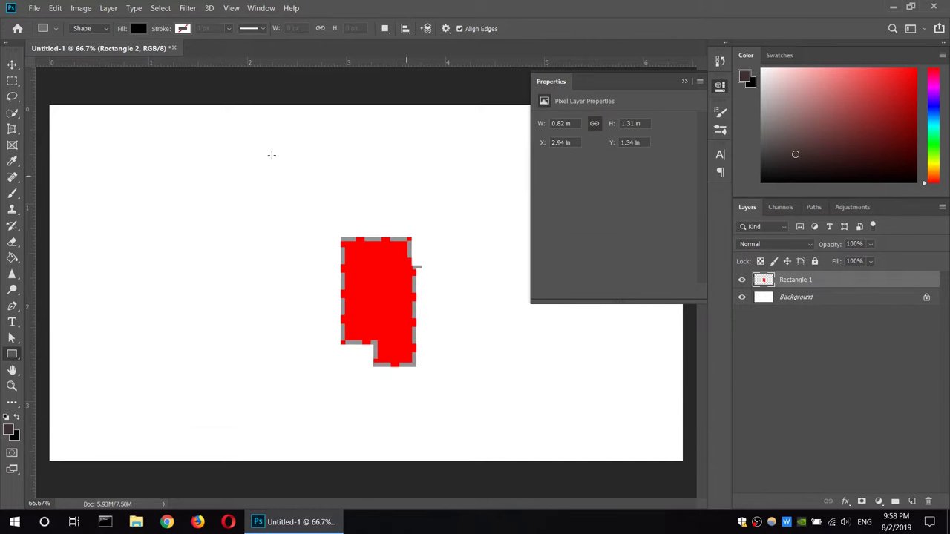
pyautogui.click(12, 81)
pyautogui.moveTo(279, 220); pyautogui.dragTo(479, 396)
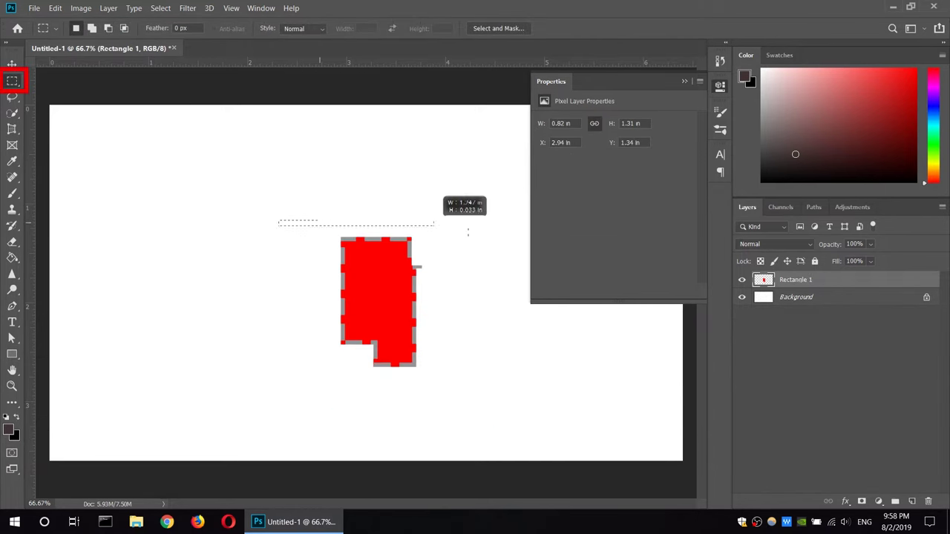
pyautogui.press('Delete')
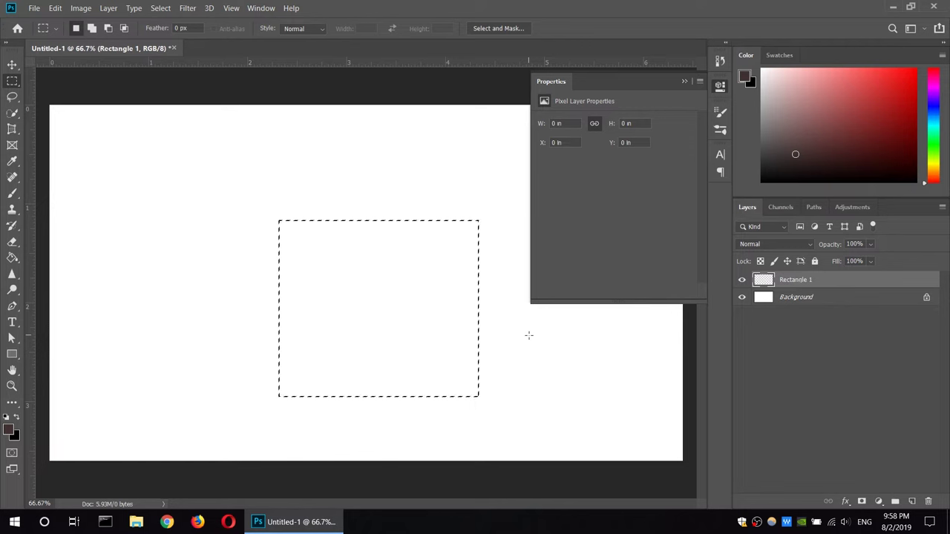
pyautogui.hotkey('ctrl', 'd')
# Draw a black 707 × 355 px rectangle near the page centre
pyautogui.click(719, 87)
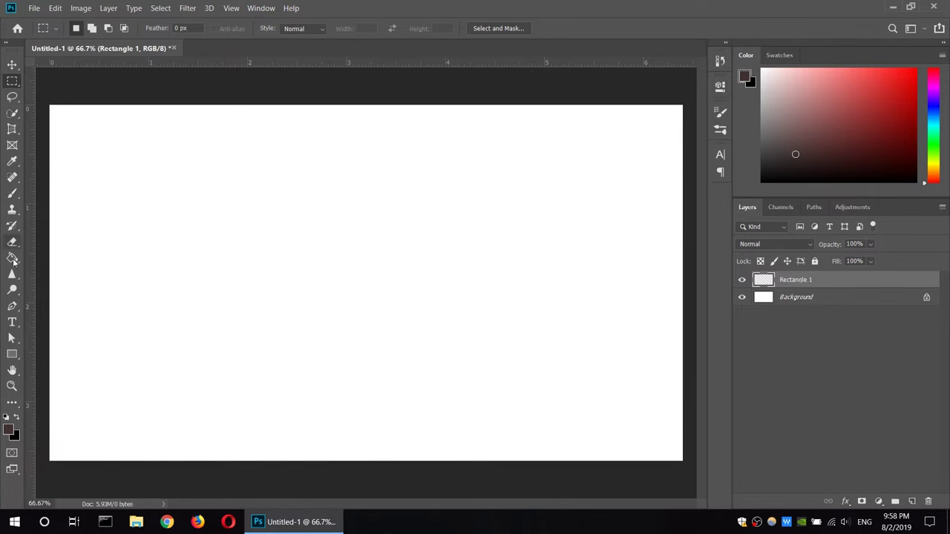
pyautogui.click(20, 354)
pyautogui.moveTo(239, 199); pyautogui.dragTo(472, 316)
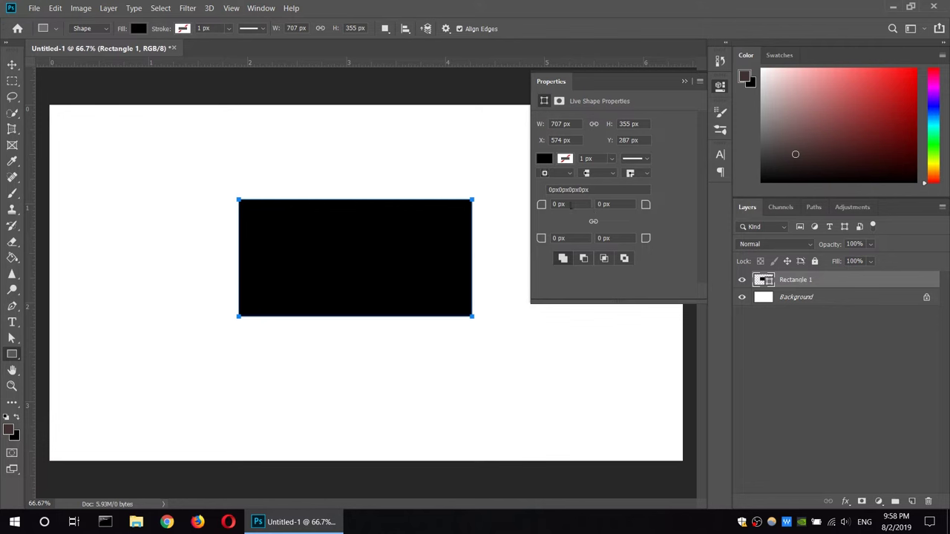
# In Properties, set corner radii to 121.22 px with 233.78 px on the top-left
pyautogui.click(720, 86)
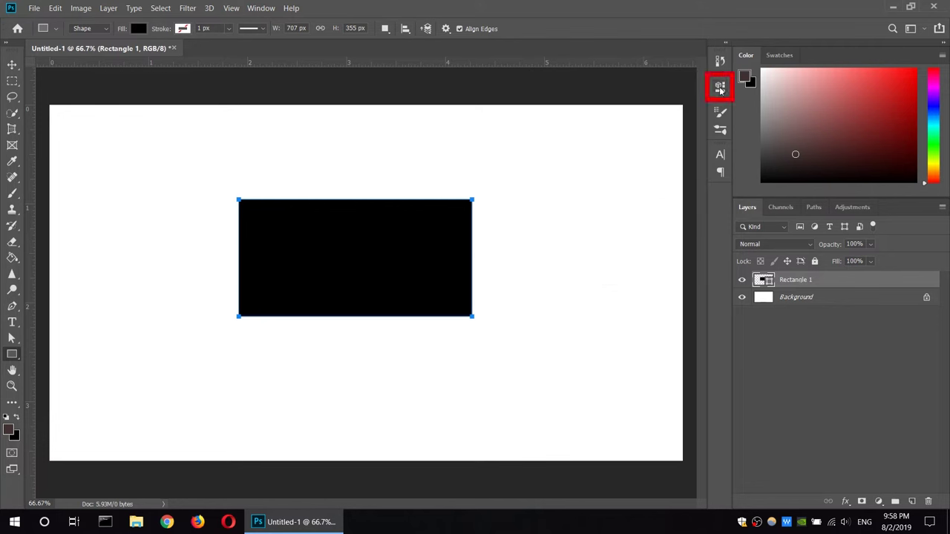
pyautogui.click(720, 86)
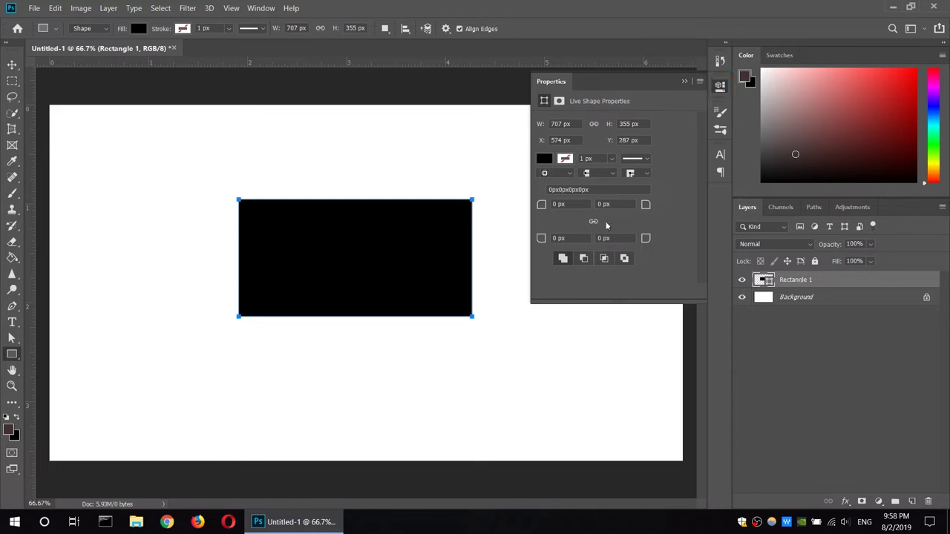
pyautogui.click(558, 204)
pyautogui.write('20px0')
pyautogui.press('Return')
pyautogui.write('0')
pyautogui.press('Return')
pyautogui.moveTo(555, 208)
pyautogui.mouseDown()
pyautogui.moveTo(793, 202)
pyautogui.moveTo(597, 220)
pyautogui.moveTo(666, 200)
pyautogui.moveTo(523, 192)
pyautogui.mouseUp()
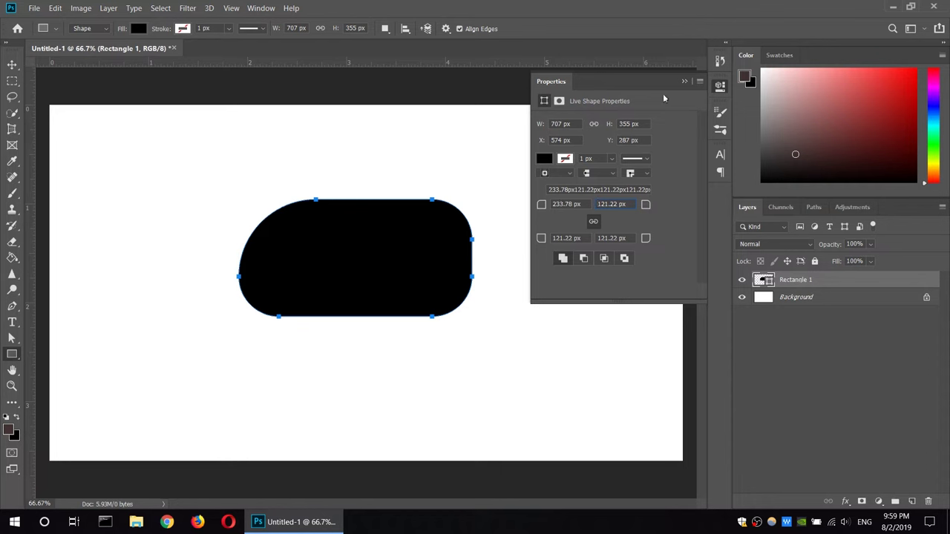
# Give the rounded shape a yellow 15.60 px stroke
pyautogui.click(720, 88)
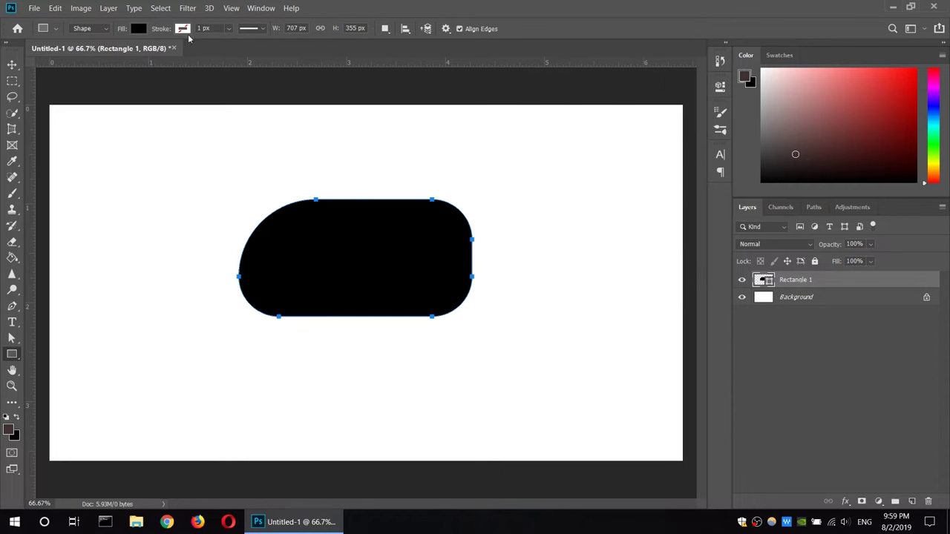
pyautogui.click(183, 30)
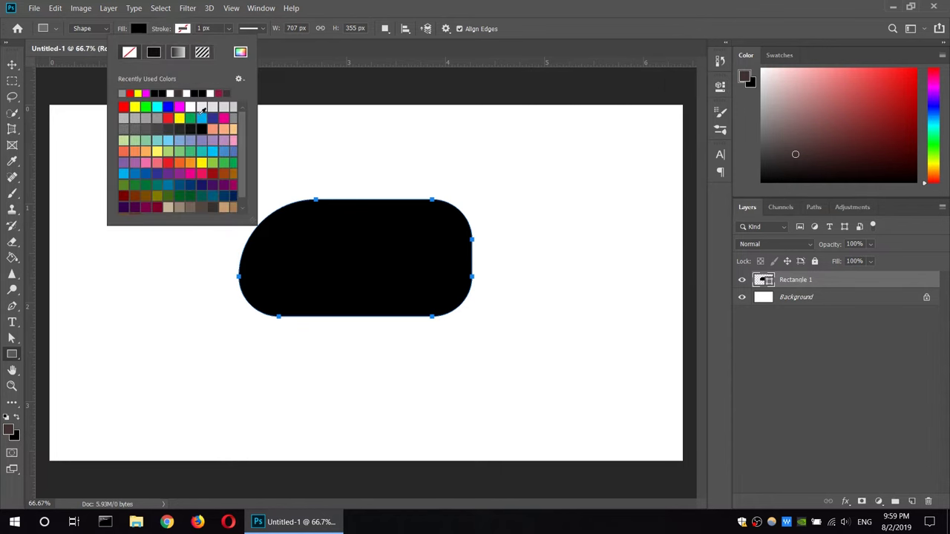
pyautogui.click(180, 118)
pyautogui.click(229, 29)
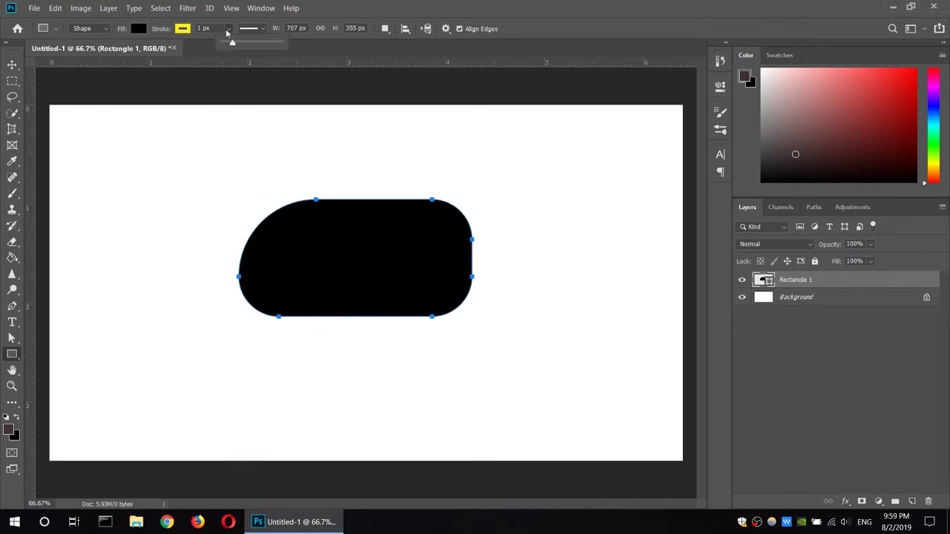
pyautogui.moveTo(233, 45); pyautogui.dragTo(235, 44)
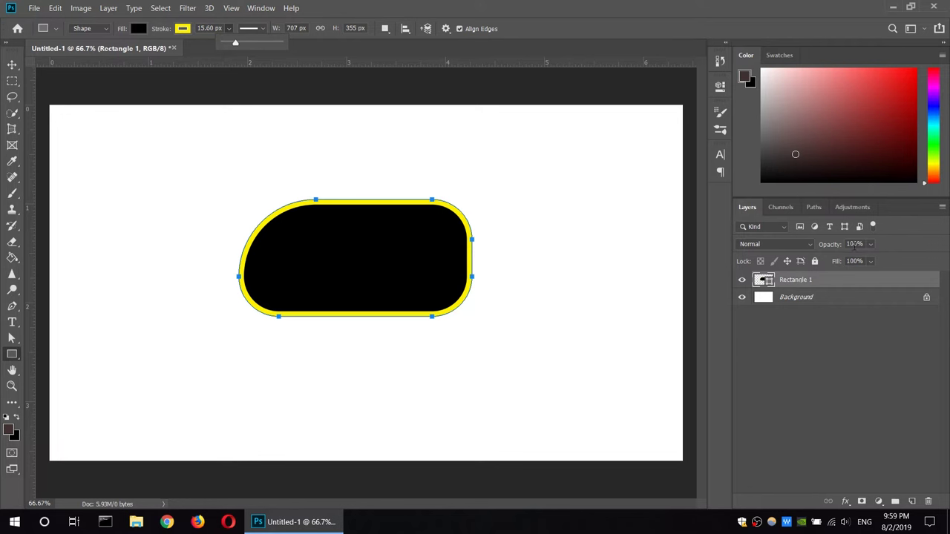
# Try adjusting the layer opacity, leaving it at 100%
pyautogui.click(869, 244)
pyautogui.moveTo(886, 259)
pyautogui.mouseDown()
pyautogui.moveTo(805, 264)
pyautogui.moveTo(895, 255)
pyautogui.mouseUp()
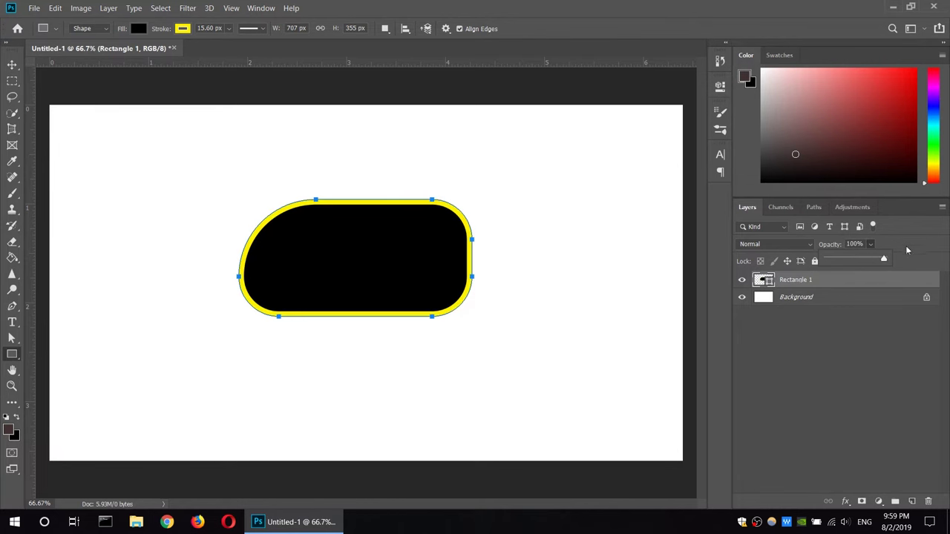
pyautogui.click(918, 233)
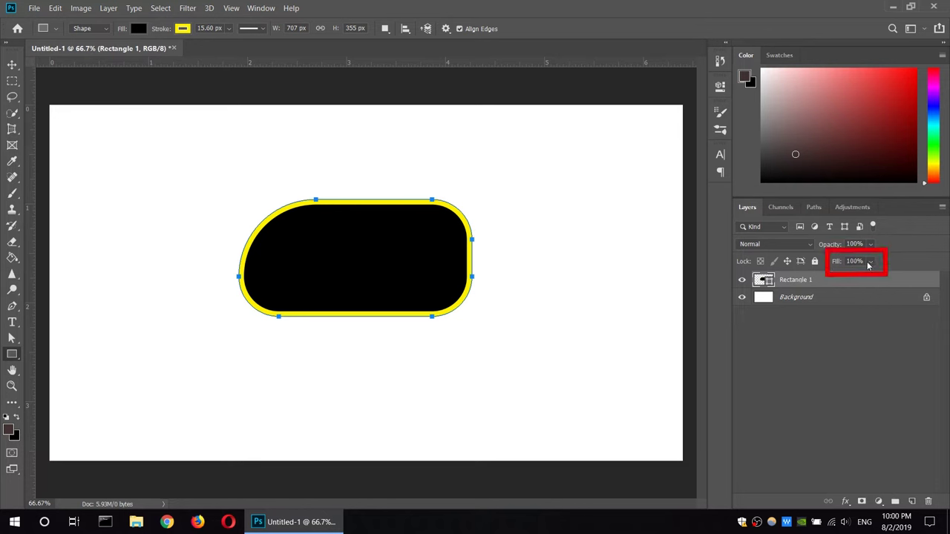
# Drag the Rectangle 1 layer's Fill slider down to 34%
pyautogui.click(870, 261)
pyautogui.moveTo(883, 276); pyautogui.dragTo(848, 278)
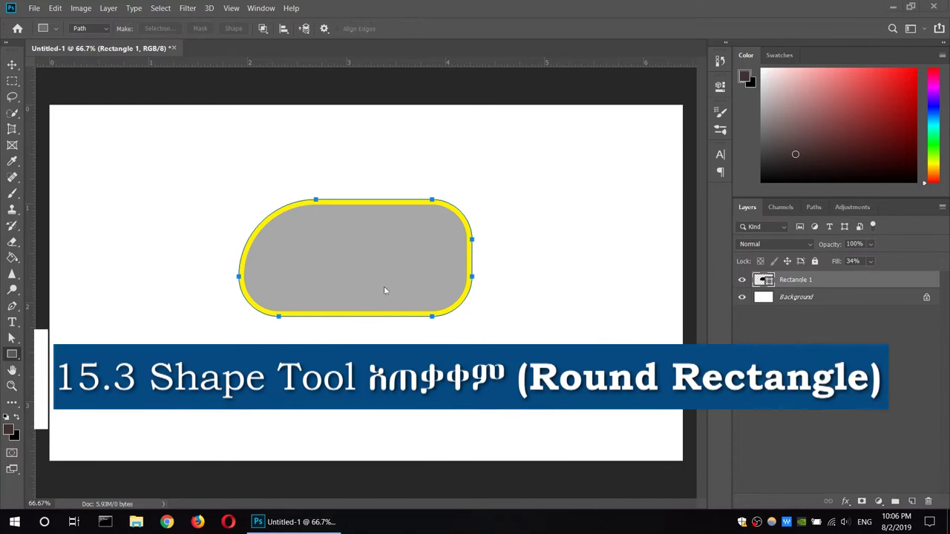
# Draw a rounded rectangle near the canvas's top-left and hide the Properties panel
pyautogui.rightClick(16, 359)
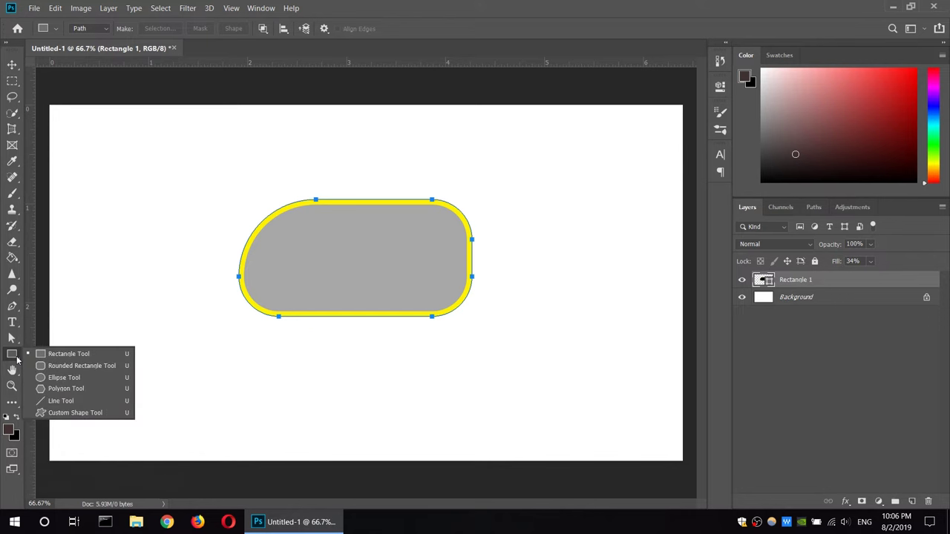
pyautogui.click(64, 367)
pyautogui.moveTo(92, 164); pyautogui.dragTo(197, 255)
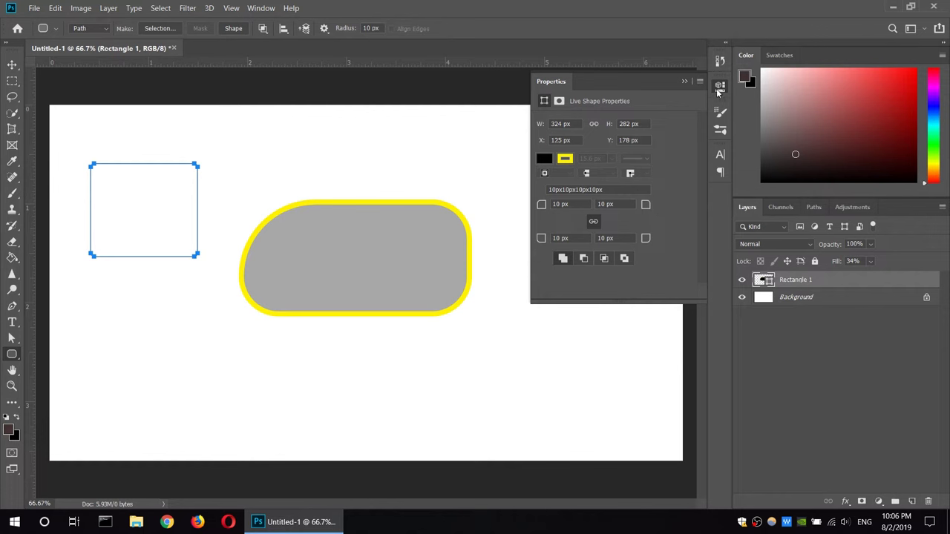
pyautogui.click(719, 86)
# Delete the Rectangle 1 layer, undoing the first deletion and deleting it again
pyautogui.rightClick(799, 280)
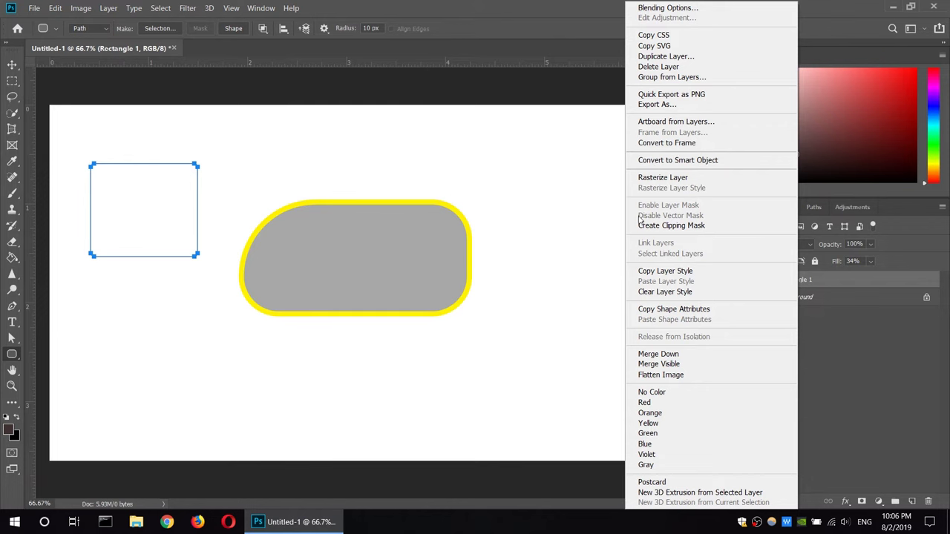
pyautogui.click(661, 68)
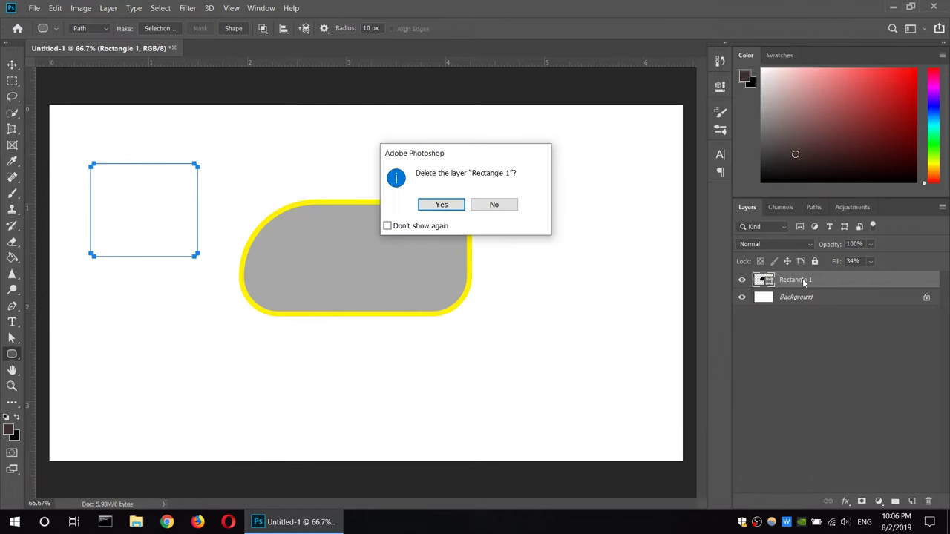
pyautogui.click(442, 206)
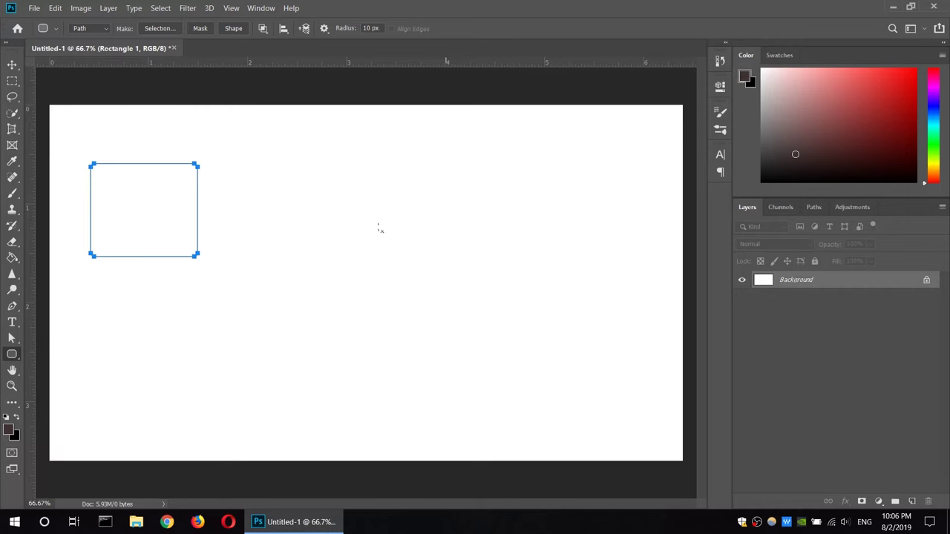
pyautogui.hotkey('ctrl', 'z')
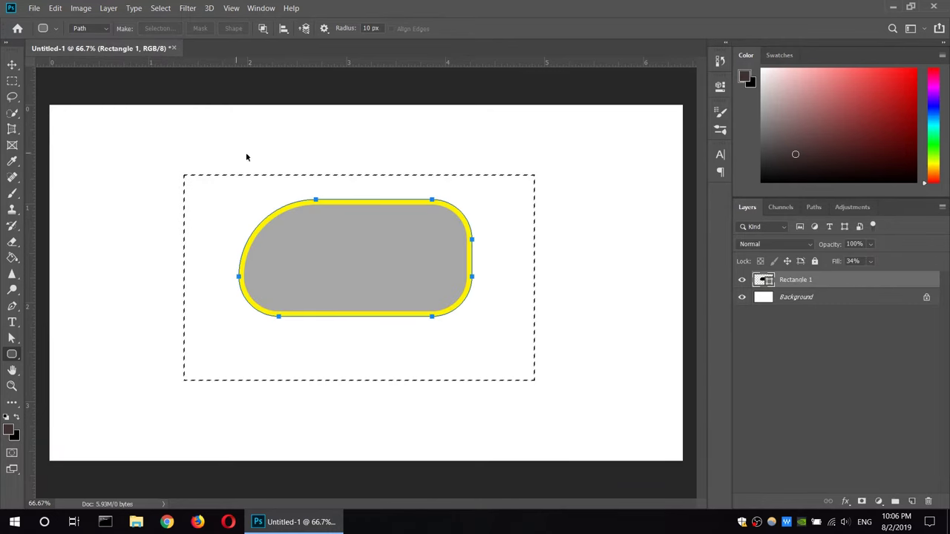
pyautogui.rightClick(794, 280)
pyautogui.click(661, 66)
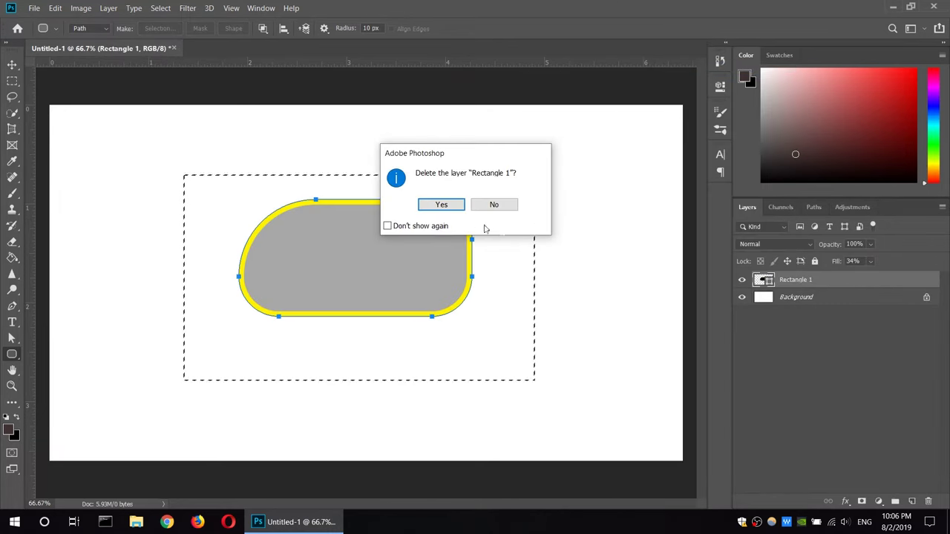
pyautogui.click(441, 204)
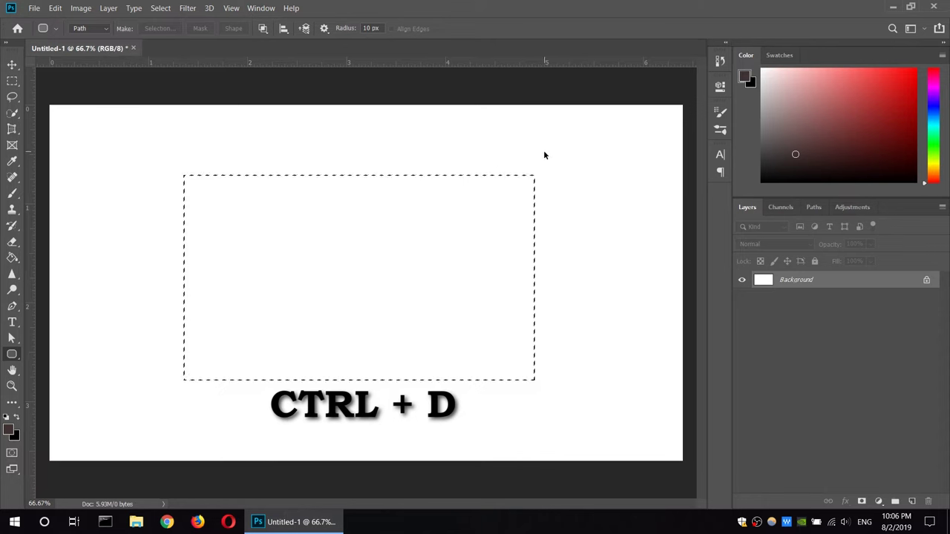
pyautogui.rightClick(12, 354)
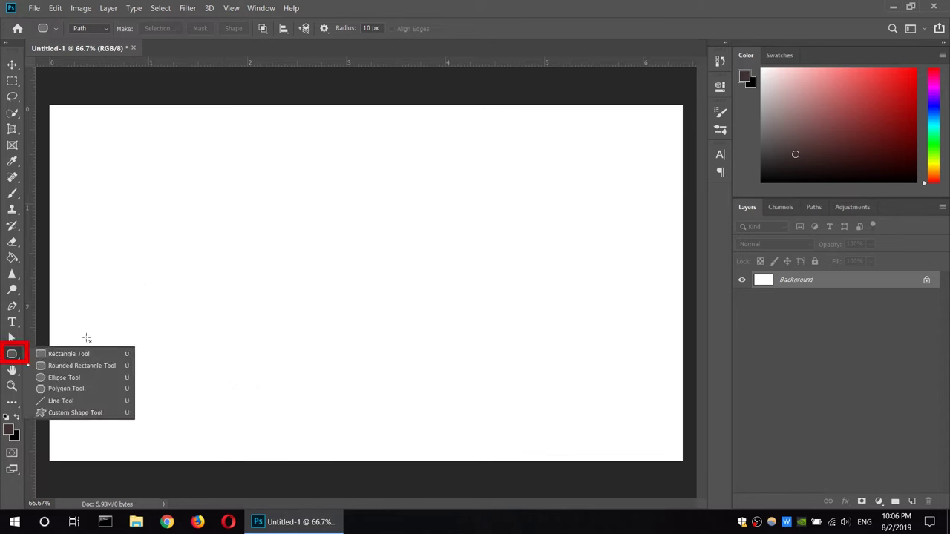
# Switch the tool mode to Shape and draw a black rounded rectangle left of centre
pyautogui.click(68, 366)
pyautogui.moveTo(212, 225); pyautogui.dragTo(371, 314)
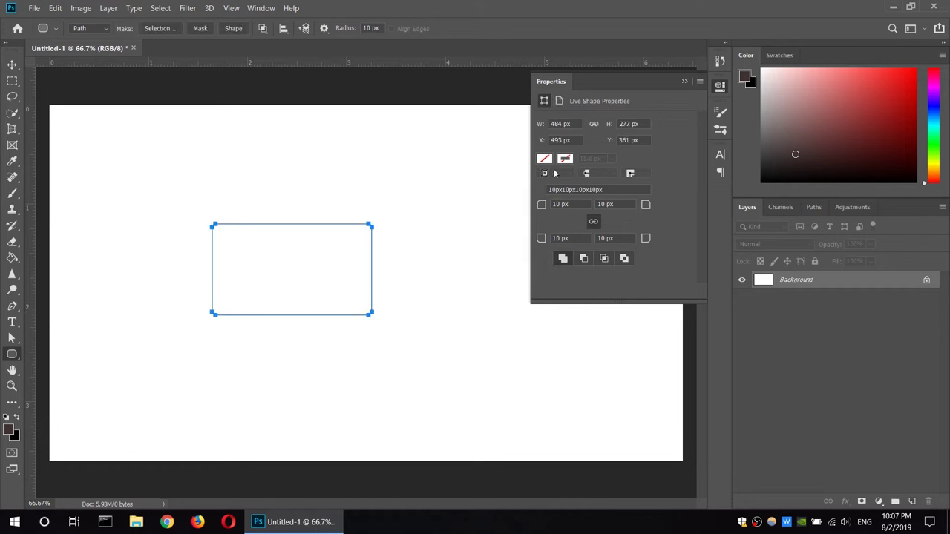
pyautogui.click(719, 86)
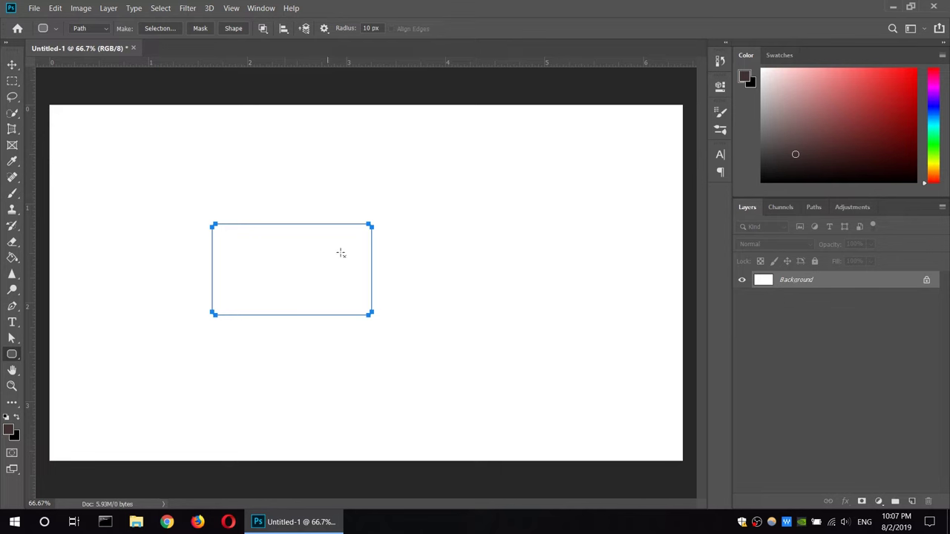
pyautogui.click(89, 28)
pyautogui.click(81, 35)
pyautogui.moveTo(201, 194)
pyautogui.mouseDown()
pyautogui.moveTo(214, 279)
pyautogui.moveTo(397, 273)
pyautogui.mouseUp()
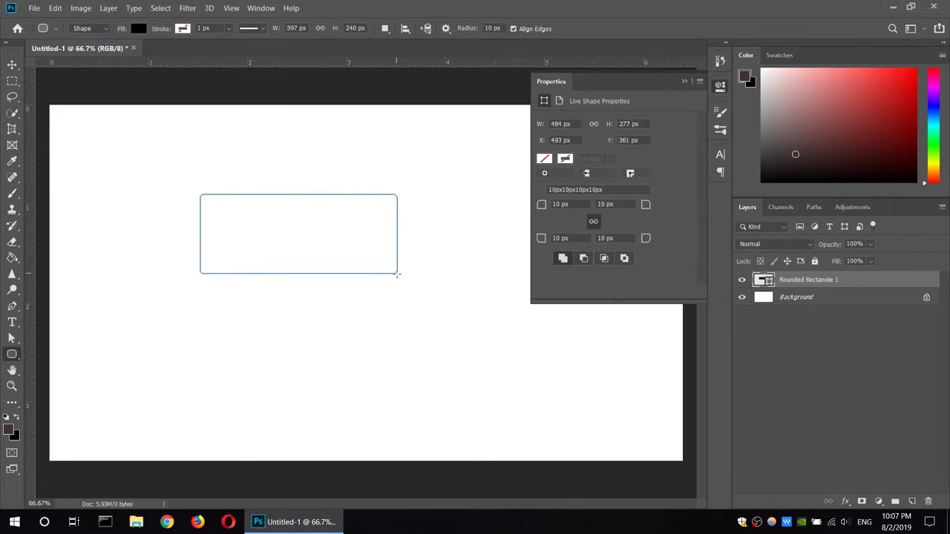
# Draw a black ellipse below it and a 329 × 329 px circle to its right
pyautogui.rightClick(12, 355)
pyautogui.click(60, 378)
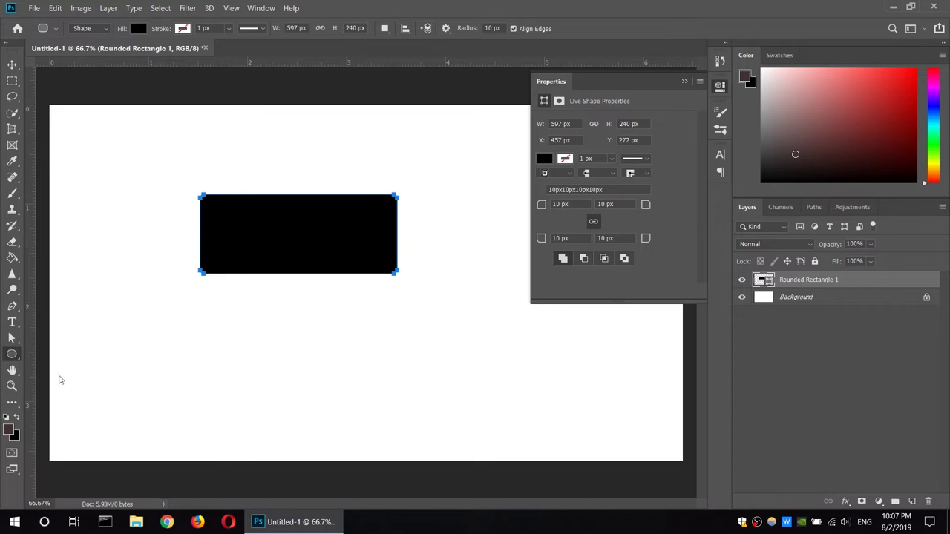
pyautogui.moveTo(126, 313); pyautogui.dragTo(257, 397)
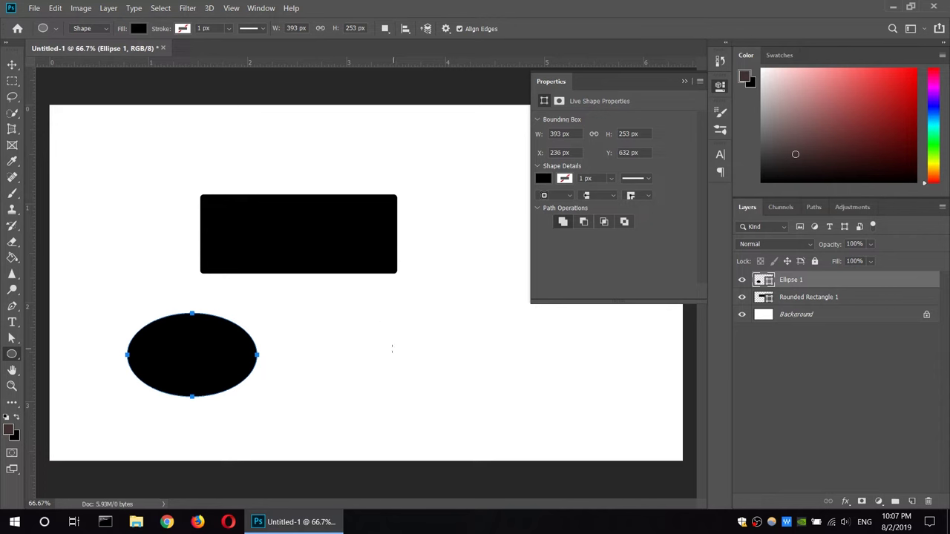
pyautogui.moveTo(380, 322); pyautogui.dragTo(492, 424)
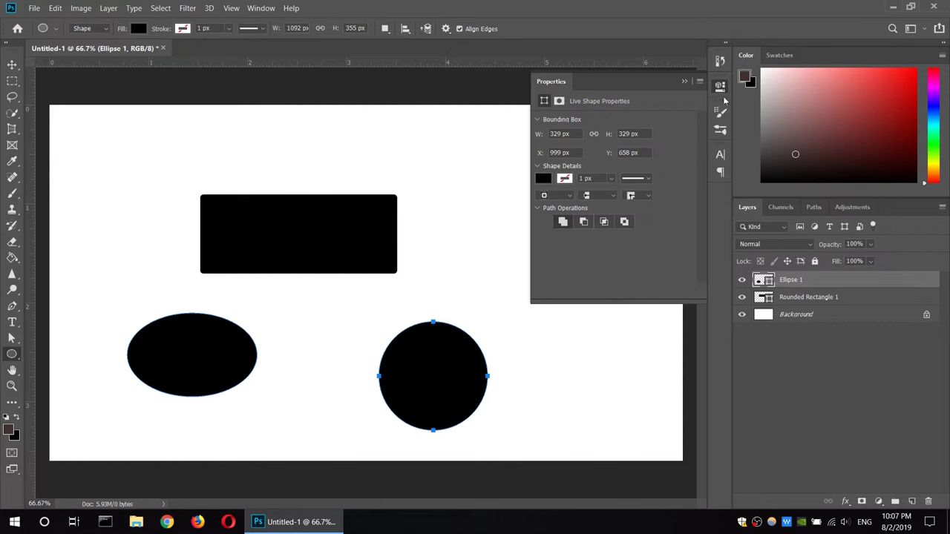
pyautogui.click(720, 85)
pyautogui.rightClick(15, 357)
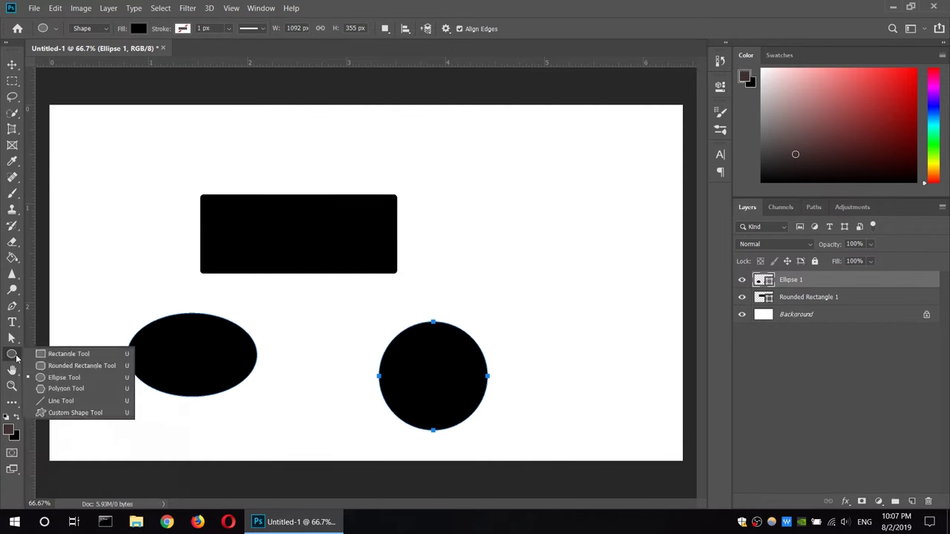
# Draw a black pentagon, then a 3-sided triangle below it, dismissing the warning
pyautogui.click(80, 391)
pyautogui.moveTo(497, 172)
pyautogui.mouseDown()
pyautogui.moveTo(570, 261)
pyautogui.moveTo(535, 181)
pyautogui.mouseUp()
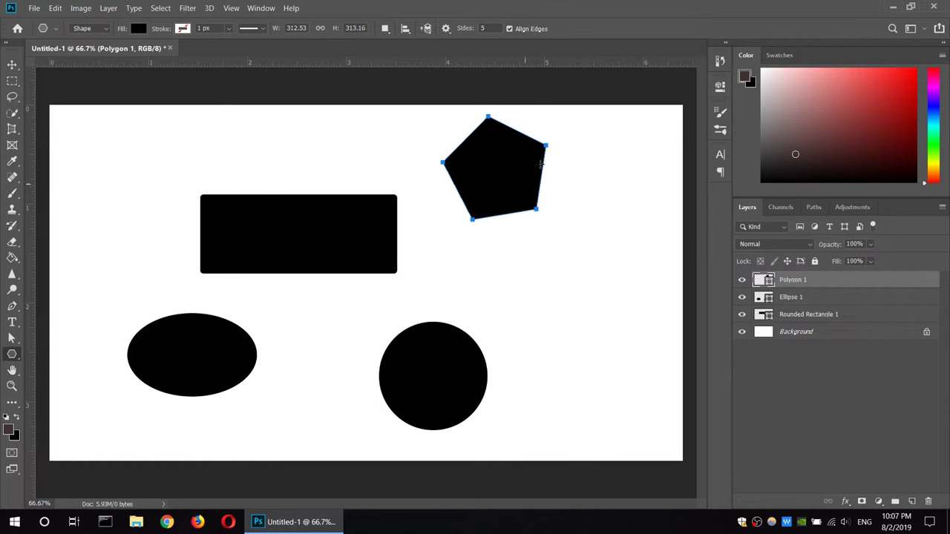
pyautogui.click(486, 28)
pyautogui.moveTo(537, 275); pyautogui.dragTo(576, 325)
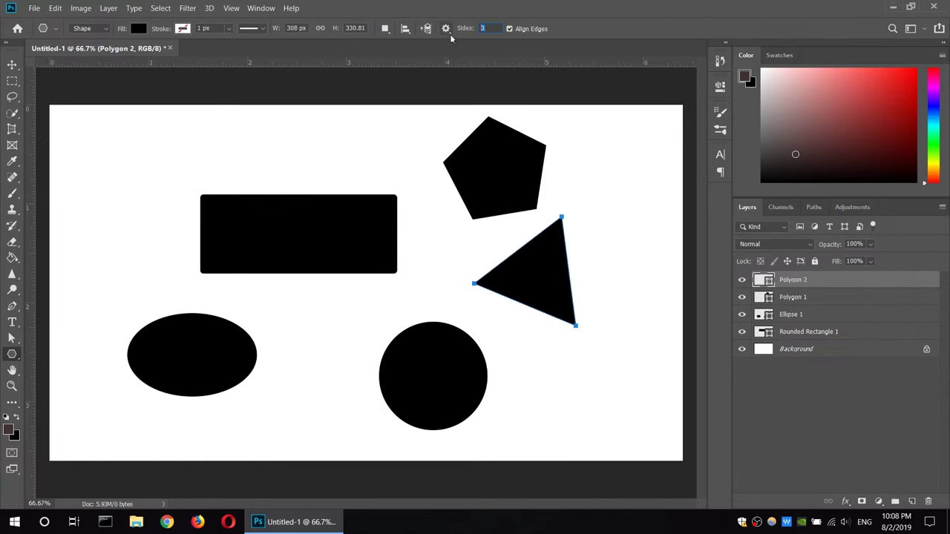
pyautogui.click(606, 229)
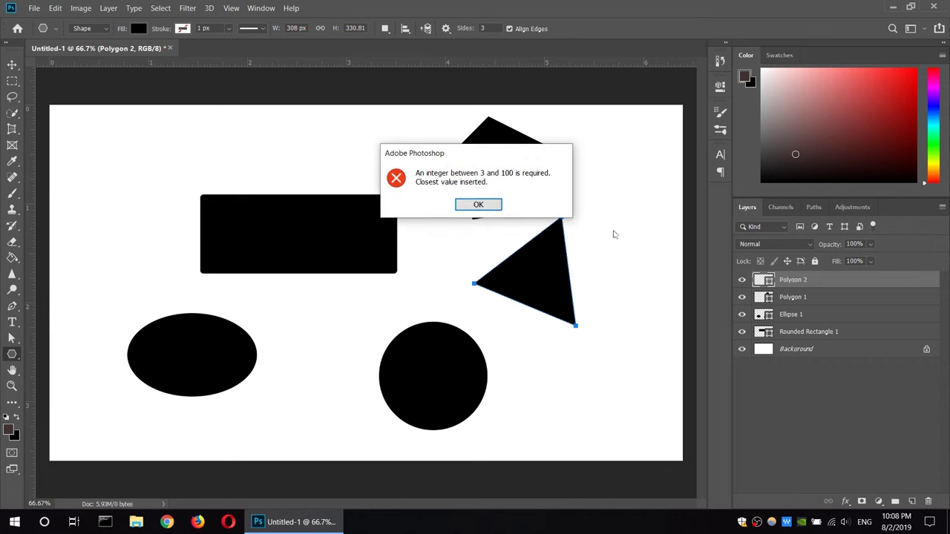
pyautogui.click(464, 205)
pyautogui.click(511, 256)
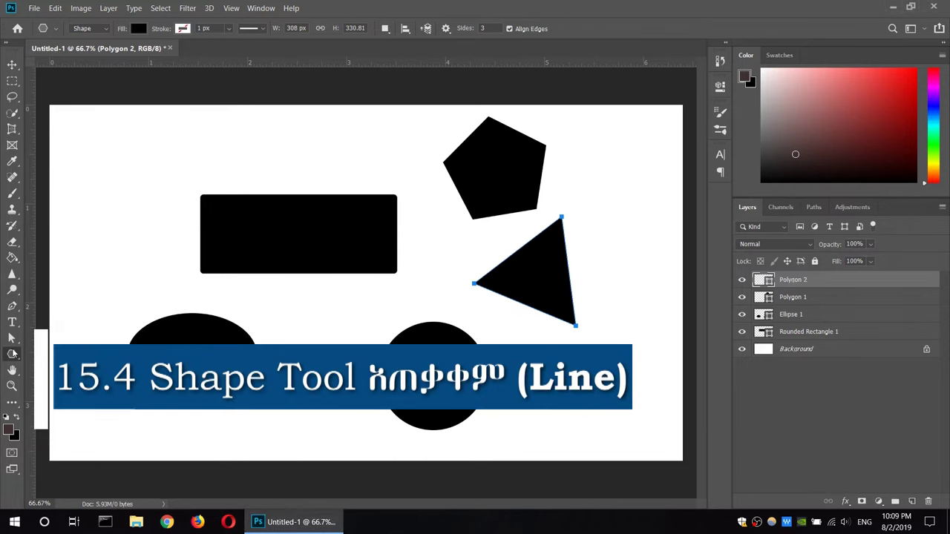
# Choose the Line Tool and delete all four earlier shape layers
pyautogui.rightClick(13, 356)
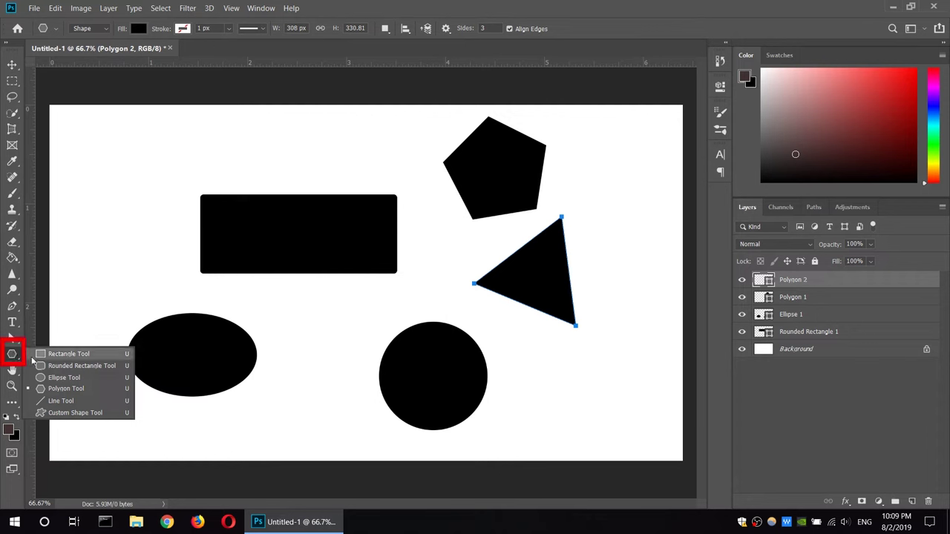
pyautogui.click(61, 401)
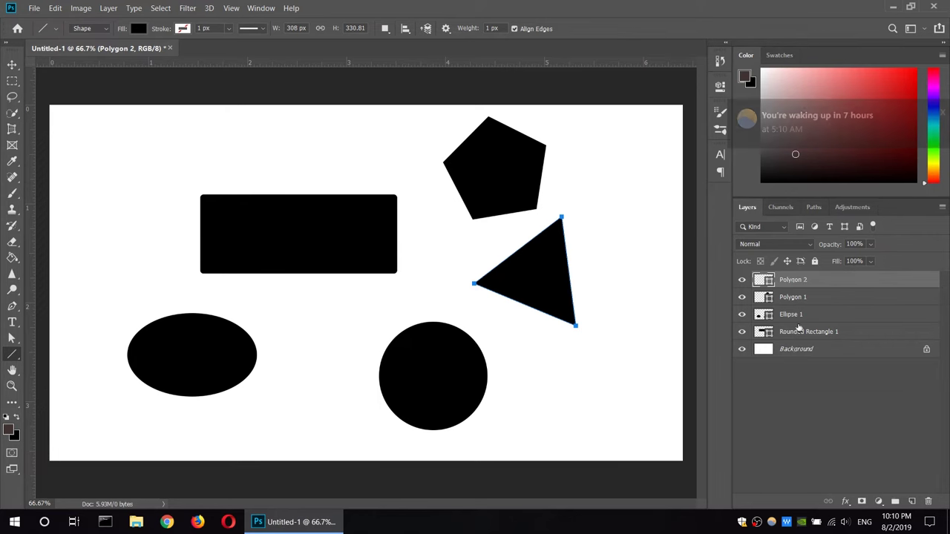
pyautogui.keyDown('shift'); pyautogui.click(796, 332); pyautogui.keyUp('shift')
pyautogui.rightClick(804, 309)
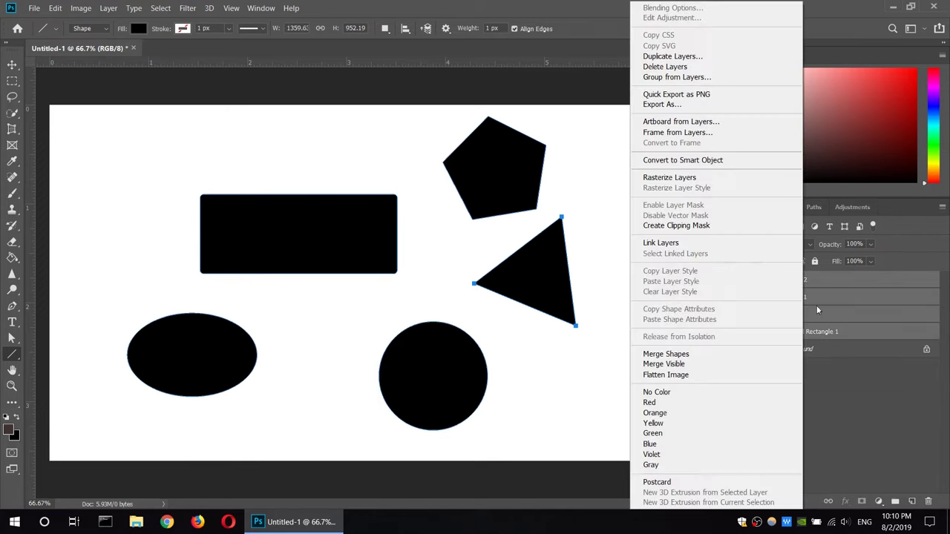
pyautogui.click(665, 66)
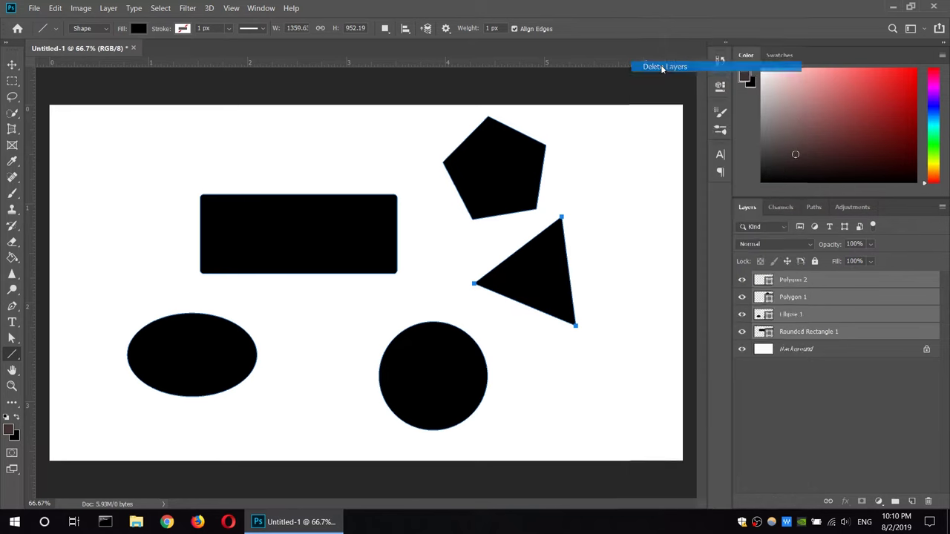
pyautogui.click(438, 203)
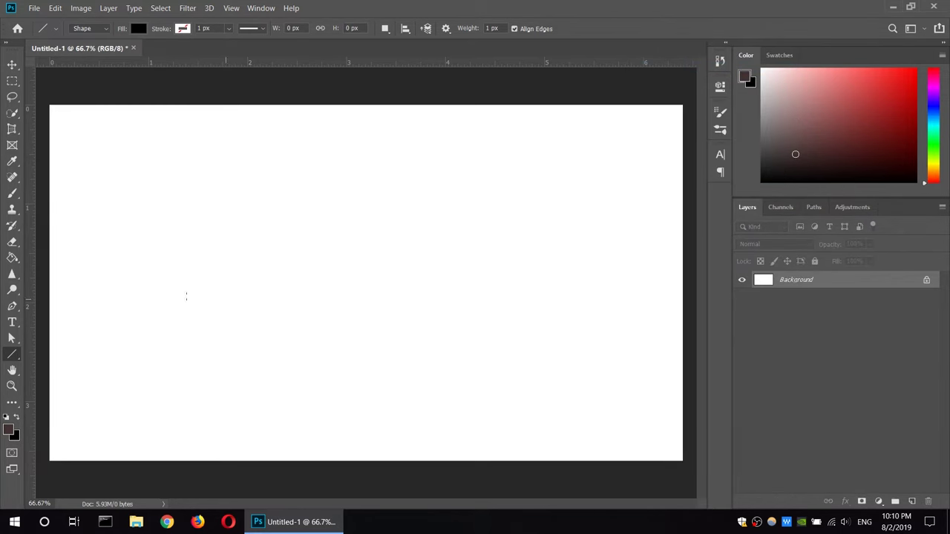
# Draw test lines with a blue fill and a thicker yellow stroke
pyautogui.moveTo(207, 255); pyautogui.dragTo(421, 259)
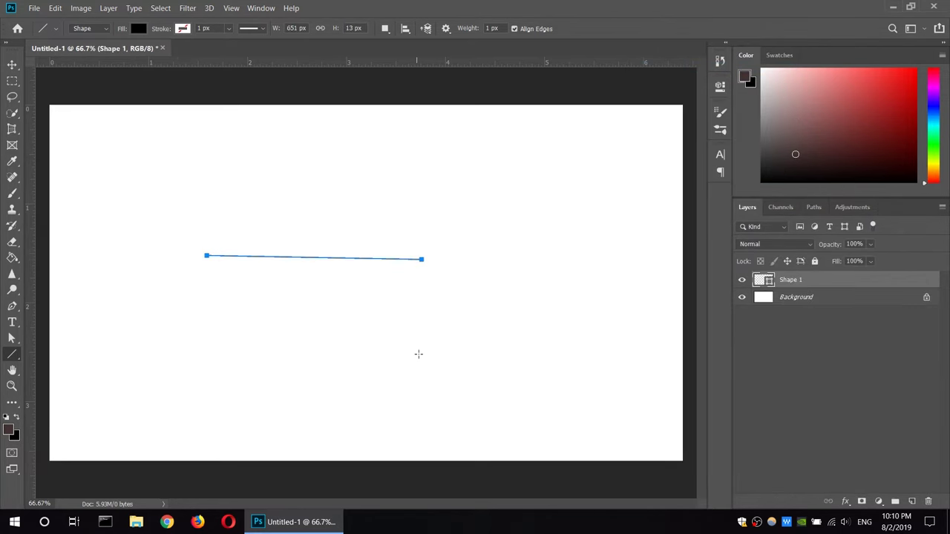
pyautogui.click(138, 29)
pyautogui.doubleClick(124, 107)
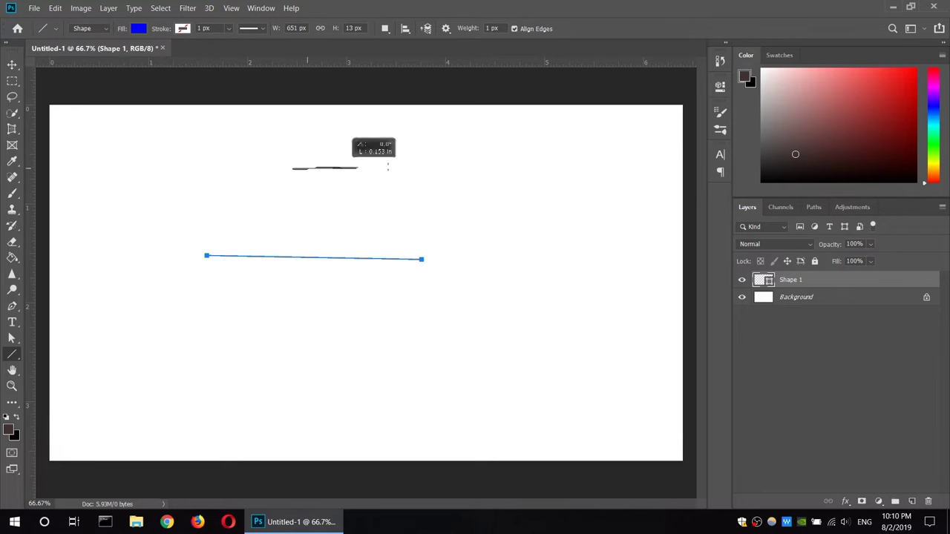
pyautogui.moveTo(290, 168); pyautogui.dragTo(506, 176)
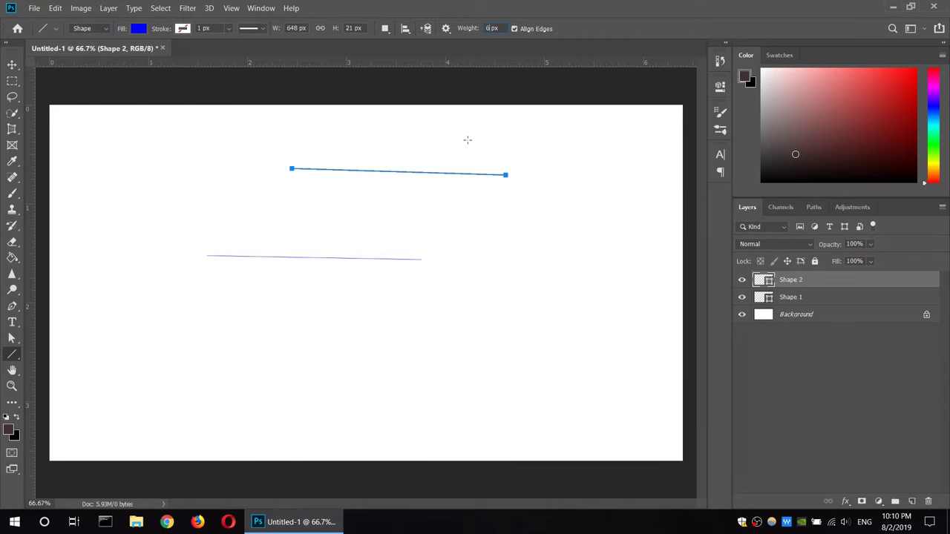
pyautogui.moveTo(248, 334); pyautogui.dragTo(455, 338)
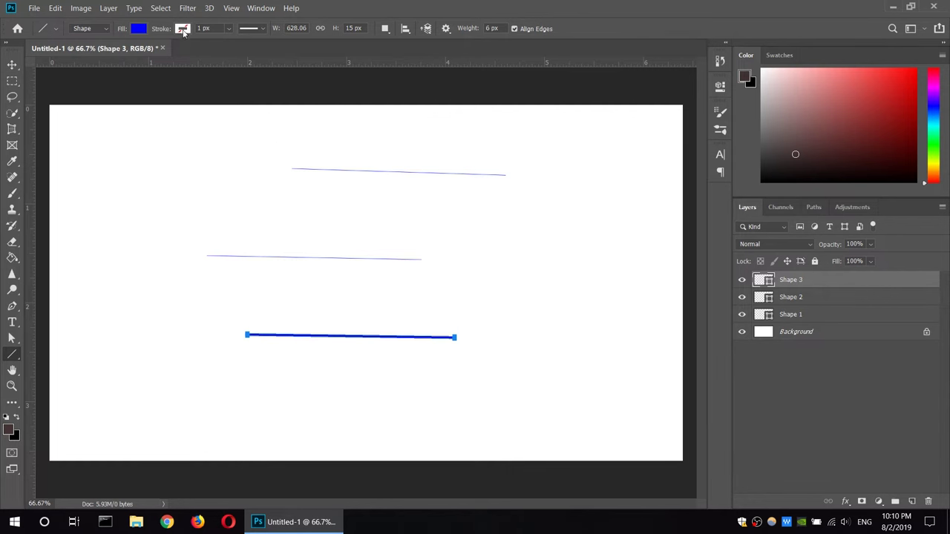
pyautogui.click(183, 30)
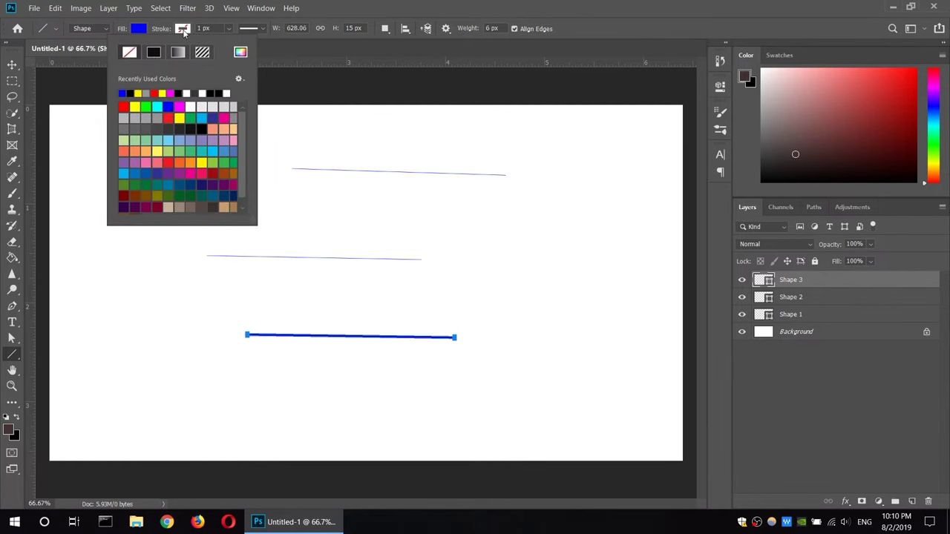
pyautogui.click(180, 118)
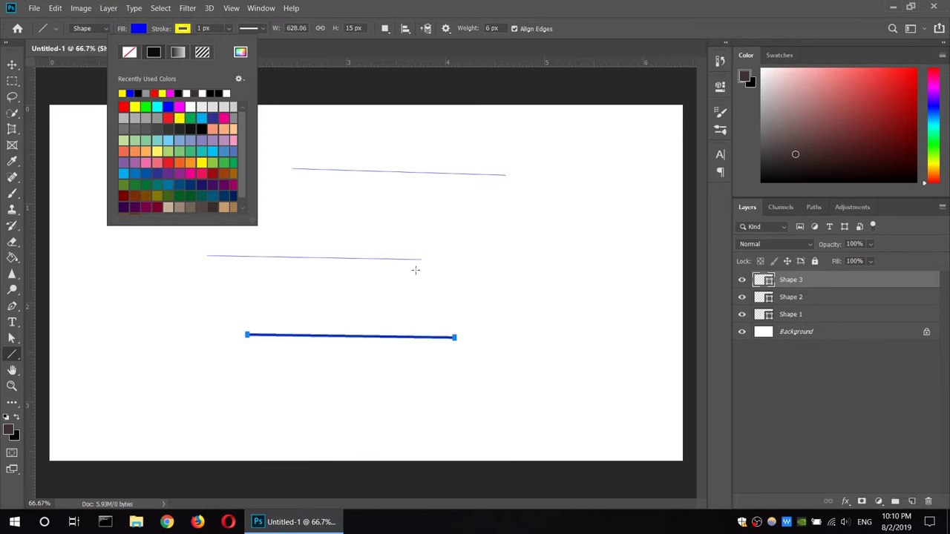
pyautogui.click(239, 16)
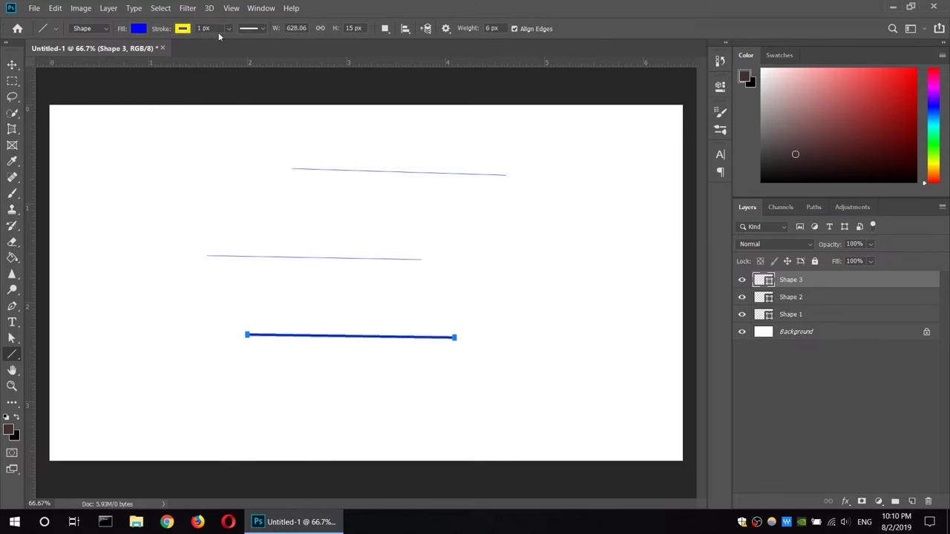
pyautogui.click(227, 28)
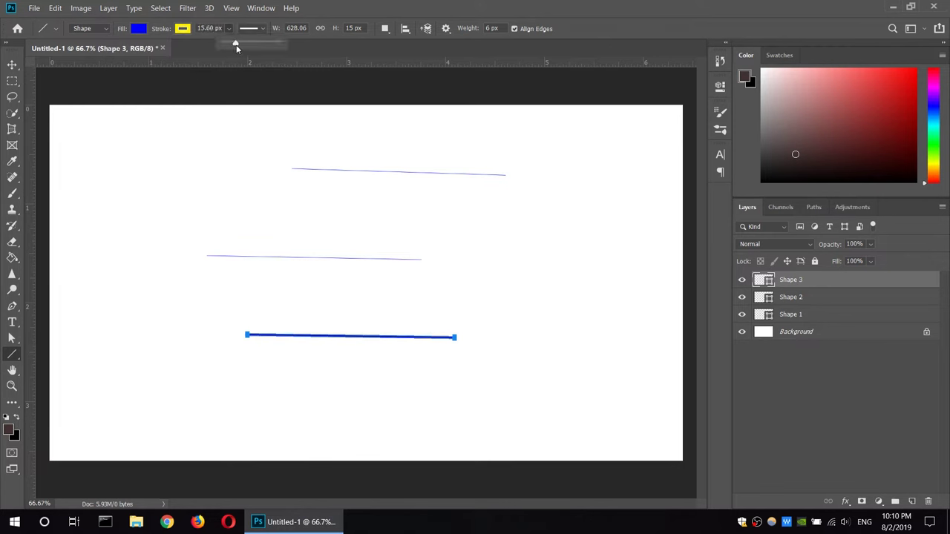
pyautogui.moveTo(222, 42); pyautogui.dragTo(230, 42)
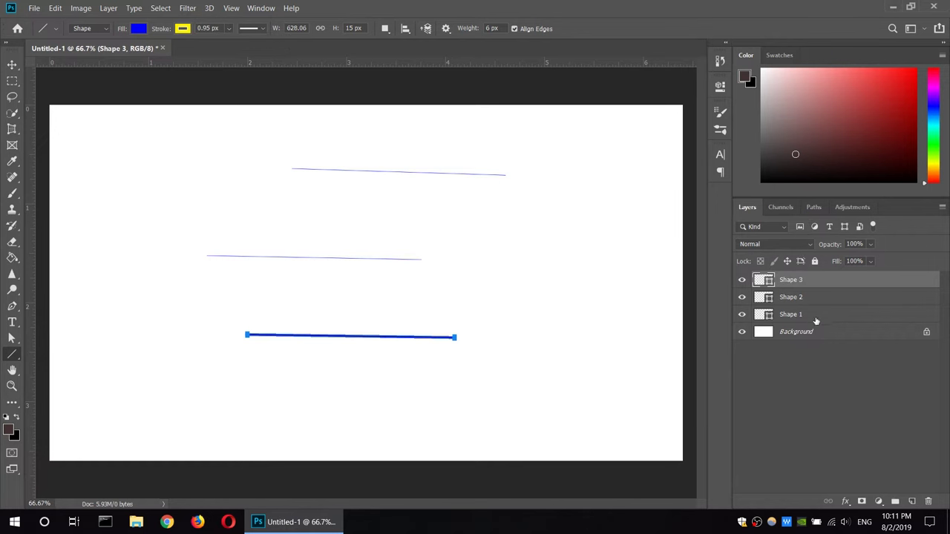
# Delete the three test lines and draw one dark 831.13 × 19 px line near the top
pyautogui.click(817, 320)
pyautogui.keyDown('shift'); pyautogui.click(822, 282); pyautogui.keyUp('shift')
pyautogui.press('Delete')
pyautogui.click(433, 203)
pyautogui.moveTo(246, 192); pyautogui.dragTo(522, 187)
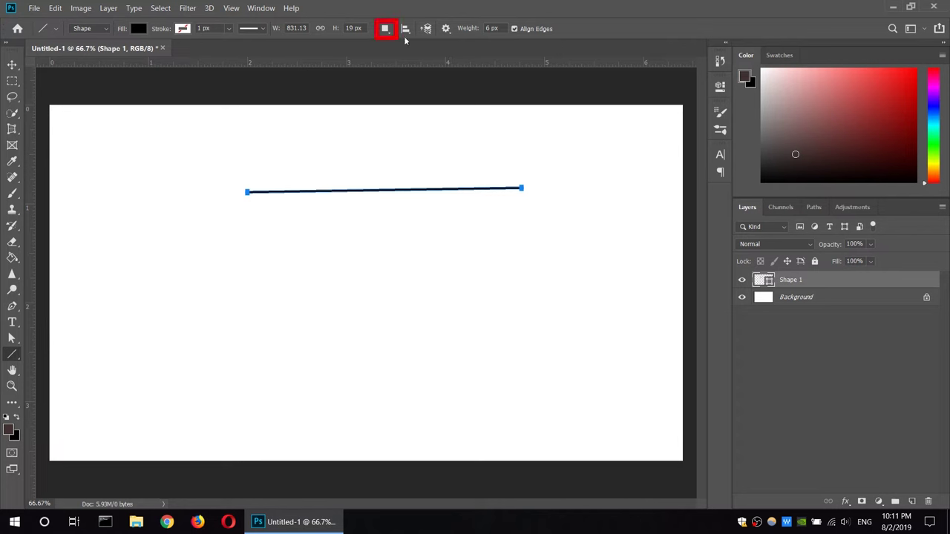
# With Combine Shapes on, draw house walls, ground and roof lines, then press Delete on the layer
pyautogui.click(385, 28)
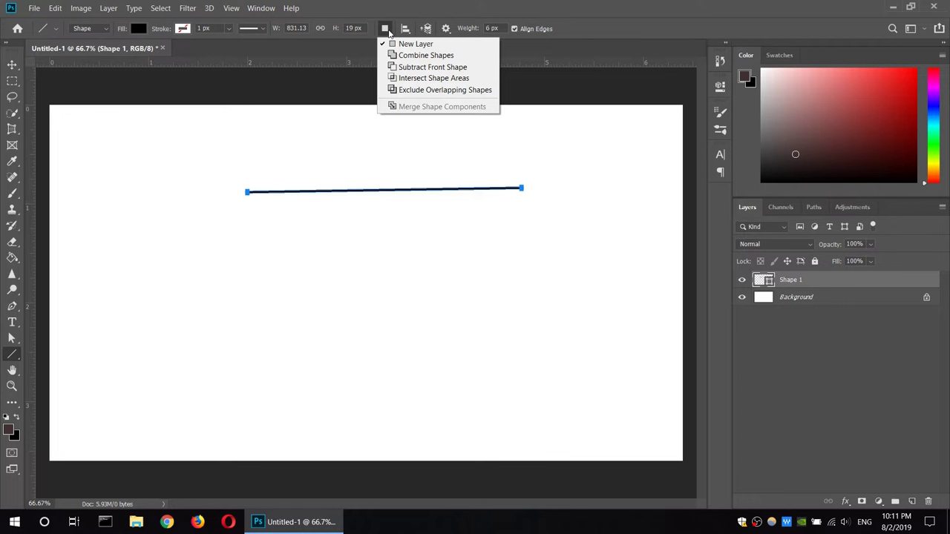
pyautogui.click(425, 55)
pyautogui.moveTo(289, 163); pyautogui.dragTo(280, 285)
pyautogui.moveTo(496, 156)
pyautogui.mouseDown()
pyautogui.moveTo(498, 358)
pyautogui.moveTo(491, 351)
pyautogui.mouseUp()
pyautogui.moveTo(281, 288); pyautogui.dragTo(284, 375)
pyautogui.moveTo(189, 363); pyautogui.dragTo(607, 347)
pyautogui.moveTo(213, 206)
pyautogui.mouseDown()
pyautogui.moveTo(357, 125)
pyautogui.moveTo(550, 197)
pyautogui.mouseUp()
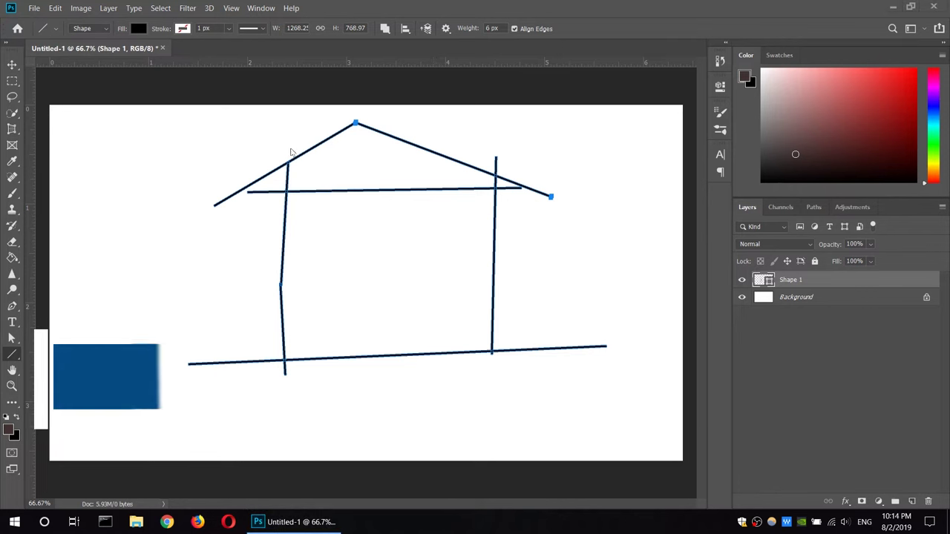
pyautogui.press('Delete')
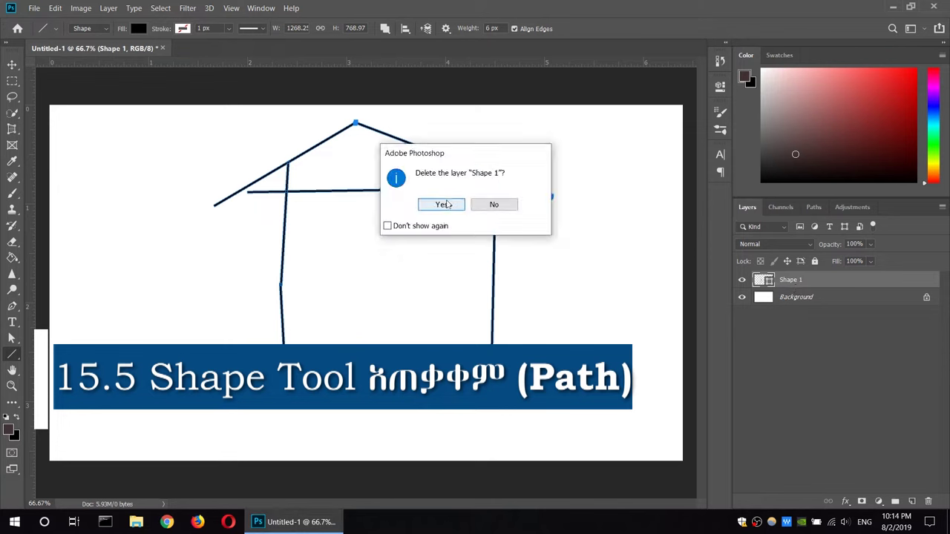
# Remove Shape 1, then draw a rectangle path in Path mode, testing and undoing a vector mask
pyautogui.click(438, 204)
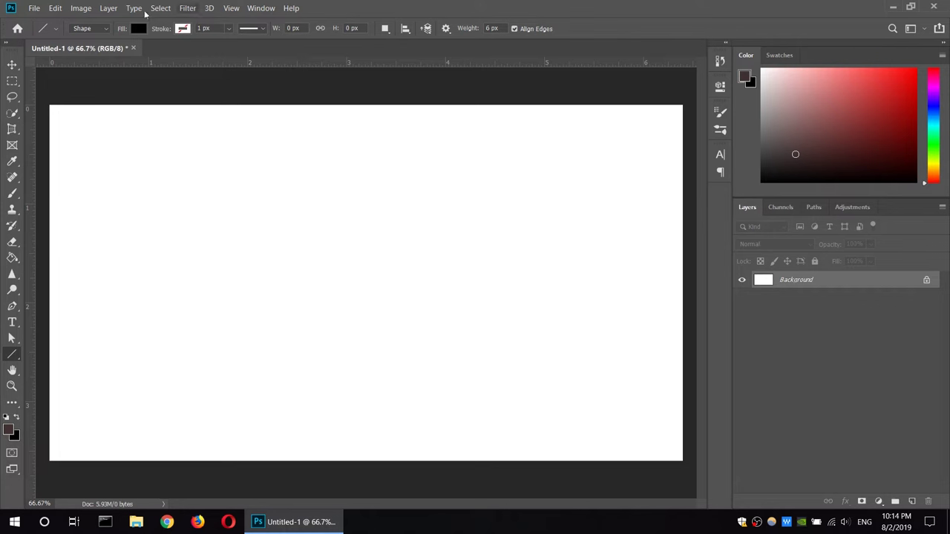
pyautogui.click(100, 32)
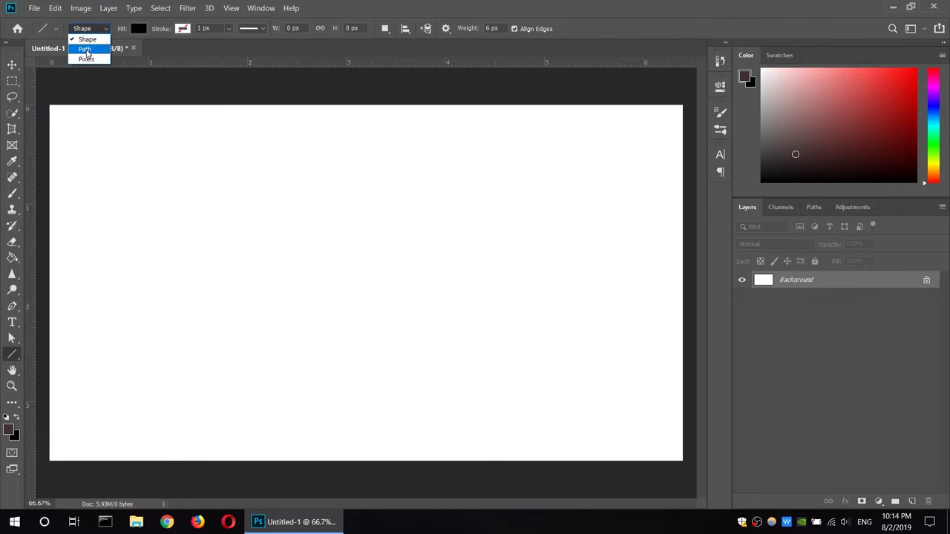
pyautogui.click(83, 48)
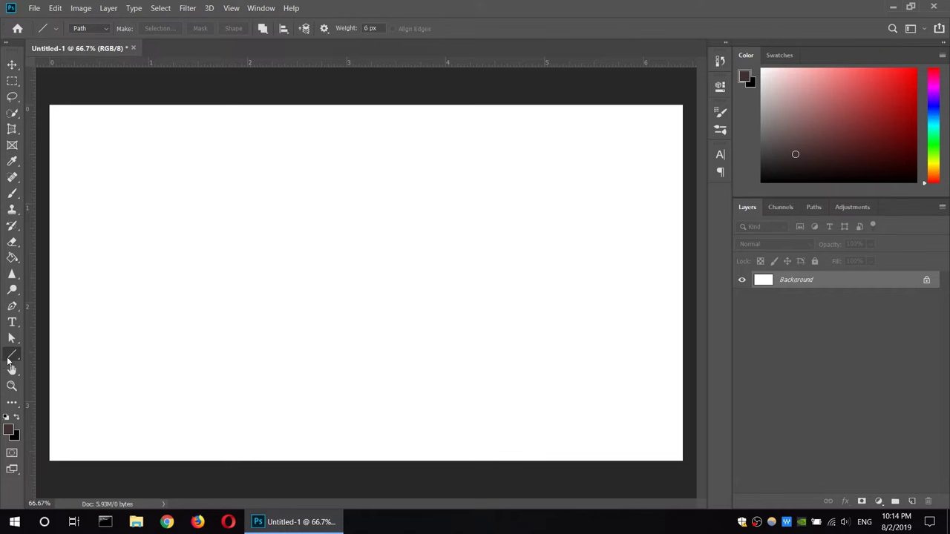
pyautogui.rightClick(10, 359)
pyautogui.click(78, 353)
pyautogui.moveTo(166, 186); pyautogui.dragTo(471, 304)
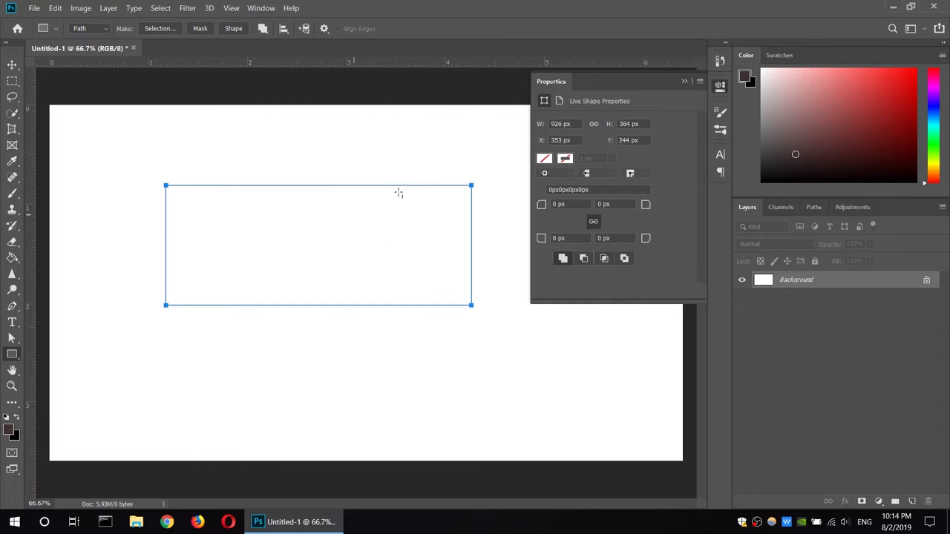
pyautogui.click(200, 28)
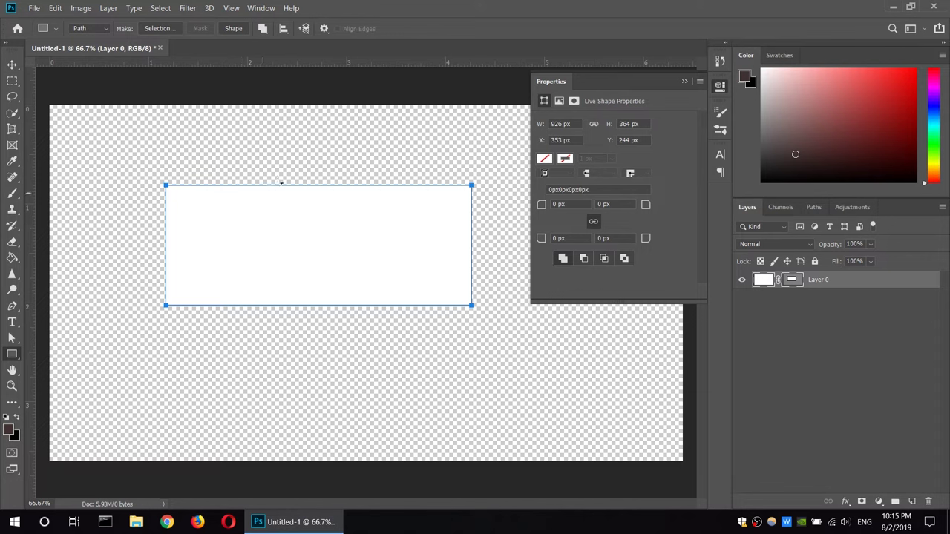
pyautogui.click(233, 346)
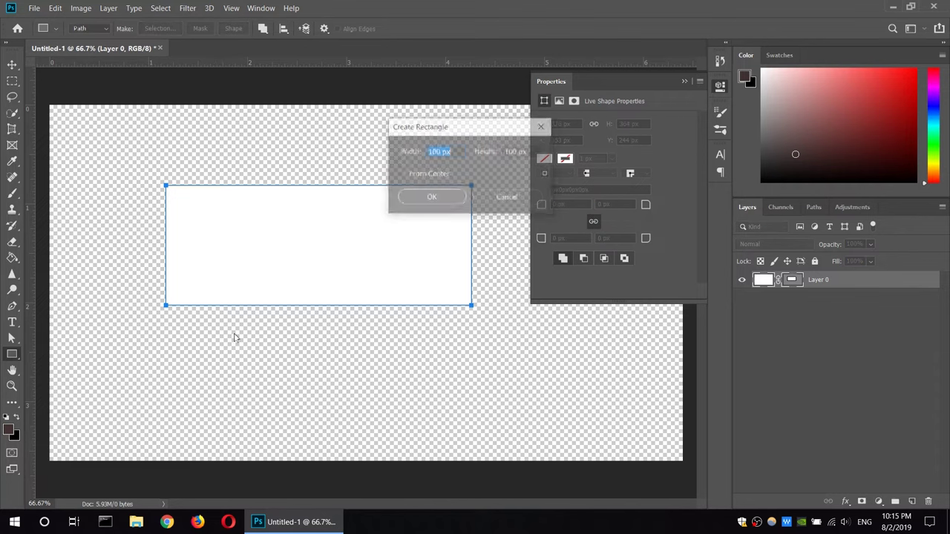
pyautogui.click(507, 198)
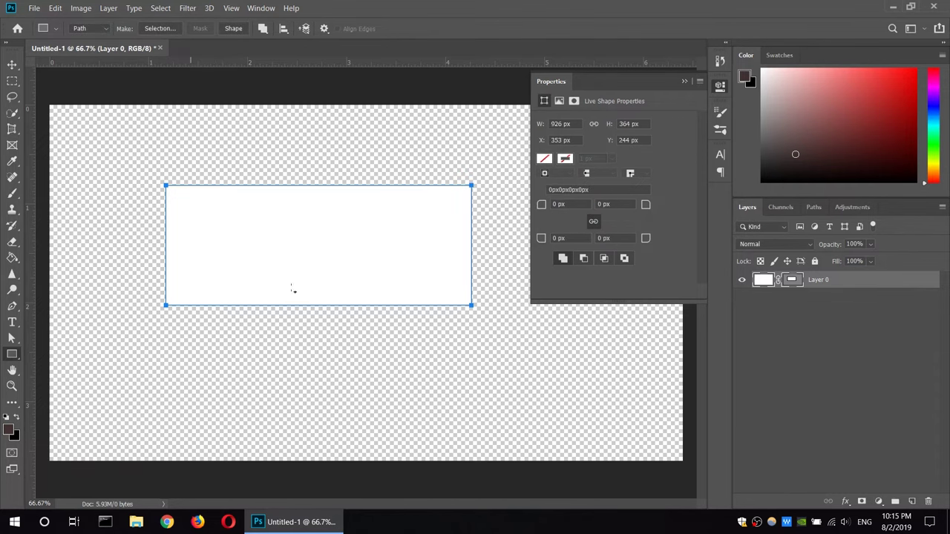
pyautogui.hotkey('ctrl', 'z')
pyautogui.hotkey('ctrl', 'z')
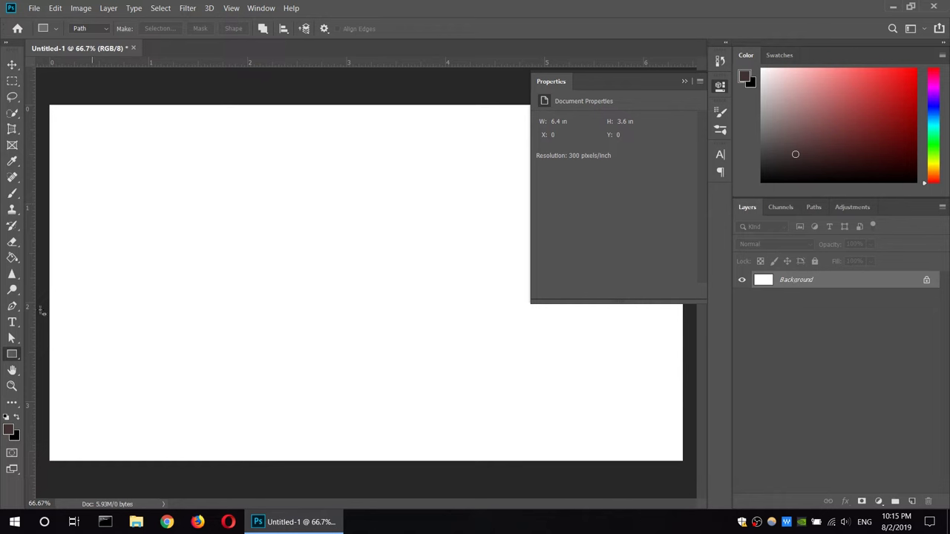
# Draw a 517 × 446 px ellipse path instead, trying and undoing a vector mask
pyautogui.rightClick(12, 354)
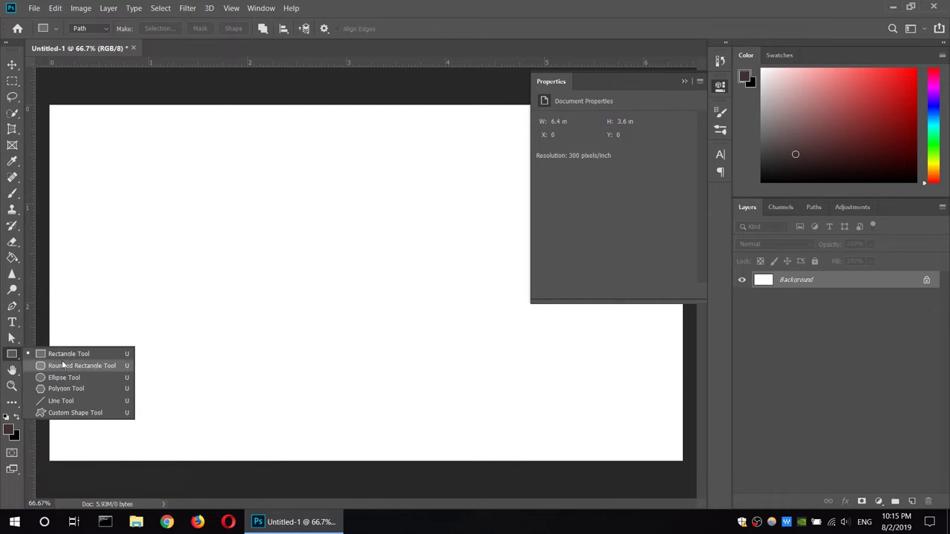
pyautogui.click(63, 378)
pyautogui.moveTo(180, 191)
pyautogui.mouseDown()
pyautogui.moveTo(368, 313)
pyautogui.moveTo(351, 337)
pyautogui.mouseUp()
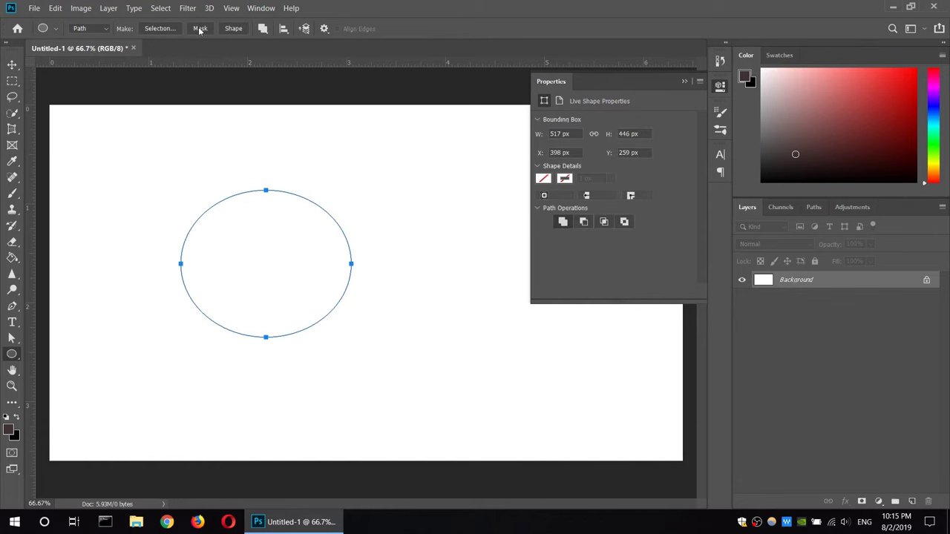
pyautogui.click(198, 30)
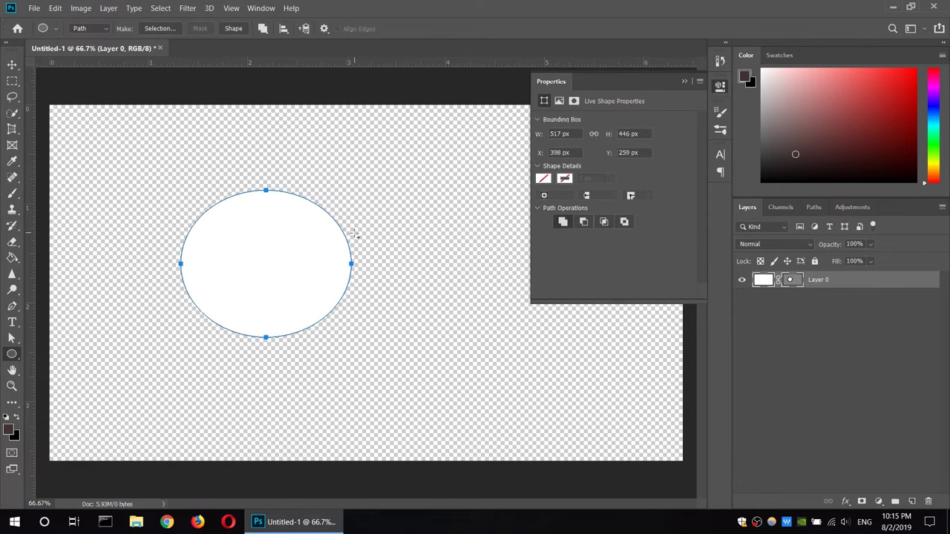
pyautogui.hotkey('ctrl', 'z')
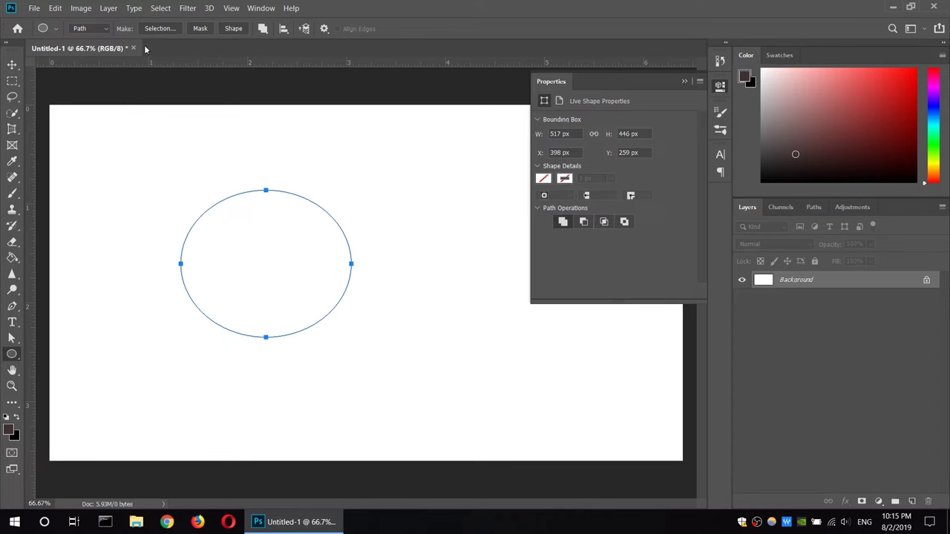
pyautogui.click(93, 29)
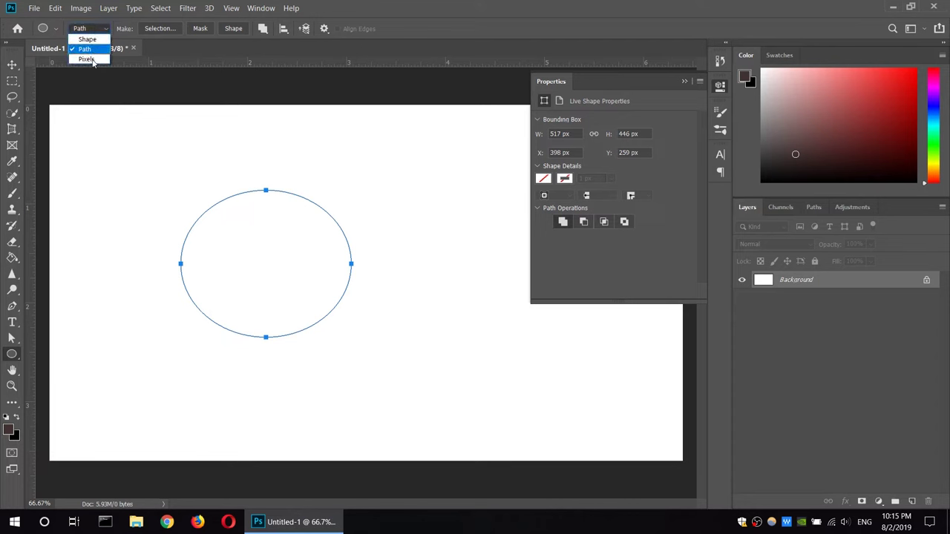
# Set the tool mode to Pixels and paint a dark-brown ellipse at lower left
pyautogui.click(87, 60)
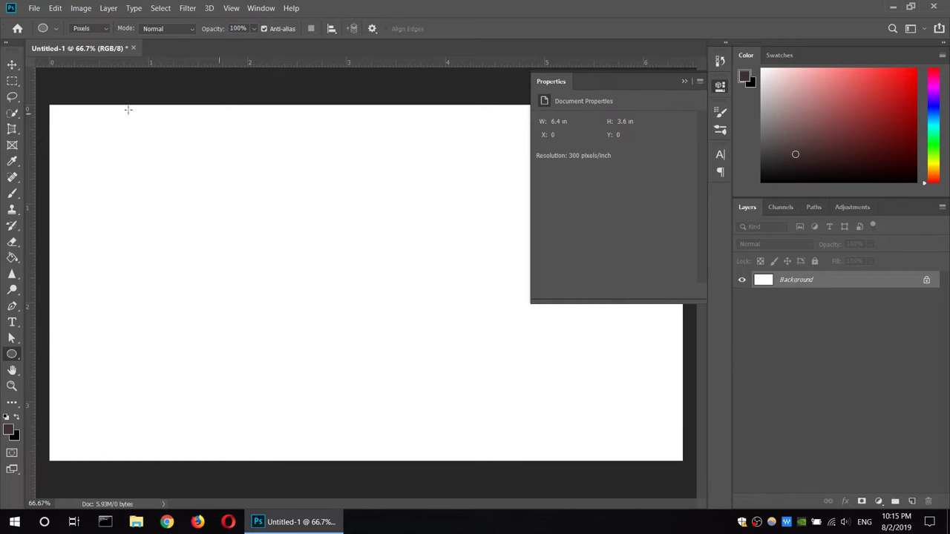
pyautogui.click(99, 29)
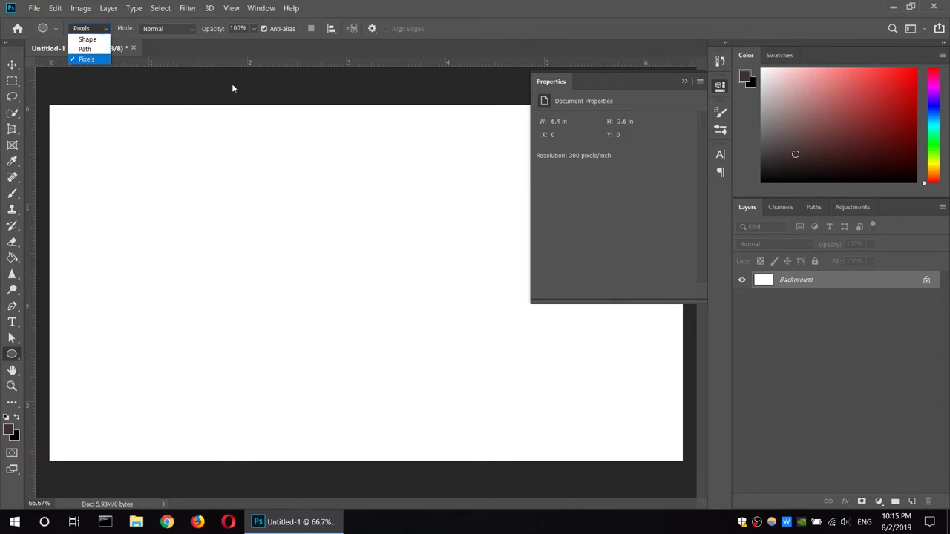
pyautogui.click(552, 5)
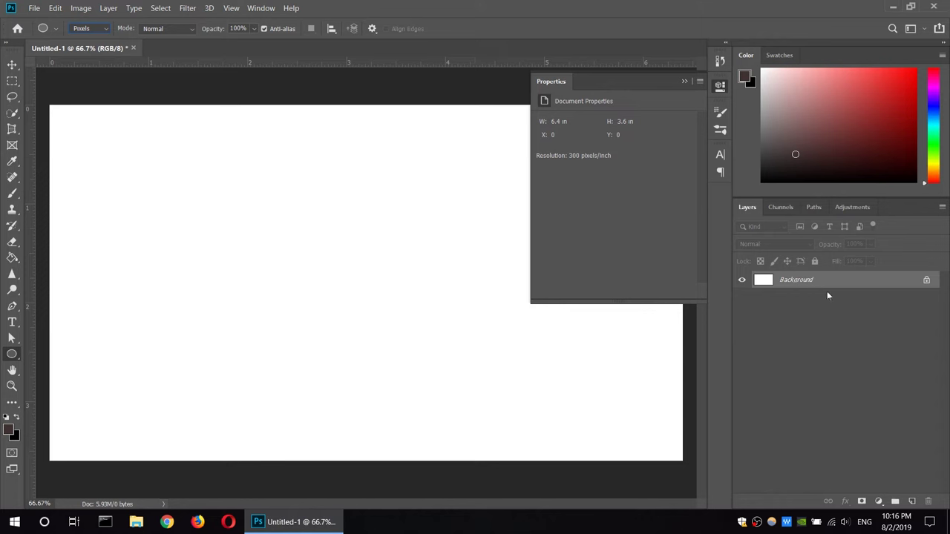
pyautogui.click(90, 29)
pyautogui.click(92, 30)
pyautogui.moveTo(139, 262); pyautogui.dragTo(285, 376)
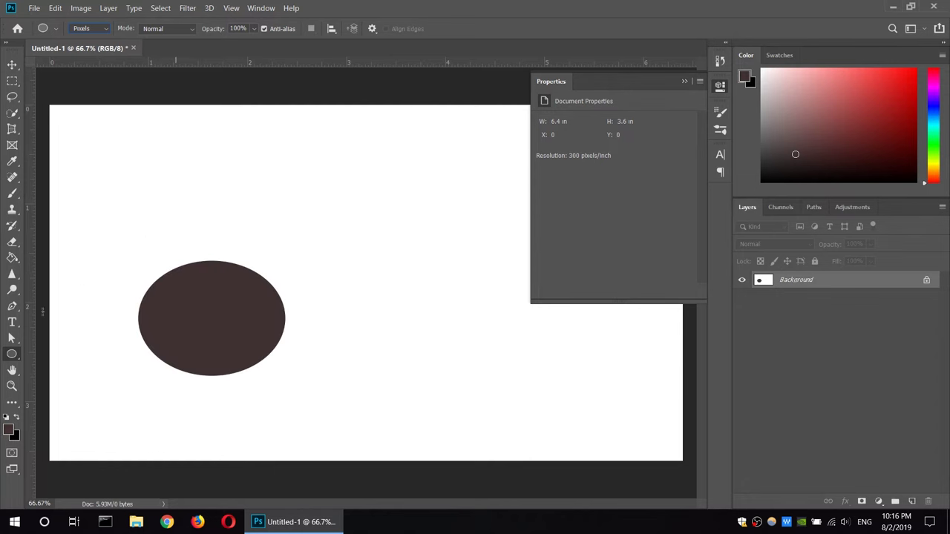
# Paint a dark-brown rectangle overlapping the ellipse and try moving the shapes with the Move tool
pyautogui.rightClick(9, 356)
pyautogui.click(53, 354)
pyautogui.moveTo(266, 205); pyautogui.dragTo(359, 331)
pyautogui.press('v')
pyautogui.moveTo(337, 290); pyautogui.dragTo(304, 287)
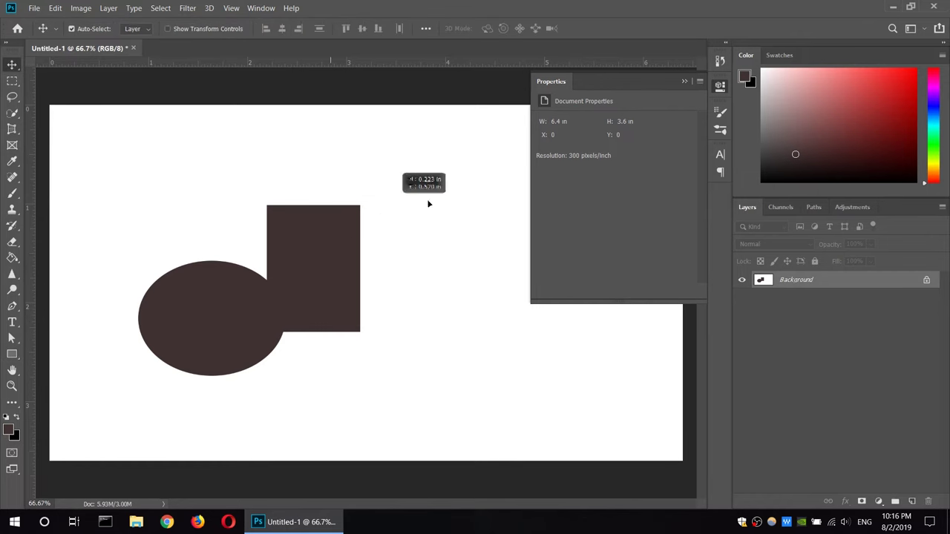
pyautogui.press('Escape')
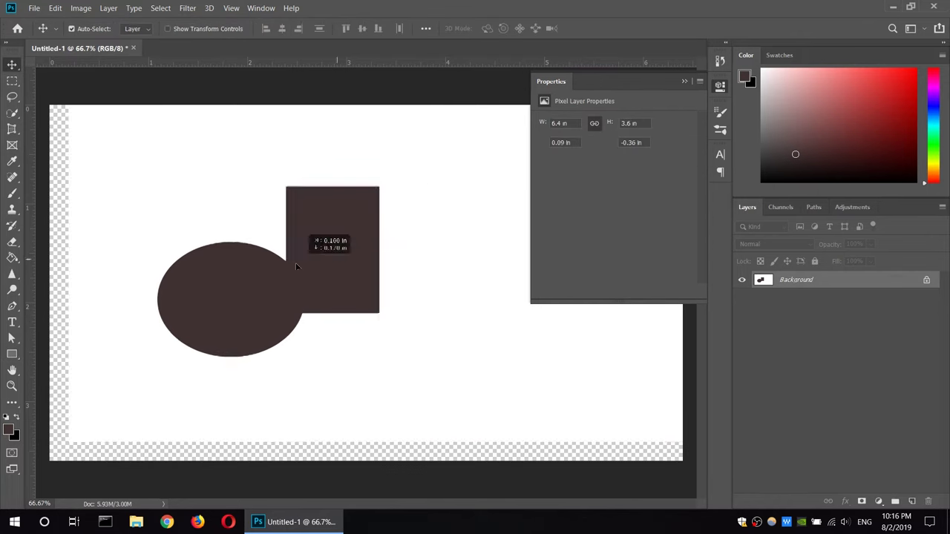
pyautogui.moveTo(304, 287); pyautogui.dragTo(233, 186)
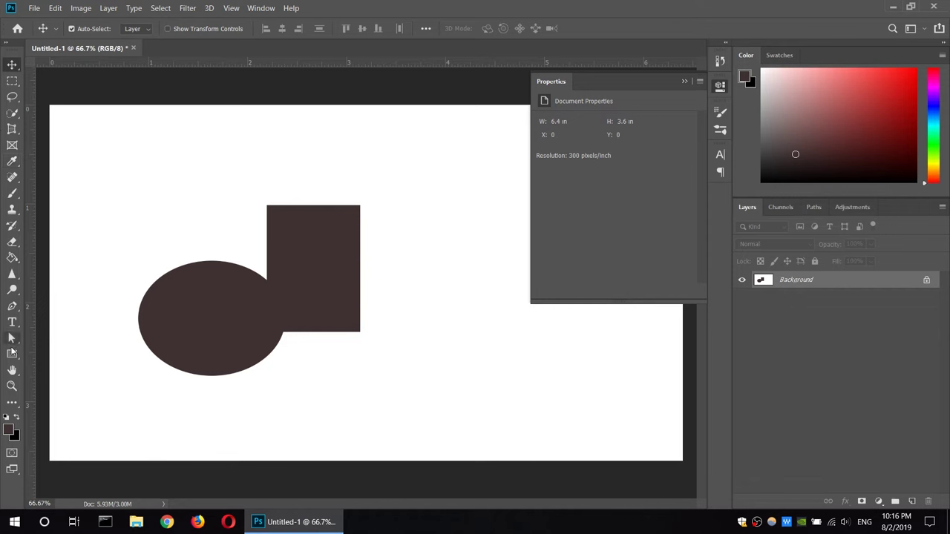
pyautogui.click(12, 339)
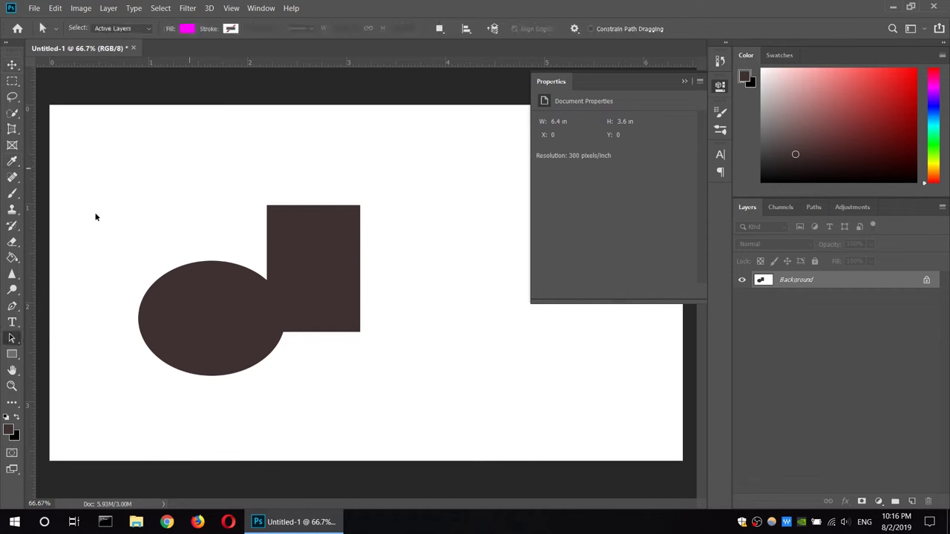
# Paint two thin freehand loops over the rectangle and ellipse with the Brush
pyautogui.click(388, 272)
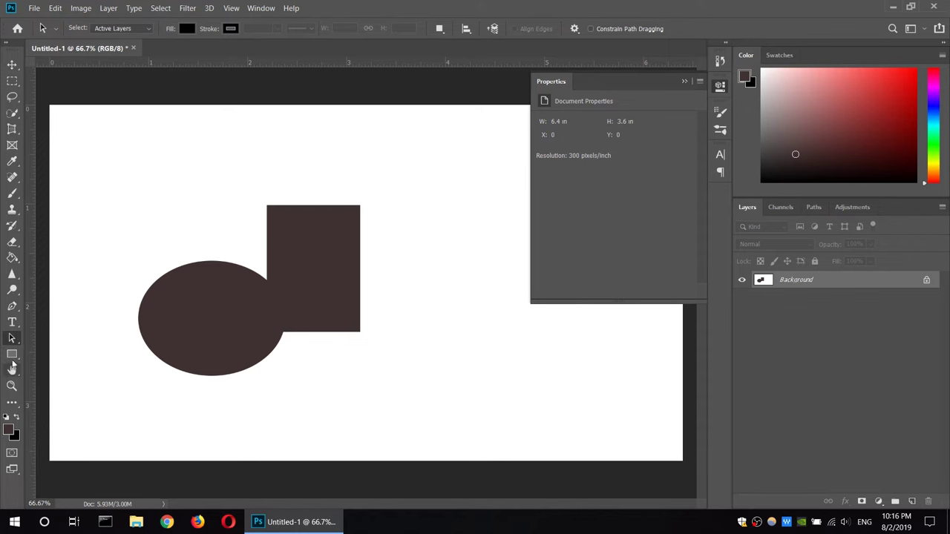
pyautogui.click(12, 193)
pyautogui.moveTo(227, 191); pyautogui.dragTo(361, 263)
pyautogui.moveTo(227, 258)
pyautogui.mouseDown()
pyautogui.moveTo(223, 171)
pyautogui.moveTo(282, 187)
pyautogui.mouseUp()
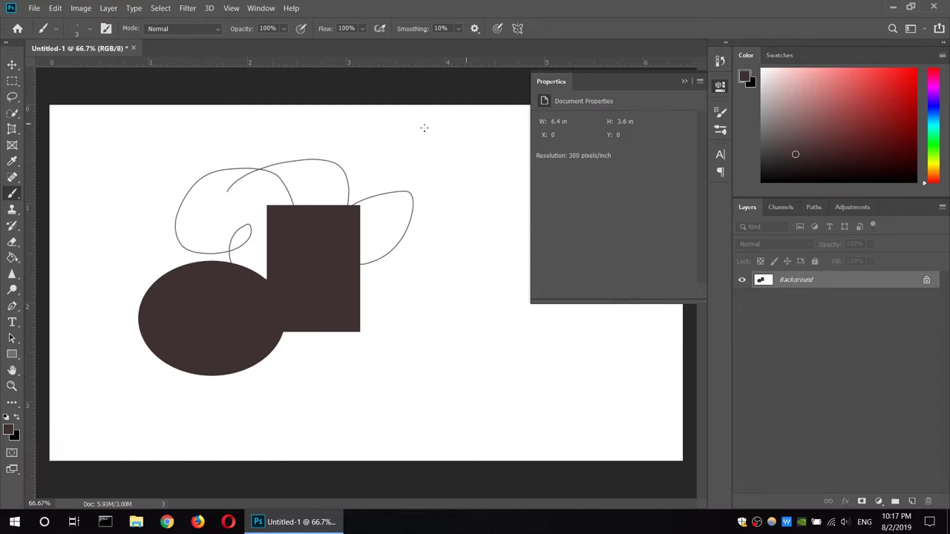
# Return to the shape tool and open, then dismiss, the Background layer options
pyautogui.click(12, 353)
pyautogui.click(104, 30)
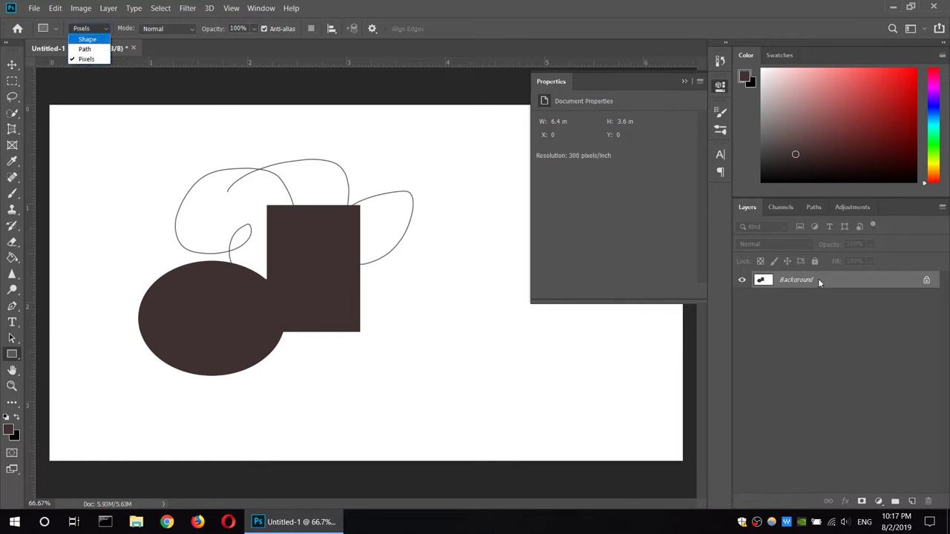
pyautogui.click(818, 279)
pyautogui.rightClick(817, 278)
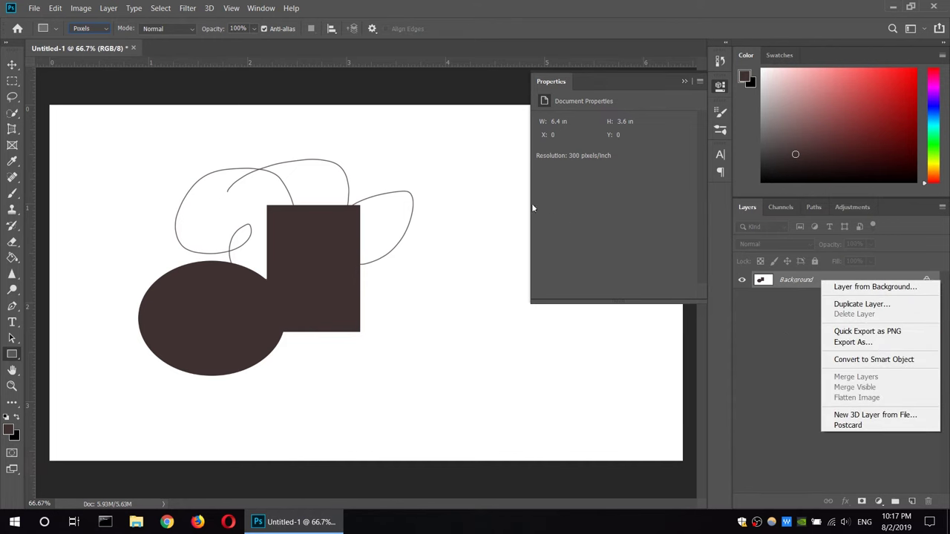
pyautogui.press('Escape')
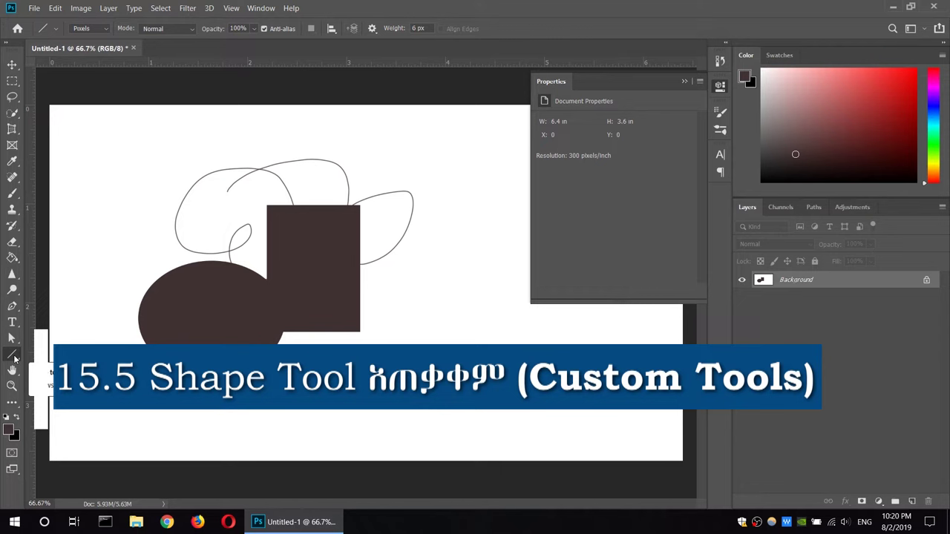
# Make a rectangular selection over the artwork and fill it using Shift+F5
pyautogui.rightClick(15, 358)
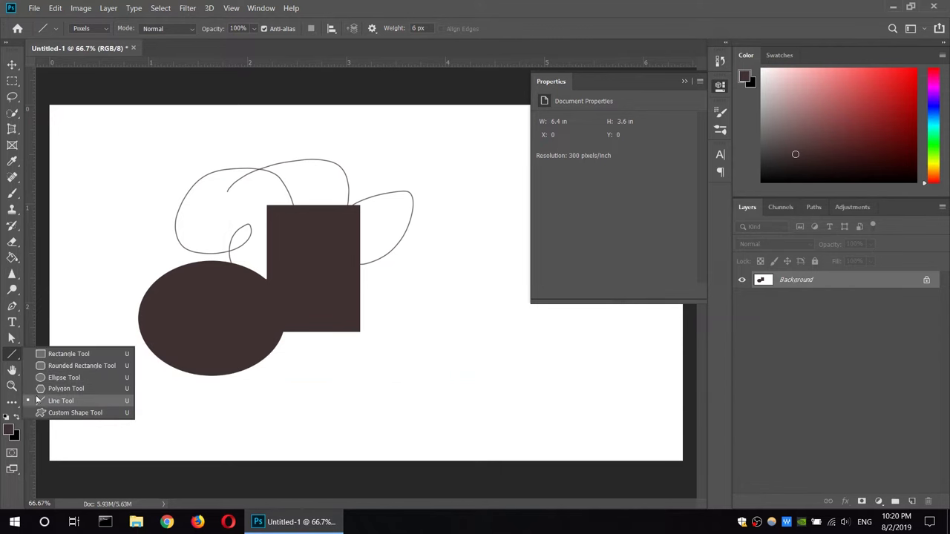
pyautogui.click(65, 413)
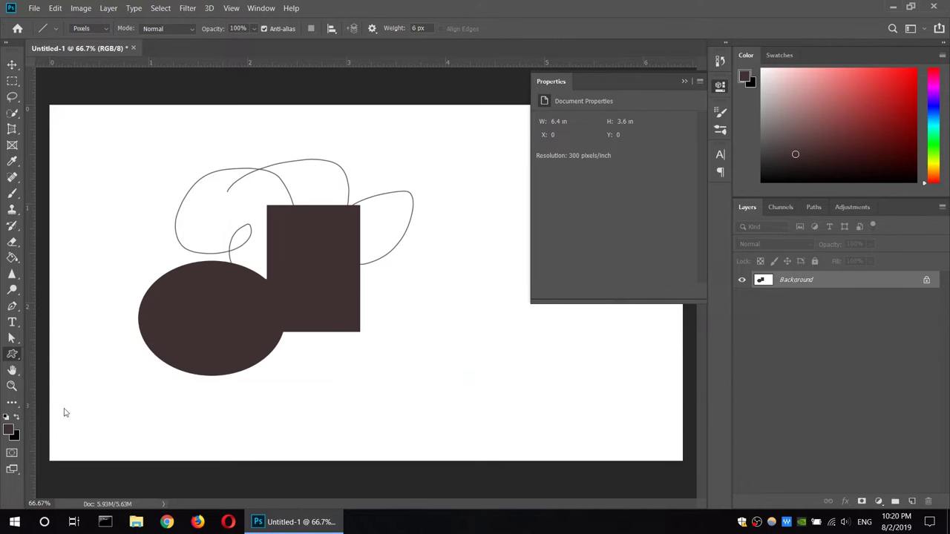
pyautogui.rightClick(831, 282)
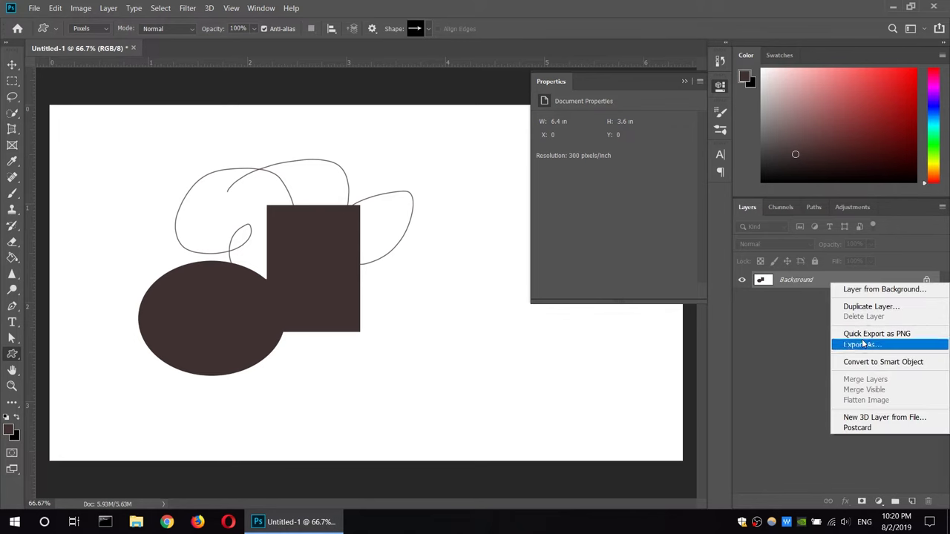
pyautogui.press('Escape')
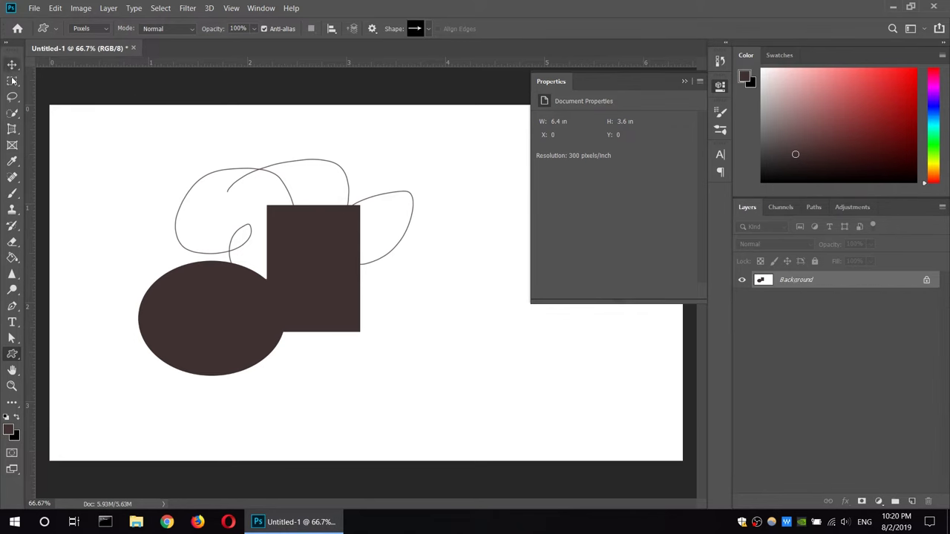
pyautogui.click(12, 80)
pyautogui.moveTo(95, 149); pyautogui.dragTo(475, 394)
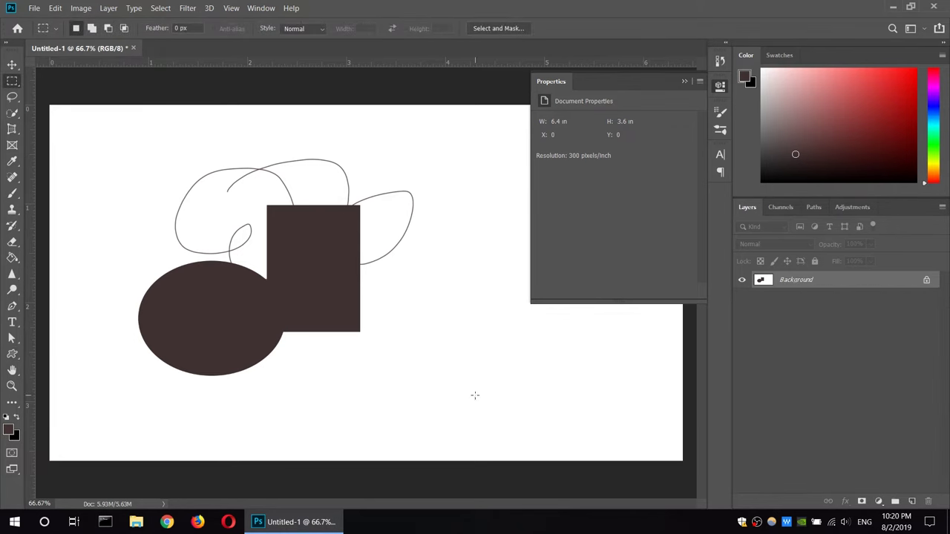
pyautogui.hotkey('shift', 'F5')
pyautogui.click(551, 129)
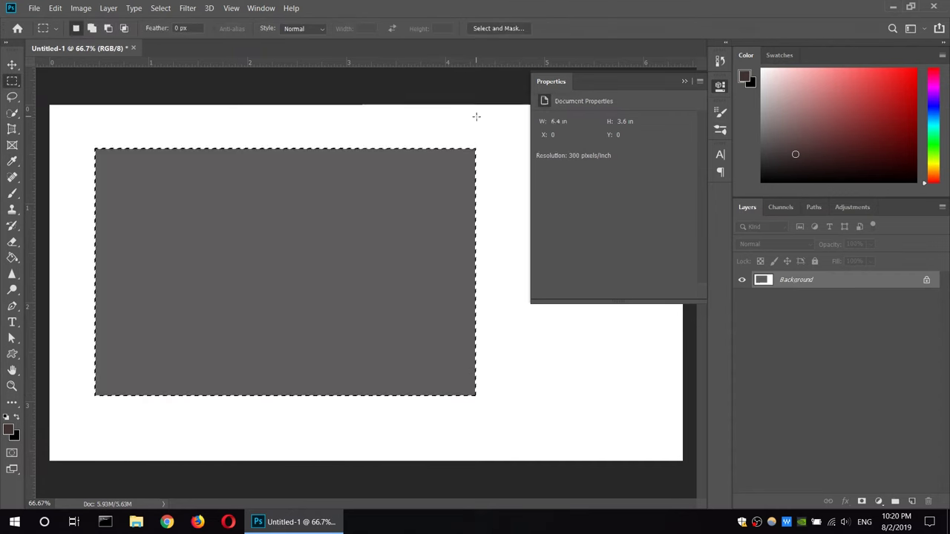
pyautogui.click(478, 123)
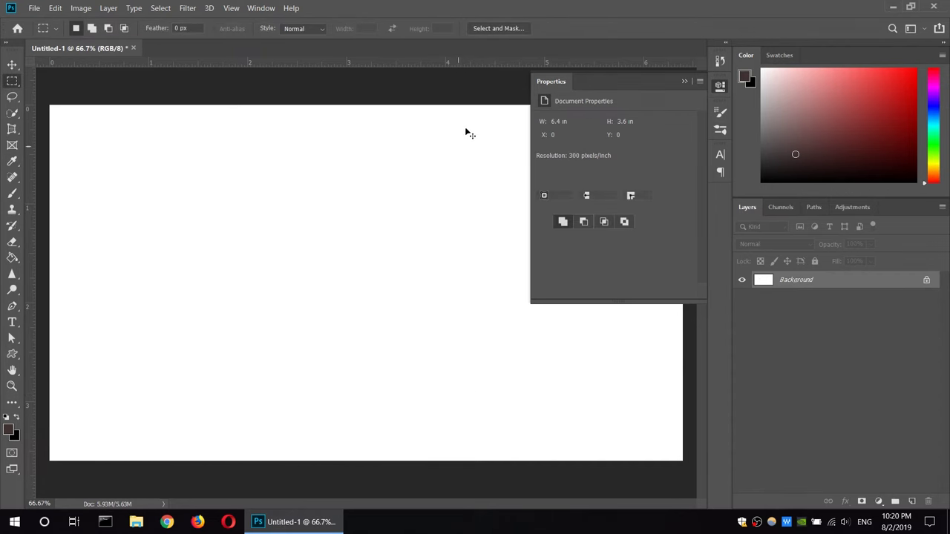
# Delete the layer holding the house drawing and select the Custom Shape Tool
pyautogui.rightClick(829, 282)
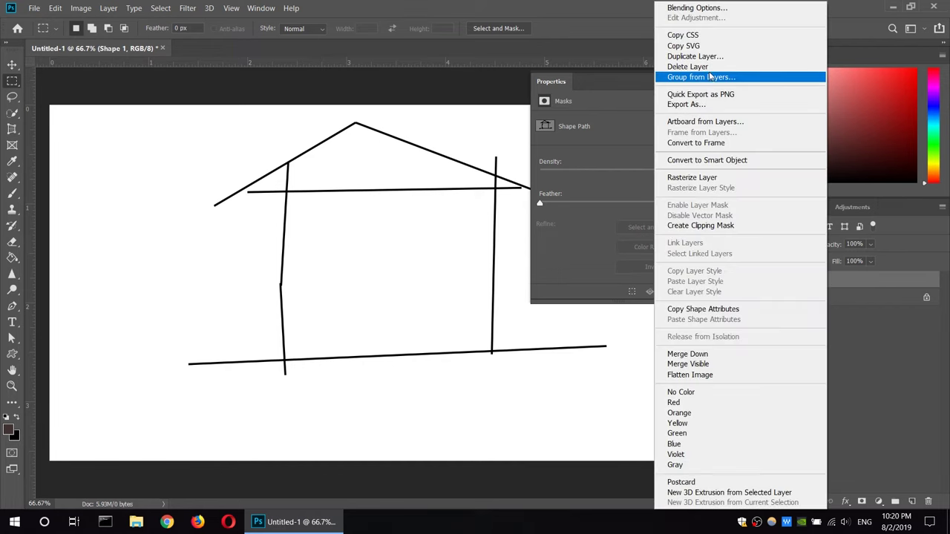
pyautogui.click(687, 66)
pyautogui.click(430, 208)
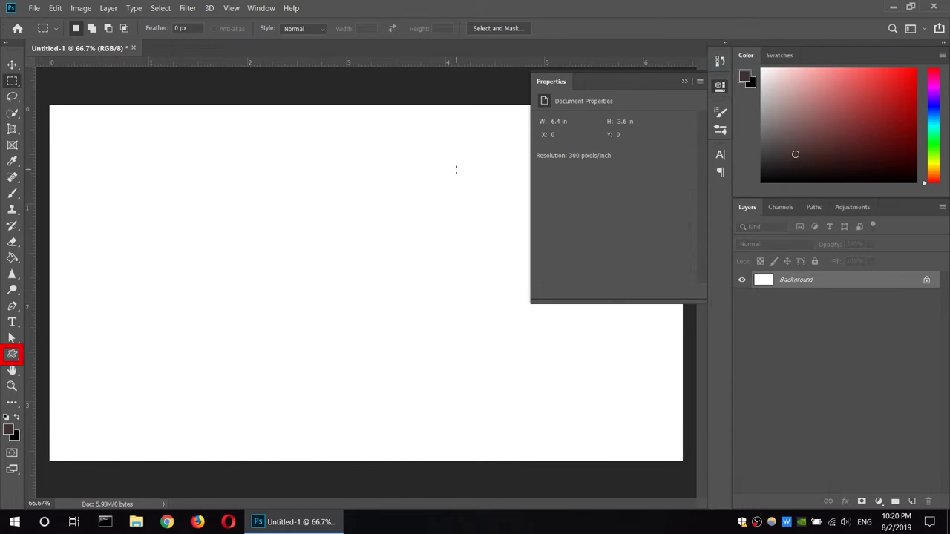
pyautogui.click(12, 354)
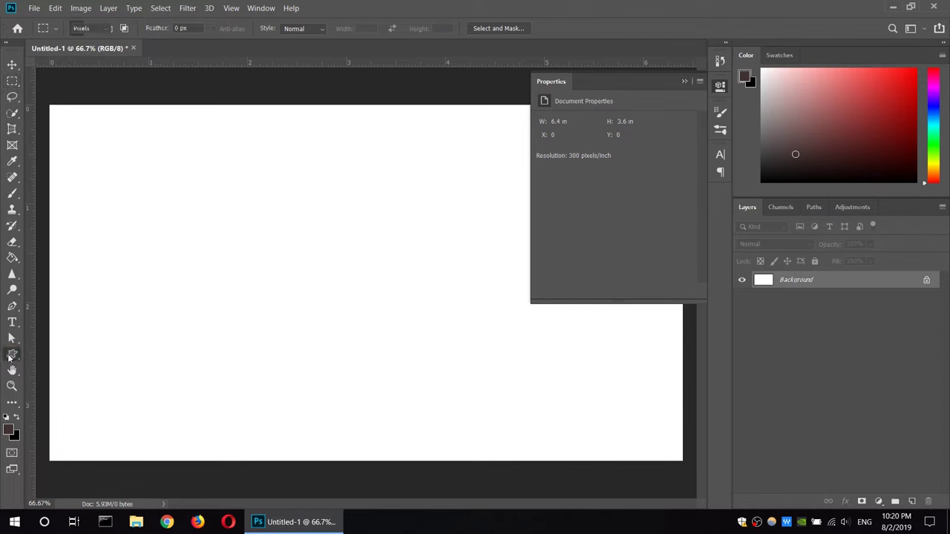
pyautogui.click(88, 413)
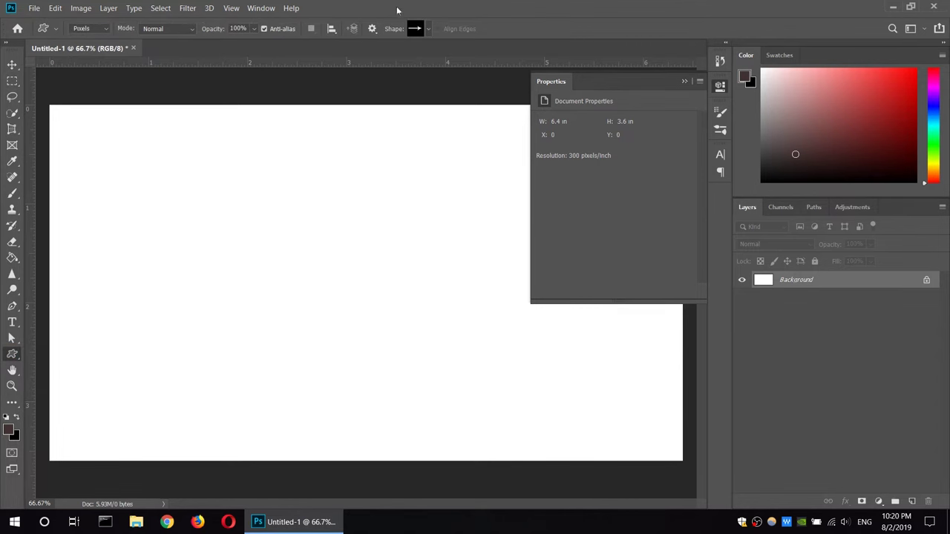
# Enlarge the custom shape picker and load all the preset shape sets
pyautogui.click(428, 30)
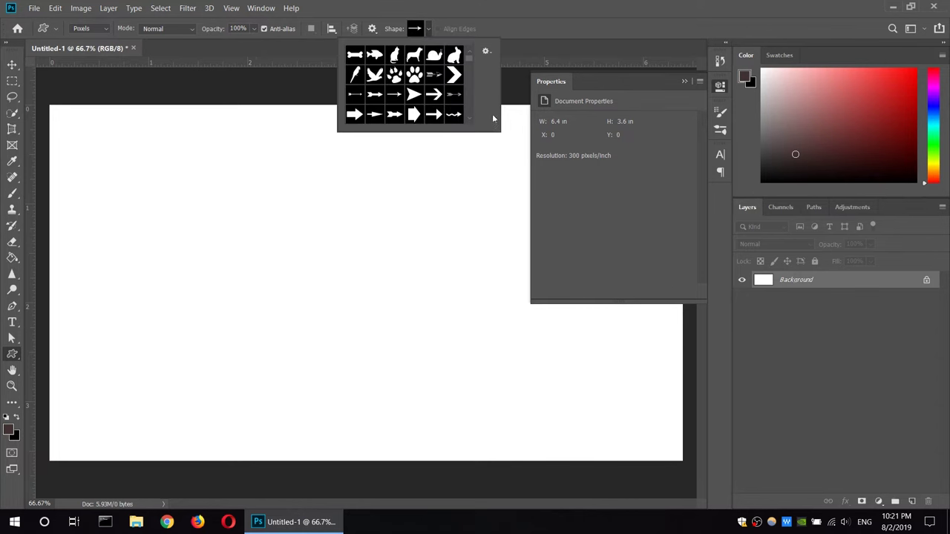
pyautogui.moveTo(496, 135); pyautogui.dragTo(534, 206)
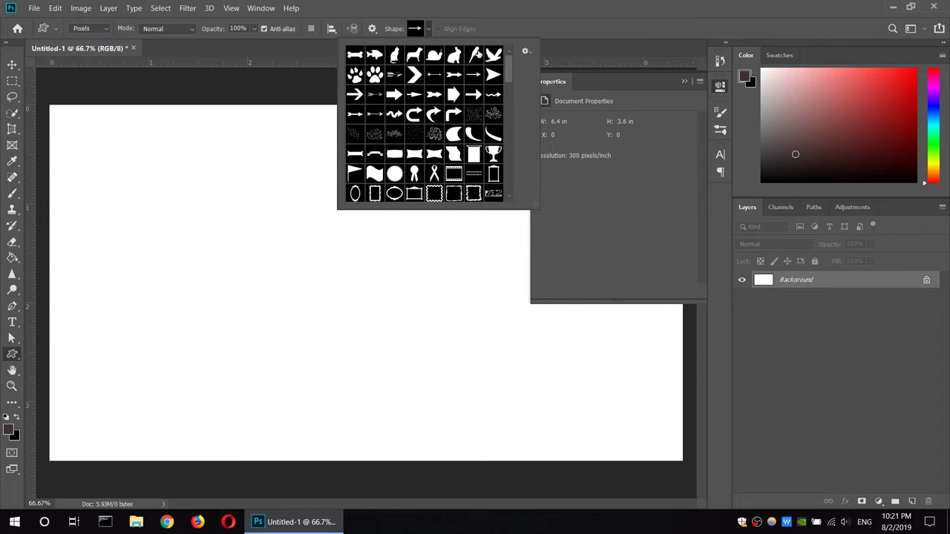
pyautogui.click(526, 53)
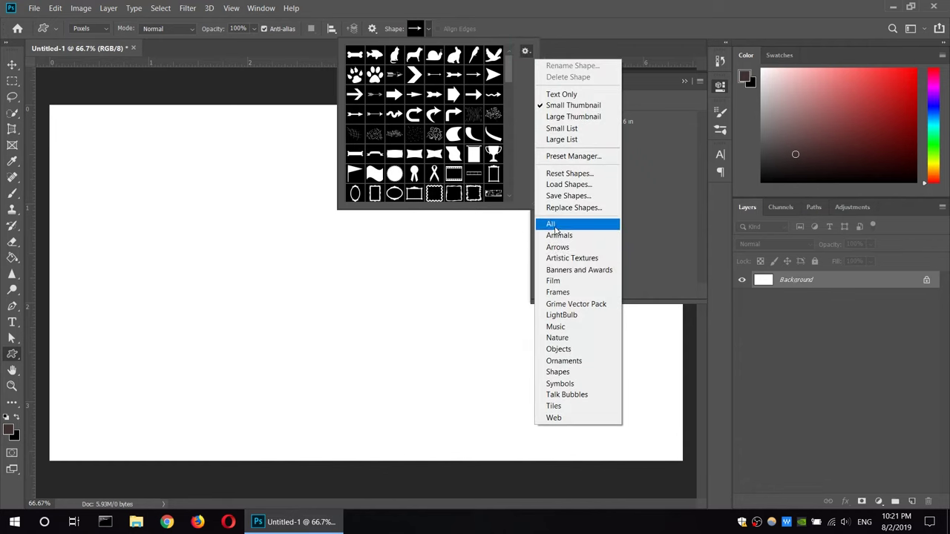
pyautogui.click(554, 225)
pyautogui.click(462, 202)
pyautogui.scroll(-5, 511, 122)
pyautogui.scroll(5, 513, 132)
# Replace the library with the Animals set and draw a cat on the canvas's left
pyautogui.click(526, 51)
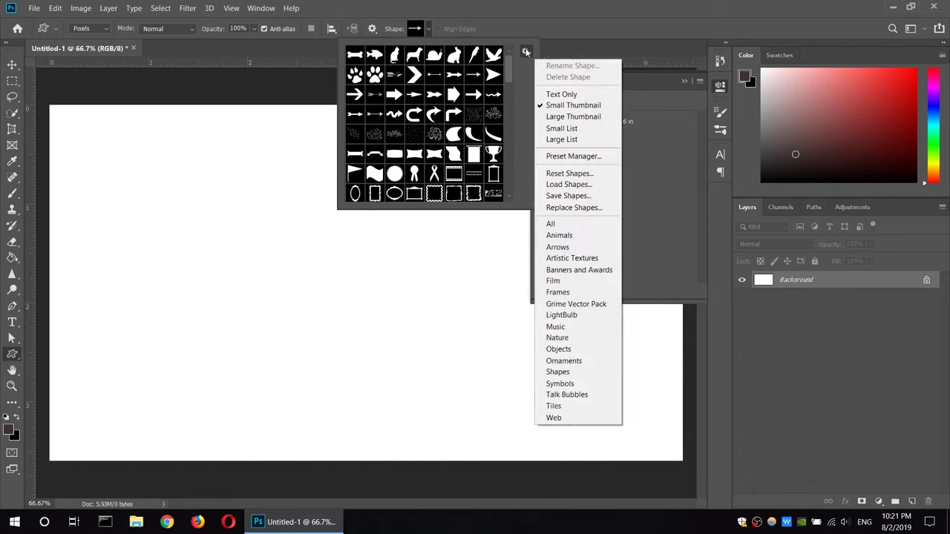
pyautogui.click(558, 235)
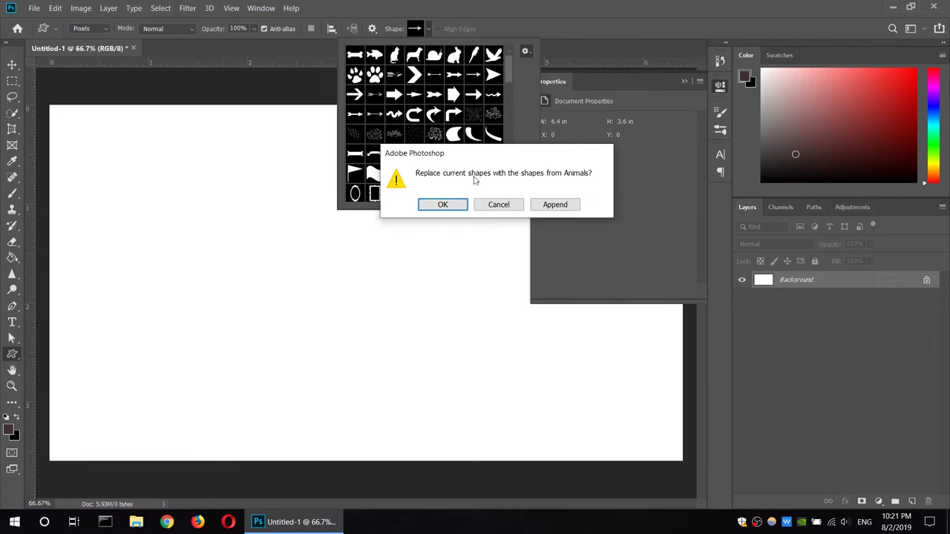
pyautogui.click(443, 205)
pyautogui.click(395, 57)
pyautogui.moveTo(172, 187); pyautogui.dragTo(304, 366)
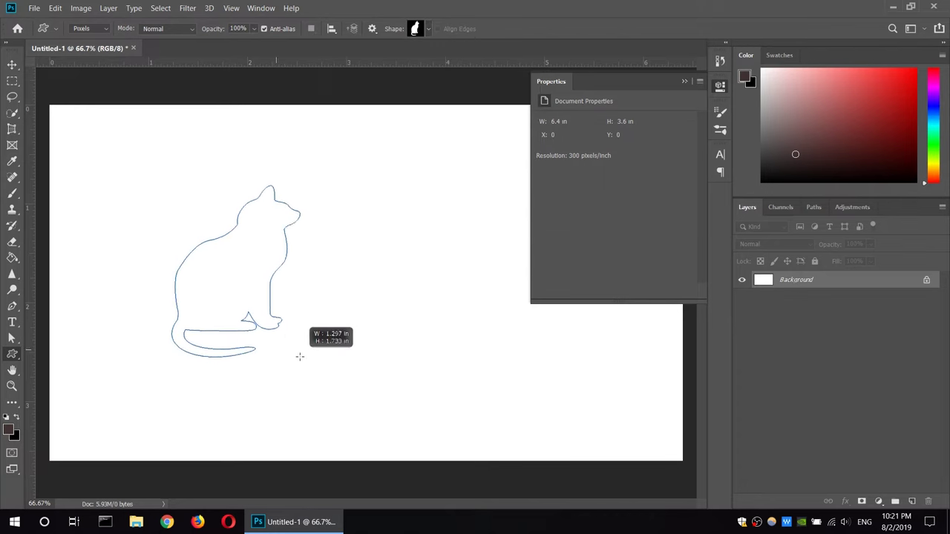
# Draw a dog silhouette from the shape library to the right of the cat
pyautogui.click(428, 28)
pyautogui.click(395, 59)
pyautogui.moveTo(354, 232); pyautogui.dragTo(453, 334)
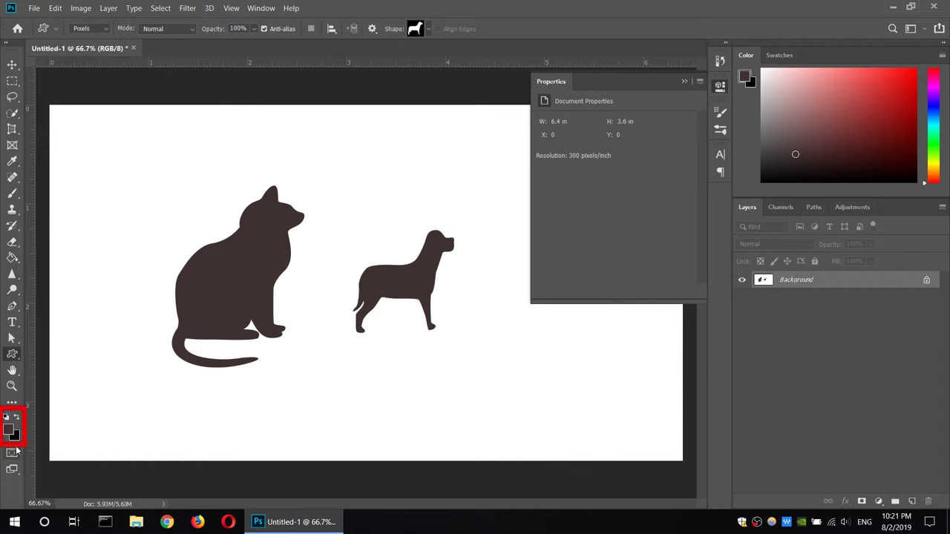
# Set the foreground colour to red and fill the cat silhouette with the Paint Bucket
pyautogui.click(10, 430)
pyautogui.click(454, 243)
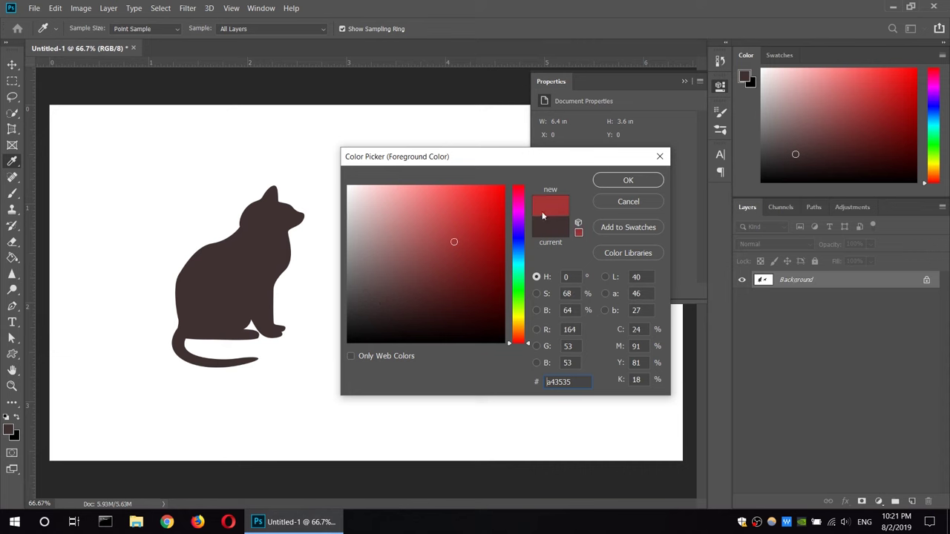
pyautogui.click(628, 180)
pyautogui.click(12, 258)
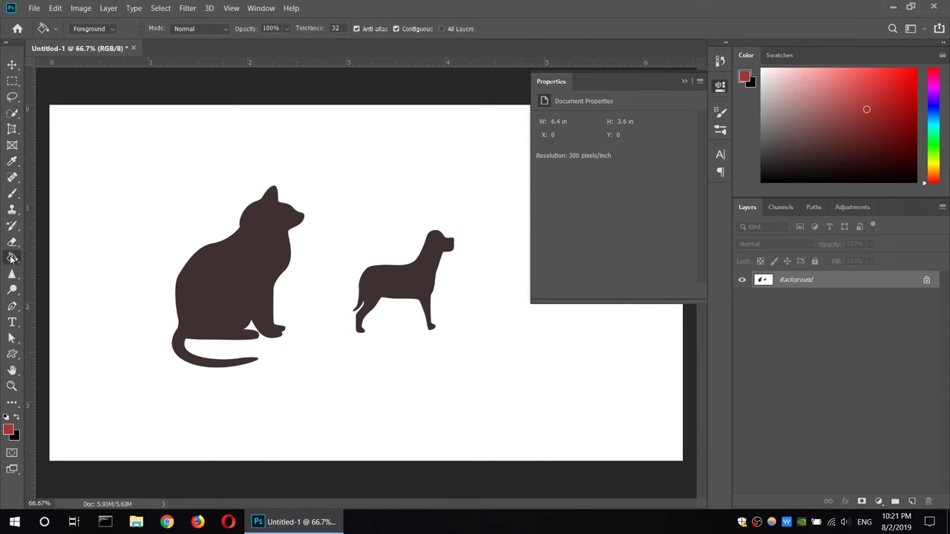
pyautogui.click(215, 278)
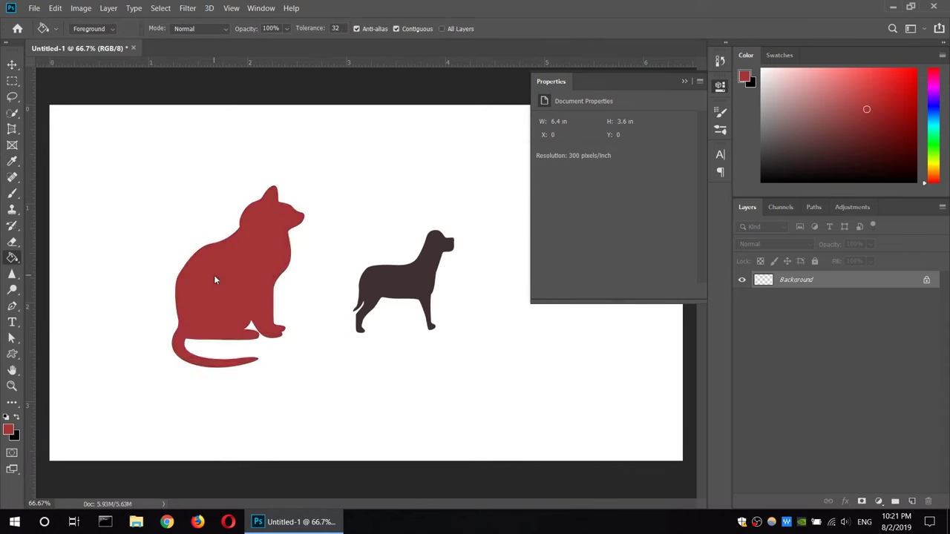
pyautogui.click(414, 278)
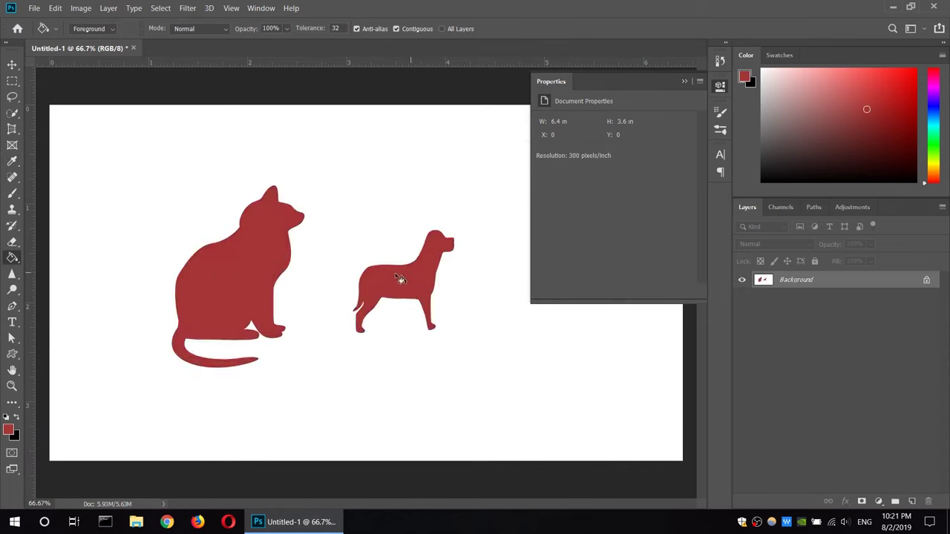
pyautogui.rightClick(13, 258)
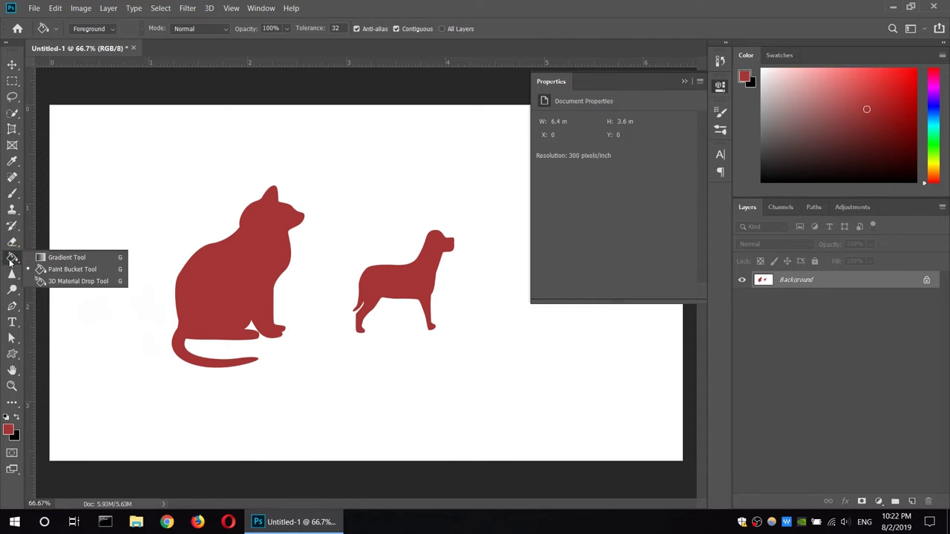
pyautogui.click(46, 269)
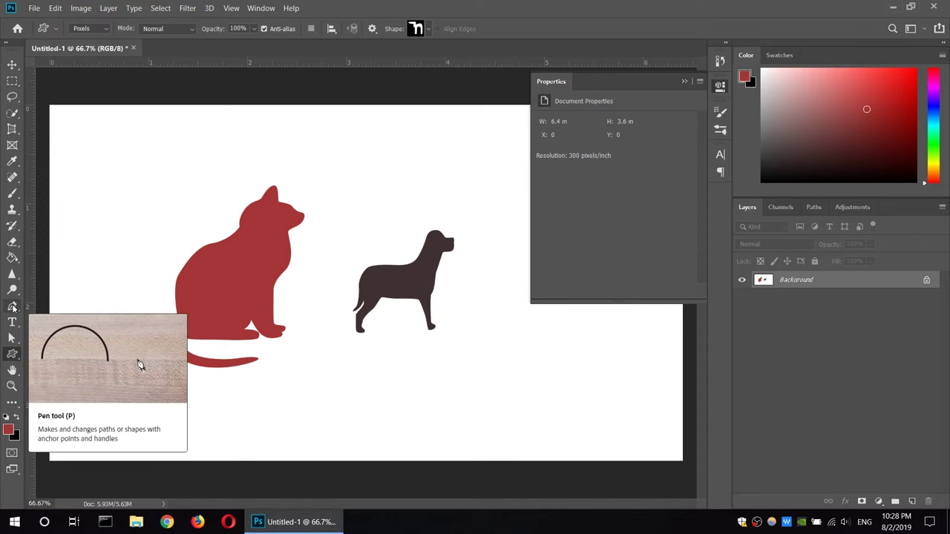
# Start a Pen path below the dog and trace the top edge of the outline
pyautogui.click(11, 306)
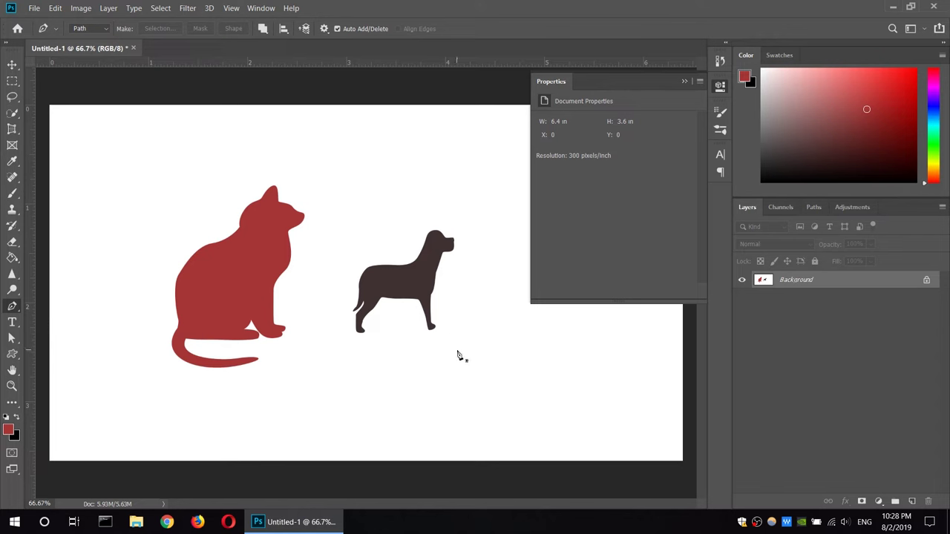
pyautogui.moveTo(449, 354); pyautogui.dragTo(447, 376)
pyautogui.click(463, 353)
pyautogui.hotkey('ctrl', 'z')
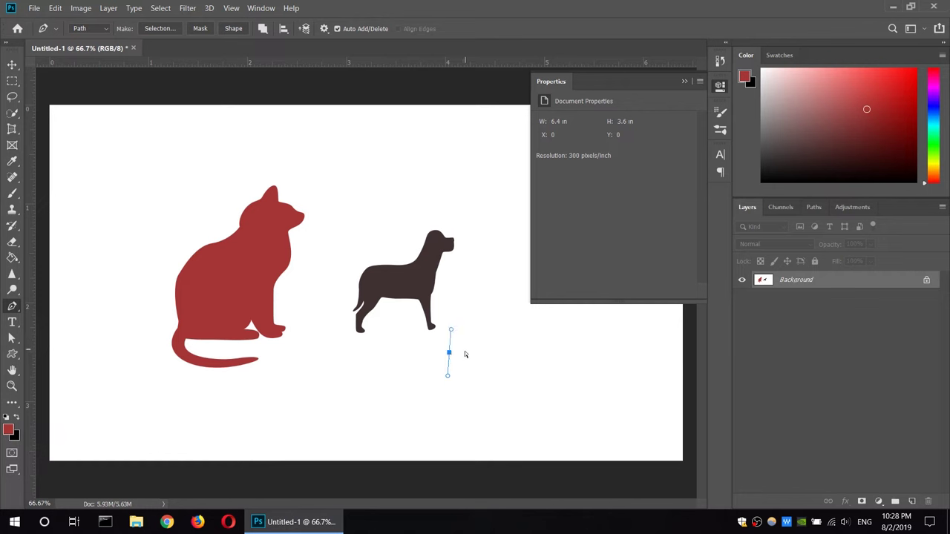
pyautogui.hotkey('ctrl', 'z')
pyautogui.moveTo(446, 352); pyautogui.dragTo(460, 350)
pyautogui.click(460, 369)
pyautogui.click(475, 368)
pyautogui.moveTo(504, 347)
pyautogui.mouseDown()
pyautogui.moveTo(520, 349)
pyautogui.moveTo(533, 400)
pyautogui.mouseUp()
pyautogui.hotkey('ctrl', 'z')
# Trace the outline's right and left legs and close it at the starting point
pyautogui.hotkey('ctrl', 'z')
pyautogui.moveTo(523, 364); pyautogui.dragTo(525, 366)
pyautogui.moveTo(522, 434); pyautogui.dragTo(526, 449)
pyautogui.hotkey('ctrl', 'z')
pyautogui.click(527, 438)
pyautogui.click(514, 439)
pyautogui.click(515, 386)
pyautogui.moveTo(494, 386); pyautogui.dragTo(489, 402)
pyautogui.click(492, 437)
pyautogui.click(488, 451)
pyautogui.click(472, 451)
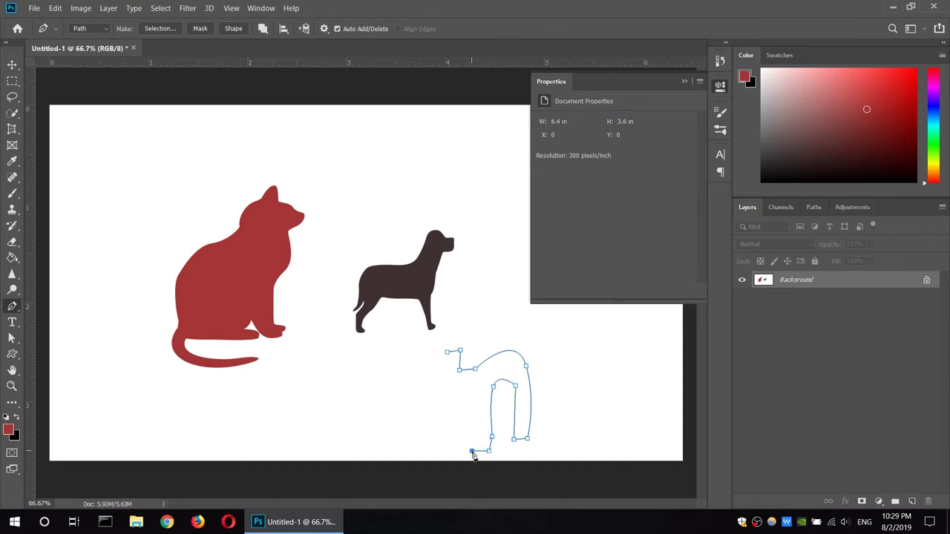
pyautogui.click(470, 387)
pyautogui.moveTo(458, 385); pyautogui.dragTo(441, 383)
pyautogui.click(447, 353)
pyautogui.click(13, 338)
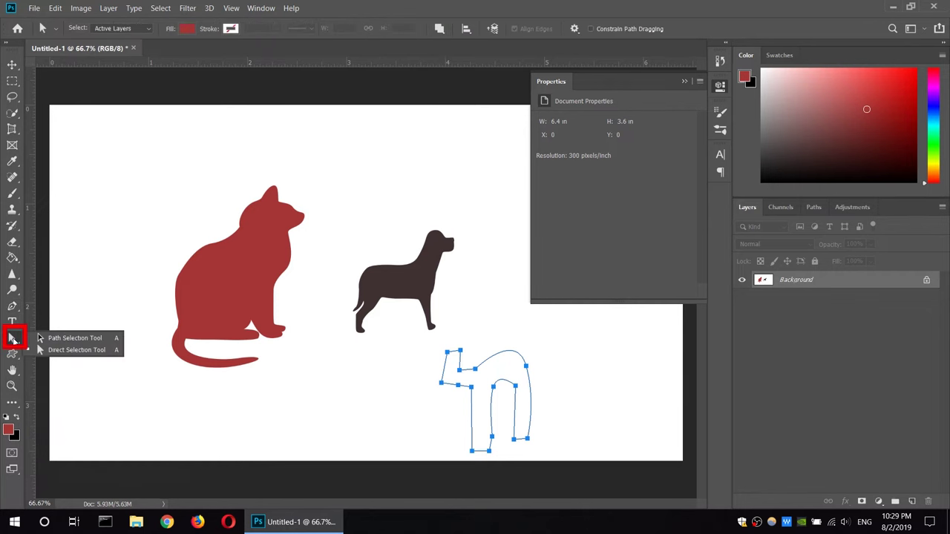
# Fill the closed pen path with red using Fill Path
pyautogui.click(78, 352)
pyautogui.rightClick(474, 388)
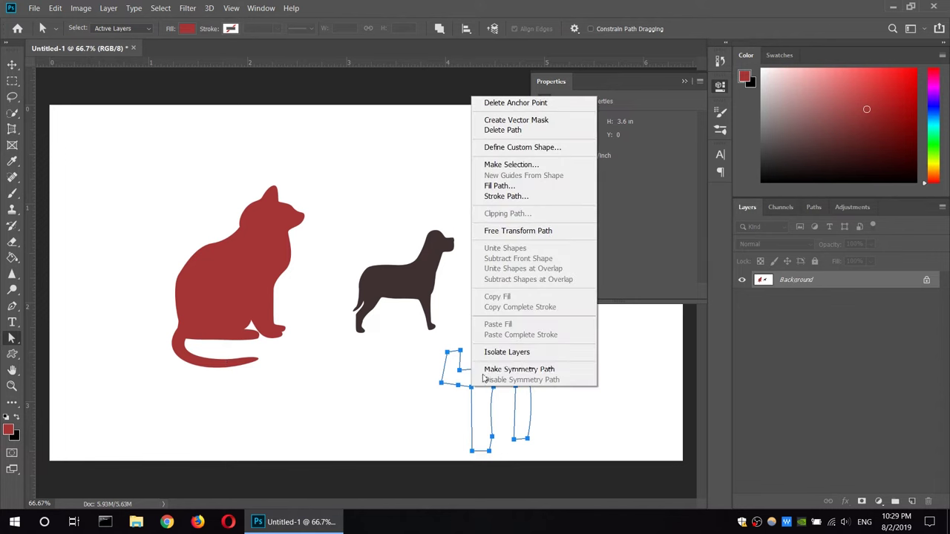
pyautogui.click(510, 189)
pyautogui.click(556, 122)
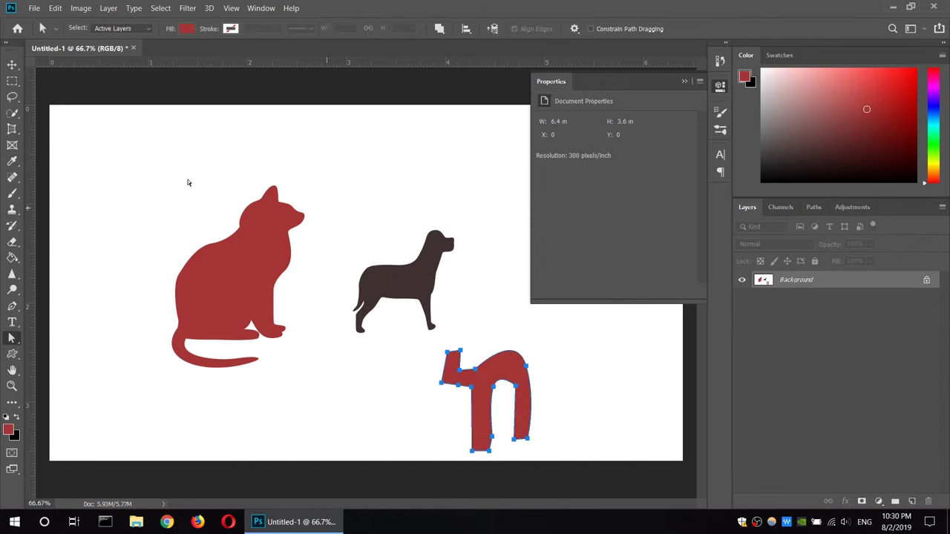
# Save the filled figure as a custom shape named 'ecsc'
pyautogui.click(108, 8)
pyautogui.click(108, 8)
pyautogui.click(109, 8)
pyautogui.click(51, 8)
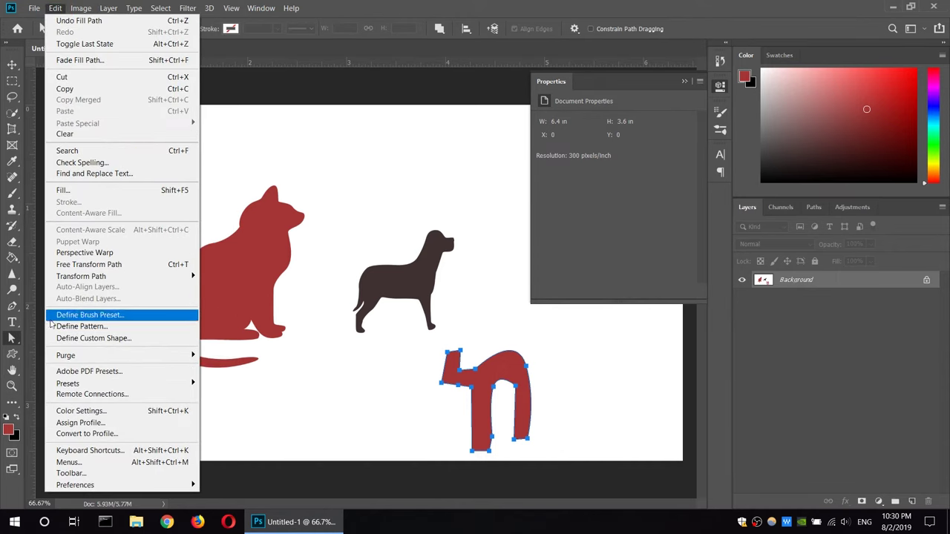
pyautogui.click(84, 343)
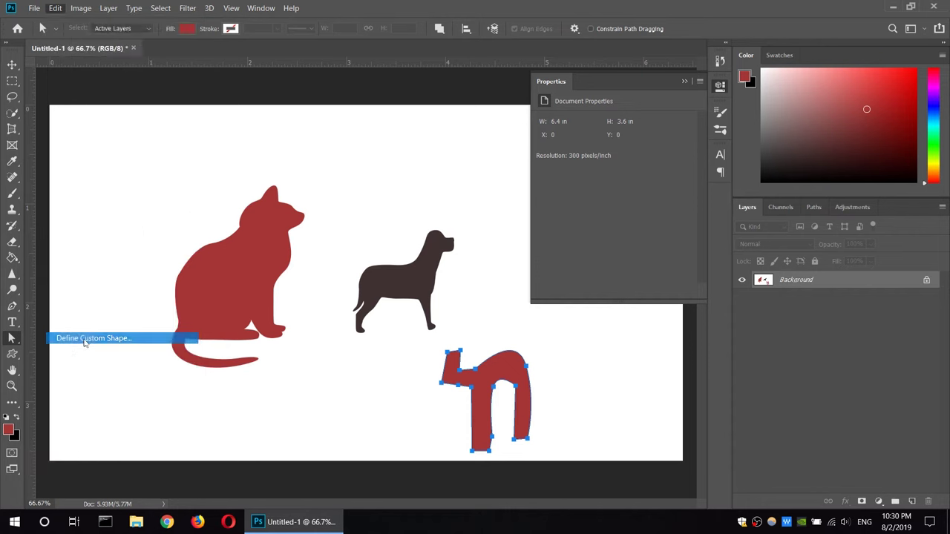
pyautogui.click(483, 170)
pyautogui.write('ecsc')
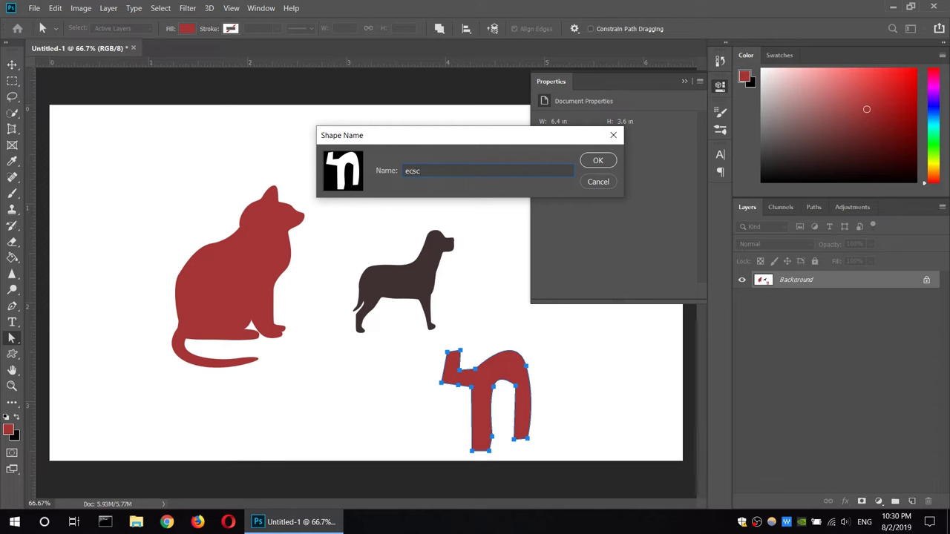
pyautogui.press('Return')
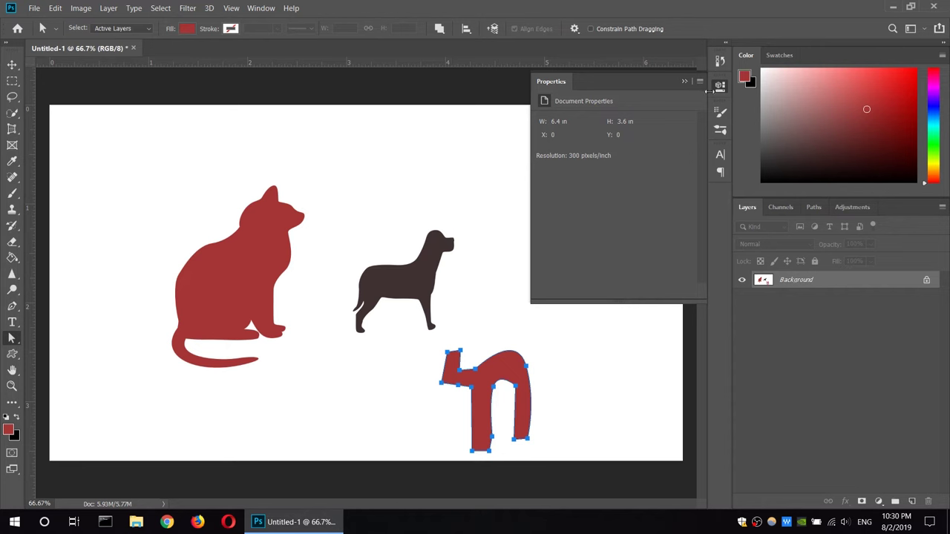
pyautogui.click(720, 86)
pyautogui.click(12, 354)
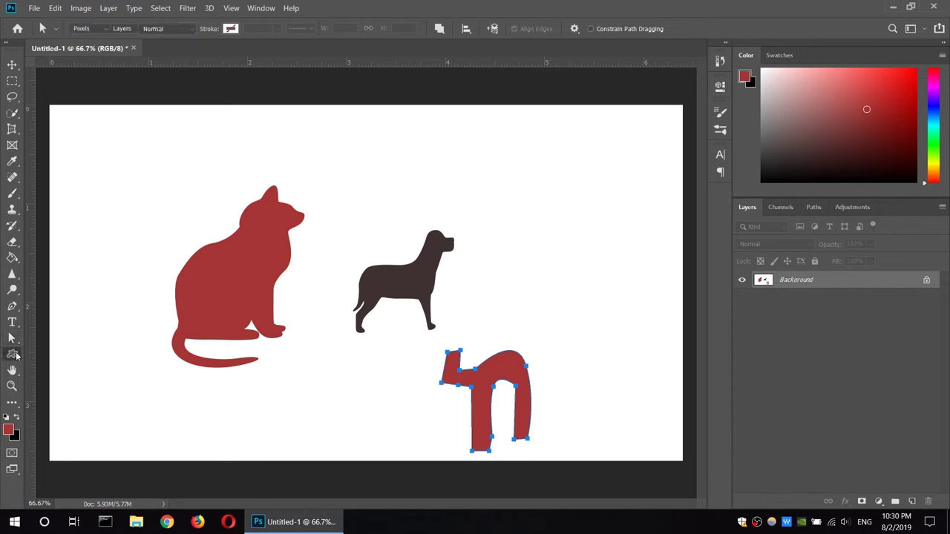
# Draw the new 'ecsc' custom shape on the left side of the canvas
pyautogui.click(460, 26)
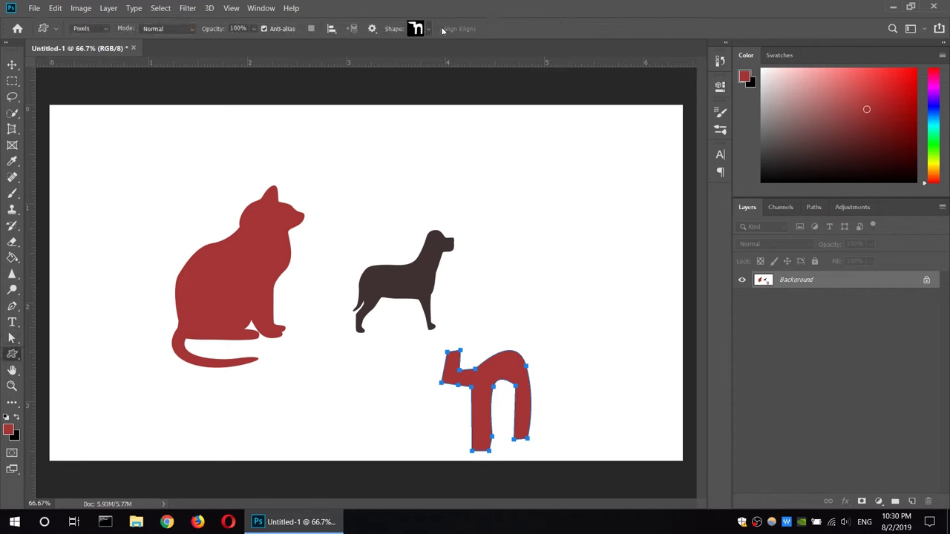
pyautogui.click(428, 29)
pyautogui.click(395, 75)
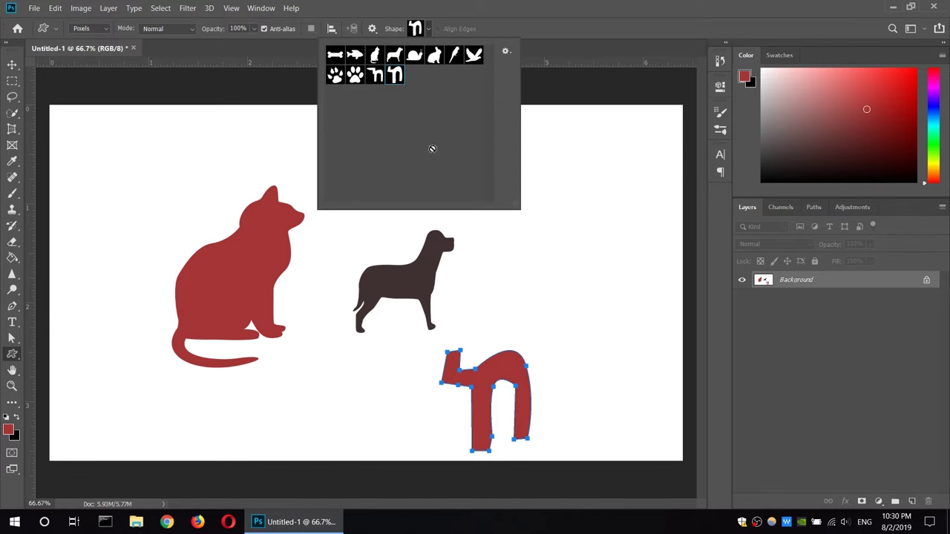
pyautogui.moveTo(85, 161); pyautogui.dragTo(173, 276)
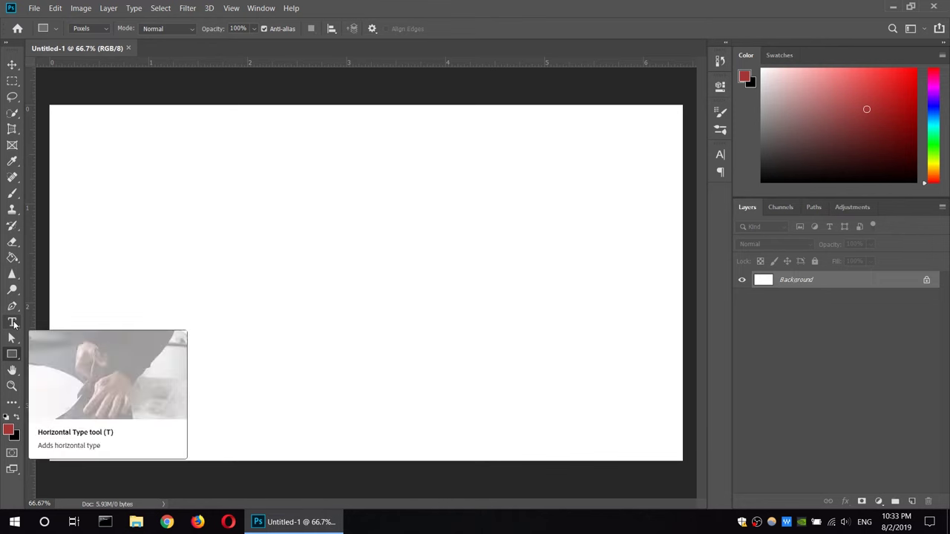
# Create a horizontal type layer with placeholder text near the canvas's left edge
pyautogui.click(14, 324)
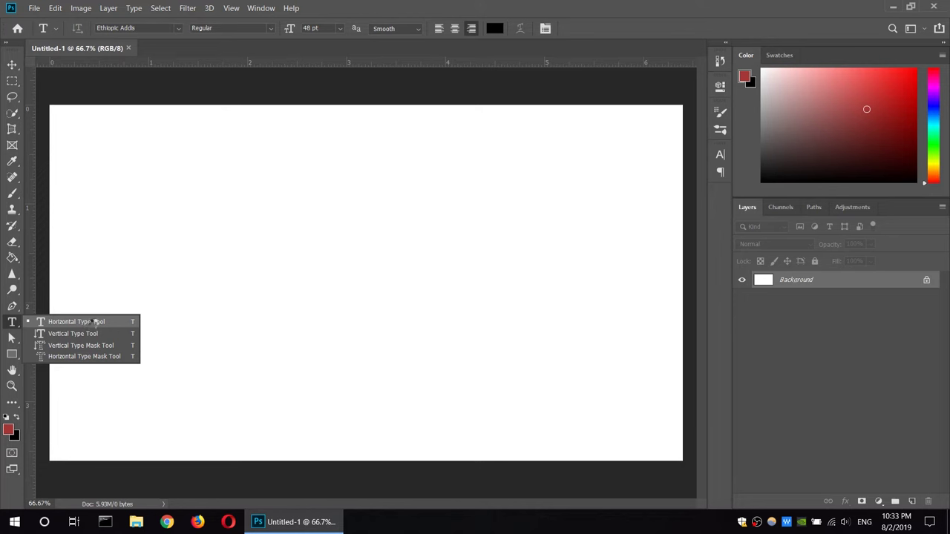
pyautogui.click(94, 323)
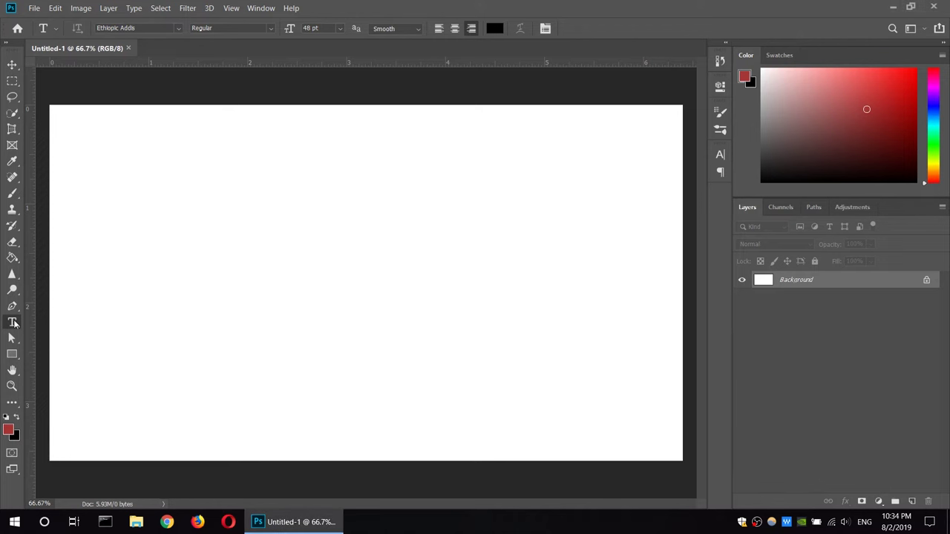
pyautogui.rightClick(12, 321)
pyautogui.click(59, 322)
pyautogui.click(171, 235)
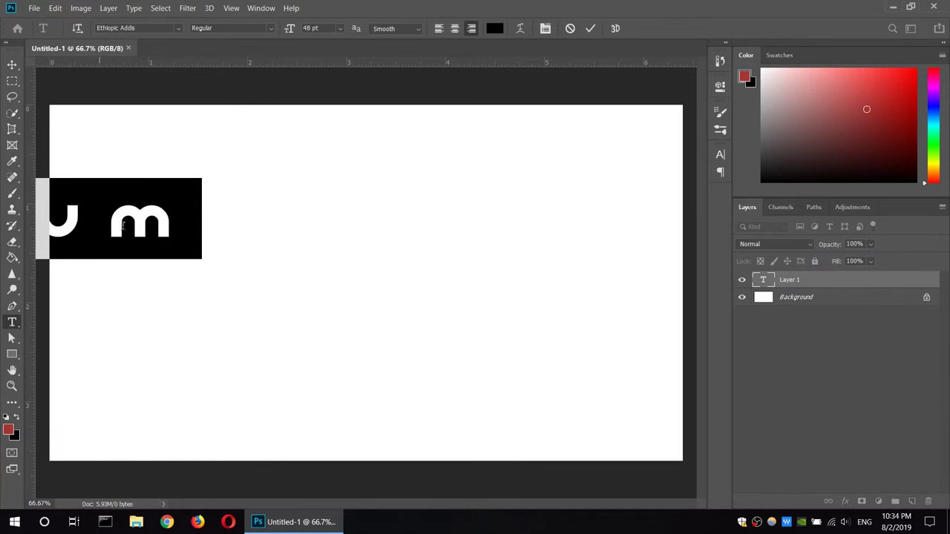
pyautogui.click(12, 65)
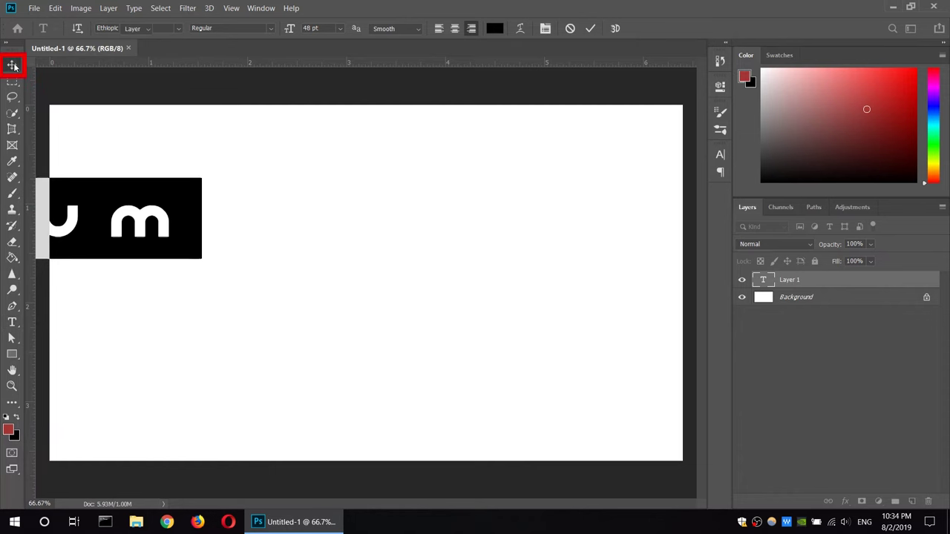
# Drag the placeholder text right and replace its word Ipsum with 'Ethiopian'
pyautogui.moveTo(175, 223)
pyautogui.mouseDown()
pyautogui.moveTo(355, 231)
pyautogui.moveTo(454, 254)
pyautogui.mouseUp()
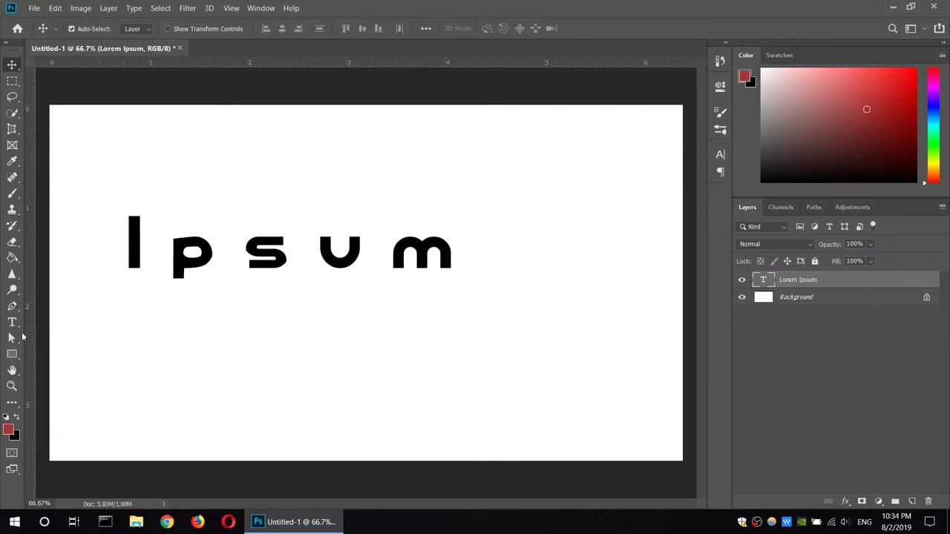
pyautogui.click(12, 322)
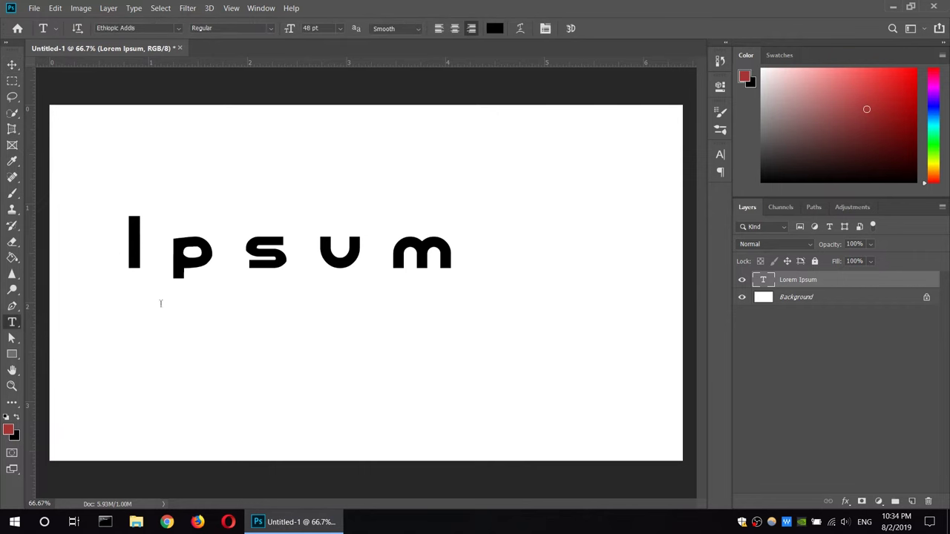
pyautogui.tripleClick(417, 245)
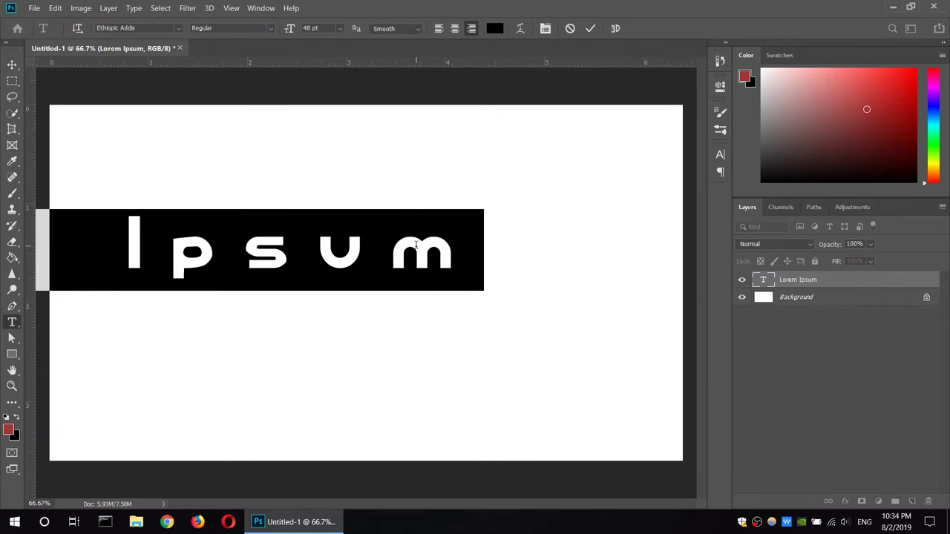
pyautogui.write('Ethiopian')
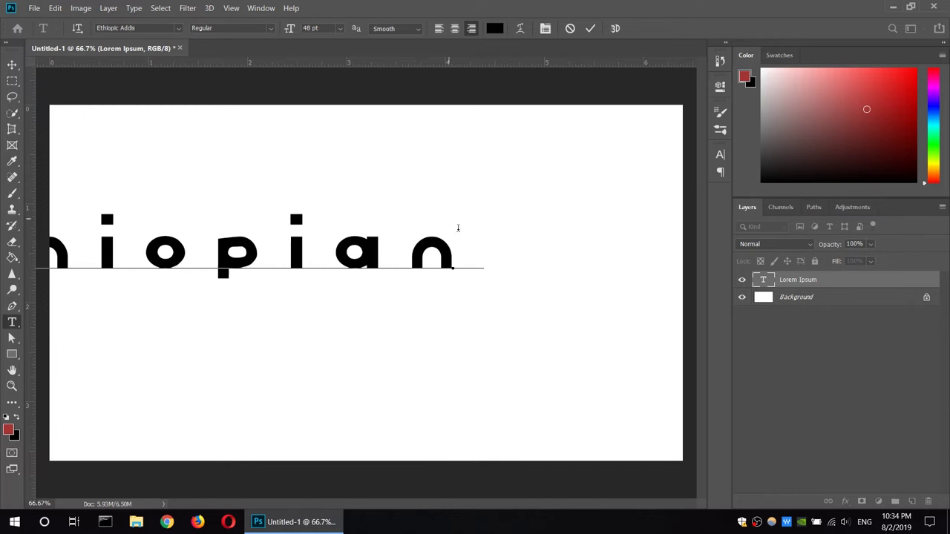
pyautogui.tripleClick(410, 252)
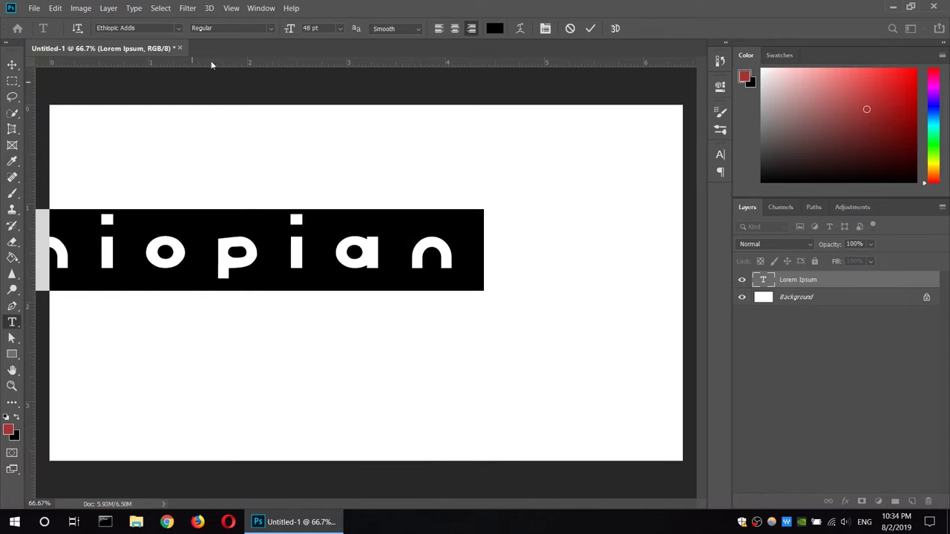
pyautogui.click(307, 27)
# Change the selected text to 16 pt Abys with right alignment
pyautogui.click(340, 30)
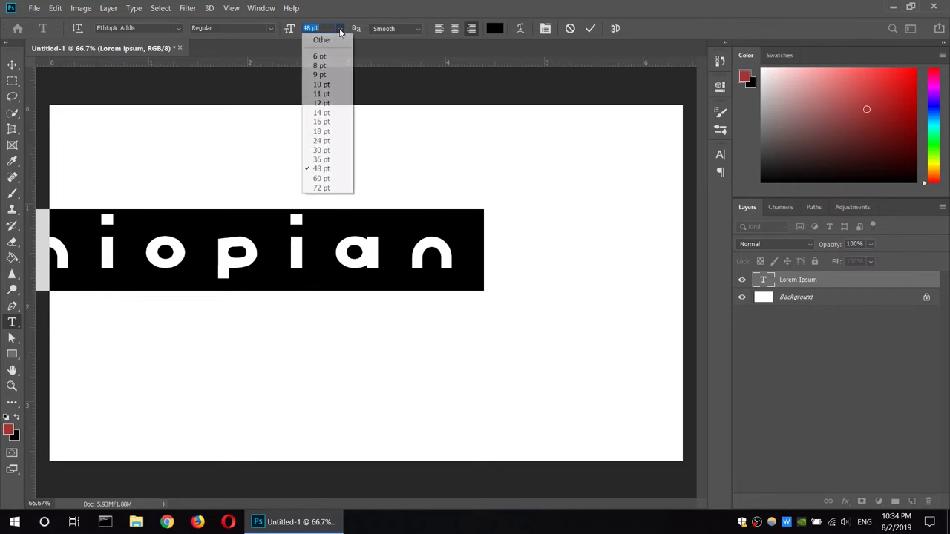
pyautogui.click(326, 121)
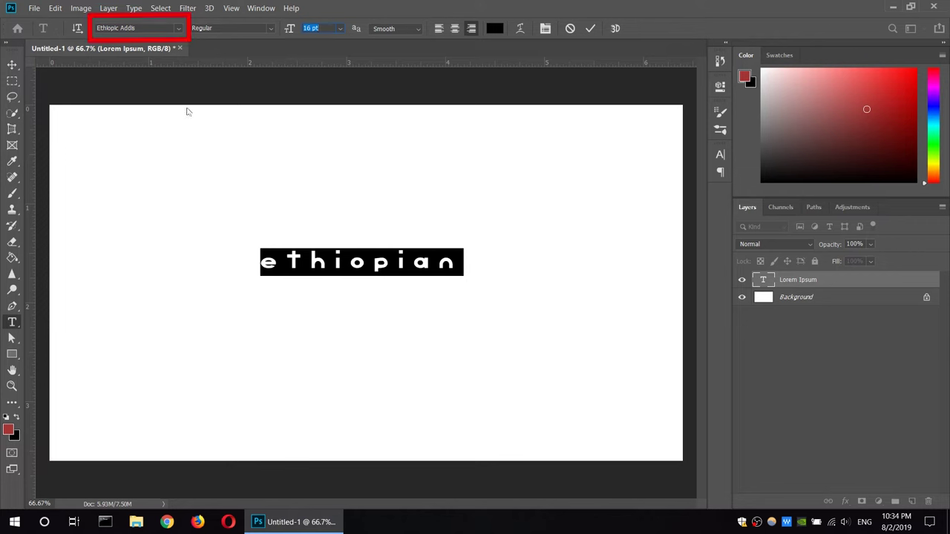
pyautogui.click(179, 29)
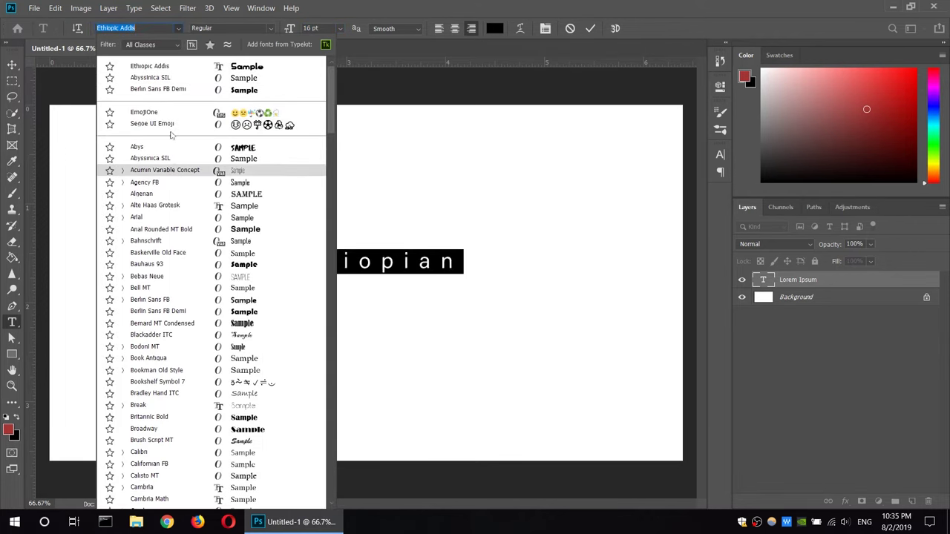
pyautogui.click(158, 151)
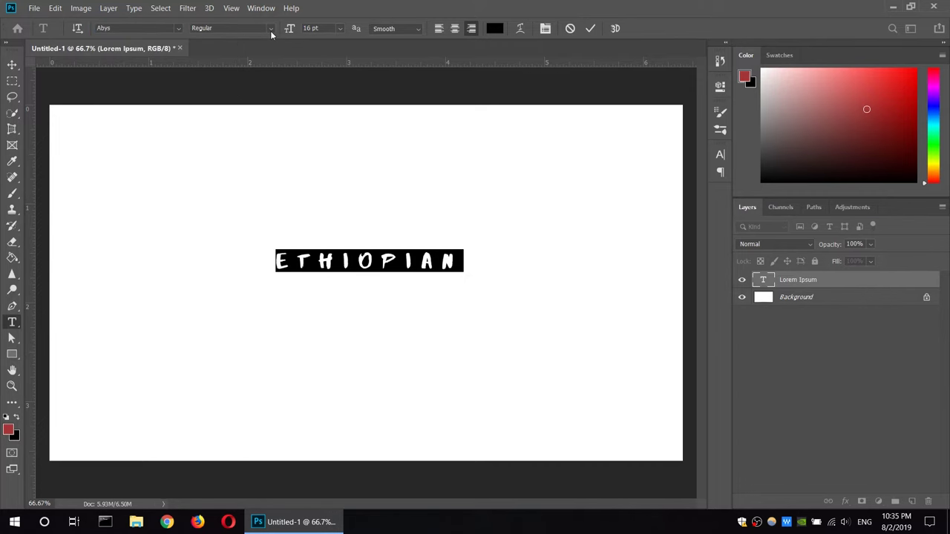
pyautogui.click(455, 29)
pyautogui.click(457, 30)
pyautogui.click(475, 30)
pyautogui.click(496, 29)
pyautogui.write('ffffff')
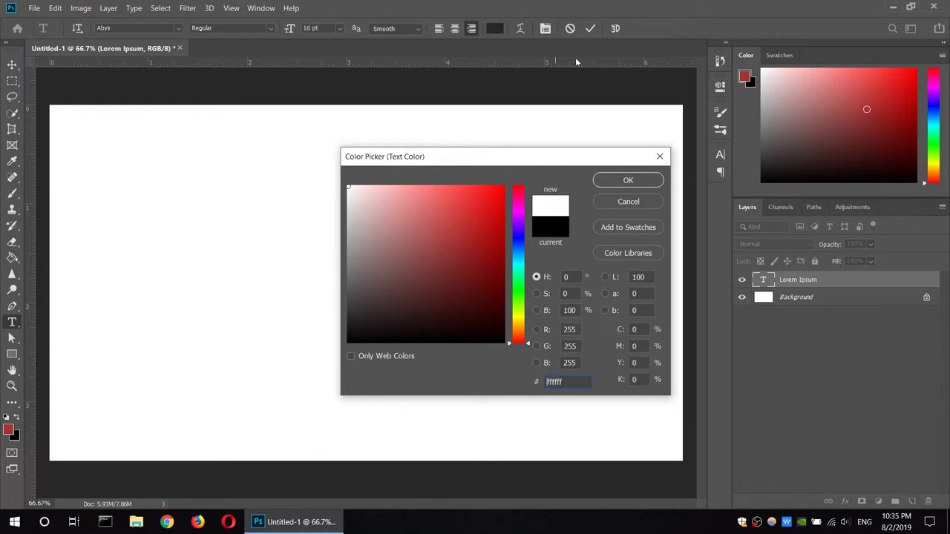
# Colour the text red and apply an Arc Lower warp, Bend +30, Horizontal Distortion -37
pyautogui.press('Return')
pyautogui.click(520, 28)
pyautogui.click(453, 124)
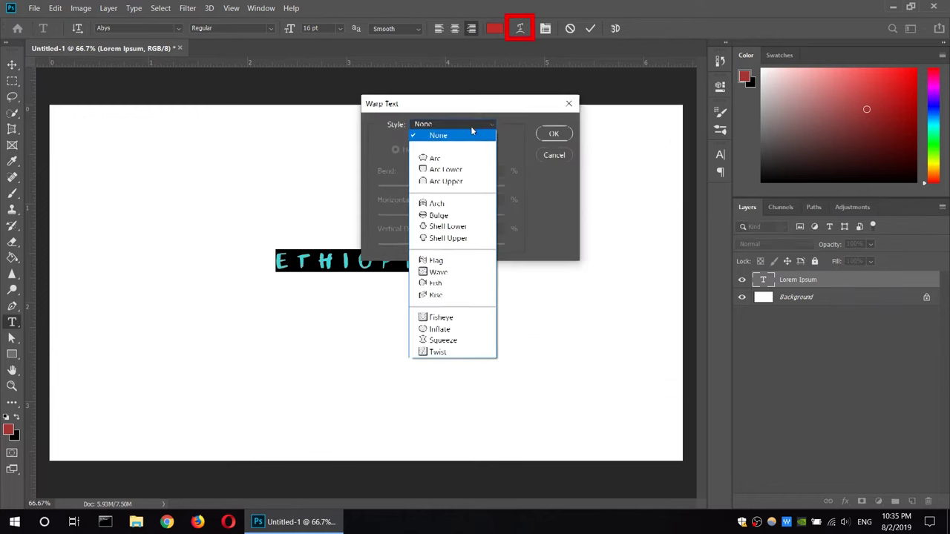
pyautogui.click(452, 169)
pyautogui.moveTo(472, 187); pyautogui.dragTo(417, 216)
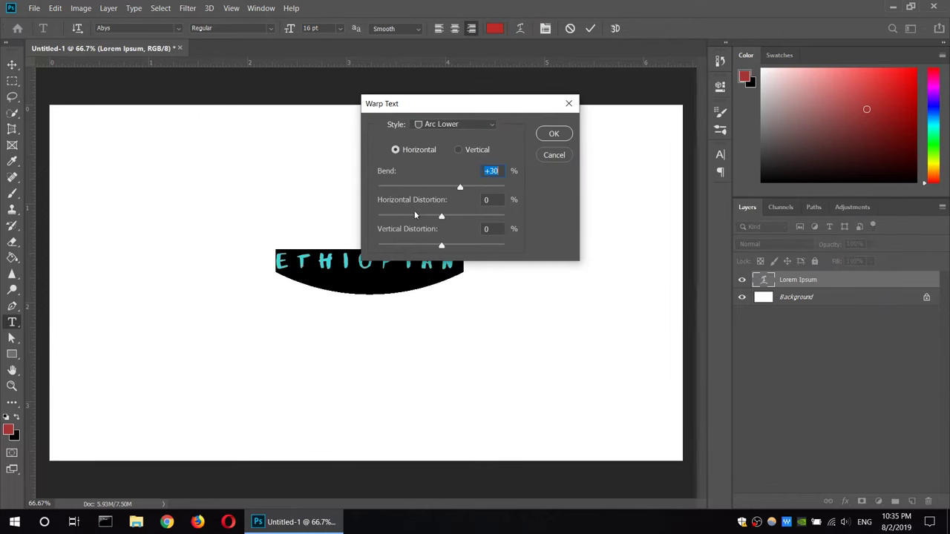
pyautogui.click(553, 133)
pyautogui.click(590, 29)
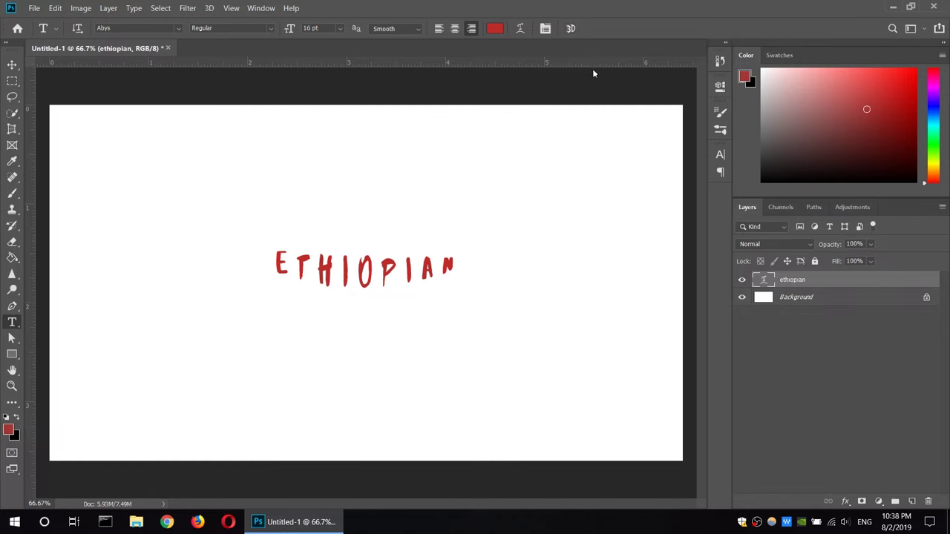
# Add COMPUTER after ETHIOPIAN and set tracking to 2800 and leading to 109 pt
pyautogui.click(544, 28)
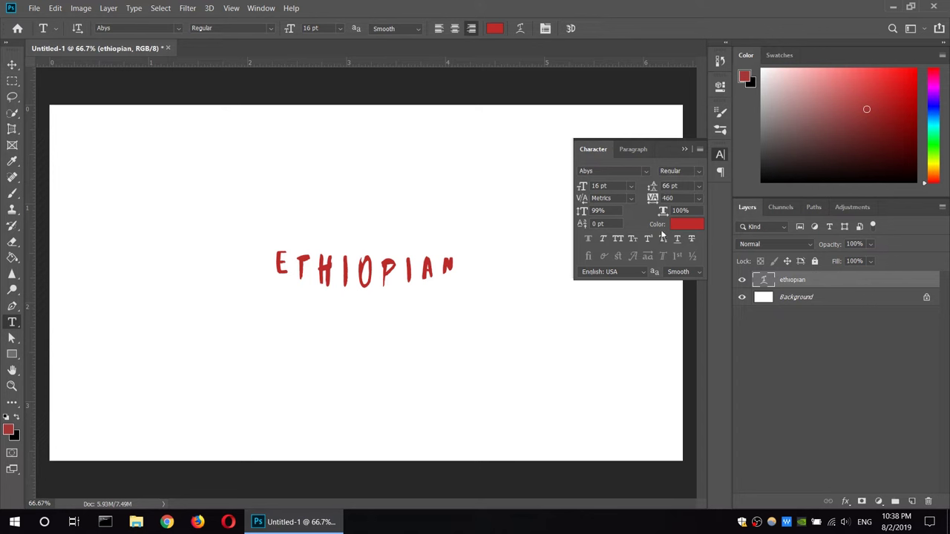
pyautogui.click(457, 265)
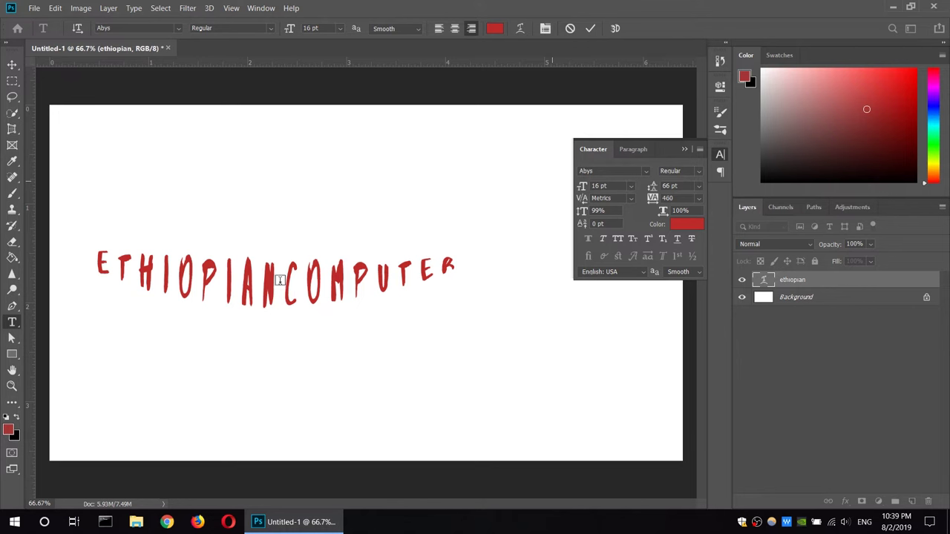
pyautogui.click(282, 280)
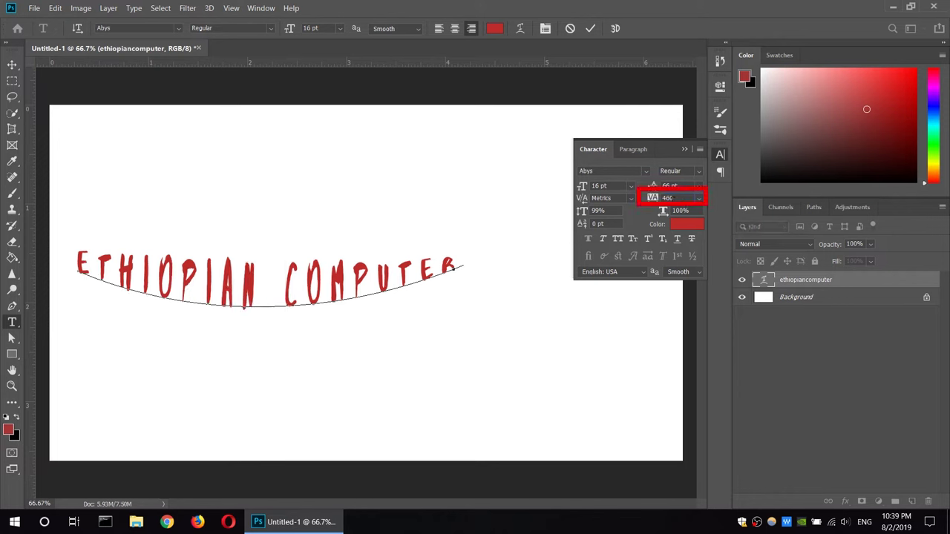
pyautogui.moveTo(668, 199); pyautogui.dragTo(678, 201)
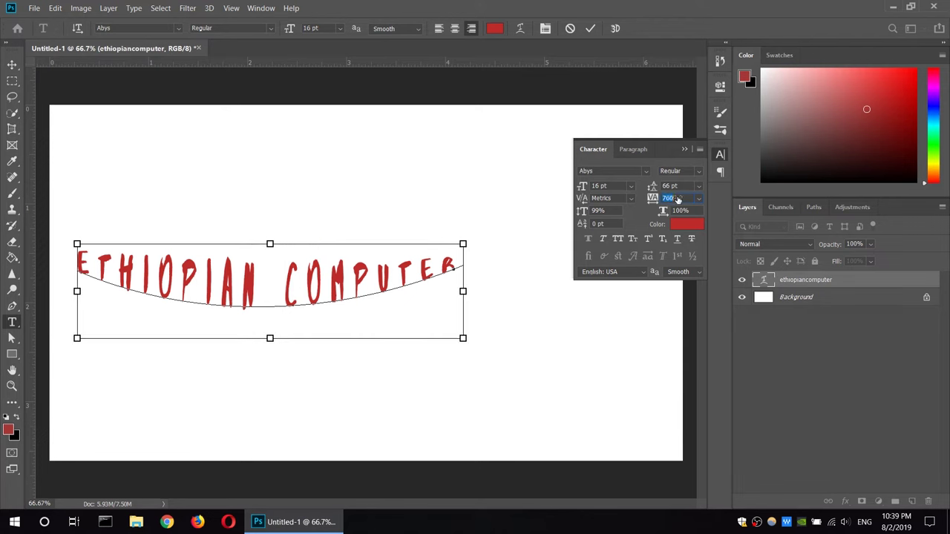
pyautogui.press('Return')
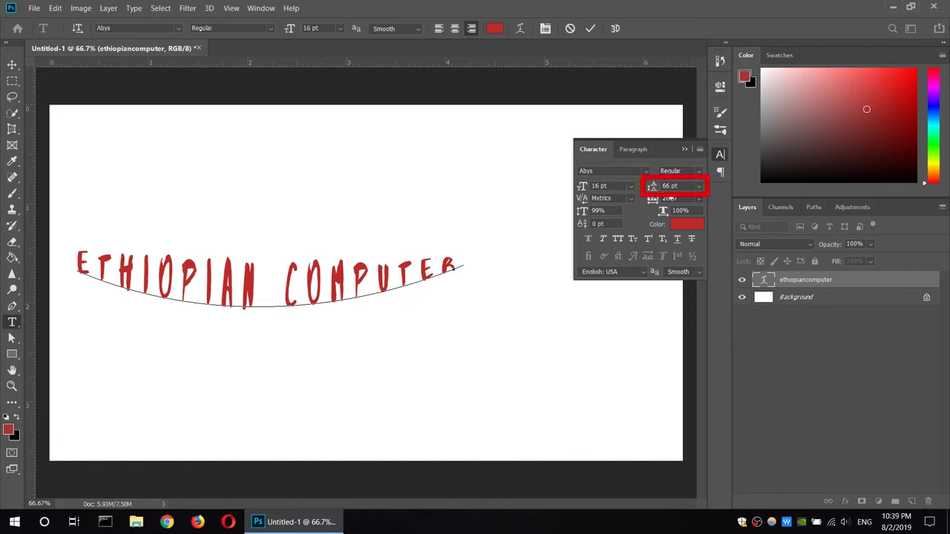
pyautogui.moveTo(652, 186); pyautogui.dragTo(697, 190)
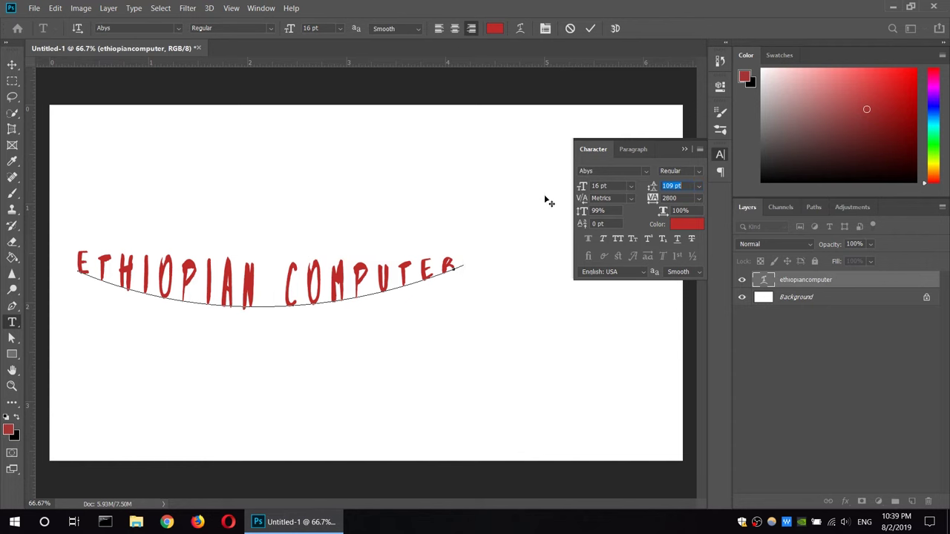
pyautogui.click(311, 290)
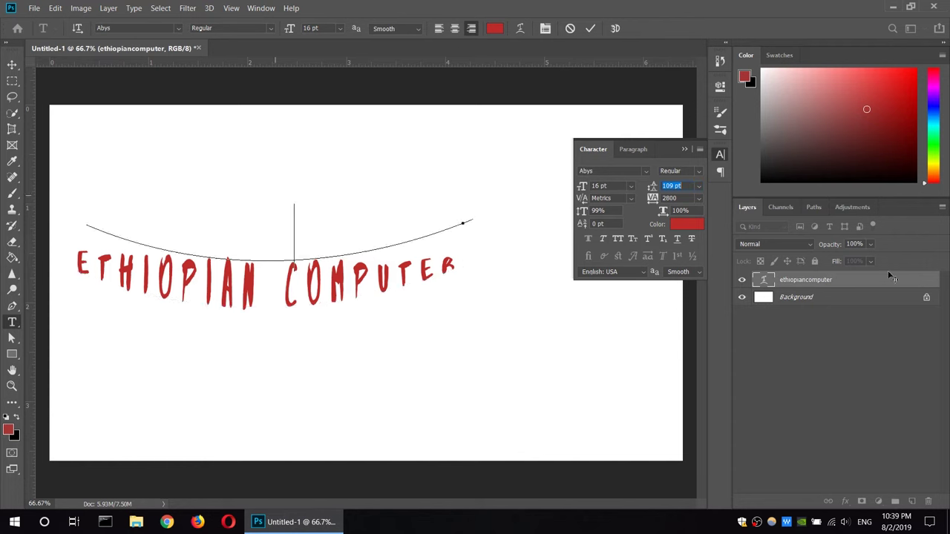
# Delete the Lorem Ipsum and ETHIOPIAN COMPUTER text layers, confirming each deletion
pyautogui.rightClick(870, 283)
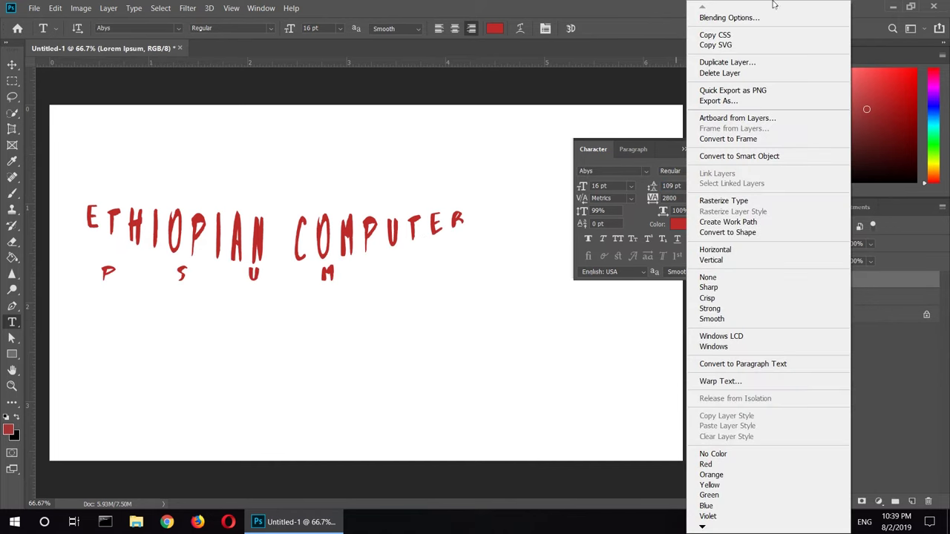
pyautogui.click(724, 72)
pyautogui.click(435, 204)
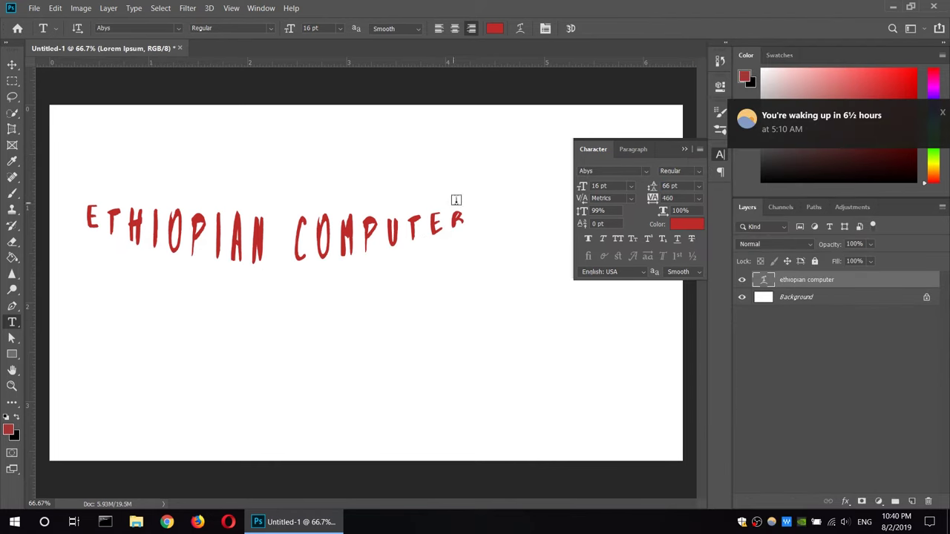
pyautogui.rightClick(777, 282)
pyautogui.click(805, 73)
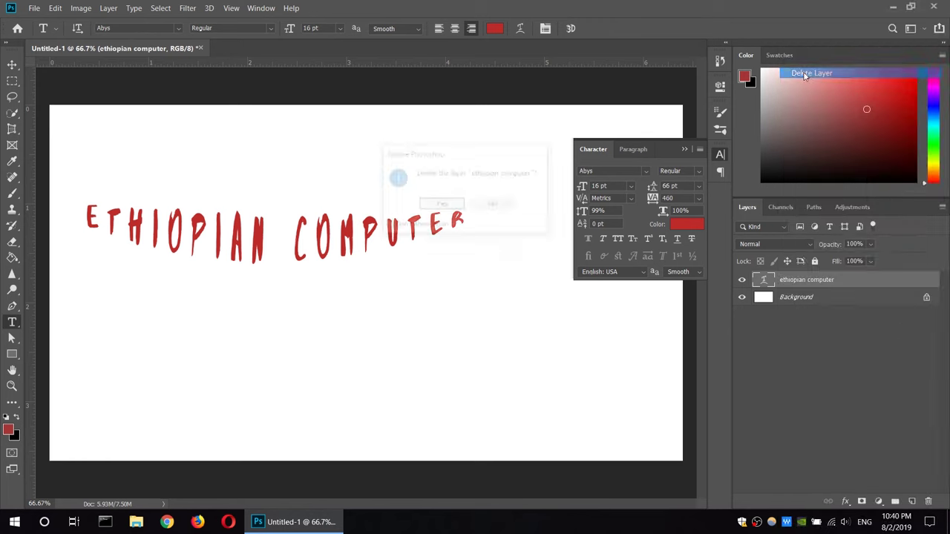
pyautogui.click(441, 201)
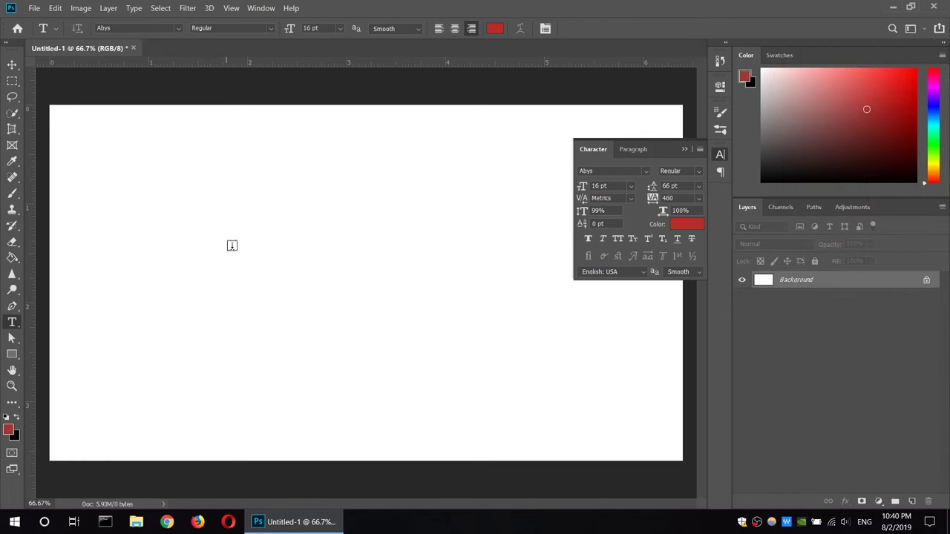
# Type 'ethiopiancomputer', center-align it, spread tracking to 940 and move it fully into view
pyautogui.click(237, 242)
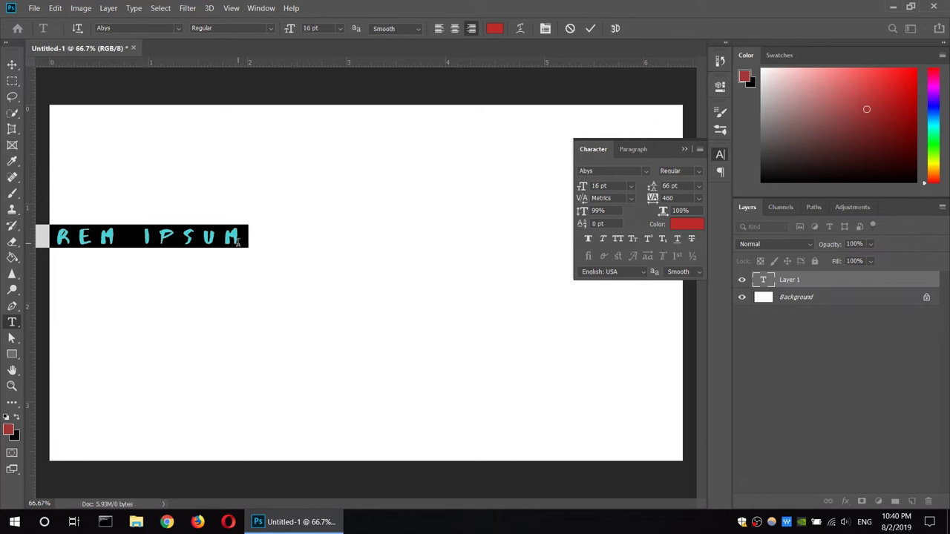
pyautogui.write('ethiopian')
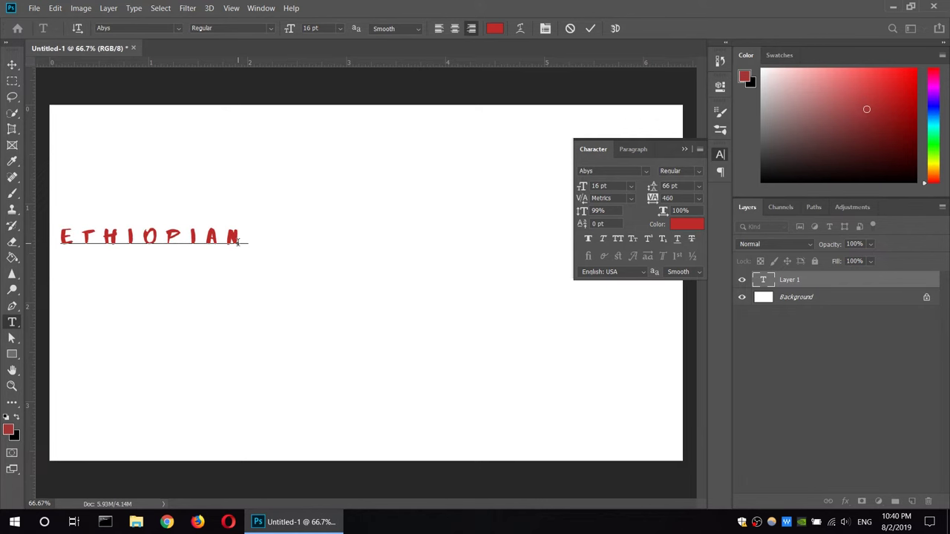
pyautogui.write('computer')
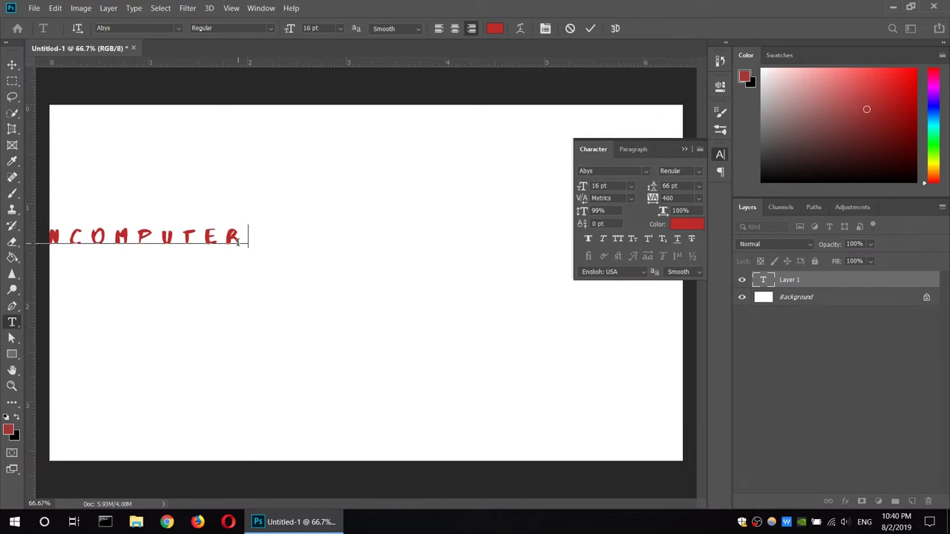
pyautogui.click(455, 28)
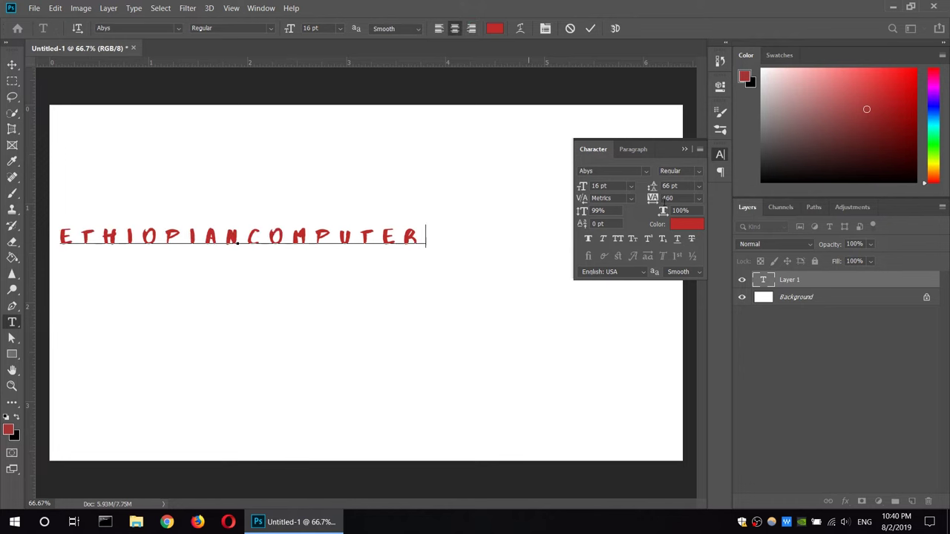
pyautogui.hotkey('ctrl', 'a')
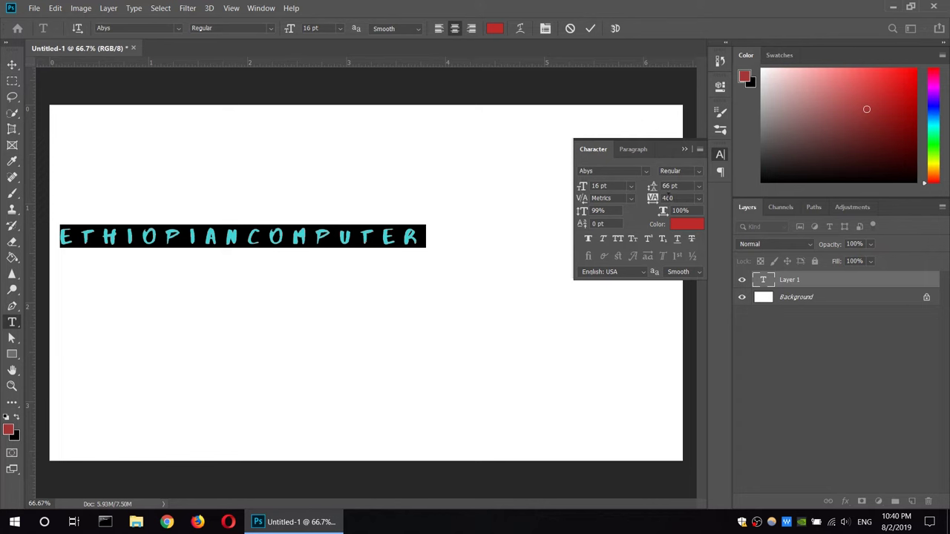
pyautogui.moveTo(652, 198); pyautogui.dragTo(683, 199)
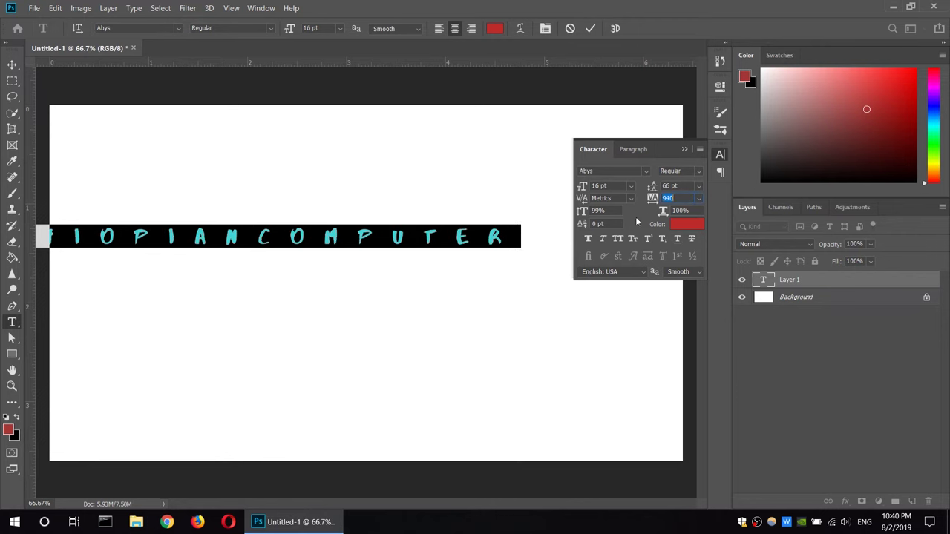
pyautogui.click(12, 64)
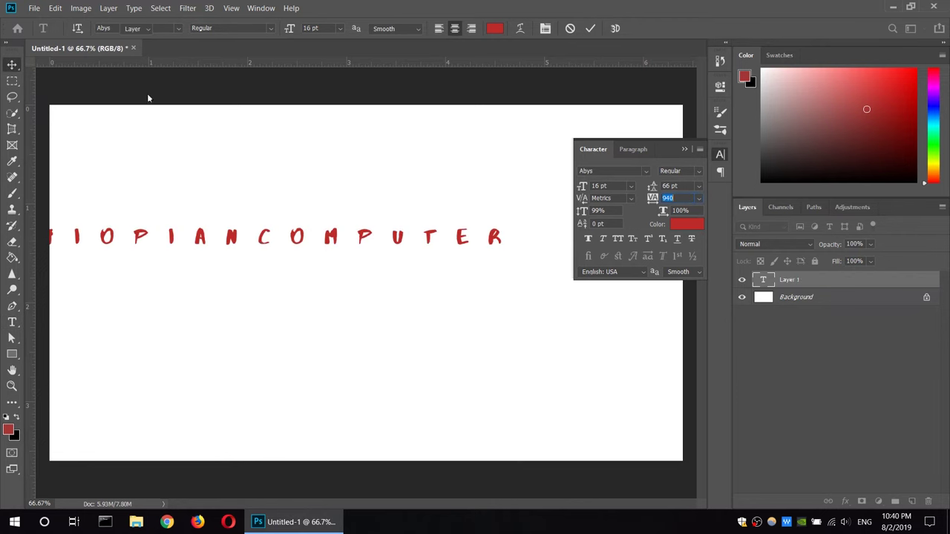
pyautogui.moveTo(265, 239); pyautogui.dragTo(379, 260)
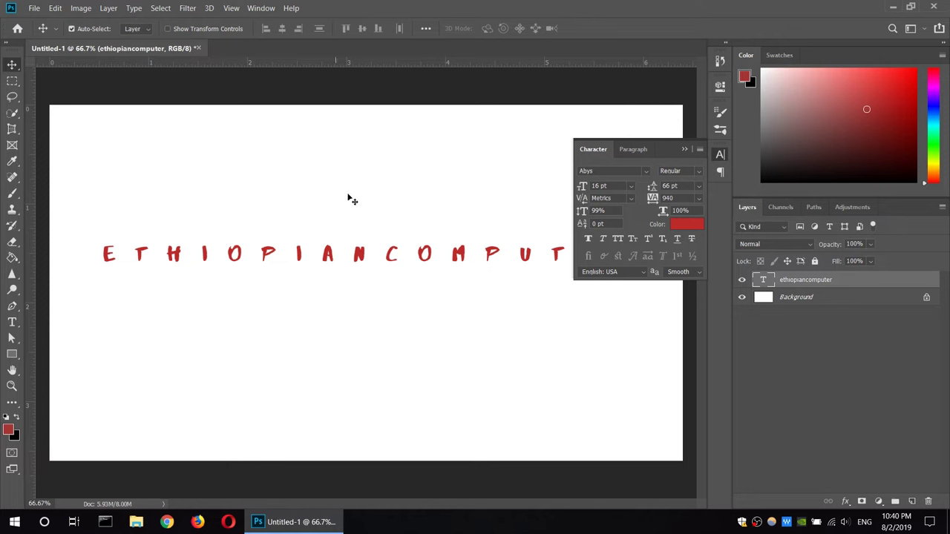
# Set the text's leading to 103 pt and size to 48 pt, then remove the text
pyautogui.click(667, 185)
pyautogui.write('103')
pyautogui.press('Return')
pyautogui.doubleClick(432, 256)
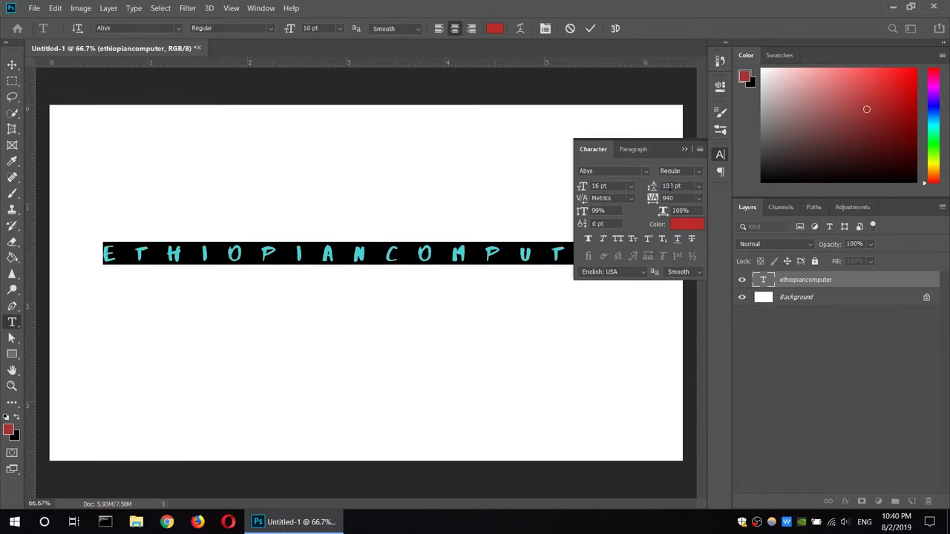
pyautogui.click(616, 186)
pyautogui.write('48')
pyautogui.press('Return')
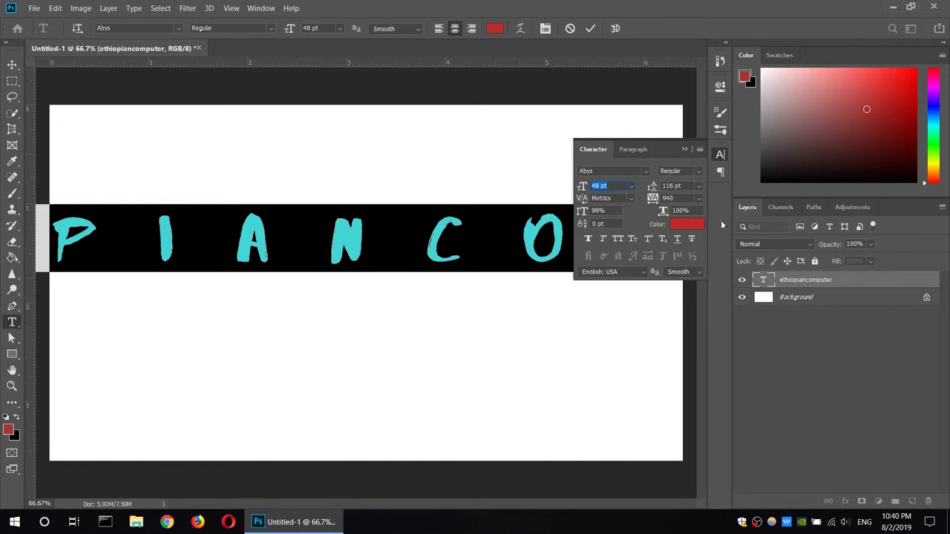
pyautogui.click(588, 239)
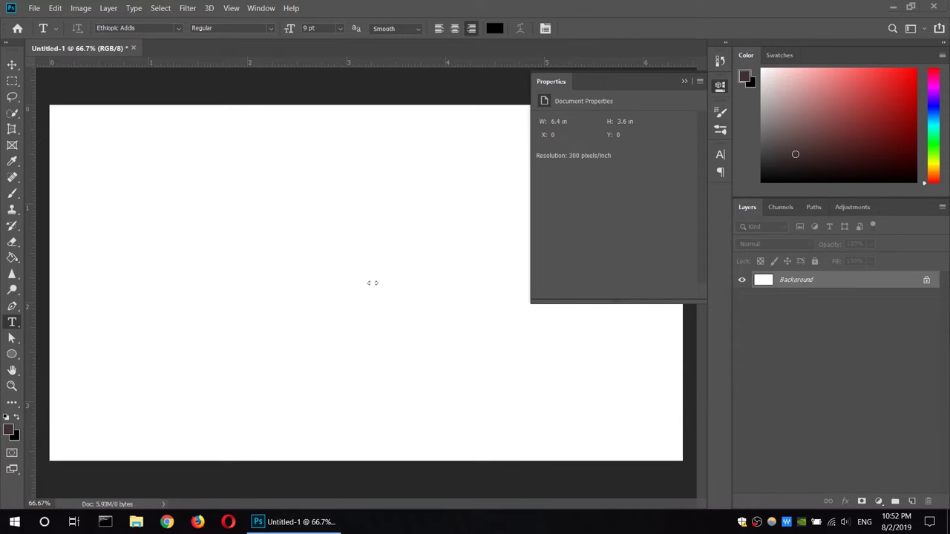
# Draw a circular path on the canvas with the Ellipse tool
pyautogui.click(10, 356)
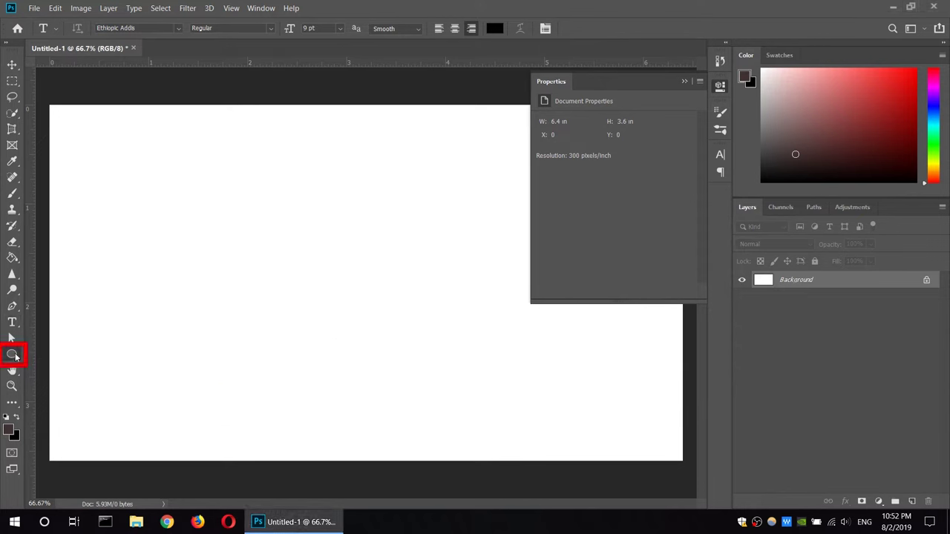
pyautogui.click(68, 379)
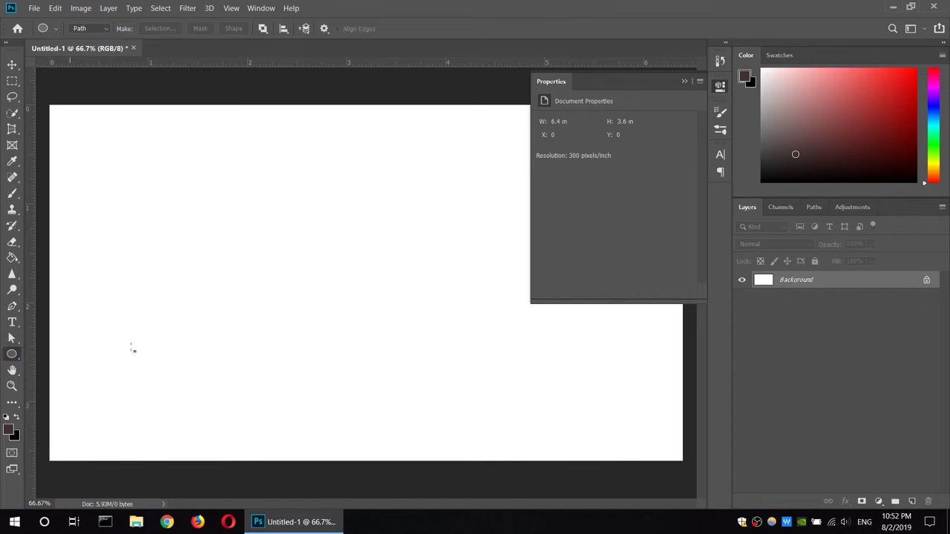
pyautogui.moveTo(266, 205); pyautogui.dragTo(420, 360)
# Type black Bauhaus 93 text starting on the circle path's edge
pyautogui.click(13, 322)
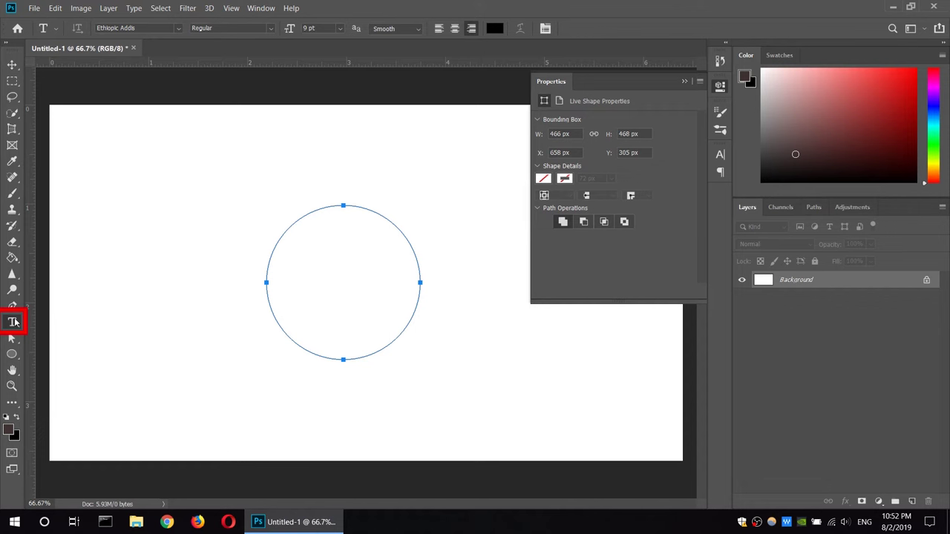
pyautogui.click(341, 29)
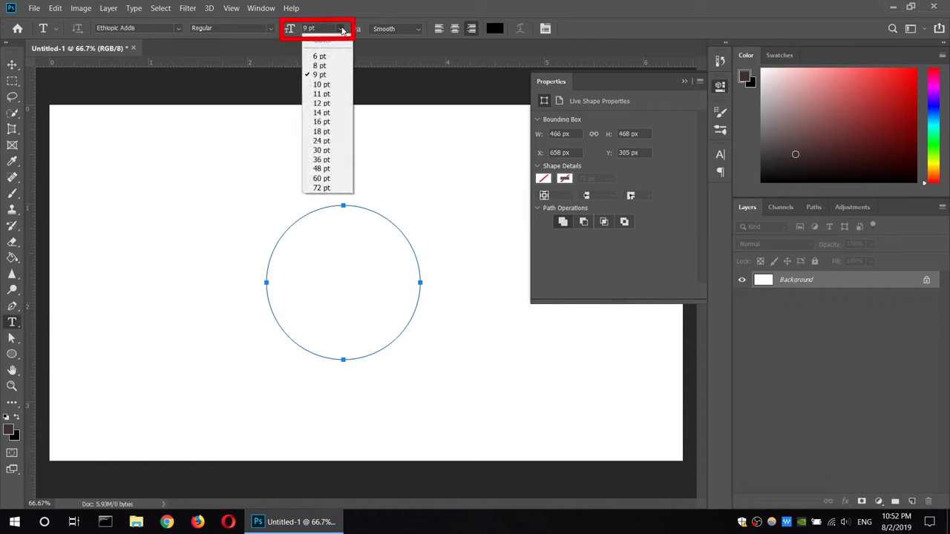
pyautogui.click(341, 31)
pyautogui.click(340, 32)
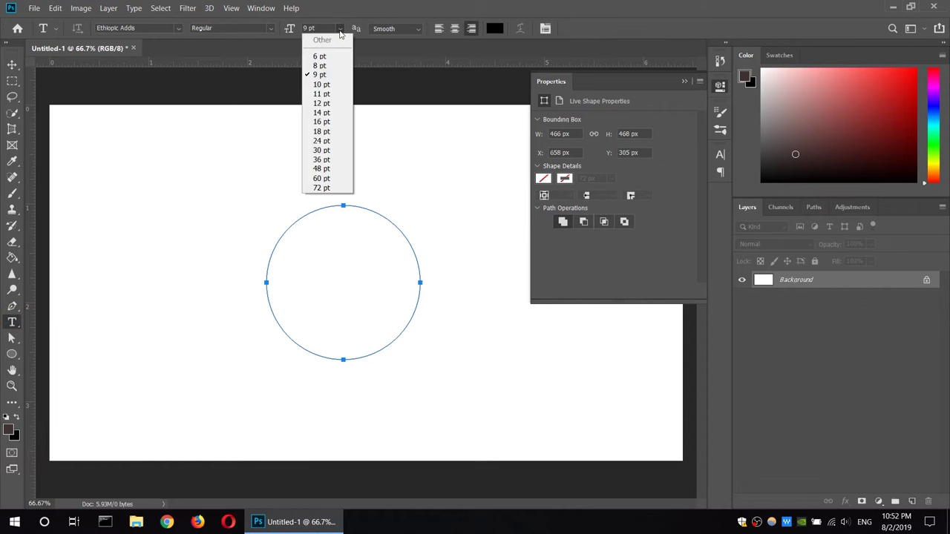
pyautogui.click(341, 32)
pyautogui.click(178, 28)
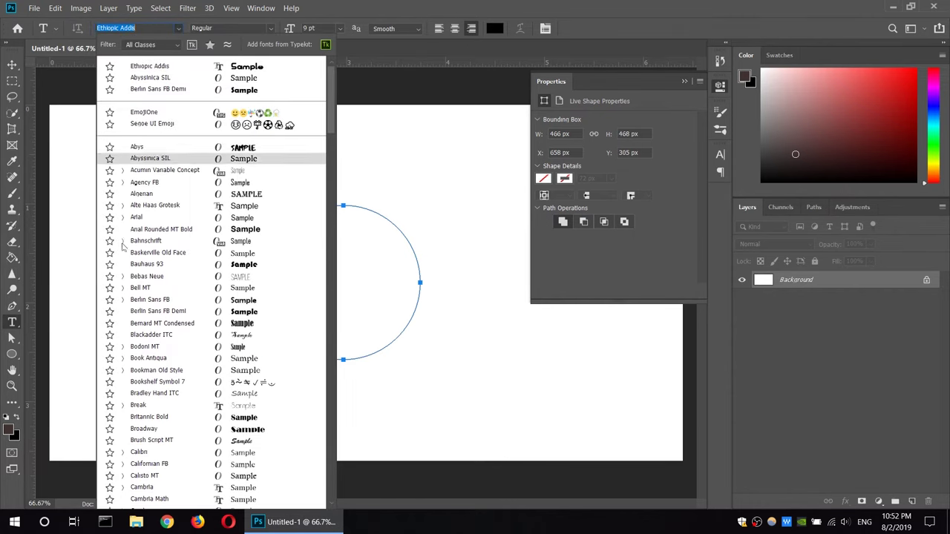
pyautogui.click(149, 265)
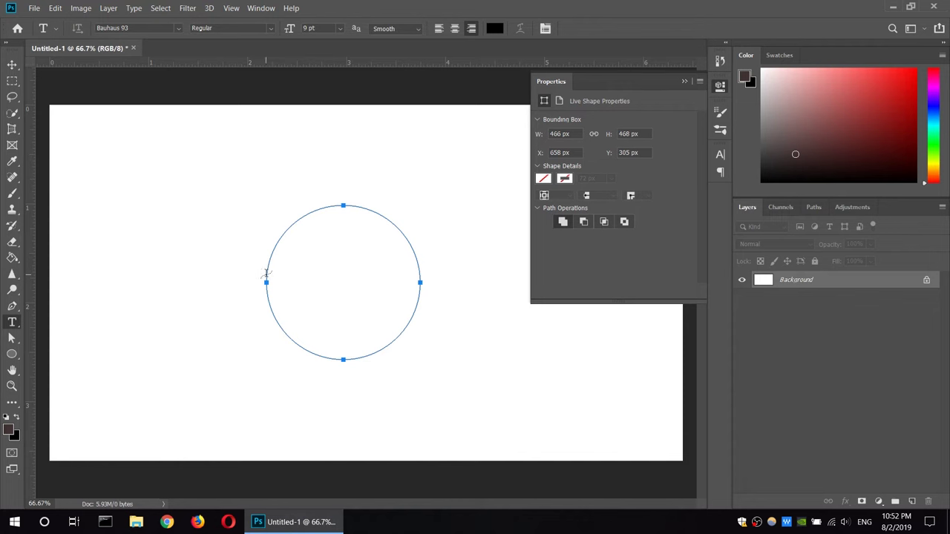
pyautogui.click(266, 274)
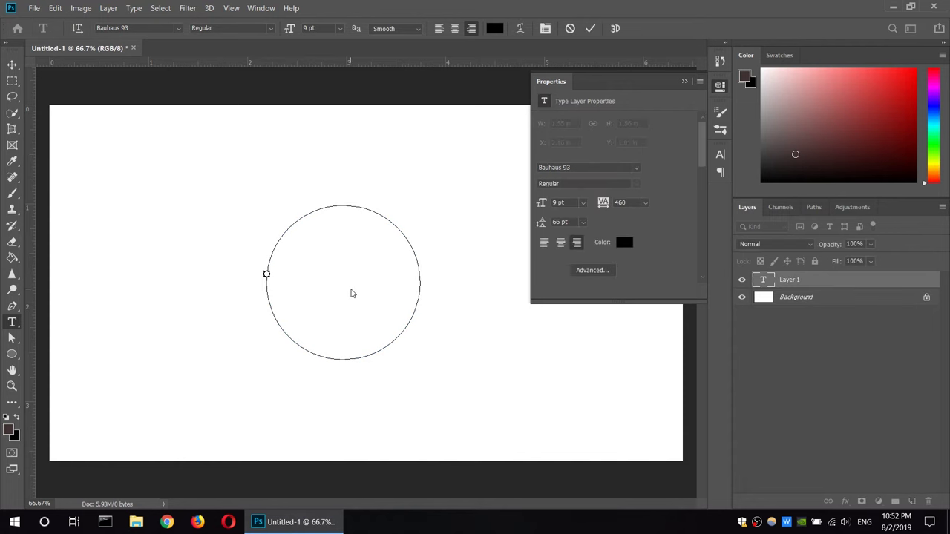
pyautogui.write('studio')
pyautogui.write(' ph')
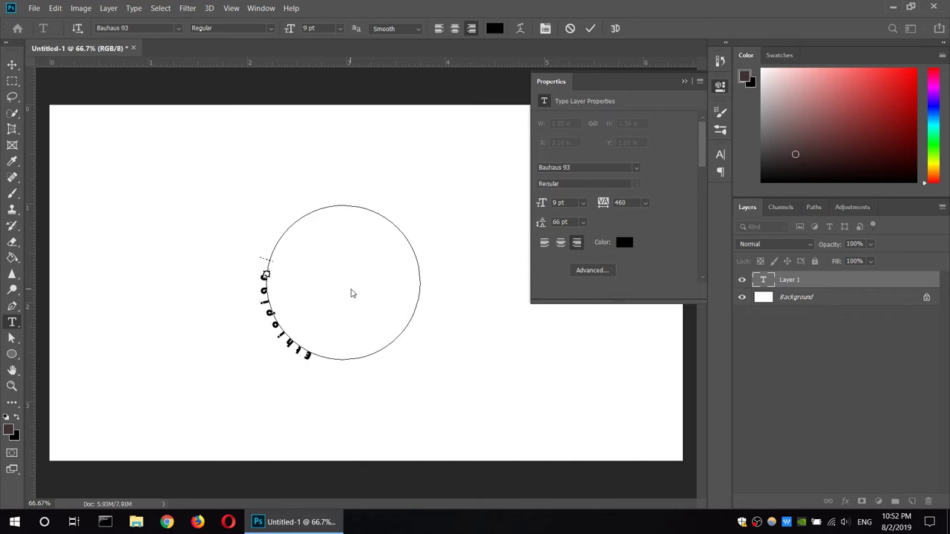
pyautogui.write('otography')
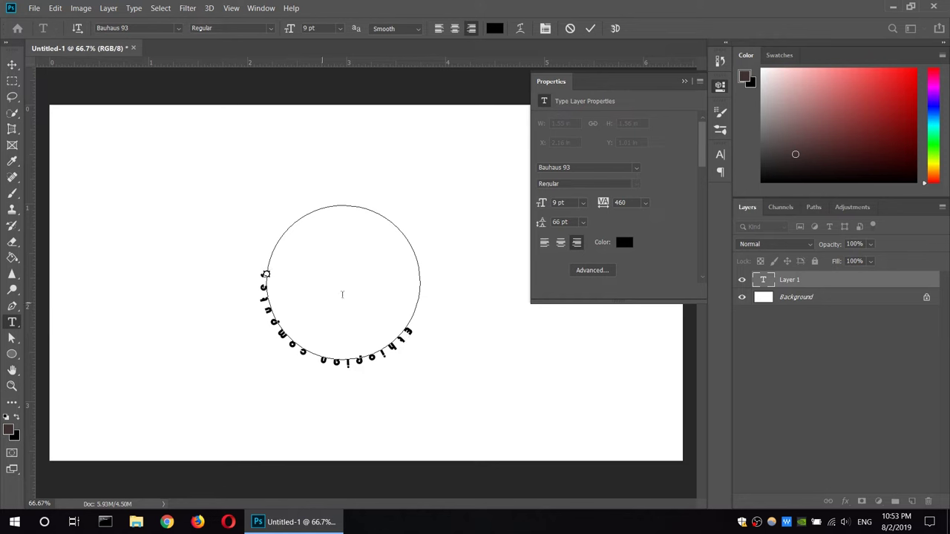
# Drag the path text's start point so the text runs along the circle's top arc
pyautogui.press('ctrl')
pyautogui.moveTo(412, 245); pyautogui.dragTo(418, 262)
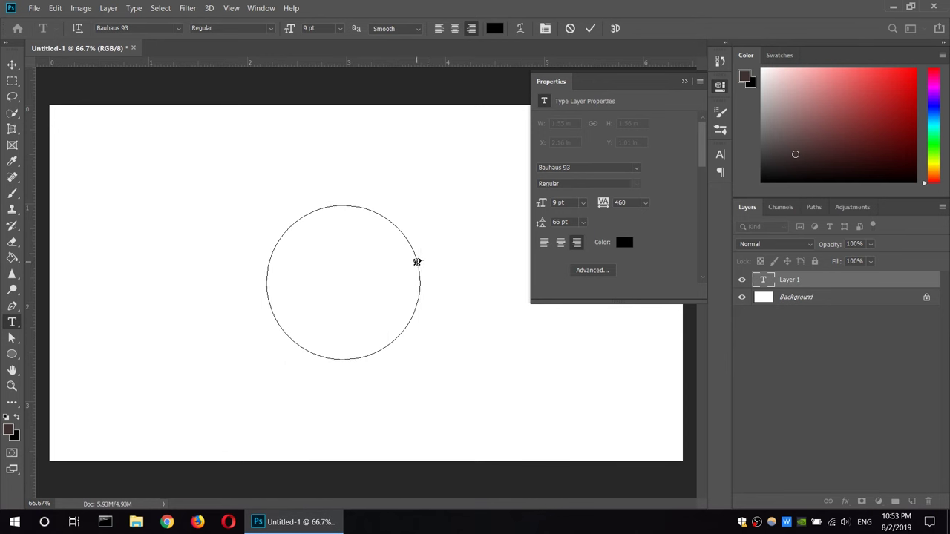
pyautogui.moveTo(418, 263); pyautogui.dragTo(434, 273)
pyautogui.moveTo(264, 272); pyautogui.dragTo(266, 272)
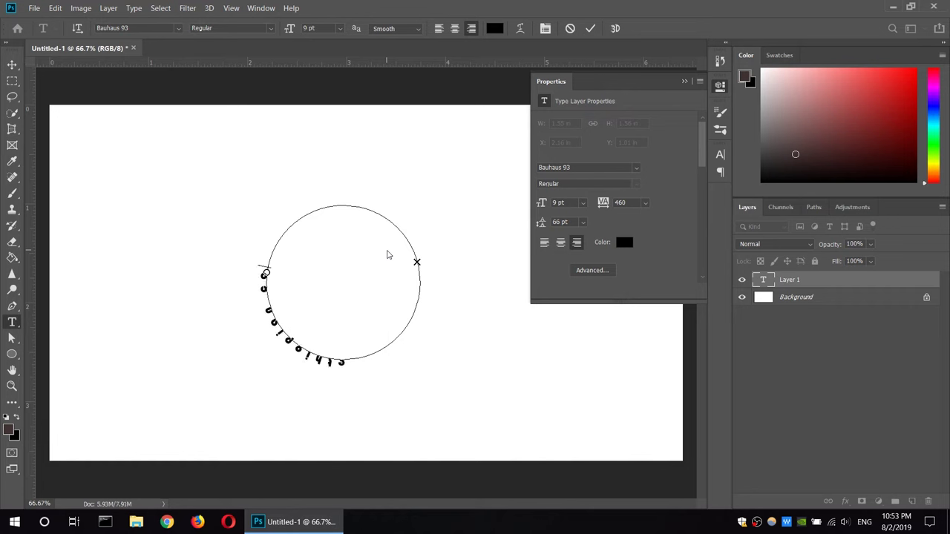
pyautogui.press('ctrl')
pyautogui.moveTo(266, 272)
pyautogui.mouseDown()
pyautogui.moveTo(407, 239)
pyautogui.moveTo(413, 254)
pyautogui.mouseUp()
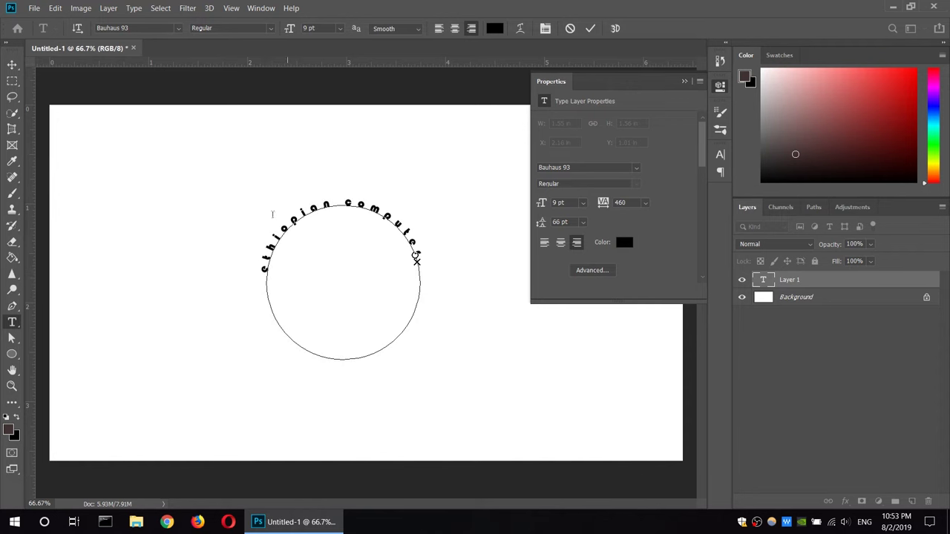
# Resize all the curved text to 10 pt and commit it
pyautogui.hotkey('ctrl', 'a')
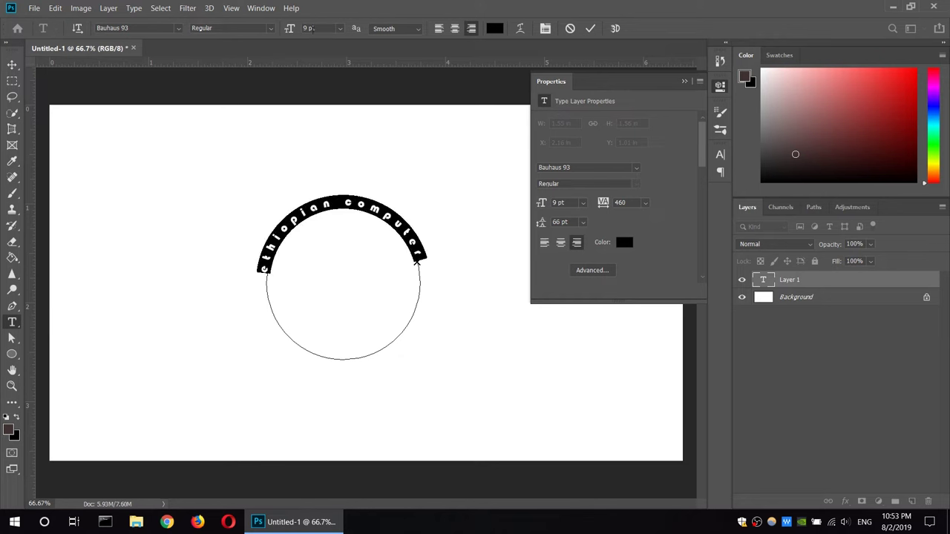
pyautogui.click(339, 28)
pyautogui.click(327, 83)
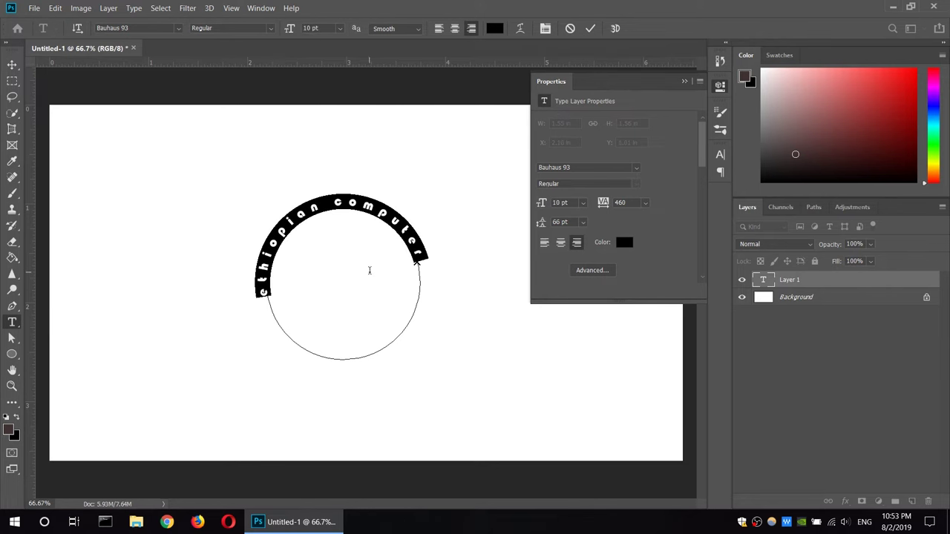
pyautogui.hotkey('ctrl', 'Return')
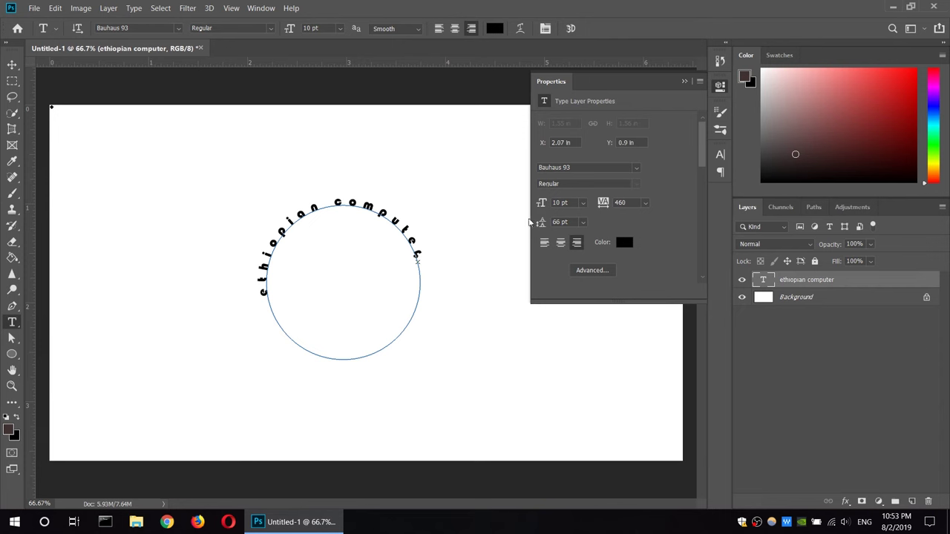
pyautogui.click(457, 252)
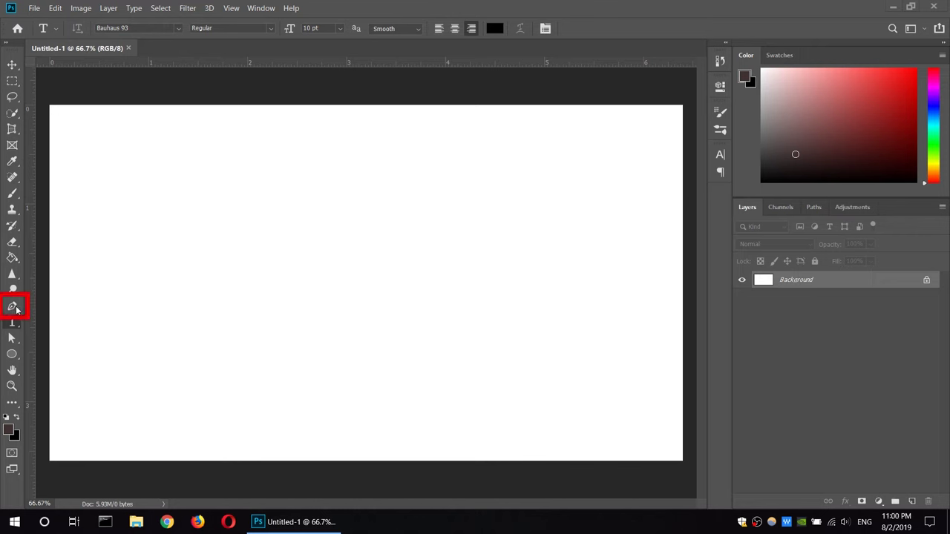
# Start a wavy pen path with three curved anchors across the canvas
pyautogui.click(13, 307)
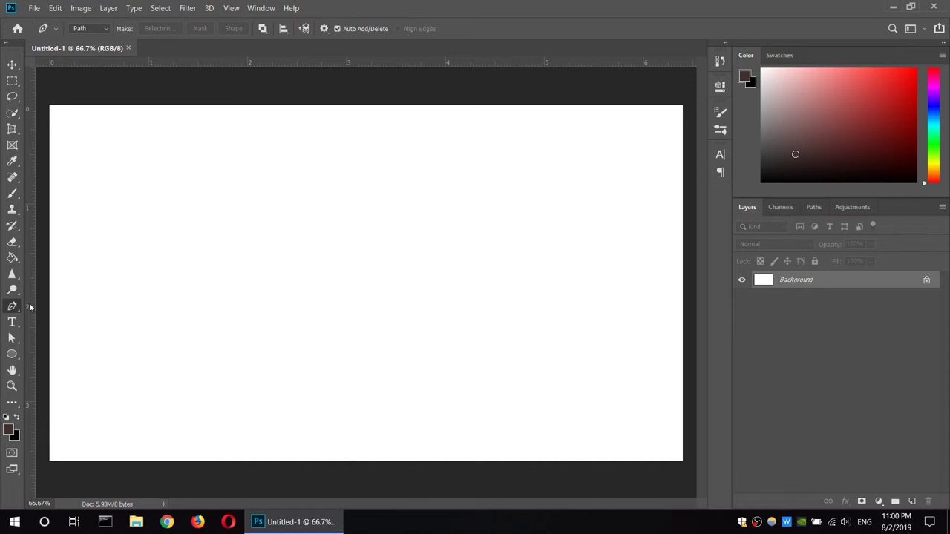
pyautogui.click(119, 279)
pyautogui.moveTo(120, 282); pyautogui.dragTo(123, 279)
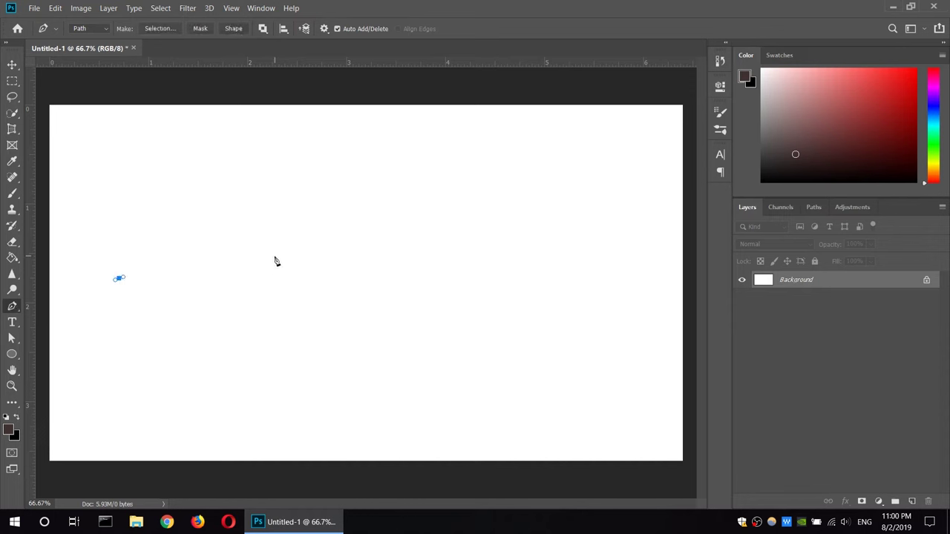
pyautogui.moveTo(264, 215); pyautogui.dragTo(360, 258)
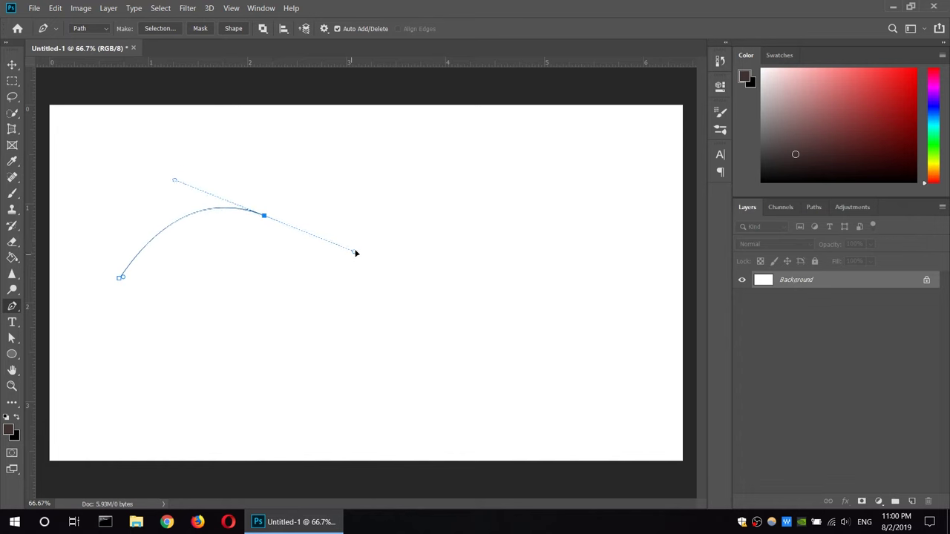
pyautogui.moveTo(408, 282); pyautogui.dragTo(523, 231)
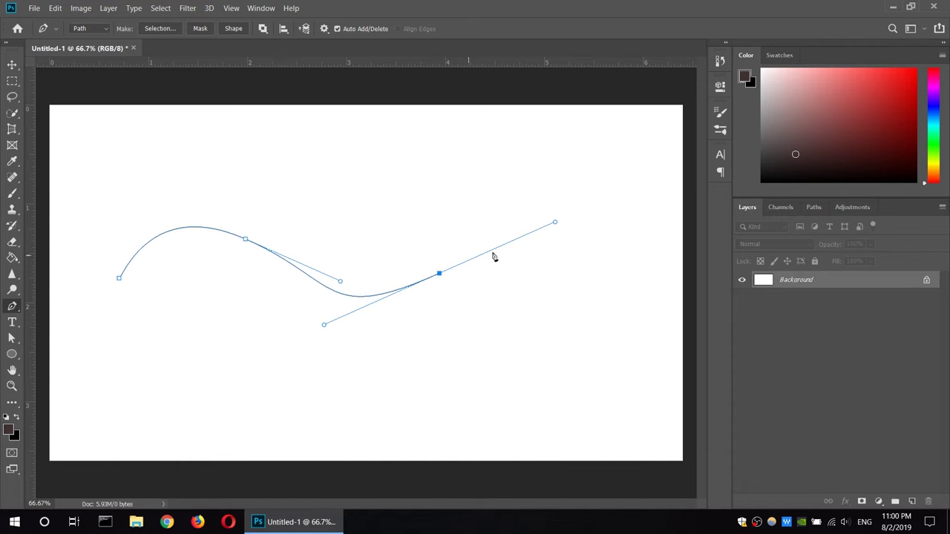
pyautogui.moveTo(554, 222); pyautogui.dragTo(559, 228)
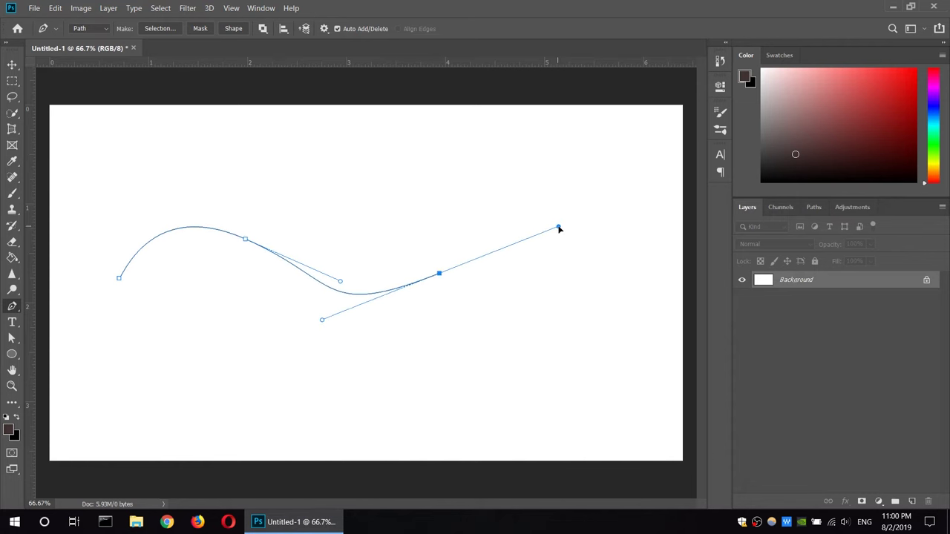
# Add a final smooth anchor at the lower right so the path dips down
pyautogui.click(560, 224)
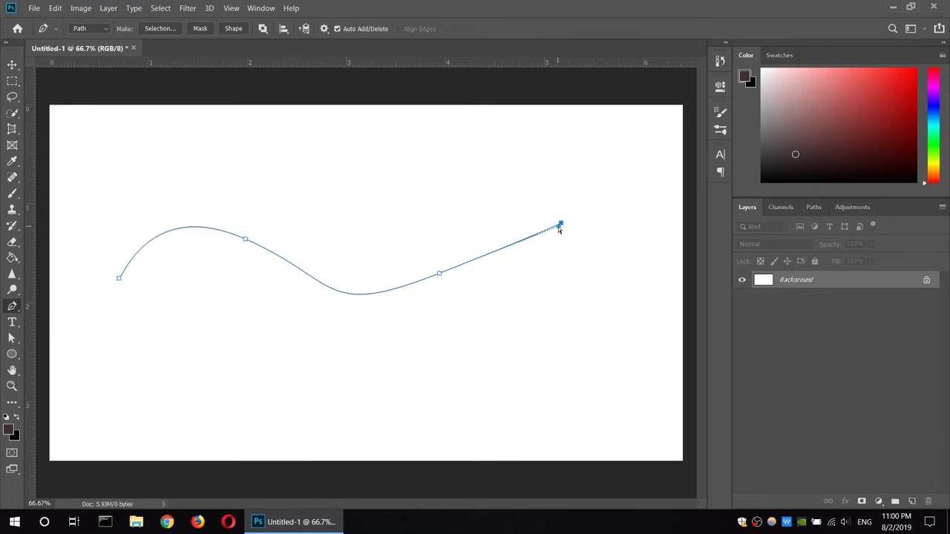
pyautogui.moveTo(560, 229); pyautogui.dragTo(556, 270)
pyautogui.moveTo(537, 207); pyautogui.dragTo(602, 208)
pyautogui.moveTo(537, 209); pyautogui.dragTo(625, 336)
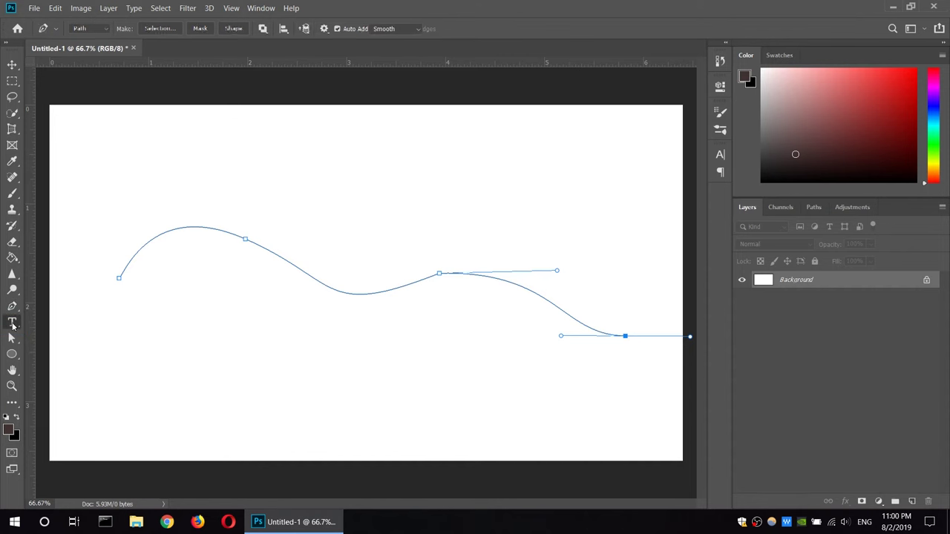
pyautogui.click(13, 323)
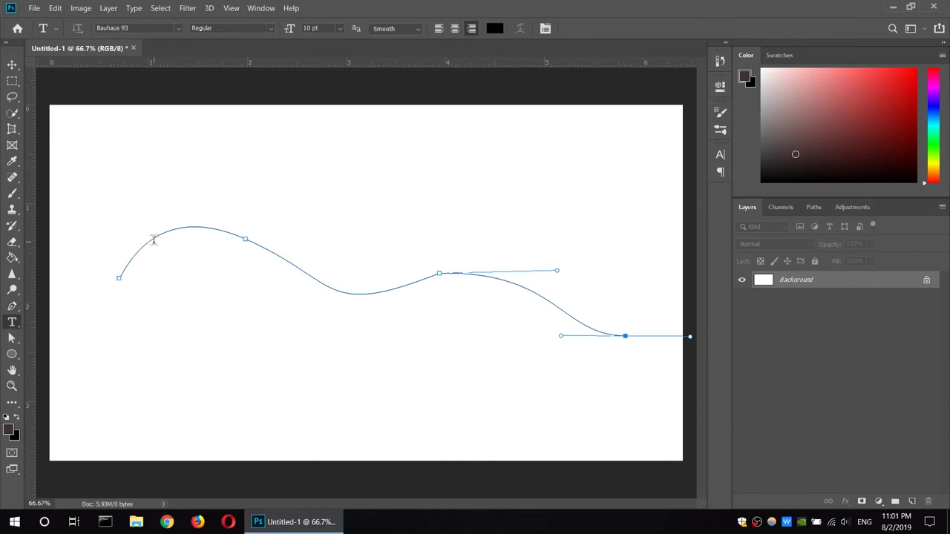
# Type the club text along the wavy path, fix the typo, and extend its span to show everything
pyautogui.click(154, 240)
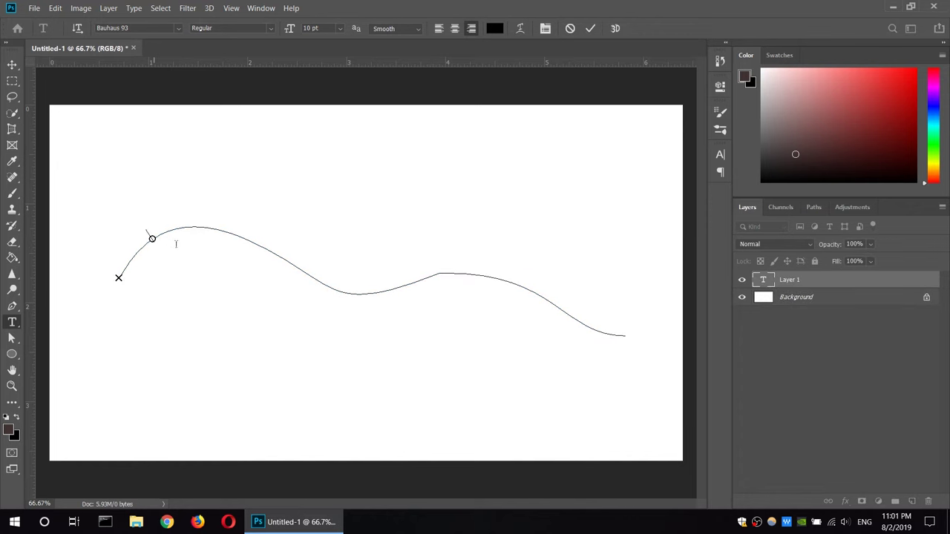
pyautogui.press('ctrl')
pyautogui.press('Escape')
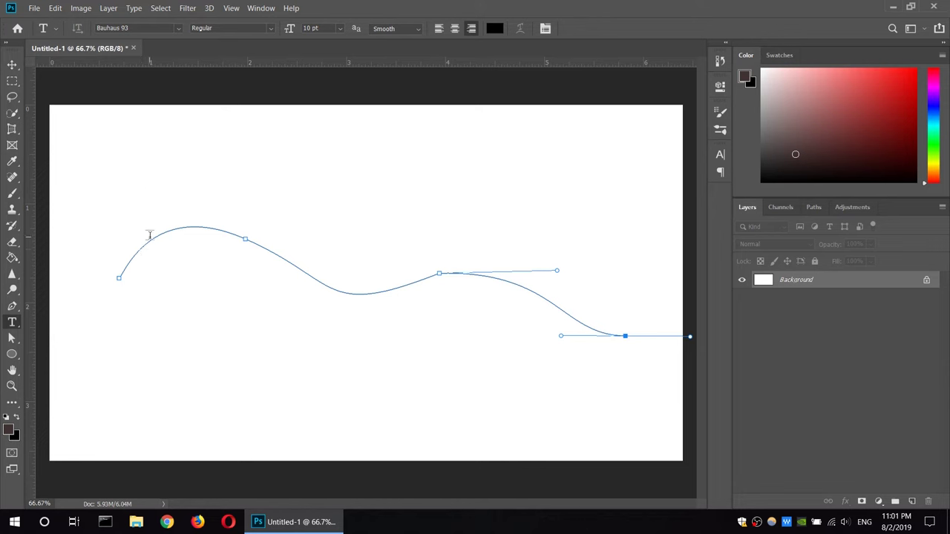
pyautogui.click(150, 238)
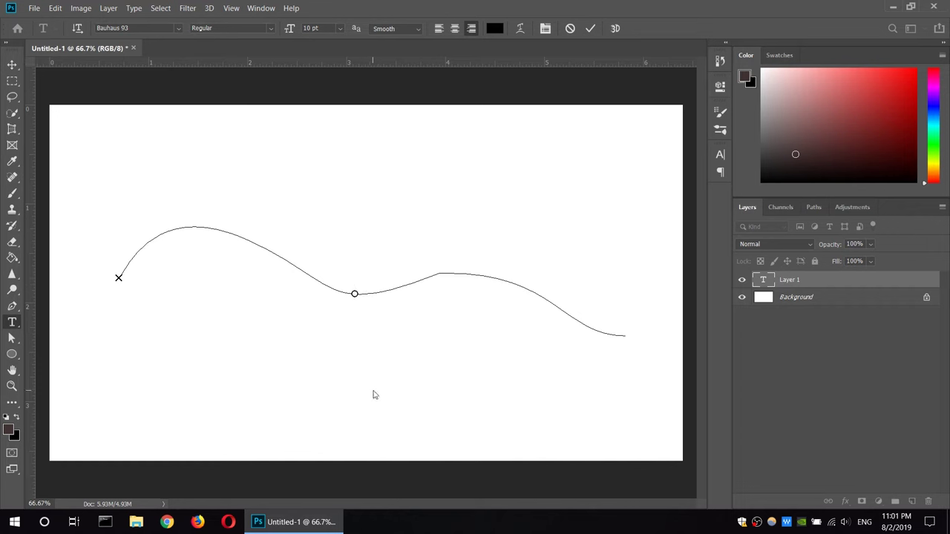
pyautogui.write('Sh')
pyautogui.write('hiopian')
pyautogui.write(' co')
pyautogui.write('mputer')
pyautogui.write('sci')
pyautogui.press('BackSpace')
pyautogui.press('BackSpace')
pyautogui.press('BackSpace')
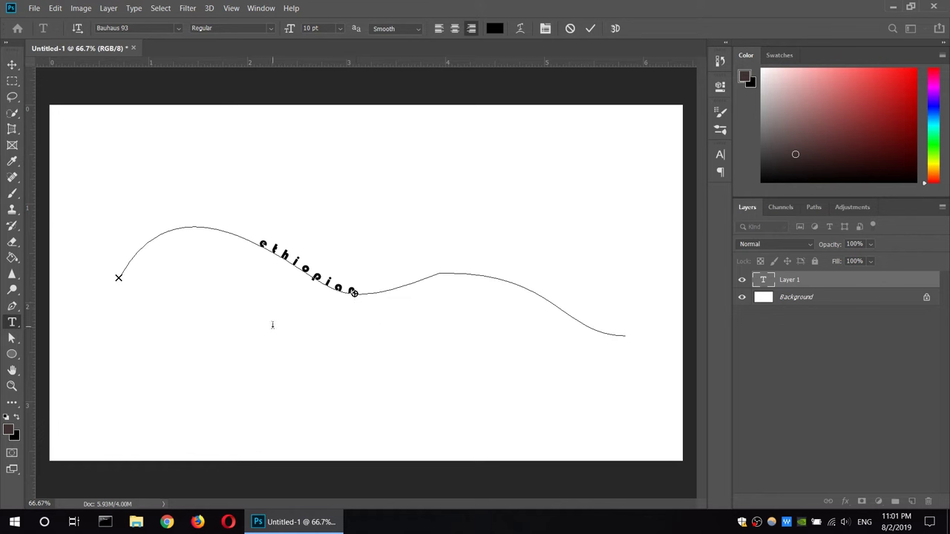
pyautogui.press('ctrl')
pyautogui.moveTo(355, 293); pyautogui.dragTo(576, 316)
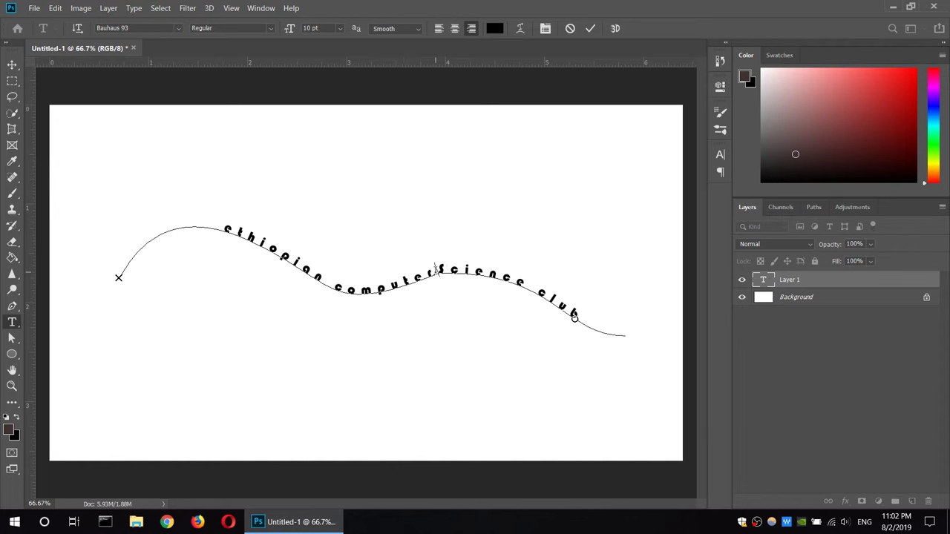
pyautogui.tripleClick(433, 269)
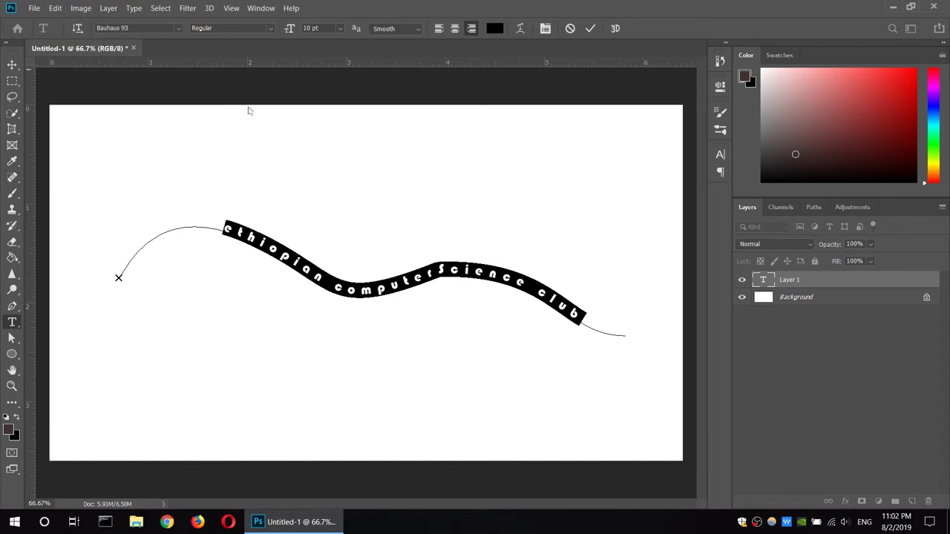
# Apply Agency FB at 14 pt to the selected wavy path text and commit it
pyautogui.click(178, 27)
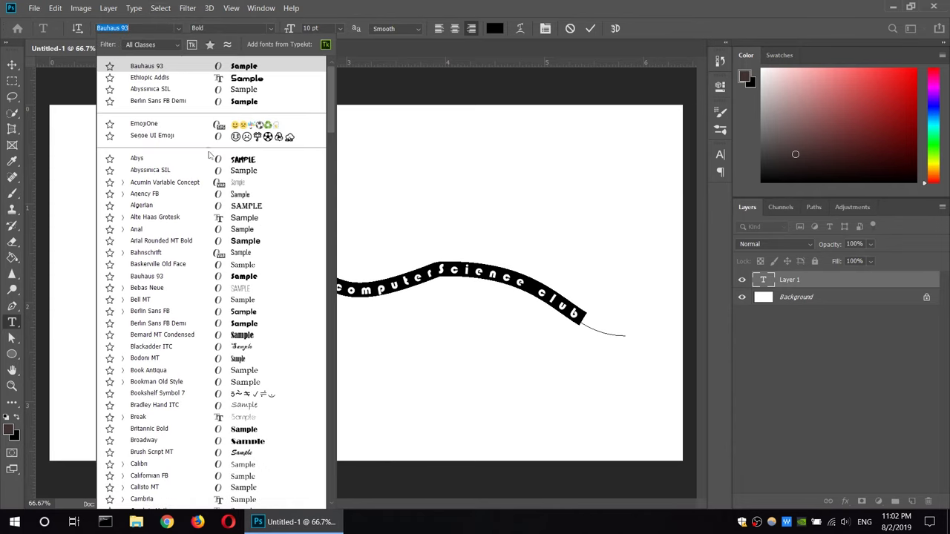
pyautogui.click(198, 196)
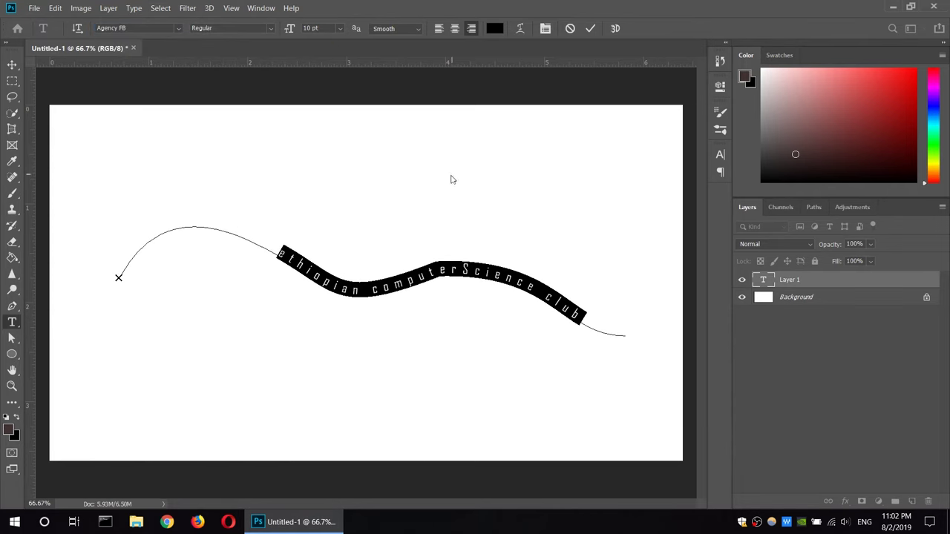
pyautogui.click(340, 28)
pyautogui.click(326, 110)
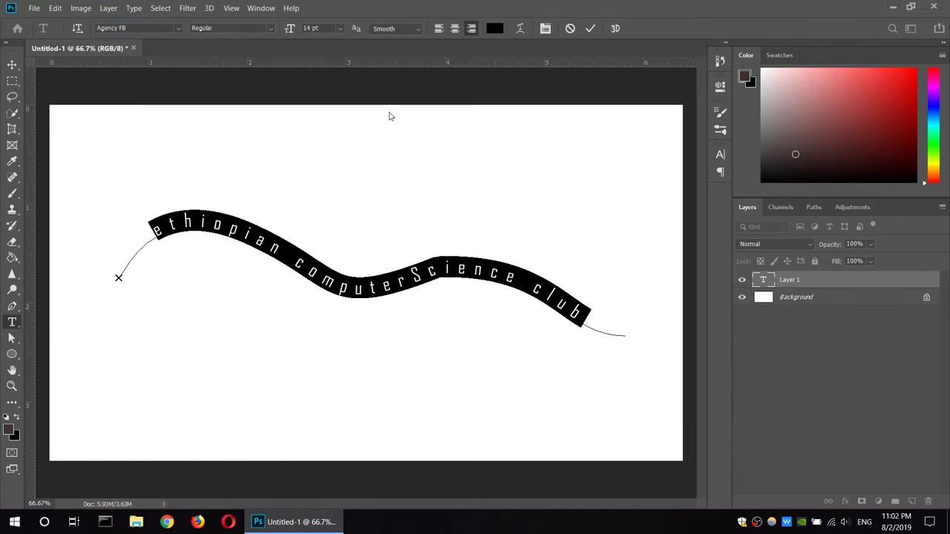
pyautogui.click(590, 28)
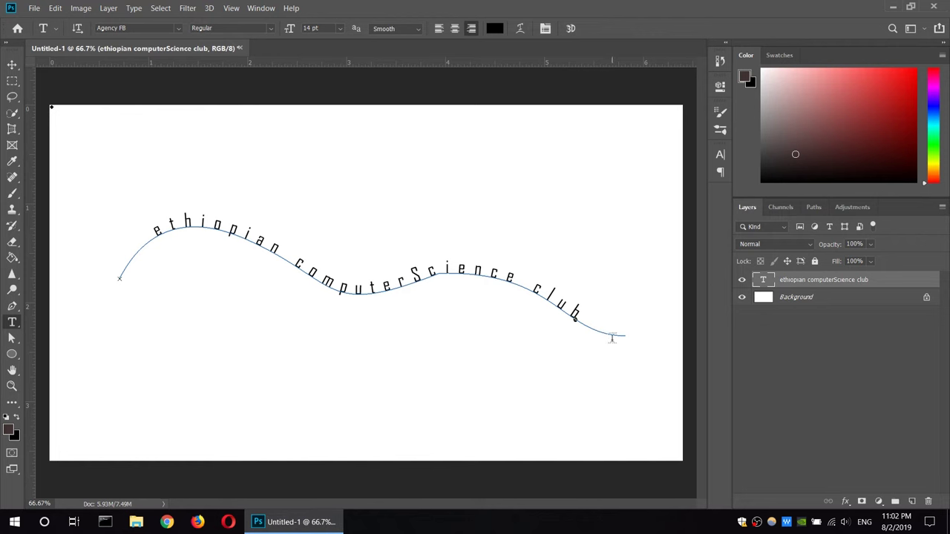
pyautogui.click(12, 63)
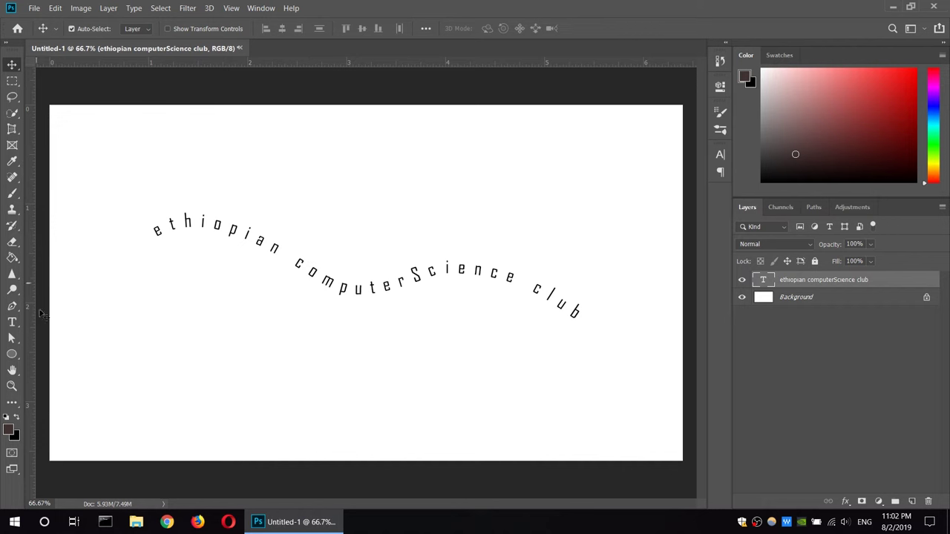
pyautogui.press('t')
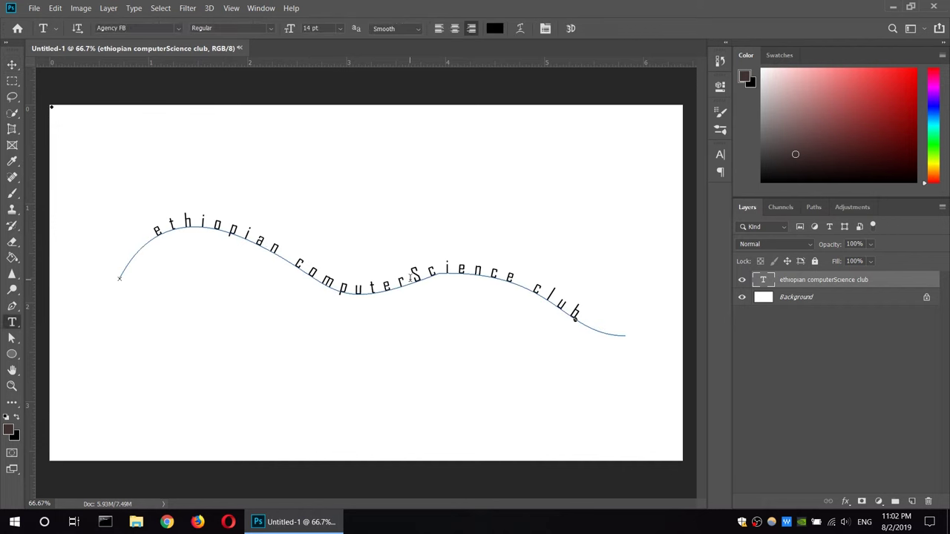
# Set the path text to 18 pt with Crisp anti-aliasing
pyautogui.tripleClick(411, 278)
pyautogui.click(340, 28)
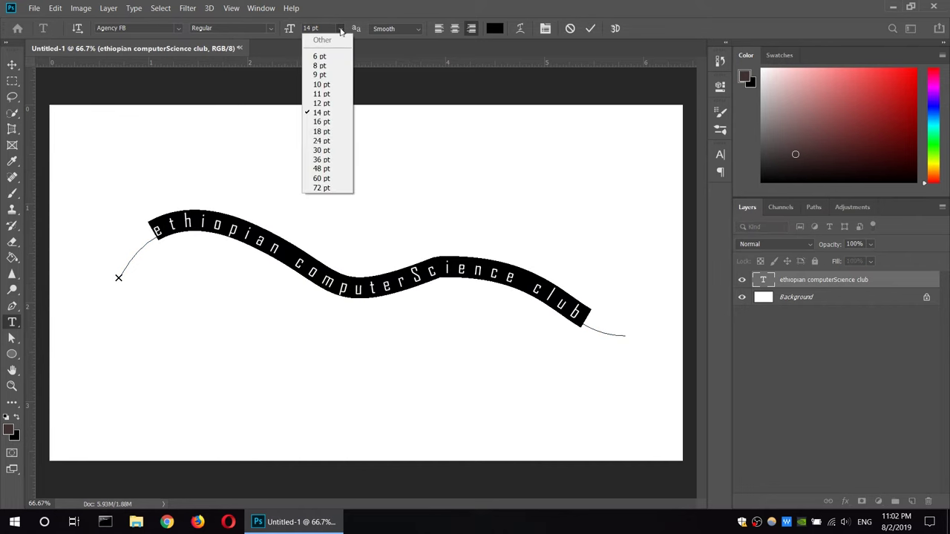
pyautogui.press('Down')
pyautogui.press('Return')
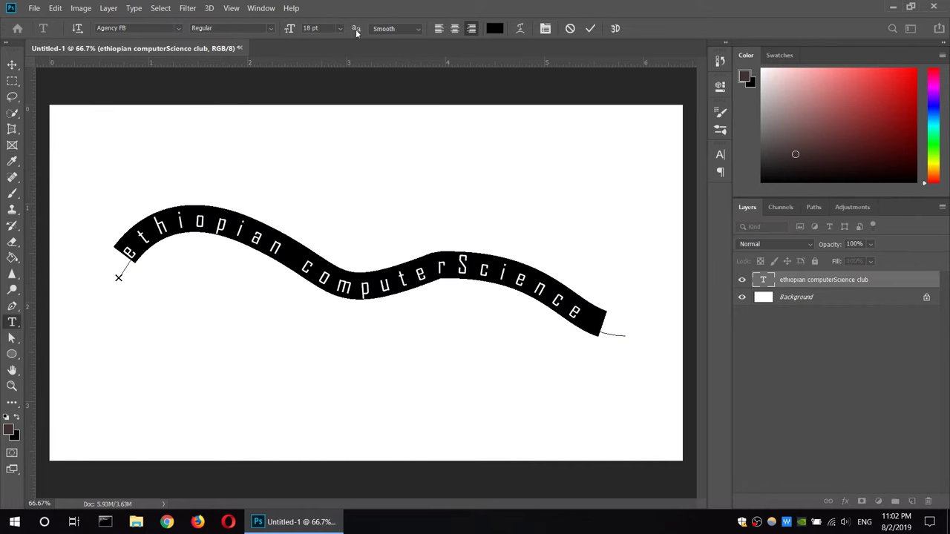
pyautogui.click(416, 28)
pyautogui.click(393, 62)
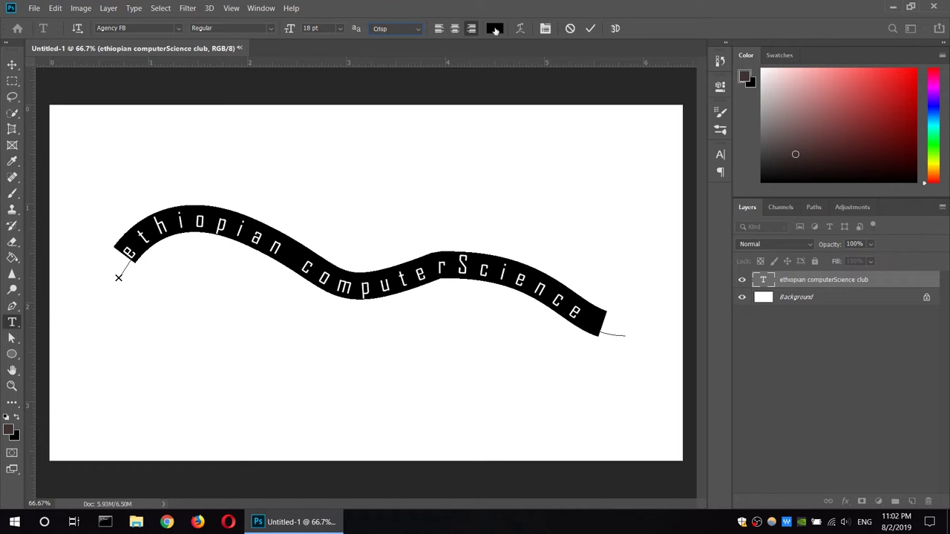
# Color the path text red (ff0000) in the Character panel and commit it
pyautogui.click(545, 28)
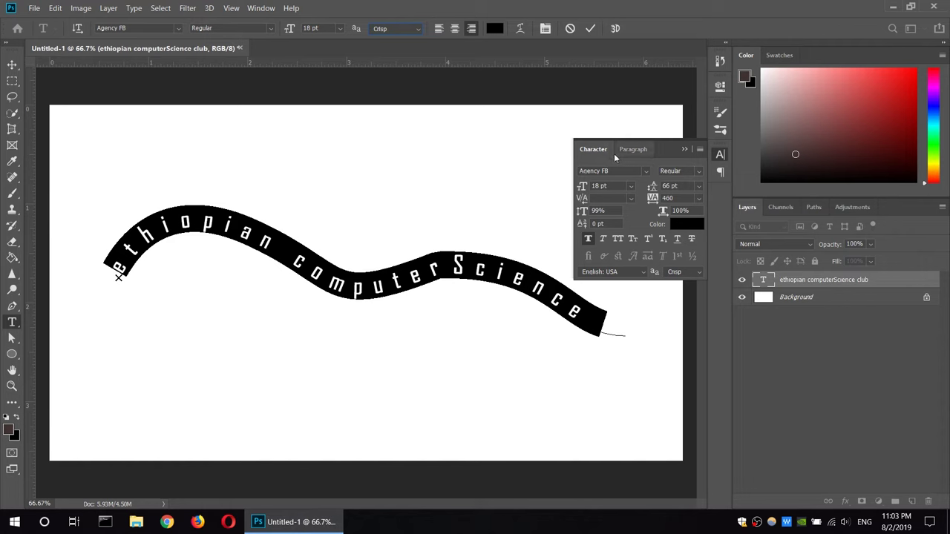
pyautogui.click(687, 227)
pyautogui.write('ff0000')
pyautogui.press('Return')
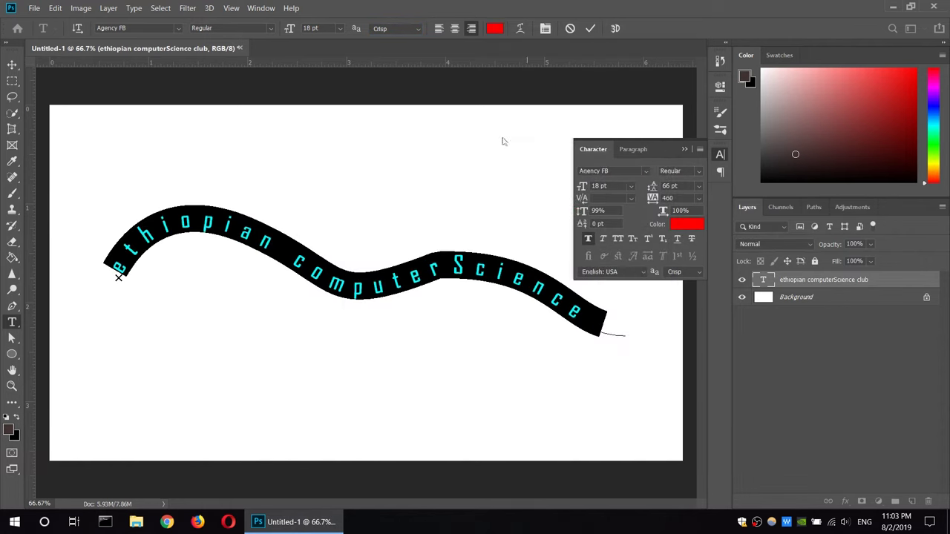
pyautogui.click(12, 65)
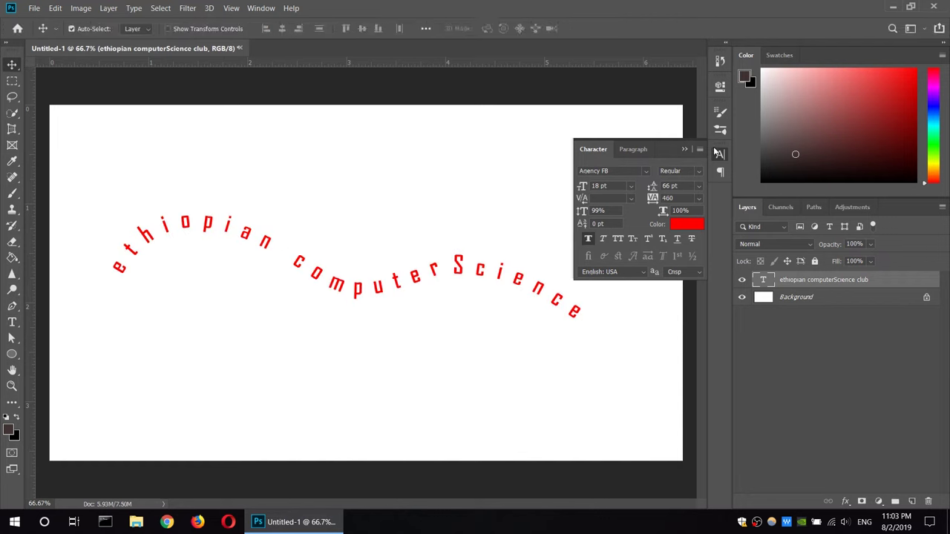
pyautogui.click(721, 154)
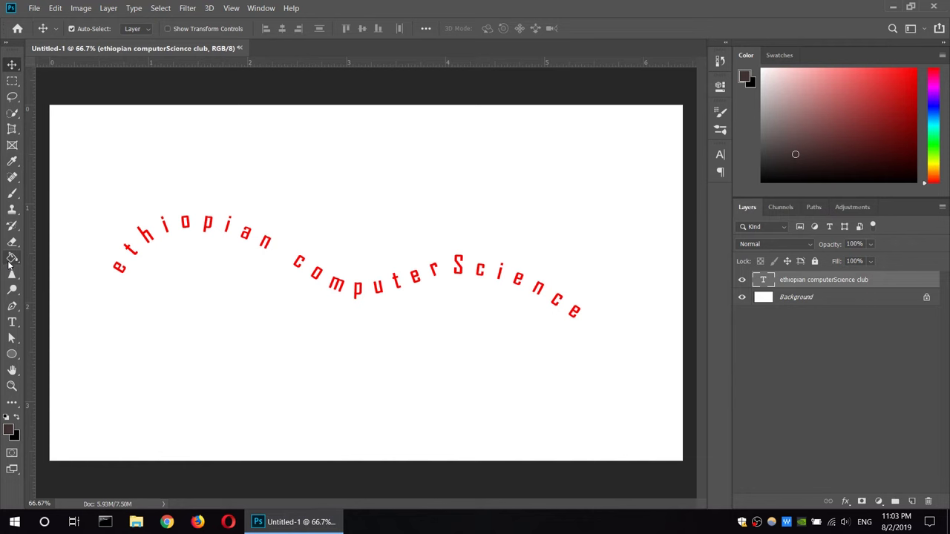
# Fill the Background layer with dark brown using the Paint Bucket
pyautogui.click(816, 299)
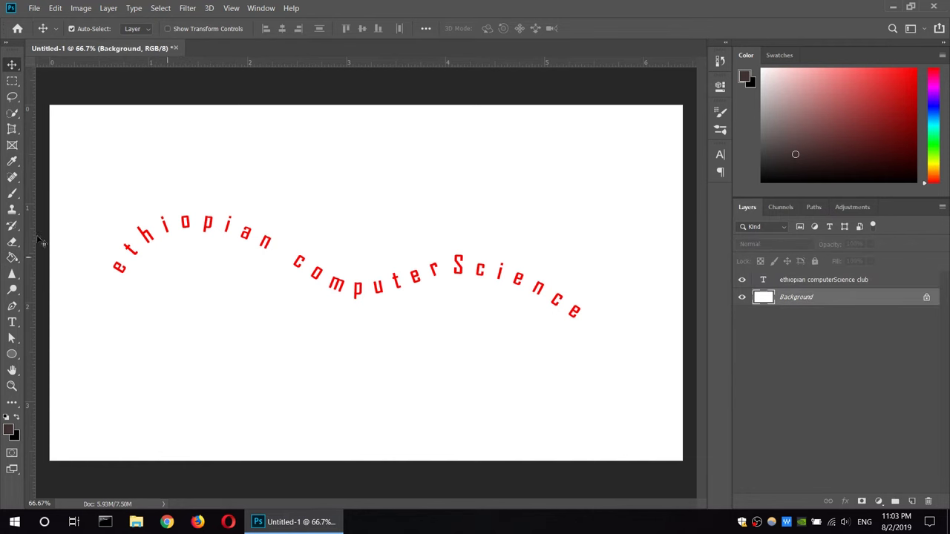
pyautogui.click(13, 258)
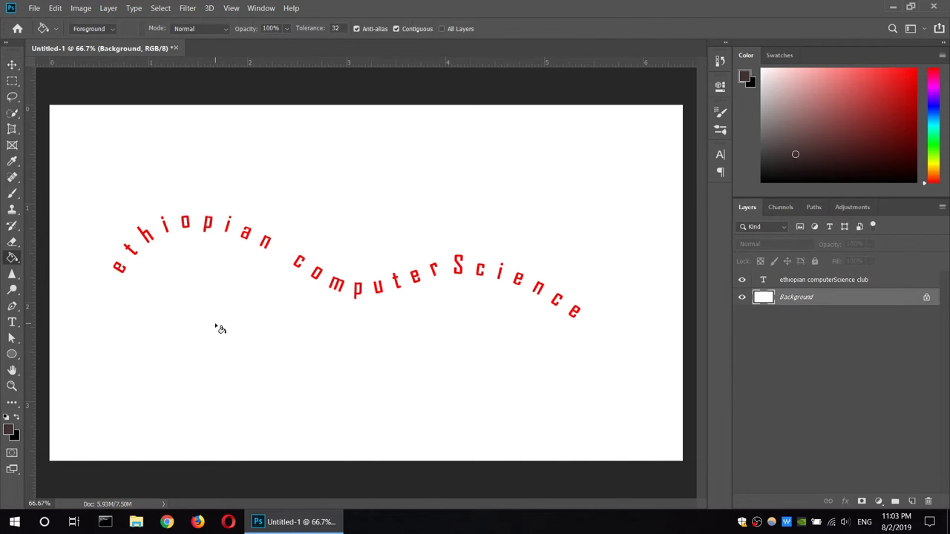
pyautogui.click(276, 322)
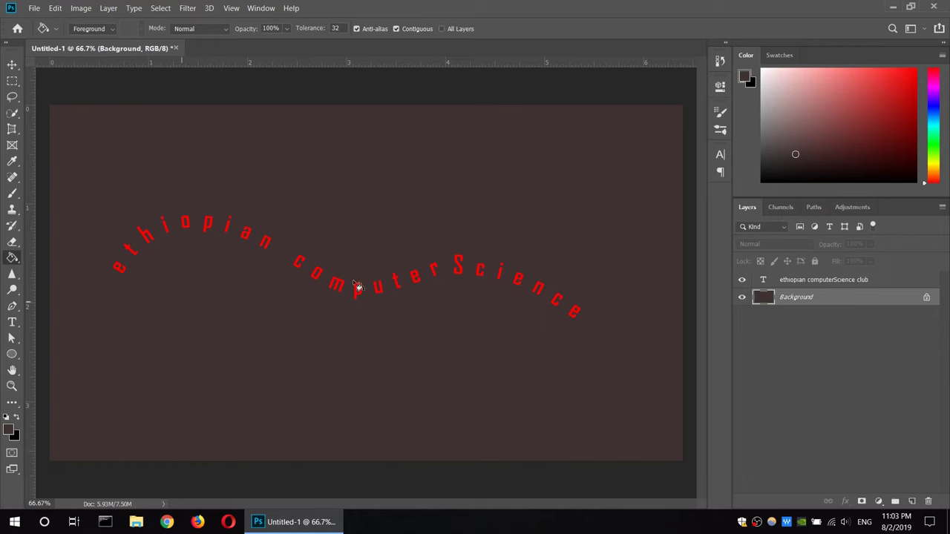
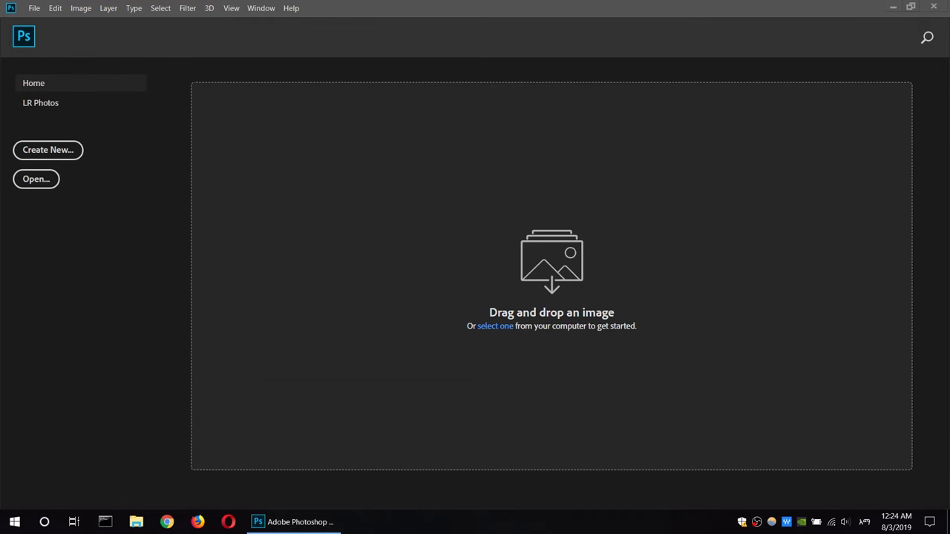
# Create Untitled-1 from the Print tab's Letter preset: 8.5 × 11 in at 300 ppi
pyautogui.click(72, 158)
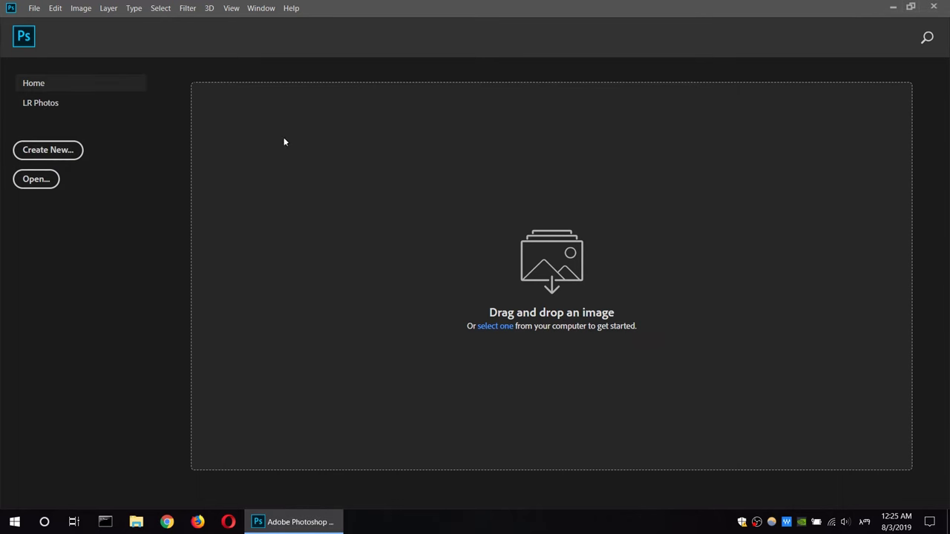
pyautogui.click(77, 149)
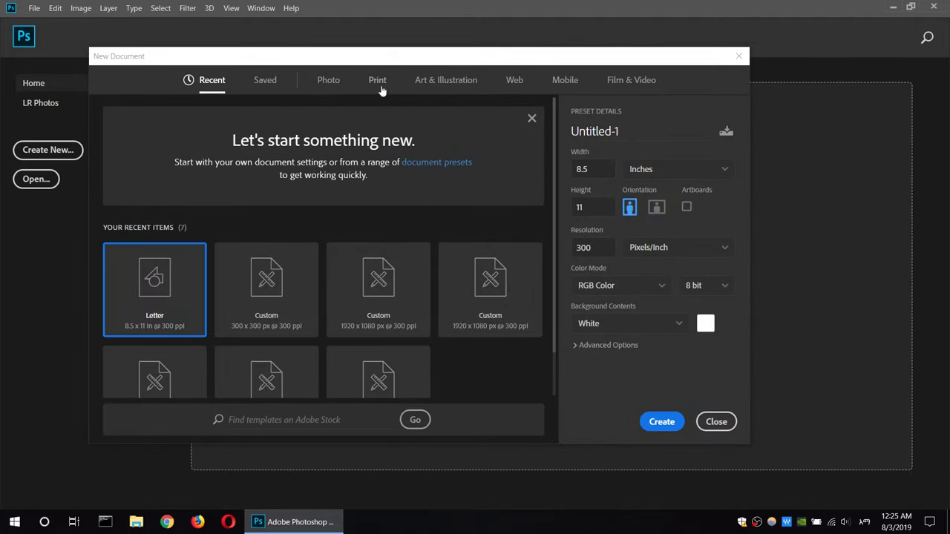
pyautogui.click(378, 83)
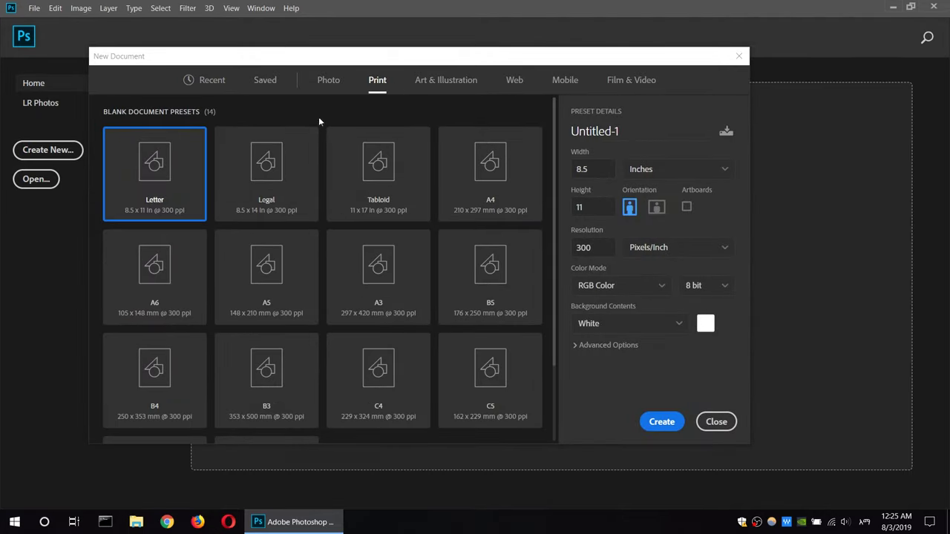
pyautogui.doubleClick(157, 173)
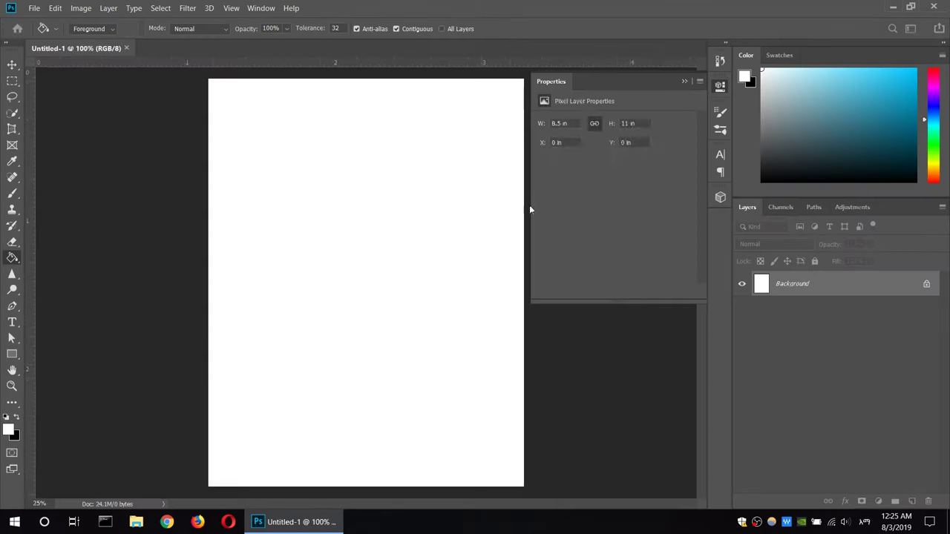
pyautogui.click(721, 86)
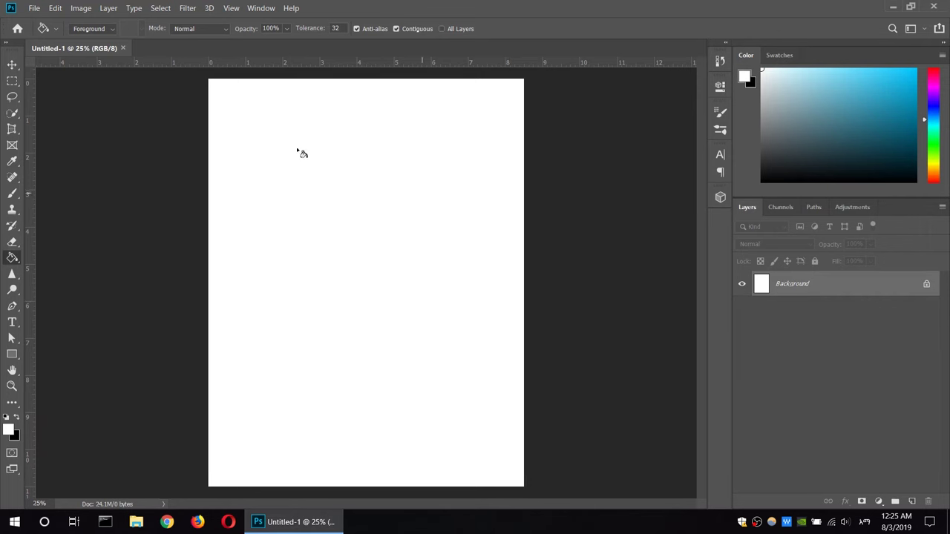
# Draw a rectangle covering the whole page with no fill and a blue stroke
pyautogui.click(14, 356)
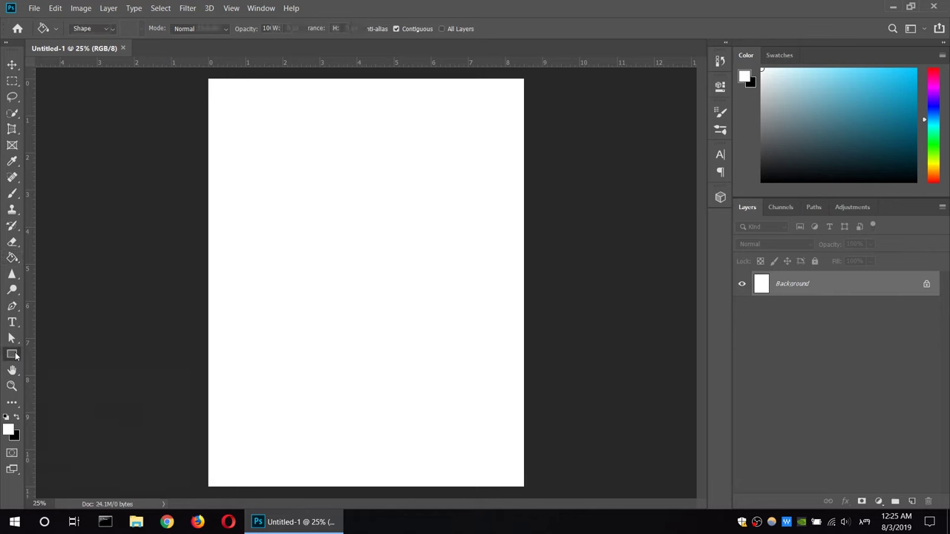
pyautogui.rightClick(15, 355)
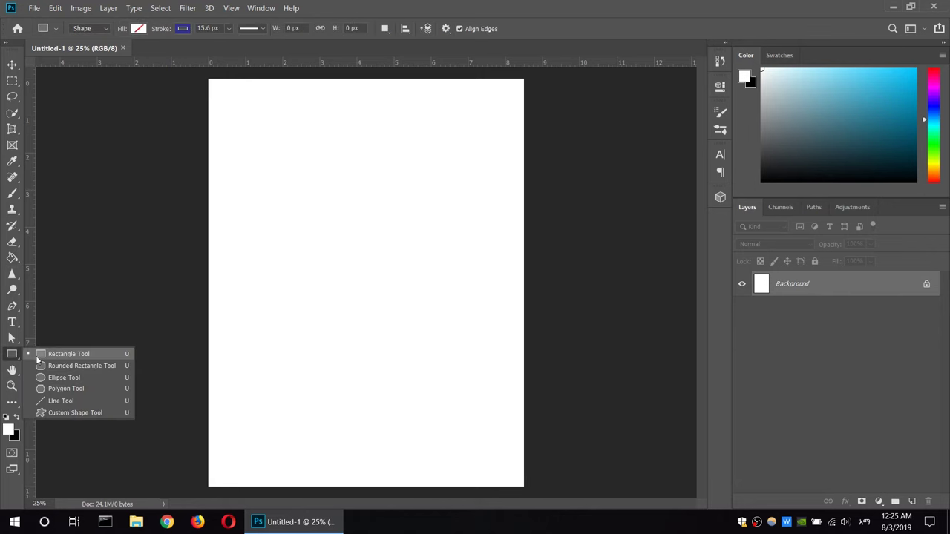
pyautogui.click(141, 30)
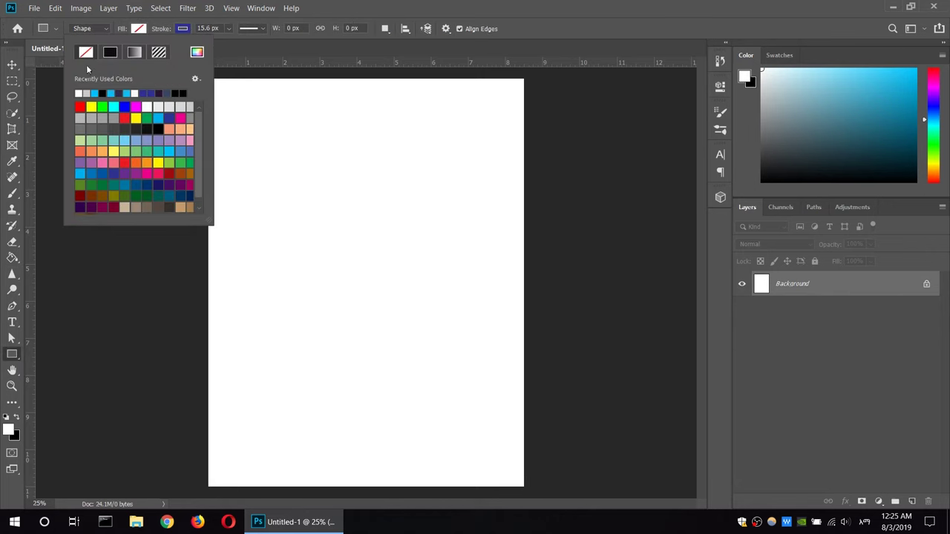
pyautogui.click(103, 32)
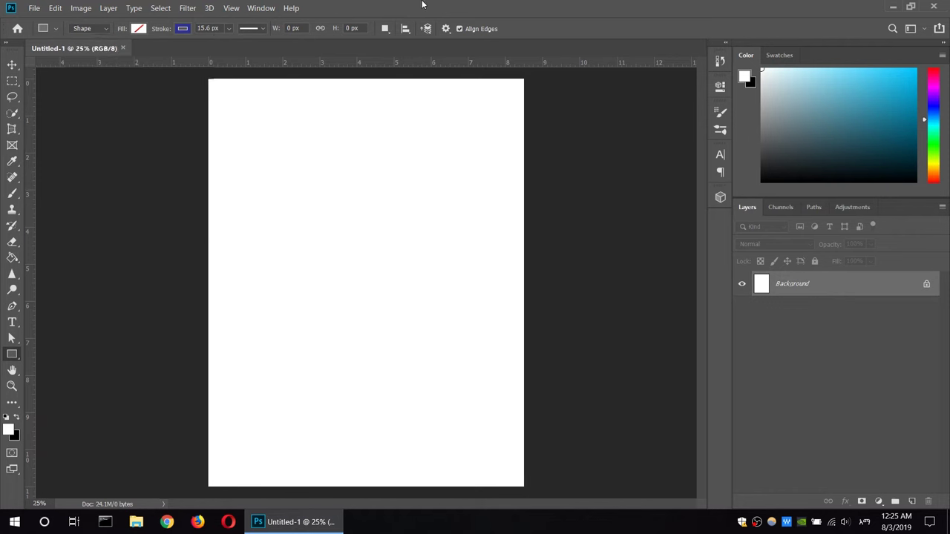
pyautogui.click(182, 28)
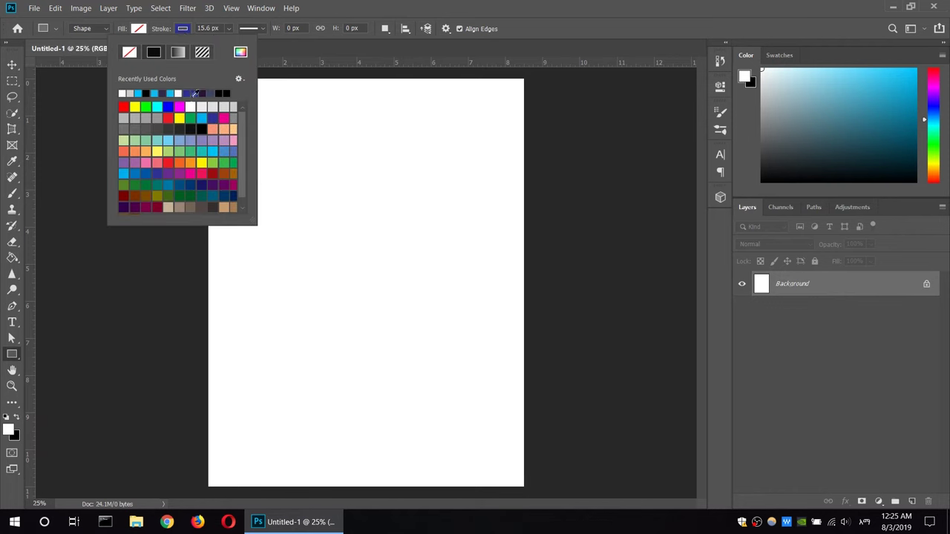
pyautogui.click(171, 106)
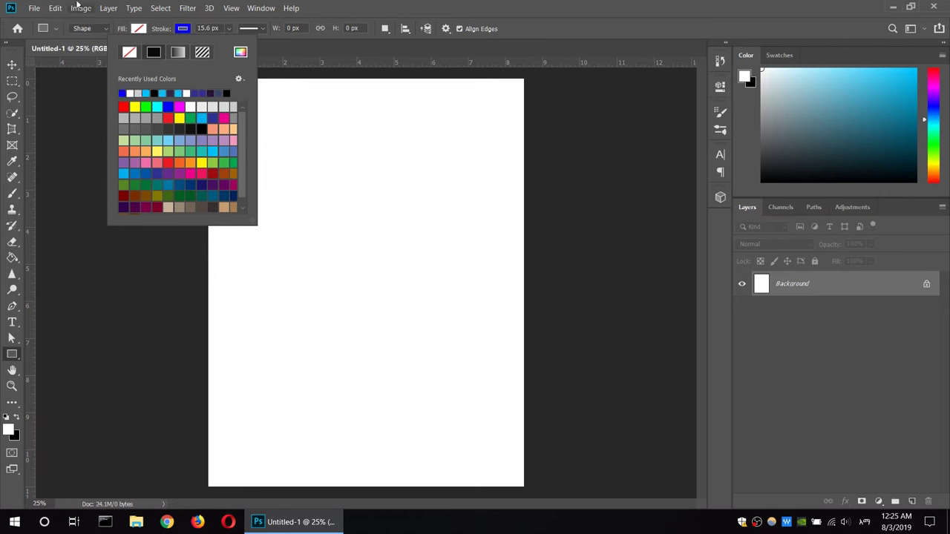
pyautogui.click(160, 8)
pyautogui.click(333, 82)
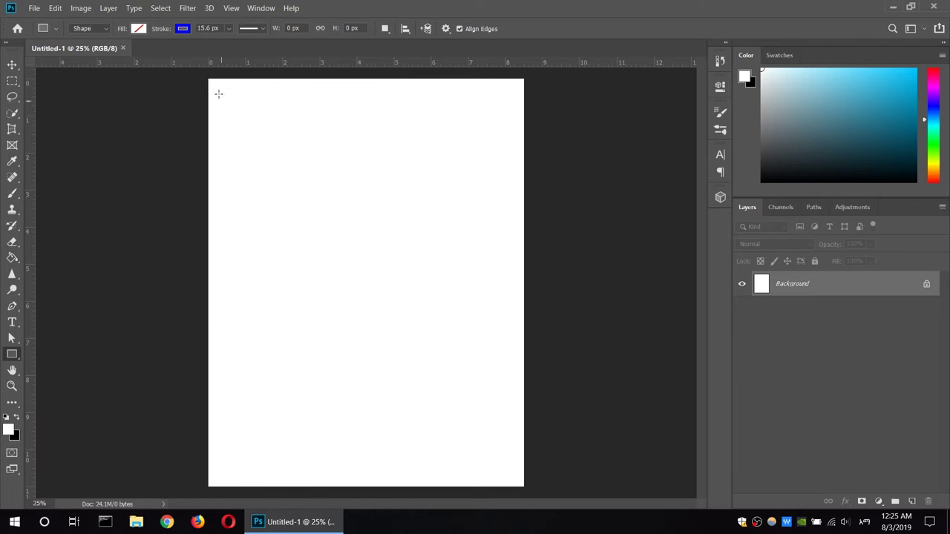
pyautogui.moveTo(208, 78)
pyautogui.mouseDown()
pyautogui.moveTo(533, 469)
pyautogui.moveTo(523, 486)
pyautogui.mouseUp()
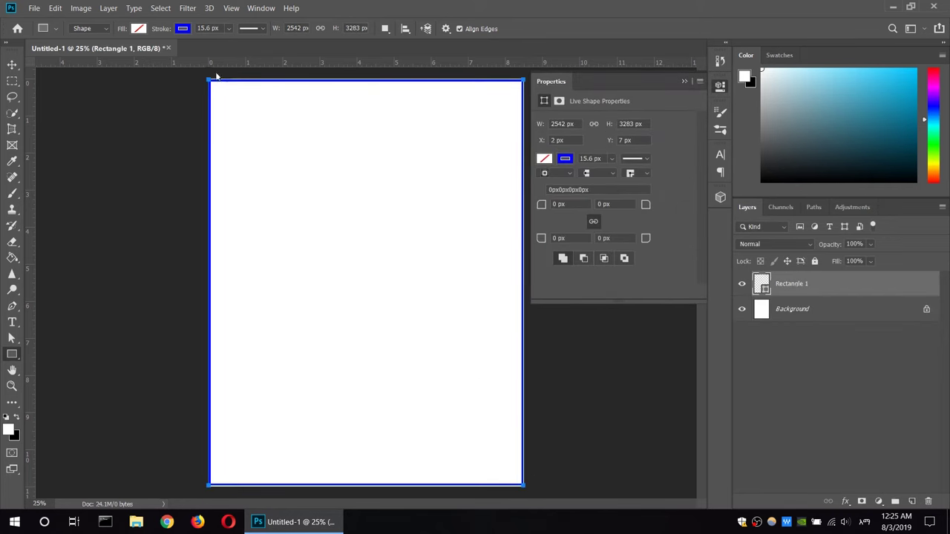
# Thicken the rectangle's stroke to 26.52 px, align it to the page top, and recolour it light blue
pyautogui.click(263, 28)
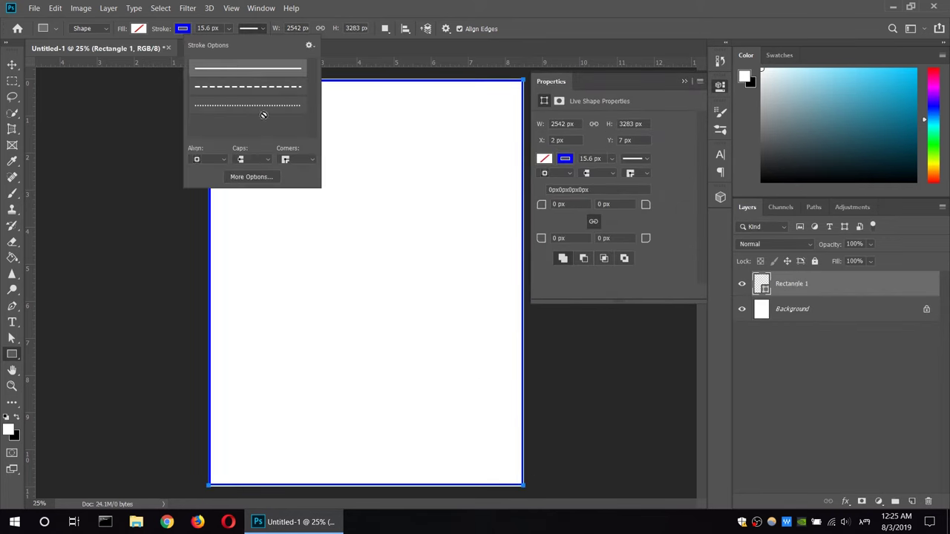
pyautogui.click(227, 28)
pyautogui.moveTo(234, 45); pyautogui.dragTo(243, 62)
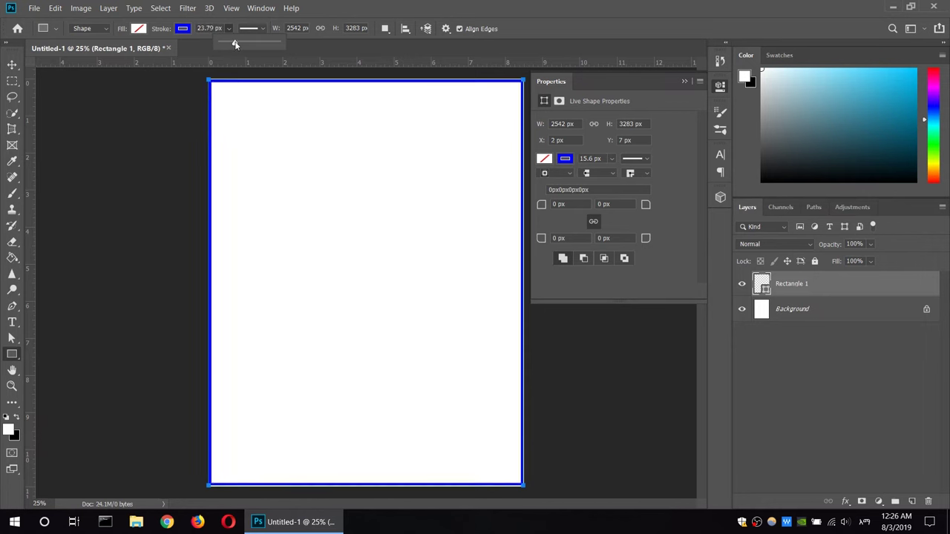
pyautogui.click(488, 4)
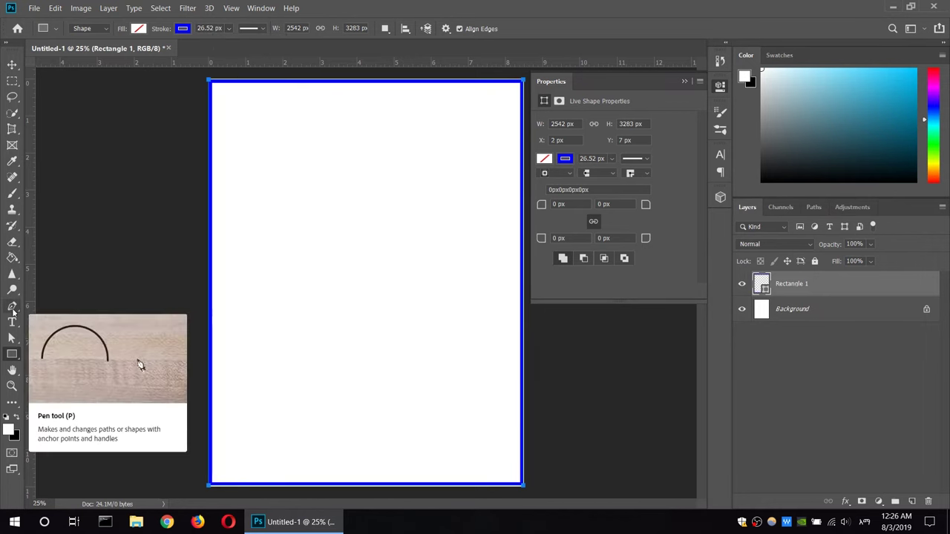
pyautogui.click(15, 341)
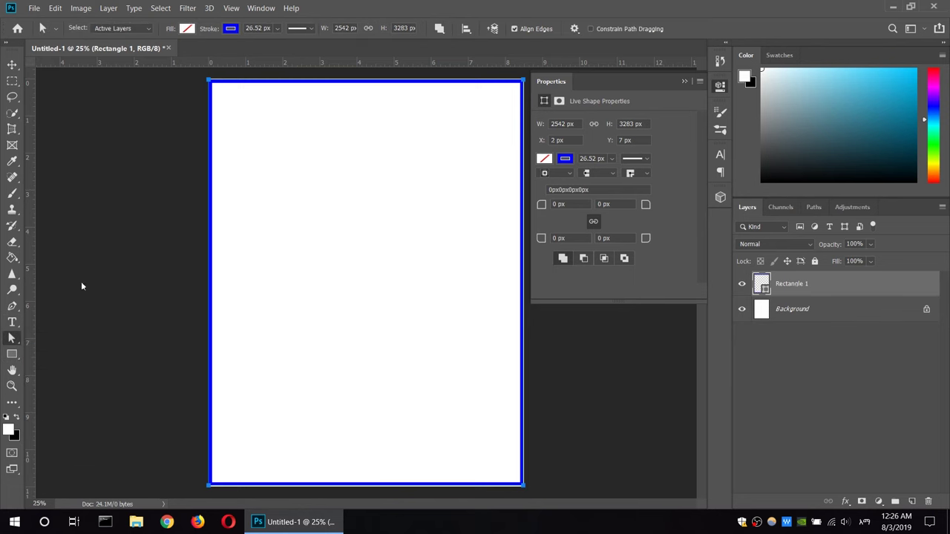
pyautogui.moveTo(321, 86); pyautogui.dragTo(323, 96)
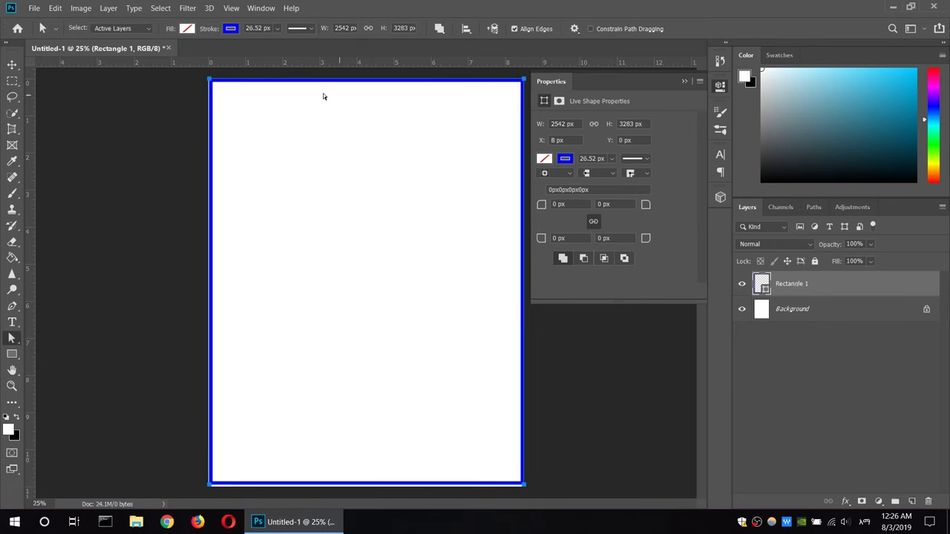
pyautogui.click(231, 30)
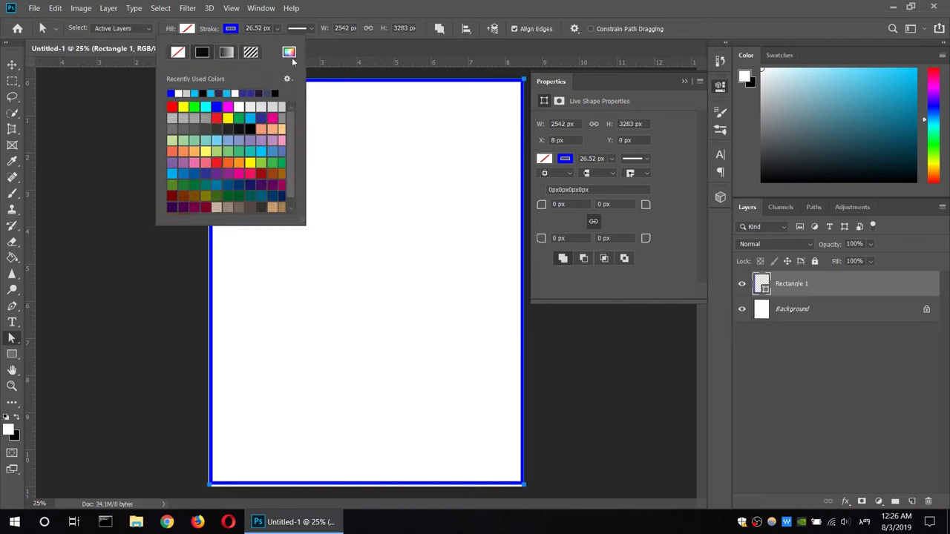
pyautogui.click(200, 92)
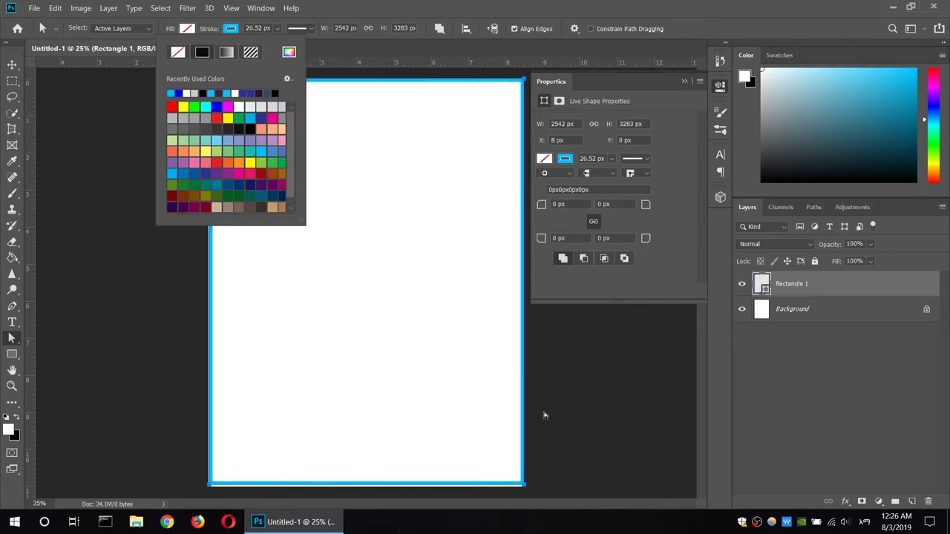
pyautogui.click(556, 4)
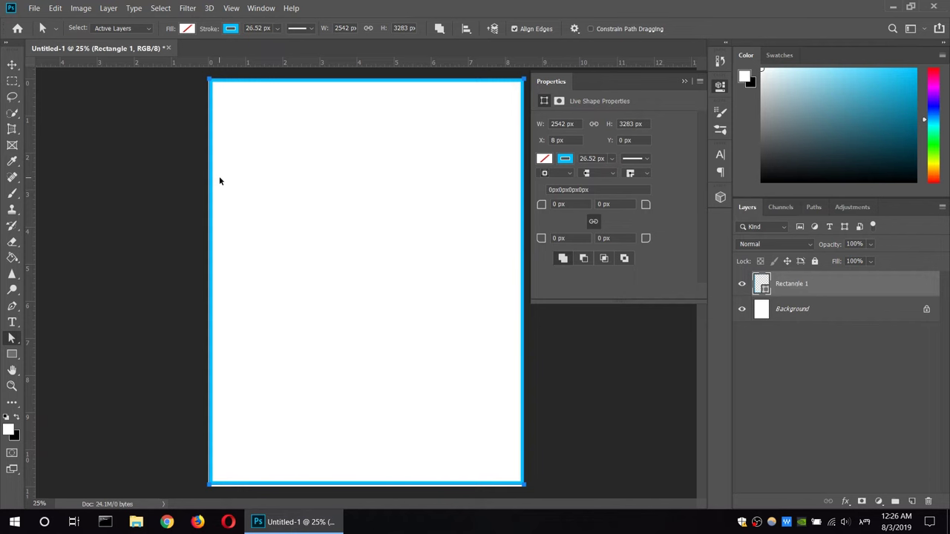
# Free-transform the border to 2535 × 3274 px and close the Properties panel
pyautogui.hotkey('ctrl', 't')
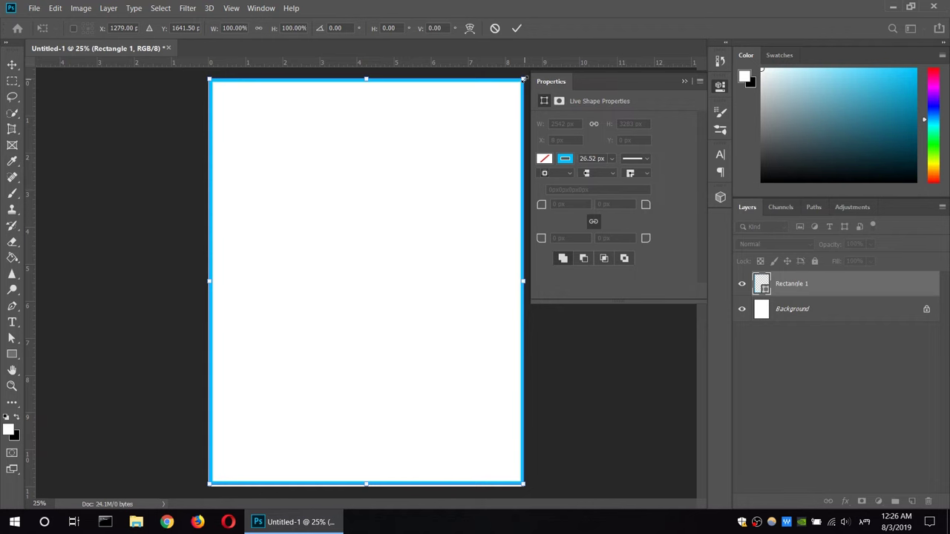
pyautogui.moveTo(523, 78); pyautogui.dragTo(521, 83)
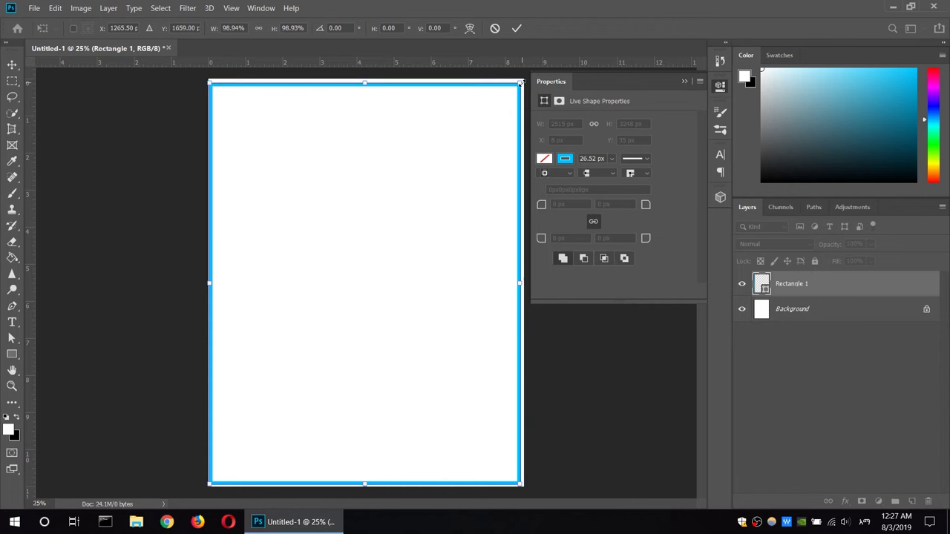
pyautogui.moveTo(520, 82); pyautogui.dragTo(528, 78)
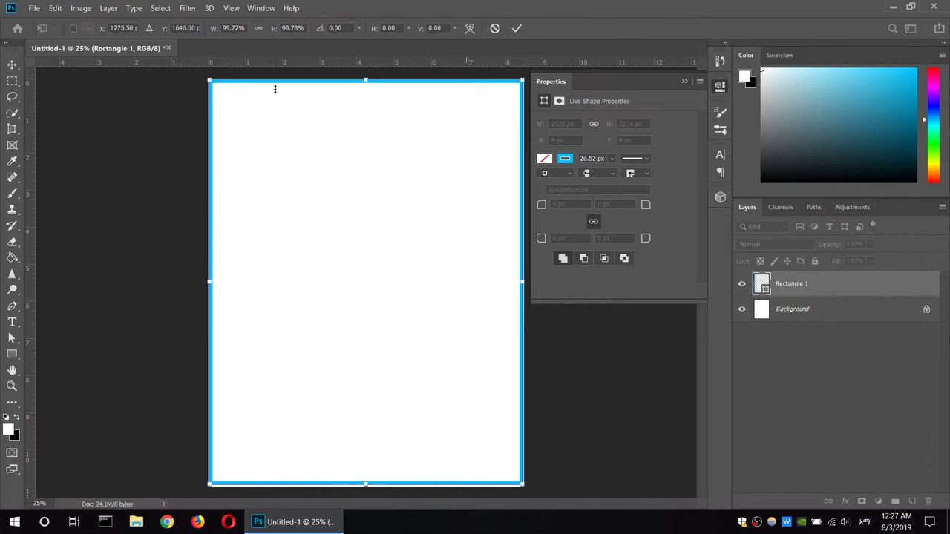
pyautogui.press('Return')
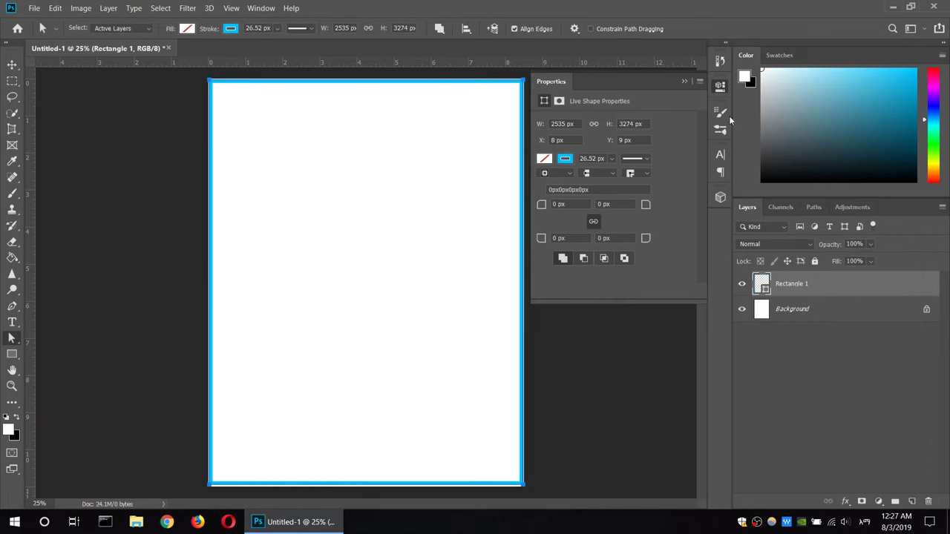
pyautogui.click(724, 87)
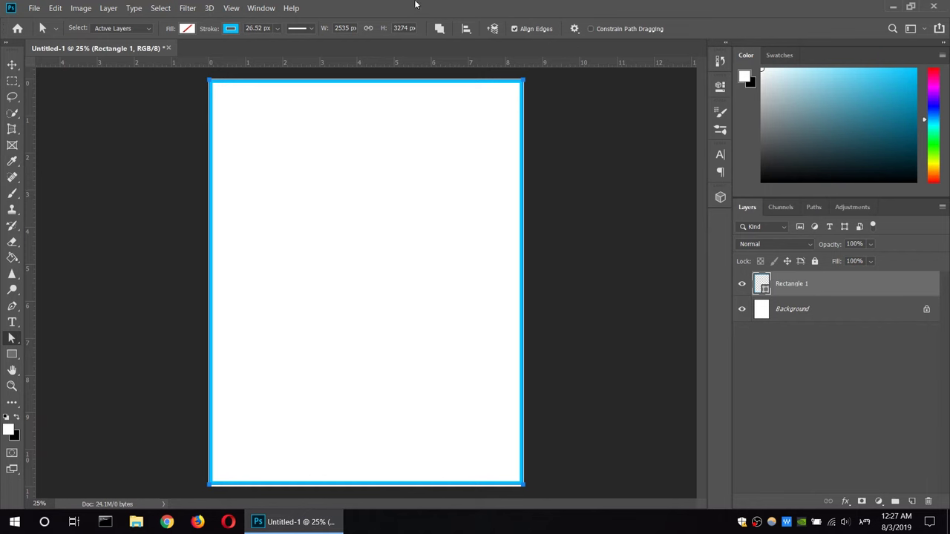
# Place the Ps logo from the desktop, scale it to 59.39%, and move it to the top centre
pyautogui.doubleClick(365, 15)
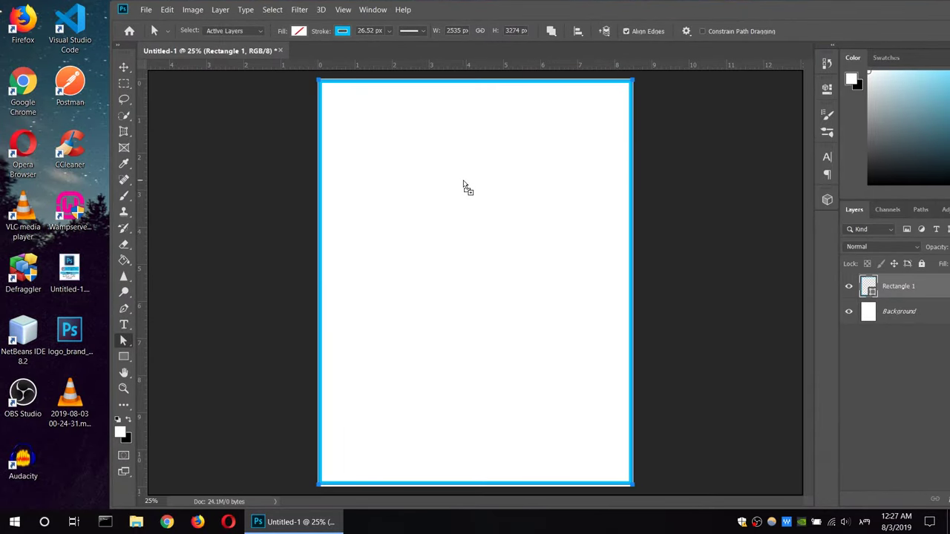
pyautogui.moveTo(463, 187); pyautogui.dragTo(468, 180)
pyautogui.doubleClick(883, 9)
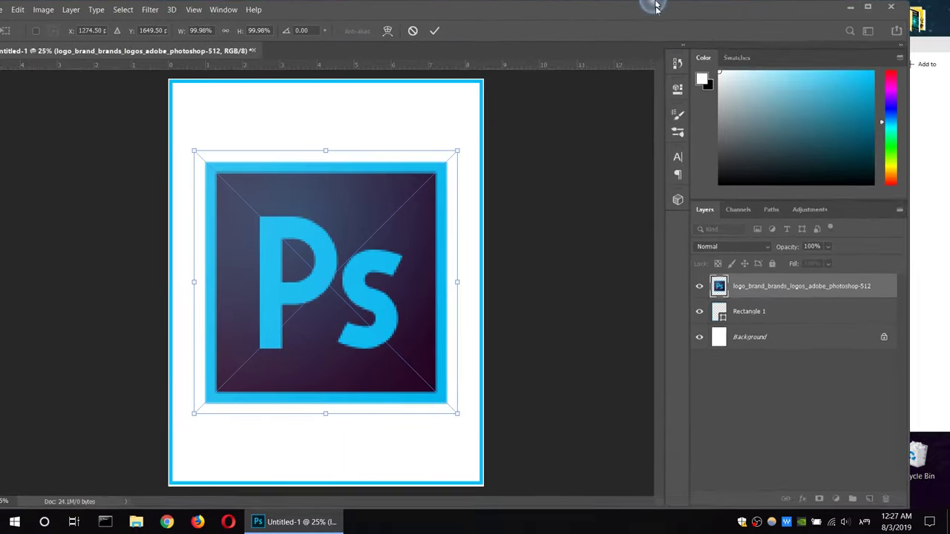
pyautogui.moveTo(496, 413); pyautogui.dragTo(390, 305)
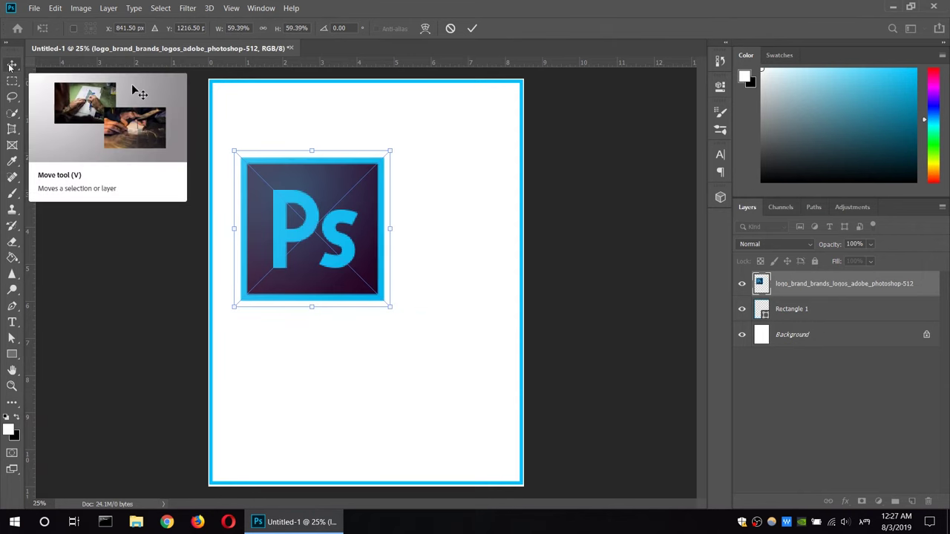
pyautogui.press('Return')
pyautogui.moveTo(290, 216)
pyautogui.mouseDown()
pyautogui.moveTo(350, 155)
pyautogui.moveTo(349, 165)
pyautogui.mouseUp()
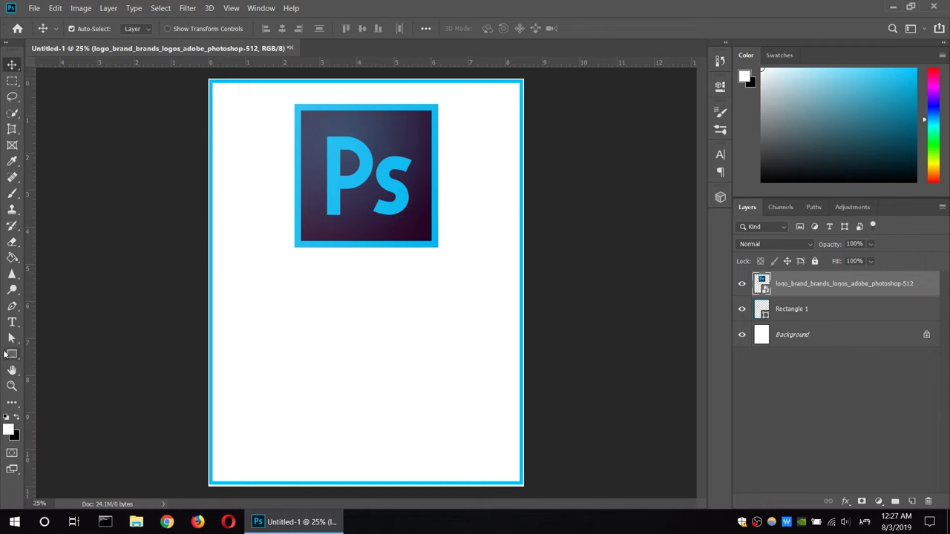
pyautogui.click(13, 359)
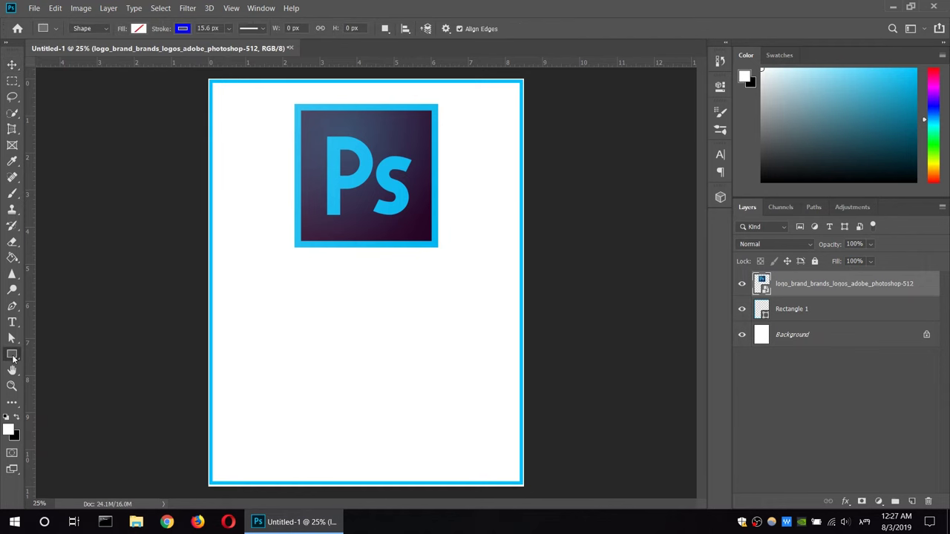
# Draw a 504 × 504 px ellipse below the logo with a light-blue 48.35 px stroke
pyautogui.rightClick(14, 358)
pyautogui.click(55, 374)
pyautogui.moveTo(241, 282); pyautogui.dragTo(301, 377)
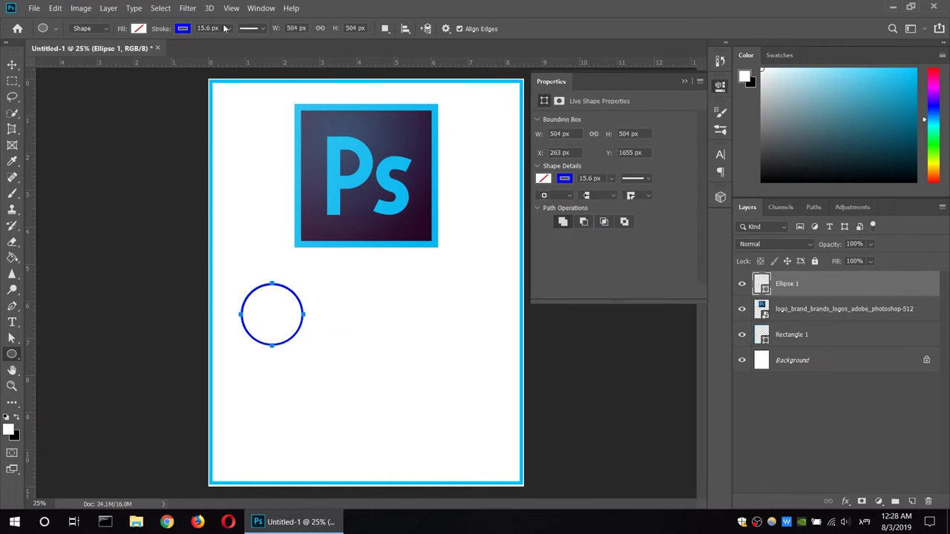
pyautogui.click(564, 178)
pyautogui.click(547, 243)
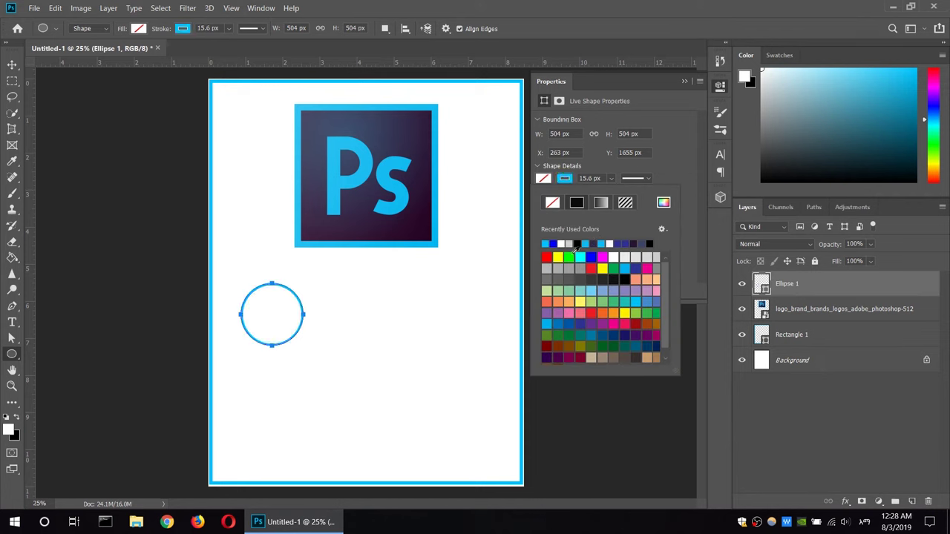
pyautogui.click(262, 29)
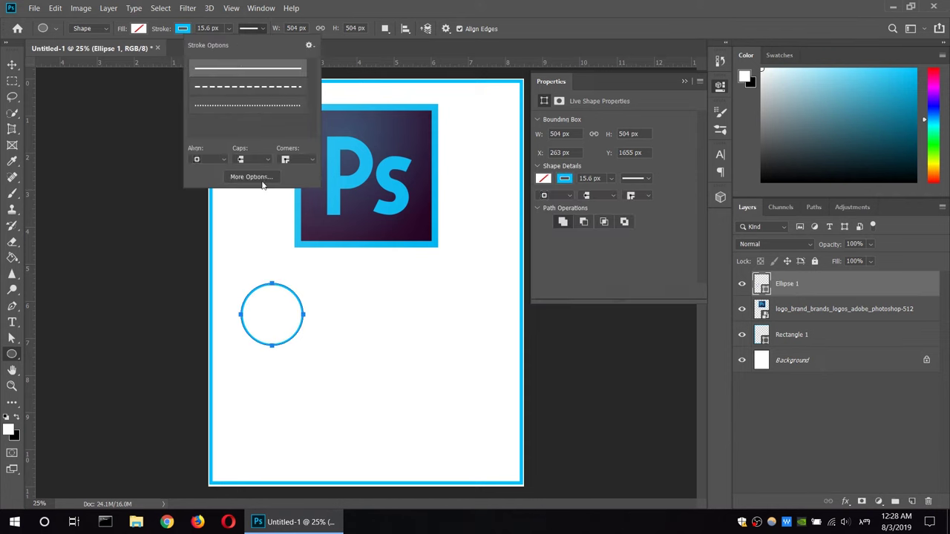
pyautogui.click(231, 29)
pyautogui.moveTo(233, 43); pyautogui.dragTo(240, 43)
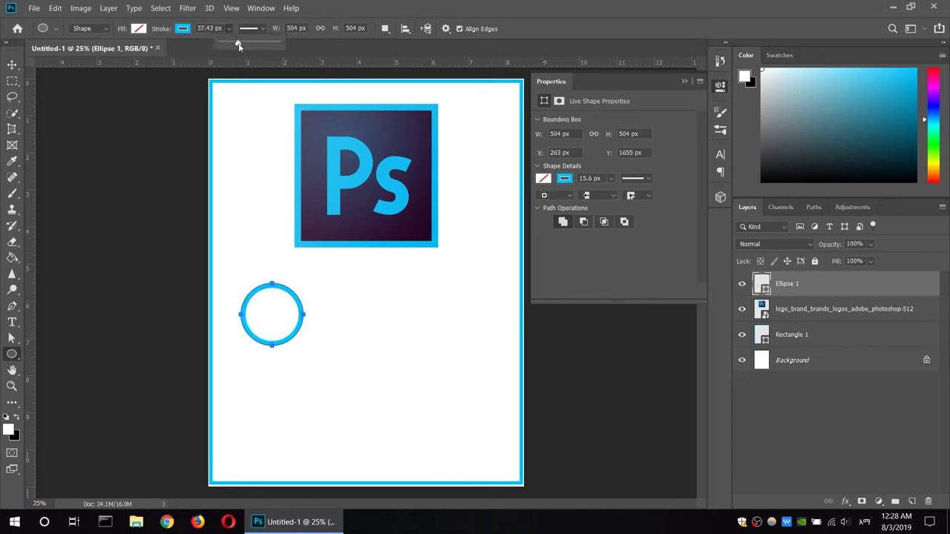
pyautogui.click(12, 322)
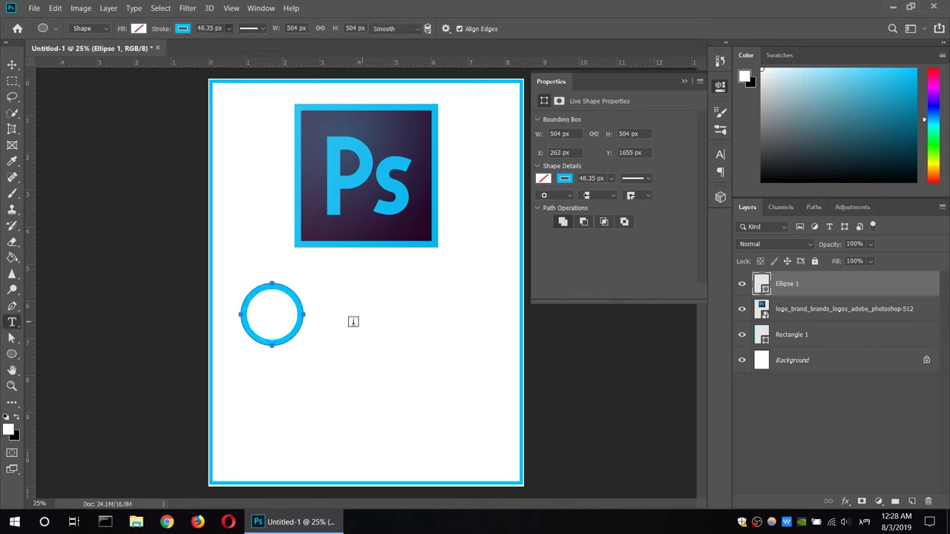
# Start a text layer inside the circle and set its font to Abyssinica SIL
pyautogui.click(269, 308)
pyautogui.click(178, 27)
pyautogui.click(144, 101)
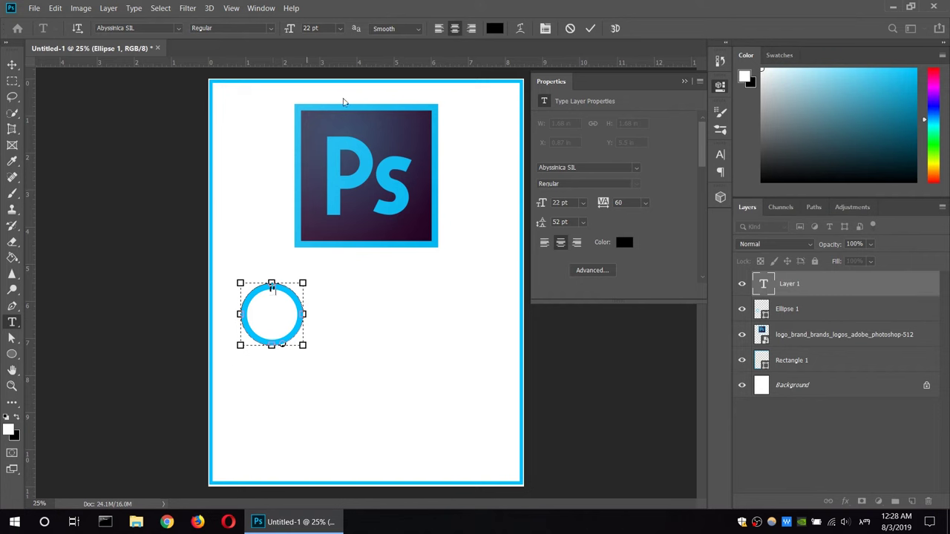
pyautogui.click(340, 29)
pyautogui.click(323, 168)
pyautogui.click(340, 29)
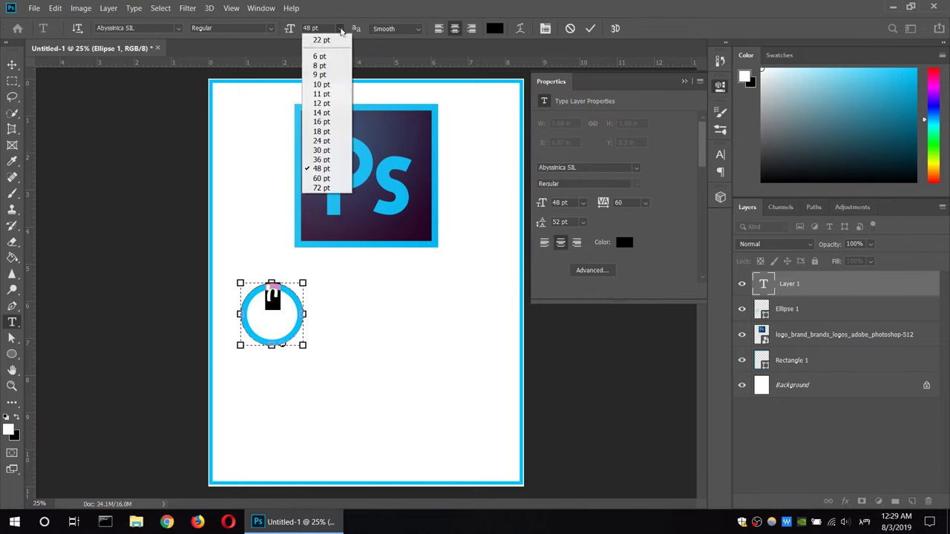
pyautogui.click(321, 188)
# Set the letter to 95 pt, commit it, and centre it inside the circle
pyautogui.click(340, 29)
pyautogui.click(322, 188)
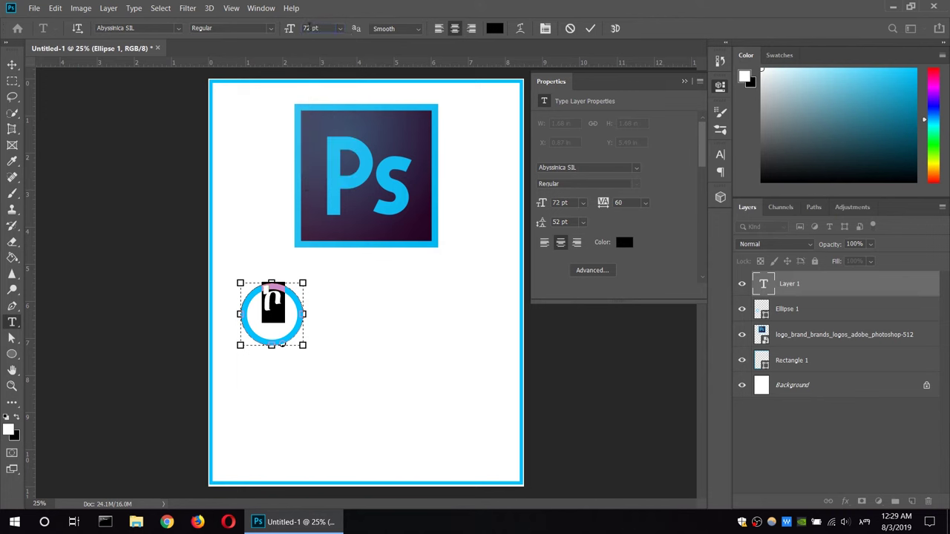
pyautogui.write('2')
pyautogui.write('2')
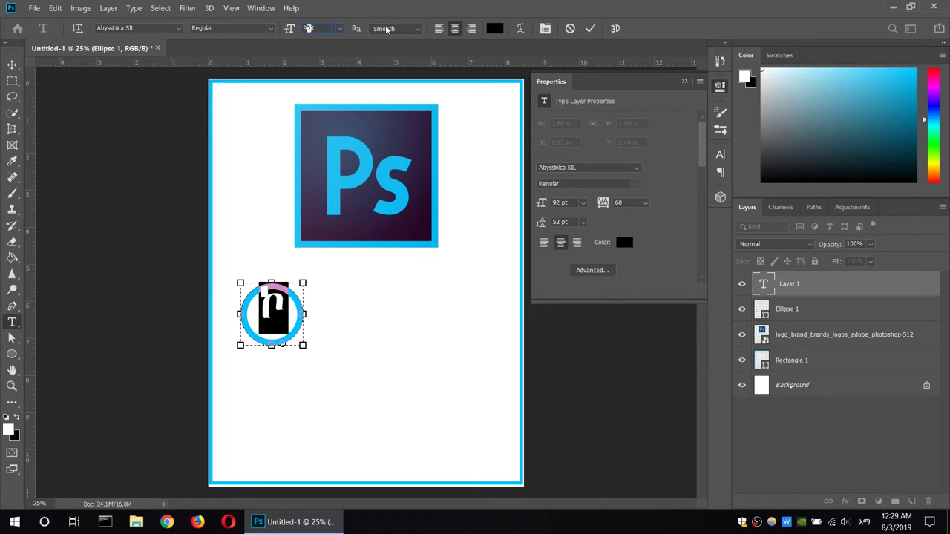
pyautogui.press('Return')
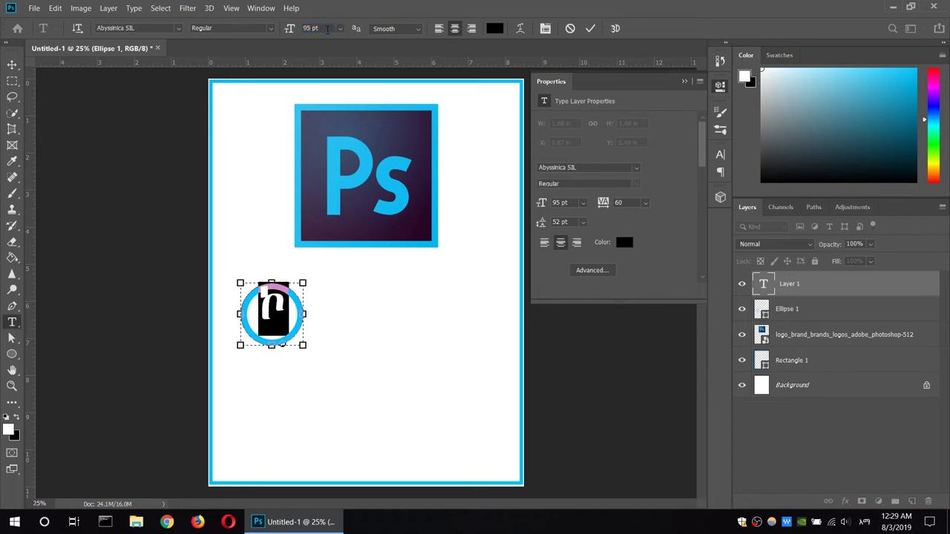
pyautogui.click(12, 64)
pyautogui.moveTo(269, 298); pyautogui.dragTo(269, 309)
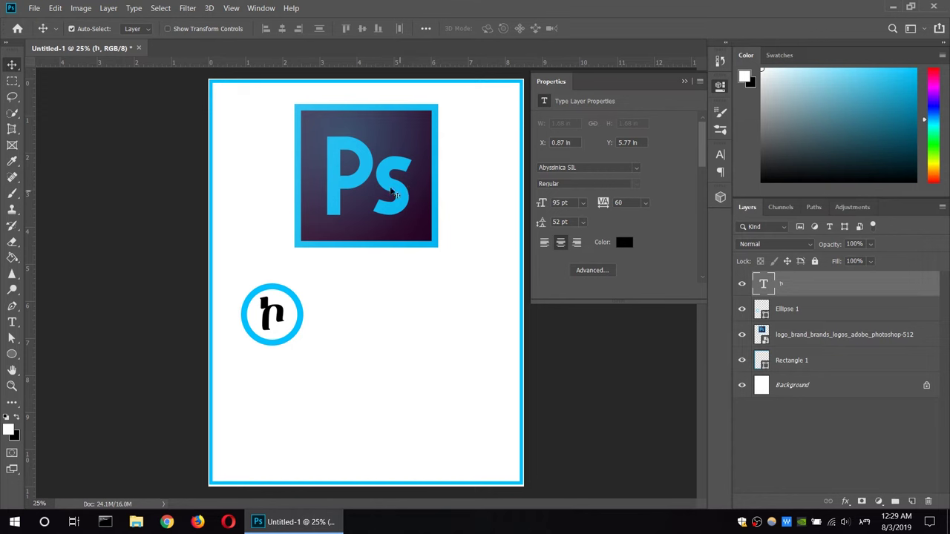
pyautogui.press('p')
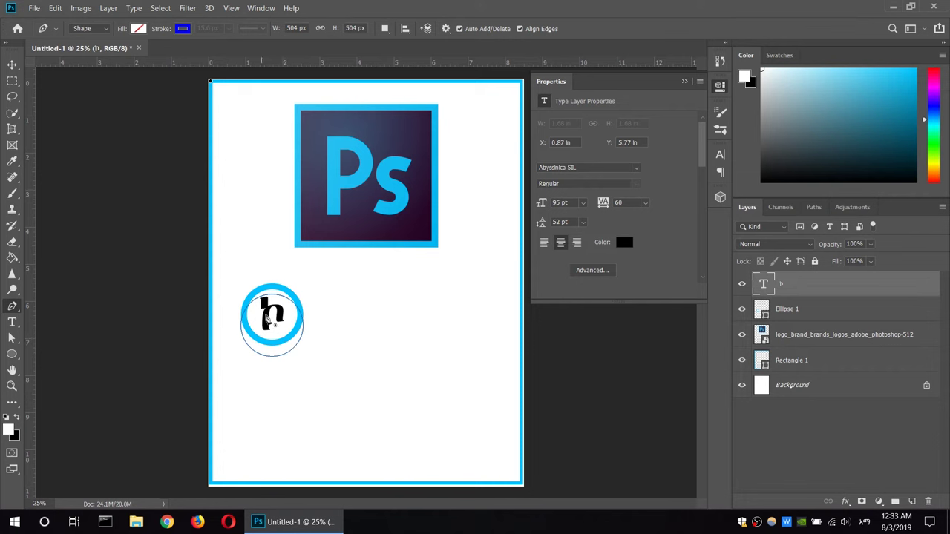
# Begin the pen shape with a curved left end hugging the circle's right edge
pyautogui.click(292, 282)
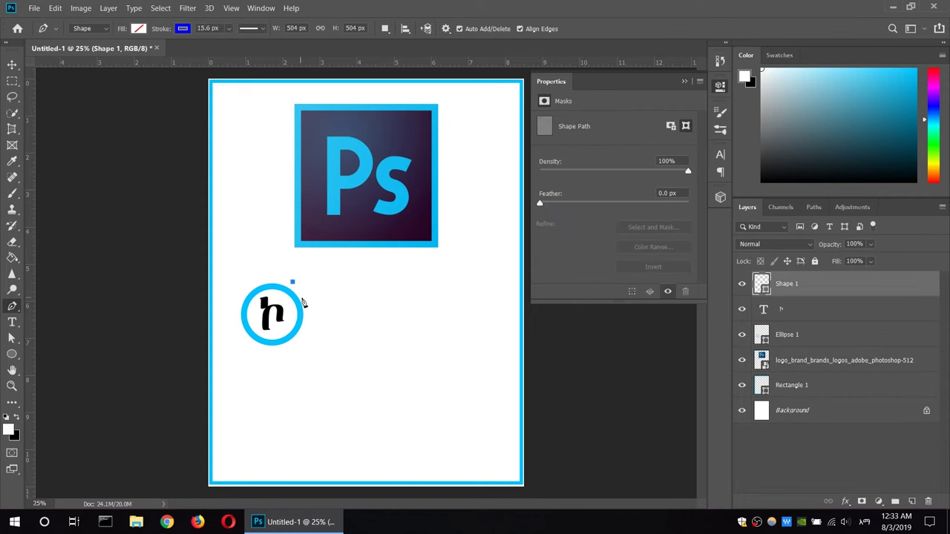
pyautogui.hotkey('ctrl', 'z')
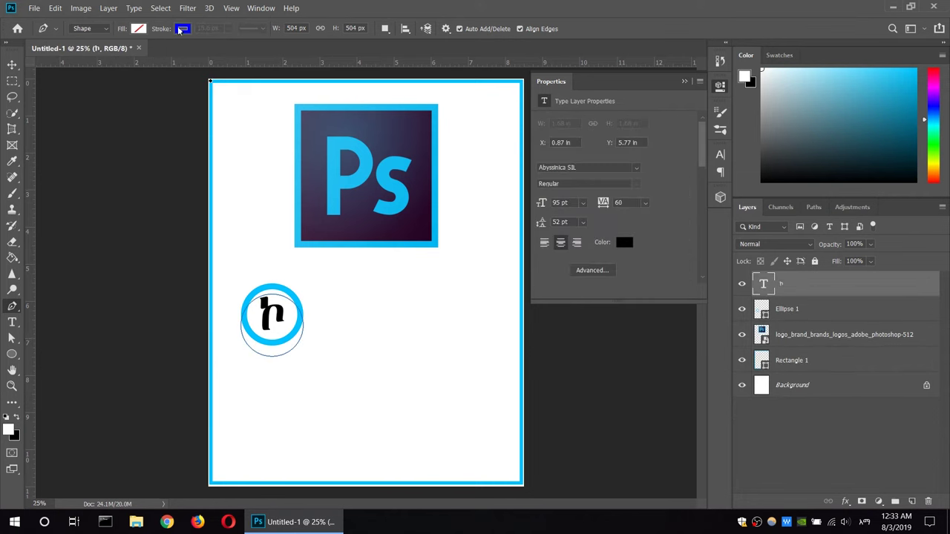
pyautogui.click(293, 288)
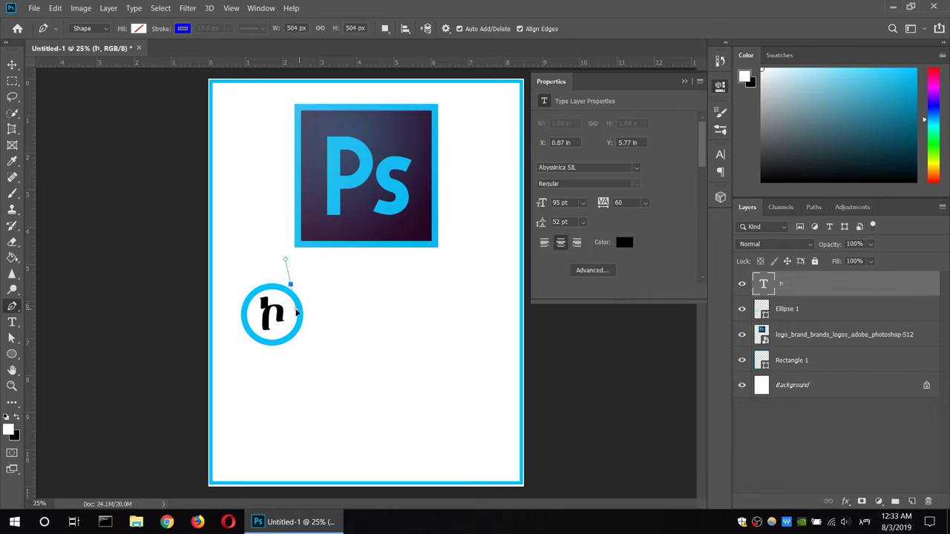
pyautogui.moveTo(292, 287); pyautogui.dragTo(311, 298)
pyautogui.click(289, 347)
pyautogui.moveTo(289, 347); pyautogui.dragTo(256, 355)
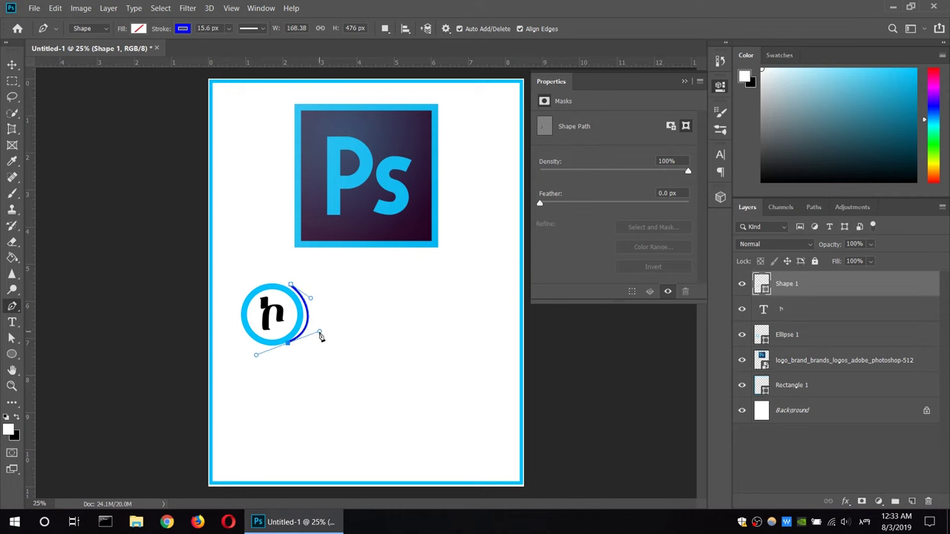
pyautogui.moveTo(319, 334); pyautogui.dragTo(316, 332)
pyautogui.moveTo(259, 362); pyautogui.dragTo(259, 356)
# Extend the banner's straight bottom edge rightward and add its squared right side
pyautogui.moveTo(489, 345); pyautogui.dragTo(504, 343)
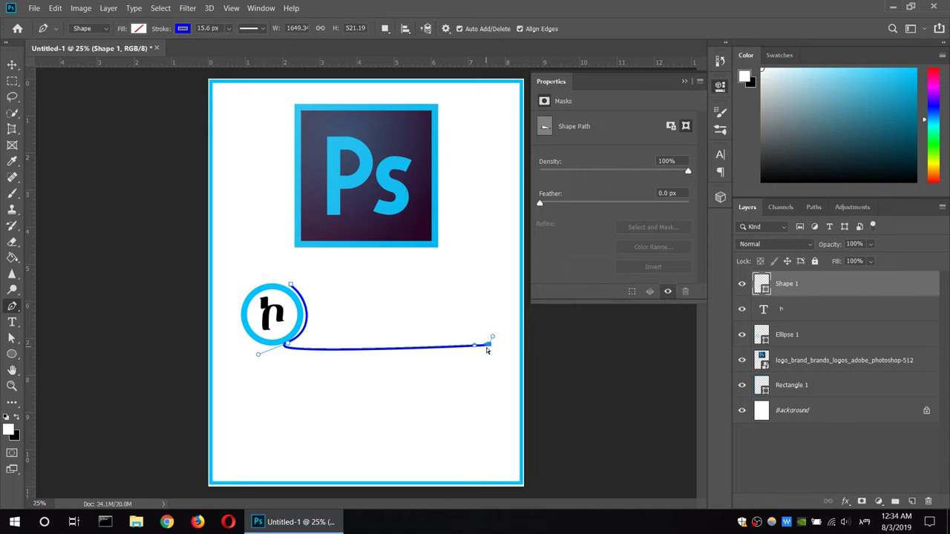
pyautogui.click(327, 344)
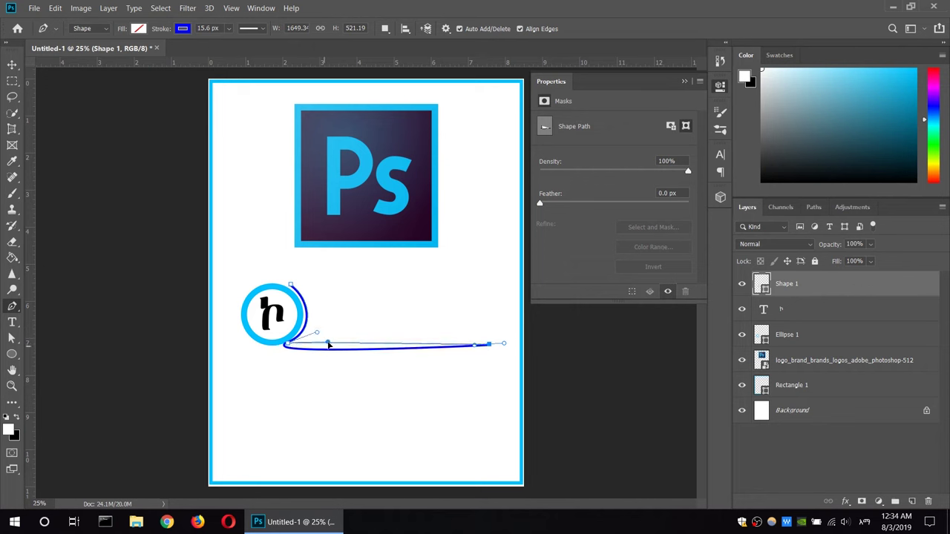
pyautogui.click(327, 344)
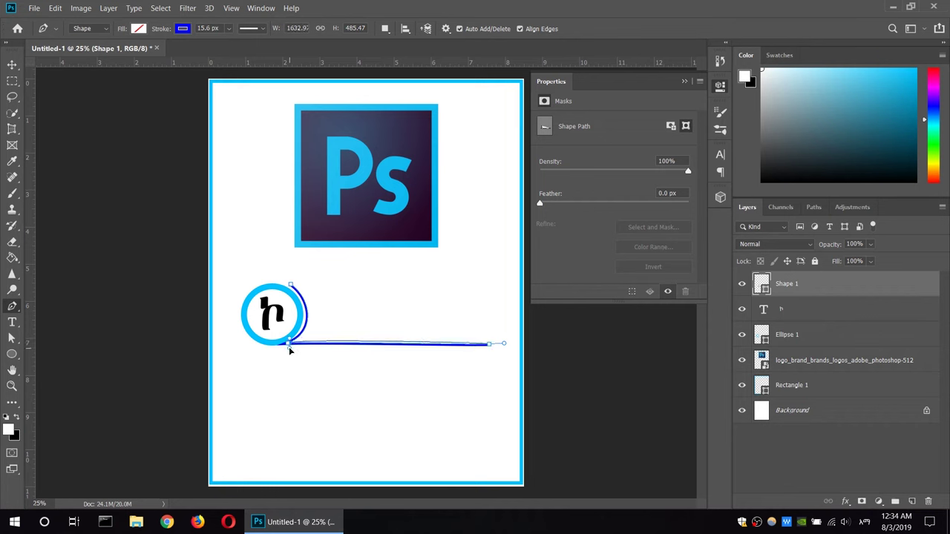
pyautogui.moveTo(296, 349); pyautogui.dragTo(283, 347)
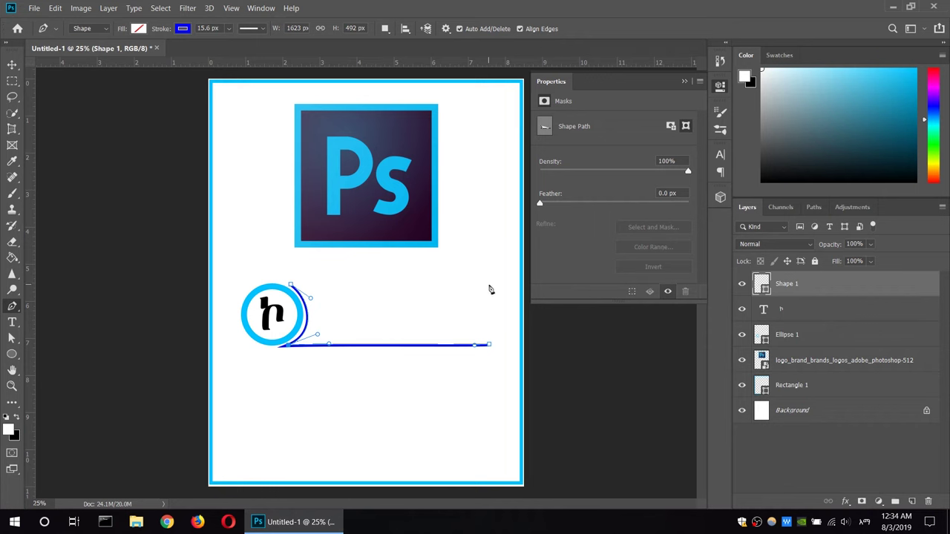
pyautogui.moveTo(489, 277)
pyautogui.mouseDown()
pyautogui.moveTo(494, 373)
pyautogui.moveTo(503, 346)
pyautogui.mouseUp()
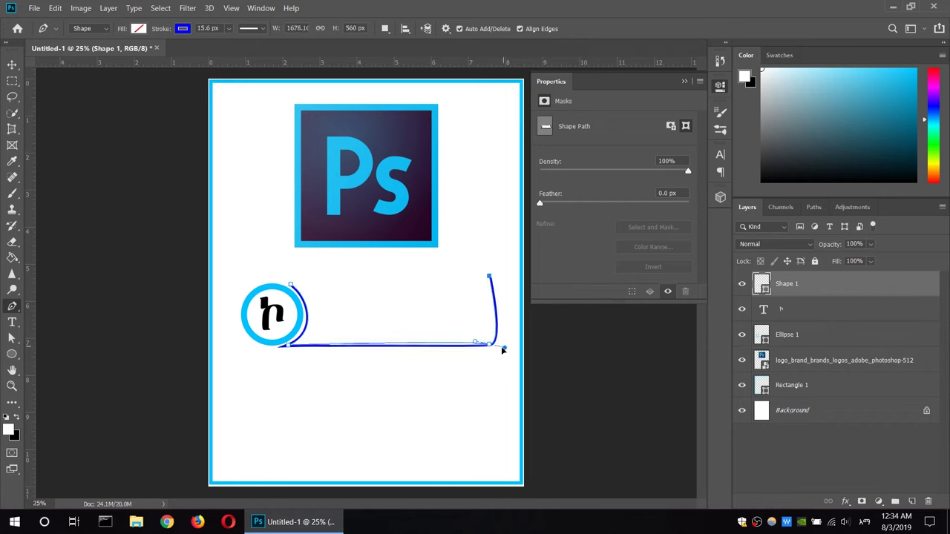
pyautogui.moveTo(503, 345); pyautogui.dragTo(488, 343)
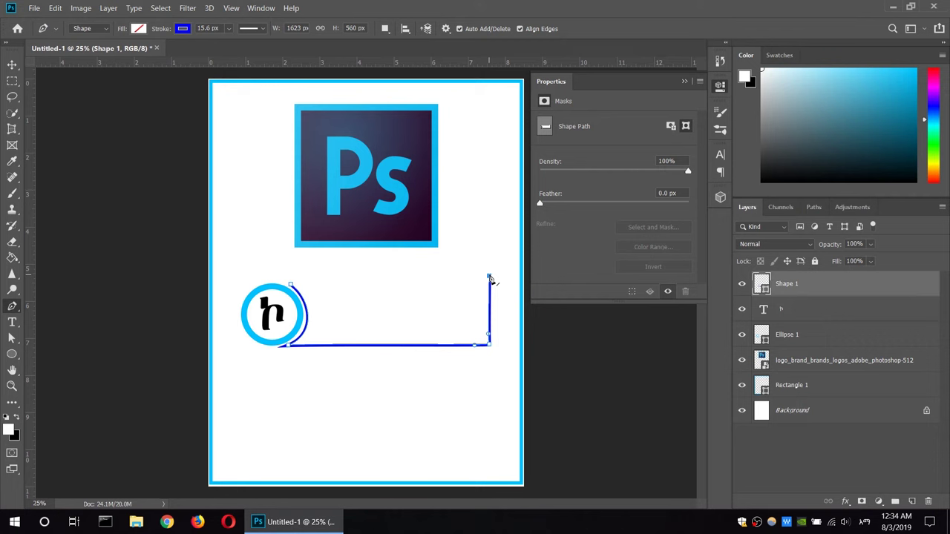
pyautogui.moveTo(490, 277); pyautogui.dragTo(493, 285)
# Close the banner path and straighten its top edge back to the start anchor
pyautogui.click(293, 287)
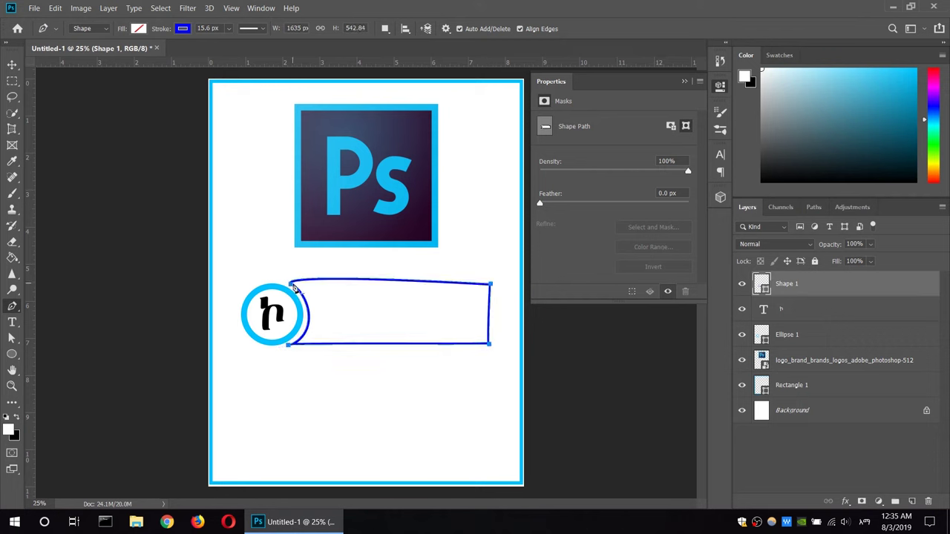
pyautogui.click(304, 281)
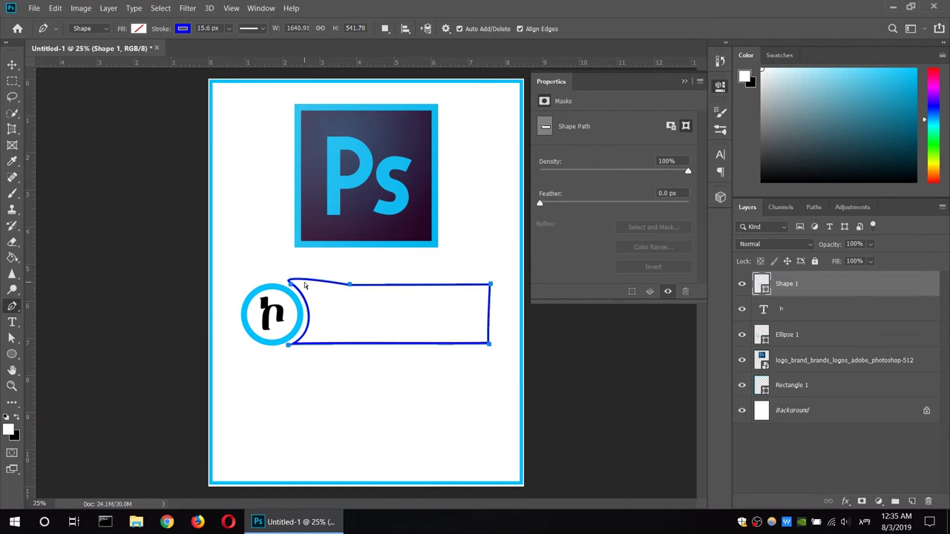
pyautogui.press('Delete')
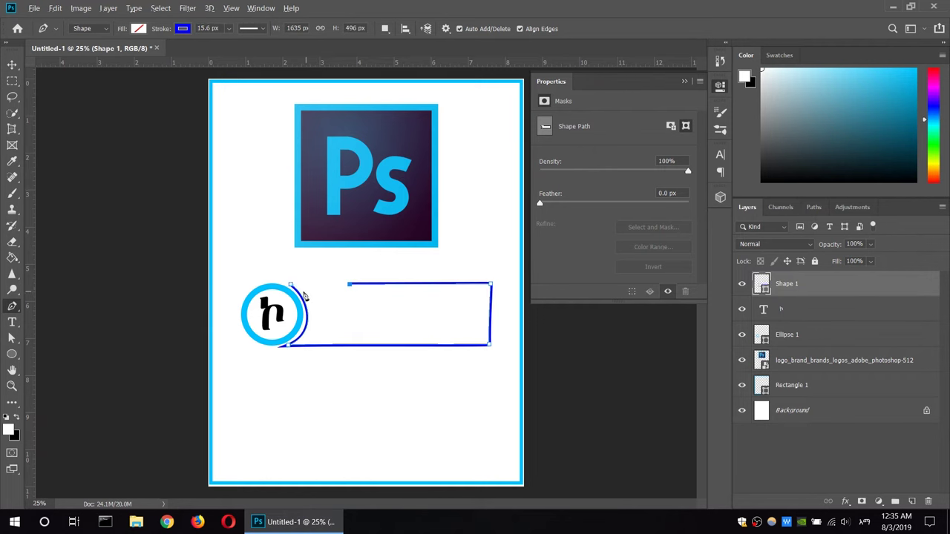
pyautogui.click(290, 285)
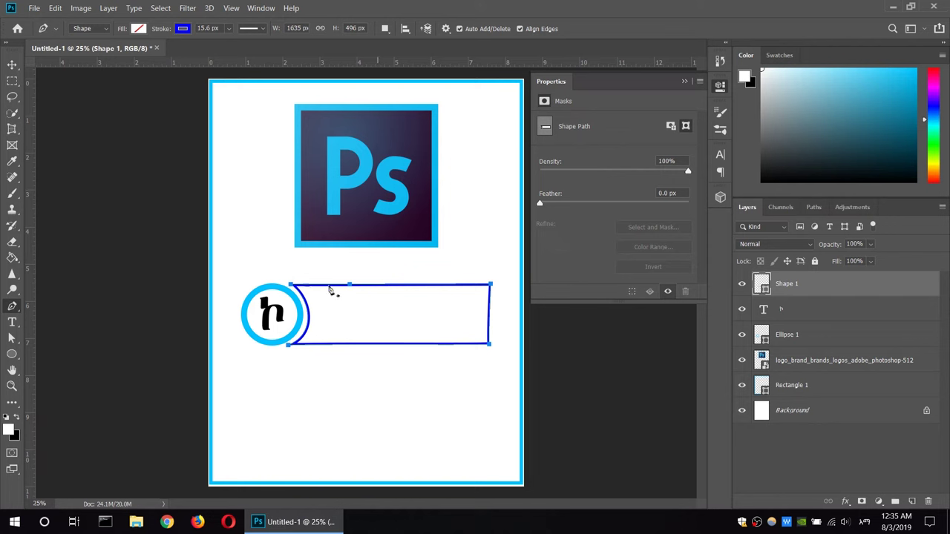
pyautogui.click(138, 28)
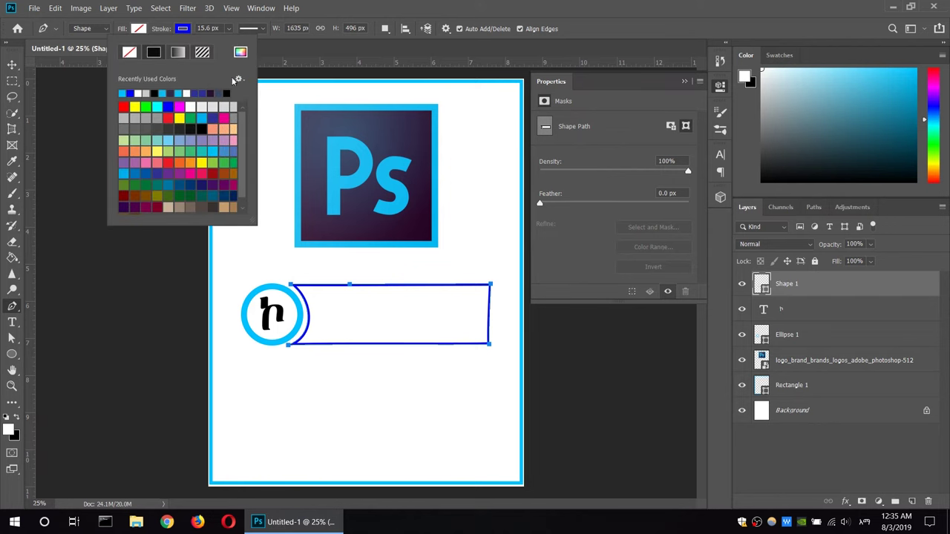
# Recolour the banner outline, turn the path into a selection, and rasterize the shape
pyautogui.click(122, 93)
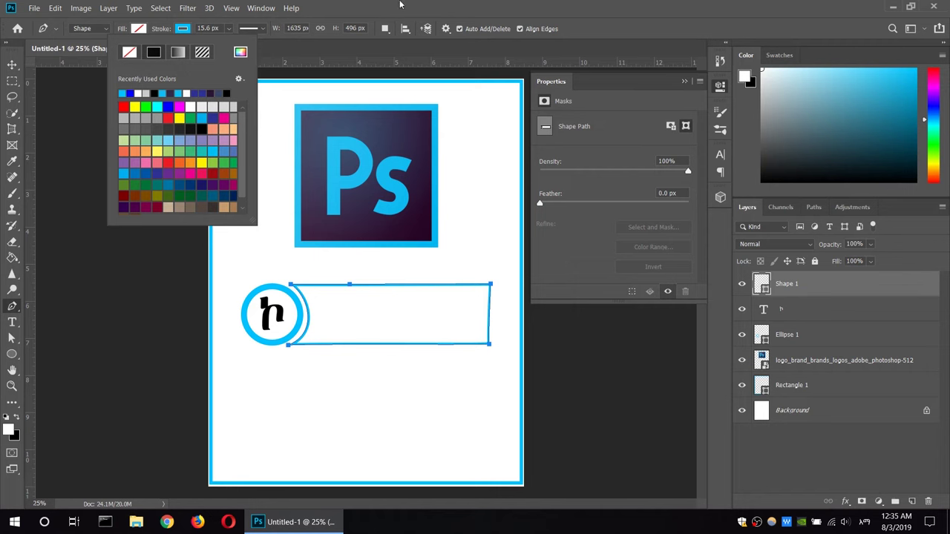
pyautogui.click(400, 5)
pyautogui.rightClick(489, 289)
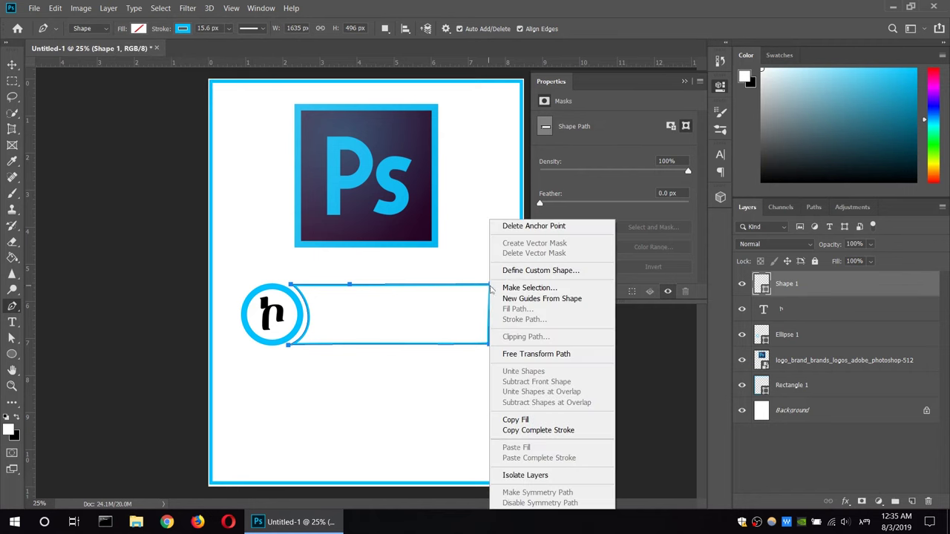
pyautogui.click(528, 287)
pyautogui.click(538, 132)
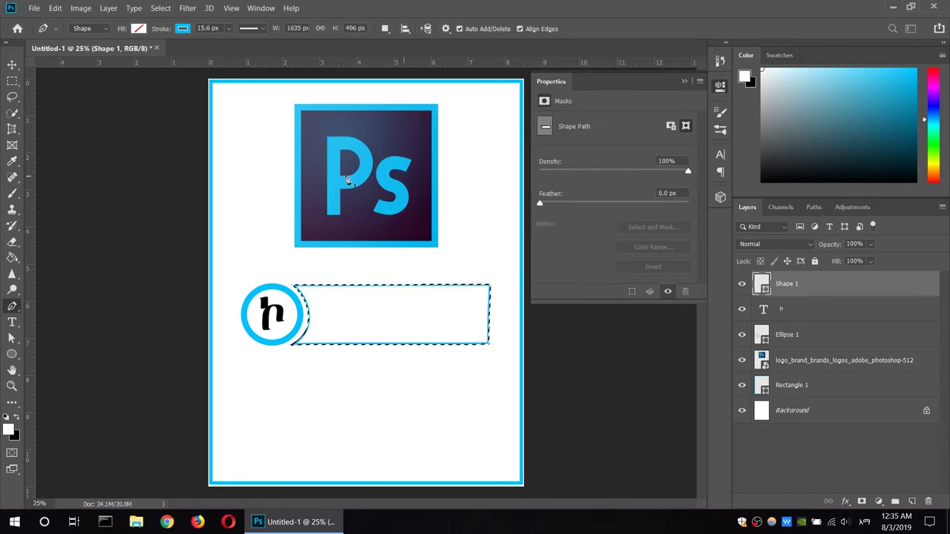
pyautogui.click(12, 258)
pyautogui.rightClick(12, 257)
pyautogui.click(70, 264)
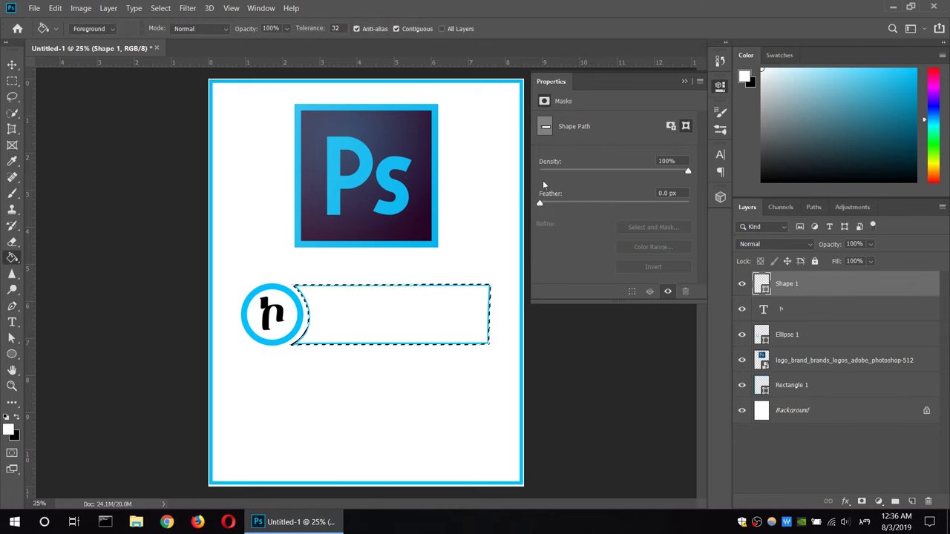
pyautogui.click(346, 310)
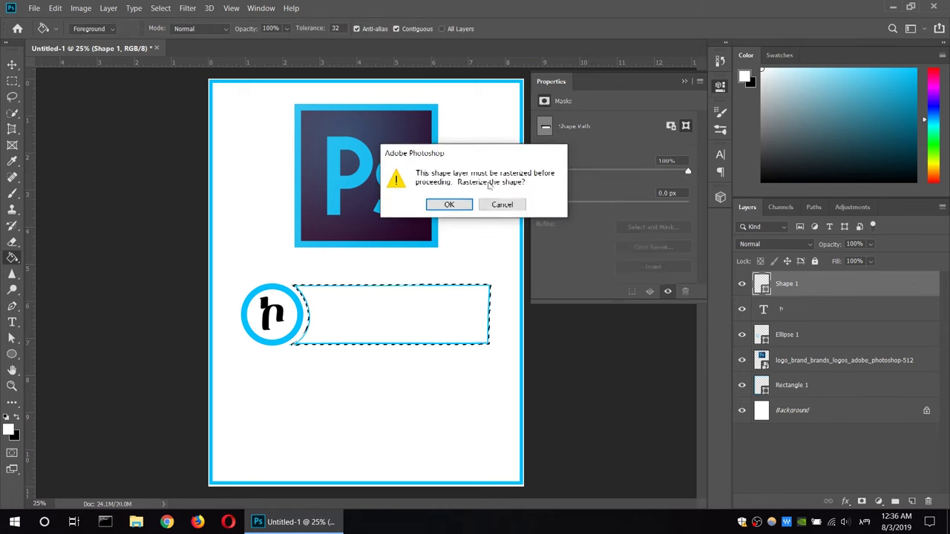
pyautogui.press('Return')
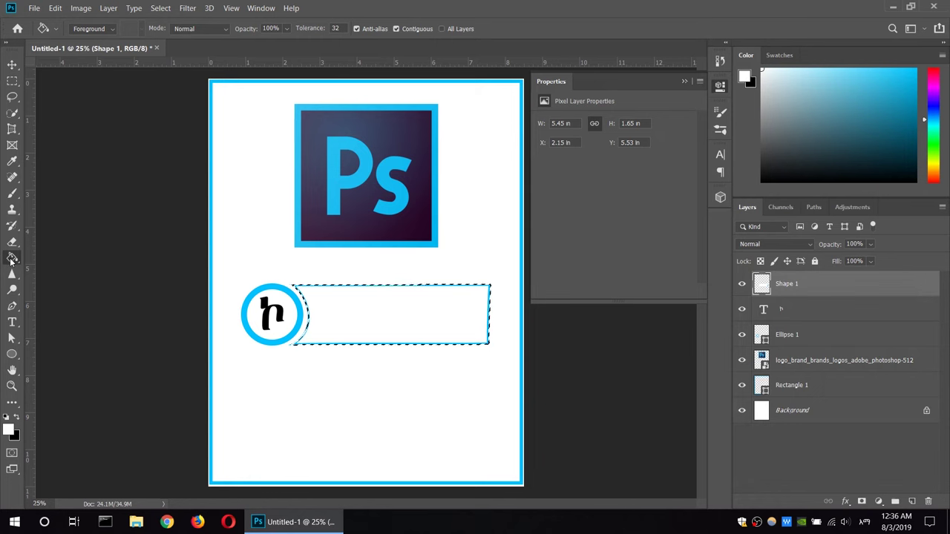
# Fill the banner selection with foreground colour #00c1ff, then deselect
pyautogui.click(744, 76)
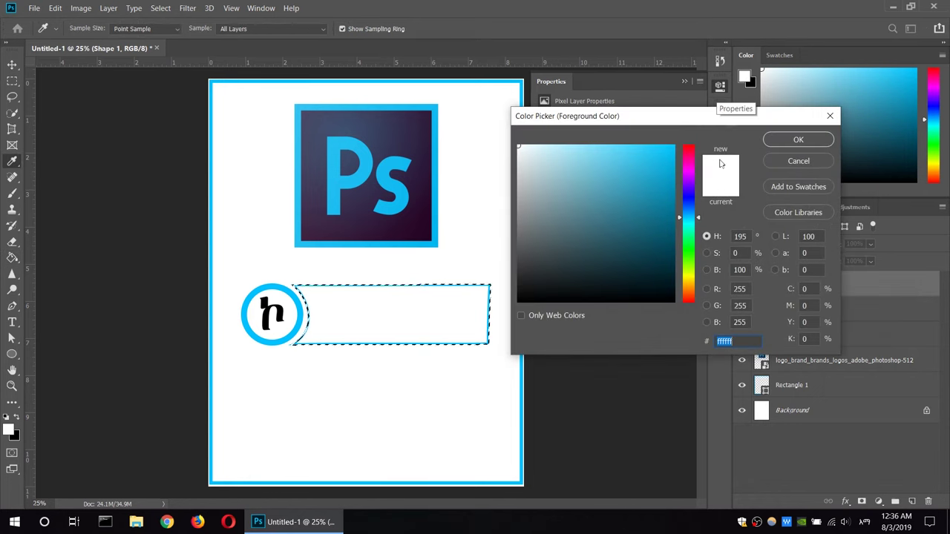
pyautogui.write('00c1ff')
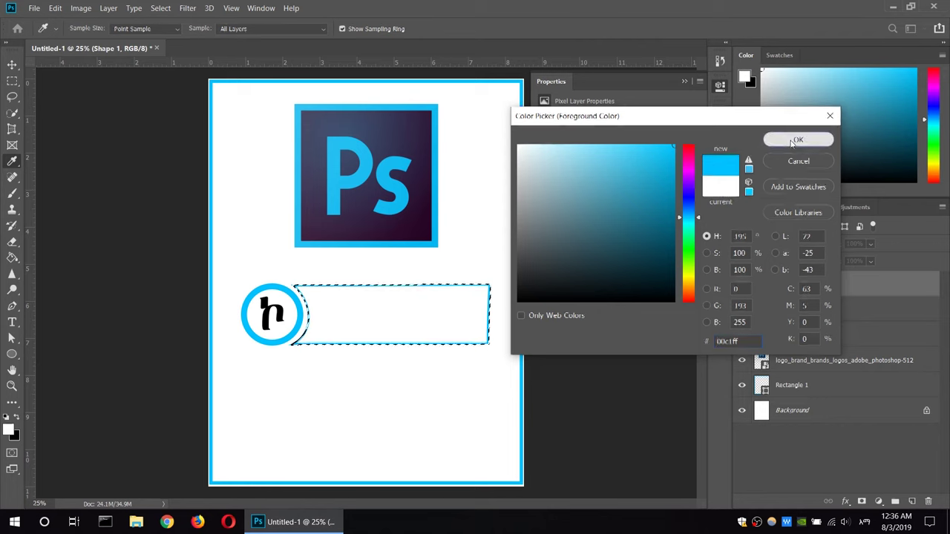
pyautogui.click(792, 141)
pyautogui.hotkey('alt', 'BackSpace')
pyautogui.hotkey('ctrl', 'd')
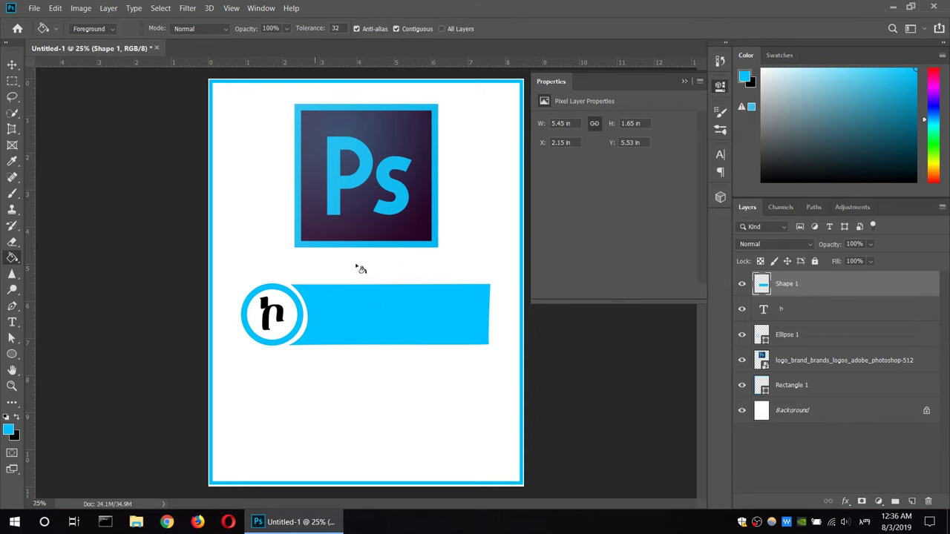
pyautogui.click(12, 322)
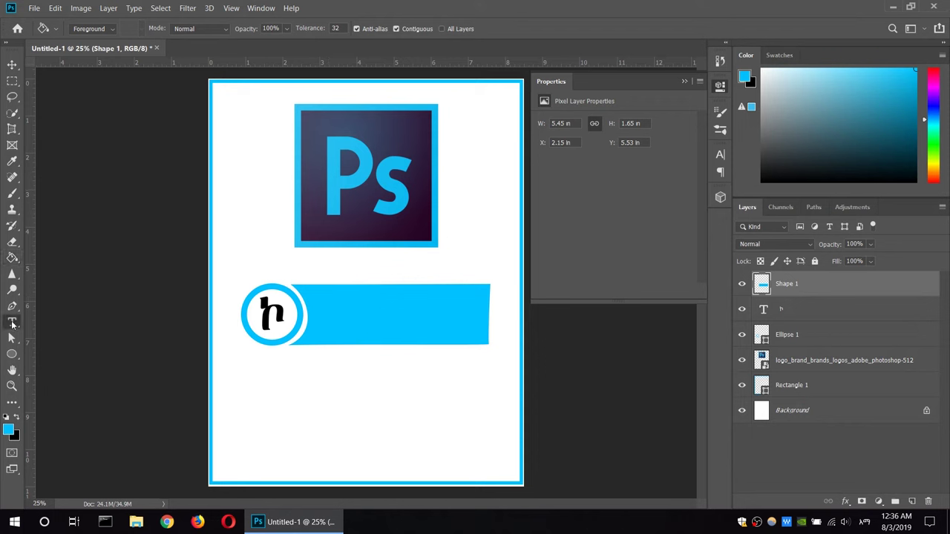
# Set up a text box in the cyan bar with Ethiopic Addis, black (000000), 24 pt
pyautogui.rightClick(12, 321)
pyautogui.click(64, 325)
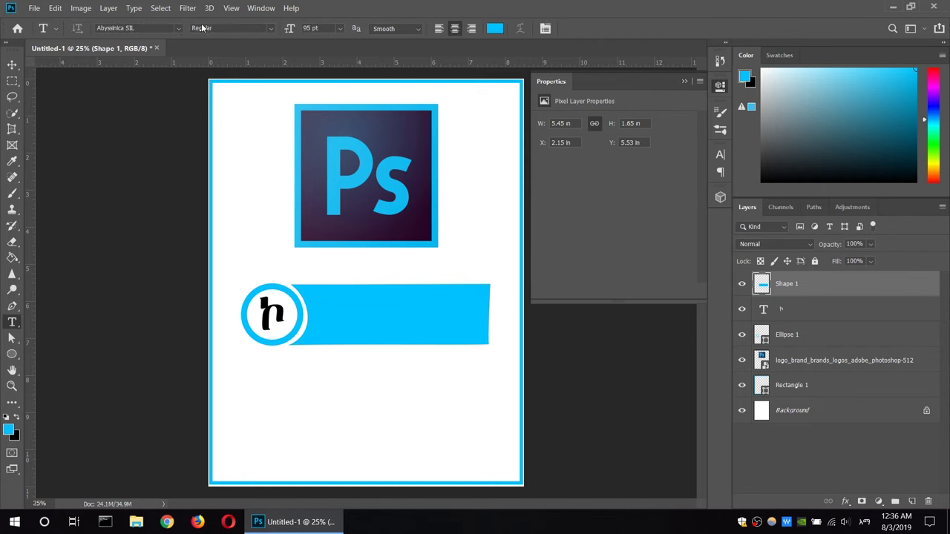
pyautogui.click(178, 29)
pyautogui.click(162, 78)
pyautogui.click(359, 292)
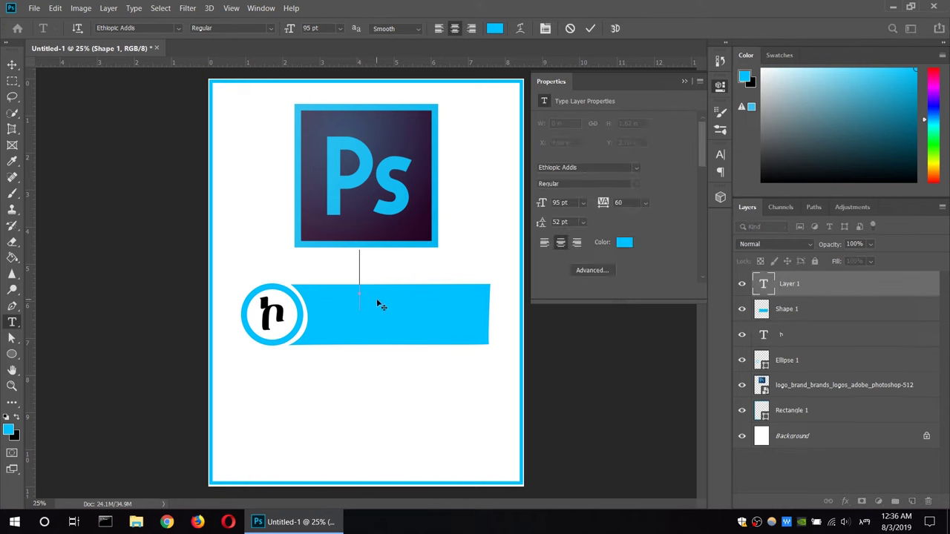
pyautogui.click(340, 30)
pyautogui.click(320, 112)
pyautogui.click(624, 242)
pyautogui.write('000000')
pyautogui.press('Return')
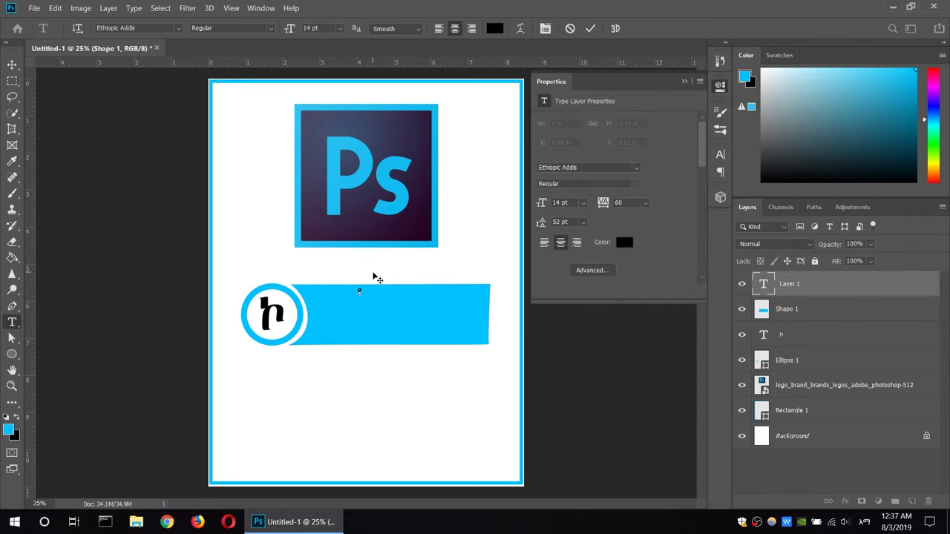
pyautogui.click(340, 28)
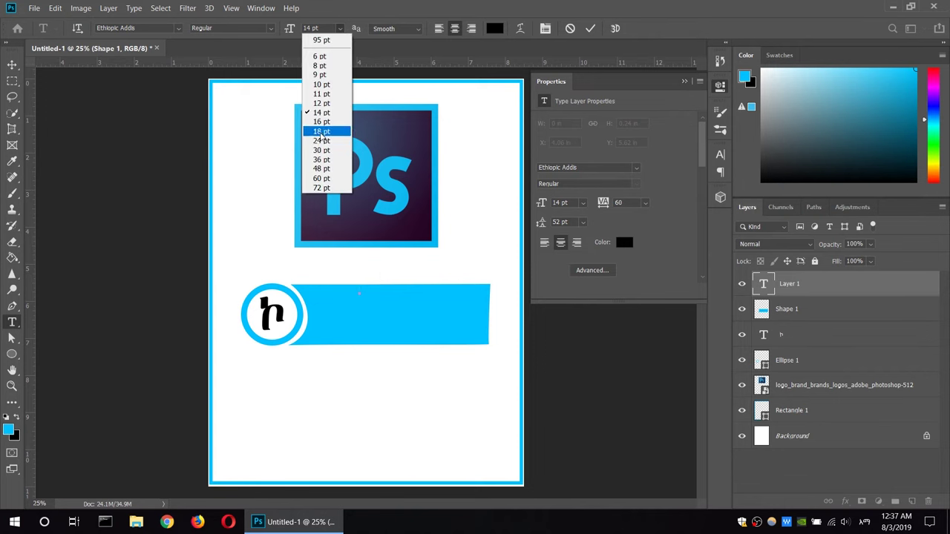
pyautogui.click(326, 141)
# Type the three-line Amharic title about Photoshop lessons and select all of it
pyautogui.write('የፎቶ ስ')
pyautogui.press('BackSpace')
pyautogui.press('BackSpace')
pyautogui.press('BackSpace')
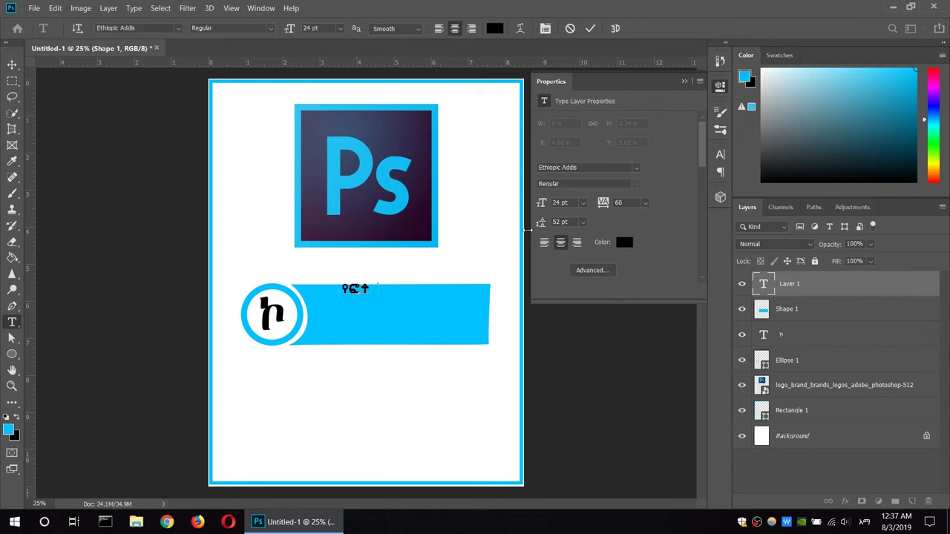
pyautogui.write('ሸ')
pyautogui.write('ፕ ትምህርት')
pyautogui.write('እ')
pyautogui.press('BackSpace')
pyautogui.write('ኢት')
pyautogui.write('ዮጵያ')
pyautogui.press('BackSpace')
pyautogui.write('ጵ')
pyautogui.write(' ካመ')
pyautogui.write('ፒውተር')
pyautogui.write('ኮ')
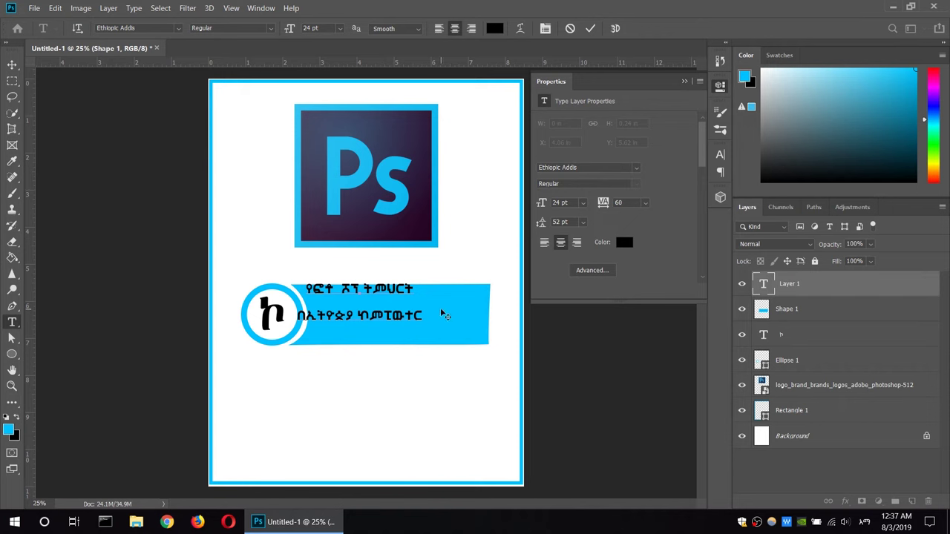
pyautogui.write(' አ')
pyautogui.write('ሳይንስ')
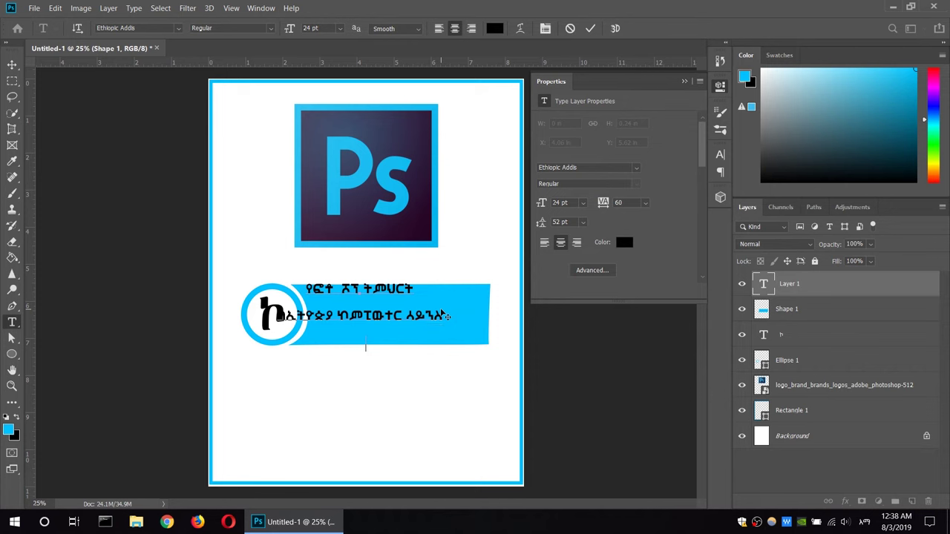
pyautogui.write('ለብ')
pyautogui.hotkey('shift', 'Up')
pyautogui.hotkey('shift', 'Up')
pyautogui.hotkey('shift', 'Up')
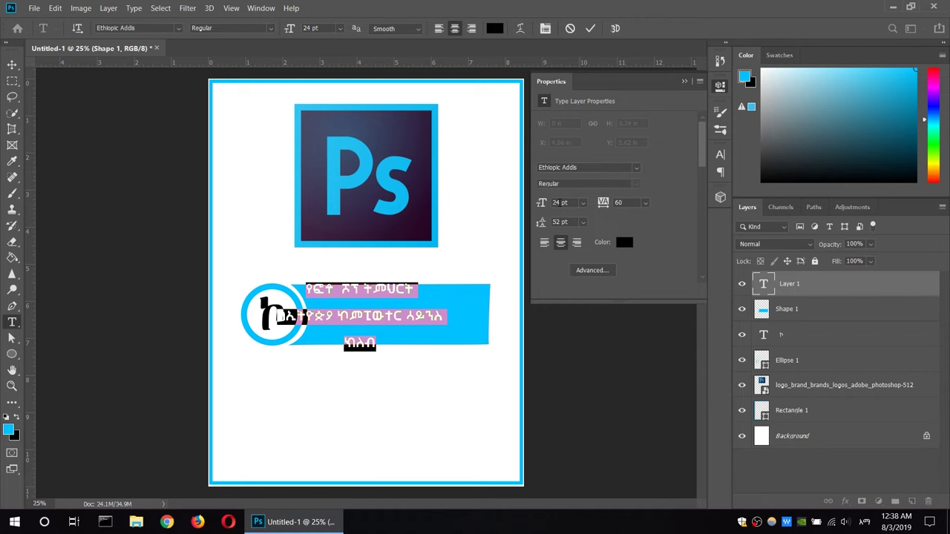
# Set the title's leading to 30 pt in Properties and commit the text
pyautogui.click(718, 85)
pyautogui.click(718, 86)
pyautogui.click(561, 221)
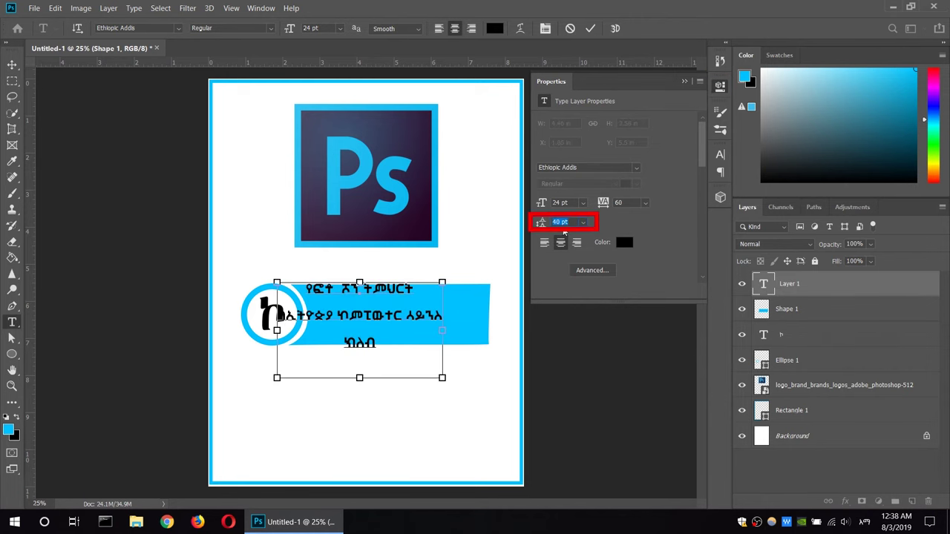
pyautogui.write('25')
pyautogui.press('Return')
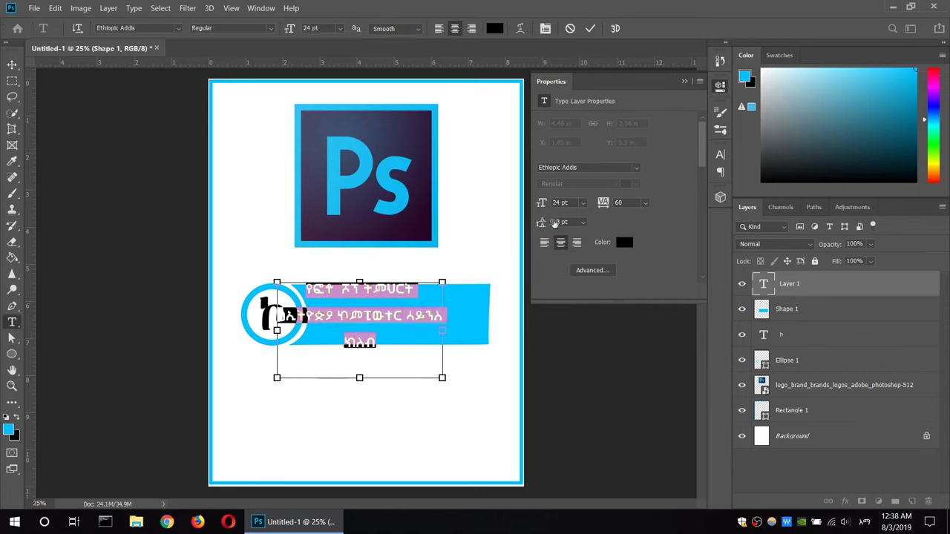
pyautogui.moveTo(555, 223); pyautogui.dragTo(573, 221)
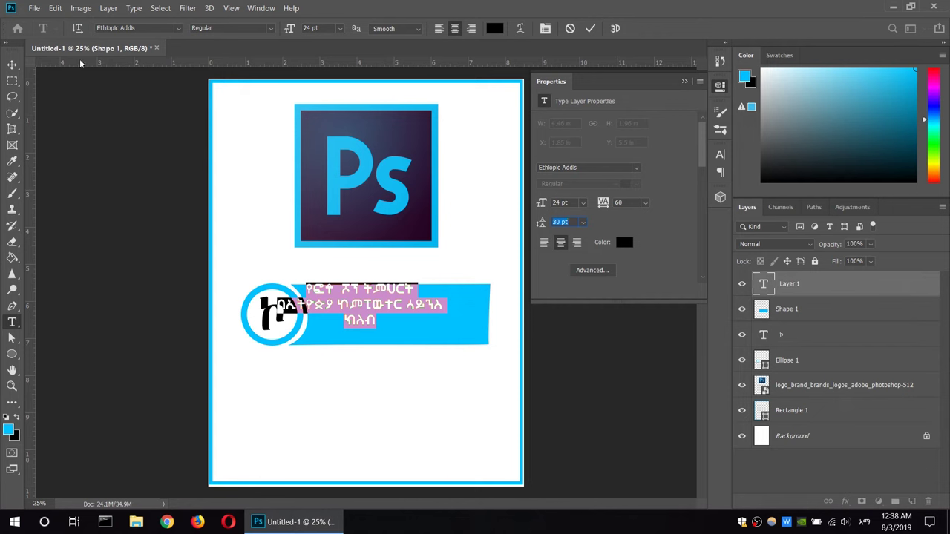
pyautogui.click(12, 64)
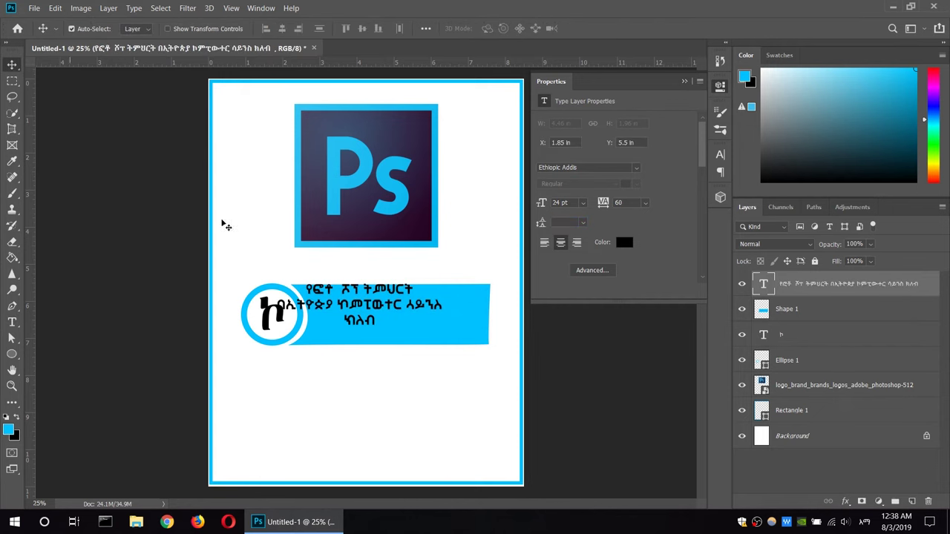
# Move the title block right inside the cyan bar, clear of the circle
pyautogui.moveTo(374, 300); pyautogui.dragTo(413, 311)
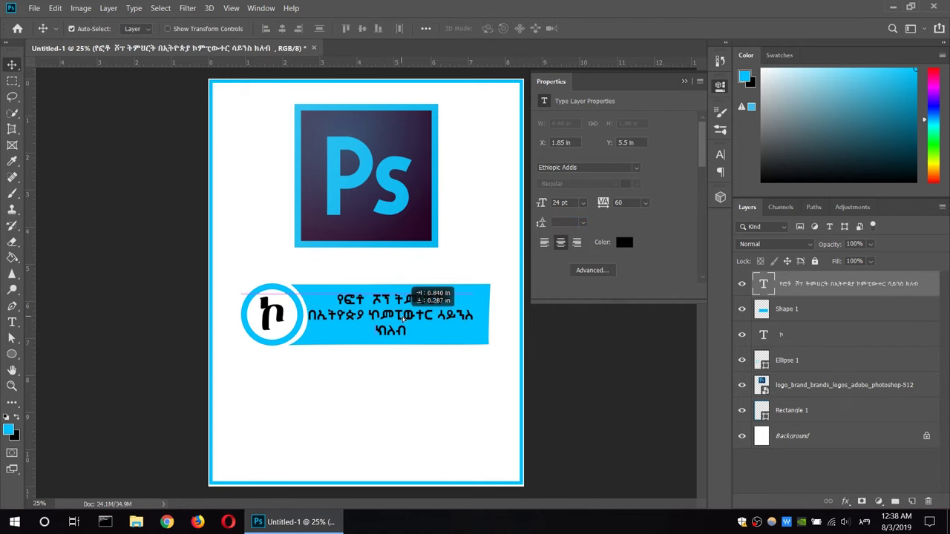
pyautogui.doubleClick(393, 315)
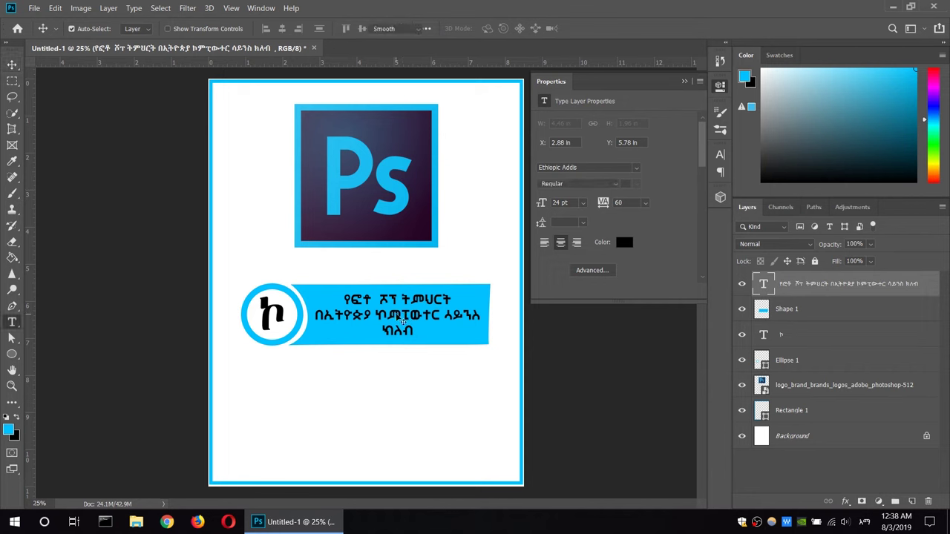
pyautogui.tripleClick(397, 299)
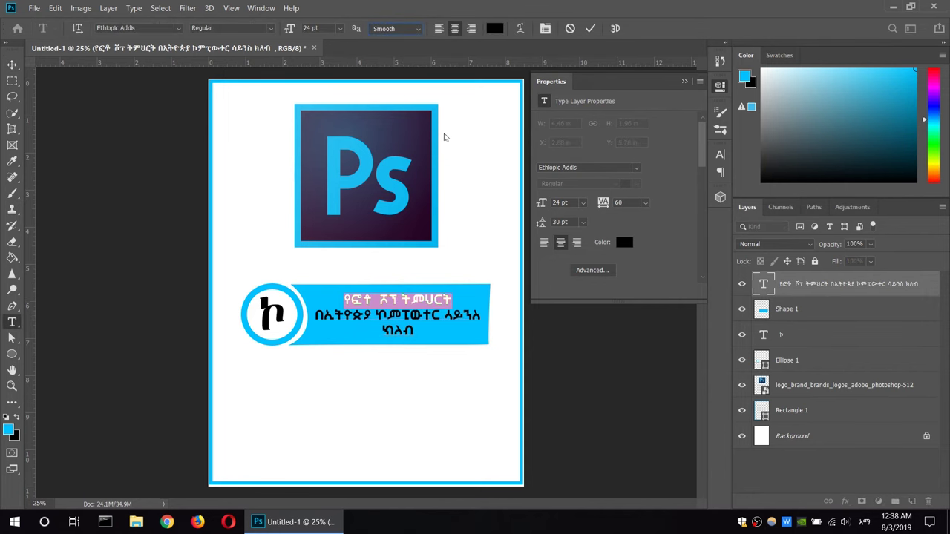
pyautogui.click(403, 349)
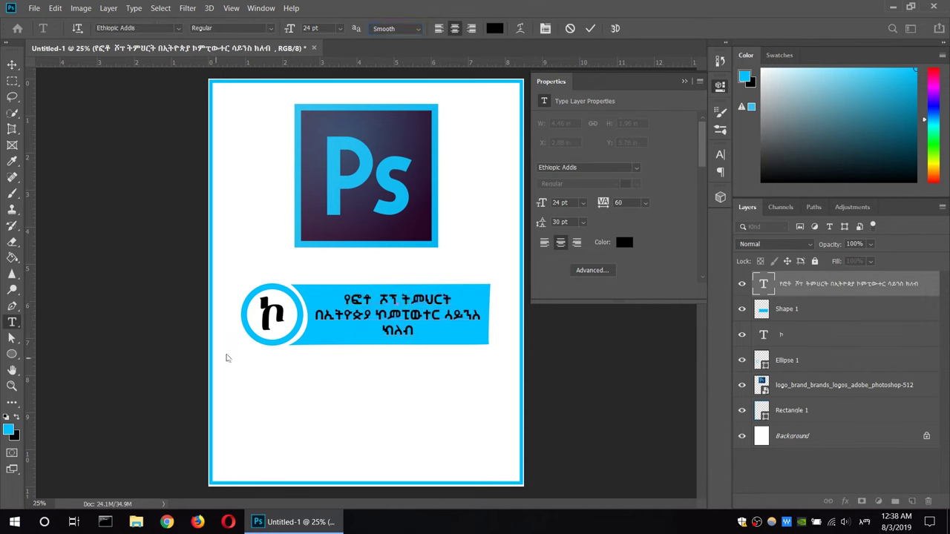
pyautogui.click(12, 354)
# Draw a long light-blue bar below the banner, undoing a trial cyan paint-bucket fill
pyautogui.moveTo(245, 361); pyautogui.dragTo(495, 394)
pyautogui.press('g')
pyautogui.click(339, 364)
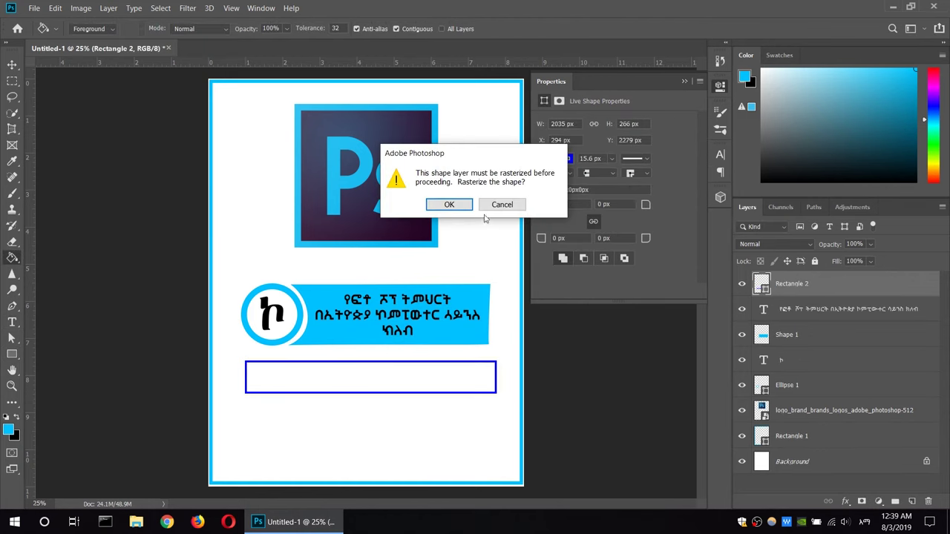
pyautogui.press('Return')
pyautogui.click(312, 376)
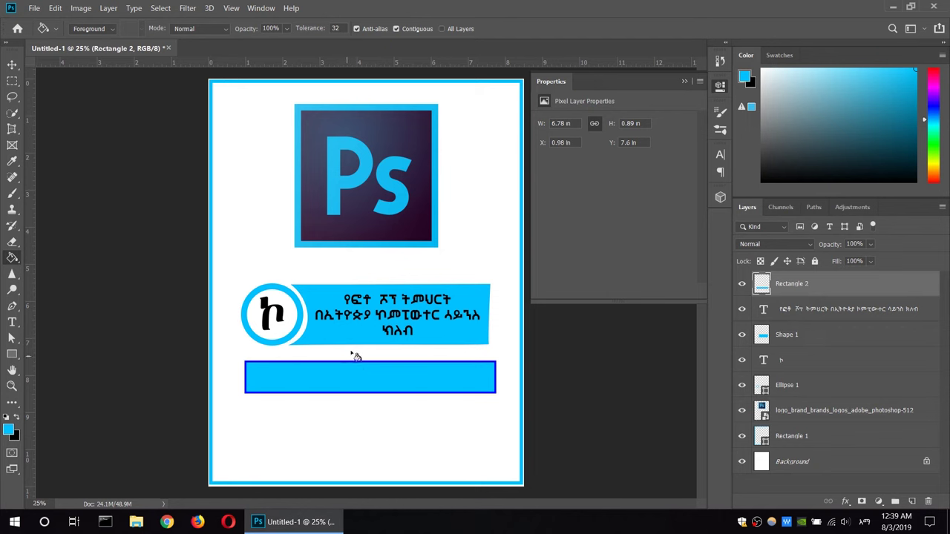
pyautogui.hotkey('ctrl', 'z')
pyautogui.hotkey('ctrl', 'z')
pyautogui.click(565, 158)
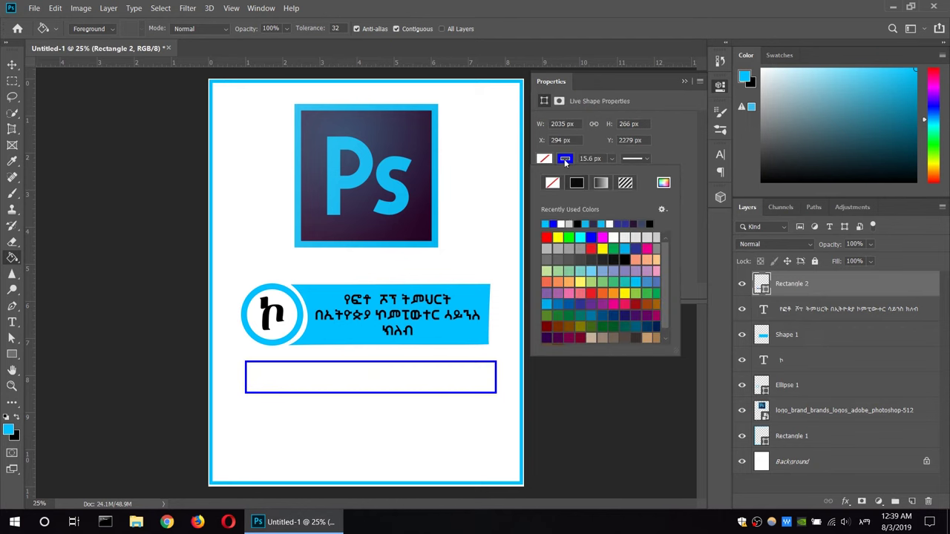
pyautogui.hotkey('ctrl', 'z')
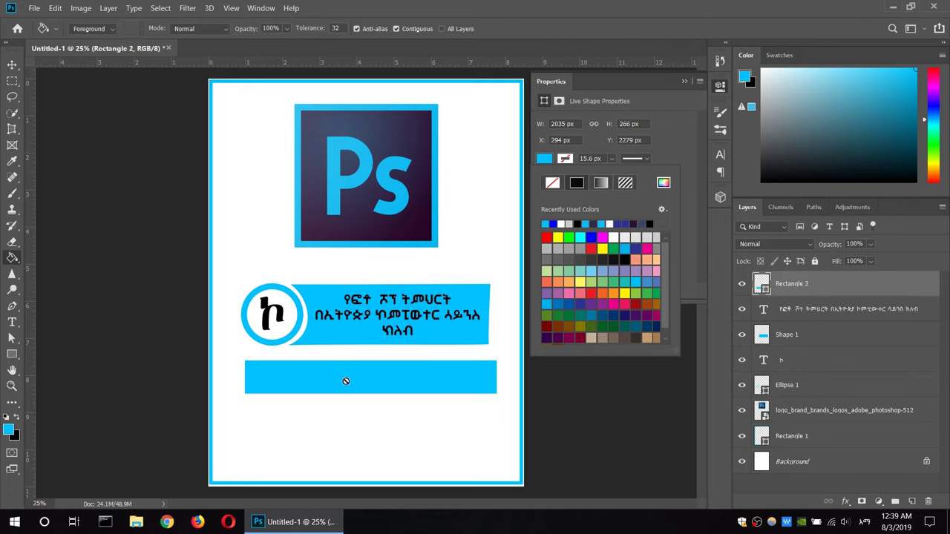
pyautogui.press('Escape')
# Add a 48 pt 'ክፍል 1' label on the bar
pyautogui.press('t')
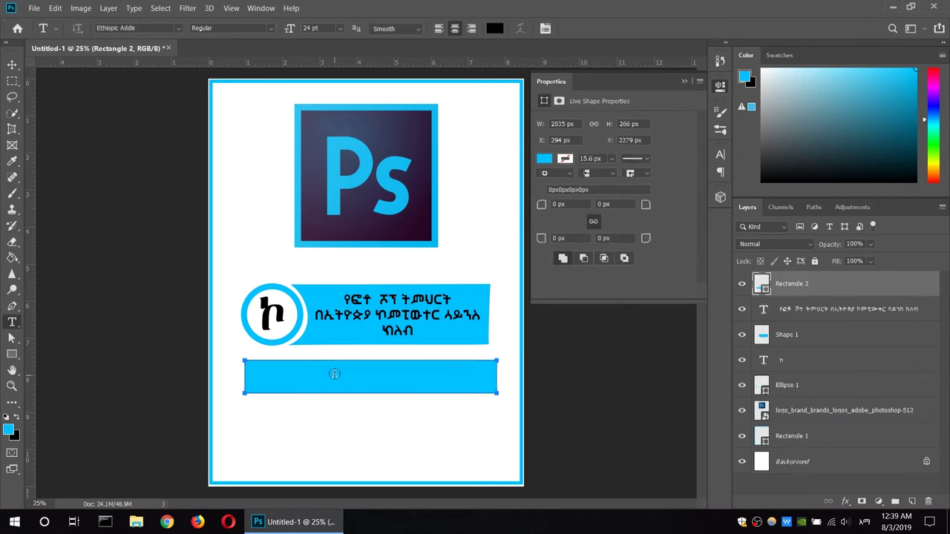
pyautogui.click(368, 374)
pyautogui.write('ካፍ')
pyautogui.write('1')
pyautogui.moveTo(393, 365); pyautogui.dragTo(340, 363)
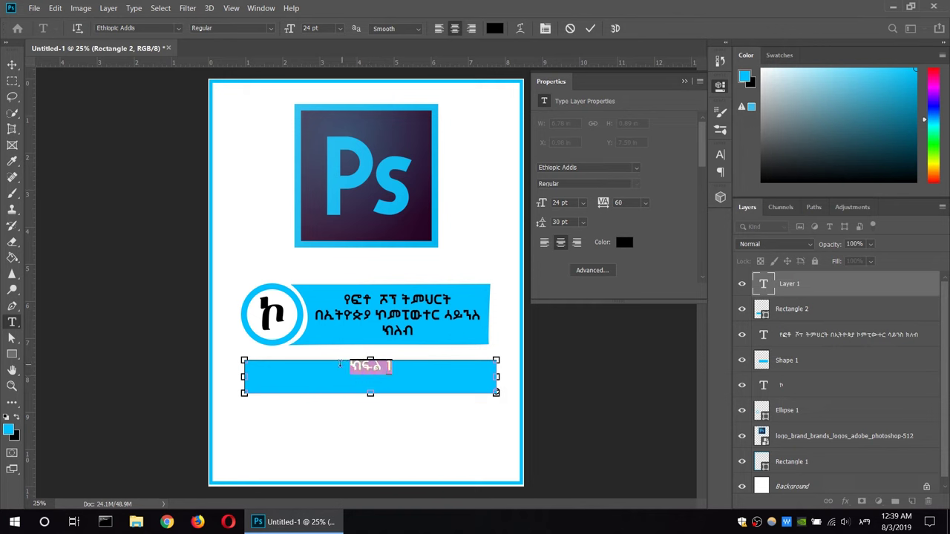
pyautogui.click(340, 28)
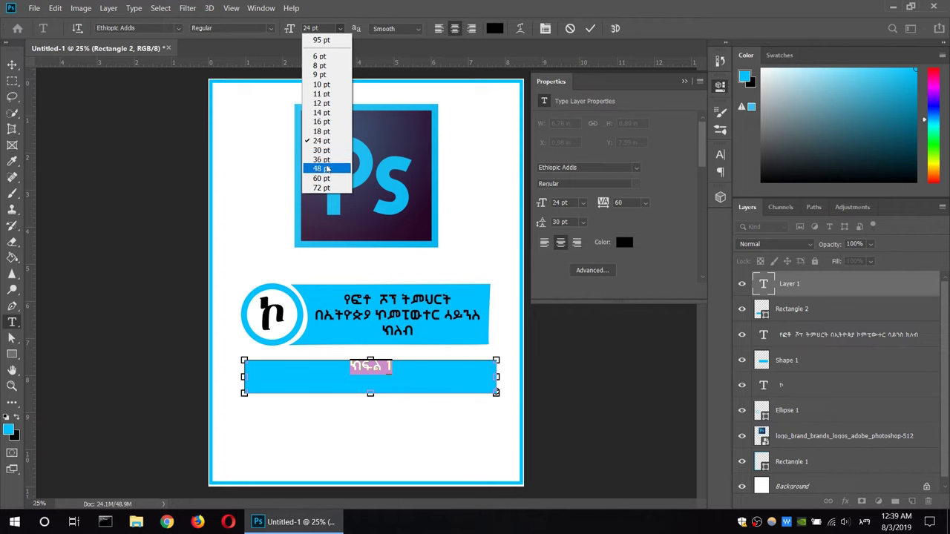
pyautogui.click(329, 170)
pyautogui.click(12, 63)
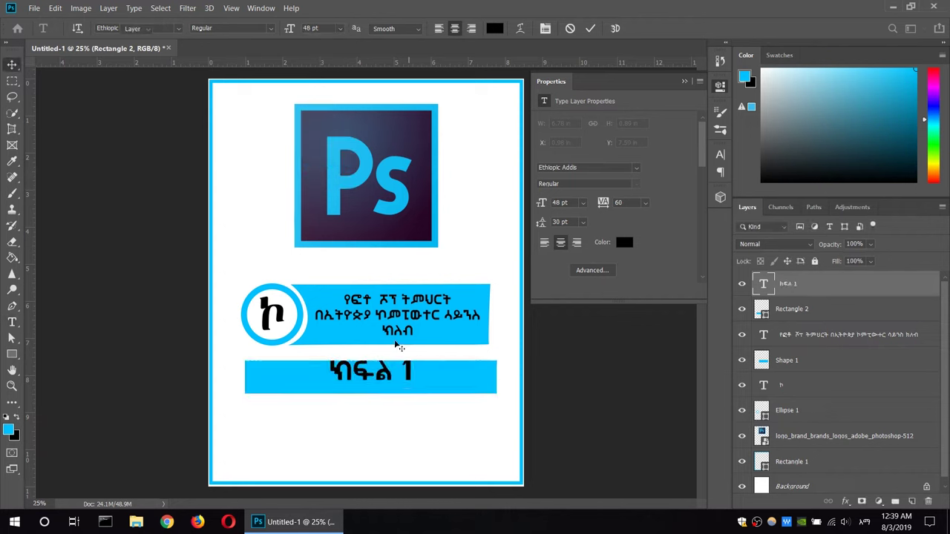
# Nudge the ክፍል 1 label down and start a new text layer below the bar
pyautogui.moveTo(410, 382); pyautogui.dragTo(411, 386)
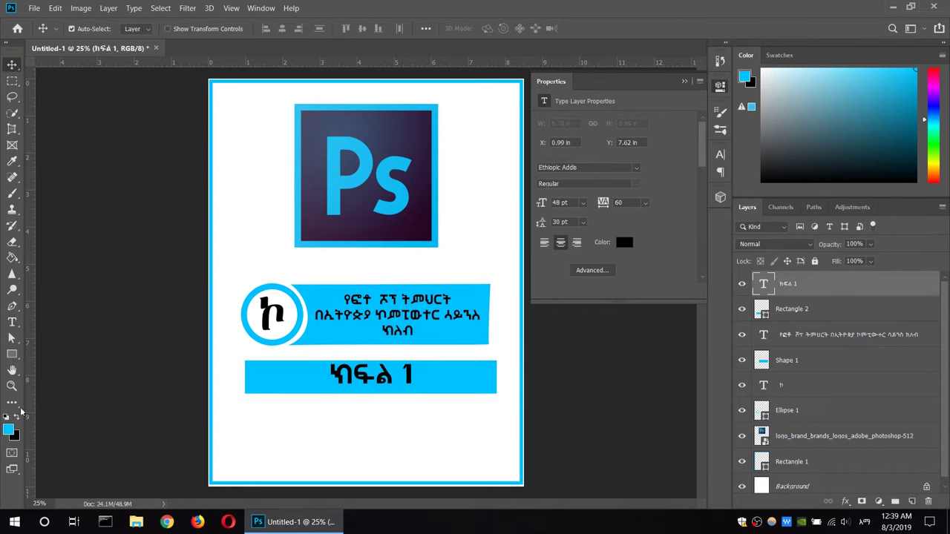
pyautogui.click(12, 322)
pyautogui.click(303, 414)
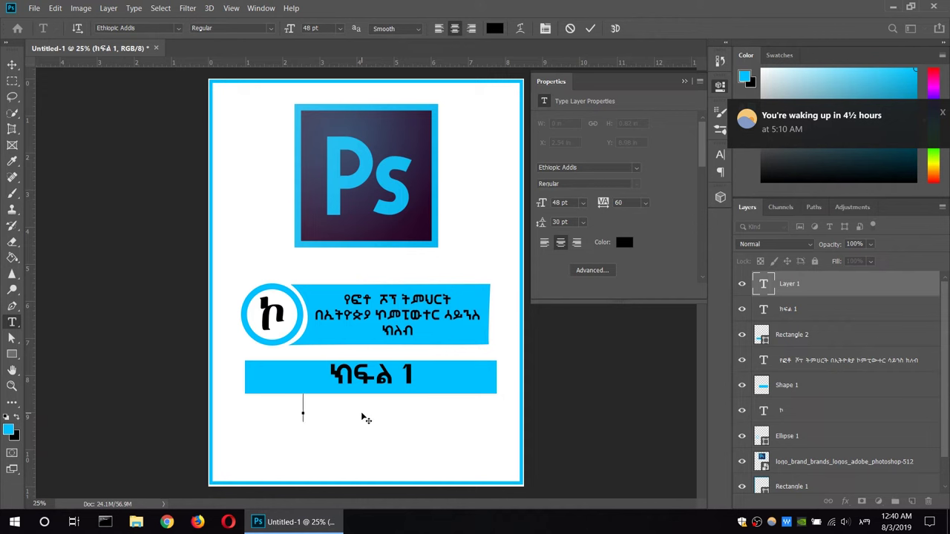
# Type the multi-line Amharic note ending in 2019 ዓም, correcting typos along the way
pyautogui.write('የቅ')
pyautogui.write('ቀምማርሪውዎች')
pyautogui.press('BackSpace')
pyautogui.write('ሽ')
pyautogui.press('BackSpace')
pyautogui.write('ቱ ትምህርት')
pyautogui.press('Return')
pyautogui.write('ሽ')
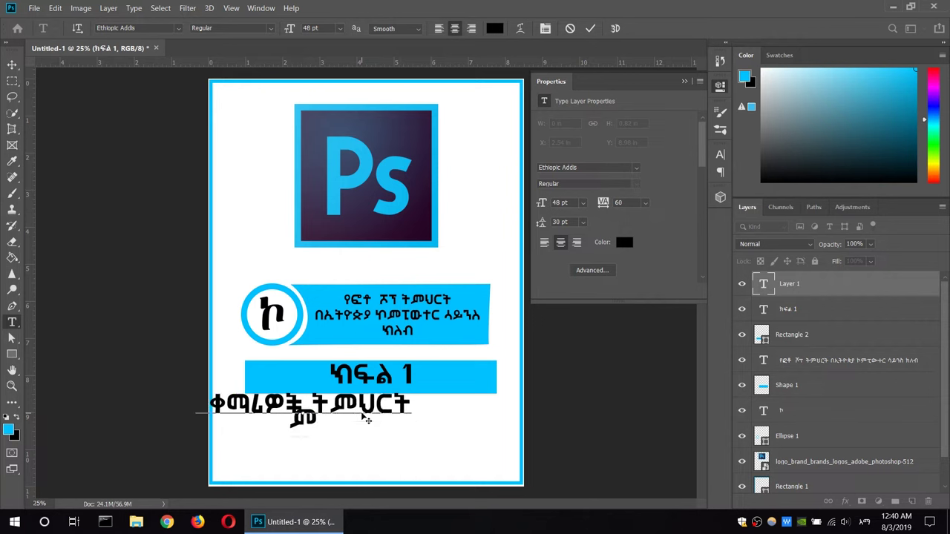
pyautogui.write('ስክር')
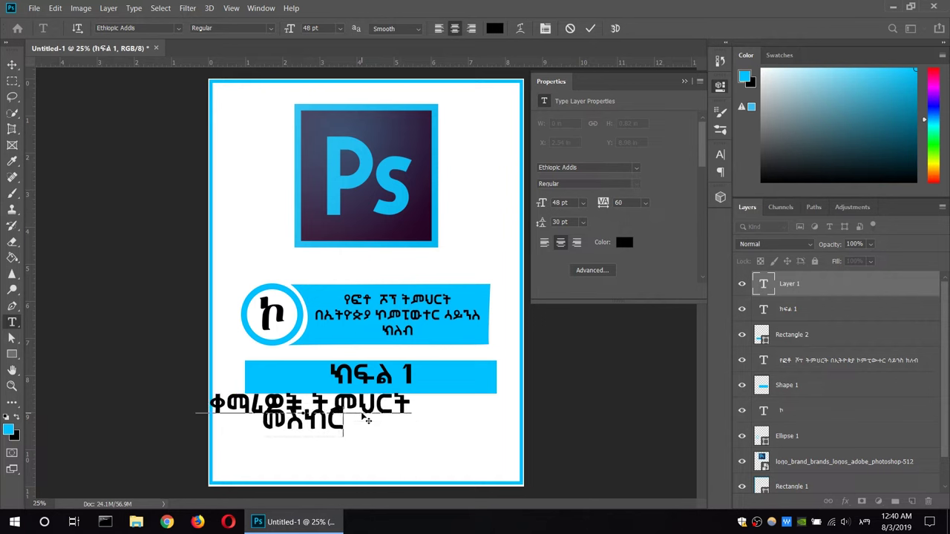
pyautogui.write('ፍም')
pyautogui.press('BackSpace')
pyautogui.write('ም')
pyautogui.press('BackSpace')
pyautogui.write('ር')
pyautogui.press('BackSpace')
pyautogui.write('ረም 1ኛ 2019')
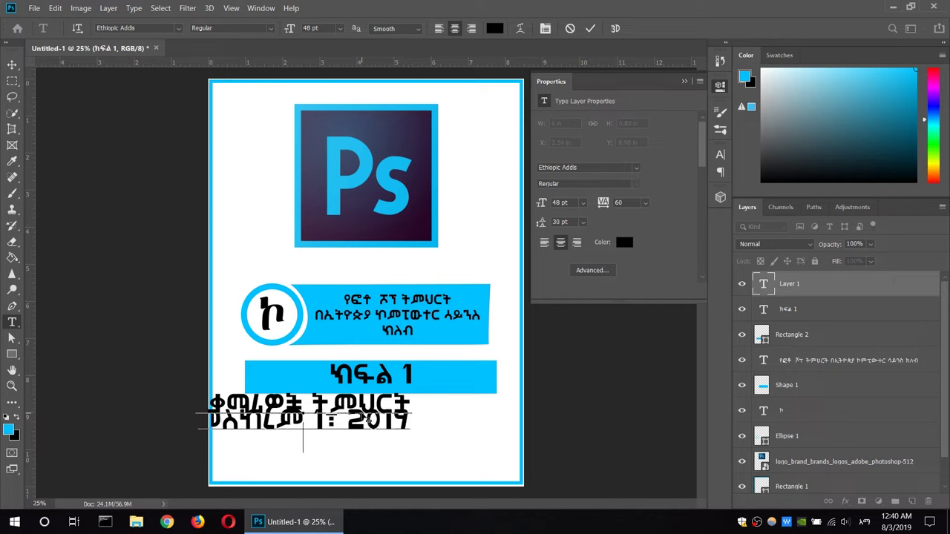
pyautogui.write('ዓም')
pyautogui.press('BackSpace')
pyautogui.press('BackSpace')
pyautogui.write('ዓም')
pyautogui.write('።')
pyautogui.write('ቀቀ')
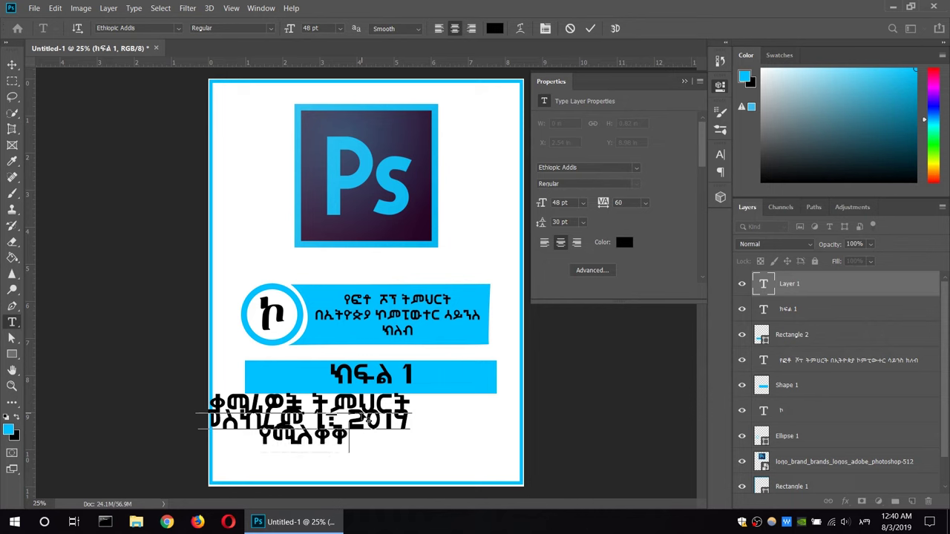
# Set the whole note in Ethiopic Dire Dawa at 60 pt and commit it
pyautogui.hotkey('ctrl', 'a')
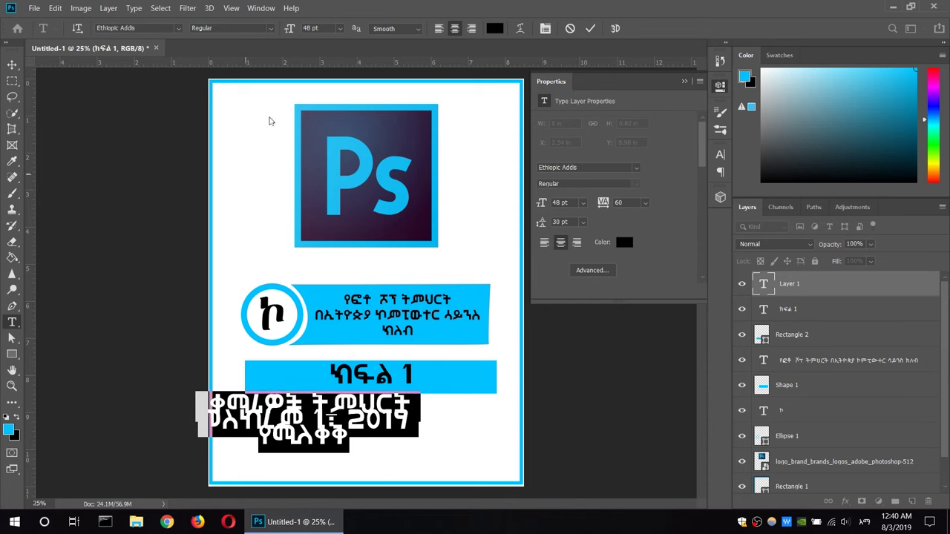
pyautogui.click(178, 28)
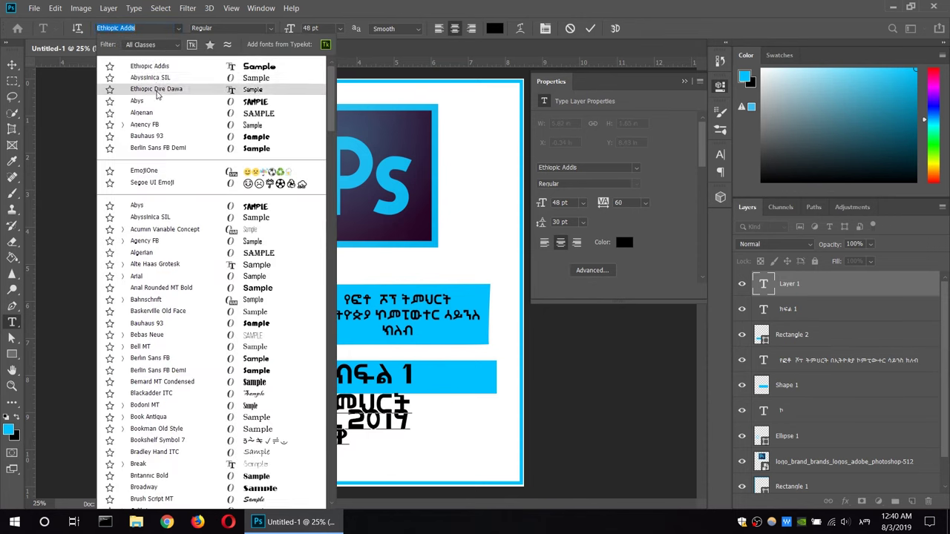
pyautogui.click(141, 87)
pyautogui.press('Up')
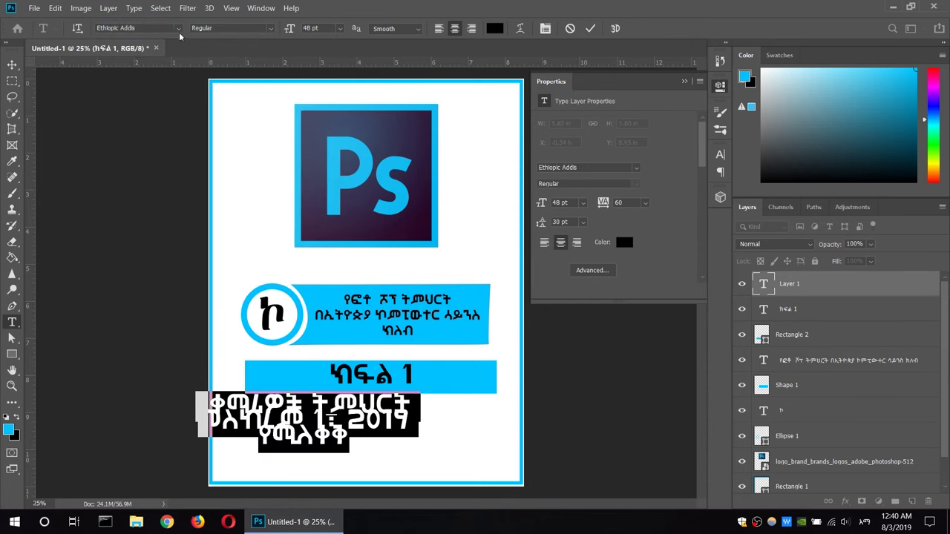
pyautogui.click(178, 29)
pyautogui.click(141, 87)
pyautogui.click(340, 28)
pyautogui.click(340, 28)
pyautogui.click(340, 28)
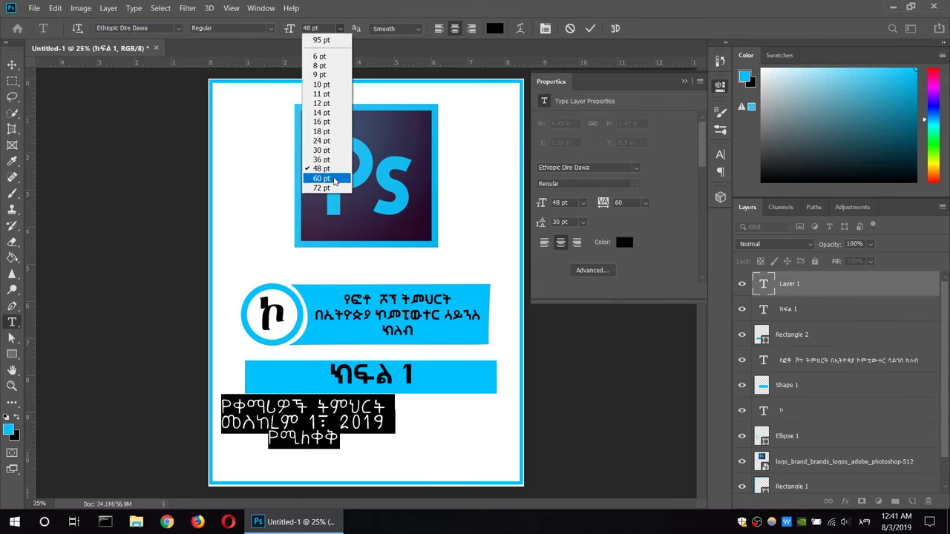
pyautogui.click(320, 178)
pyautogui.click(12, 65)
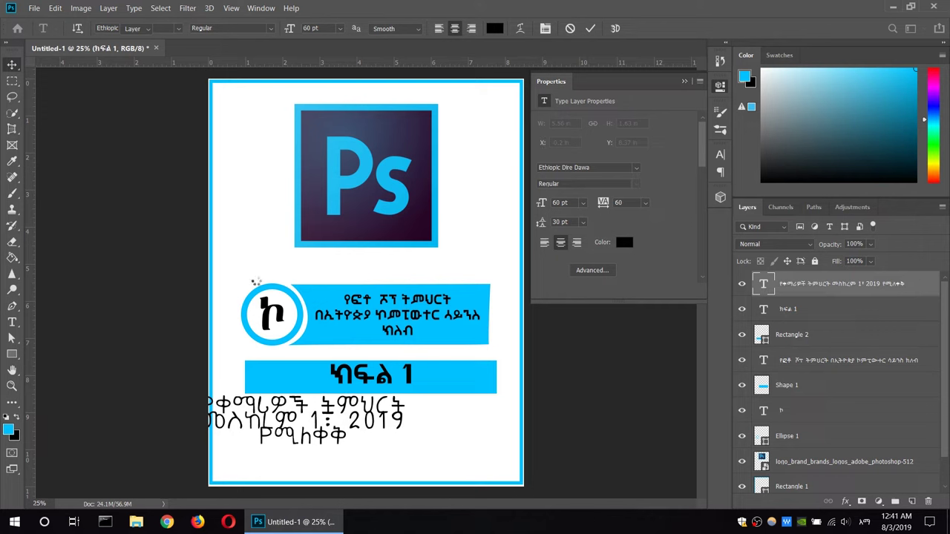
pyautogui.click(12, 65)
# Centre the note under the bar and re-centre the ክፍል 1 label
pyautogui.moveTo(367, 425); pyautogui.dragTo(418, 431)
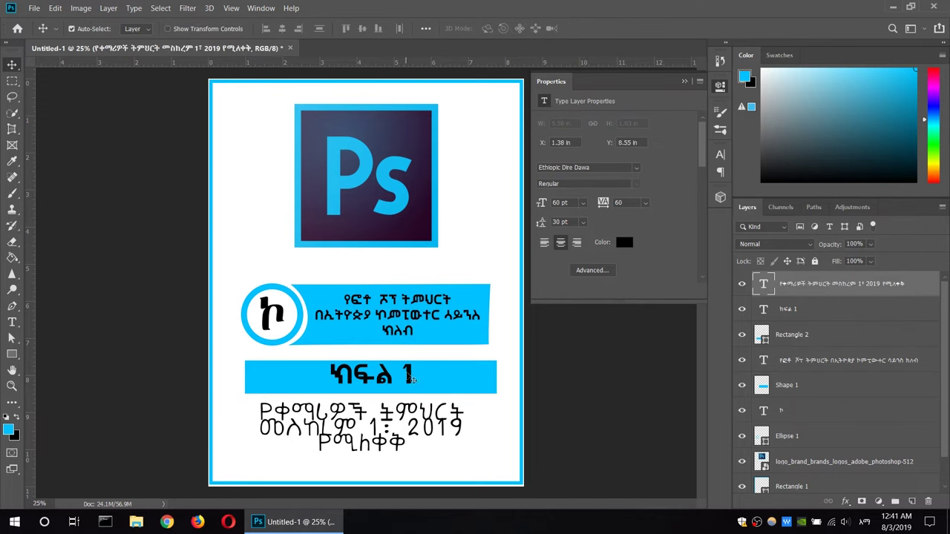
pyautogui.moveTo(412, 380); pyautogui.dragTo(413, 382)
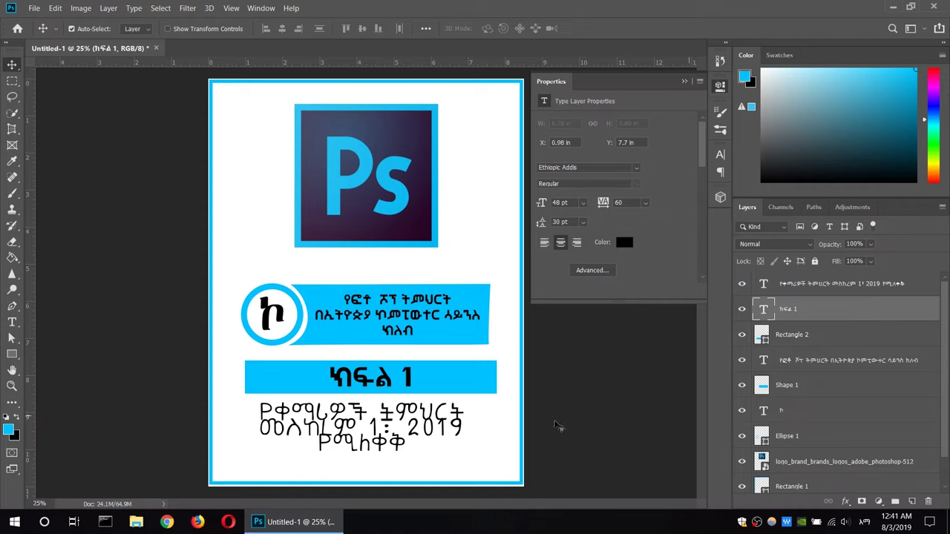
pyautogui.scroll(-1, 785, 443)
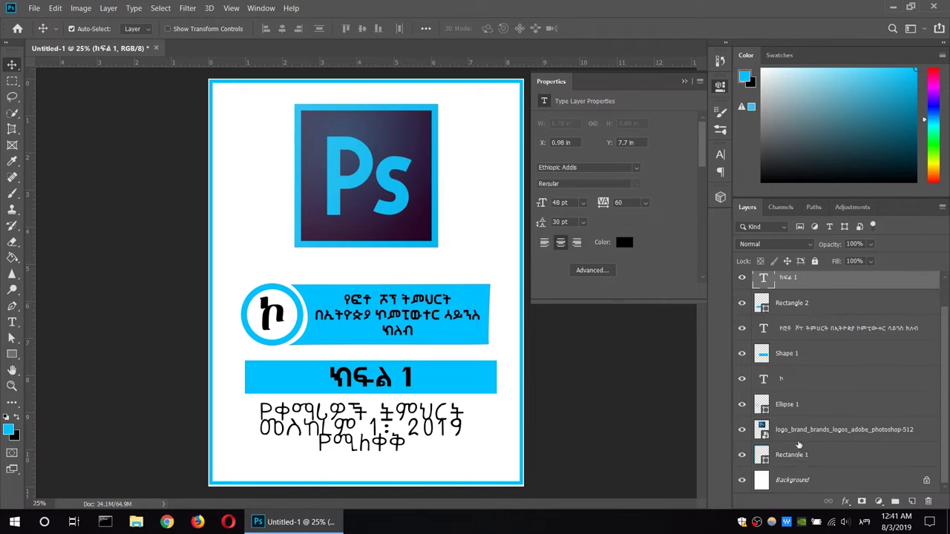
# Add drop shadows to the Ps logo and the Ellipse 1 circle
pyautogui.click(913, 437)
pyautogui.doubleClick(929, 436)
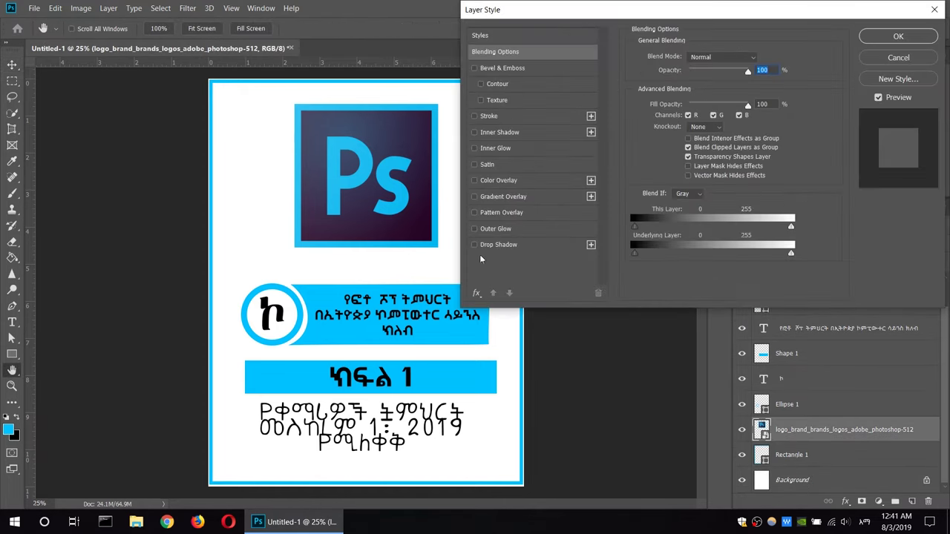
pyautogui.click(474, 245)
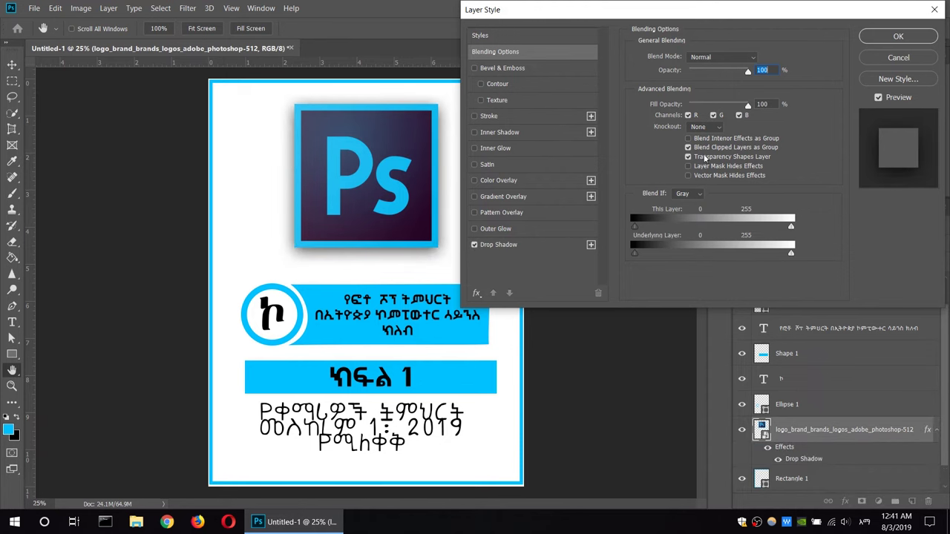
pyautogui.click(691, 140)
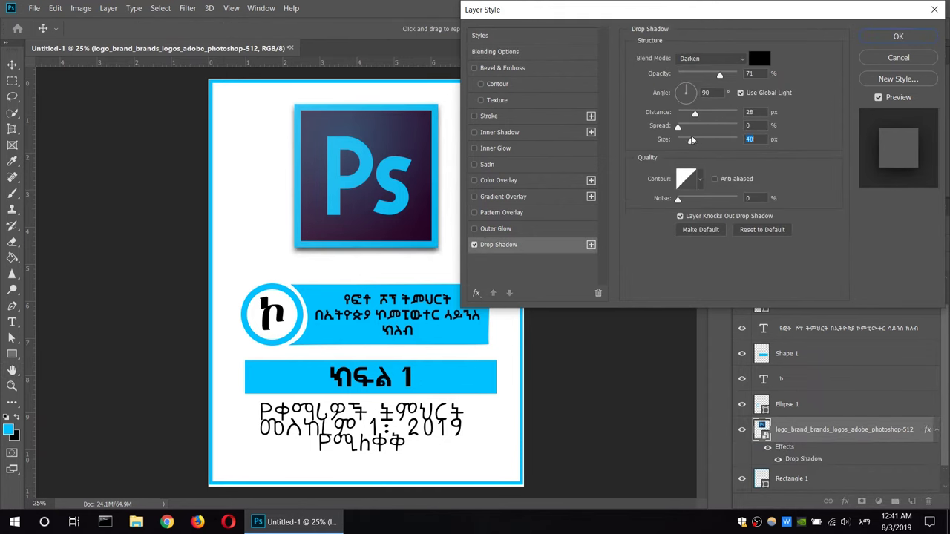
pyautogui.click(898, 37)
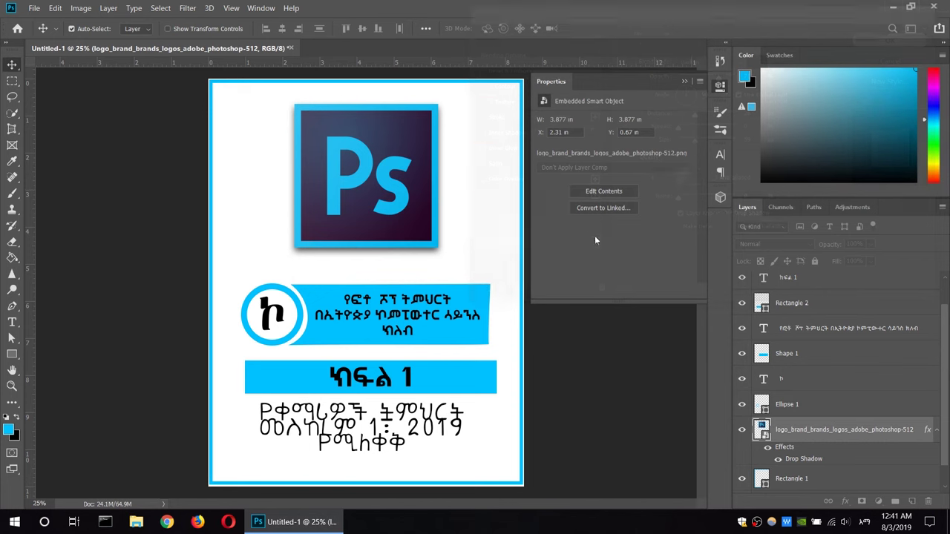
pyautogui.click(302, 311)
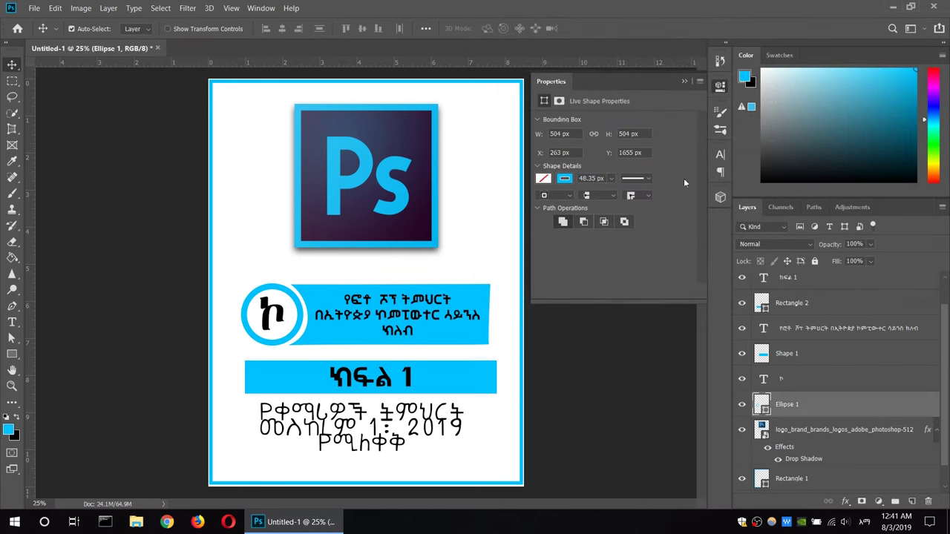
pyautogui.doubleClick(922, 405)
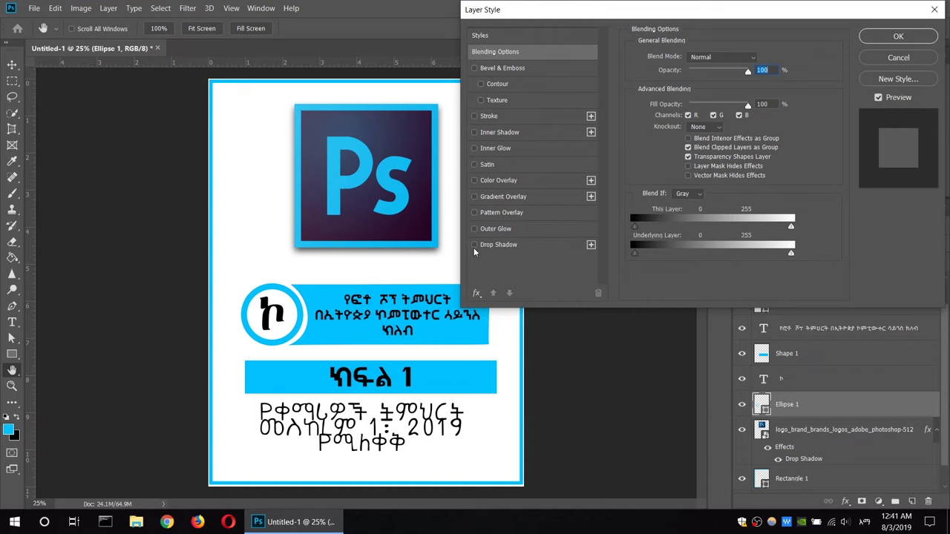
pyautogui.click(474, 245)
pyautogui.click(878, 41)
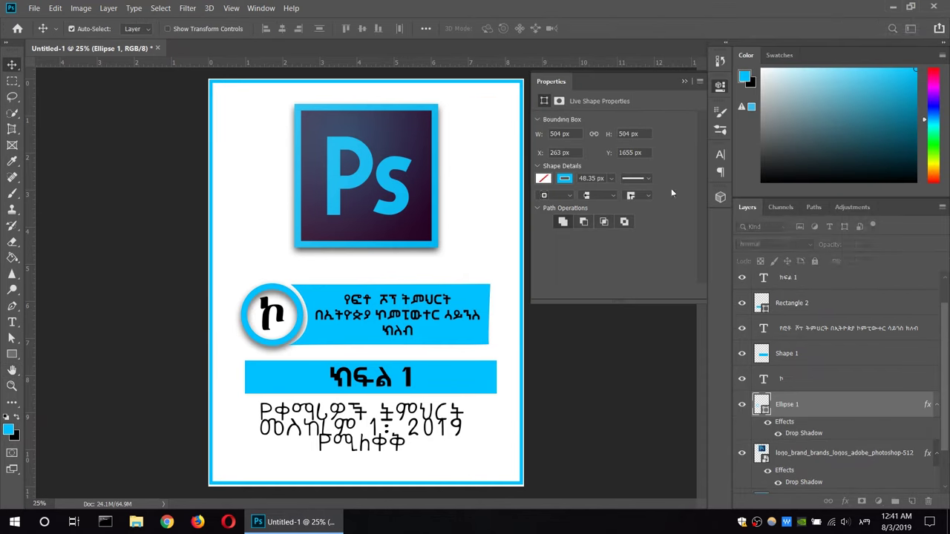
# Add a drop shadow to the ከ letter; try one on the title text, then discard it
pyautogui.doubleClick(763, 378)
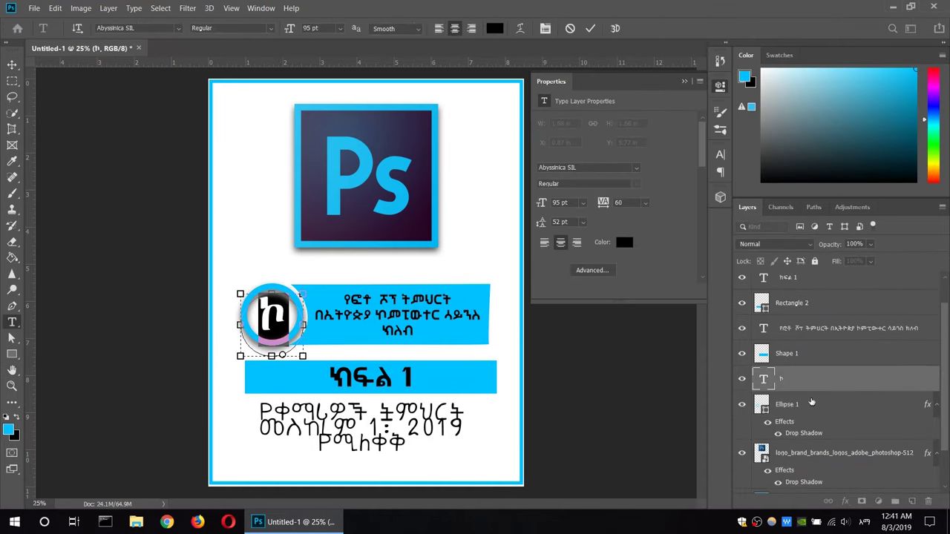
pyautogui.click(922, 379)
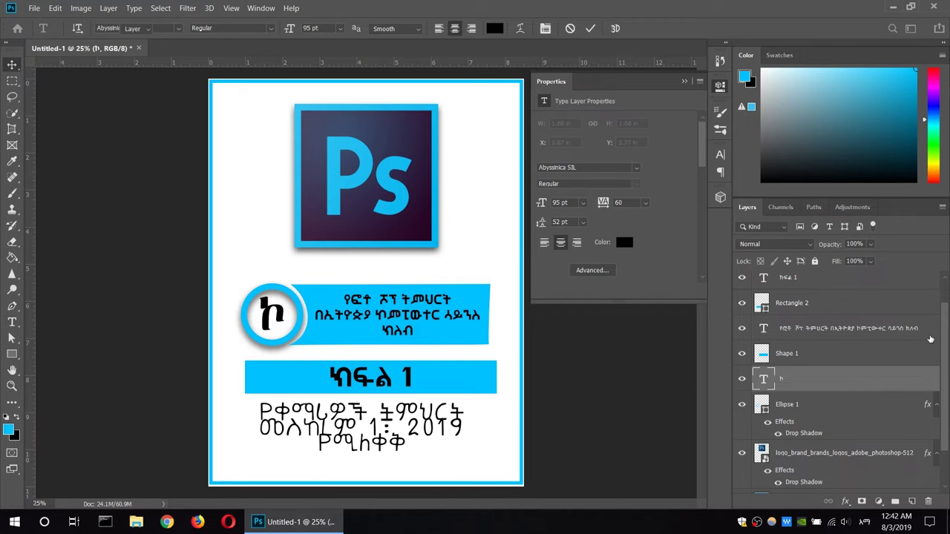
pyautogui.doubleClick(922, 378)
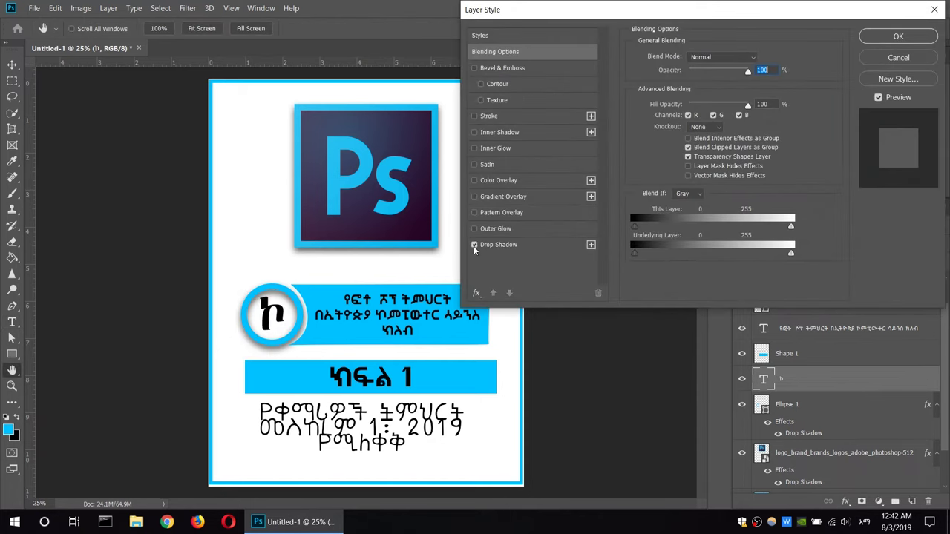
pyautogui.click(893, 34)
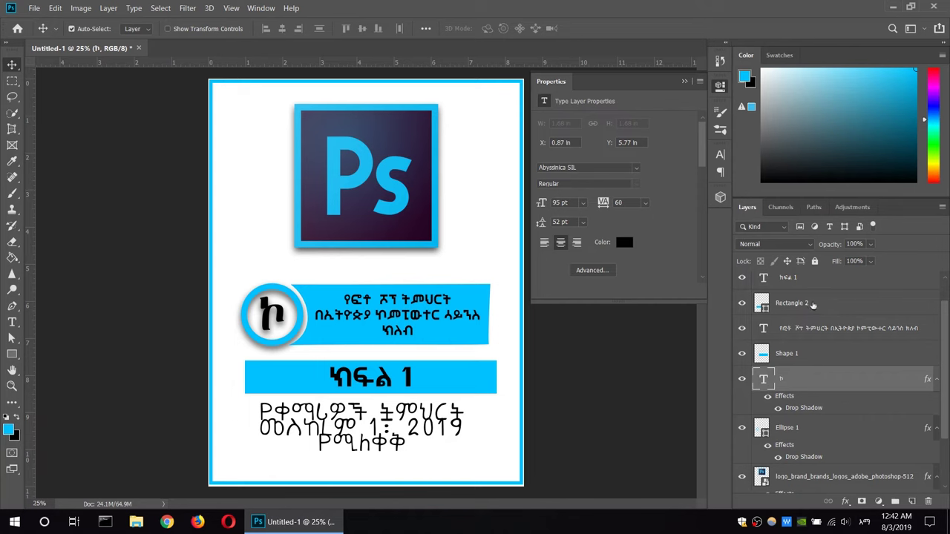
pyautogui.click(469, 299)
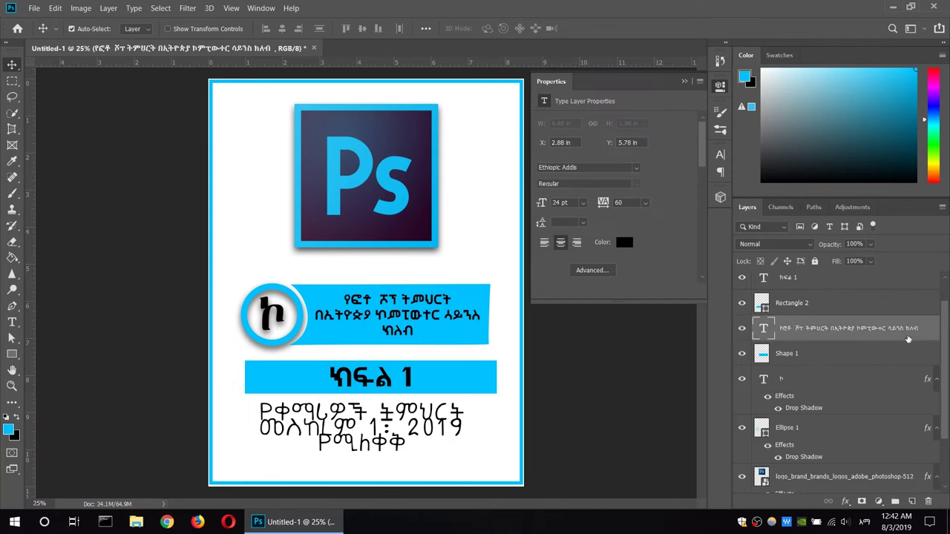
pyautogui.doubleClick(928, 327)
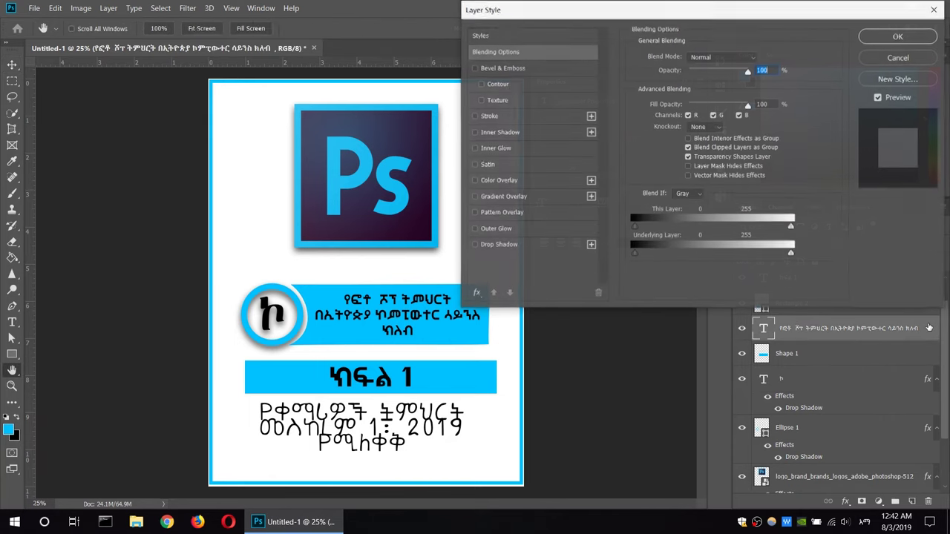
pyautogui.click(474, 244)
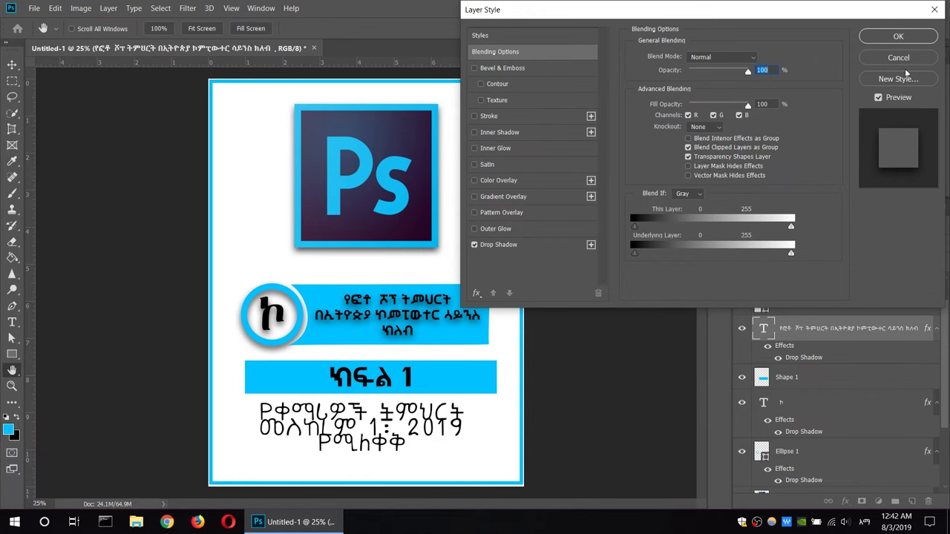
pyautogui.click(899, 59)
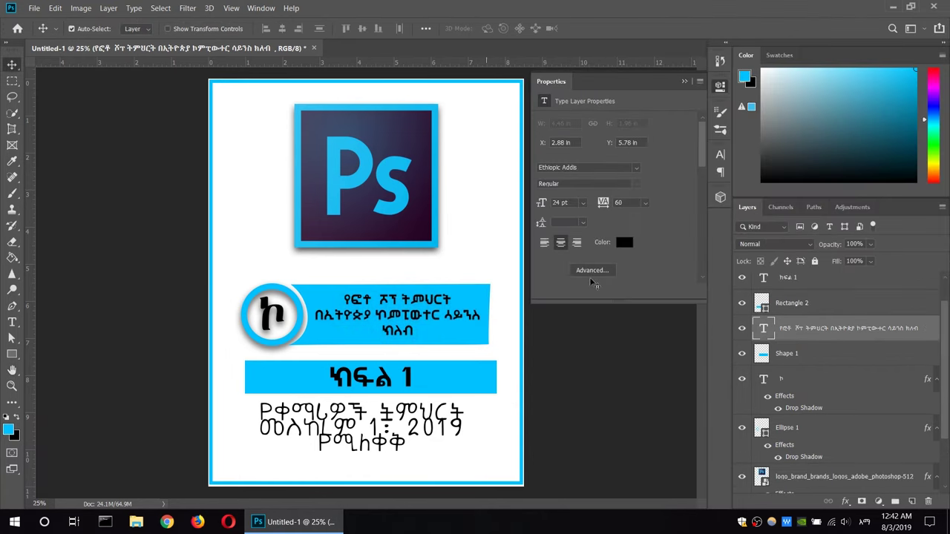
# Drop-shadow the Shape 1 and Rectangle 2 banners, then widen the bottom paragraph's leading
pyautogui.click(852, 359)
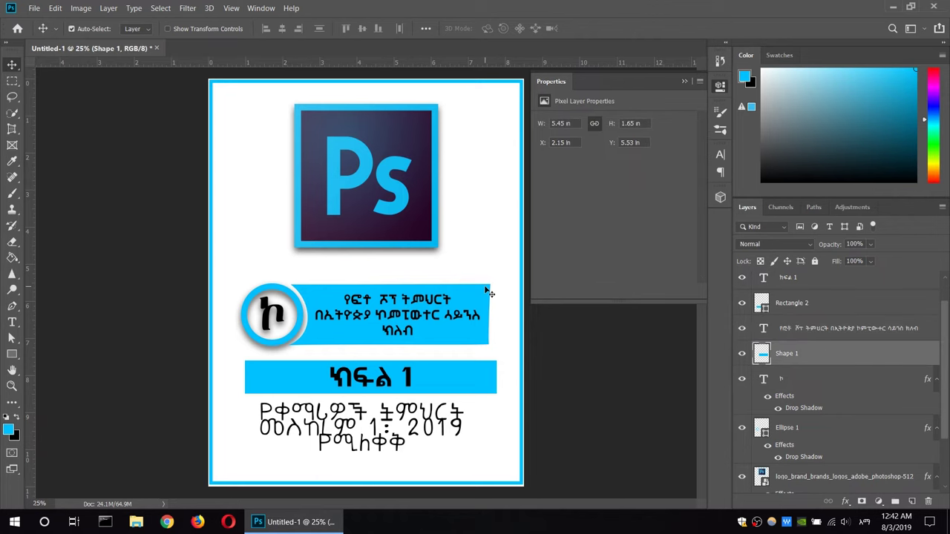
pyautogui.doubleClick(913, 359)
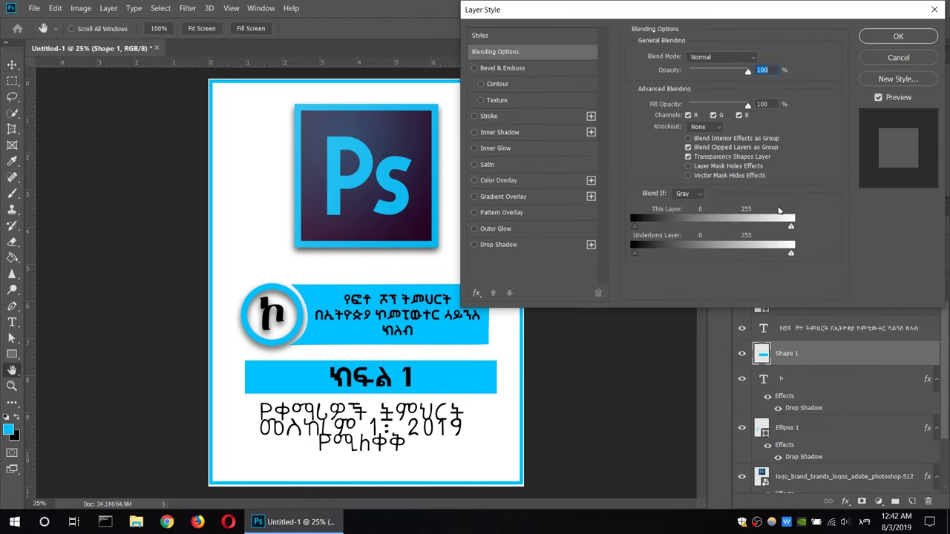
pyautogui.click(475, 245)
pyautogui.click(898, 37)
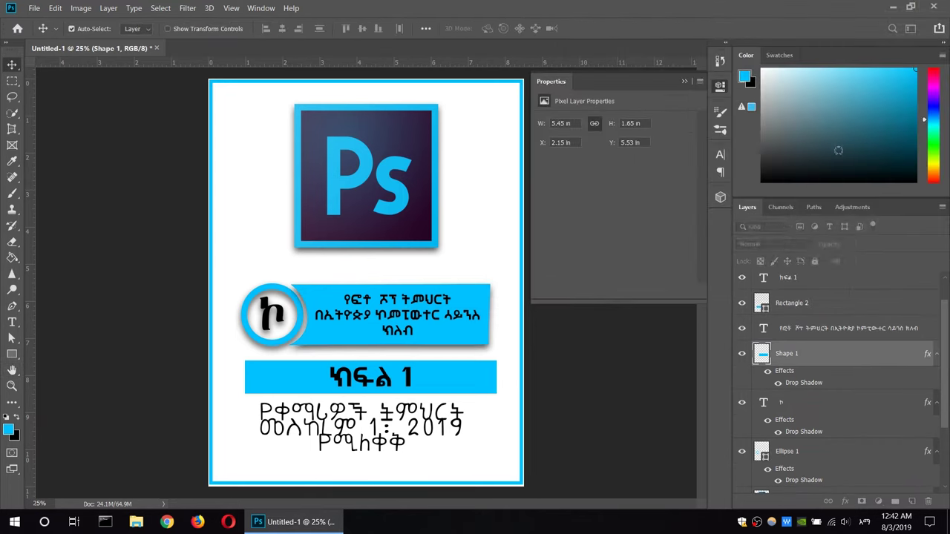
pyautogui.click(482, 377)
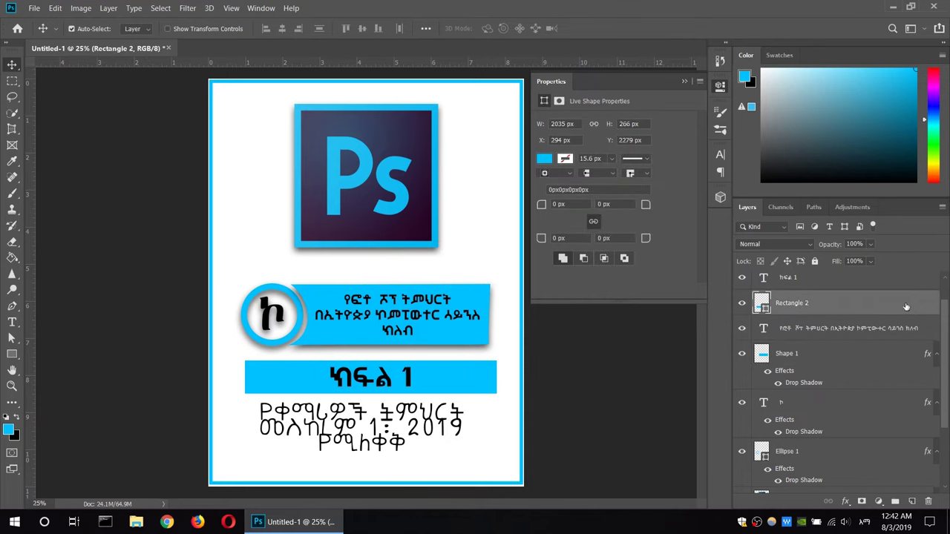
pyautogui.doubleClick(901, 307)
pyautogui.click(474, 245)
pyautogui.click(898, 36)
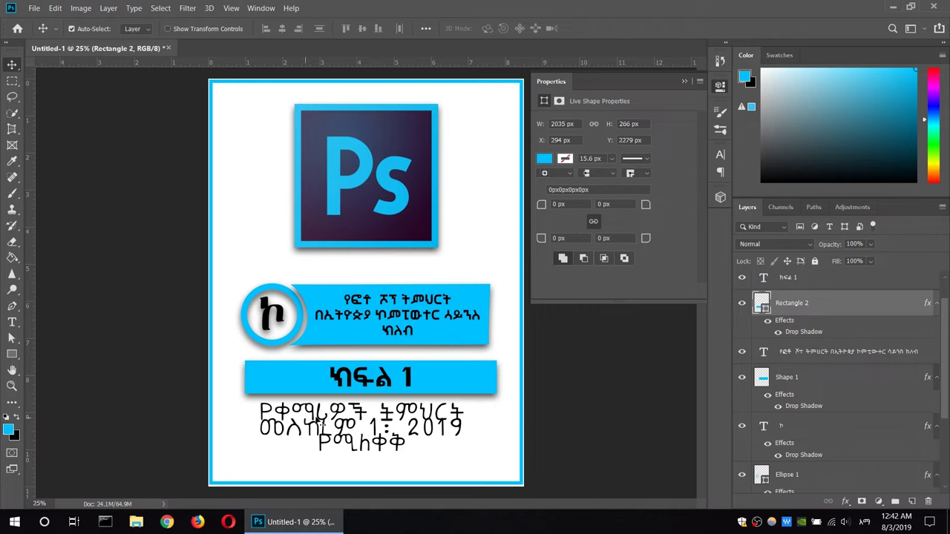
pyautogui.doubleClick(313, 424)
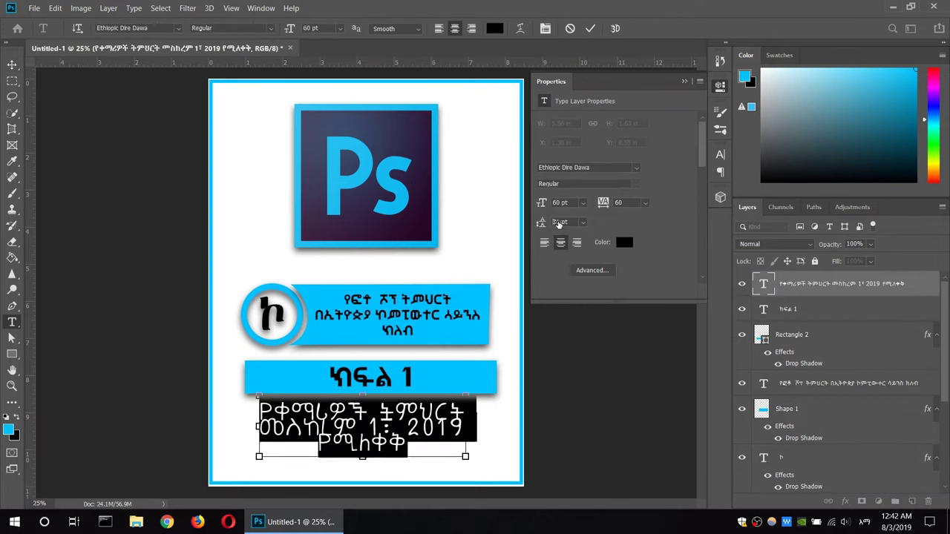
pyautogui.moveTo(550, 226); pyautogui.dragTo(586, 222)
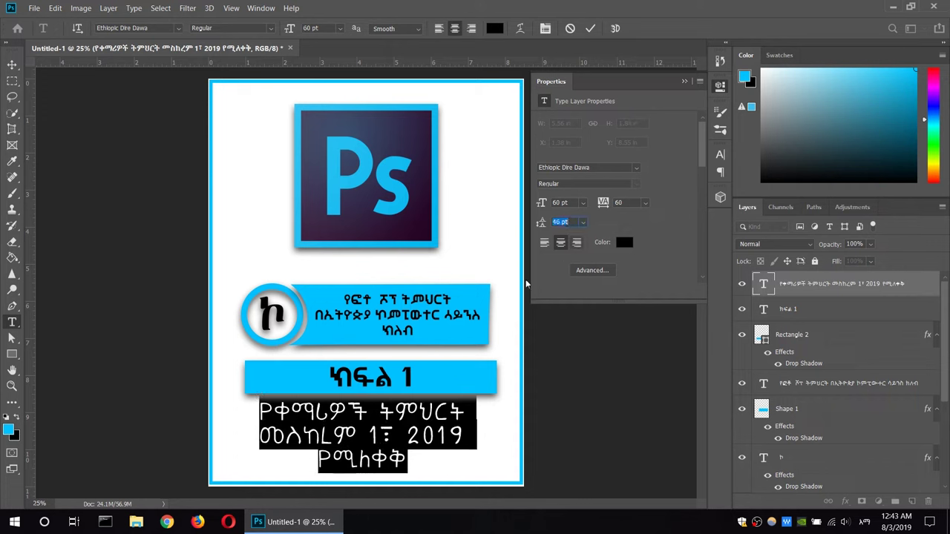
# Set the note's leading to 46 pt and its middle line to 48 pt
pyautogui.click(245, 445)
pyautogui.moveTo(259, 436); pyautogui.dragTo(471, 435)
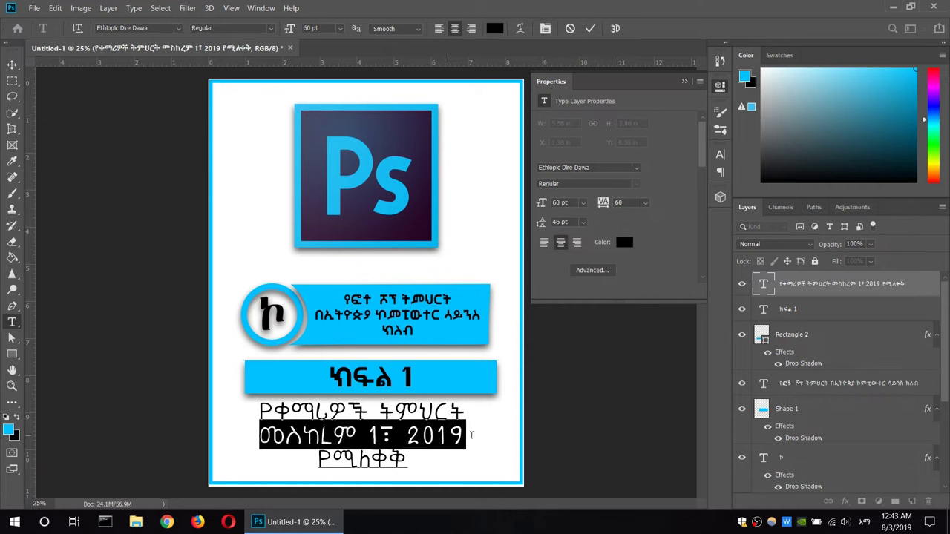
pyautogui.click(339, 28)
pyautogui.click(319, 169)
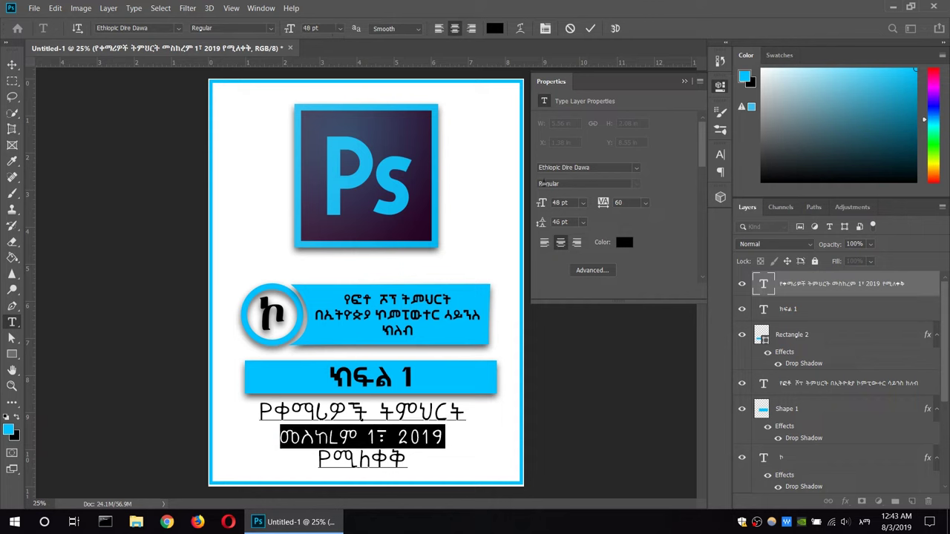
pyautogui.hotkey('ctrl', 'h')
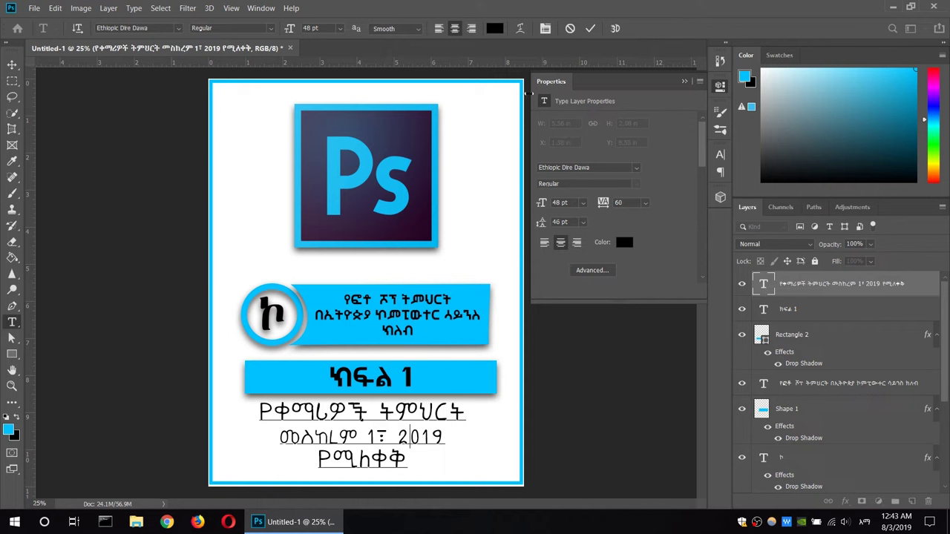
pyautogui.hotkey('ctrl', 'Return')
pyautogui.press('v')
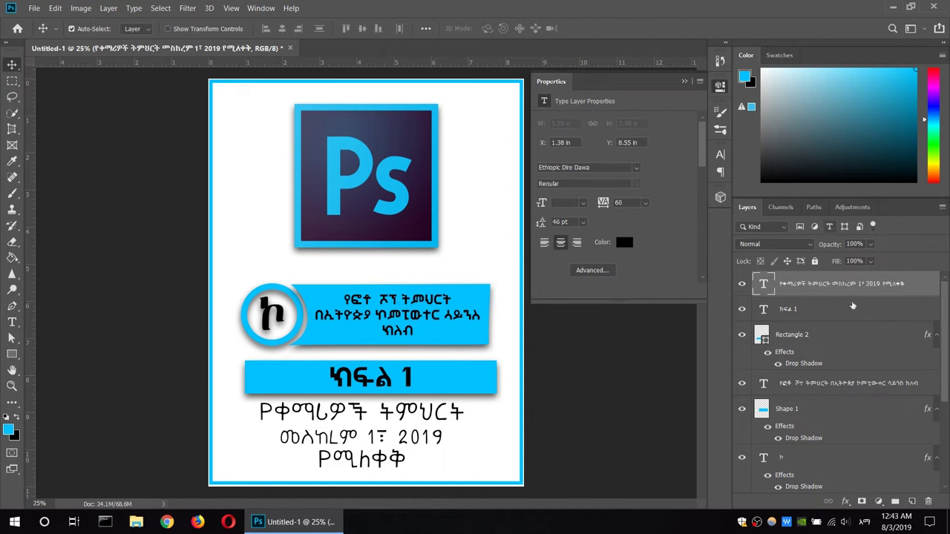
# Add a drop shadow to the Rectangle 1 border frame
pyautogui.scroll(-5, 853, 386)
pyautogui.click(928, 460)
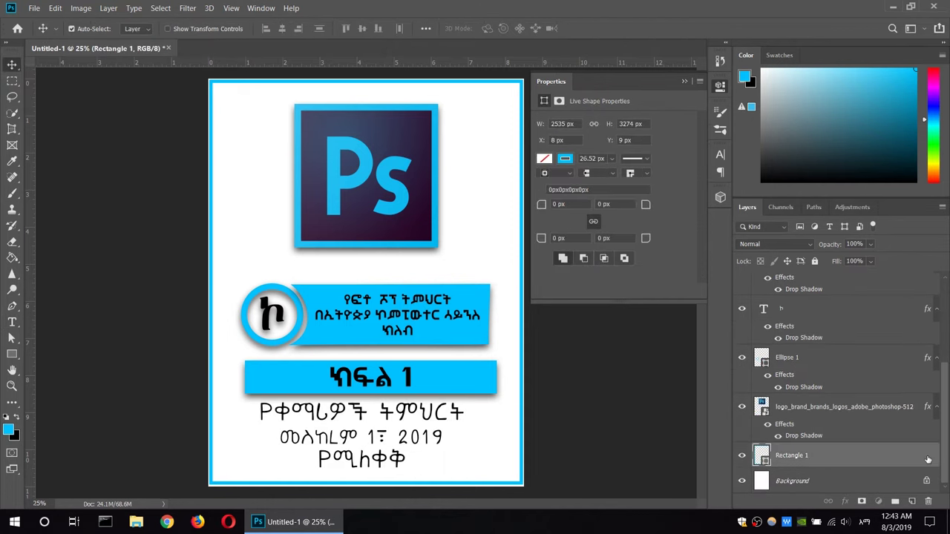
pyautogui.doubleClick(927, 460)
pyautogui.click(473, 244)
pyautogui.press('Return')
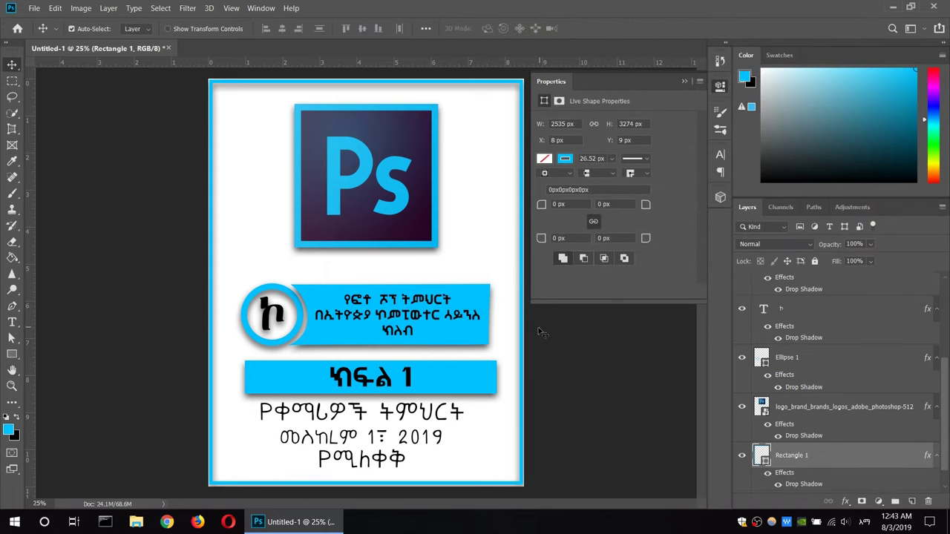
# Quick-export the thumbnail as 1.png on the Desktop and open it to check
pyautogui.click(34, 8)
pyautogui.moveTo(47, 157)
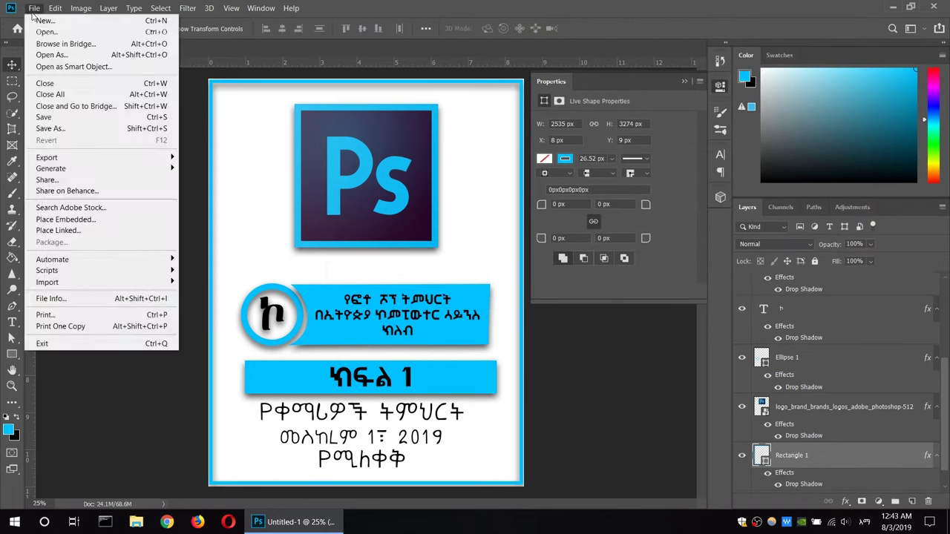
pyautogui.click(223, 159)
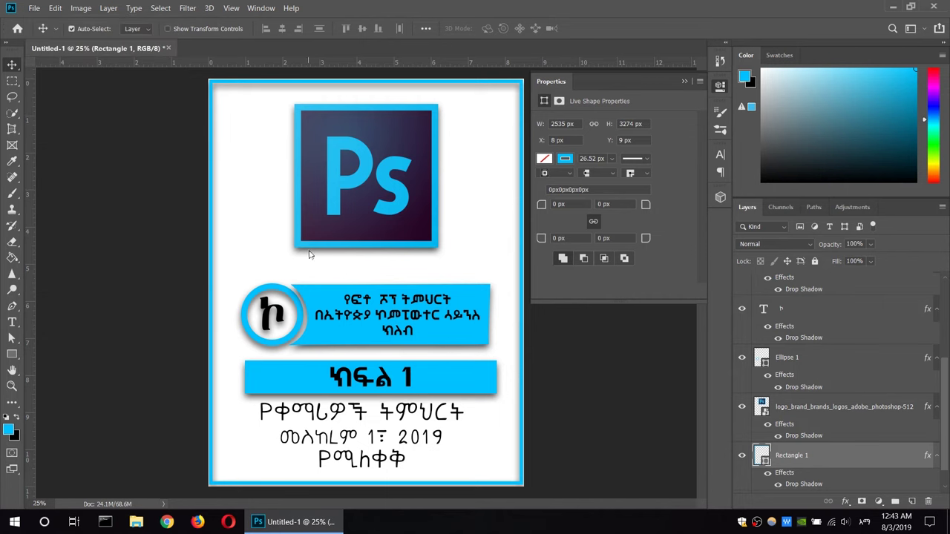
pyautogui.click(459, 9)
pyautogui.click(34, 8)
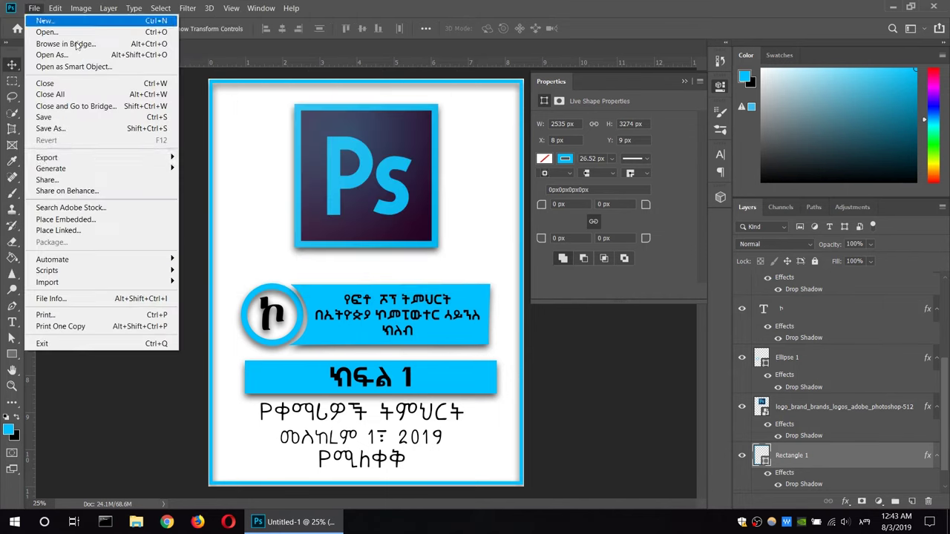
pyautogui.click(241, 156)
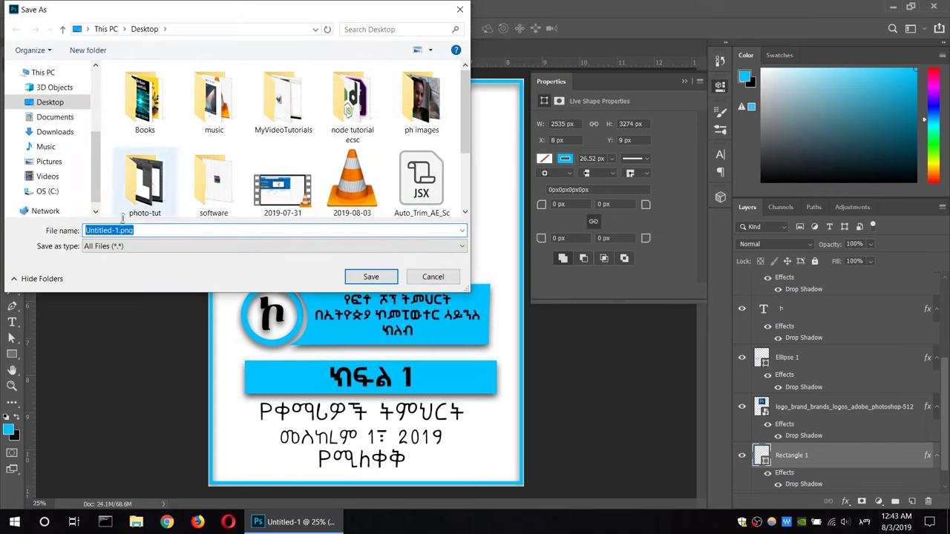
pyautogui.click(124, 230)
pyautogui.moveTo(124, 231); pyautogui.dragTo(85, 231)
pyautogui.write('1.')
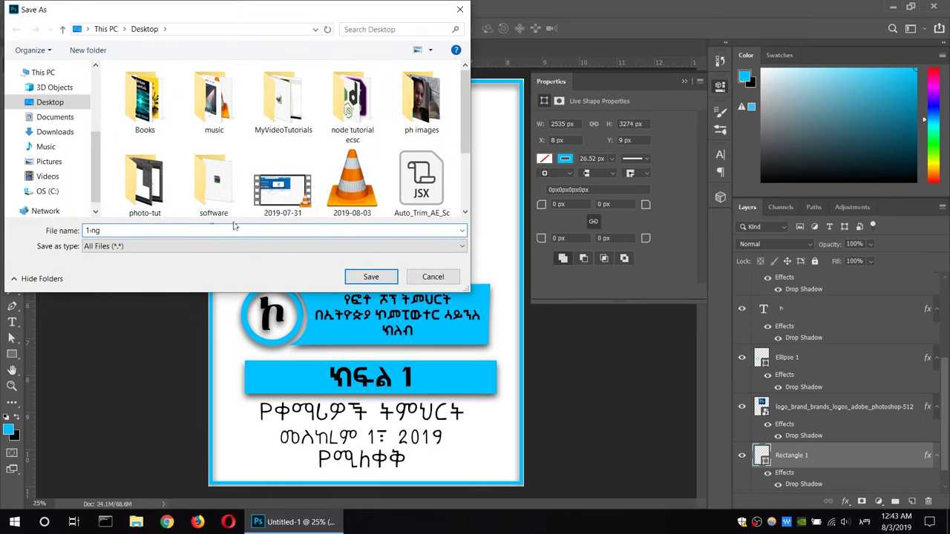
pyautogui.click(388, 276)
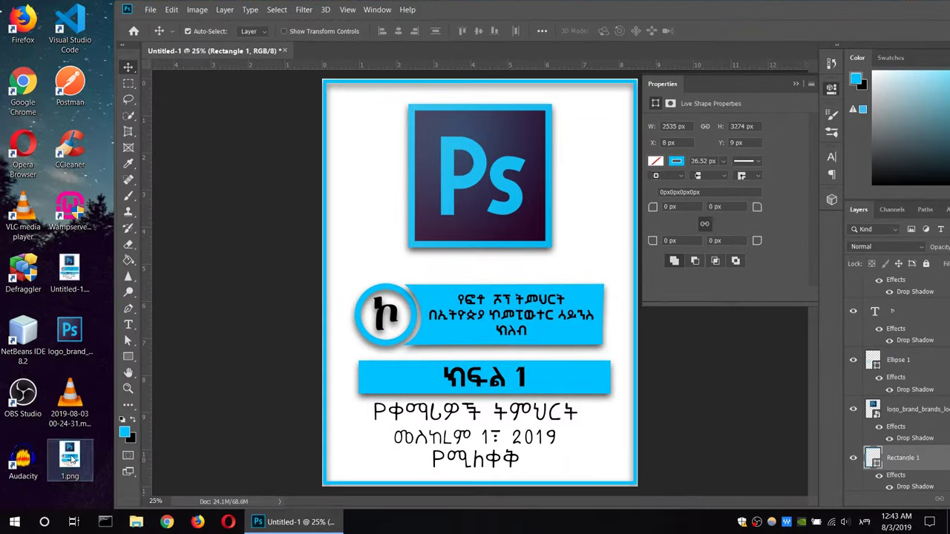
pyautogui.doubleClick(69, 456)
pyautogui.doubleClick(479, 23)
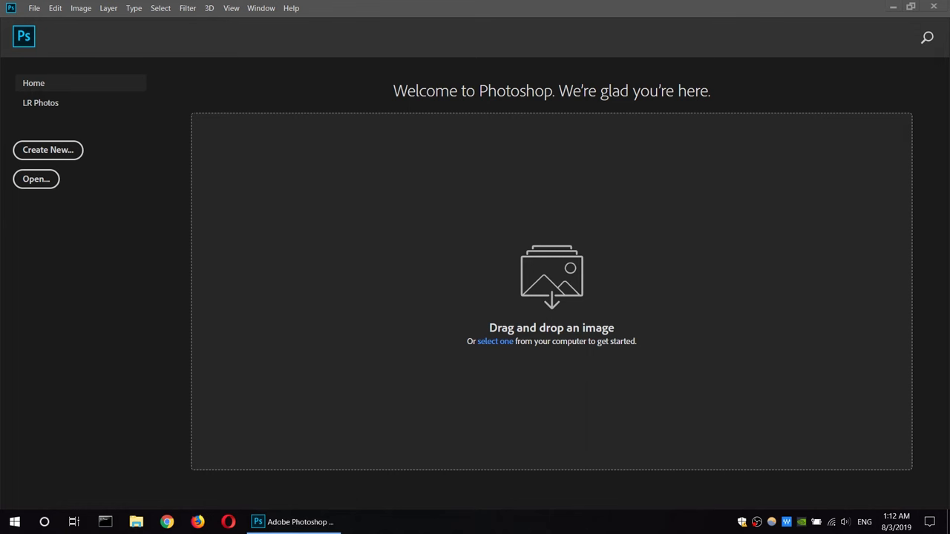
# Create a new document from the recent Custom 1920 x 1080 preset
pyautogui.click(66, 153)
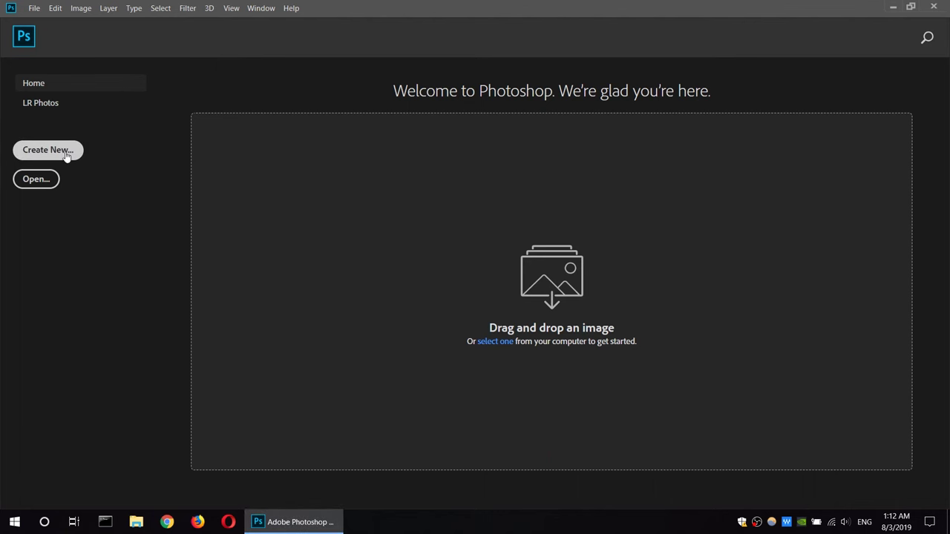
pyautogui.click(70, 153)
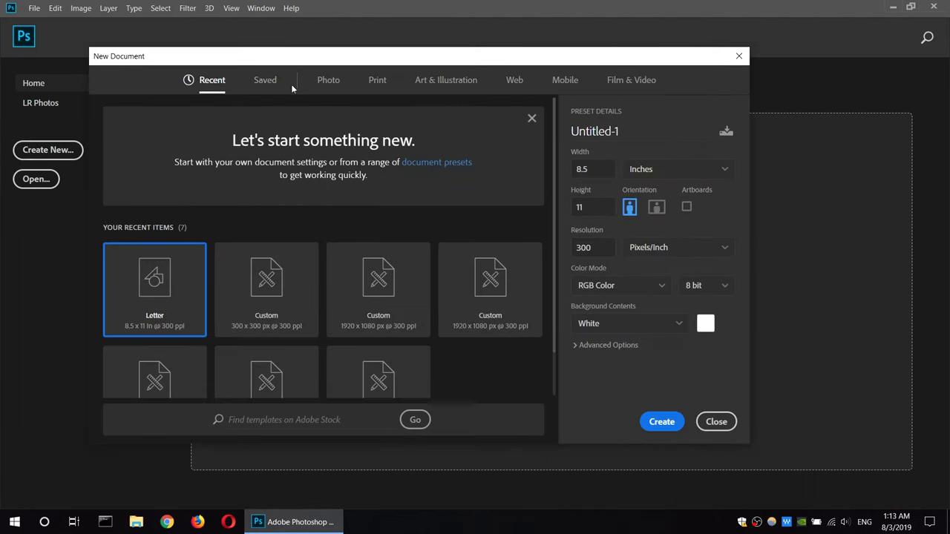
pyautogui.click(291, 83)
pyautogui.click(324, 80)
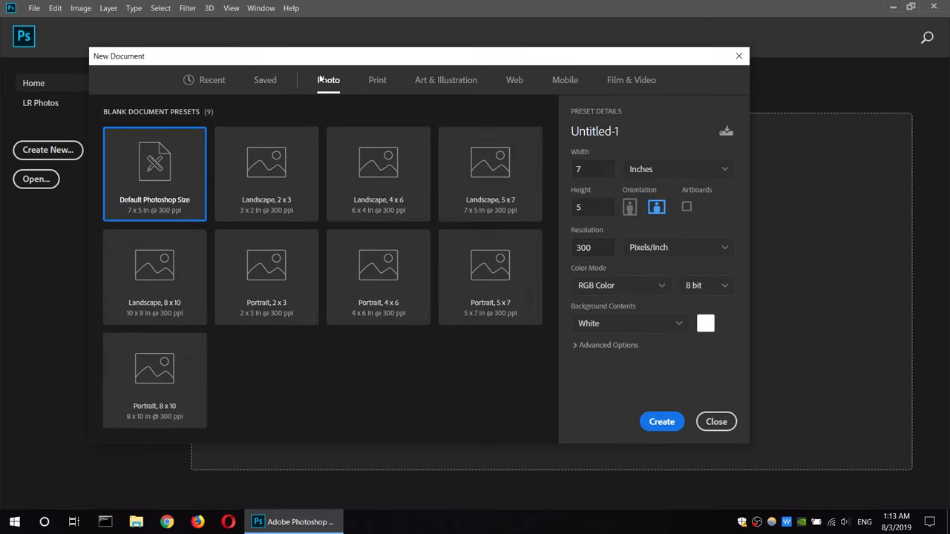
pyautogui.click(207, 83)
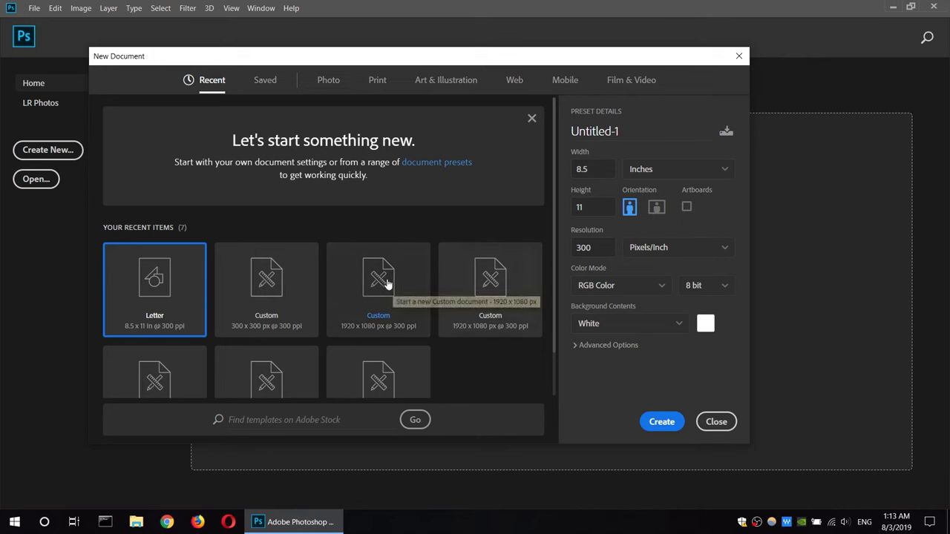
pyautogui.click(387, 284)
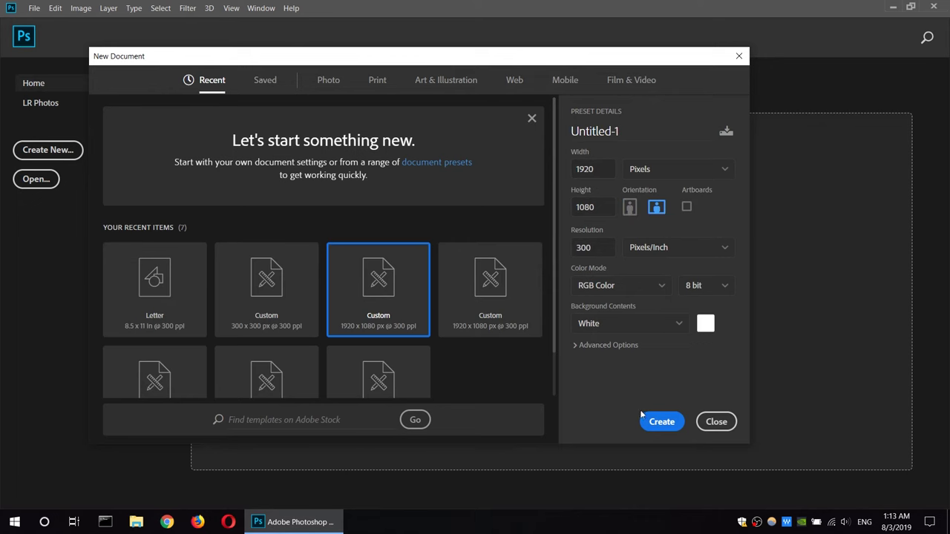
pyautogui.click(661, 422)
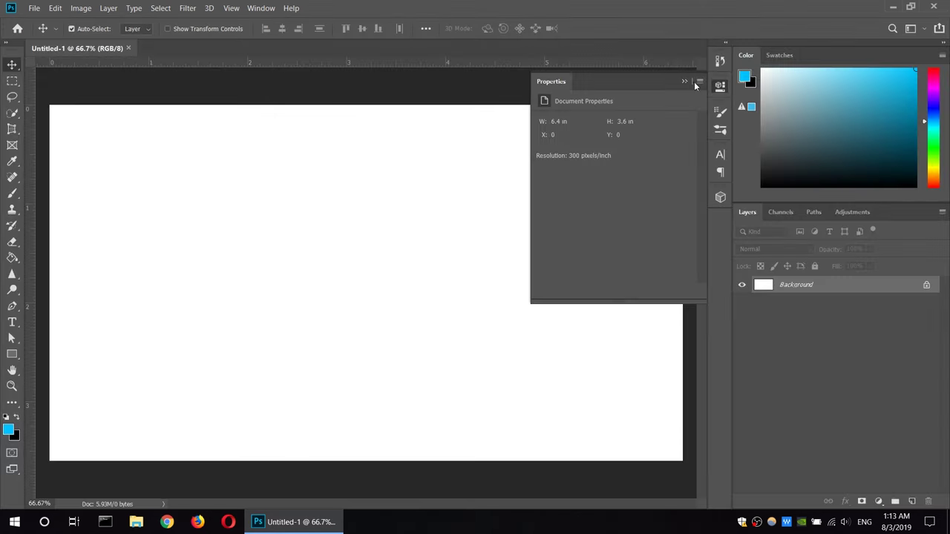
# Drag the Ps logo file onto the canvas, scale it to about 36%, and place it at the left edge
pyautogui.doubleClick(351, 10)
pyautogui.doubleClick(645, 14)
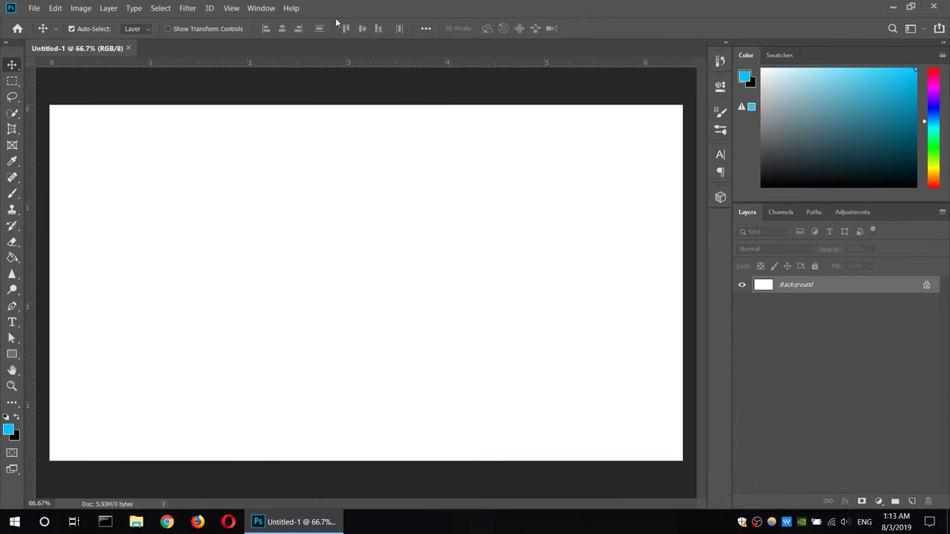
pyautogui.moveTo(335, 21); pyautogui.dragTo(475, 22)
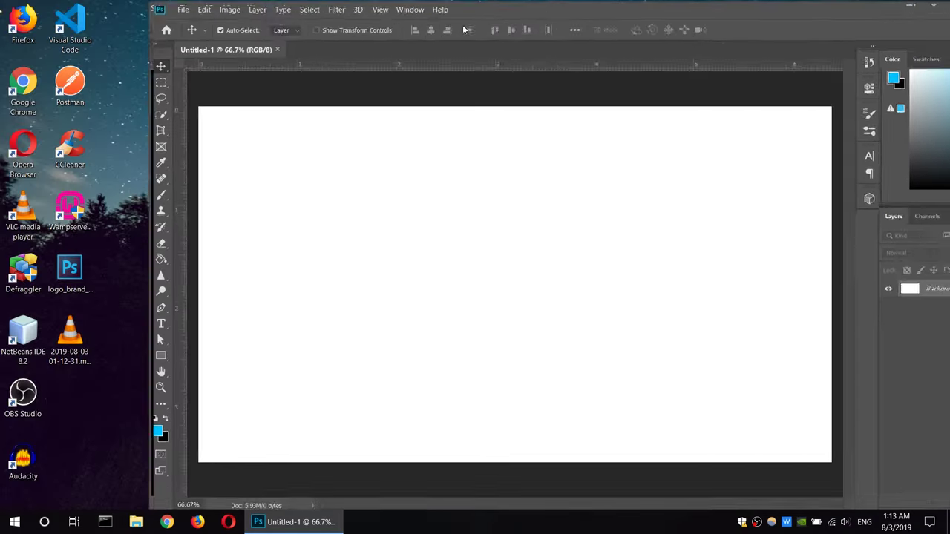
pyautogui.moveTo(429, 260); pyautogui.dragTo(439, 263)
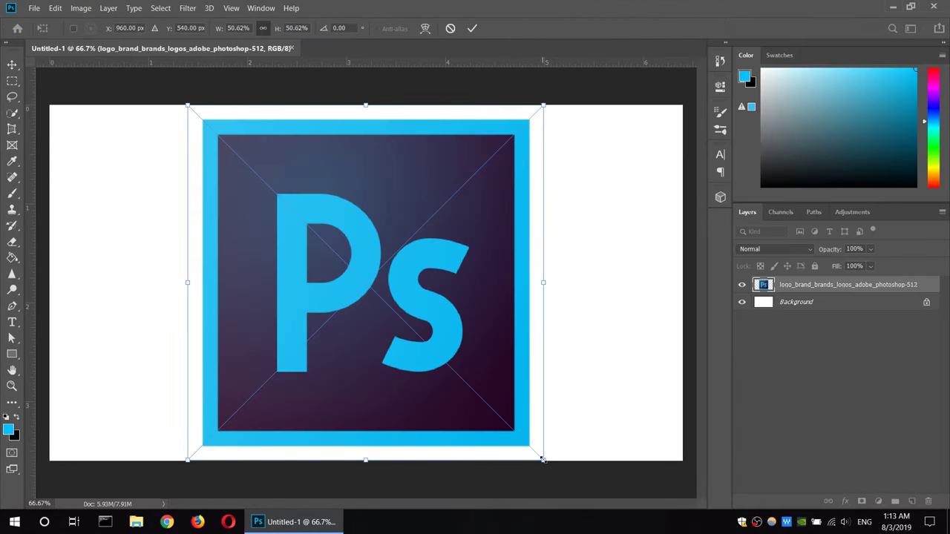
pyautogui.moveTo(543, 460); pyautogui.dragTo(438, 356)
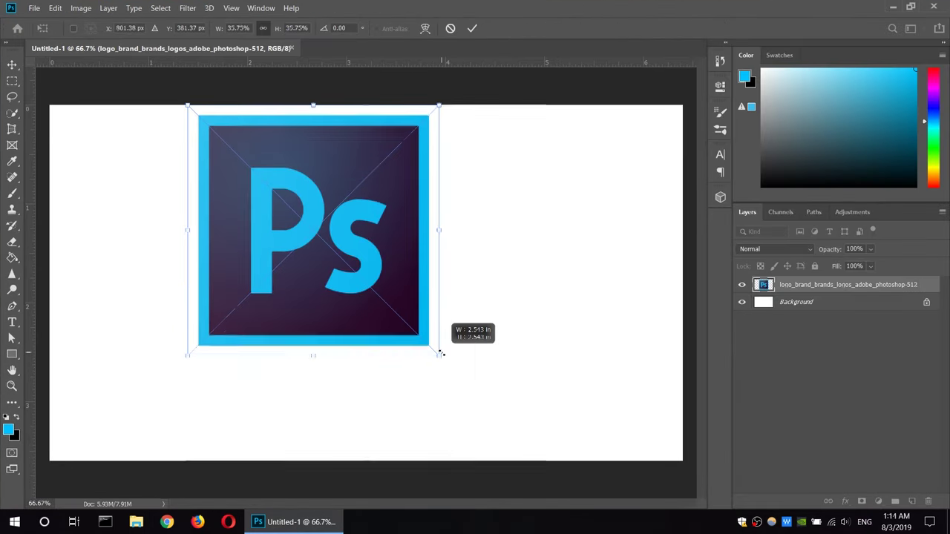
pyautogui.click(14, 66)
pyautogui.moveTo(268, 218); pyautogui.dragTo(126, 251)
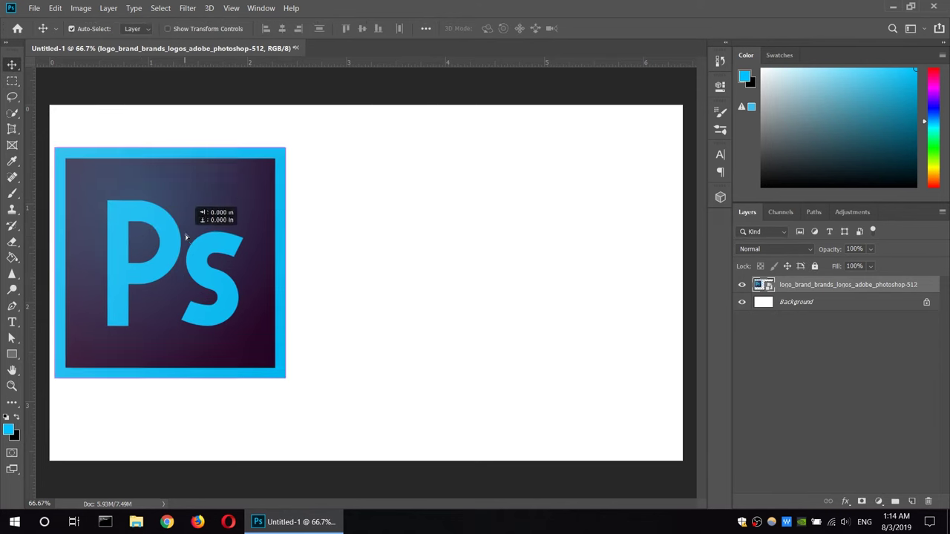
pyautogui.moveTo(214, 253); pyautogui.dragTo(214, 234)
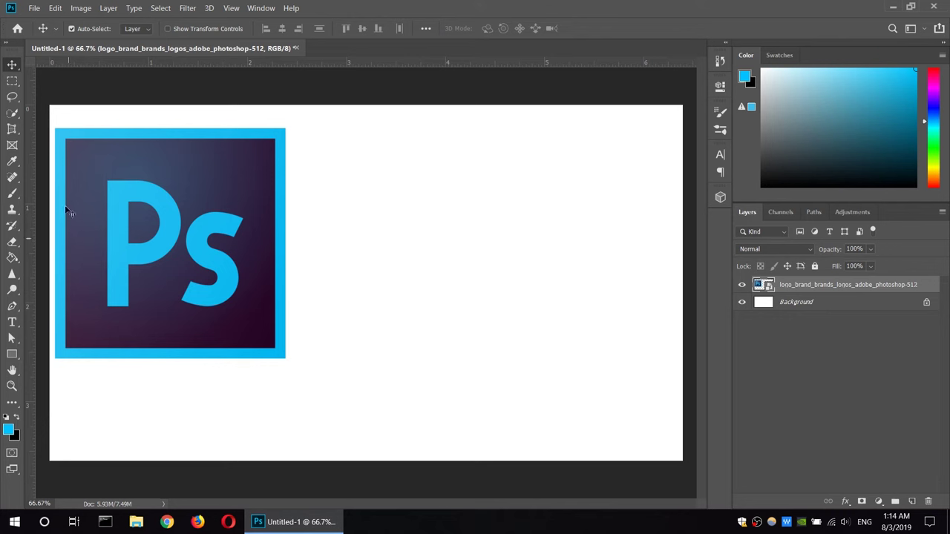
# Sample the logo's dark blue-purple and fill the unlocked Background layer with it
pyautogui.click(13, 162)
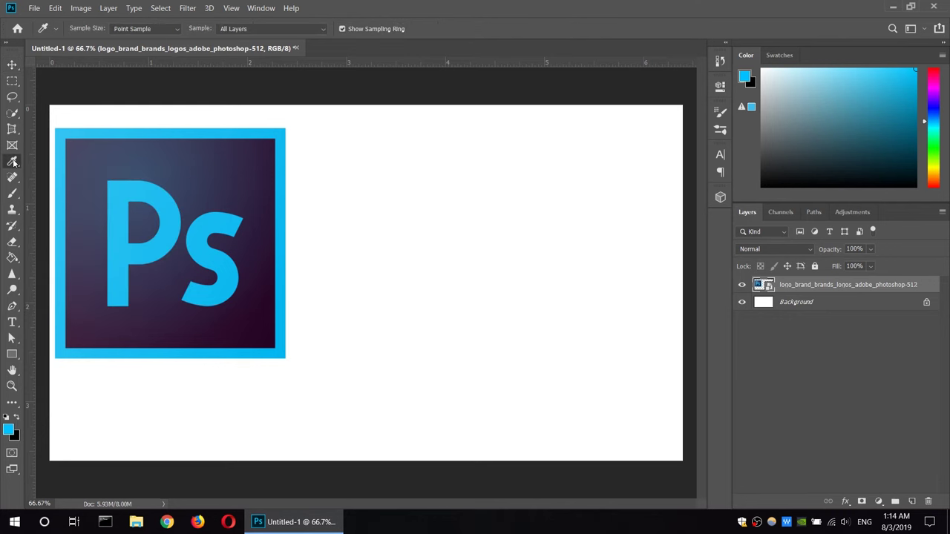
pyautogui.click(168, 150)
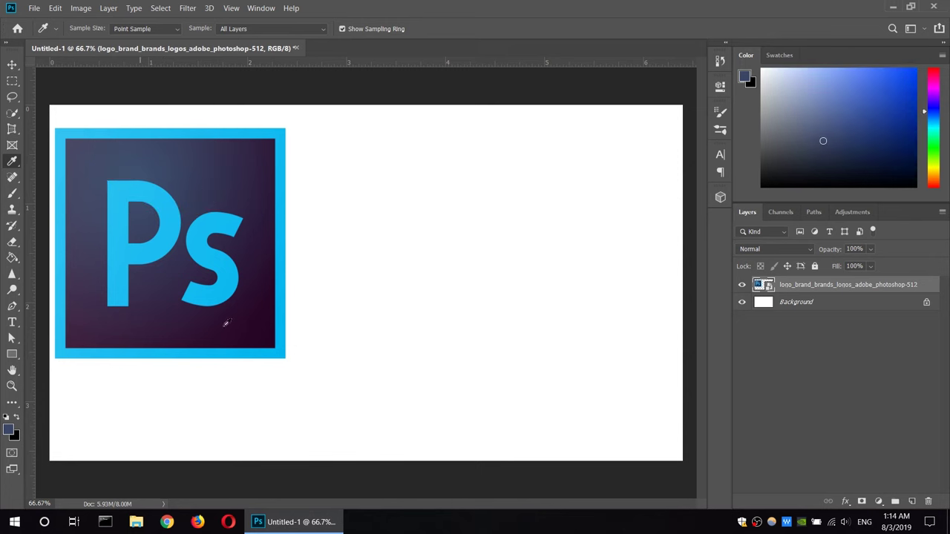
pyautogui.click(12, 259)
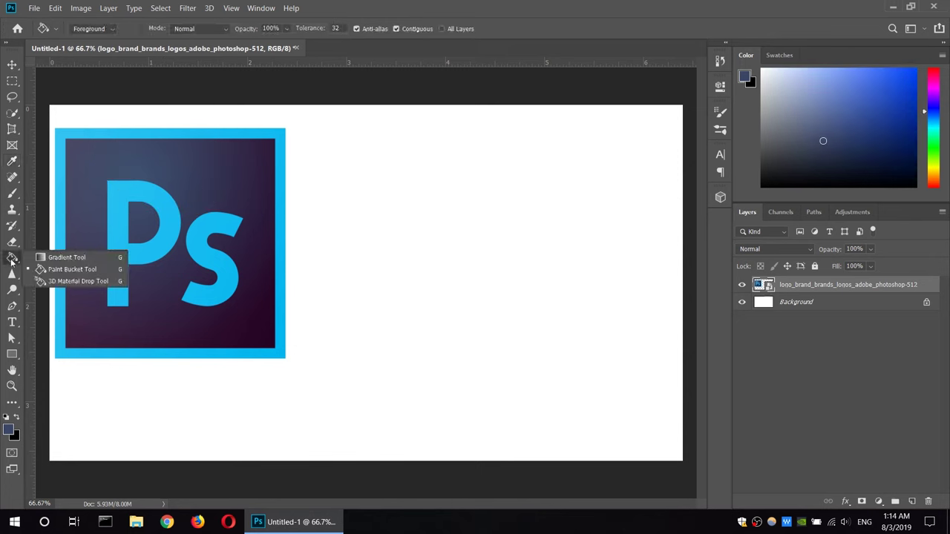
pyautogui.click(72, 269)
pyautogui.click(891, 304)
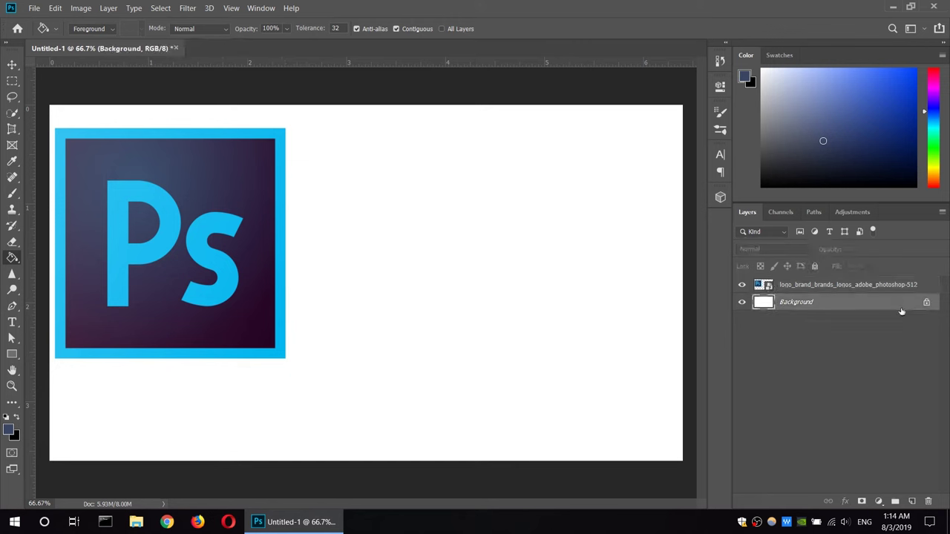
pyautogui.click(926, 304)
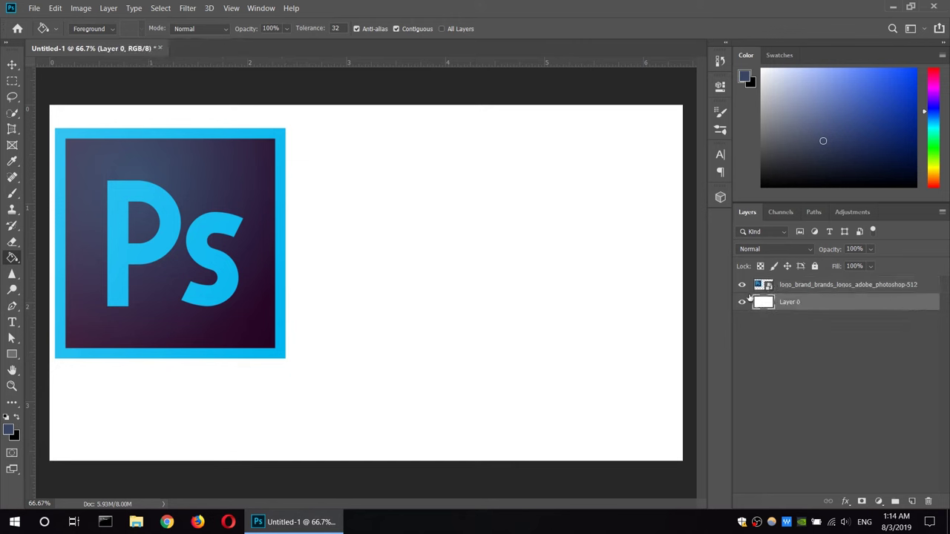
pyautogui.click(430, 214)
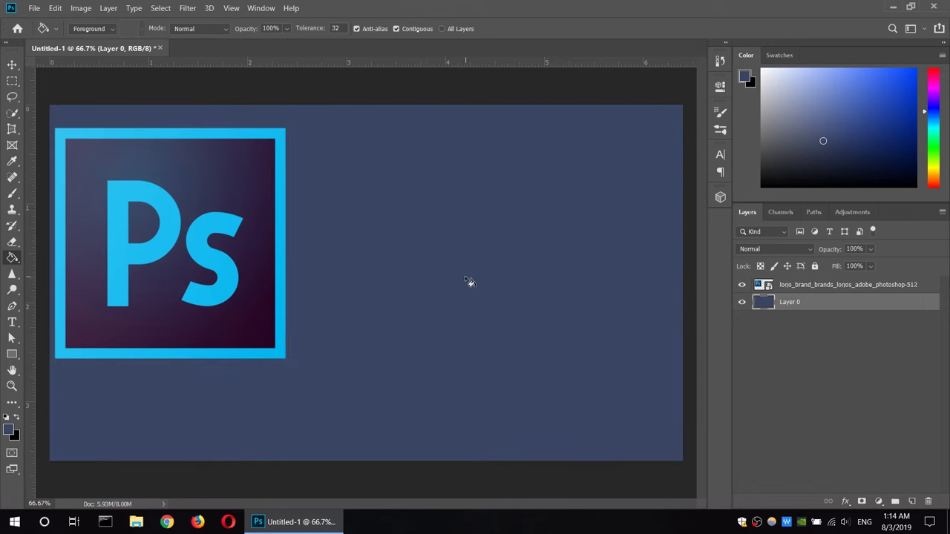
pyautogui.click(10, 324)
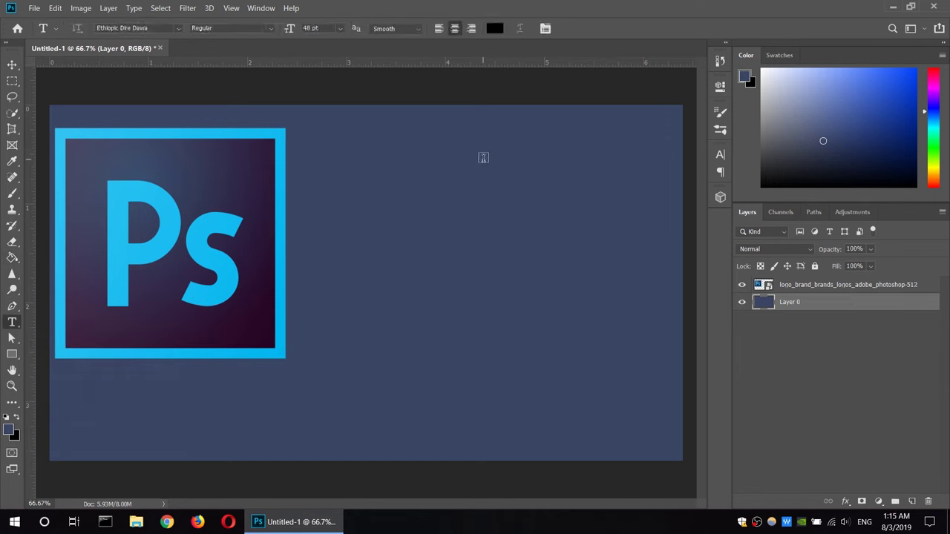
# Type the first title line በአማርኛ near the top centre of the canvas
pyautogui.click(482, 158)
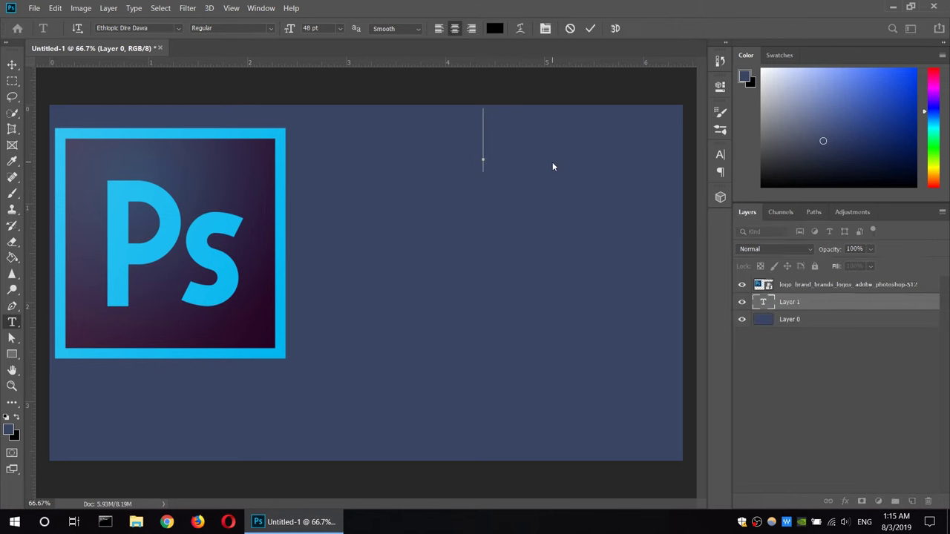
pyautogui.write('በ')
pyautogui.write('ከማርን')
pyautogui.press('BackSpace')
pyautogui.press('BackSpace')
pyautogui.write('ርኛ')
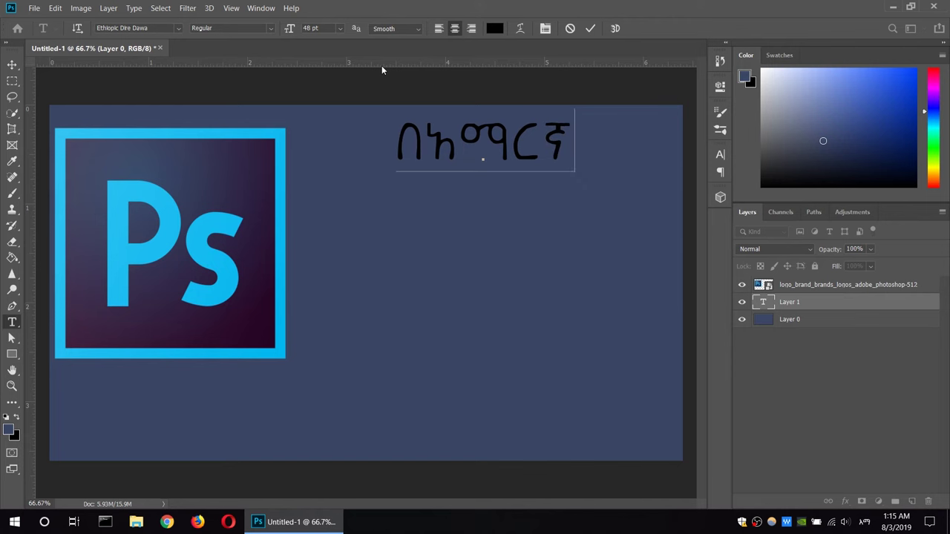
pyautogui.press('super+space')
# Add the second and third title lines, PhotoShop and ትምህርት
pyautogui.press('Return')
pyautogui.write('Photo')
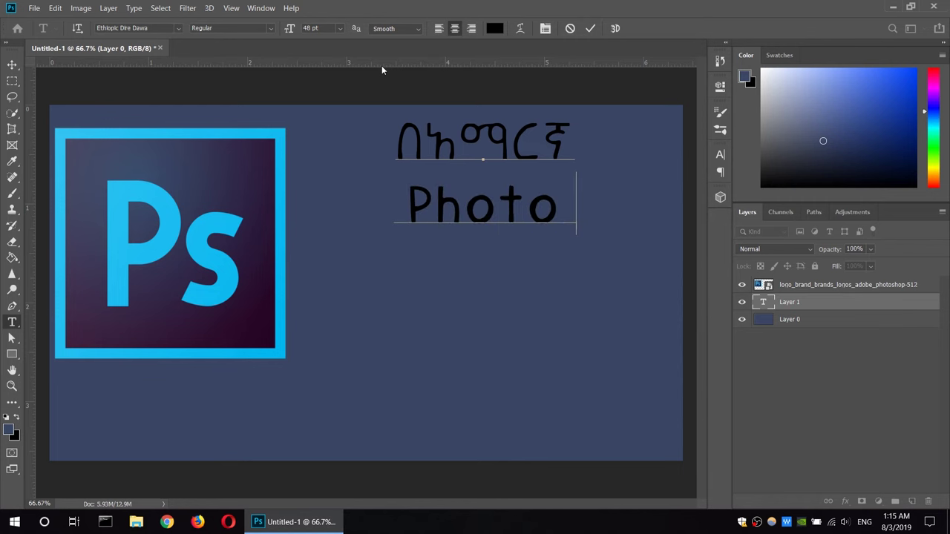
pyautogui.write('sh')
pyautogui.press('BackSpace')
pyautogui.write('S')
pyautogui.press('BackSpace')
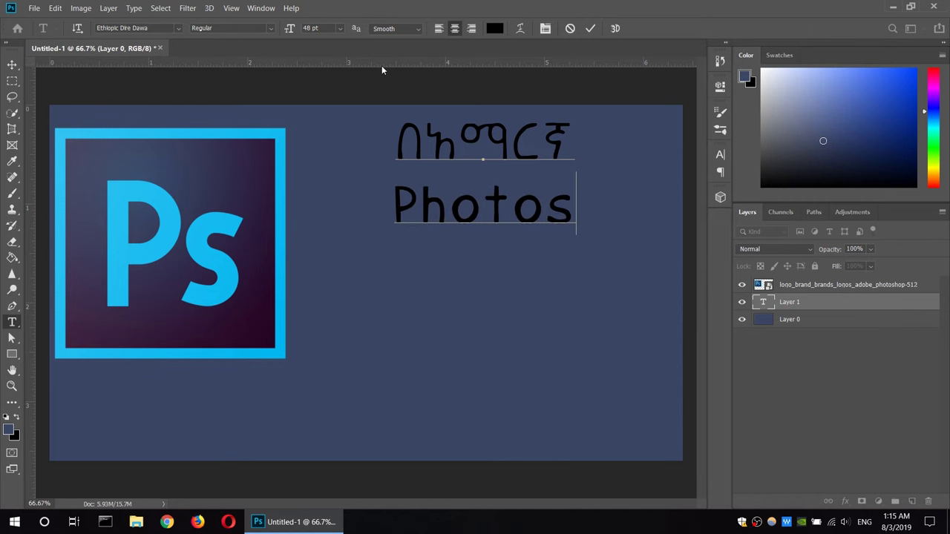
pyautogui.press('BackSpace')
pyautogui.press('BackSpace')
pyautogui.write('Shop')
pyautogui.press('Return')
pyautogui.write('tm')
pyautogui.press('BackSpace')
pyautogui.press('BackSpace')
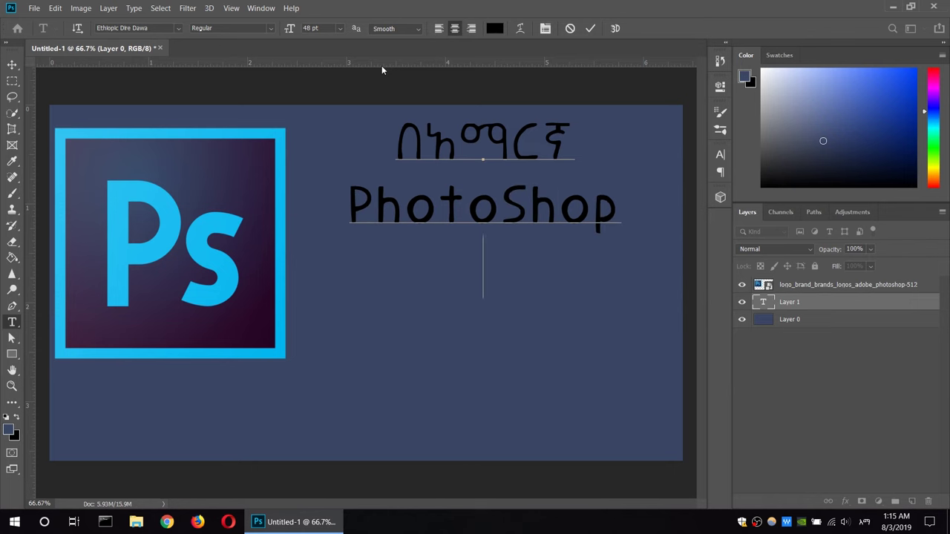
pyautogui.write('ትምህርት')
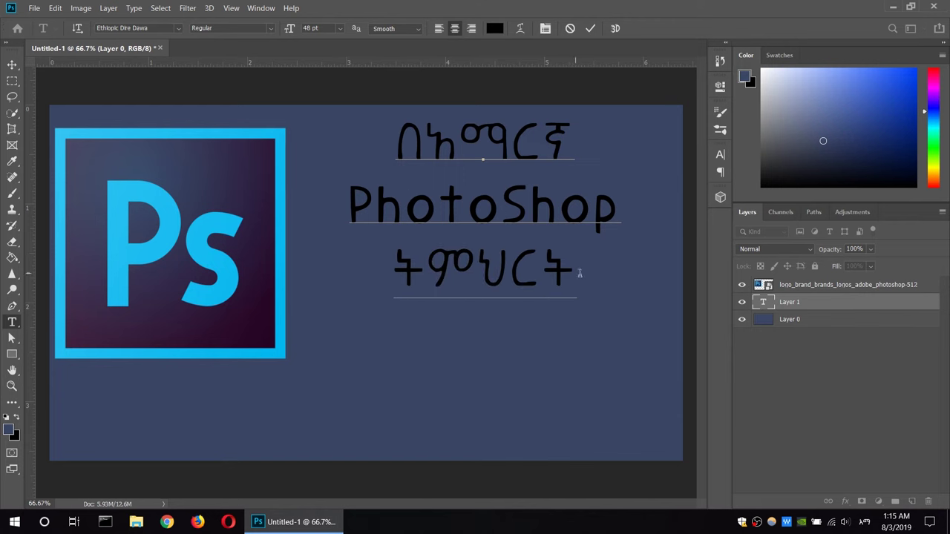
# Select all three title lines and try the Ethiopic Adds and Ethiopic Dire Dawa fonts
pyautogui.moveTo(584, 273)
pyautogui.mouseDown()
pyautogui.moveTo(356, 202)
pyautogui.moveTo(377, 150)
pyautogui.mouseUp()
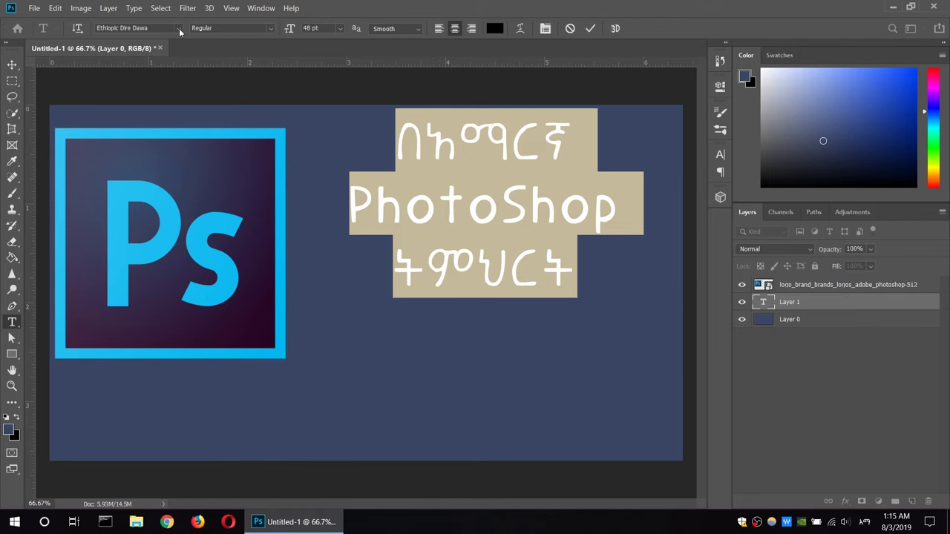
pyautogui.click(178, 28)
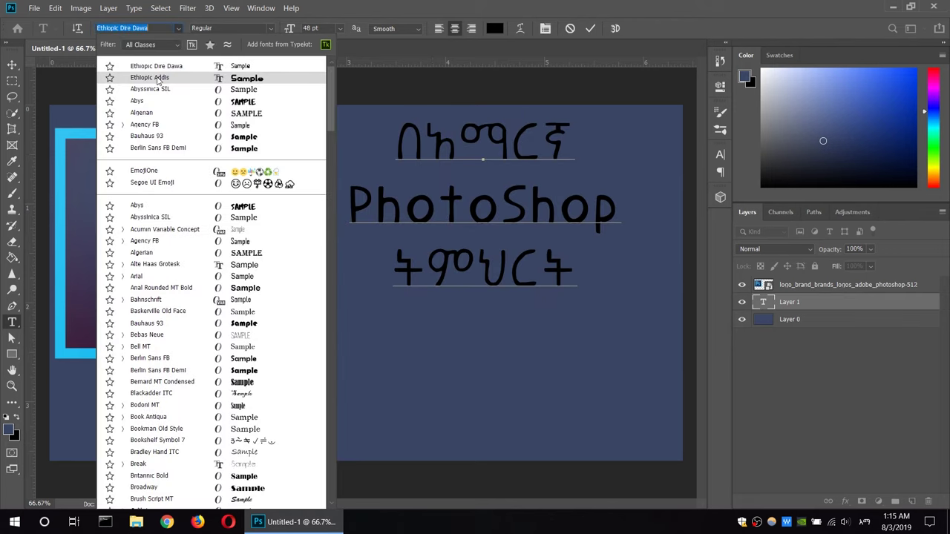
pyautogui.click(156, 75)
pyautogui.click(179, 29)
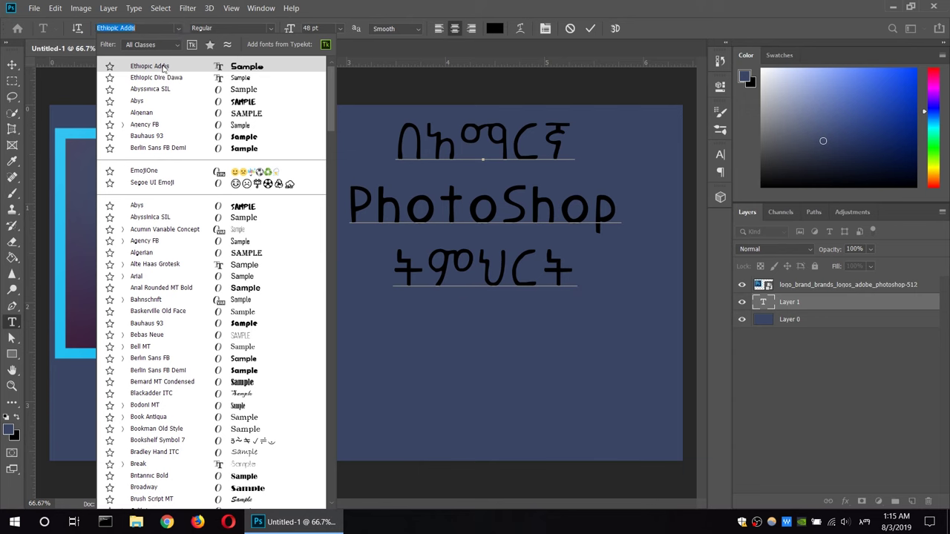
pyautogui.click(164, 76)
pyautogui.click(178, 28)
pyautogui.click(167, 79)
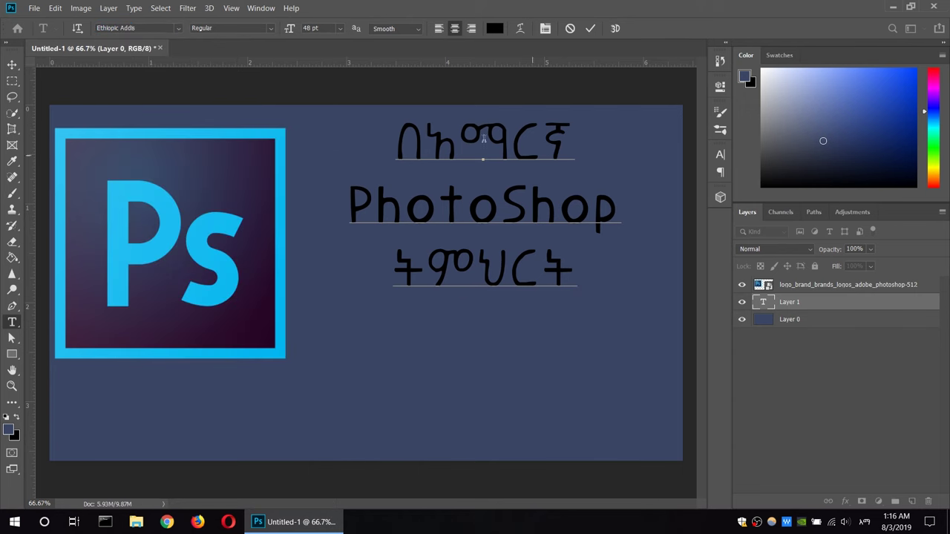
pyautogui.moveTo(398, 134); pyautogui.dragTo(590, 296)
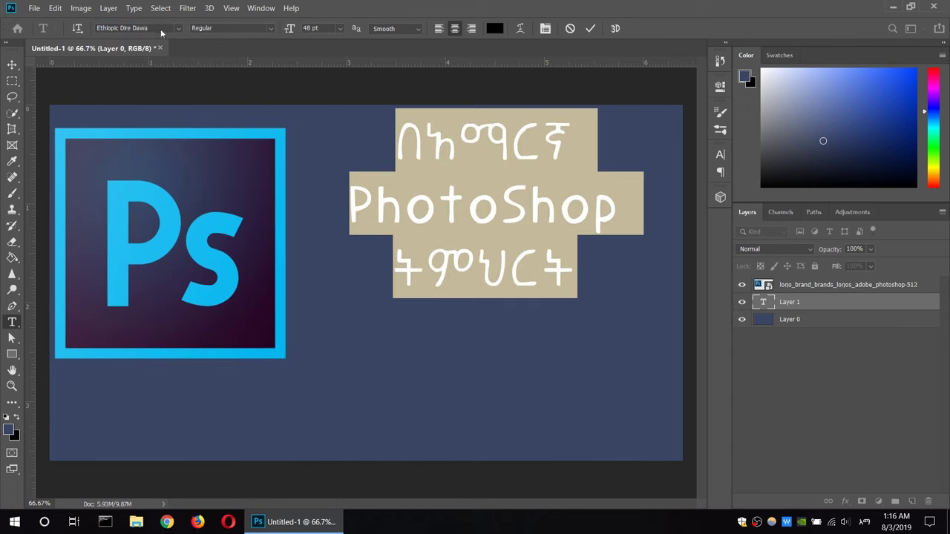
# Apply bold Ethiopic Adds to the title and raise its leading to 66 pt
pyautogui.click(178, 28)
pyautogui.click(238, 67)
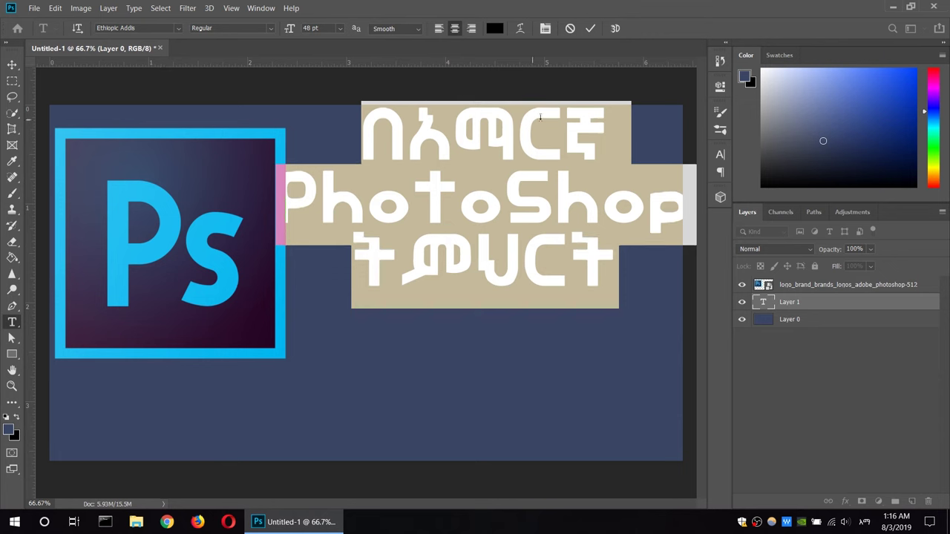
pyautogui.moveTo(365, 128); pyautogui.dragTo(609, 282)
pyautogui.click(720, 156)
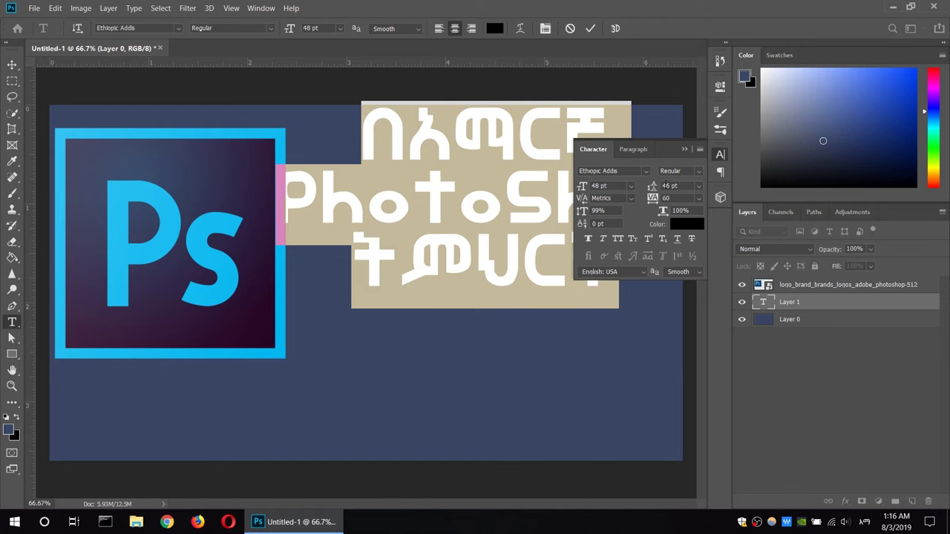
pyautogui.scroll(5, 679, 189)
pyautogui.scroll(5, 679, 189)
pyautogui.scroll(5, 678, 189)
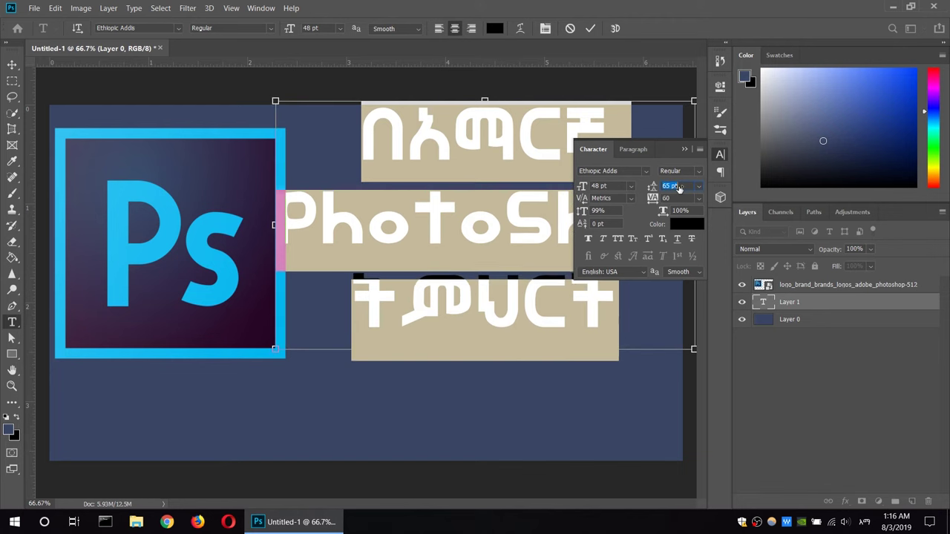
pyautogui.scroll(4, 679, 189)
pyautogui.scroll(1, 679, 189)
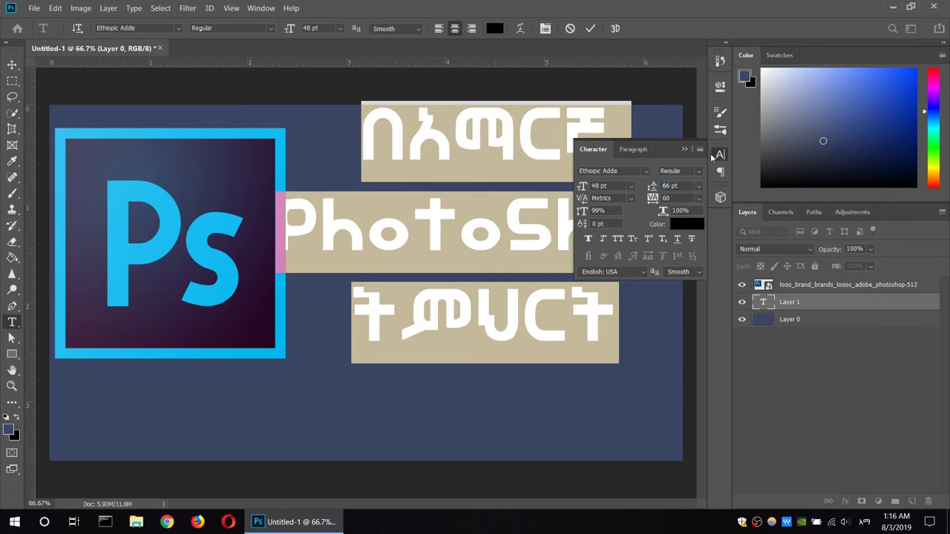
pyautogui.click(717, 155)
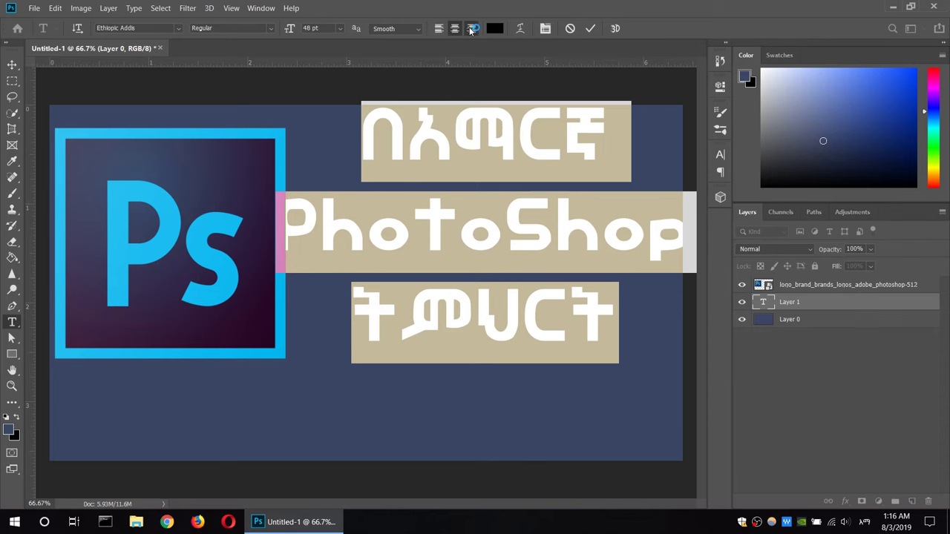
# Right-align the title and move it to the canvas's right side
pyautogui.click(471, 29)
pyautogui.click(12, 65)
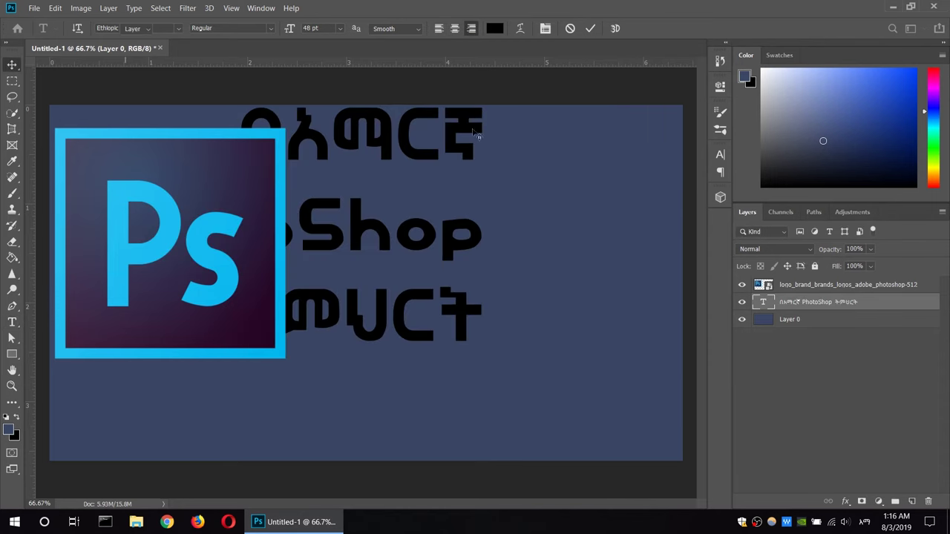
pyautogui.moveTo(472, 149)
pyautogui.mouseDown()
pyautogui.moveTo(561, 201)
pyautogui.moveTo(667, 149)
pyautogui.mouseUp()
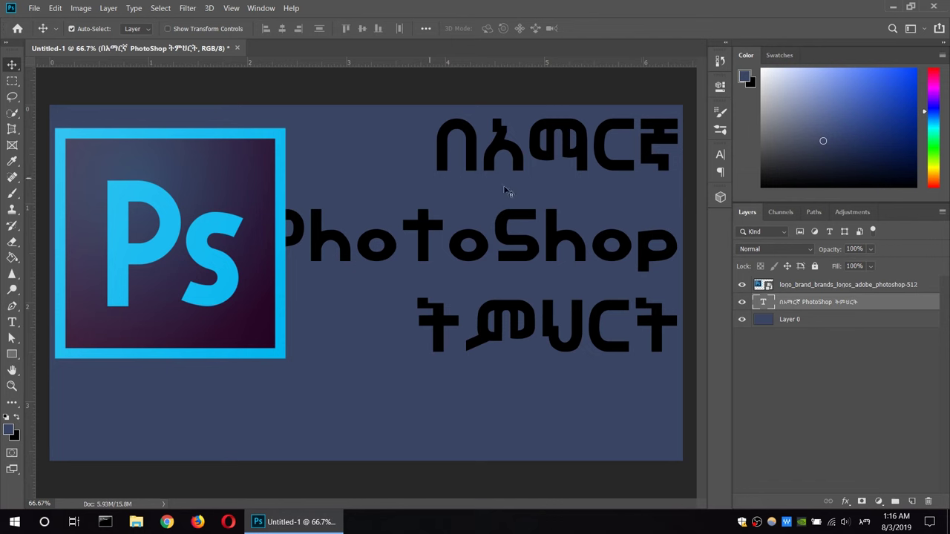
# Set the PhotoShop line to 48 pt and commit the title text
pyautogui.doubleClick(507, 224)
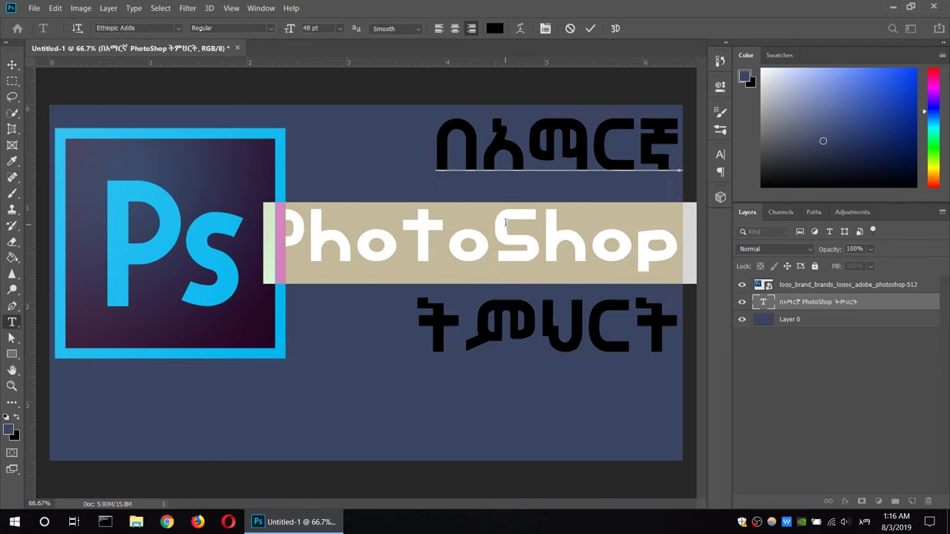
pyautogui.tripleClick(489, 221)
pyautogui.click(339, 29)
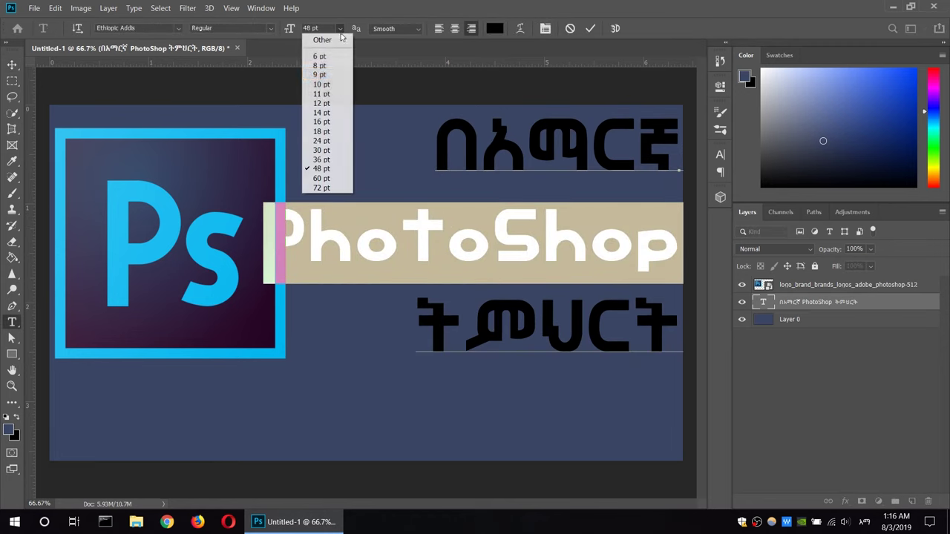
pyautogui.click(321, 169)
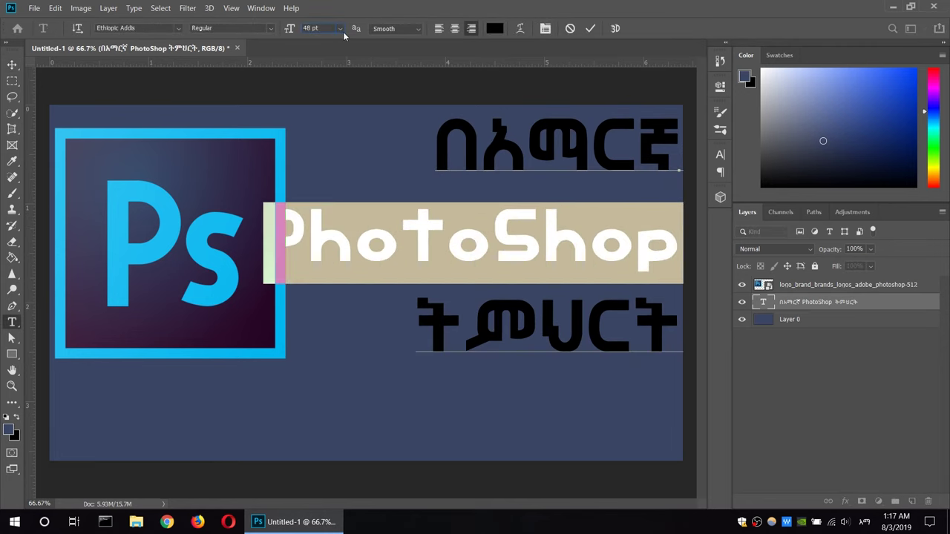
pyautogui.write('45')
pyautogui.press('Return')
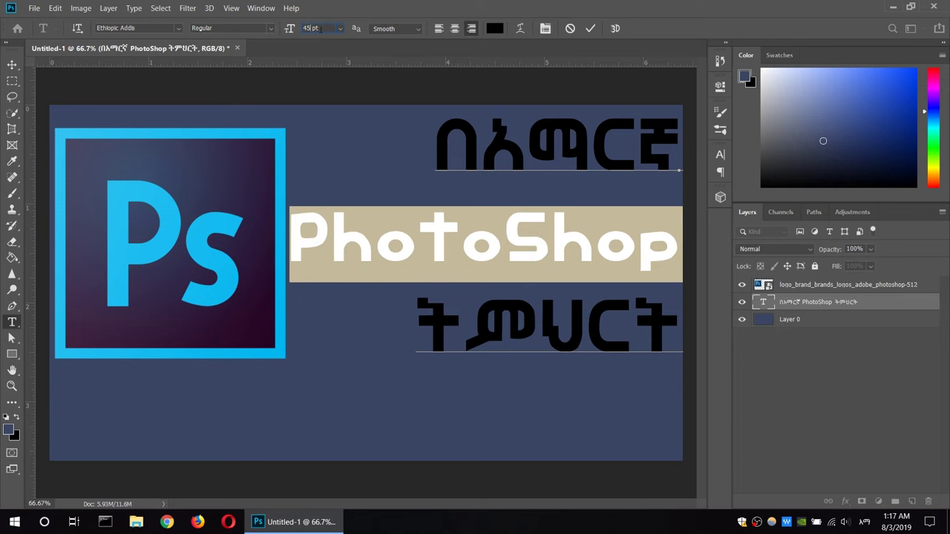
pyautogui.press('BackSpace')
pyautogui.write('8')
pyautogui.press('Return')
pyautogui.click(482, 152)
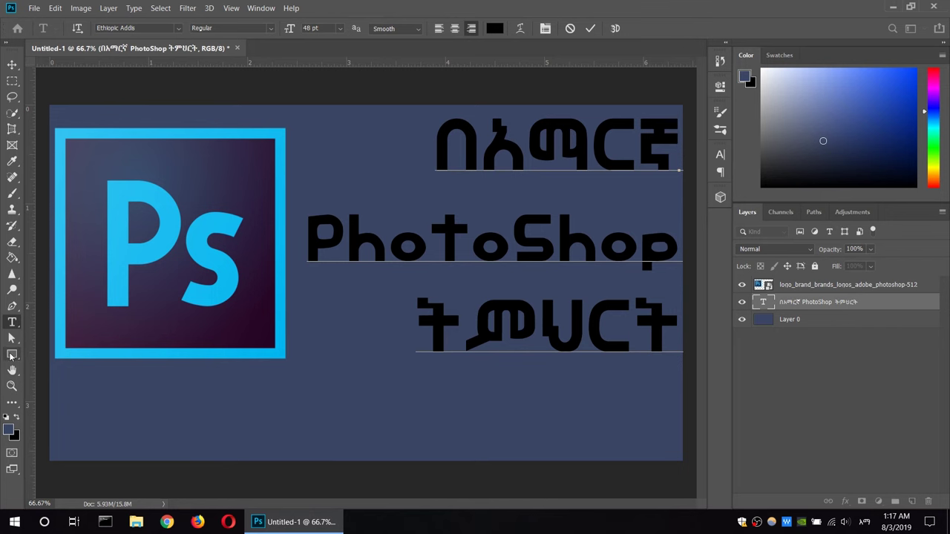
pyautogui.click(11, 355)
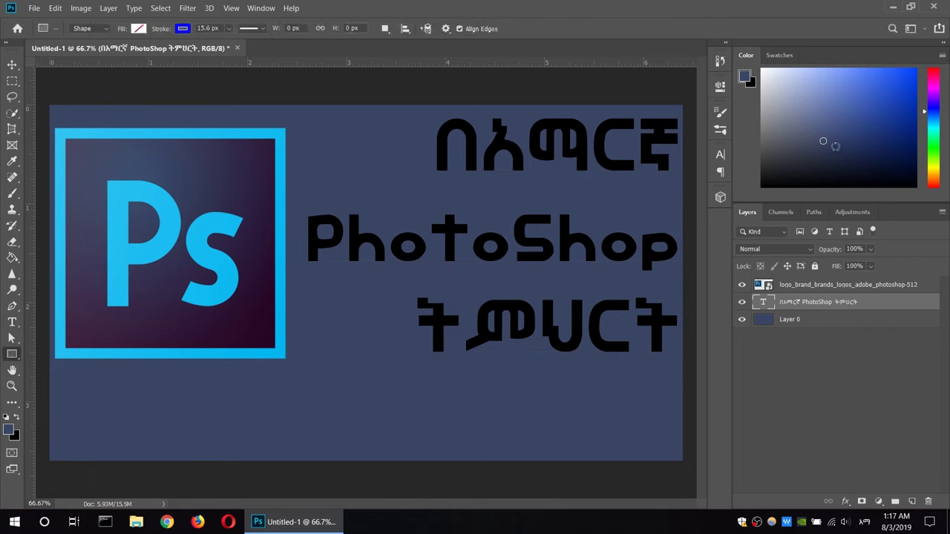
# Draw a borderless white rectangle over the top title line and layer it beneath the text
pyautogui.click(761, 70)
pyautogui.moveTo(430, 110); pyautogui.dragTo(695, 184)
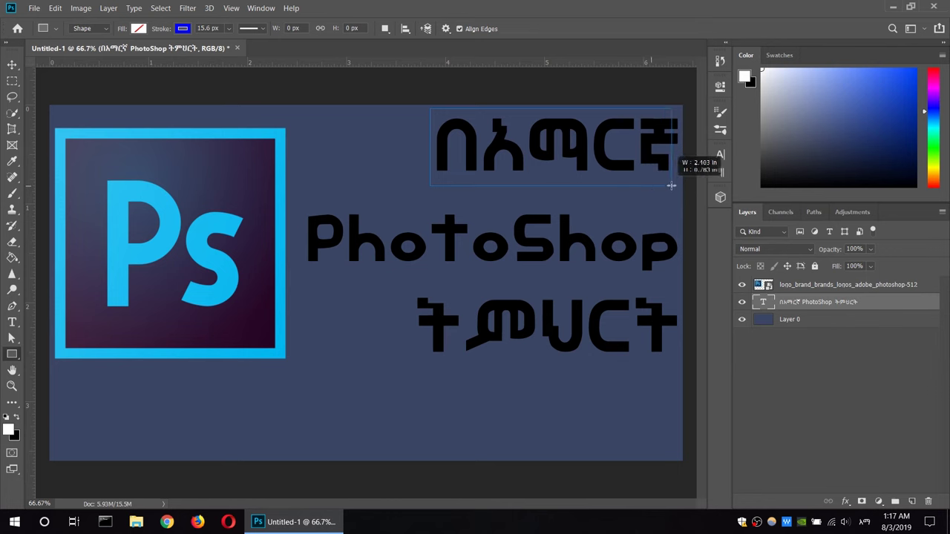
pyautogui.click(561, 158)
pyautogui.click(552, 183)
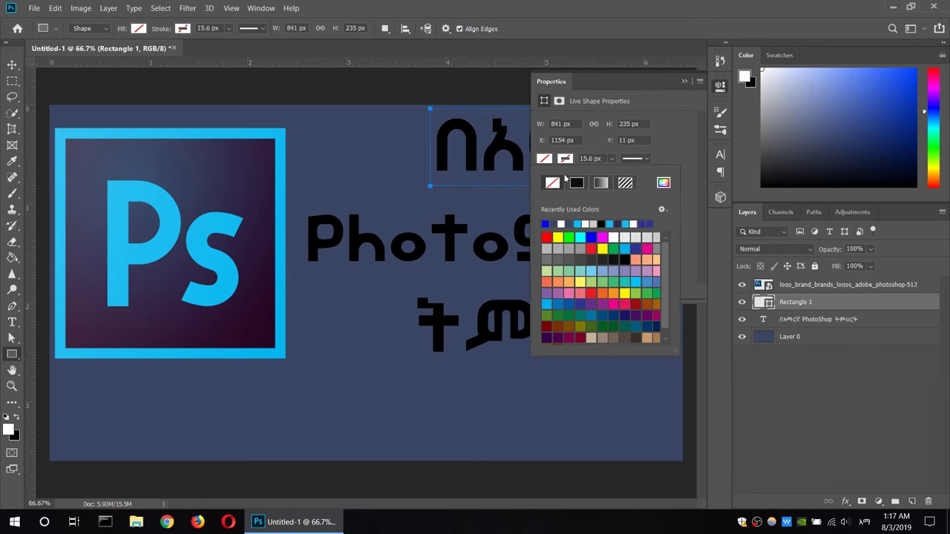
pyautogui.click(585, 223)
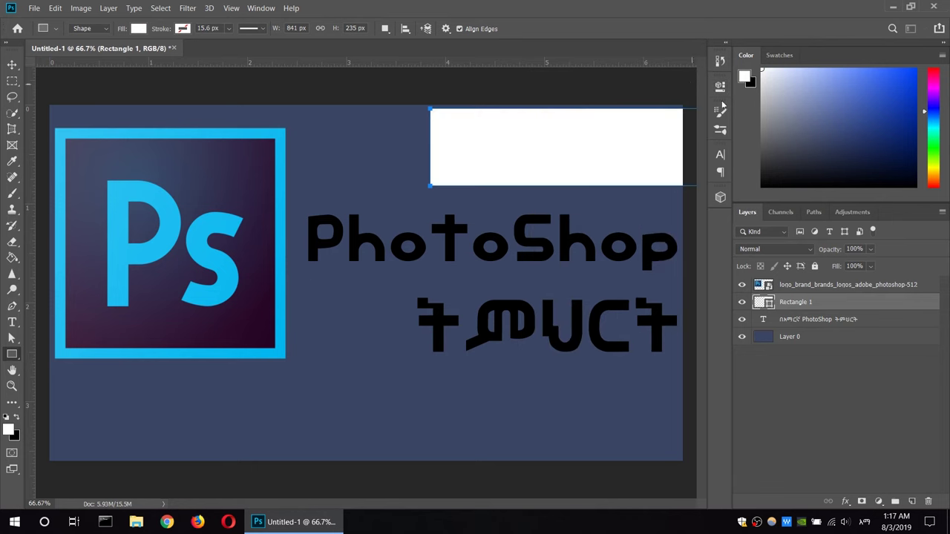
pyautogui.moveTo(789, 304); pyautogui.dragTo(788, 328)
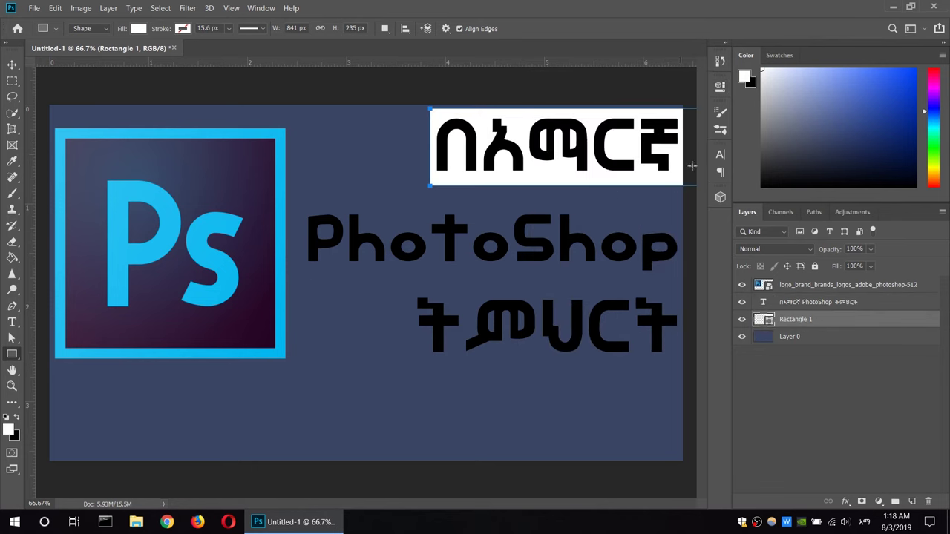
# Add matching white bars behind the PhotoShop and ትምህርት lines
pyautogui.moveTo(304, 205); pyautogui.dragTo(678, 281)
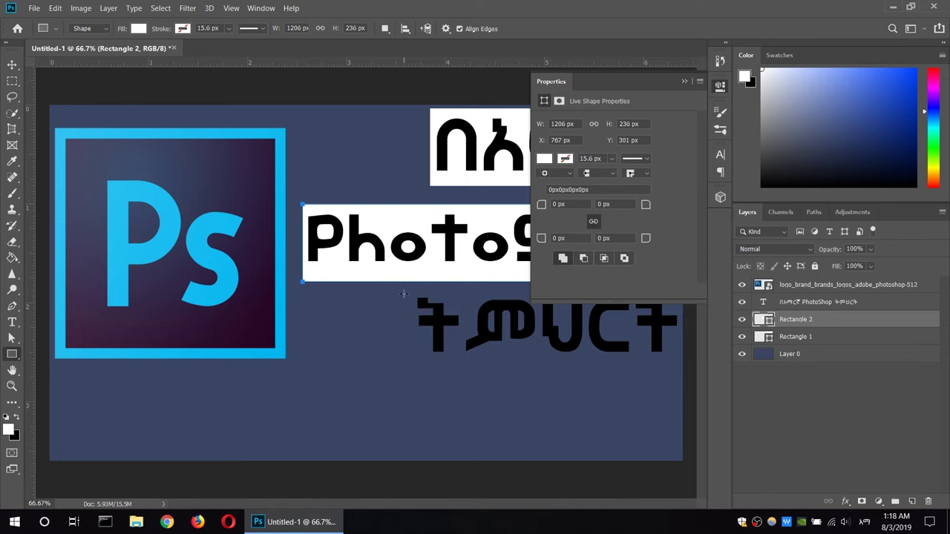
pyautogui.moveTo(407, 289); pyautogui.dragTo(683, 362)
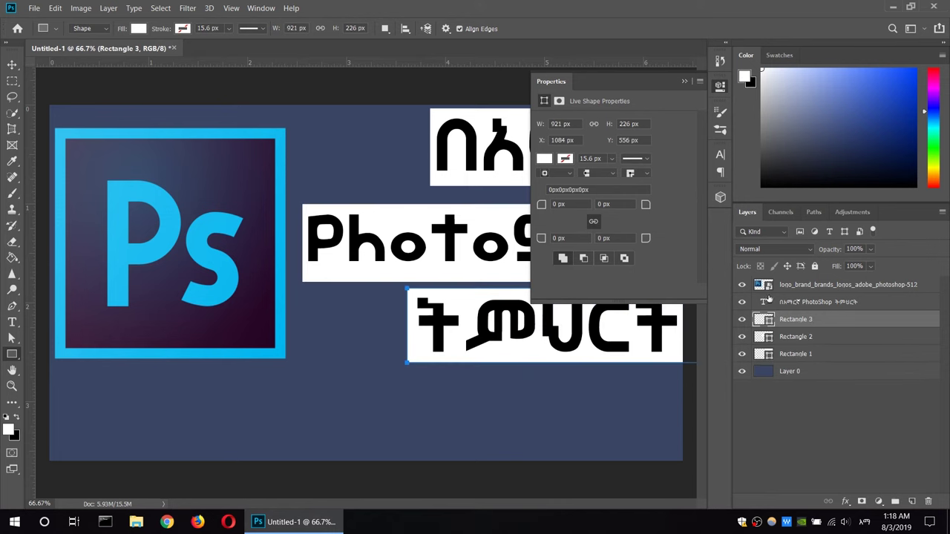
pyautogui.click(720, 83)
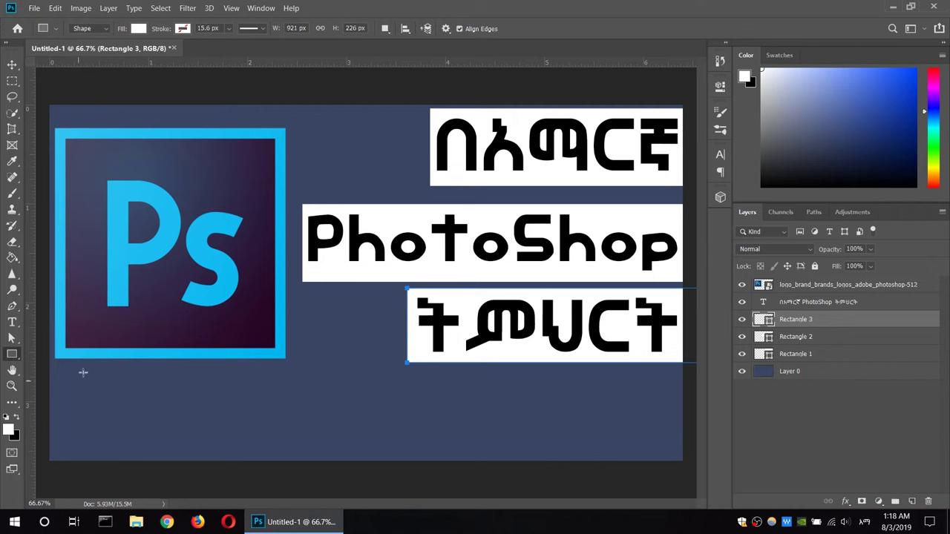
# Add the text ክፍል 1 below the logo and move it toward the bottom centre
pyautogui.click(12, 322)
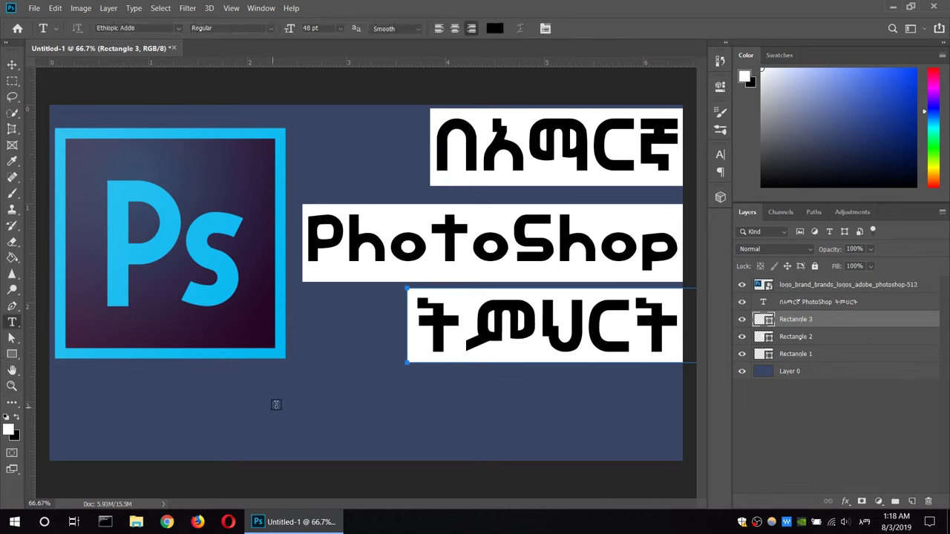
pyautogui.click(274, 404)
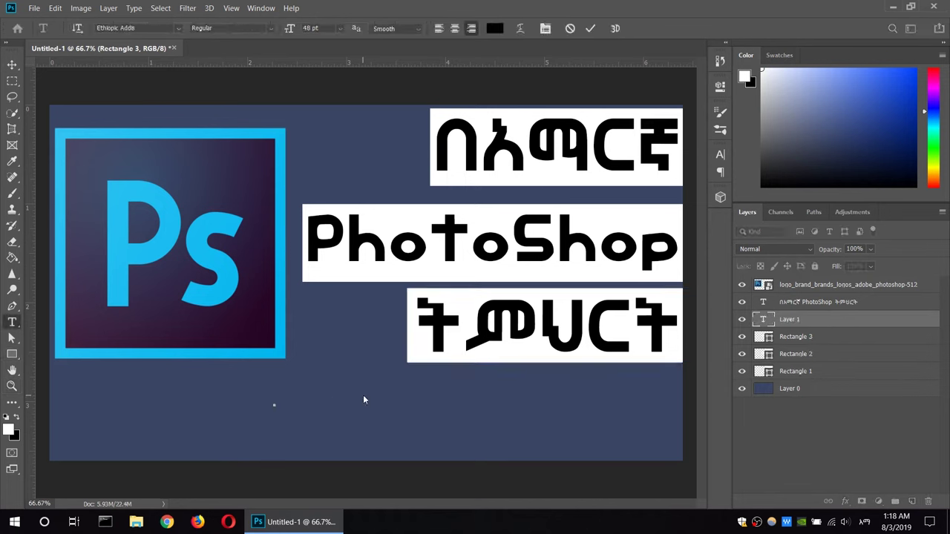
pyautogui.write('ክብፍል 1')
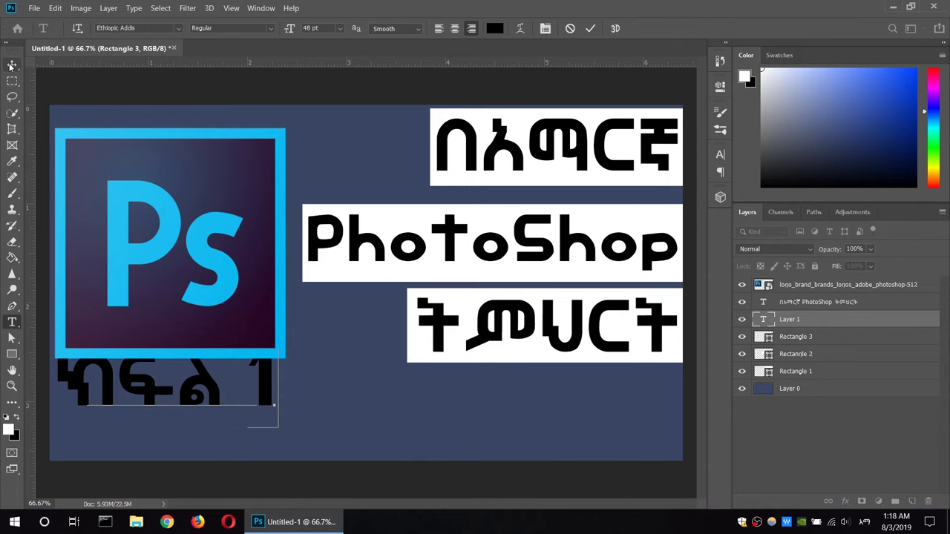
pyautogui.click(12, 65)
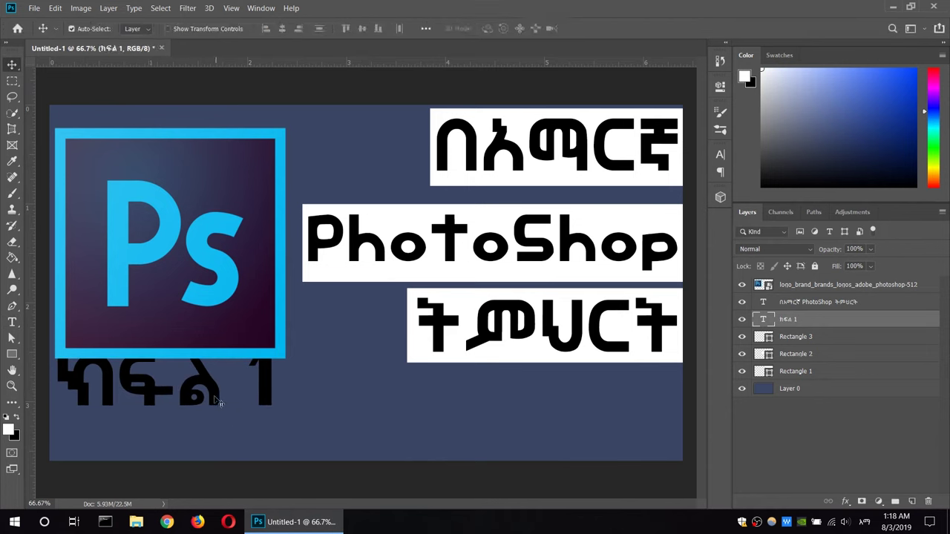
pyautogui.moveTo(212, 399); pyautogui.dragTo(381, 437)
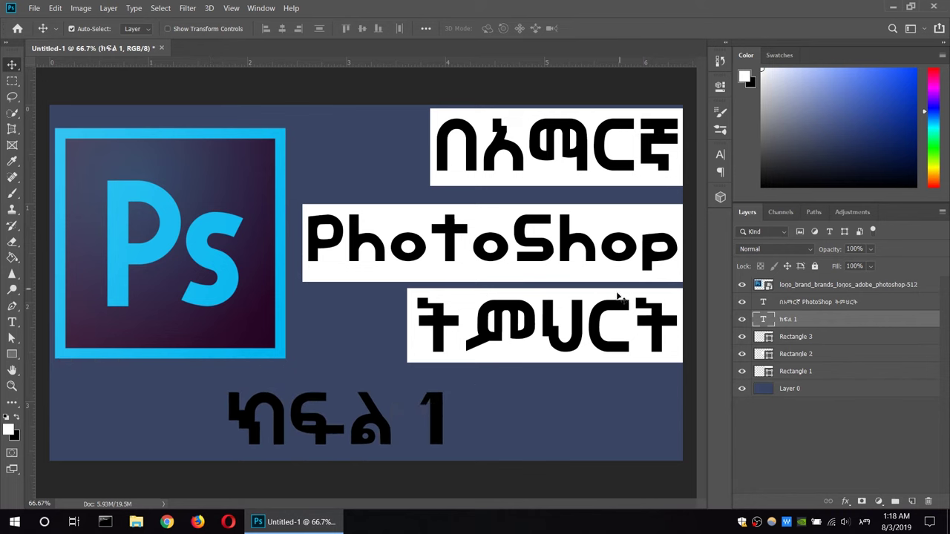
# Change the ክፍል 1 text colour to white (#ffffff)
pyautogui.doubleClick(382, 426)
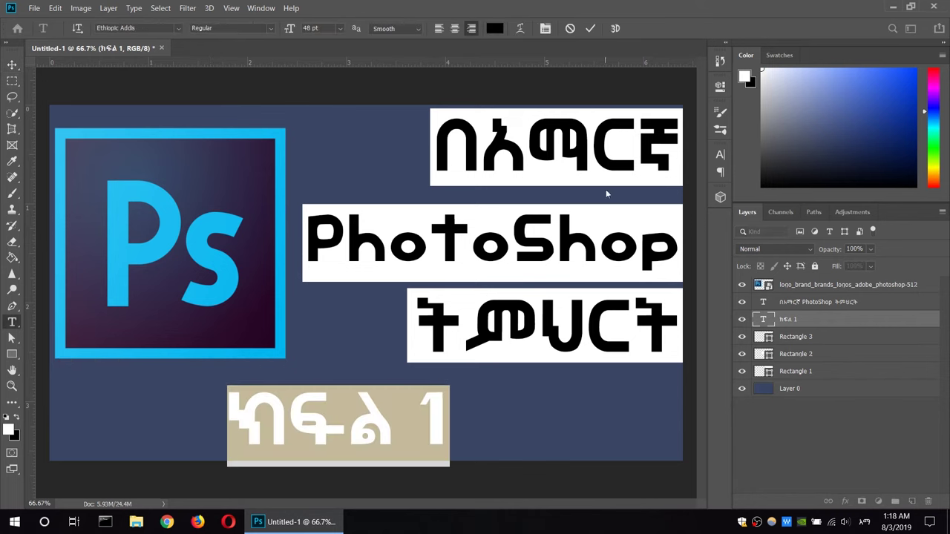
pyautogui.click(720, 154)
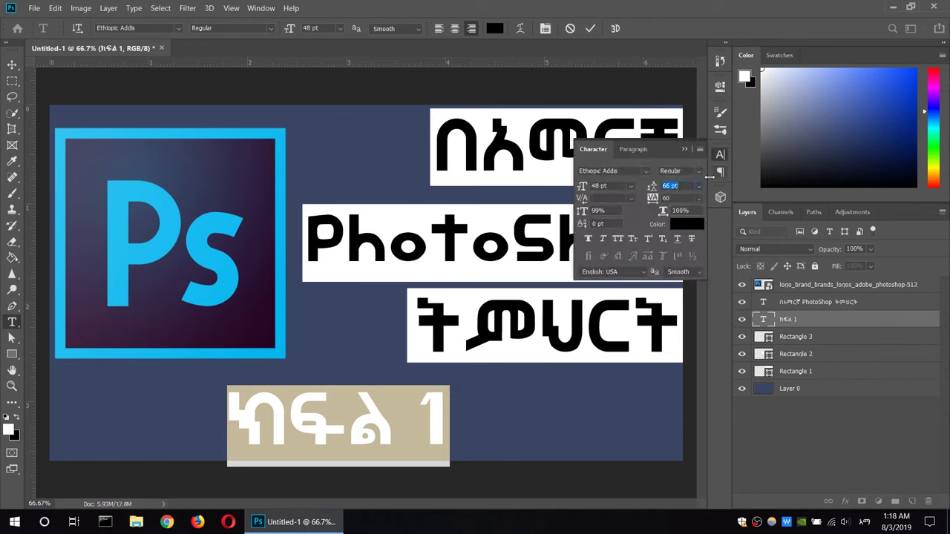
pyautogui.click(685, 224)
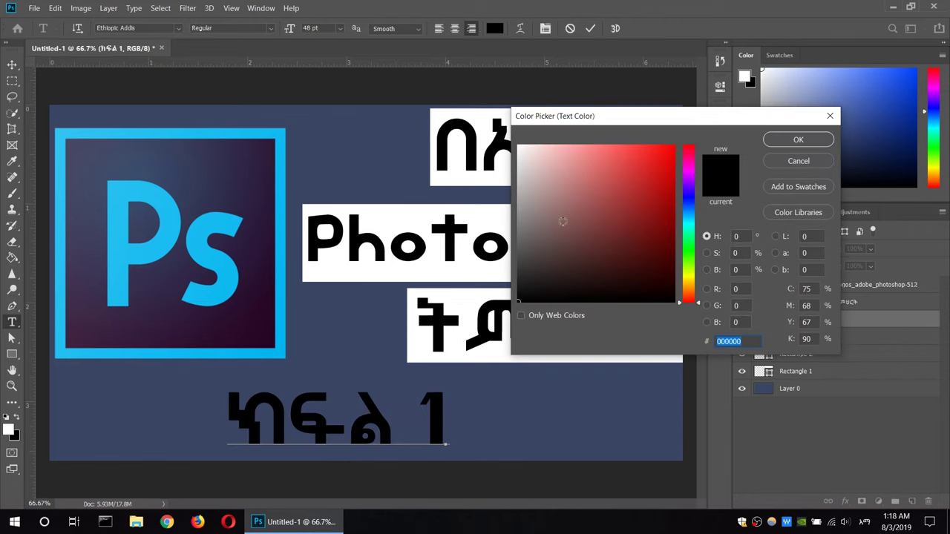
pyautogui.write('ffffff')
pyautogui.click(797, 139)
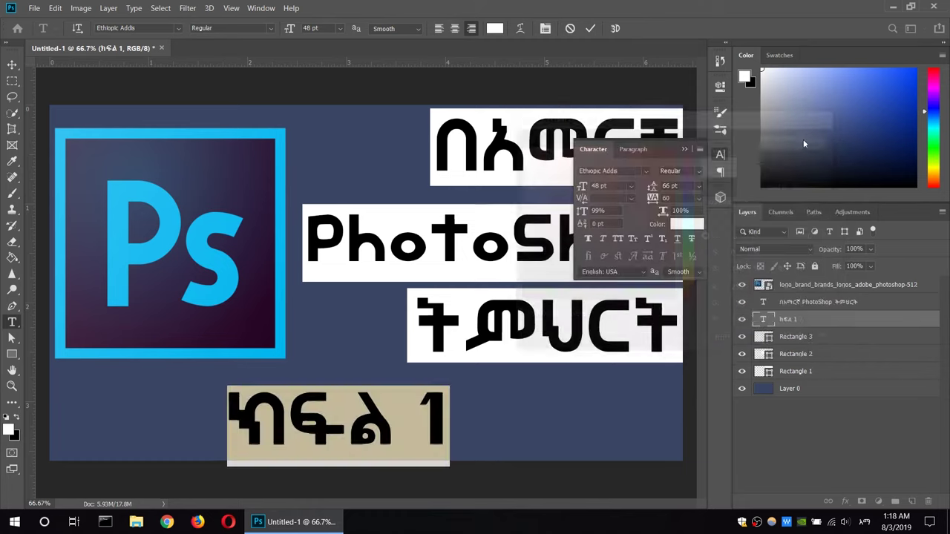
pyautogui.click(792, 440)
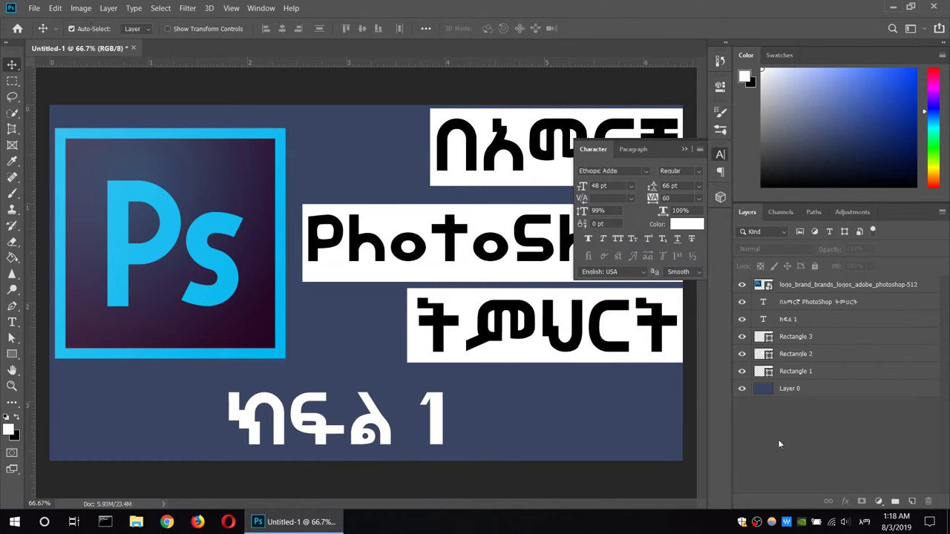
pyautogui.click(685, 150)
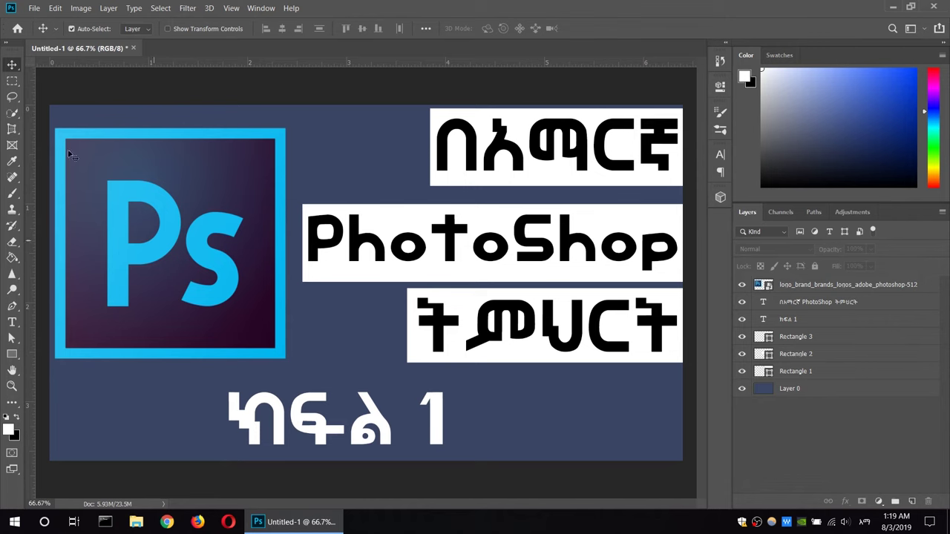
# Quick-export the thumbnail as a PNG named thumbnail-photoshop on the Desktop
pyautogui.click(34, 9)
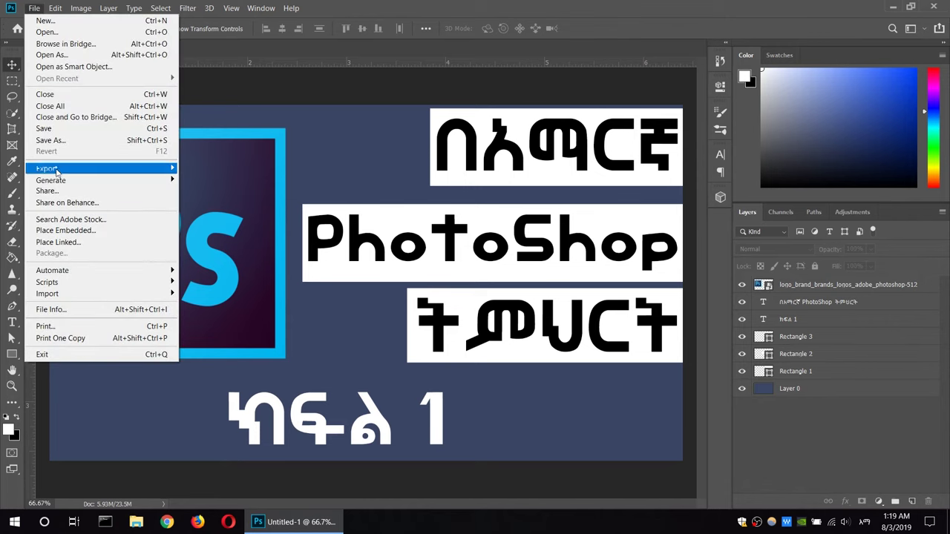
pyautogui.moveTo(101, 168)
pyautogui.click(219, 169)
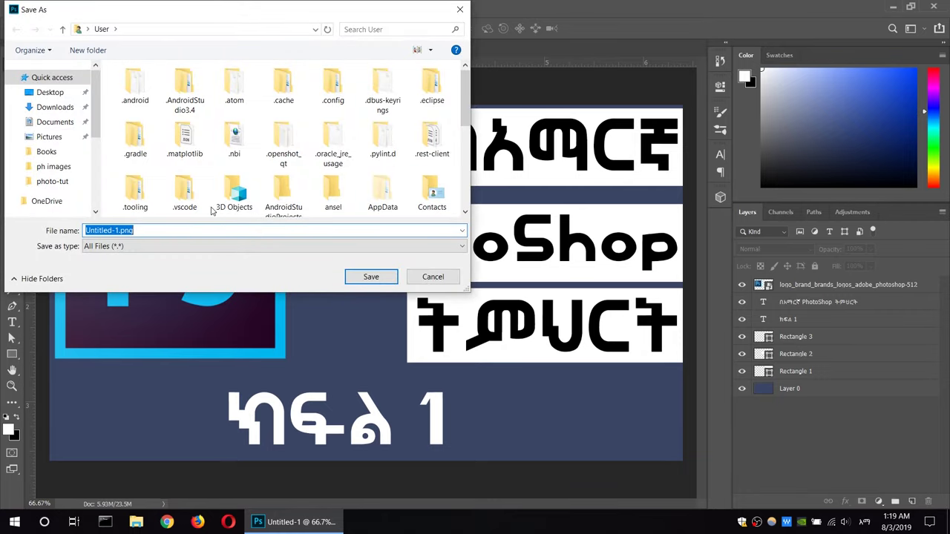
pyautogui.write('ትህ')
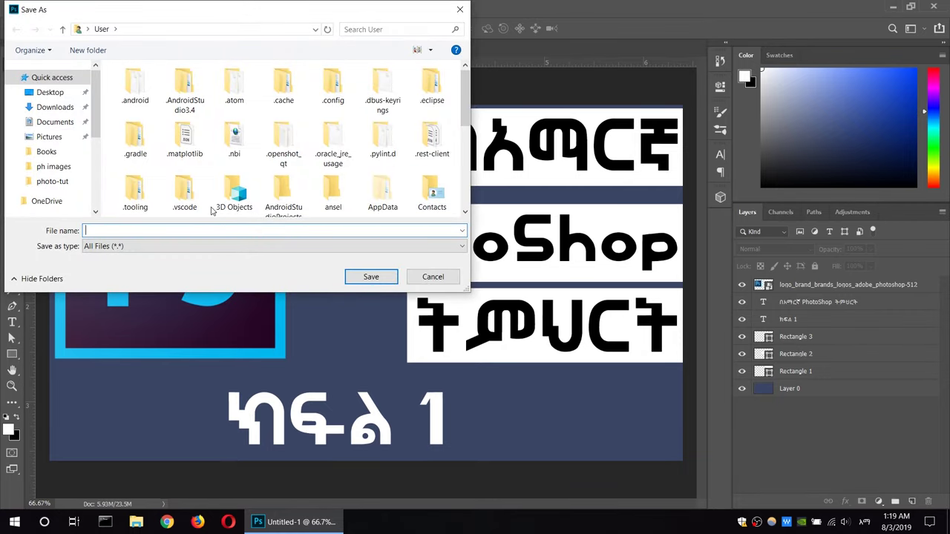
pyautogui.hotkey('alt', 'shift')
pyautogui.write('thumbnail-photoshop')
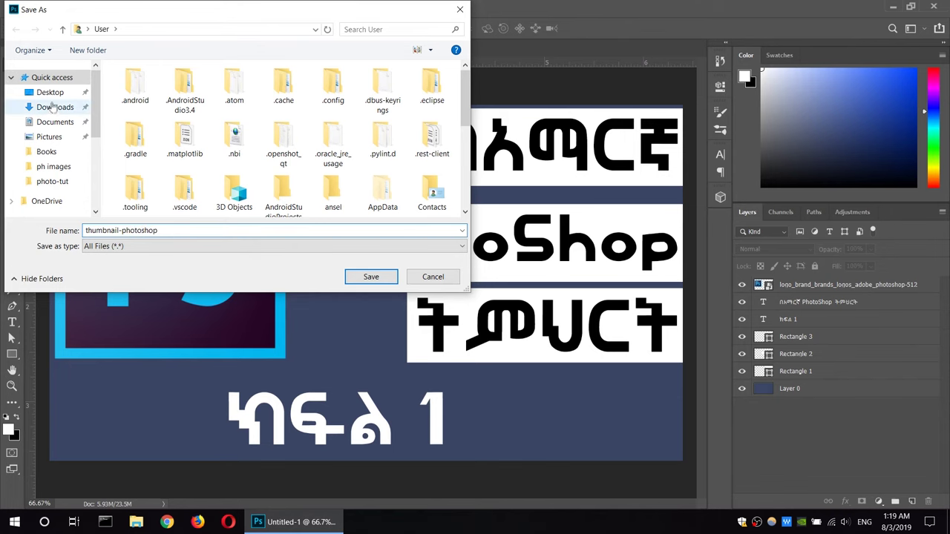
pyautogui.click(49, 92)
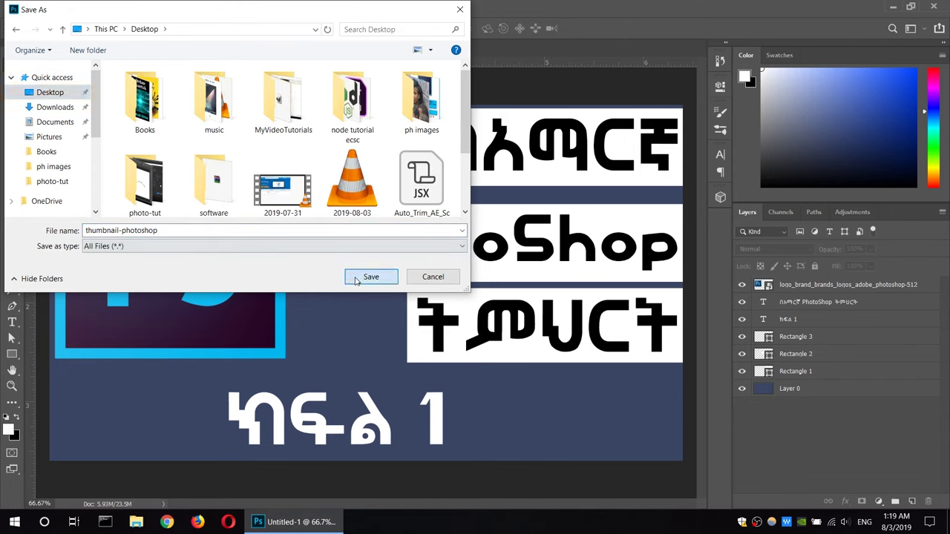
pyautogui.click(371, 276)
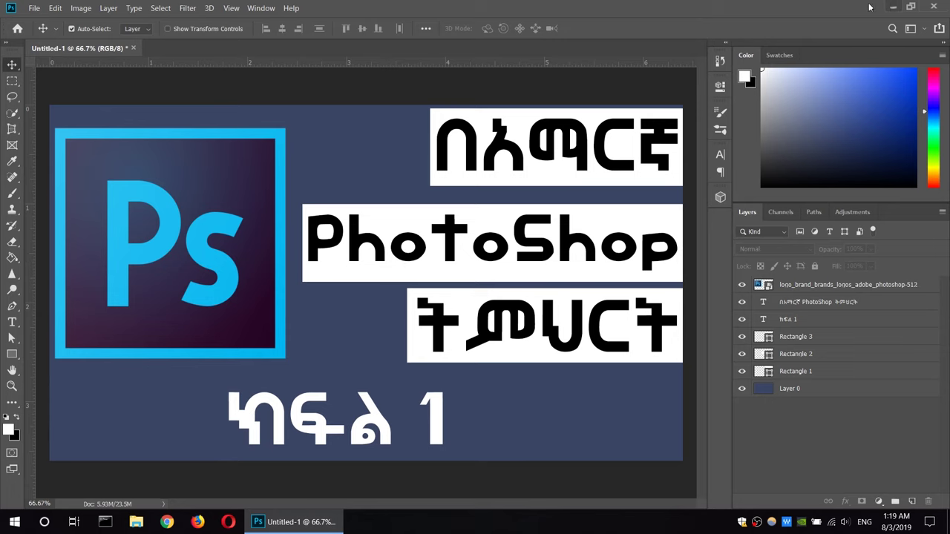
pyautogui.doubleClick(628, 11)
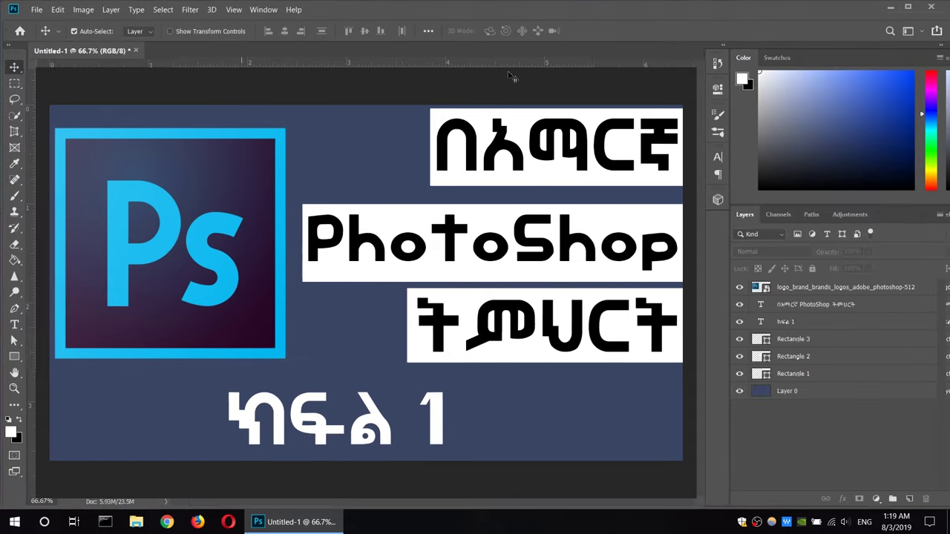
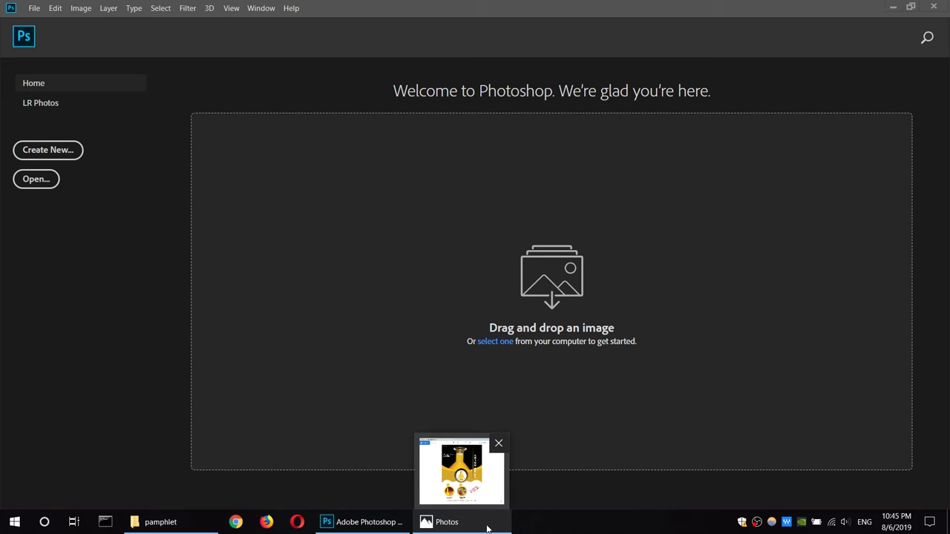
# View the finished pamphlet reference image, then close it
pyautogui.click(486, 529)
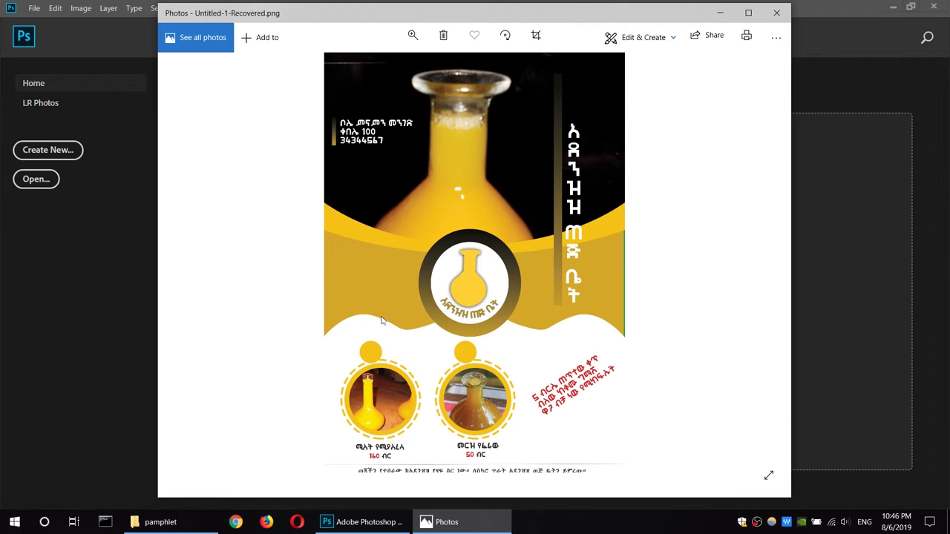
pyautogui.hotkey('alt', 'F4')
pyautogui.click(35, 8)
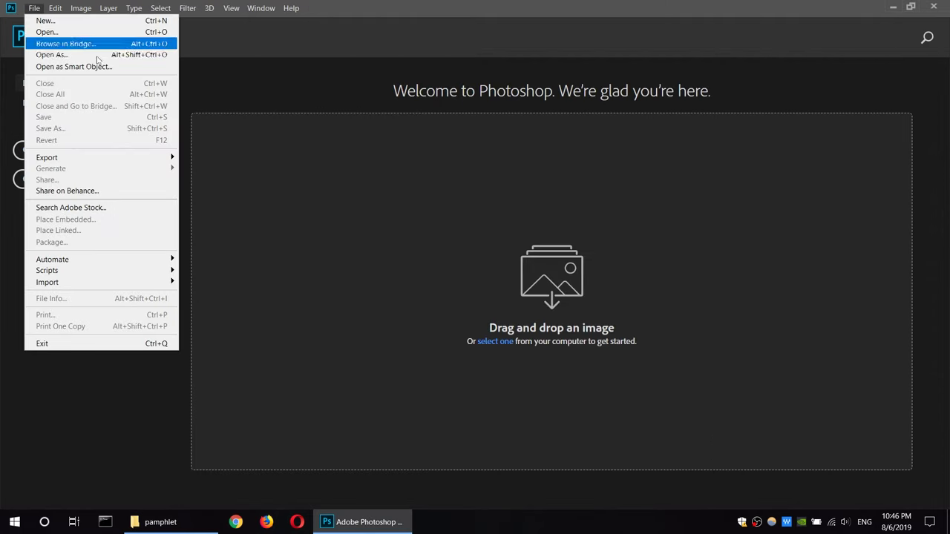
pyautogui.click(18, 251)
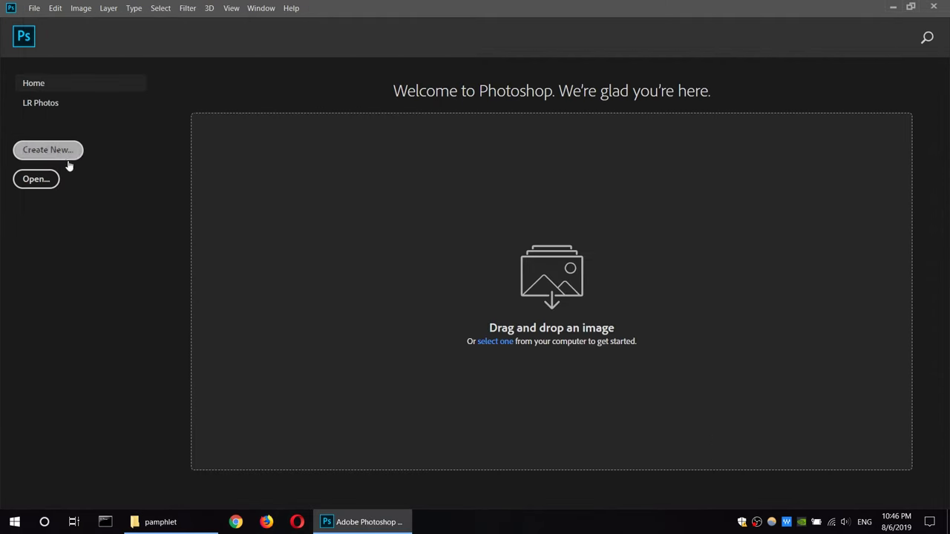
# Create a new A4 Print-preset document, 210 × 297 mm at 300 ppi
pyautogui.hotkey('ctrl', 'n')
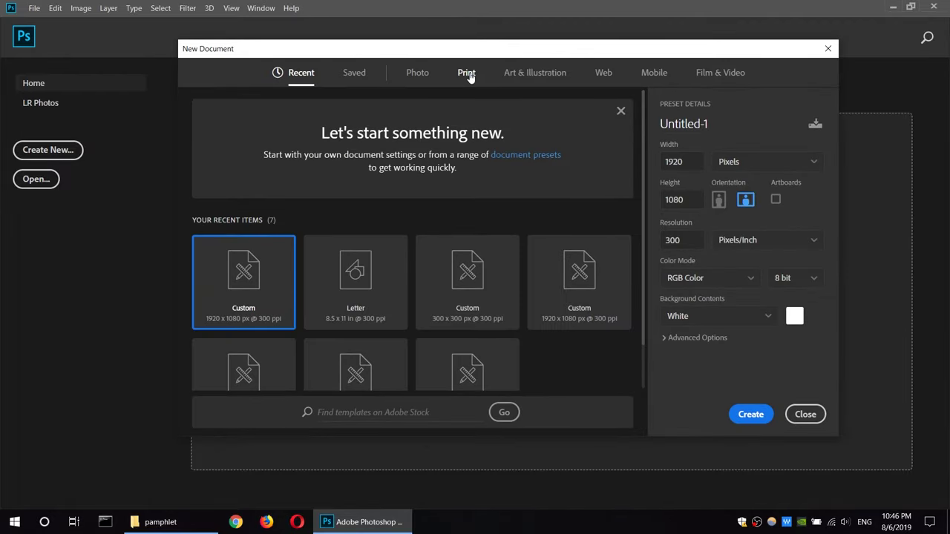
pyautogui.click(467, 73)
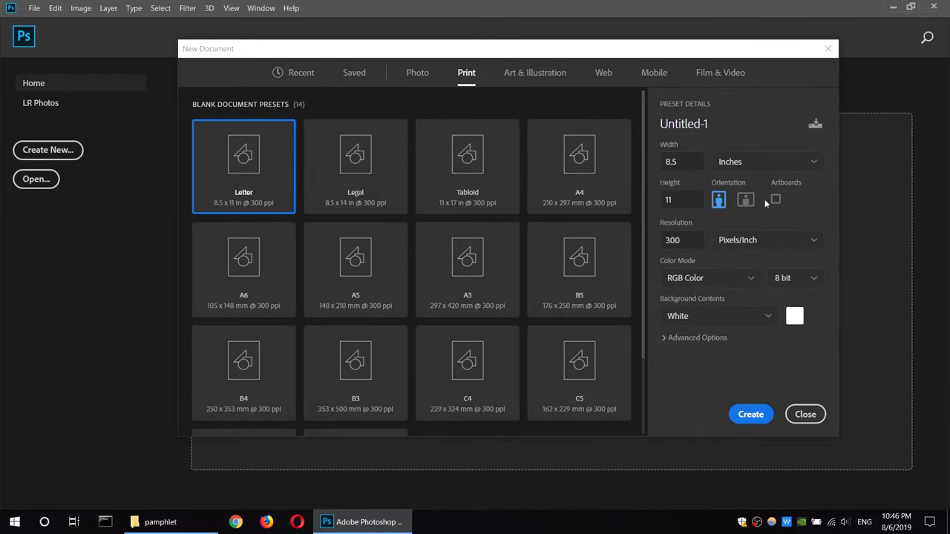
pyautogui.click(582, 182)
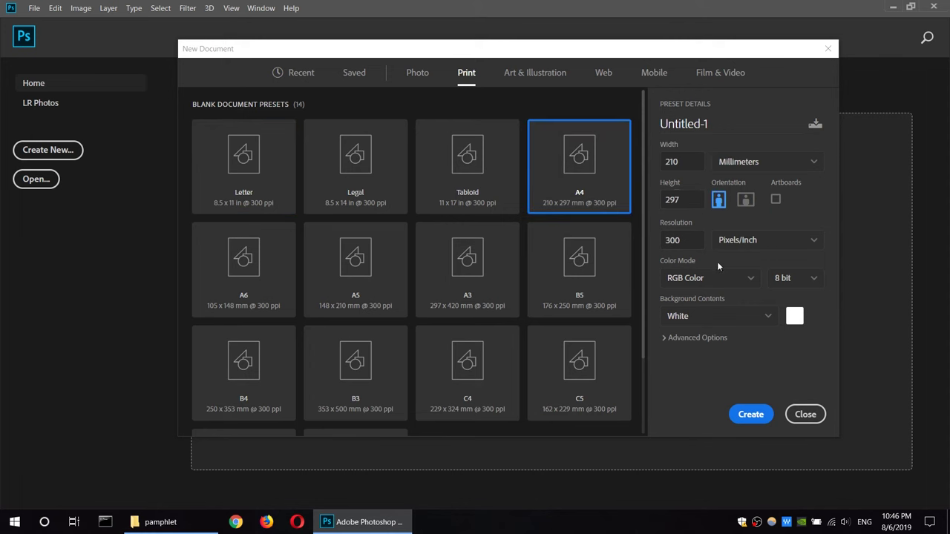
pyautogui.press('Tab')
pyautogui.press('Tab')
pyautogui.click(753, 415)
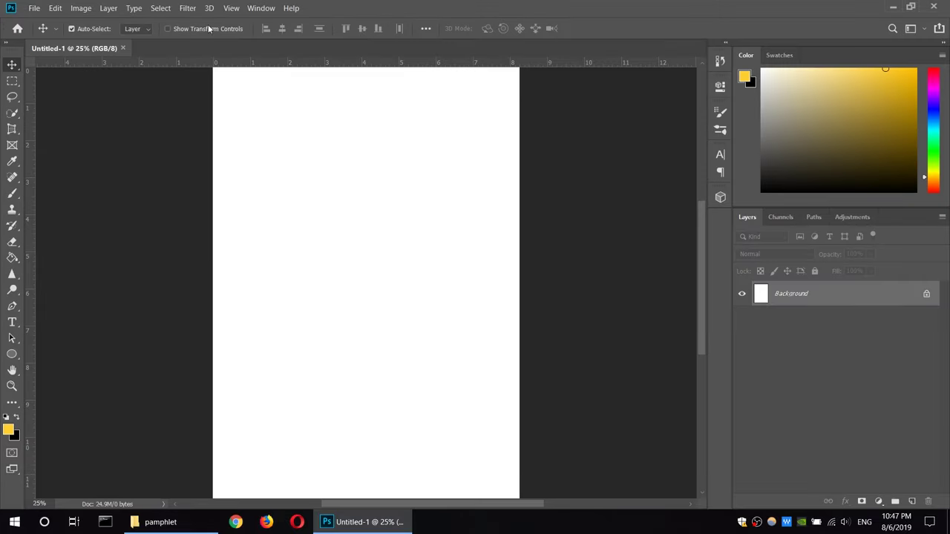
# Fit the whole page in the window and select the Ellipse Tool
pyautogui.click(231, 7)
pyautogui.click(264, 117)
pyautogui.click(232, 8)
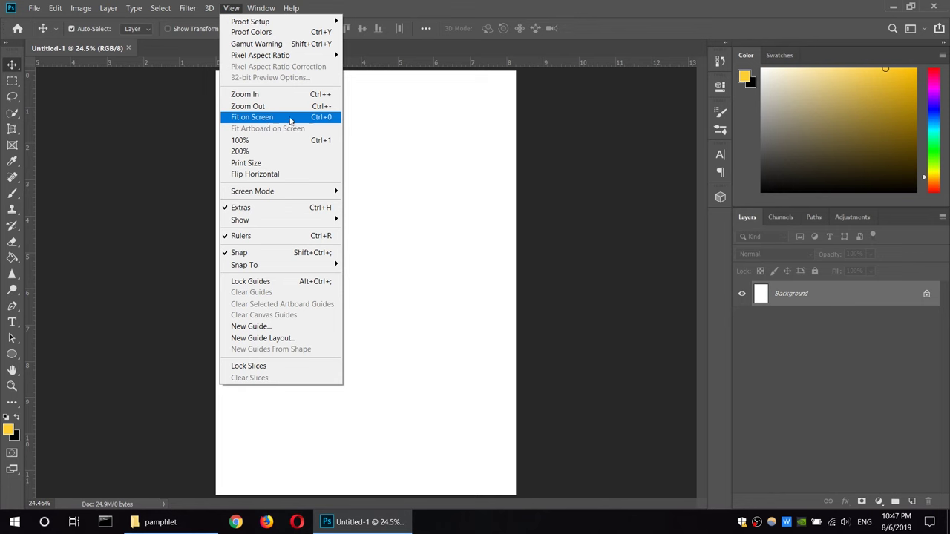
pyautogui.click(563, 139)
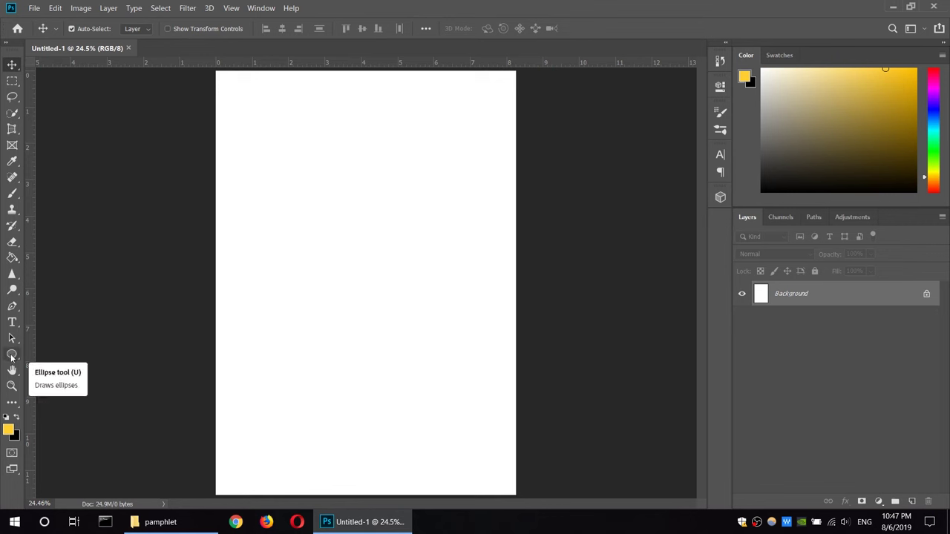
pyautogui.click(11, 357)
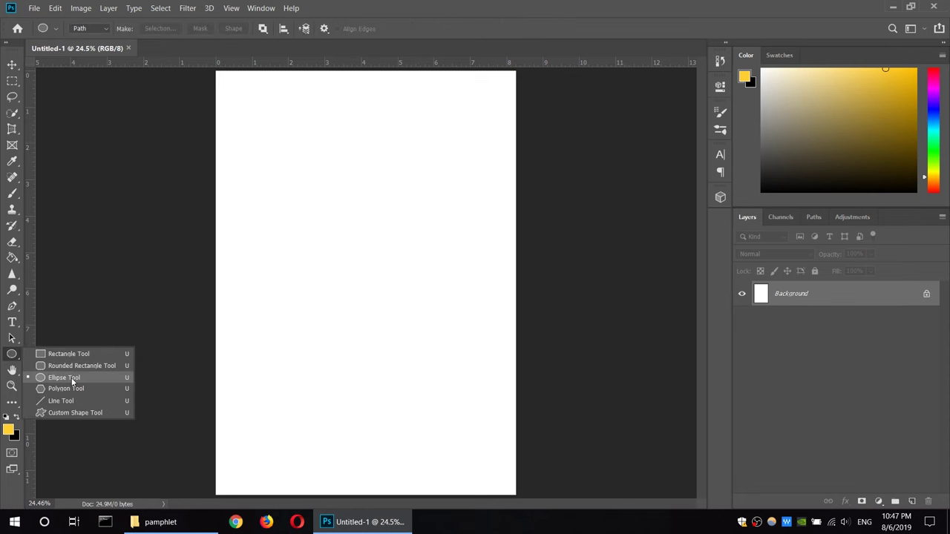
pyautogui.click(73, 380)
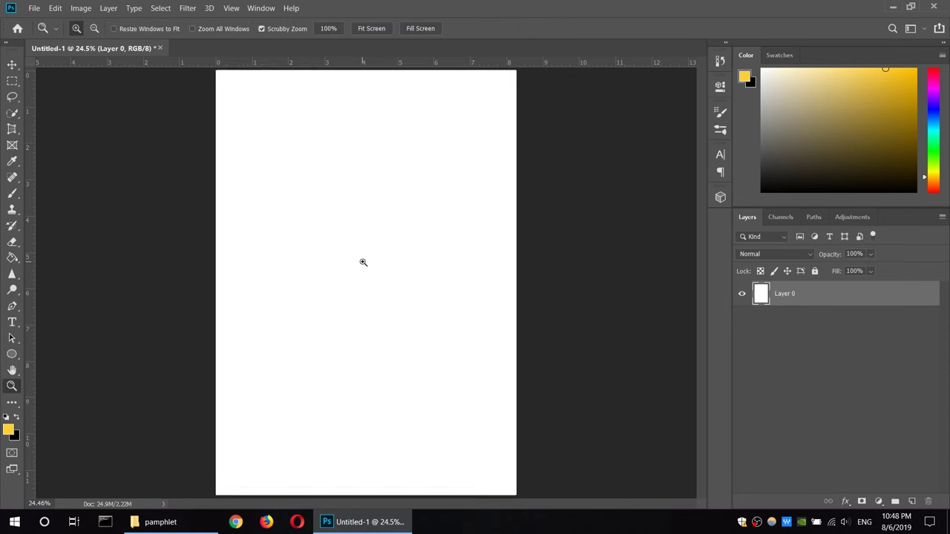
pyautogui.moveTo(363, 261); pyautogui.dragTo(524, 233)
pyautogui.keyDown('alt'); pyautogui.click(318, 225); pyautogui.keyUp('alt')
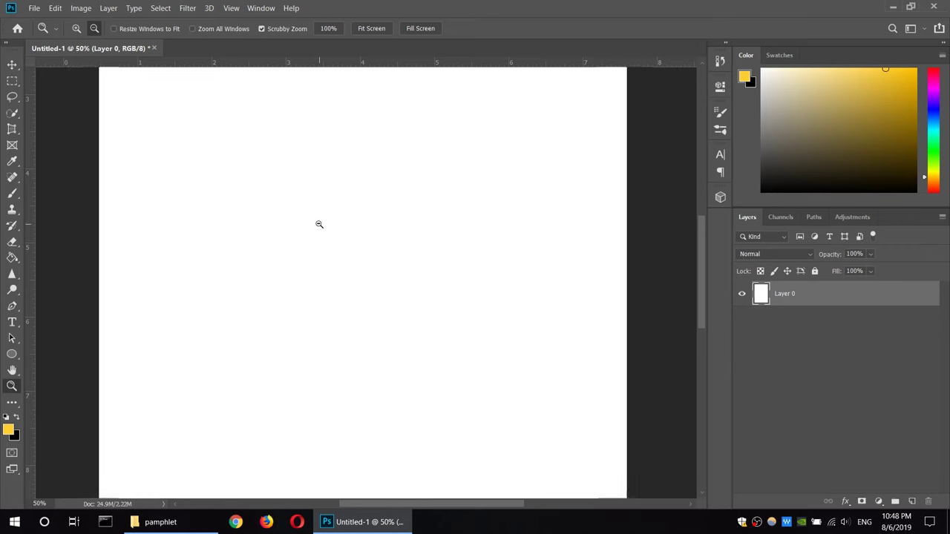
pyautogui.scroll(3, 691, 165)
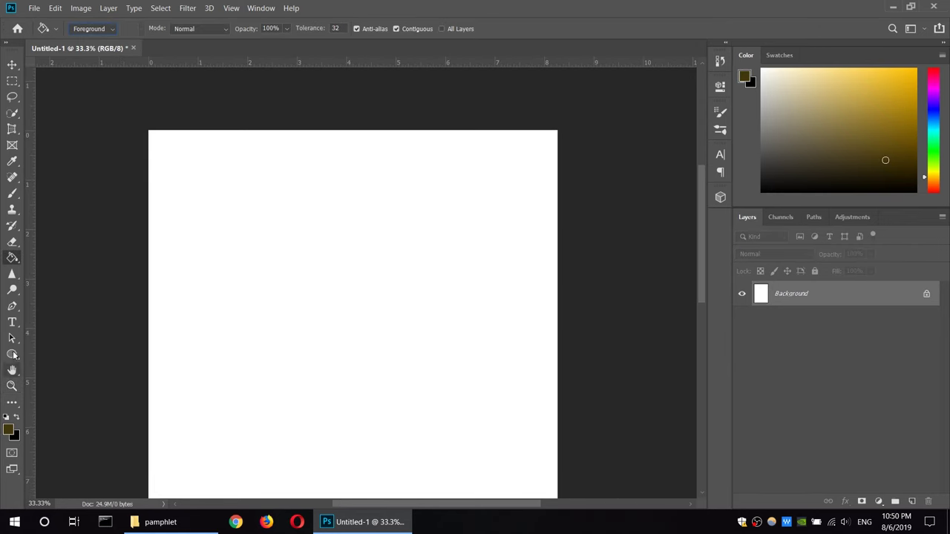
# Draw a wide filled ellipse shape spanning the top of the page
pyautogui.click(12, 354)
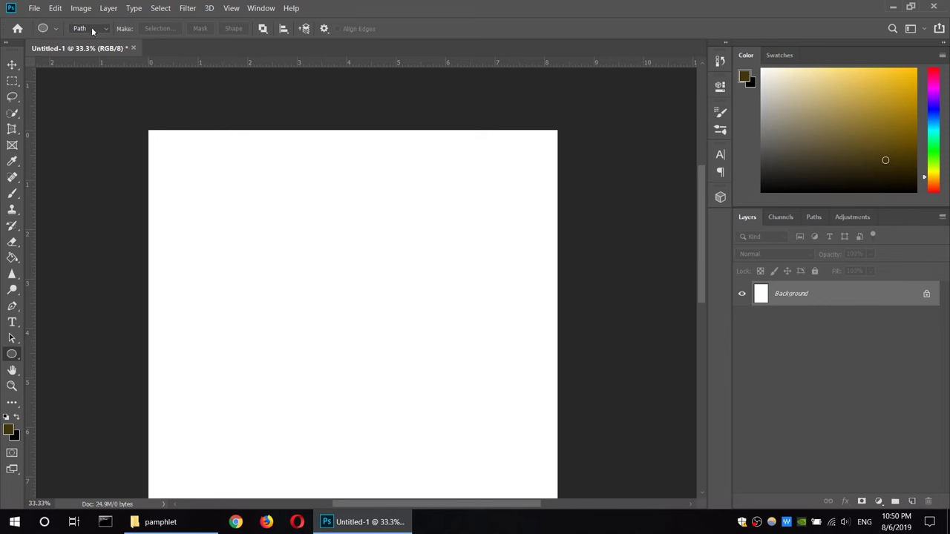
pyautogui.click(88, 29)
pyautogui.click(83, 38)
pyautogui.moveTo(116, 97); pyautogui.dragTo(371, 274)
pyautogui.hotkey('ctrl', 'z')
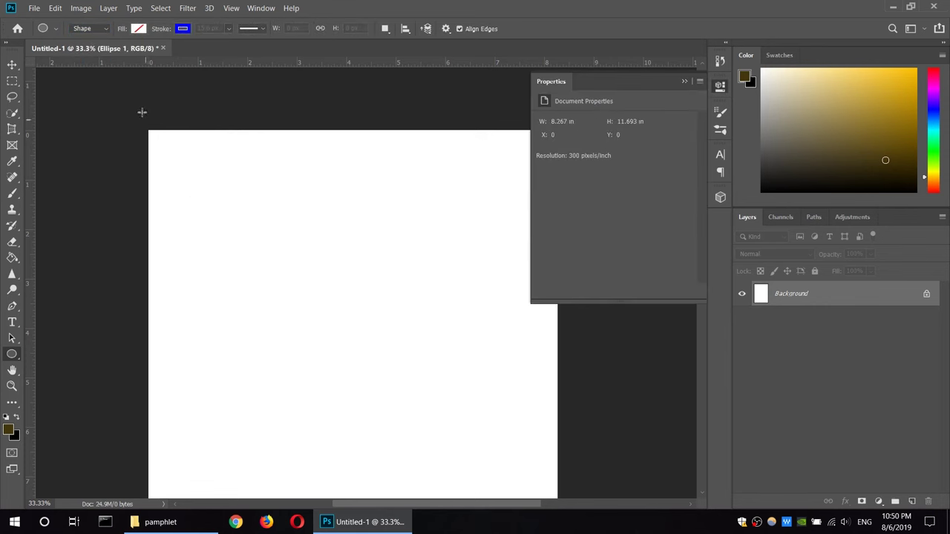
pyautogui.moveTo(103, 93)
pyautogui.mouseDown()
pyautogui.moveTo(617, 395)
pyautogui.moveTo(614, 416)
pyautogui.mouseUp()
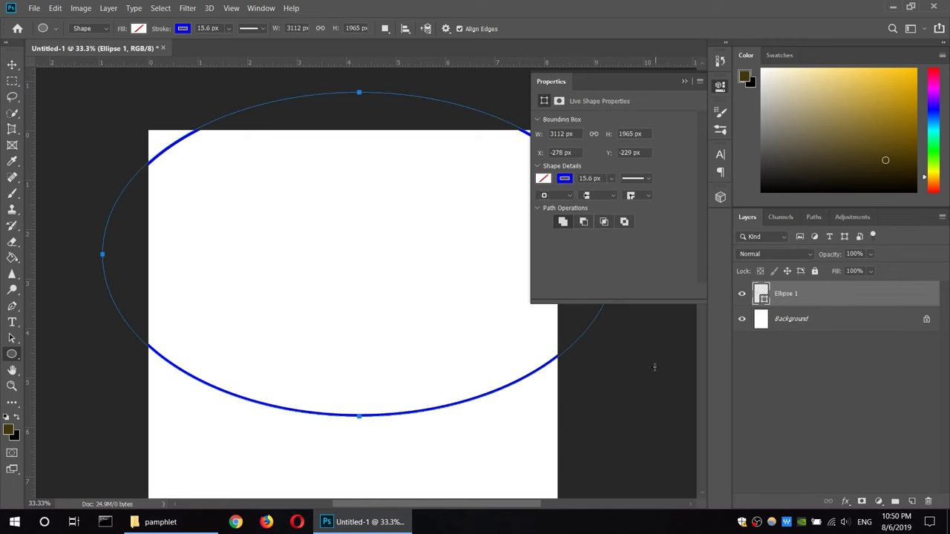
# Give the ellipse no stroke and a solid blue fill, then nudge it up
pyautogui.click(177, 29)
pyautogui.click(130, 53)
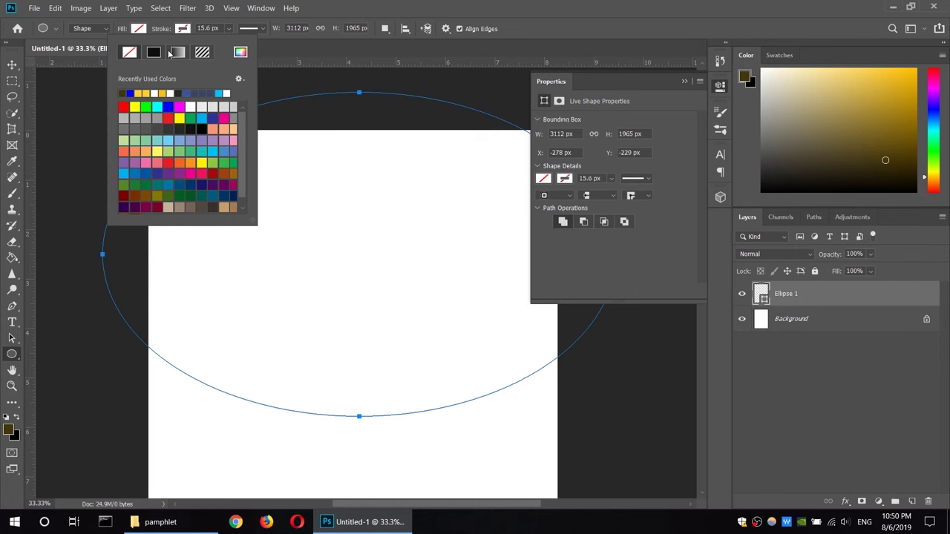
pyautogui.click(139, 30)
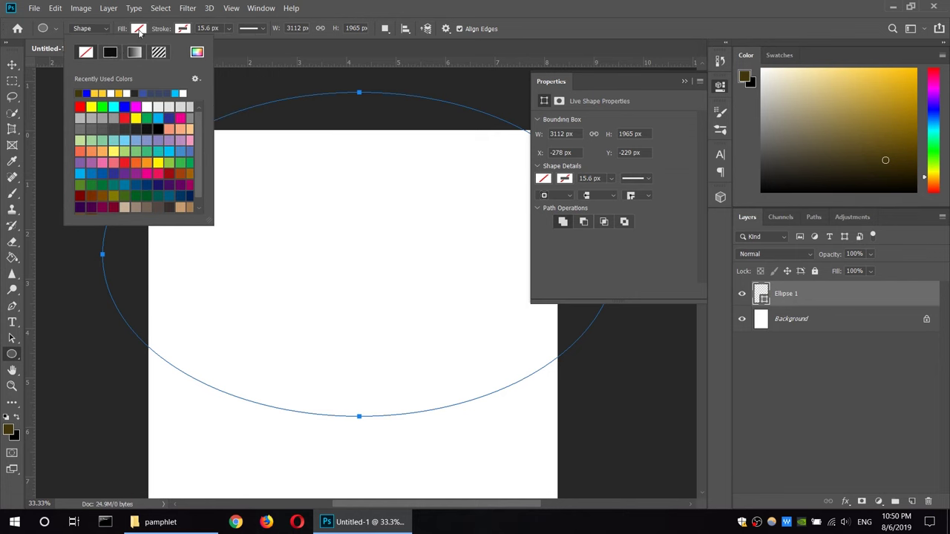
pyautogui.click(86, 93)
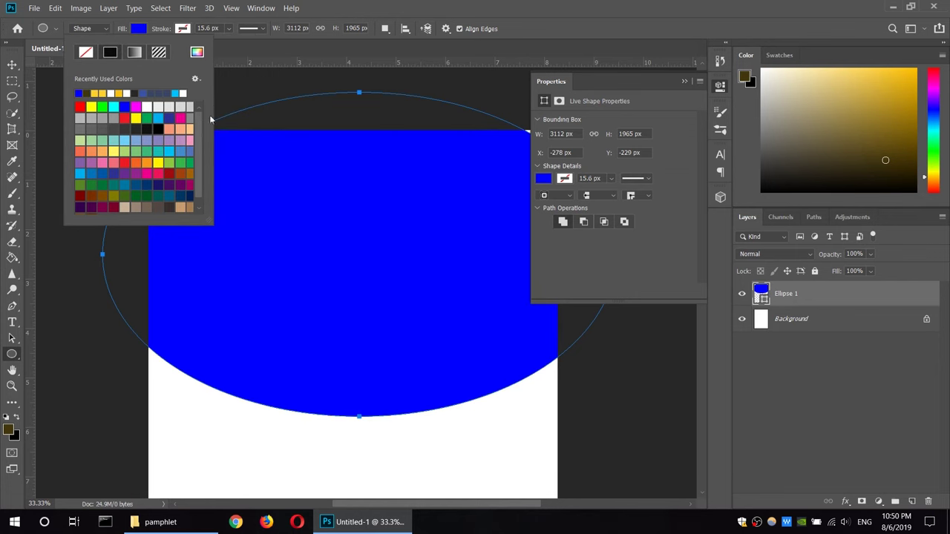
pyautogui.click(729, 11)
pyautogui.click(717, 85)
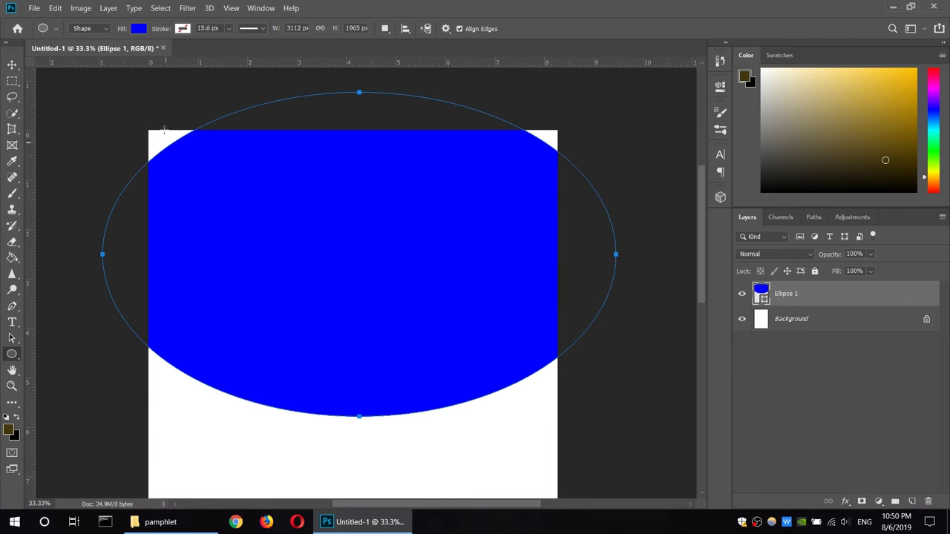
pyautogui.click(12, 65)
pyautogui.moveTo(351, 201); pyautogui.dragTo(341, 160)
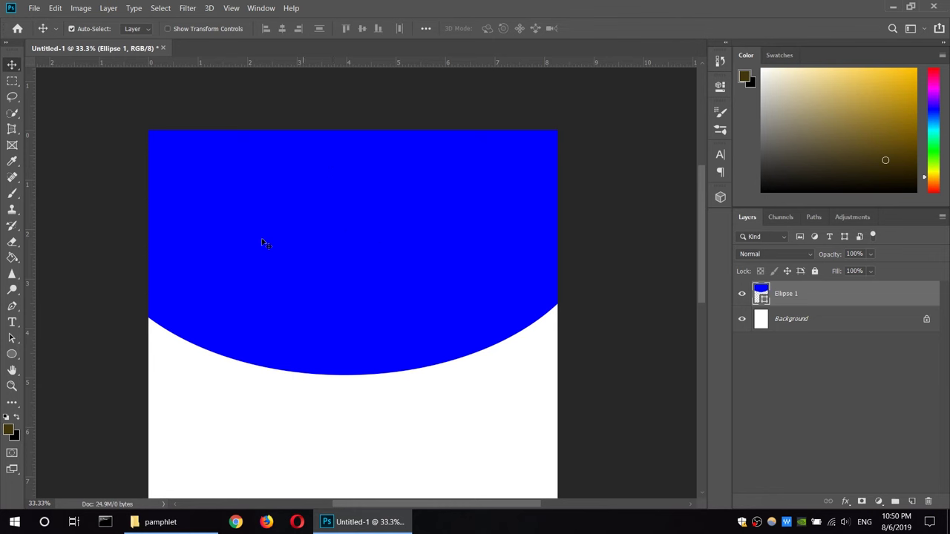
# Duplicate the blue ellipse layer and shrink the copy slightly
pyautogui.rightClick(834, 300)
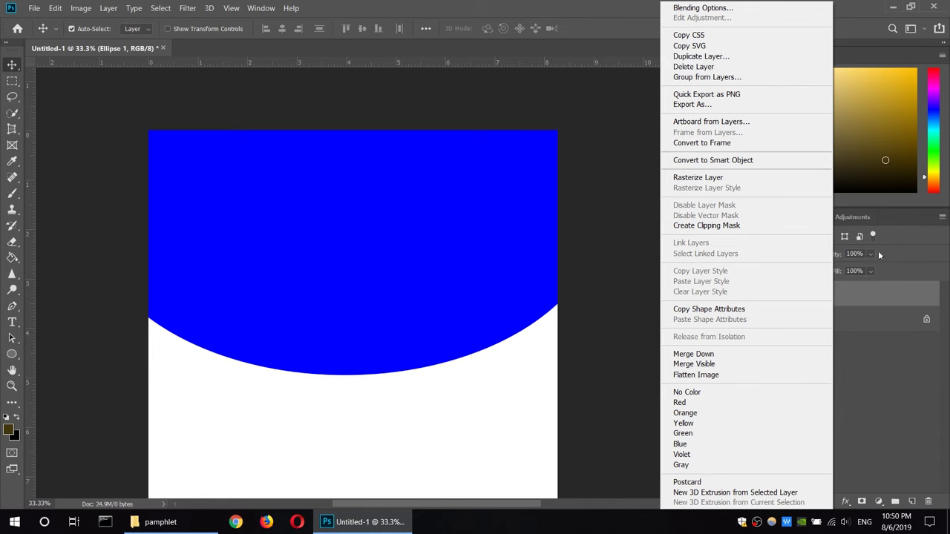
pyautogui.click(873, 304)
pyautogui.moveTo(872, 305)
pyautogui.mouseDown()
pyautogui.moveTo(924, 464)
pyautogui.moveTo(912, 501)
pyautogui.mouseUp()
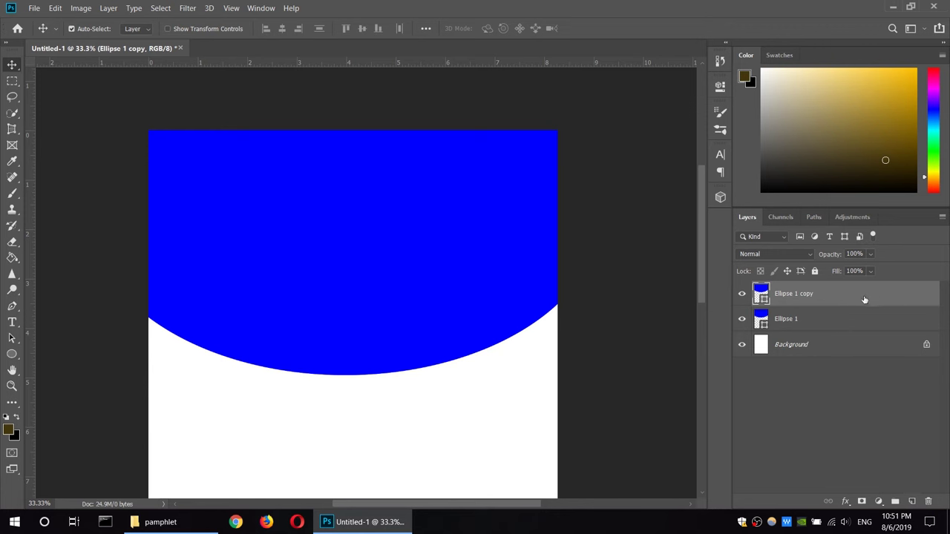
pyautogui.click(58, 9)
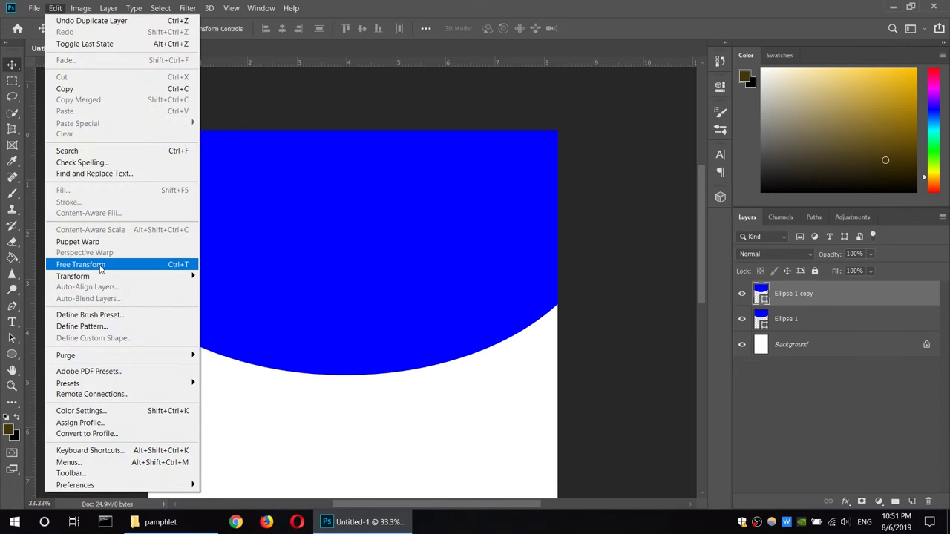
pyautogui.click(541, 6)
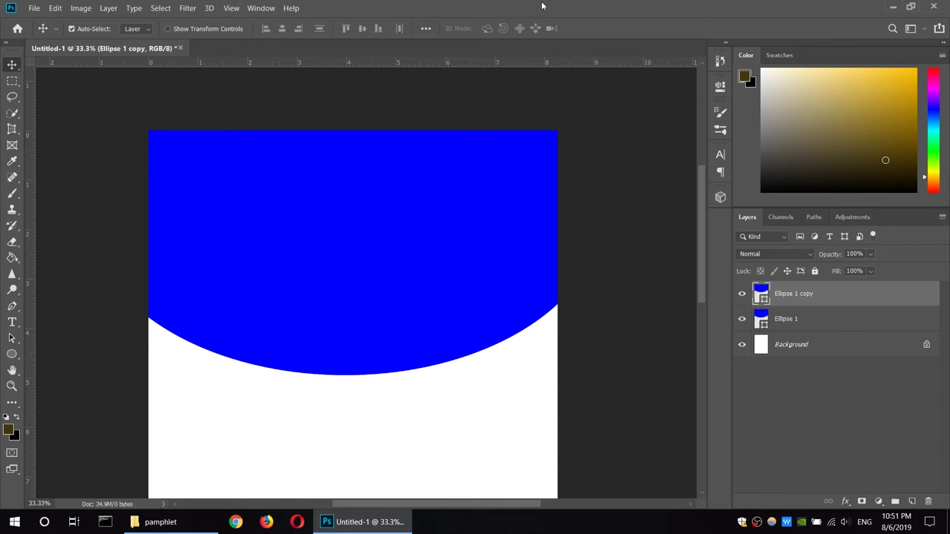
pyautogui.hotkey('ctrl', 't')
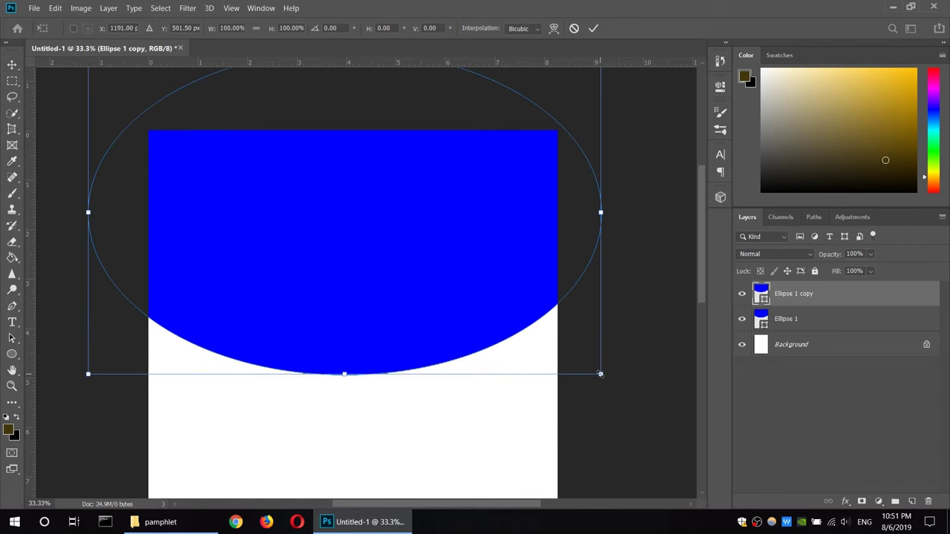
pyautogui.moveTo(598, 373); pyautogui.dragTo(578, 347)
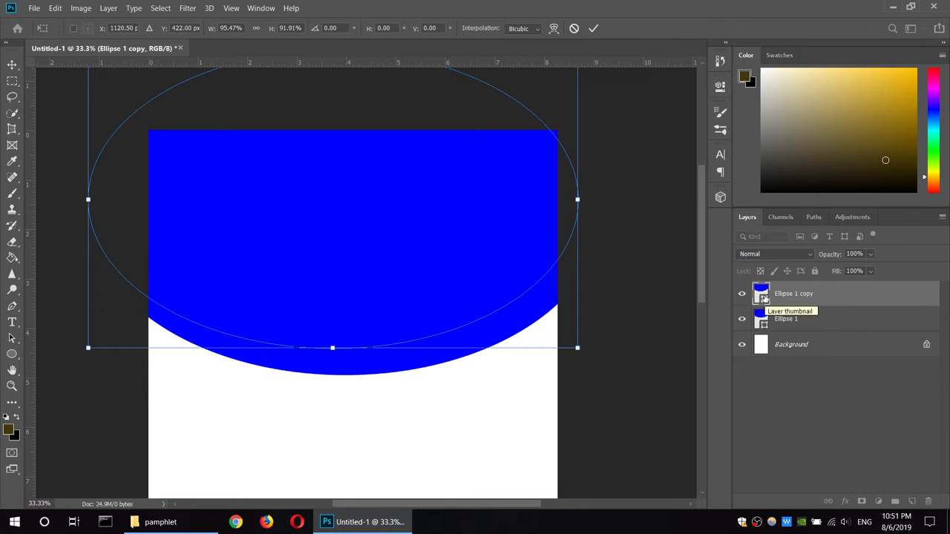
# Recolour the ellipse copy's fill red and move it down
pyautogui.doubleClick(762, 297)
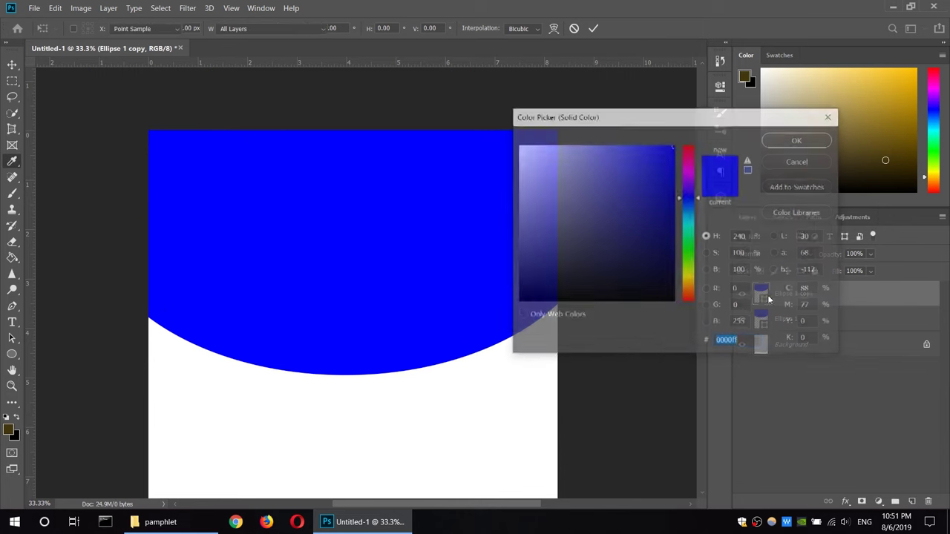
pyautogui.click(689, 162)
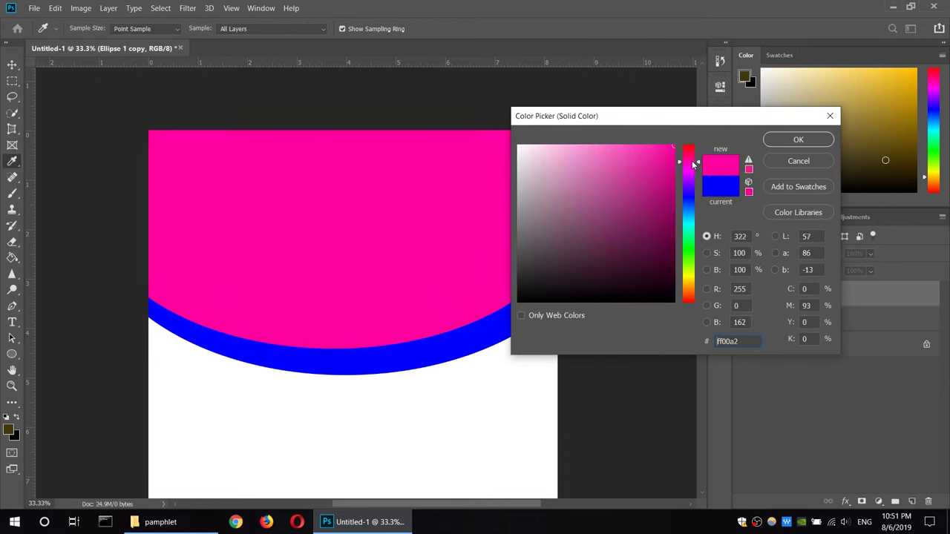
pyautogui.click(688, 151)
pyautogui.click(797, 139)
pyautogui.press('v')
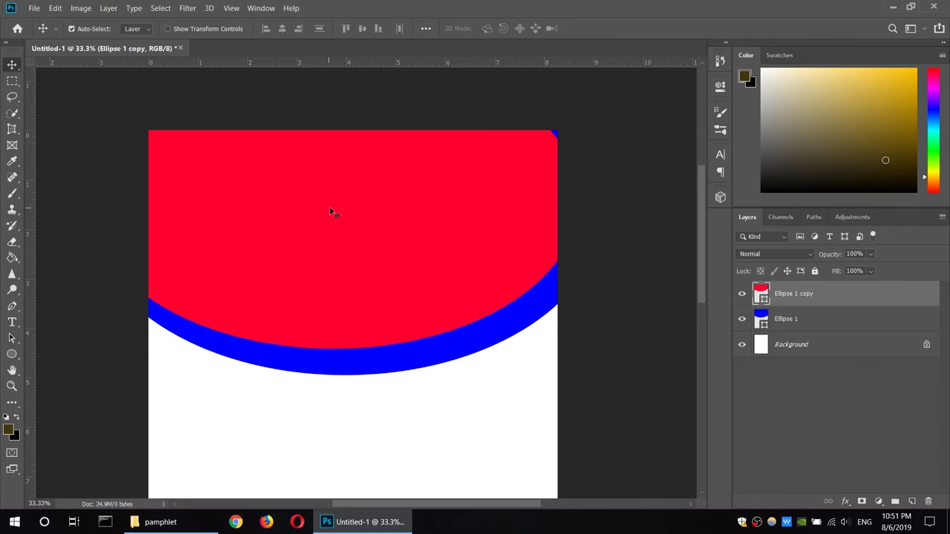
pyautogui.moveTo(328, 212); pyautogui.dragTo(337, 223)
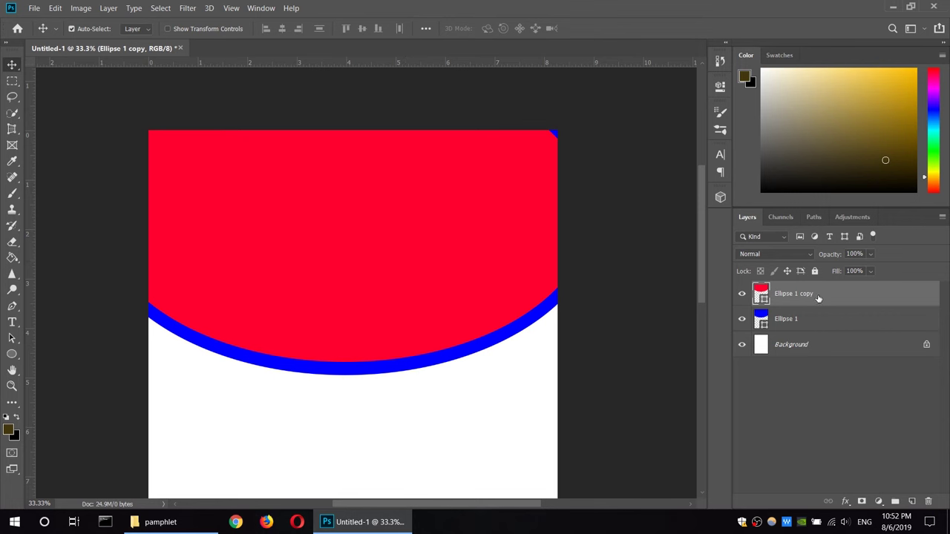
# Widen the red ellipse to about 110%, raise it, and bring up the pamphlet folder
pyautogui.click(55, 8)
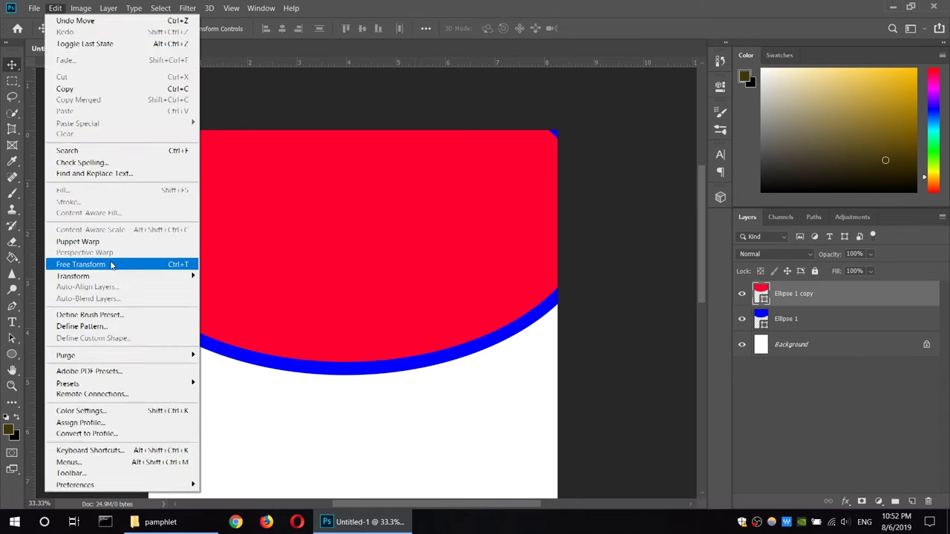
pyautogui.click(111, 264)
pyautogui.moveTo(589, 212); pyautogui.dragTo(638, 214)
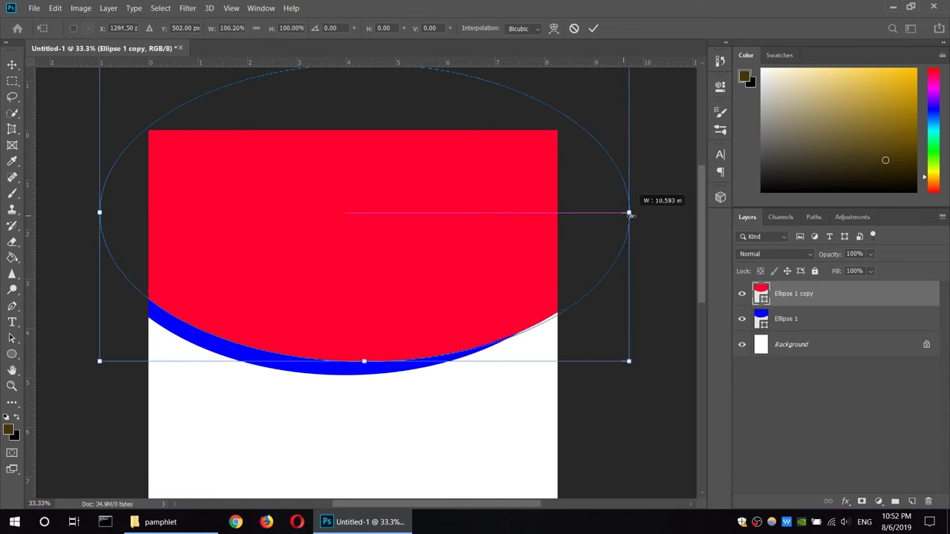
pyautogui.press('Return')
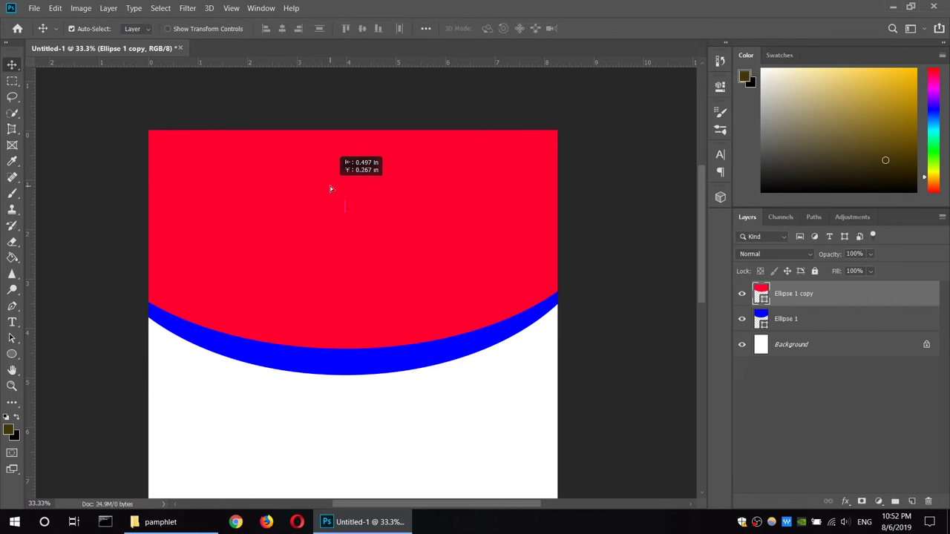
pyautogui.moveTo(329, 195); pyautogui.dragTo(329, 187)
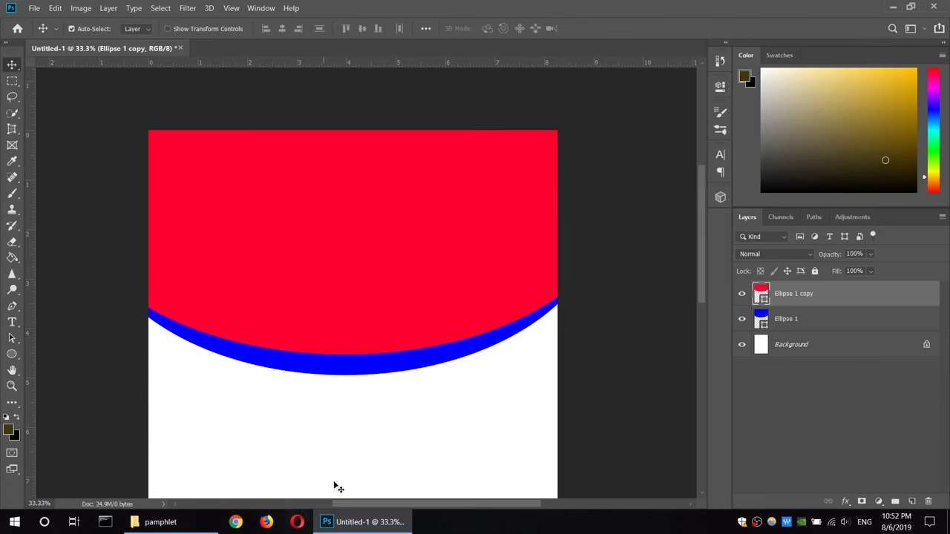
pyautogui.click(161, 522)
pyautogui.moveTo(303, 57); pyautogui.dragTo(385, 96)
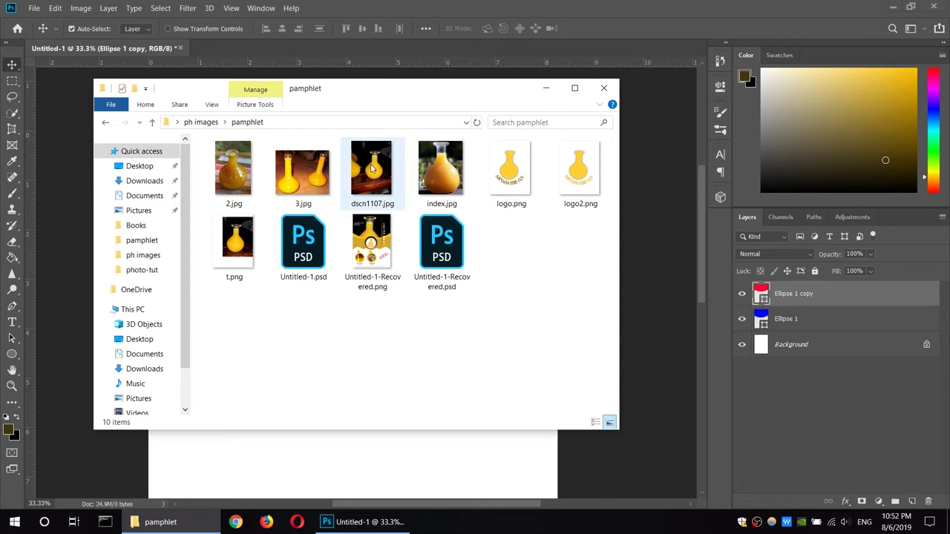
# Drag dscn1107.jpg from the pamphlet folder into Photoshop as its own tab
pyautogui.moveTo(372, 168); pyautogui.dragTo(313, 55)
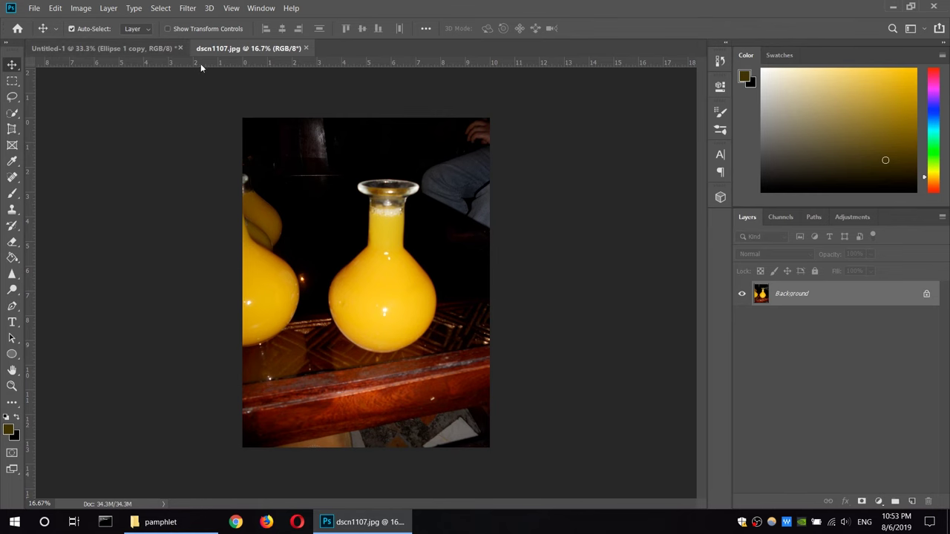
pyautogui.click(149, 47)
# Save the Untitled-1 ellipse design as pamphlet.psd, then return to the dscn1107.jpg photo
pyautogui.click(236, 48)
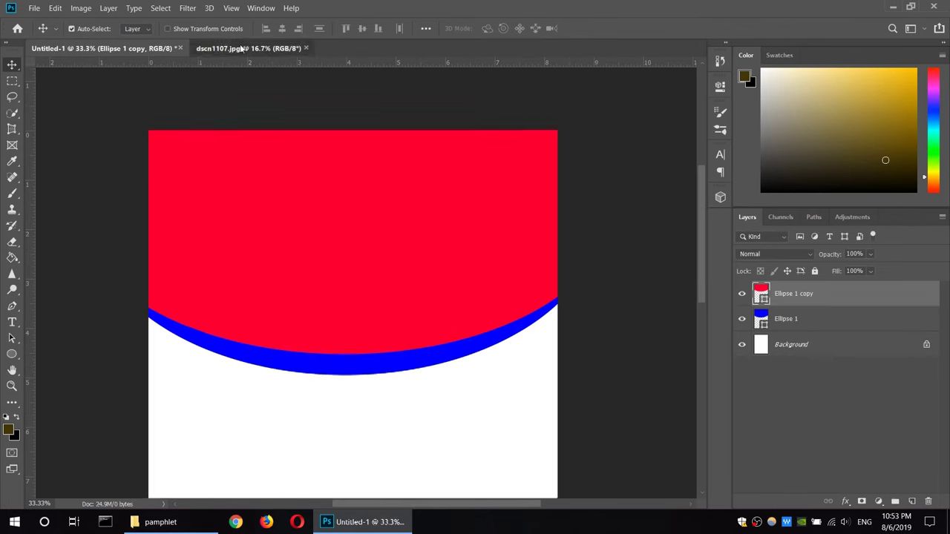
pyautogui.click(153, 48)
pyautogui.click(34, 8)
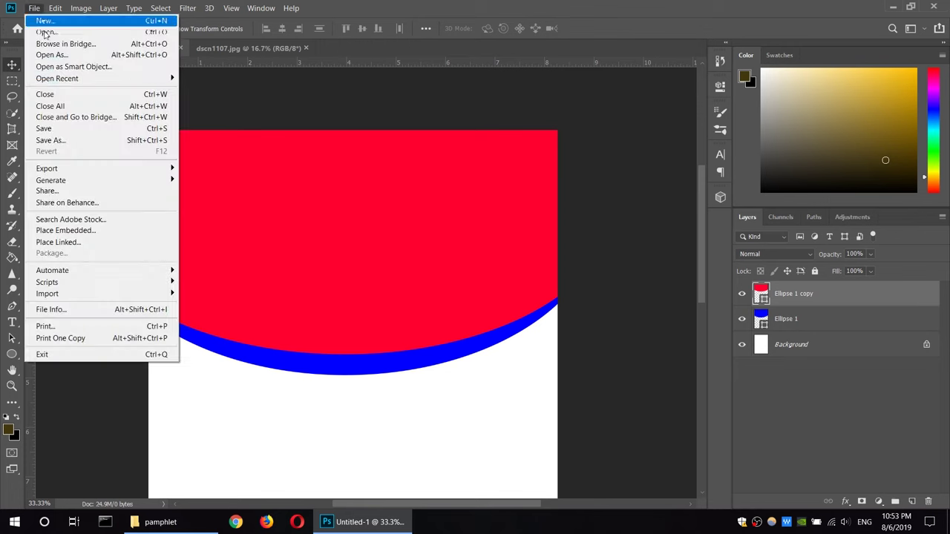
pyautogui.click(51, 140)
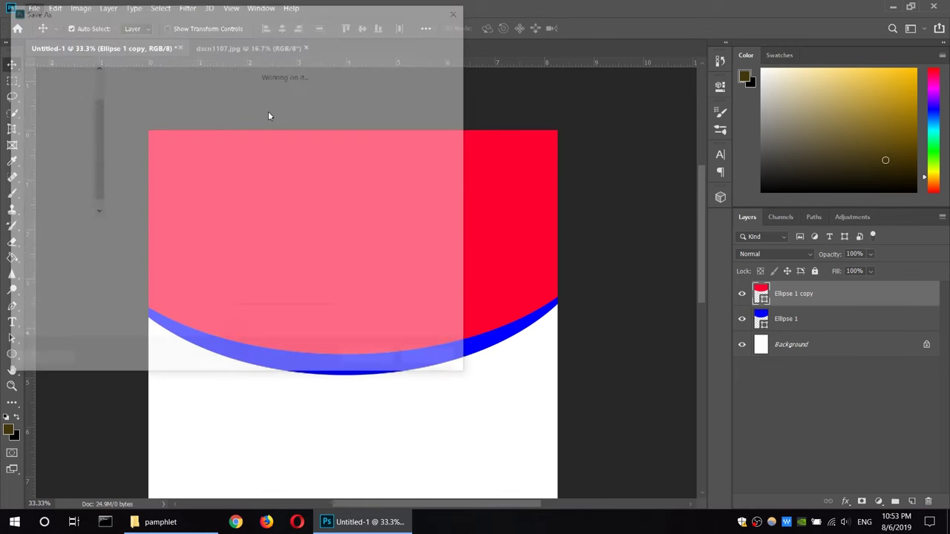
pyautogui.write('pamphlet')
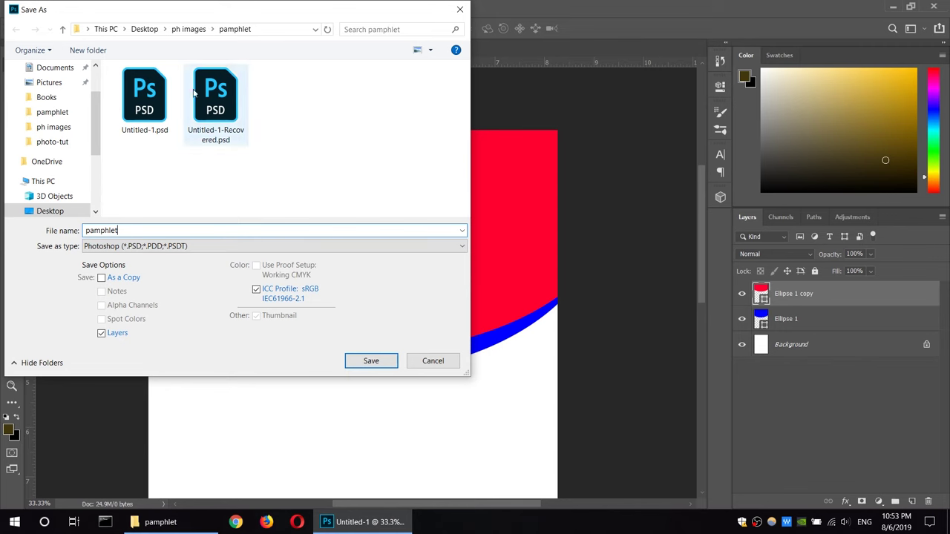
pyautogui.click(370, 360)
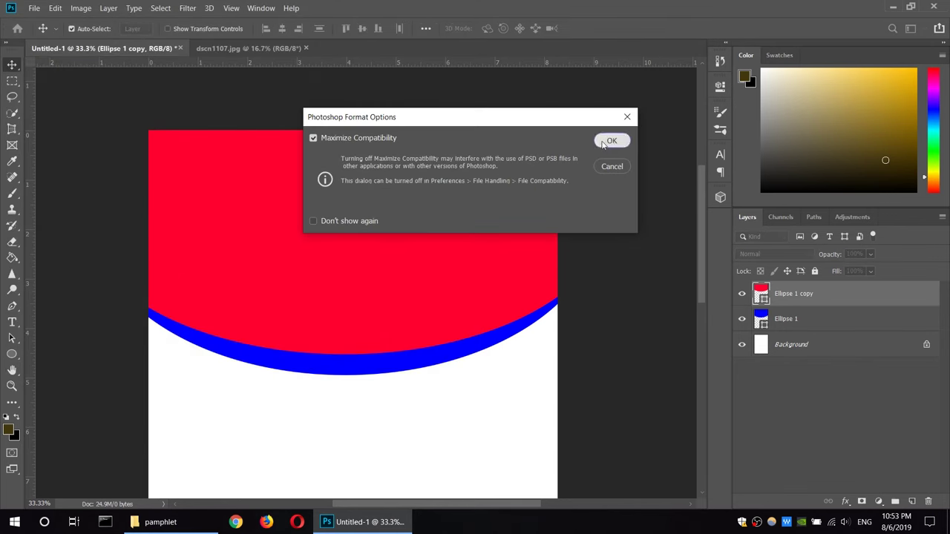
pyautogui.press('Return')
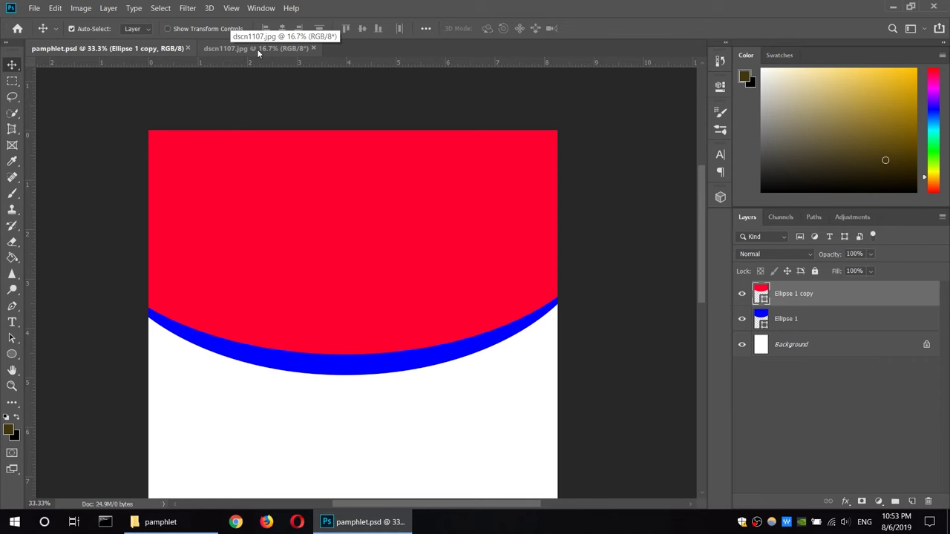
pyautogui.click(257, 49)
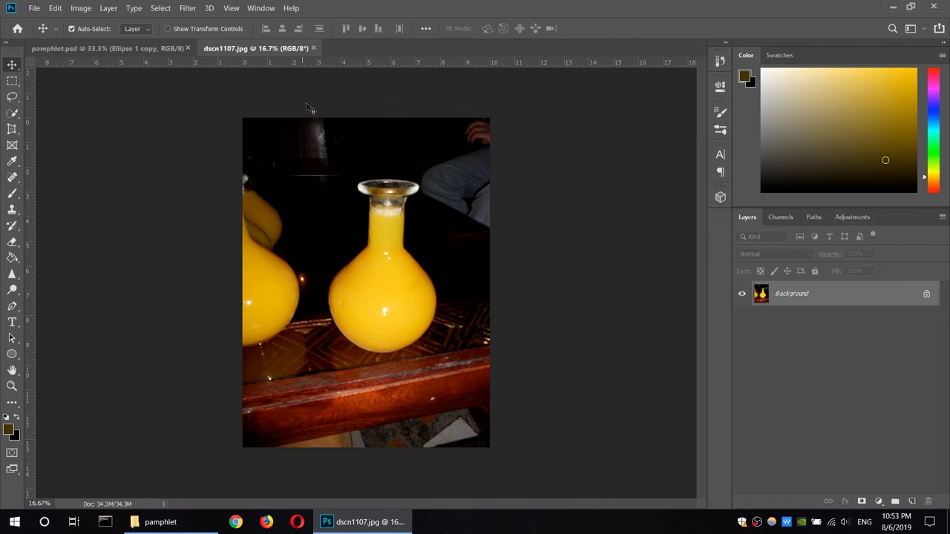
pyautogui.click(12, 81)
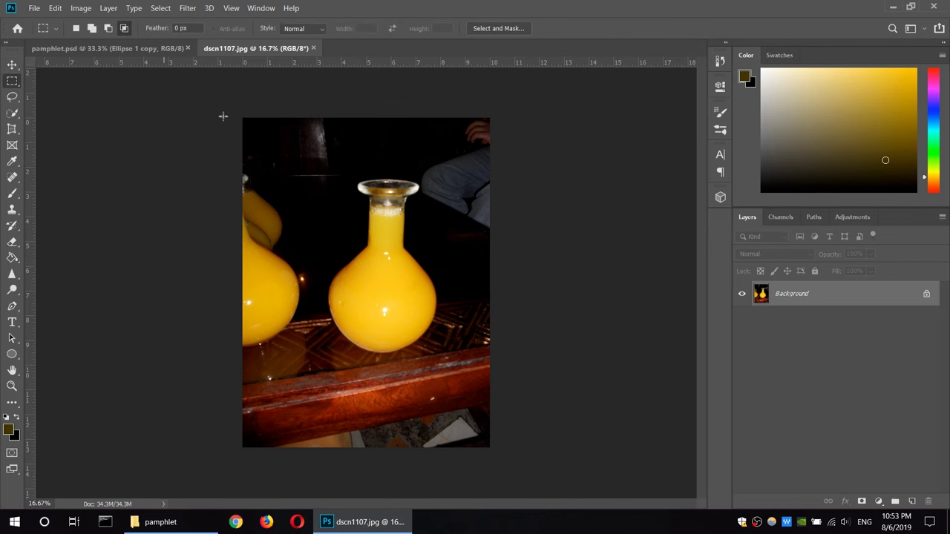
# Select the photo's left strip and try a fill, then undo and deselect
pyautogui.rightClick(12, 81)
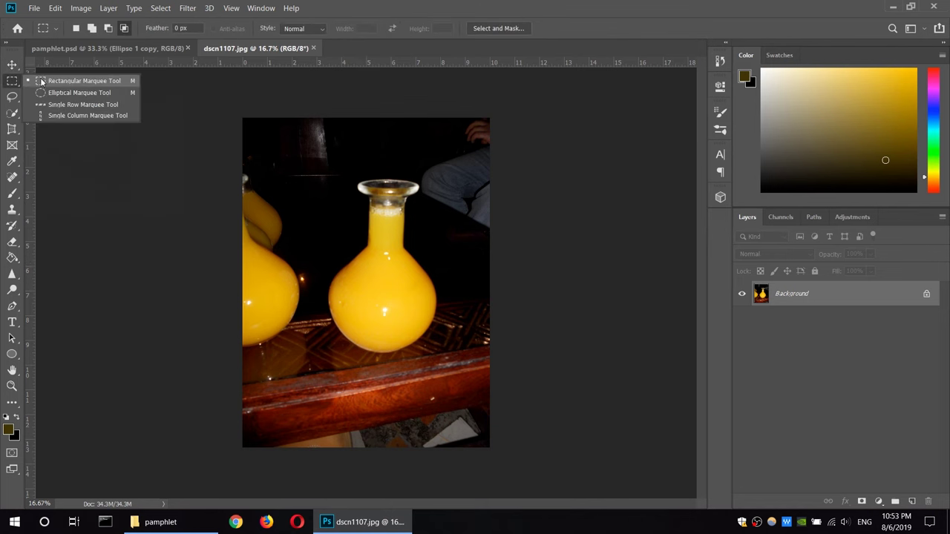
pyautogui.click(111, 80)
pyautogui.moveTo(240, 104); pyautogui.dragTo(308, 463)
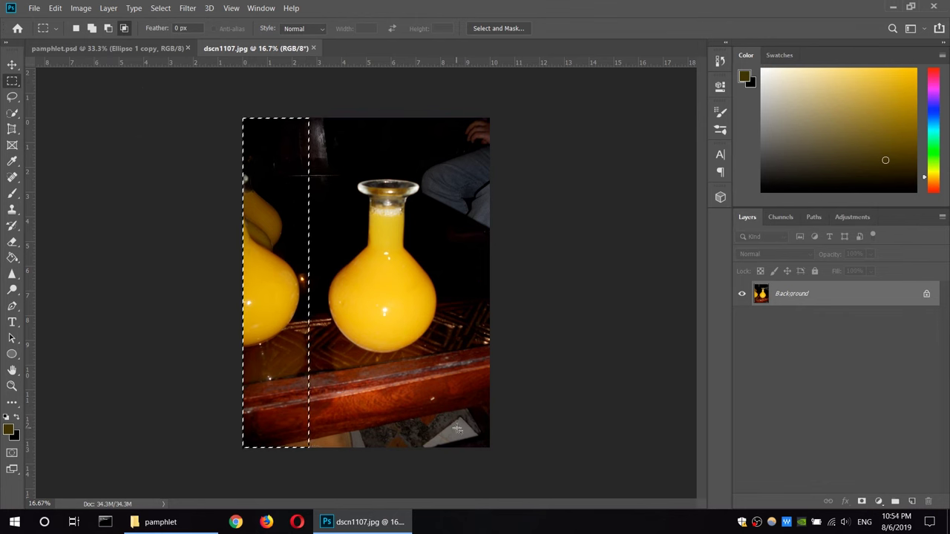
pyautogui.hotkey('shift', 'F5')
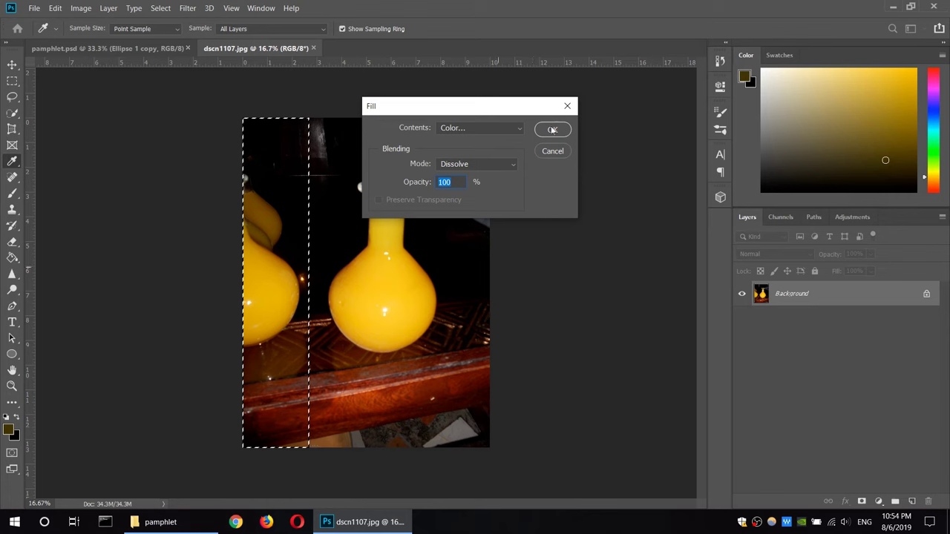
pyautogui.click(552, 132)
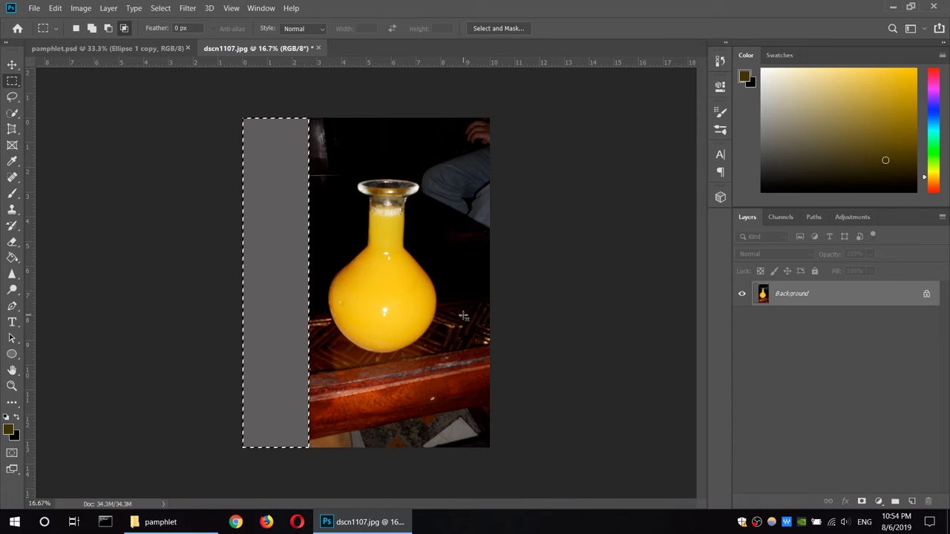
pyautogui.hotkey('ctrl', 'z')
pyautogui.hotkey('ctrl', 'd')
# Close the photo unsaved, create a new document, and place dscn1107.jpg into it
pyautogui.click(319, 48)
pyautogui.press('n')
pyautogui.click(34, 8)
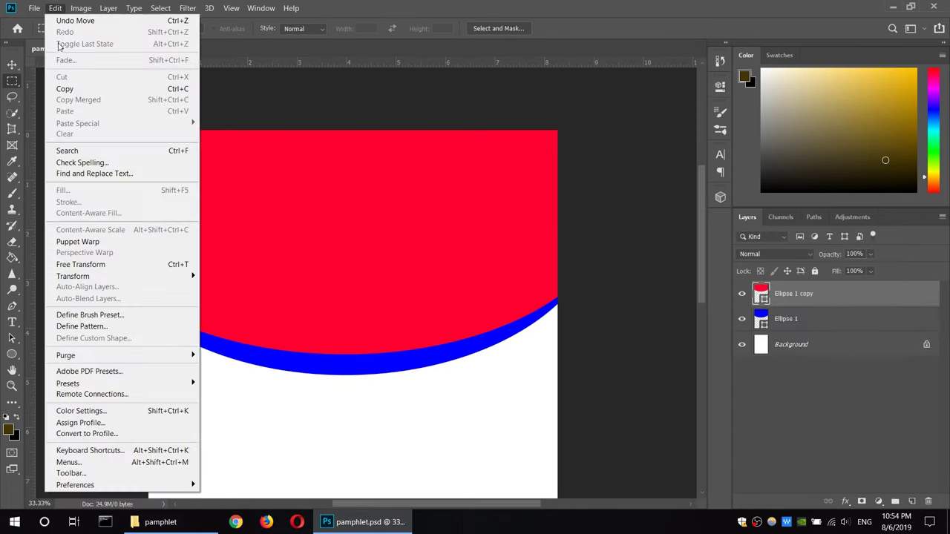
pyautogui.click(49, 21)
pyautogui.click(770, 401)
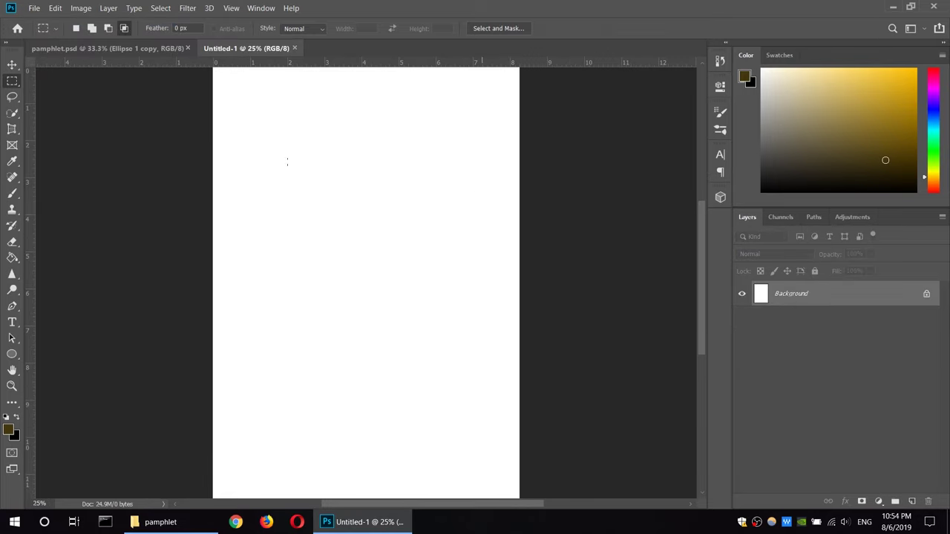
pyautogui.moveTo(414, 9); pyautogui.dragTo(949, 22)
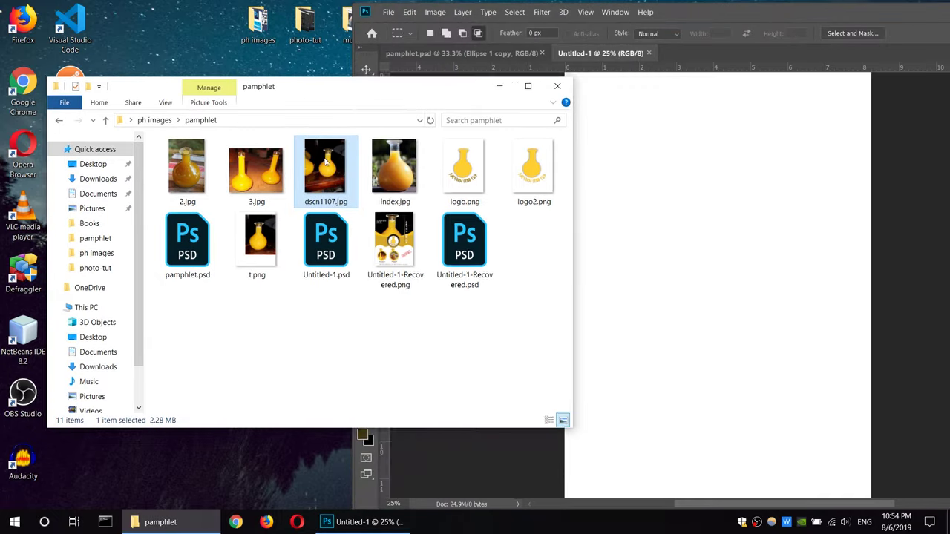
pyautogui.moveTo(322, 181); pyautogui.dragTo(668, 282)
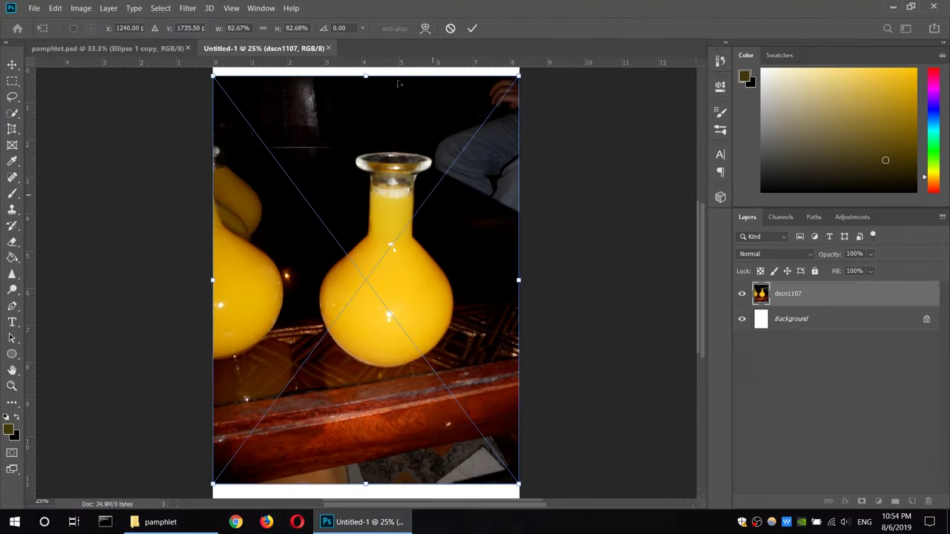
pyautogui.click(834, 326)
# Unlock the background and select the canvas's left strip on the dscn1107 layer
pyautogui.moveTo(816, 320)
pyautogui.mouseDown()
pyautogui.moveTo(816, 293)
pyautogui.moveTo(794, 329)
pyautogui.mouseUp()
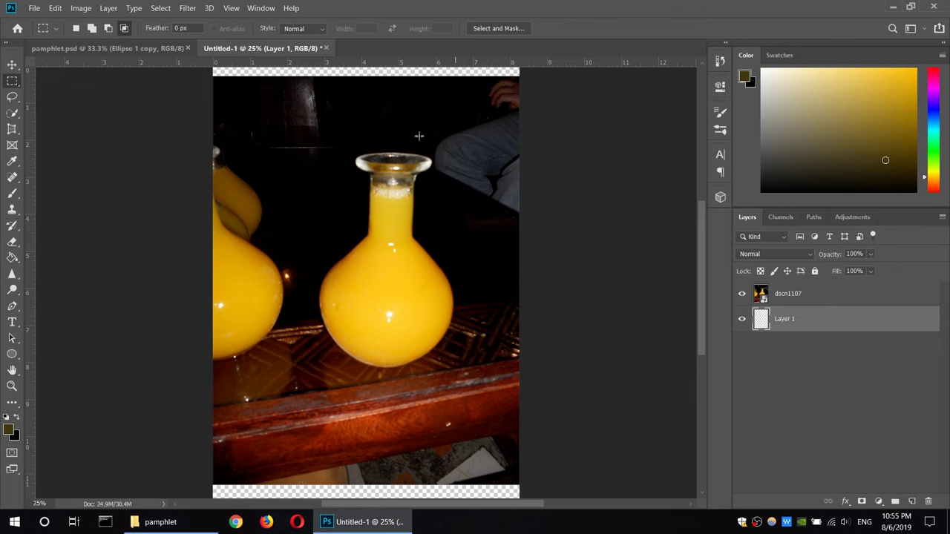
pyautogui.rightClick(16, 86)
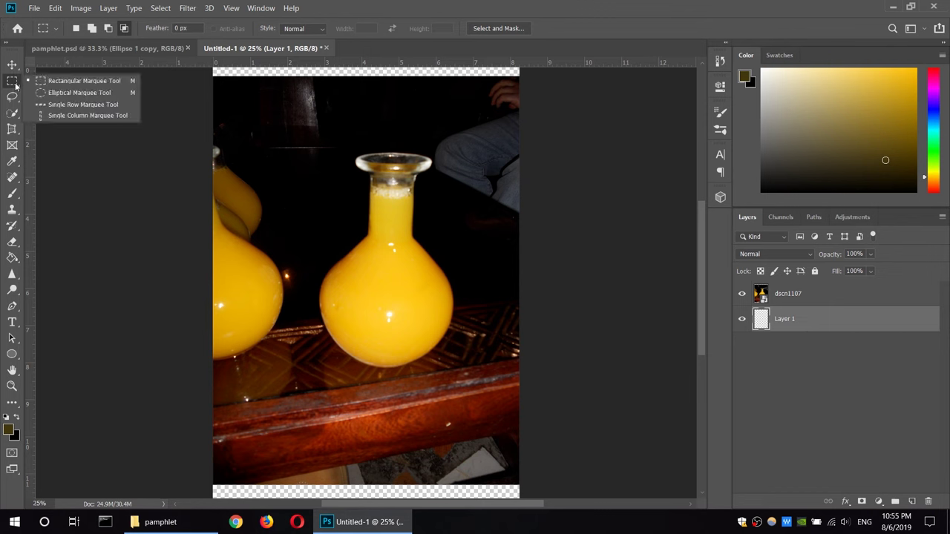
pyautogui.click(88, 82)
pyautogui.moveTo(213, 69); pyautogui.dragTo(290, 493)
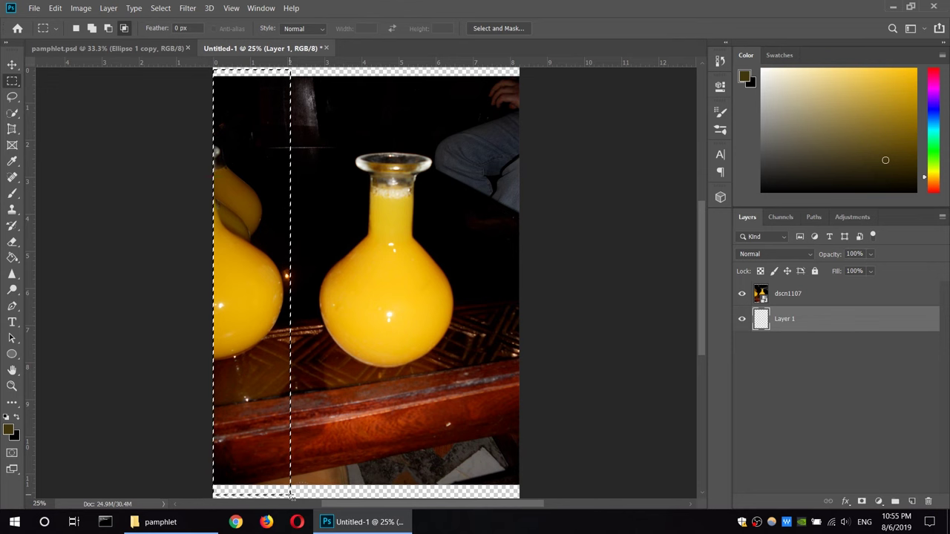
pyautogui.click(845, 295)
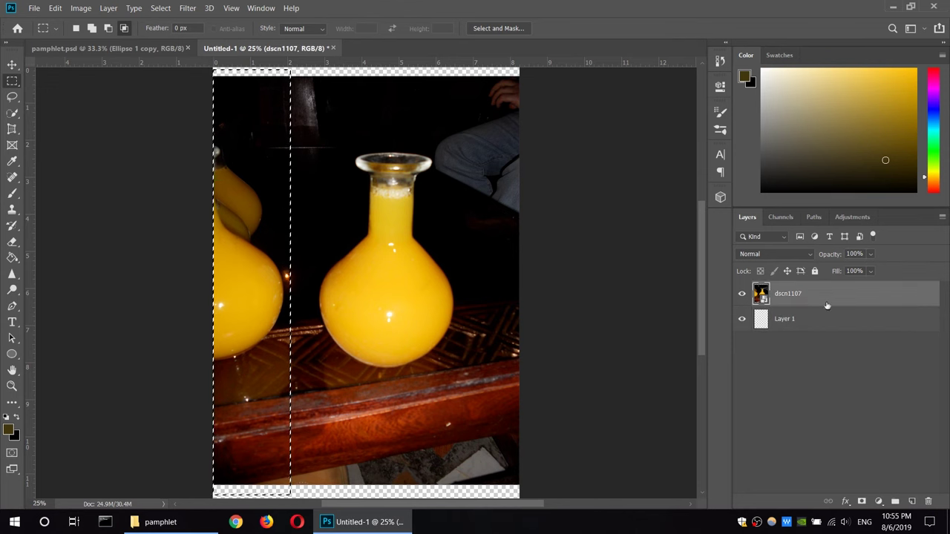
pyautogui.press('Delete')
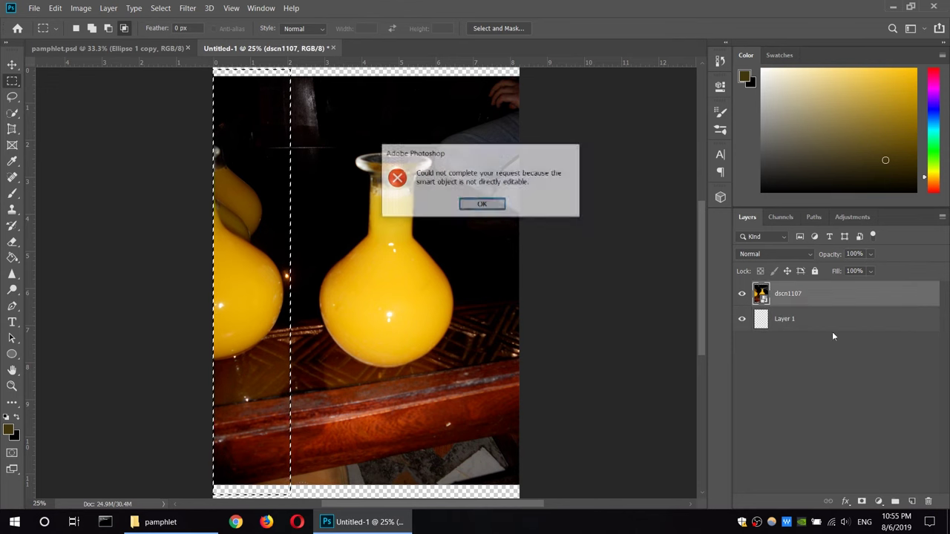
pyautogui.press('Return')
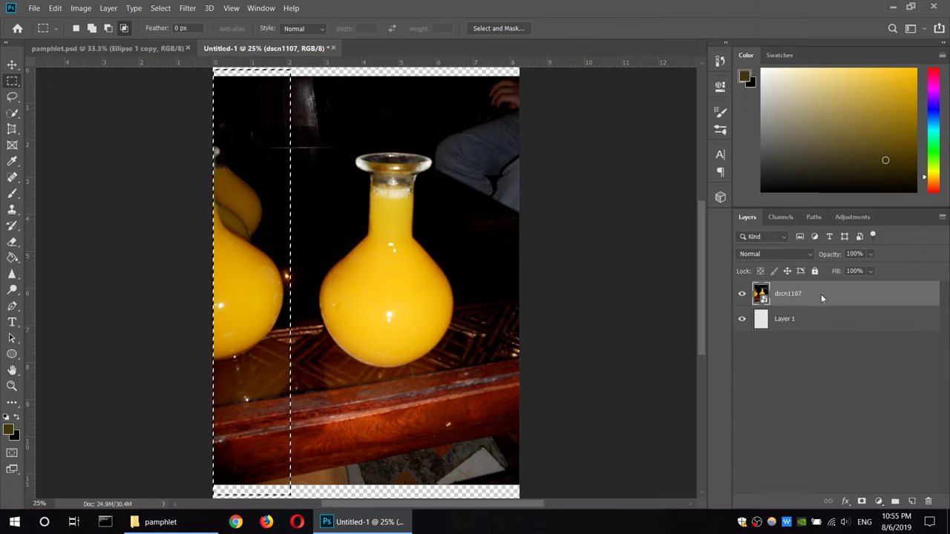
# Rasterize the dscn1107 layer and delete the selected left strip of the photo
pyautogui.rightClick(825, 298)
pyautogui.click(718, 208)
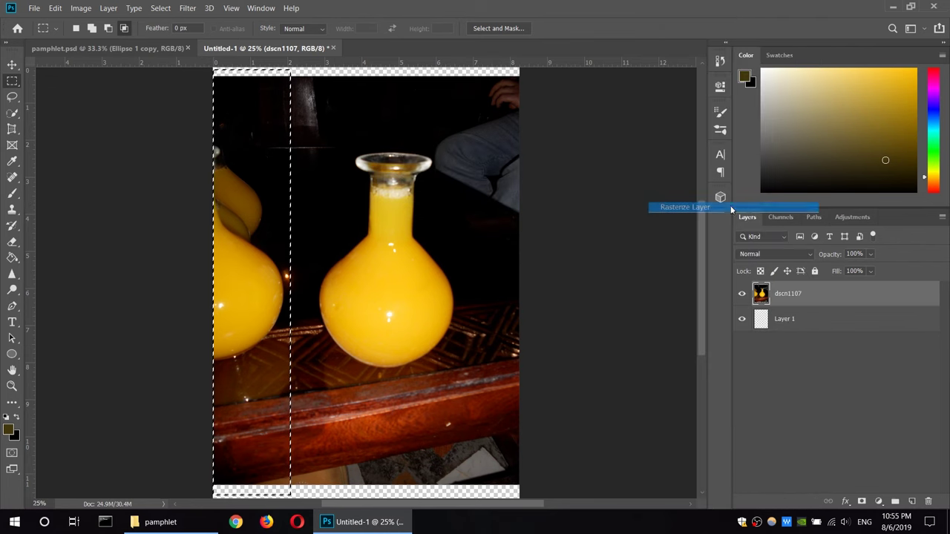
pyautogui.press('Delete')
pyautogui.scroll(2, 547, 282)
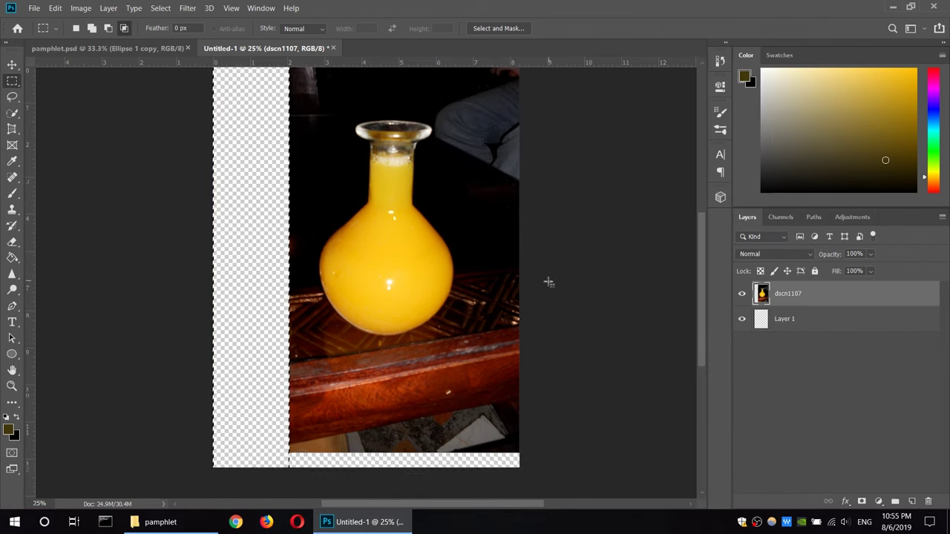
pyautogui.rightClick(797, 298)
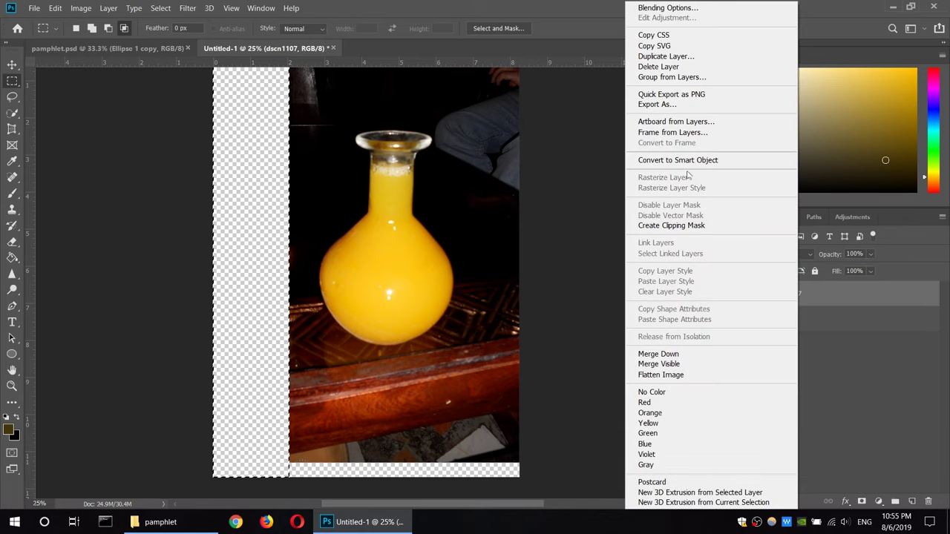
pyautogui.click(590, 183)
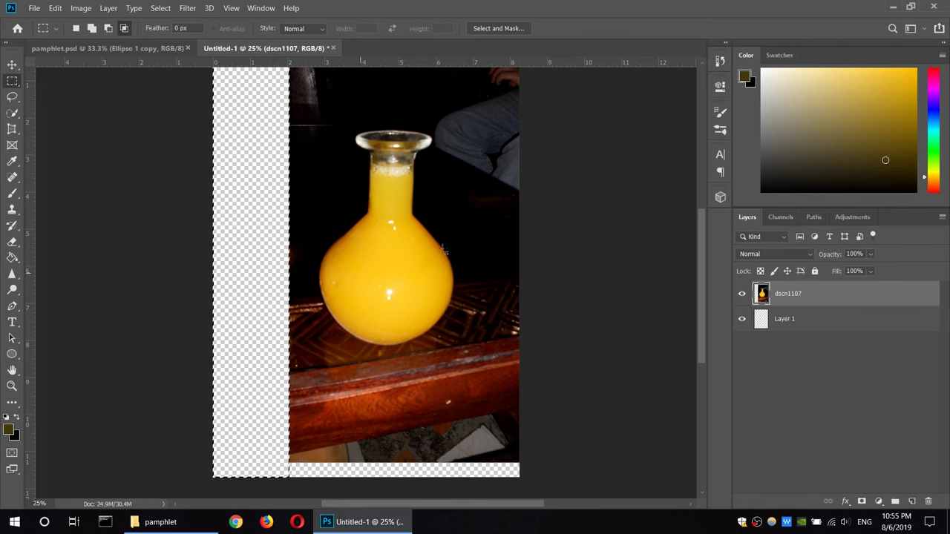
pyautogui.scroll(2, 545, 228)
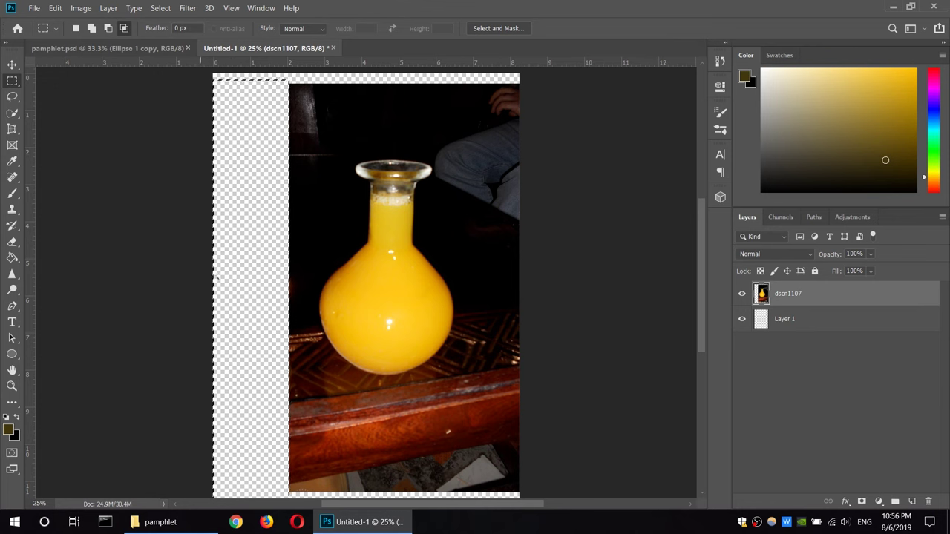
pyautogui.click(34, 8)
pyautogui.moveTo(59, 271)
pyautogui.click(221, 179)
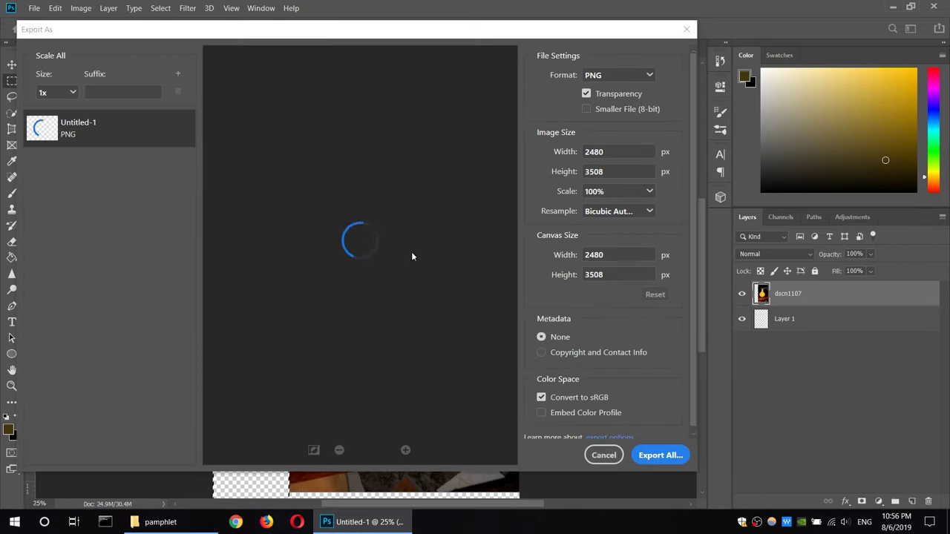
# Check the PNG export settings in Export As, then cancel the export
pyautogui.click(634, 76)
pyautogui.click(636, 79)
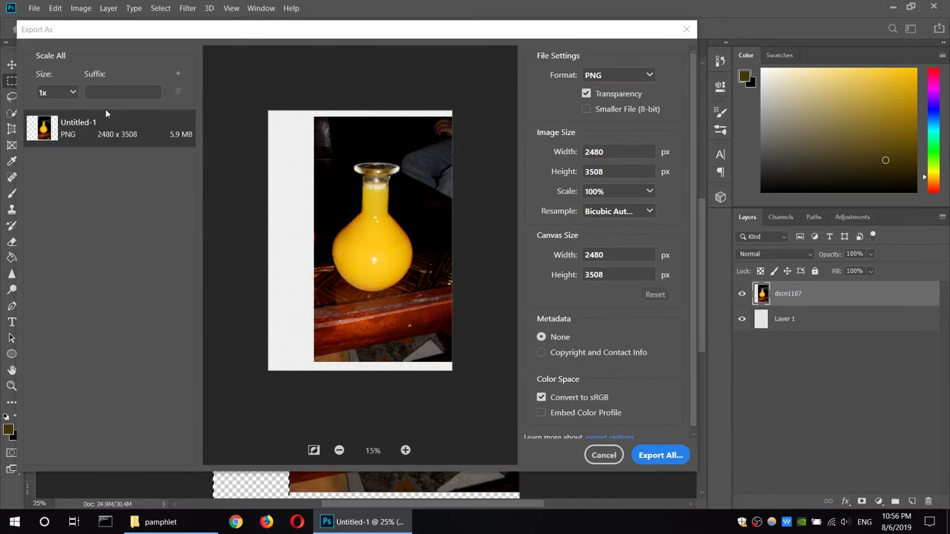
pyautogui.scroll(-2, 593, 297)
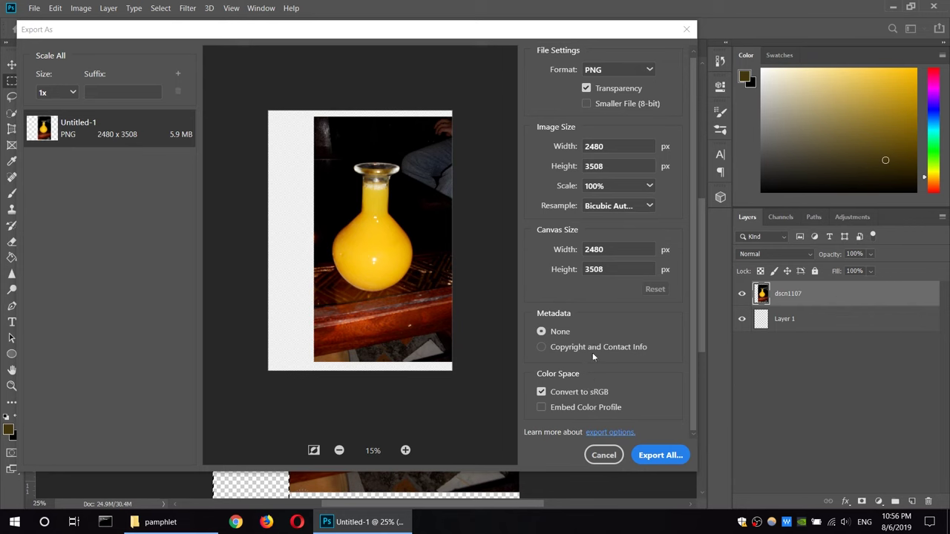
pyautogui.doubleClick(594, 143)
pyautogui.press('Escape')
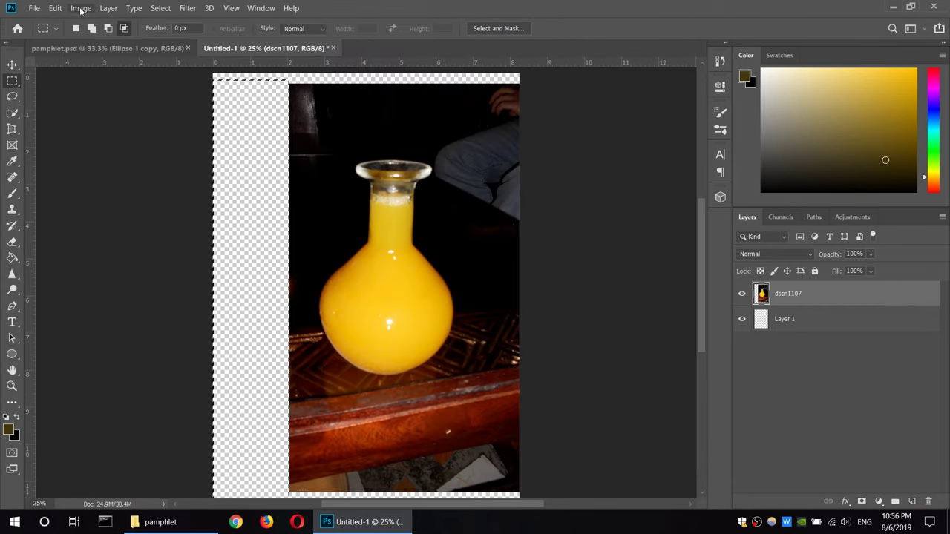
# Trim transparent pixels from Untitled-1 and drag the photo onto the pamphlet.psd tab
pyautogui.click(81, 8)
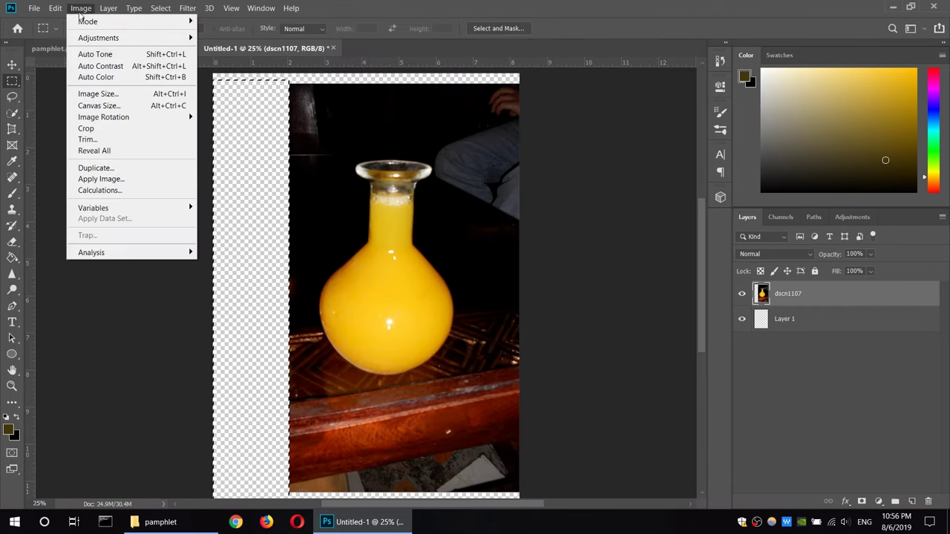
pyautogui.click(87, 140)
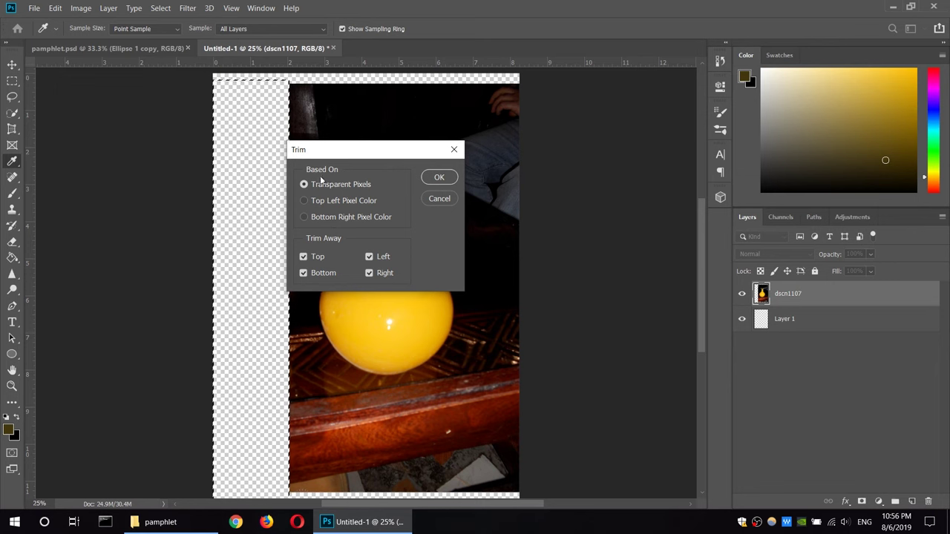
pyautogui.click(438, 178)
pyautogui.press('m')
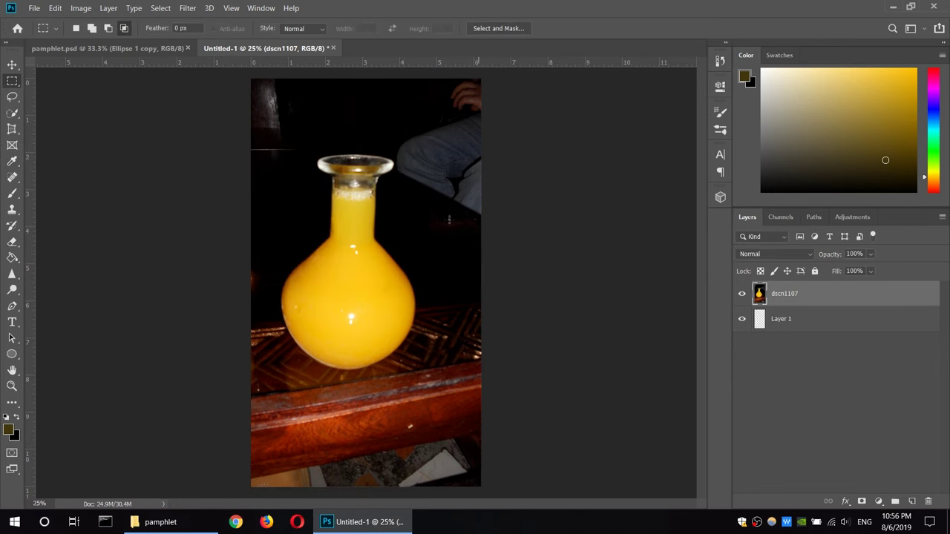
pyautogui.click(12, 65)
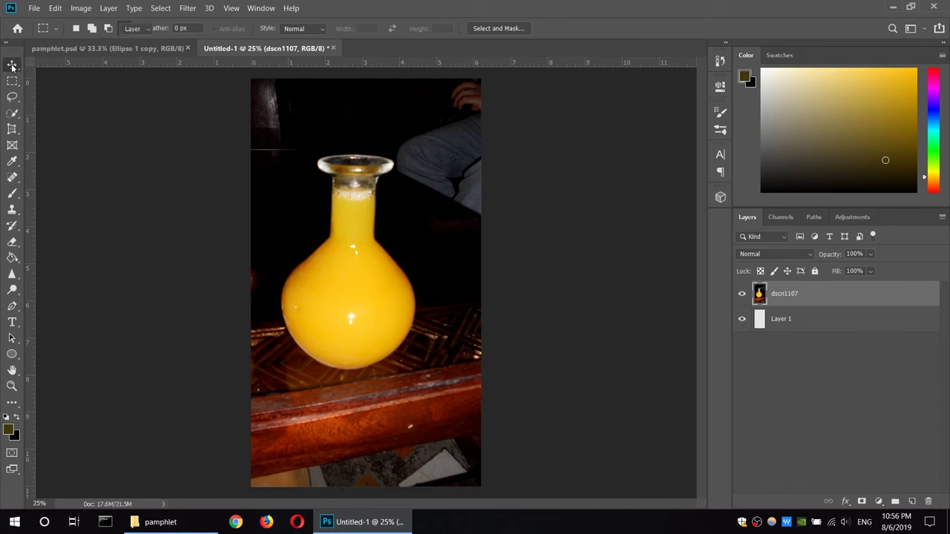
pyautogui.moveTo(346, 215); pyautogui.dragTo(117, 49)
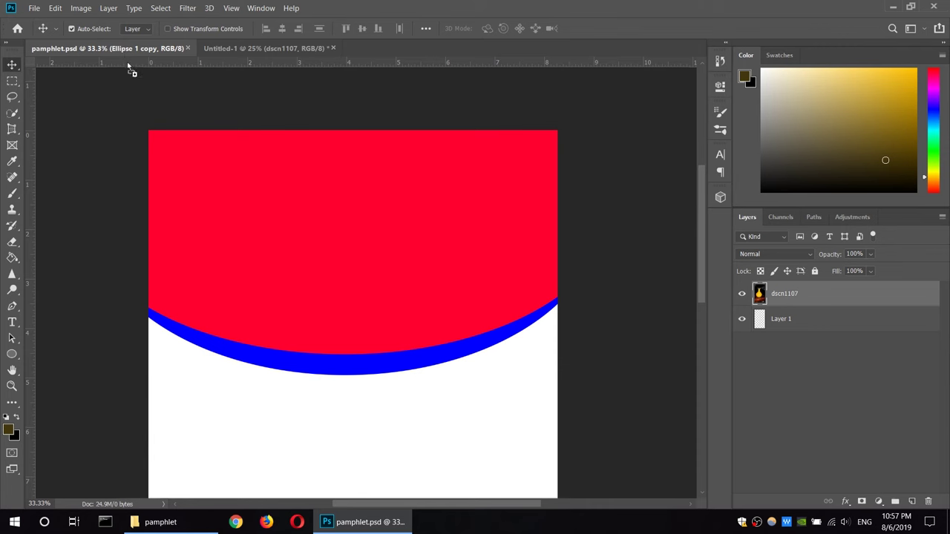
# Drop the bottle photo into pamphlet.psd, fit the page on screen, and centre it over the header
pyautogui.moveTo(119, 49); pyautogui.dragTo(283, 191)
pyautogui.hotkey('ctrl', 'Tab')
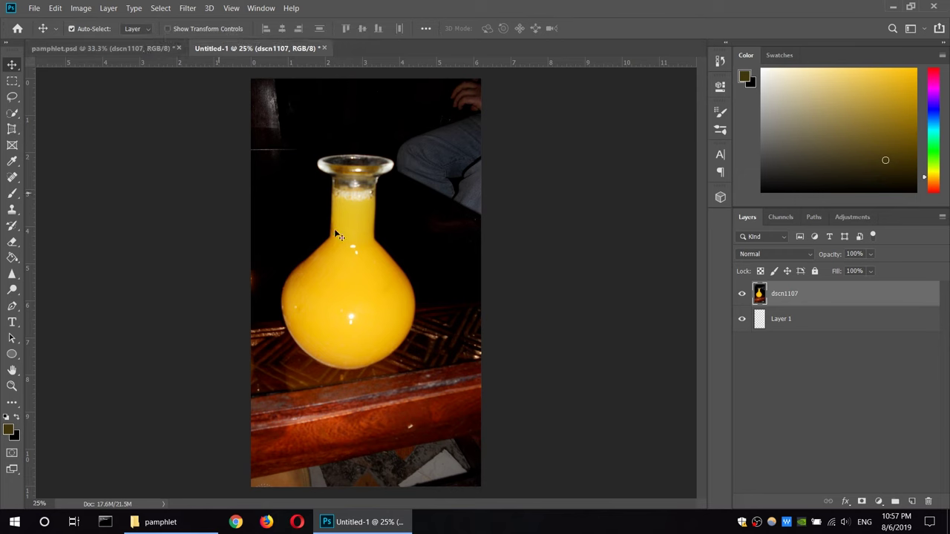
pyautogui.hotkey('ctrl', 'Tab')
pyautogui.moveTo(285, 218)
pyautogui.mouseDown()
pyautogui.moveTo(410, 319)
pyautogui.moveTo(377, 293)
pyautogui.mouseUp()
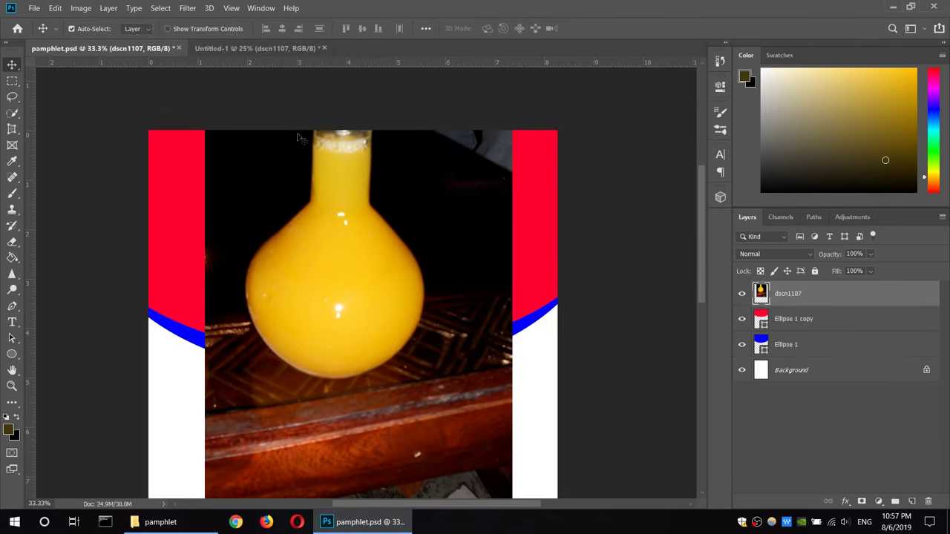
pyautogui.click(260, 8)
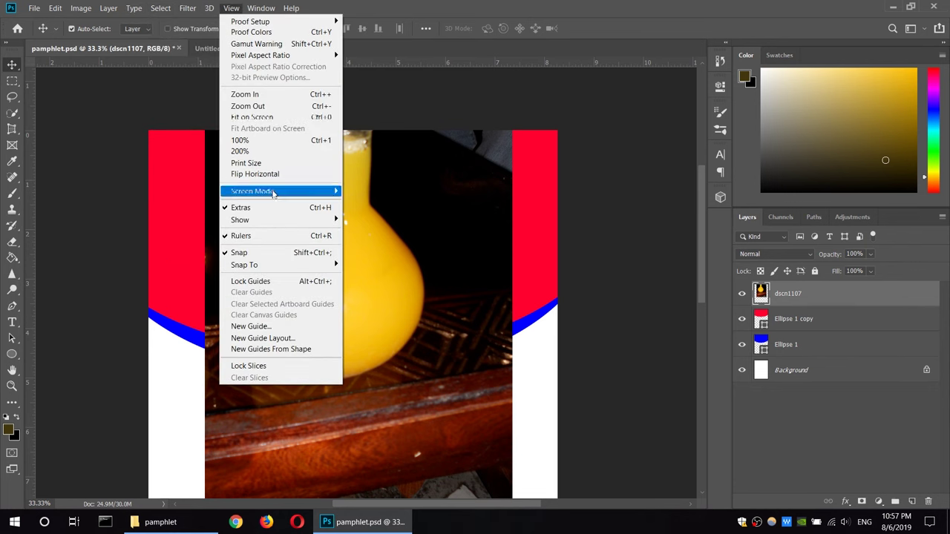
pyautogui.click(253, 117)
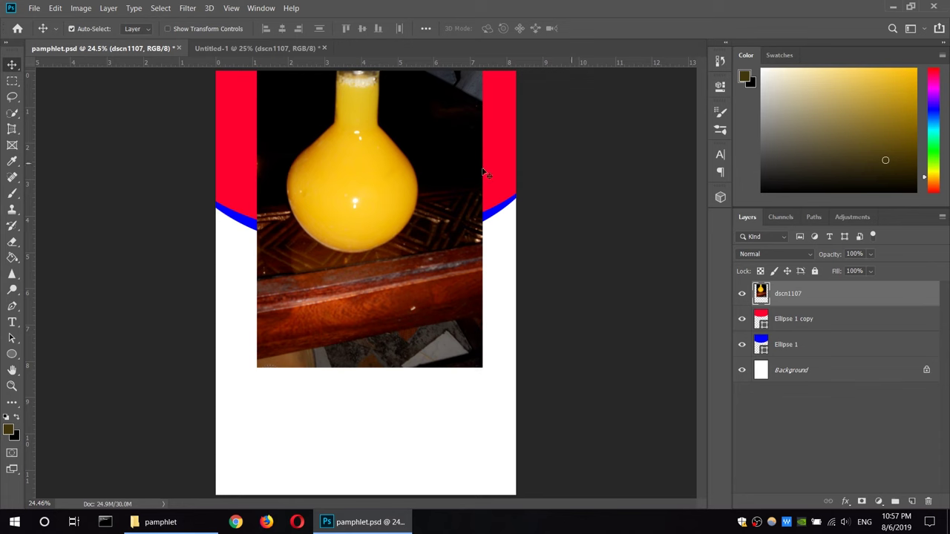
pyautogui.moveTo(385, 145); pyautogui.dragTo(381, 238)
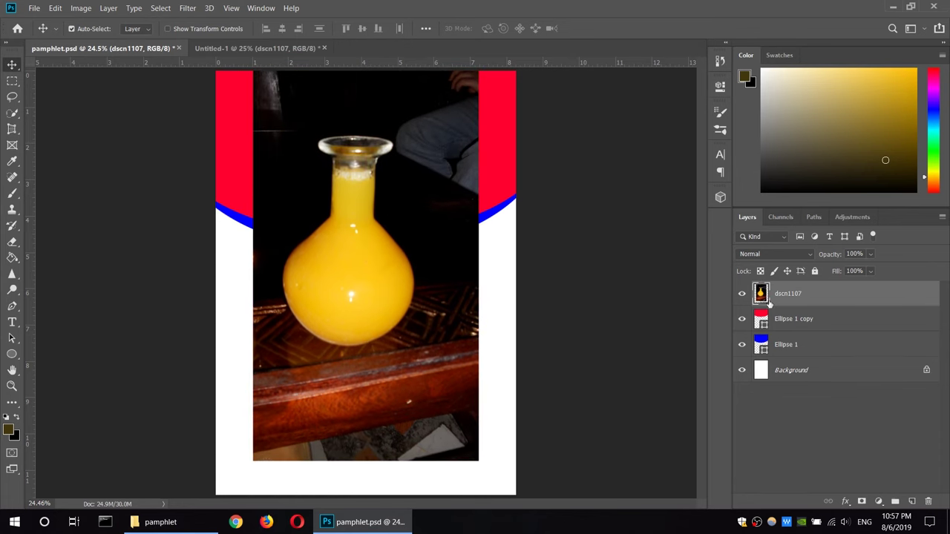
pyautogui.click(851, 319)
pyautogui.click(852, 297)
pyautogui.rightClick(844, 300)
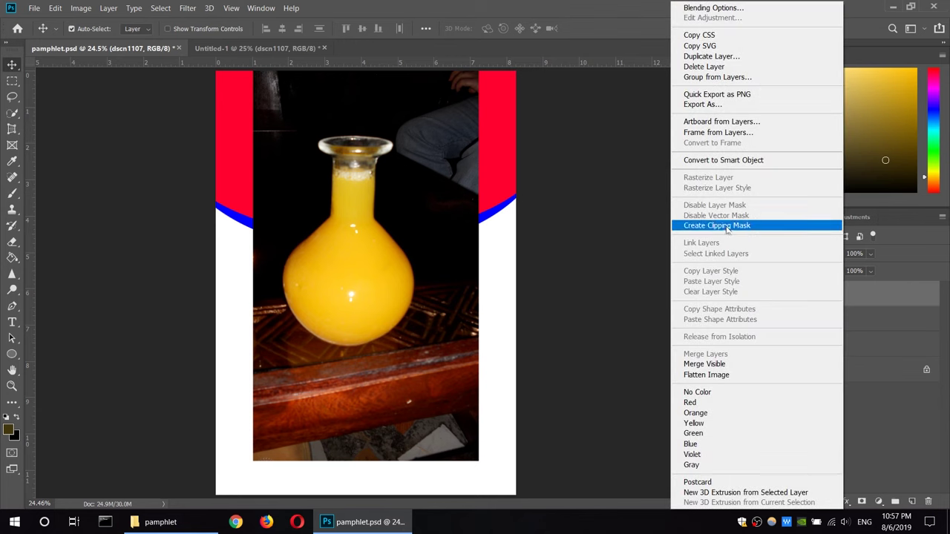
# Clip the dscn1107 photo into the Ellipse 1 copy and widen it to about 133%
pyautogui.click(724, 226)
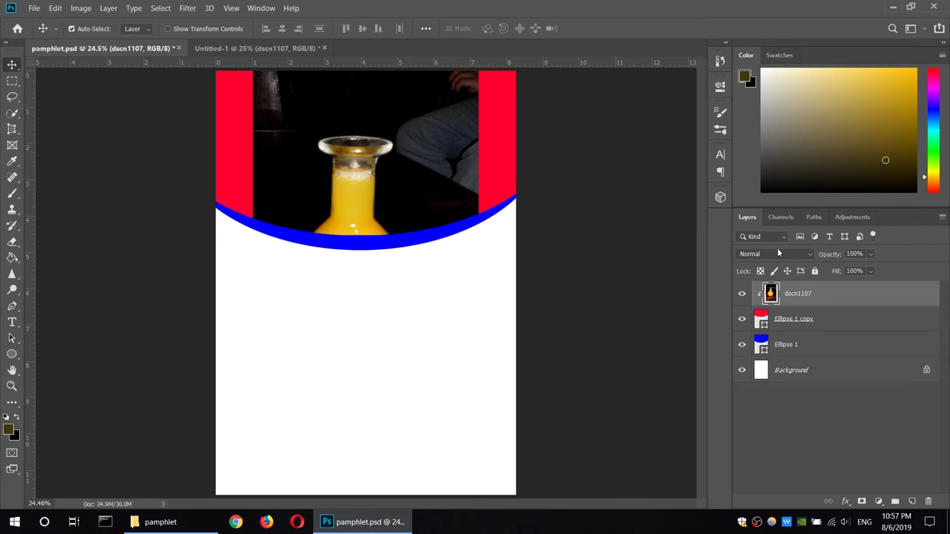
pyautogui.moveTo(404, 140); pyautogui.dragTo(415, 106)
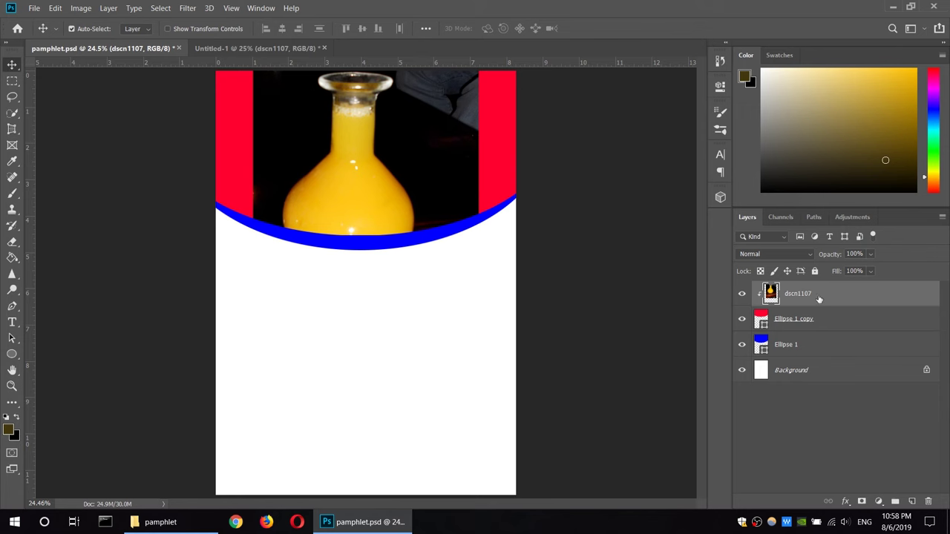
pyautogui.click(55, 7)
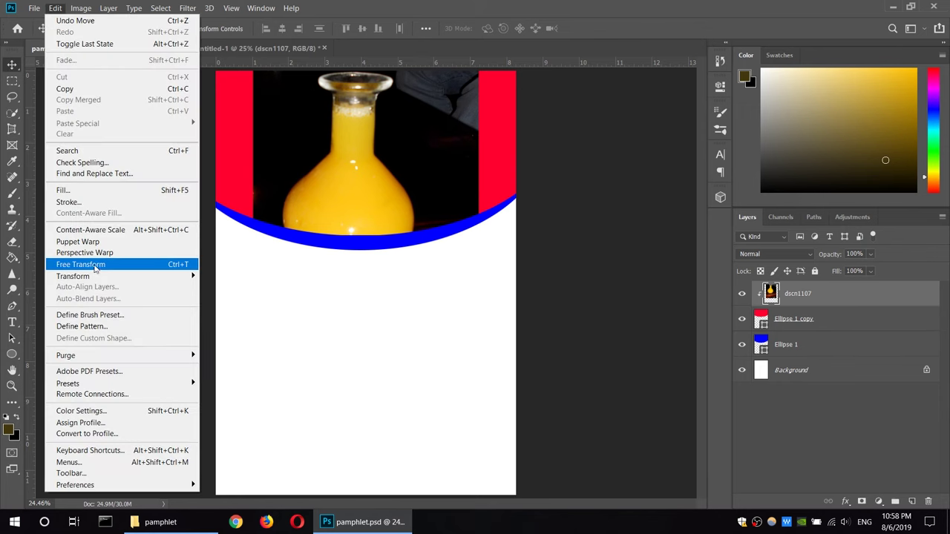
pyautogui.click(81, 264)
pyautogui.moveTo(477, 198); pyautogui.dragTo(513, 197)
pyautogui.moveTo(253, 198); pyautogui.dragTo(216, 196)
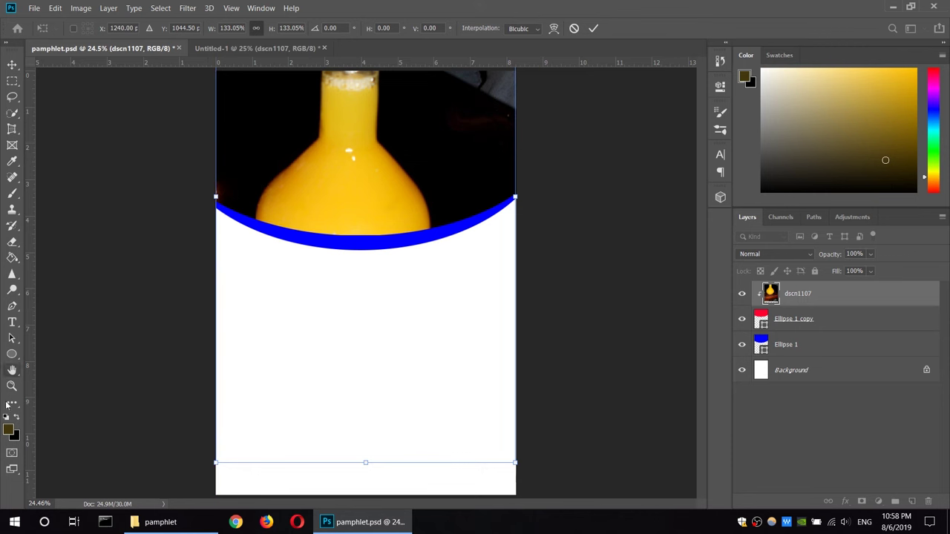
pyautogui.click(12, 387)
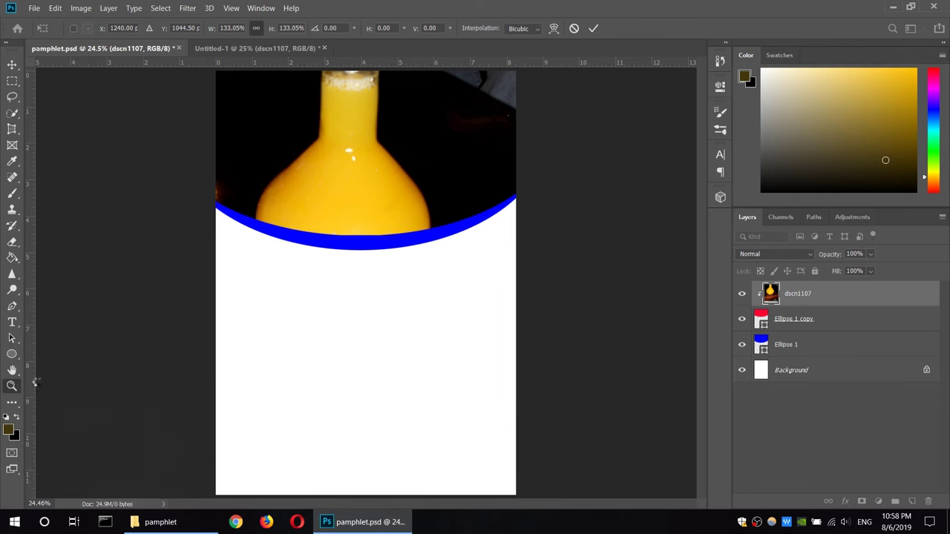
# Rescale the clipped photo to about 57% and move it to the page top
pyautogui.hotkey('ctrl', '-')
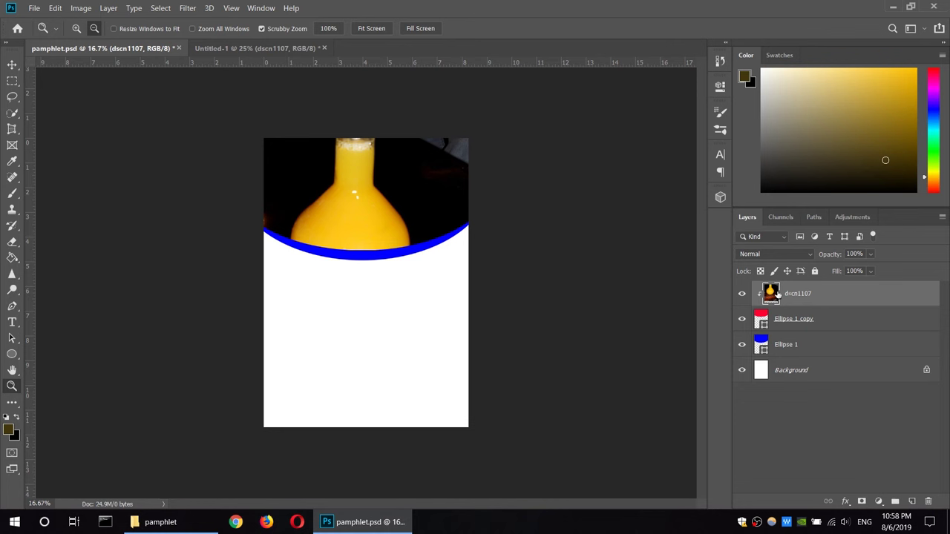
pyautogui.click(12, 64)
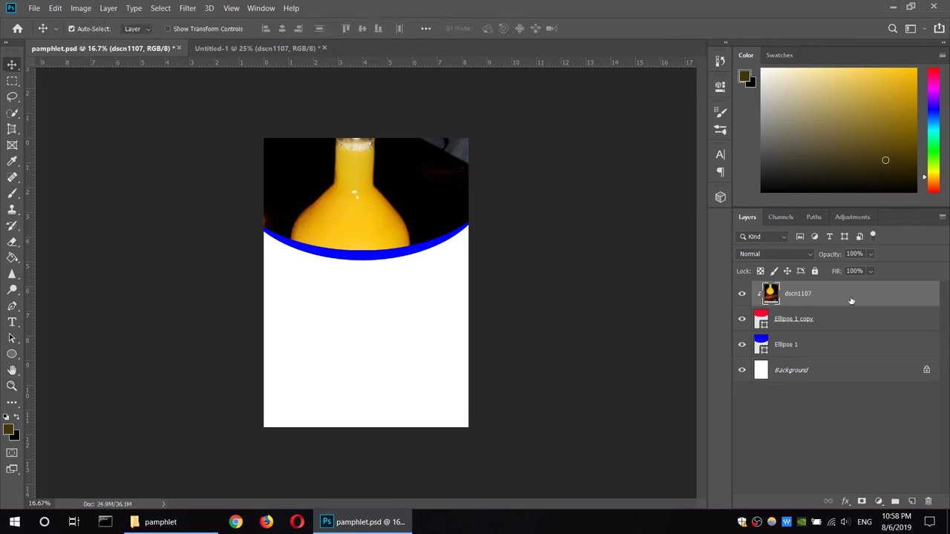
pyautogui.hotkey('ctrl', 't')
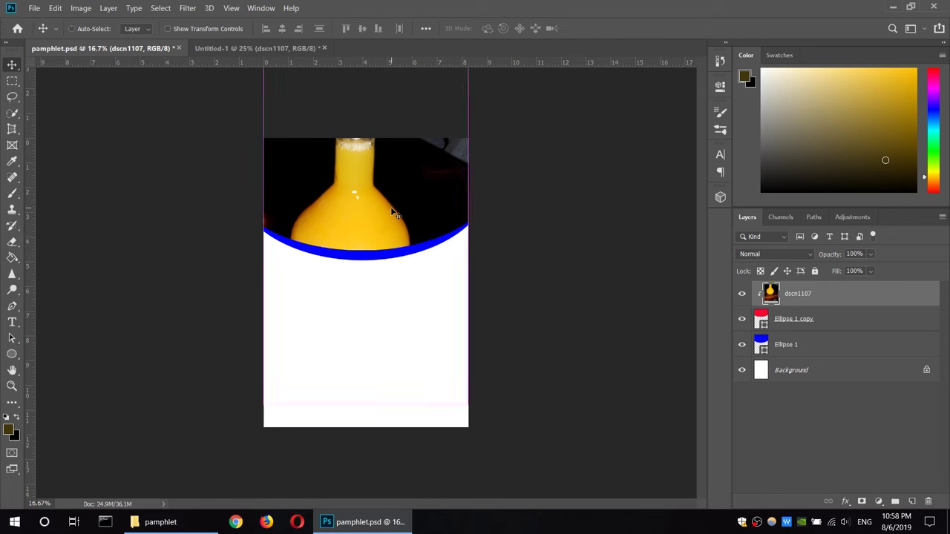
pyautogui.moveTo(365, 405); pyautogui.dragTo(371, 255)
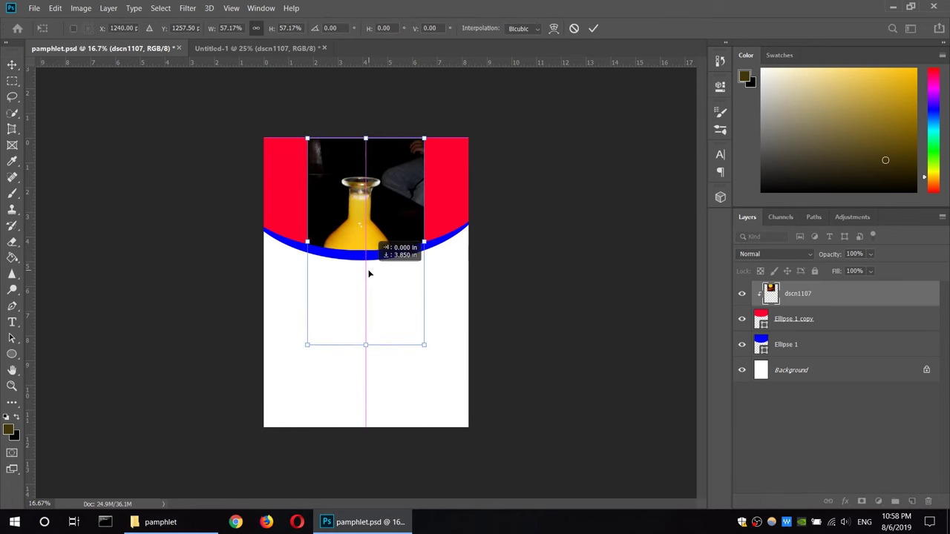
pyautogui.moveTo(434, 270); pyautogui.dragTo(468, 241)
pyautogui.moveTo(392, 97)
pyautogui.mouseDown()
pyautogui.moveTo(387, 107)
pyautogui.moveTo(475, 154)
pyautogui.mouseUp()
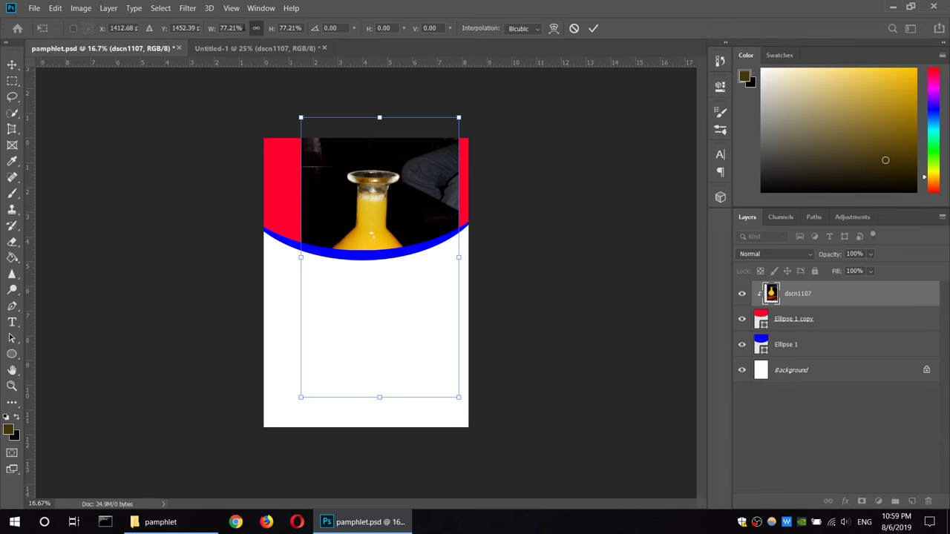
# Fine-tune the photo to about 95.6% so it spans the header's full width
pyautogui.click(256, 30)
pyautogui.moveTo(300, 257); pyautogui.dragTo(264, 250)
pyautogui.moveTo(361, 81); pyautogui.dragTo(362, 123)
pyautogui.moveTo(452, 259)
pyautogui.mouseDown()
pyautogui.moveTo(440, 225)
pyautogui.moveTo(462, 201)
pyautogui.moveTo(430, 206)
pyautogui.mouseUp()
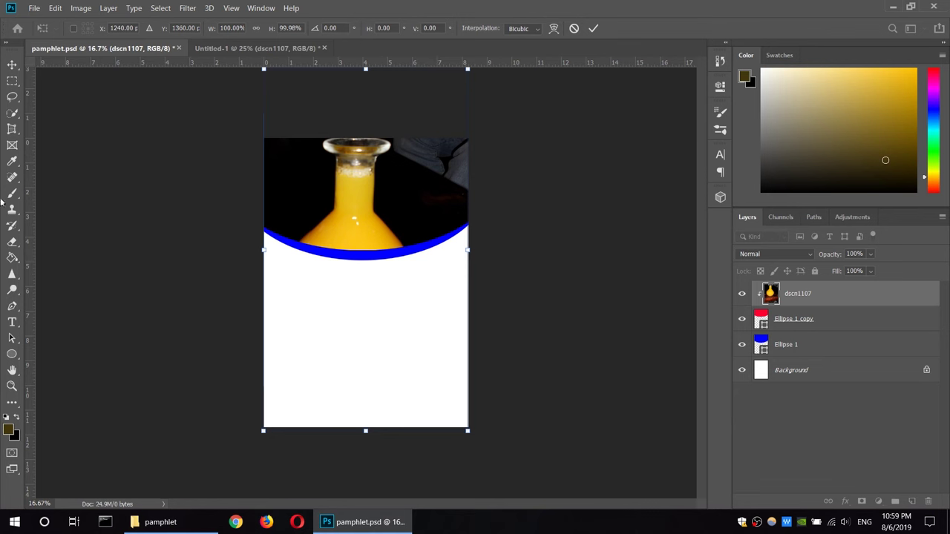
pyautogui.click(12, 161)
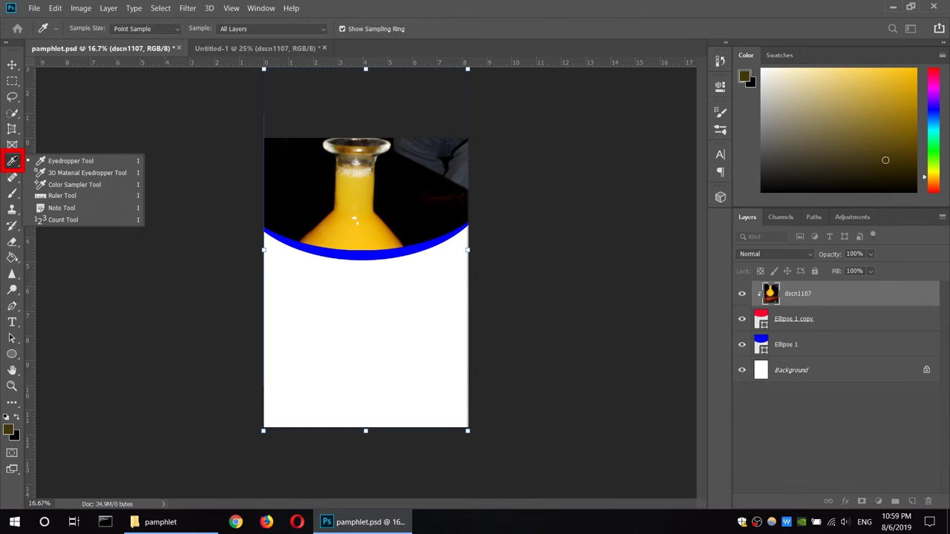
# Sample the juice's orange-yellow colour from the photo and select the Paint Bucket
pyautogui.click(64, 158)
pyautogui.click(358, 221)
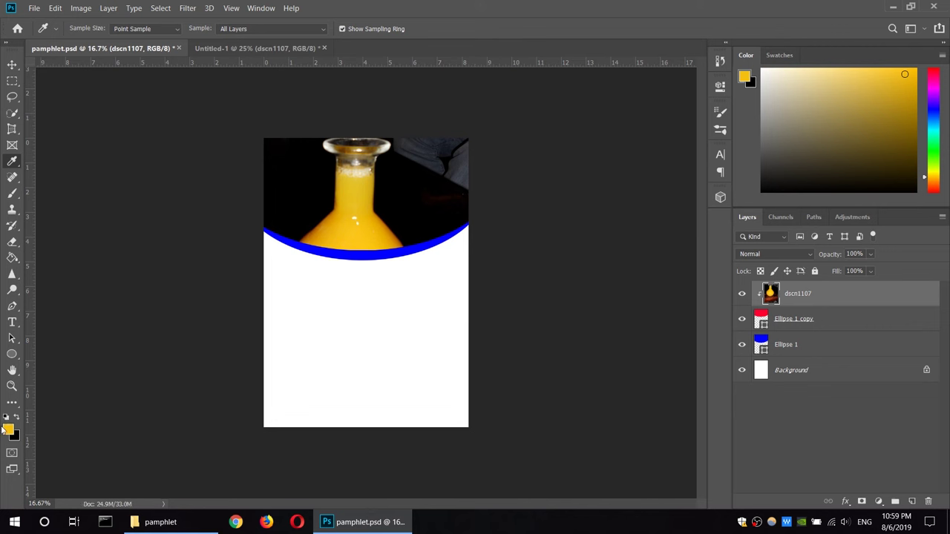
pyautogui.click(12, 258)
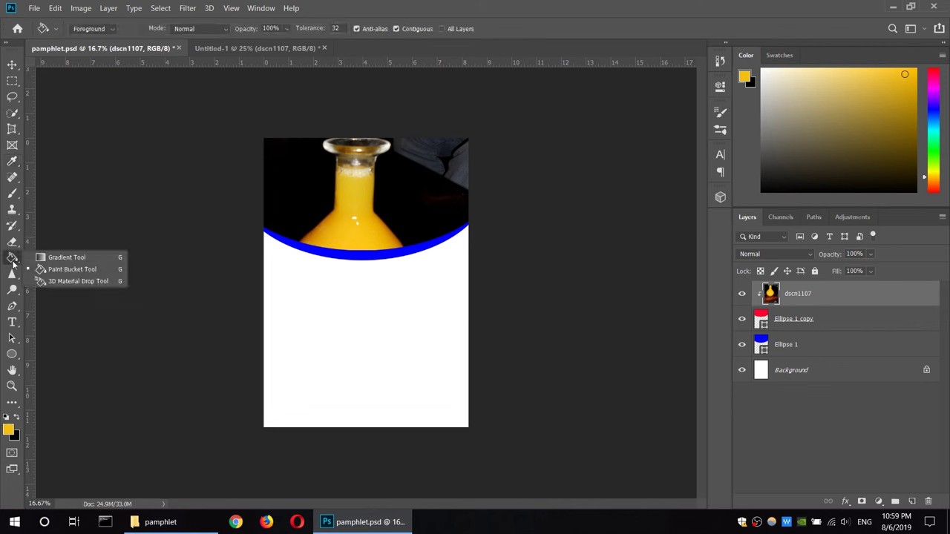
pyautogui.click(64, 273)
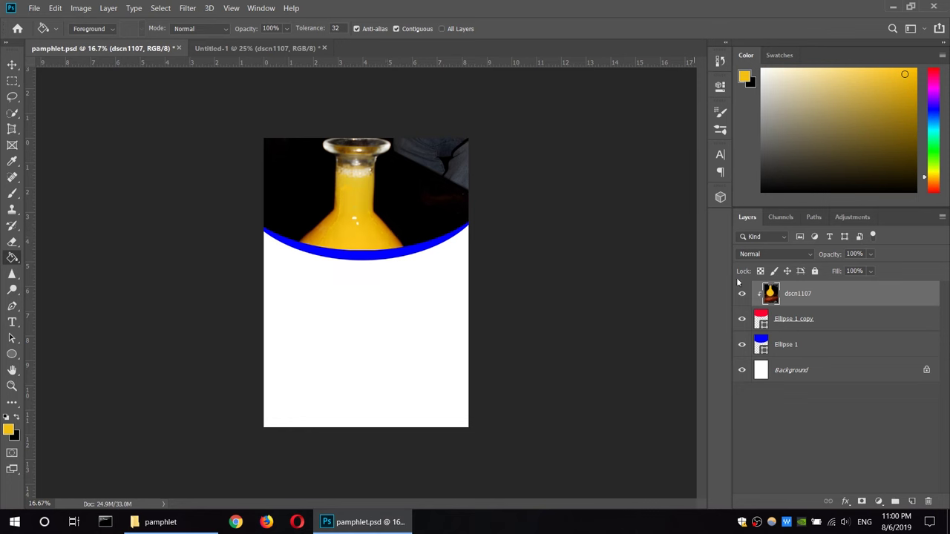
# Rasterize the Ellipse 1 layer and fill its blue curved band with the yellow
pyautogui.click(832, 350)
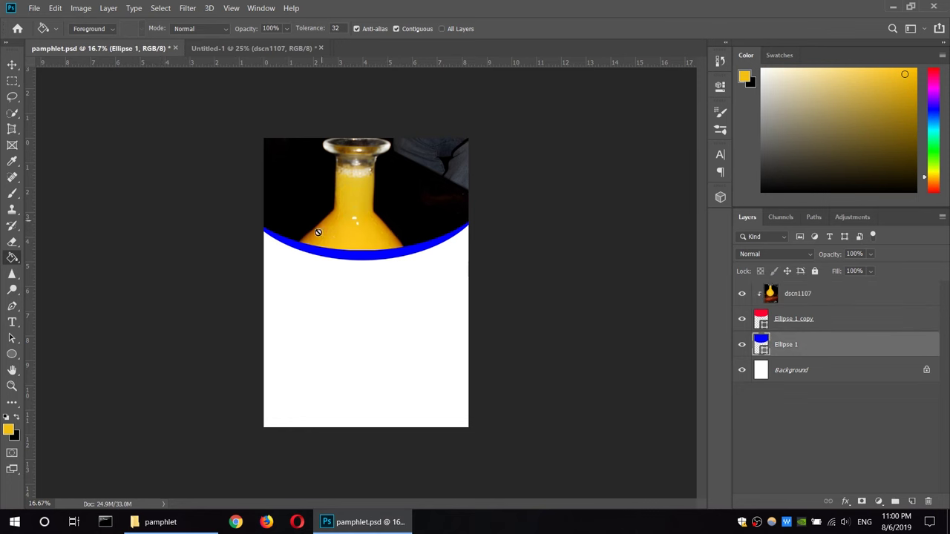
pyautogui.click(364, 256)
pyautogui.click(452, 205)
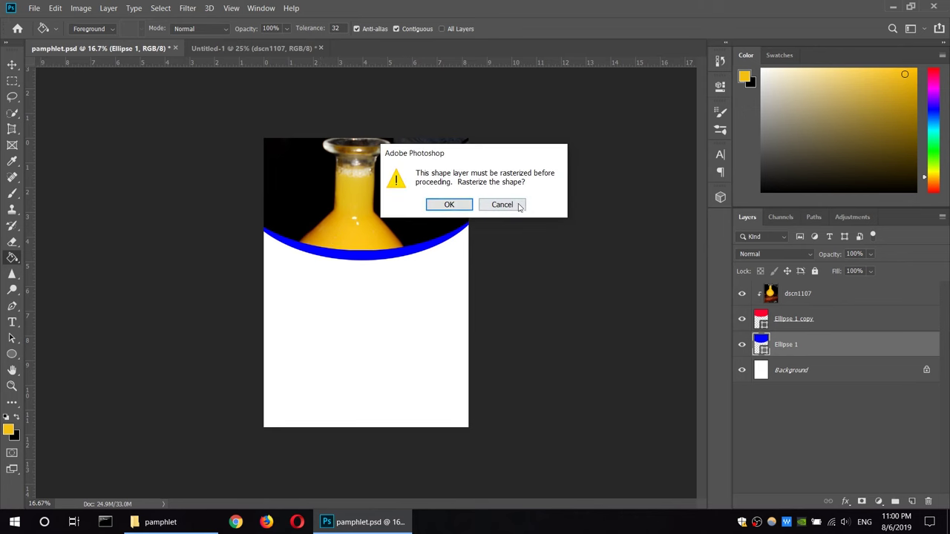
pyautogui.rightClick(852, 347)
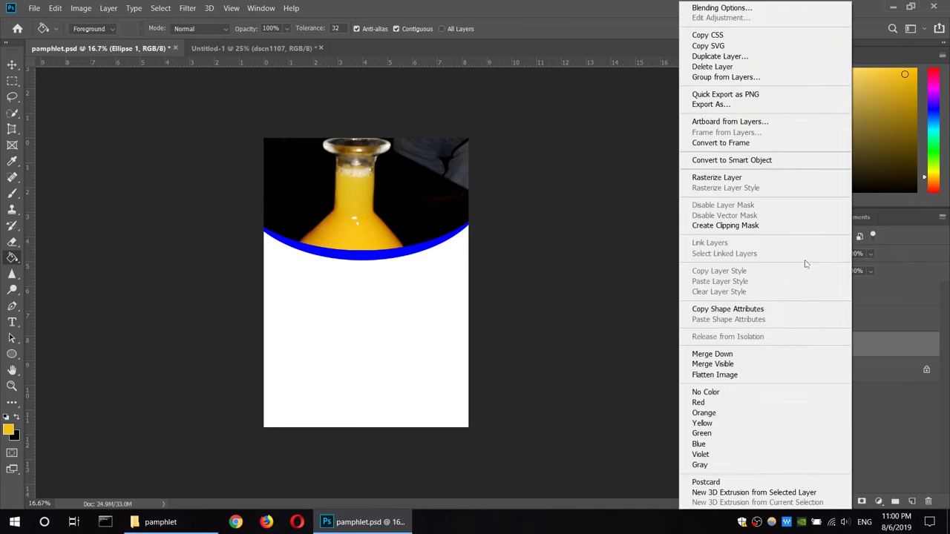
pyautogui.click(782, 178)
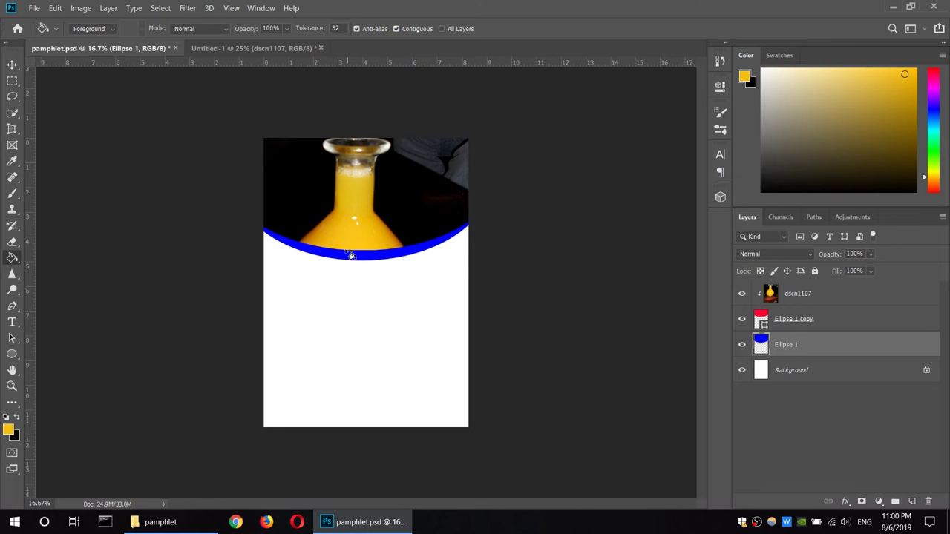
pyautogui.click(352, 255)
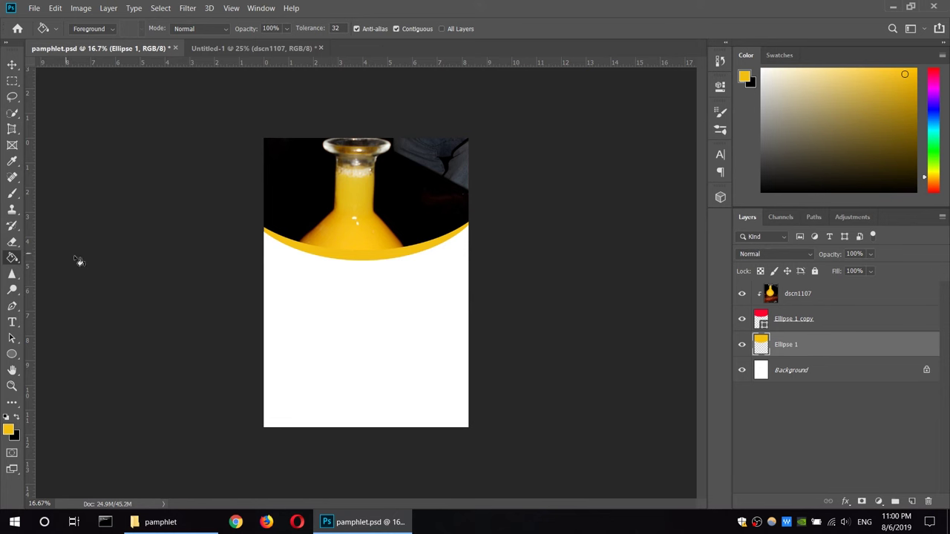
pyautogui.click(12, 306)
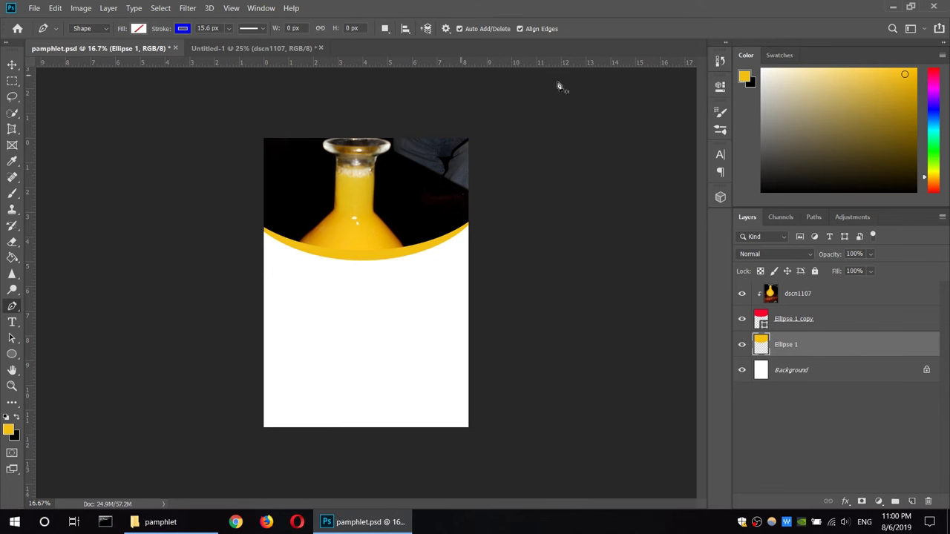
# Place two horizontal ruler guides just below the yellow band, nudge them into position, and zoom in
pyautogui.moveTo(407, 64)
pyautogui.mouseDown()
pyautogui.moveTo(427, 293)
pyautogui.moveTo(435, 282)
pyautogui.mouseUp()
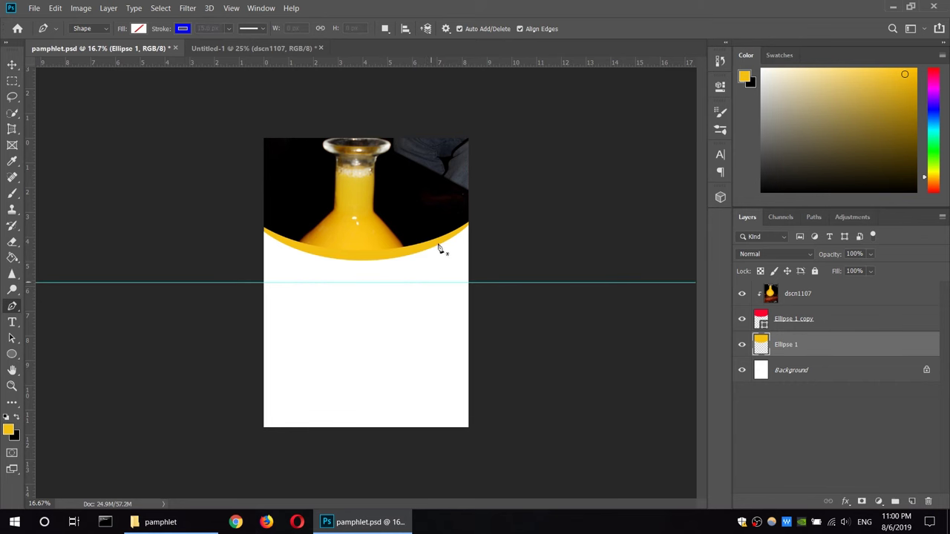
pyautogui.moveTo(410, 63); pyautogui.dragTo(437, 337)
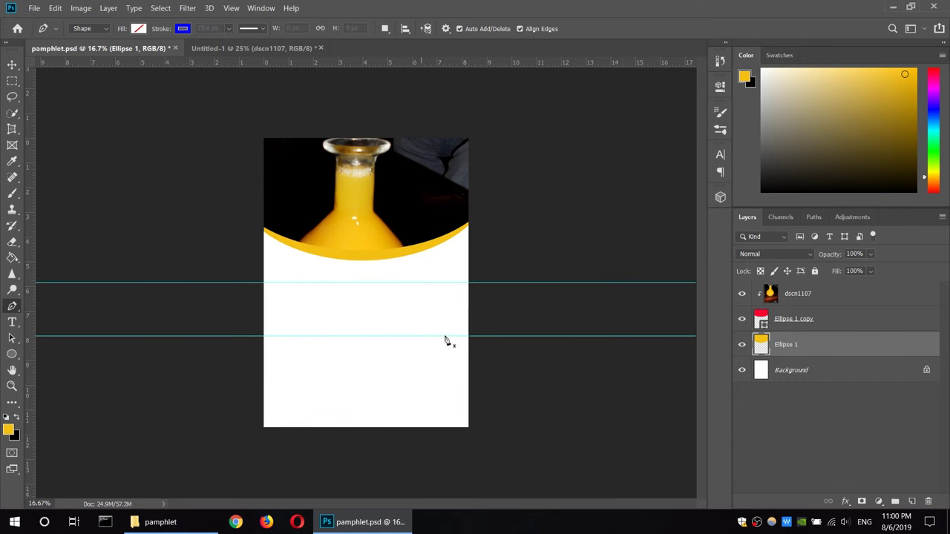
pyautogui.click(386, 286)
pyautogui.hotkey('ctrl', 'z')
pyautogui.click(13, 66)
pyautogui.moveTo(368, 282); pyautogui.dragTo(369, 274)
pyautogui.moveTo(360, 336); pyautogui.dragTo(361, 323)
pyautogui.click(12, 385)
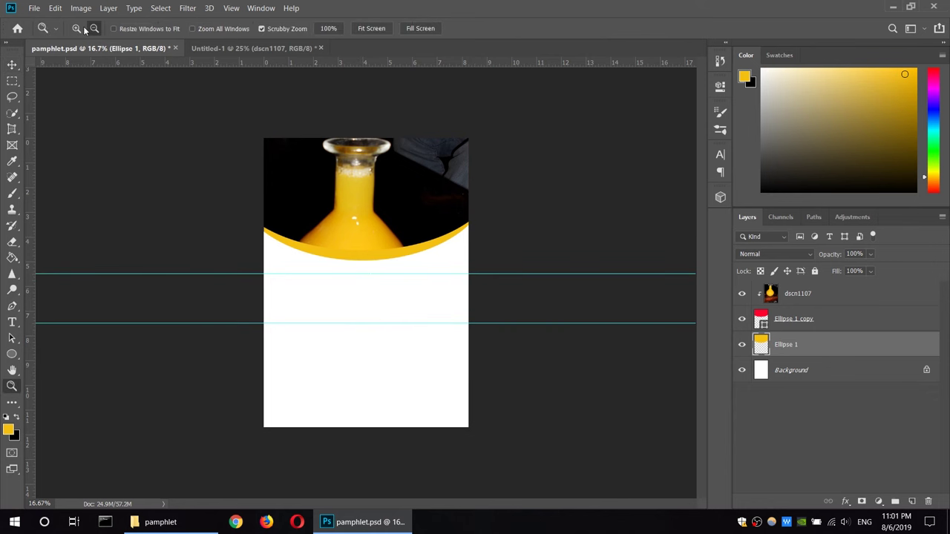
pyautogui.click(388, 322)
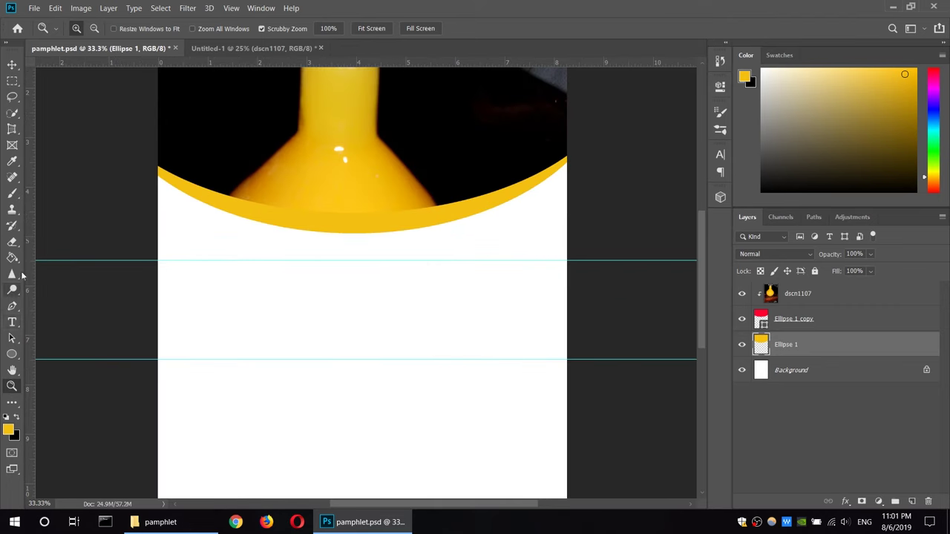
pyautogui.click(12, 306)
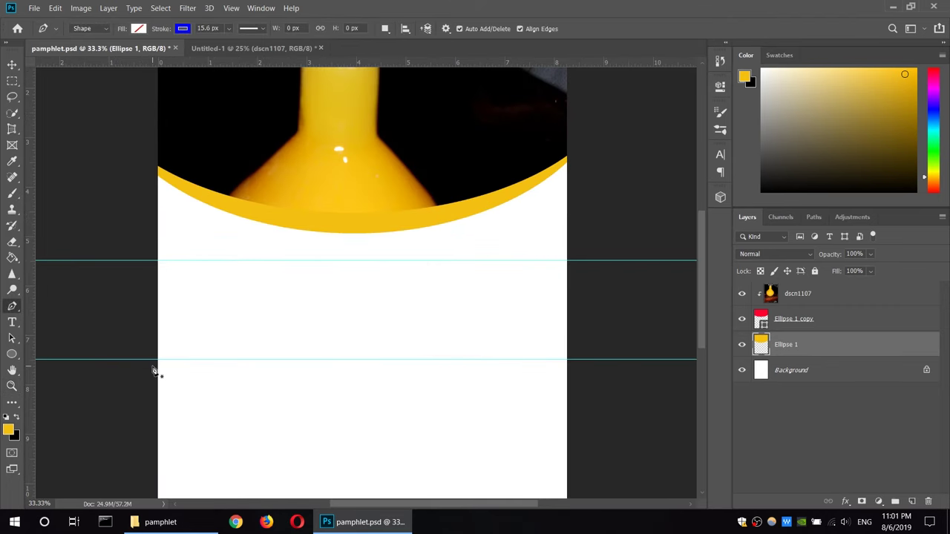
pyautogui.moveTo(152, 366); pyautogui.dragTo(186, 367)
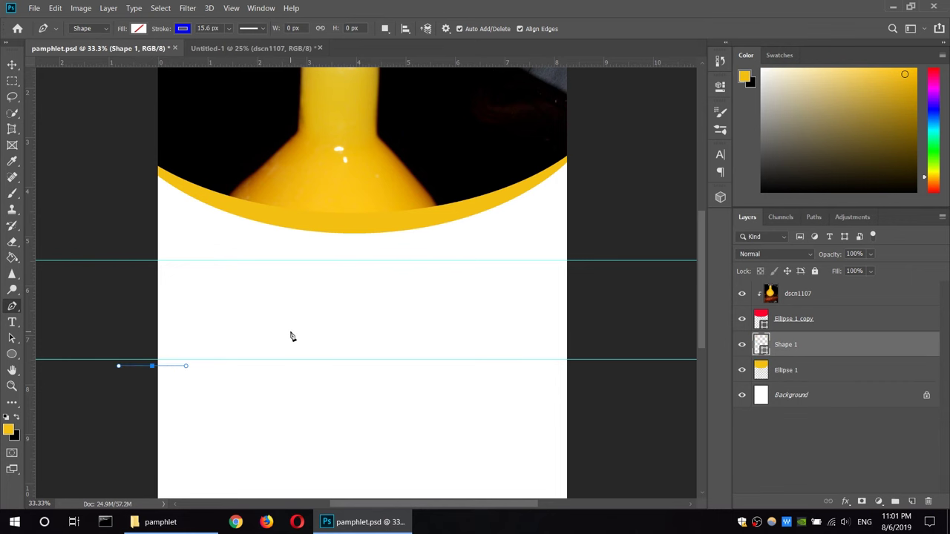
pyautogui.moveTo(239, 341); pyautogui.dragTo(288, 354)
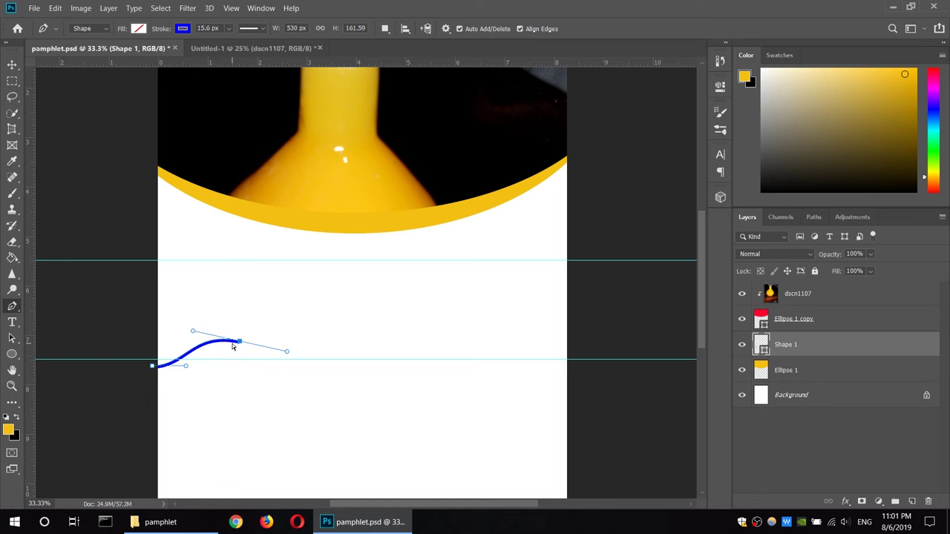
pyautogui.hotkey('ctrl', 'z')
pyautogui.hotkey('ctrl', 'z')
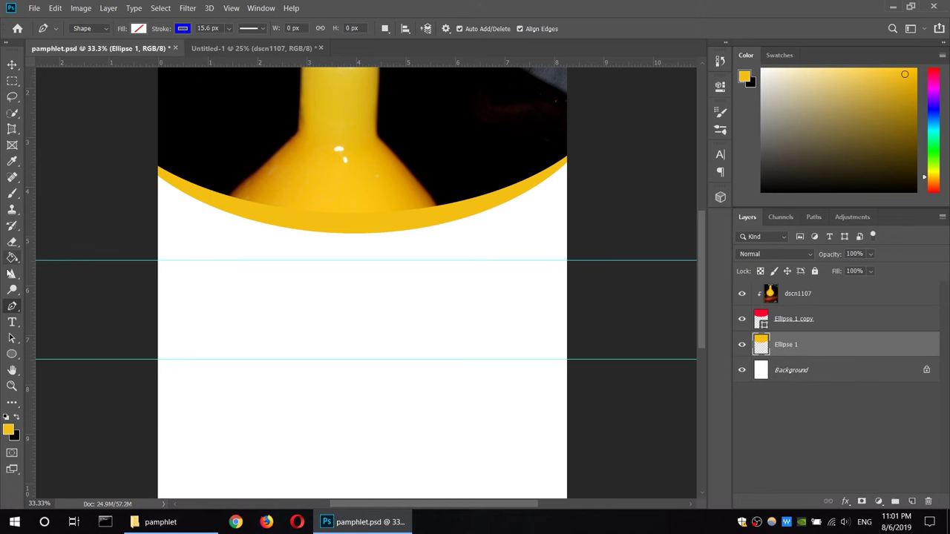
pyautogui.click(87, 29)
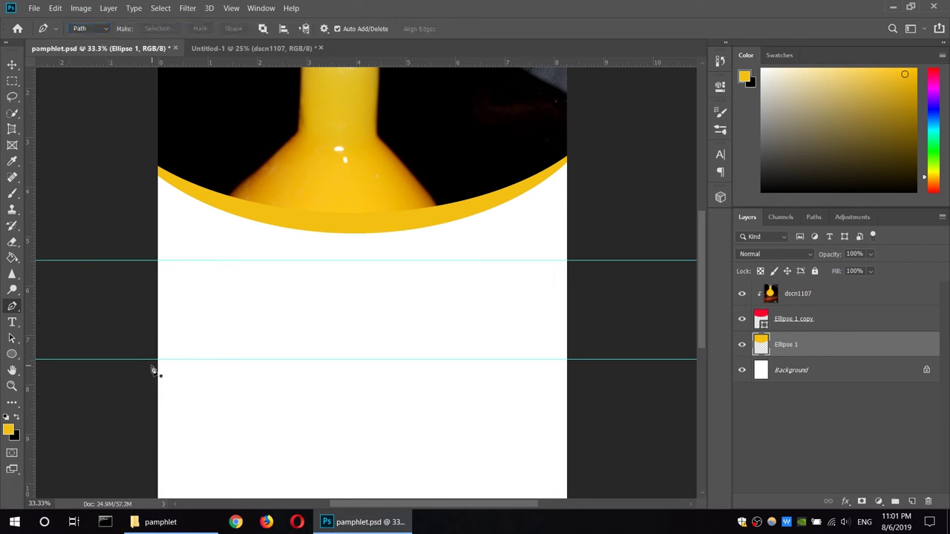
# Start a wavy Pen path at the left edge on the lower guide, curving up toward the band
pyautogui.moveTo(172, 366); pyautogui.dragTo(178, 367)
pyautogui.moveTo(236, 340); pyautogui.dragTo(282, 352)
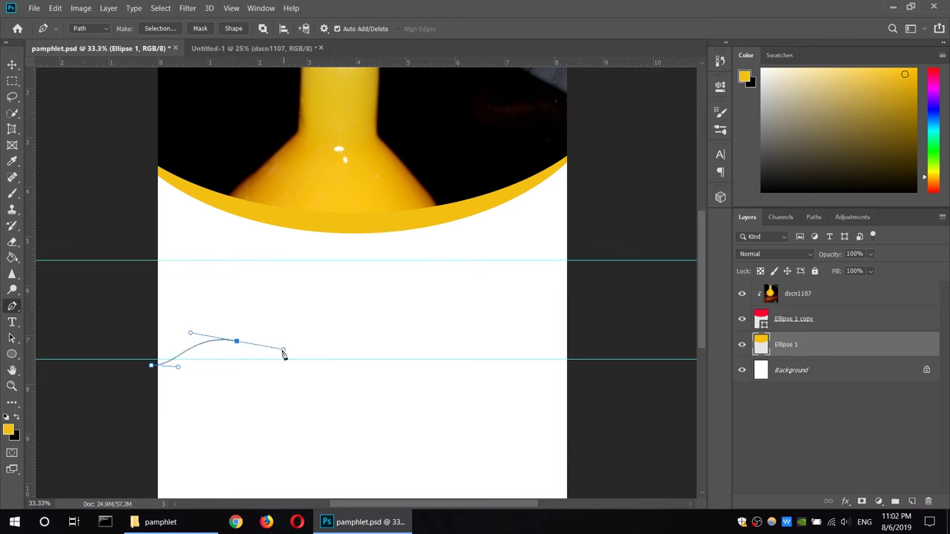
pyautogui.moveTo(315, 346); pyautogui.dragTo(341, 343)
pyautogui.moveTo(356, 307); pyautogui.dragTo(360, 297)
pyautogui.moveTo(349, 246); pyautogui.dragTo(330, 229)
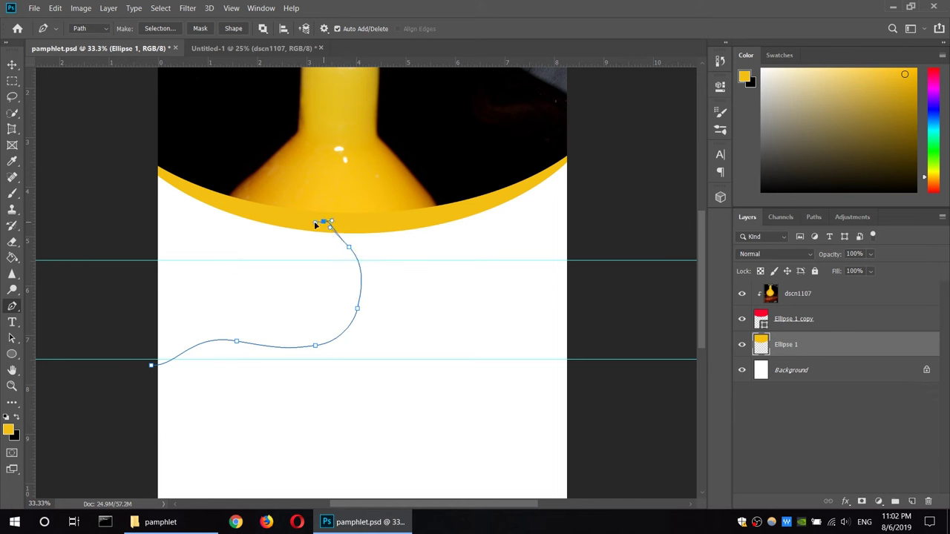
# Trace anchor points along the yellow band's lower edge and close the path at its start
pyautogui.click(249, 210)
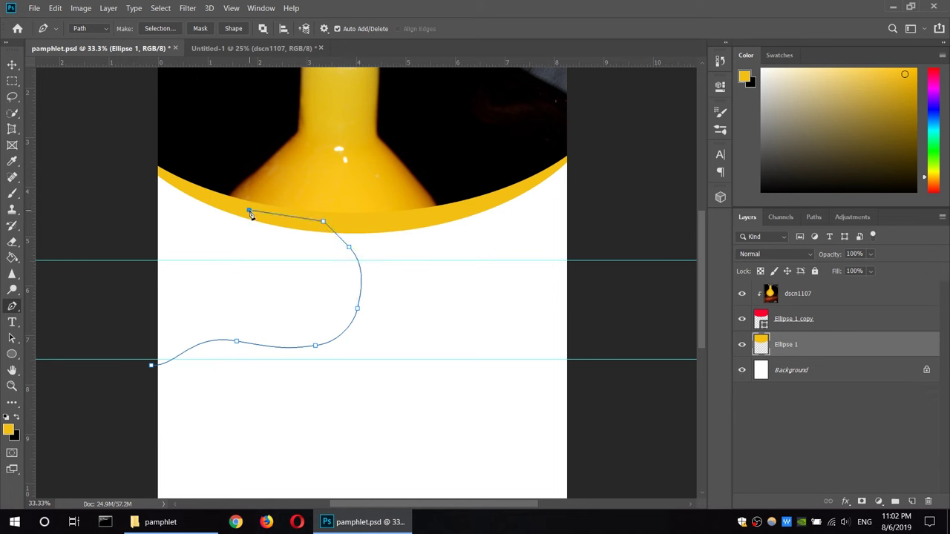
pyautogui.click(196, 187)
pyautogui.click(153, 168)
pyautogui.moveTo(136, 165); pyautogui.dragTo(138, 179)
pyautogui.click(151, 365)
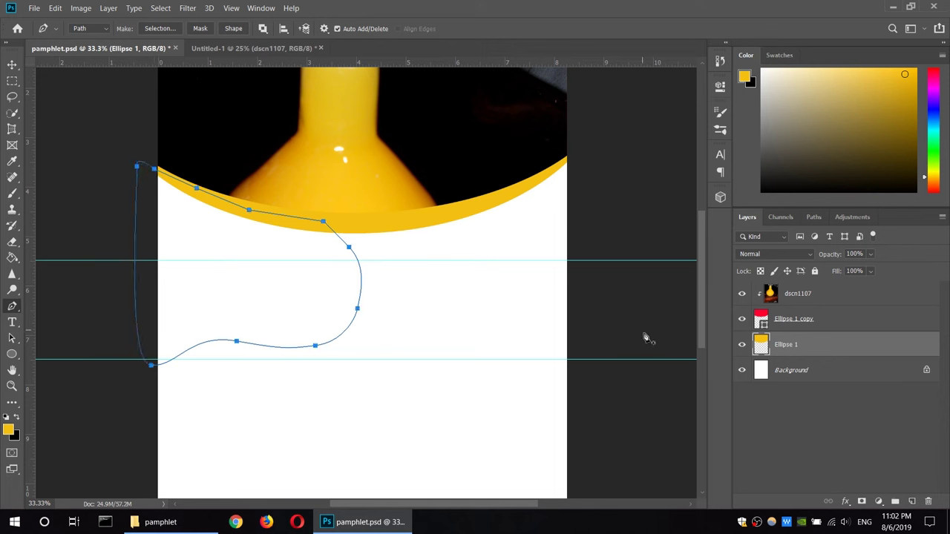
# Set the path operation to Combine Shapes, trying and undoing a shape conversion and a yellow fill
pyautogui.click(263, 30)
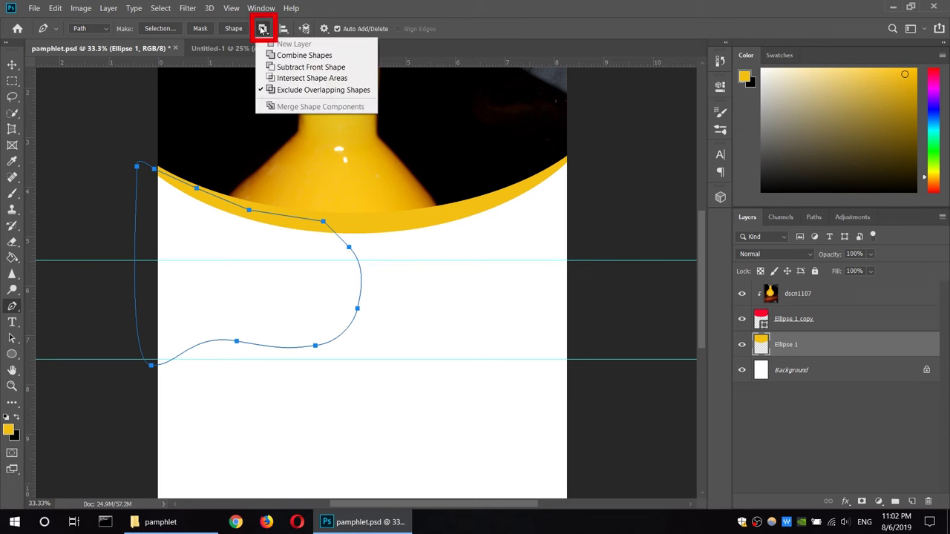
pyautogui.click(274, 59)
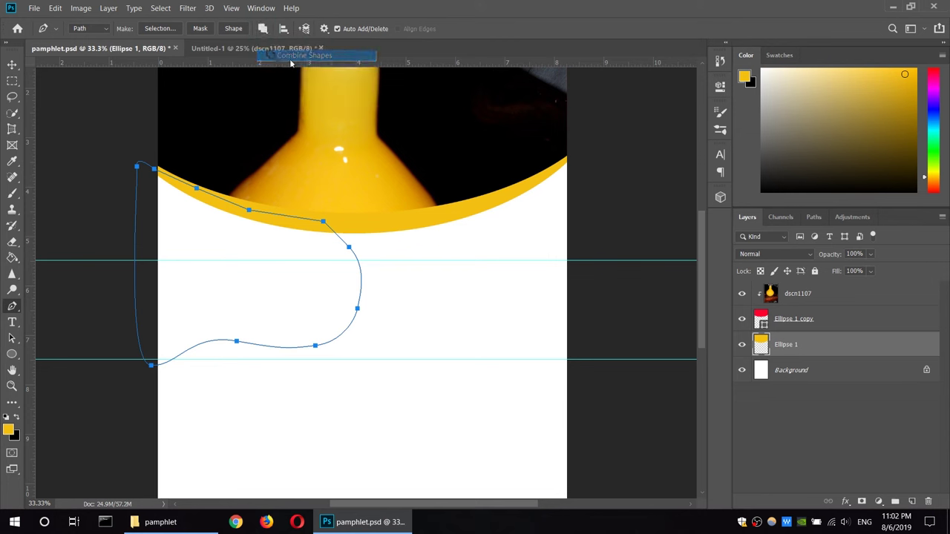
pyautogui.click(233, 30)
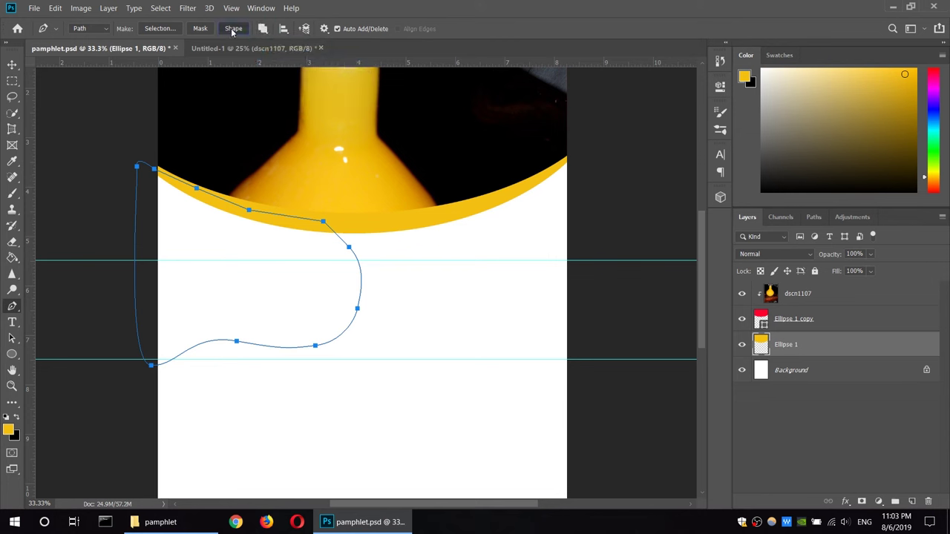
pyautogui.hotkey('ctrl', 'z')
pyautogui.click(12, 258)
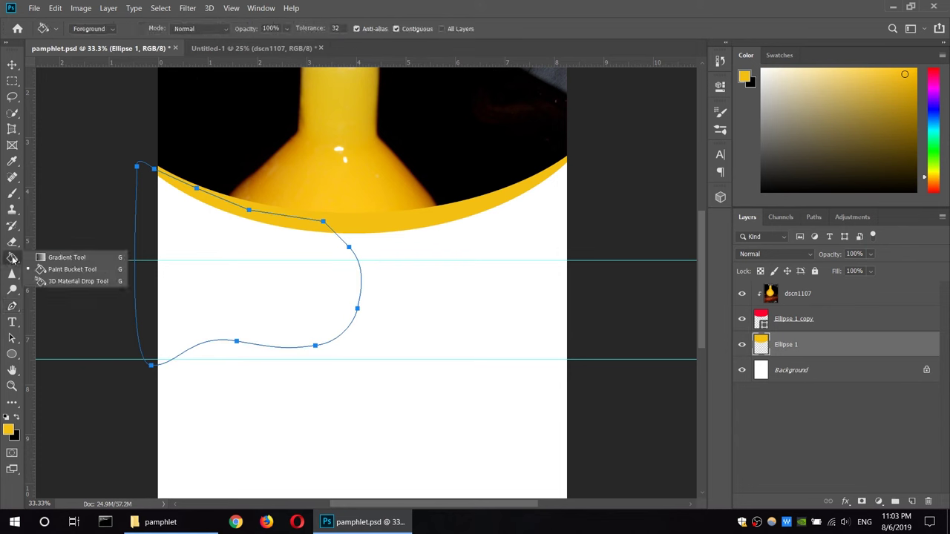
pyautogui.click(70, 269)
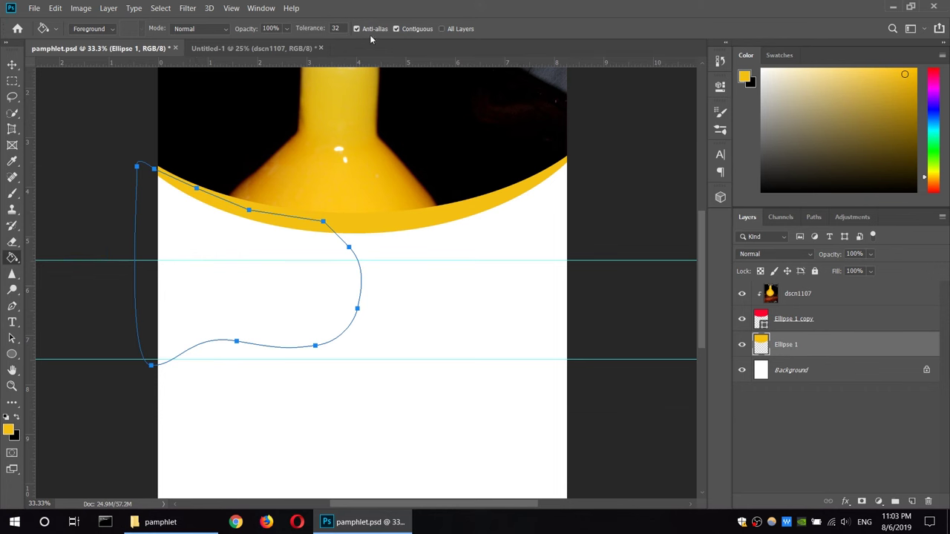
pyautogui.click(199, 223)
pyautogui.hotkey('ctrl', 'z')
# Switch the Pen tool's drawing mode from Path to Shape for the wavy outline
pyautogui.click(12, 306)
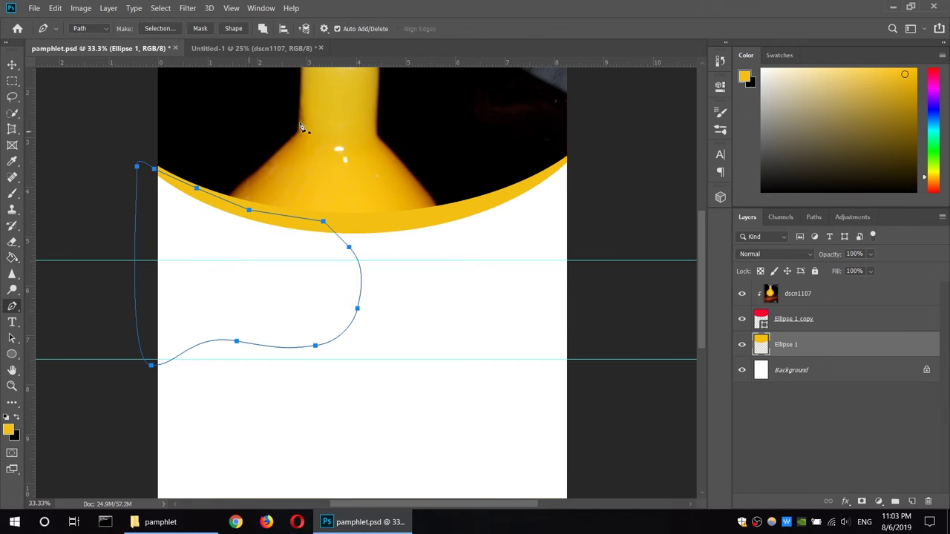
pyautogui.click(194, 29)
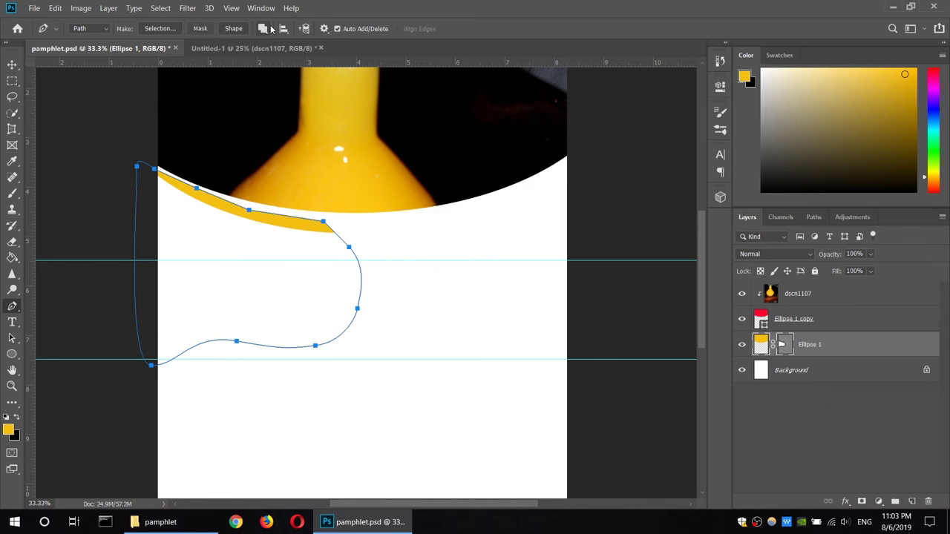
pyautogui.hotkey('ctrl', 'z')
pyautogui.click(106, 29)
pyautogui.click(85, 37)
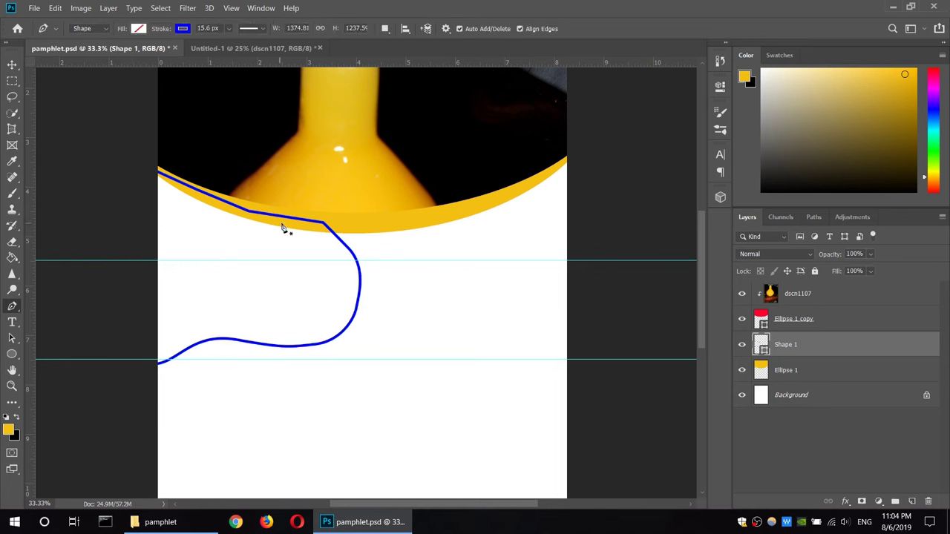
# Give the wavy Shape 1 no stroke and a yellow fill, then duplicate it as Shape 1 copy
pyautogui.click(183, 29)
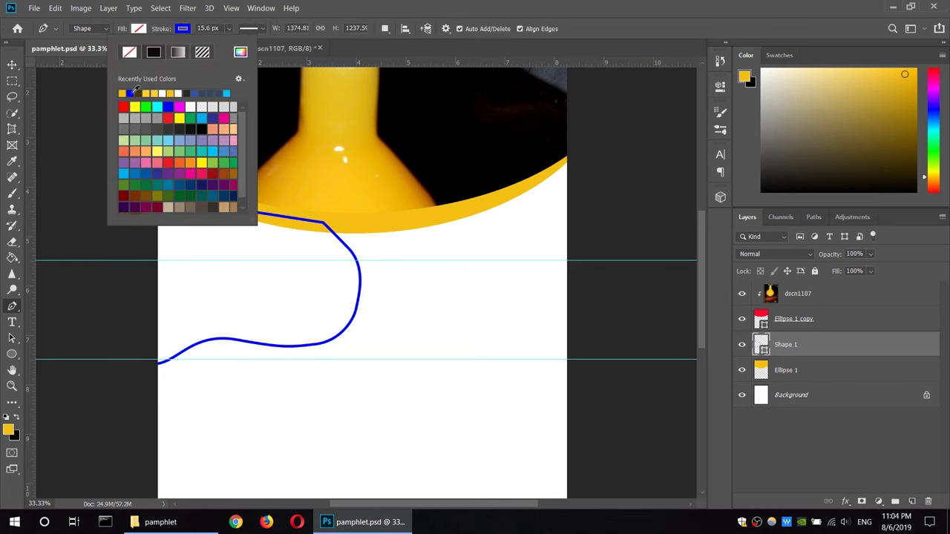
pyautogui.click(129, 52)
pyautogui.click(146, 29)
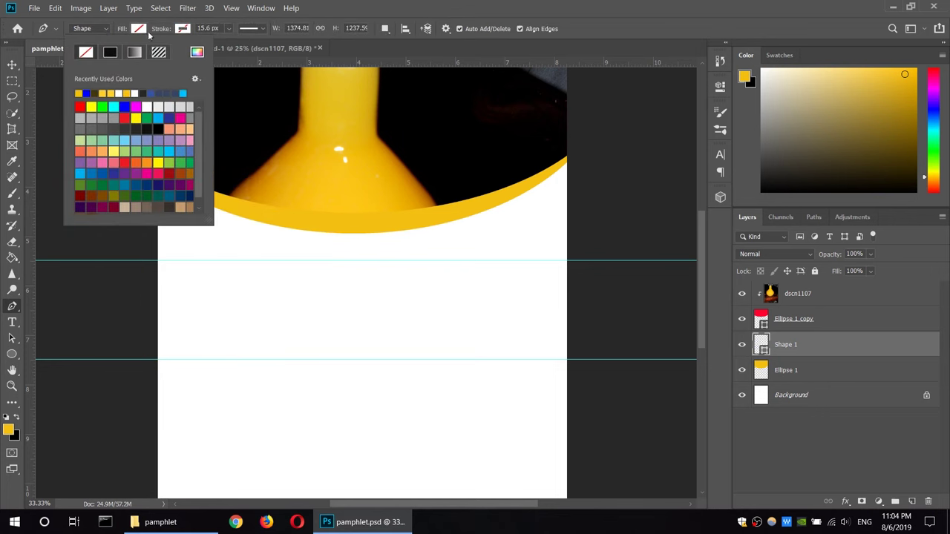
pyautogui.click(78, 93)
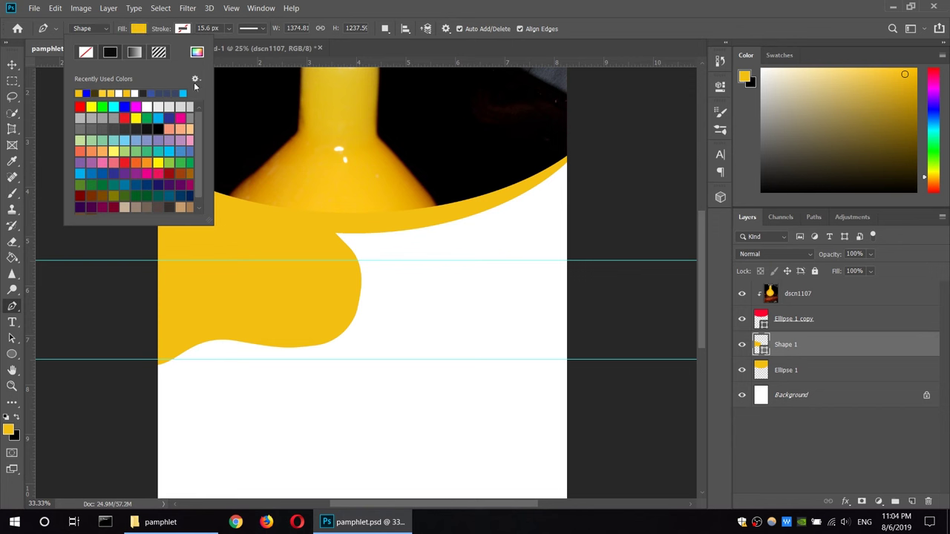
pyautogui.press('Return')
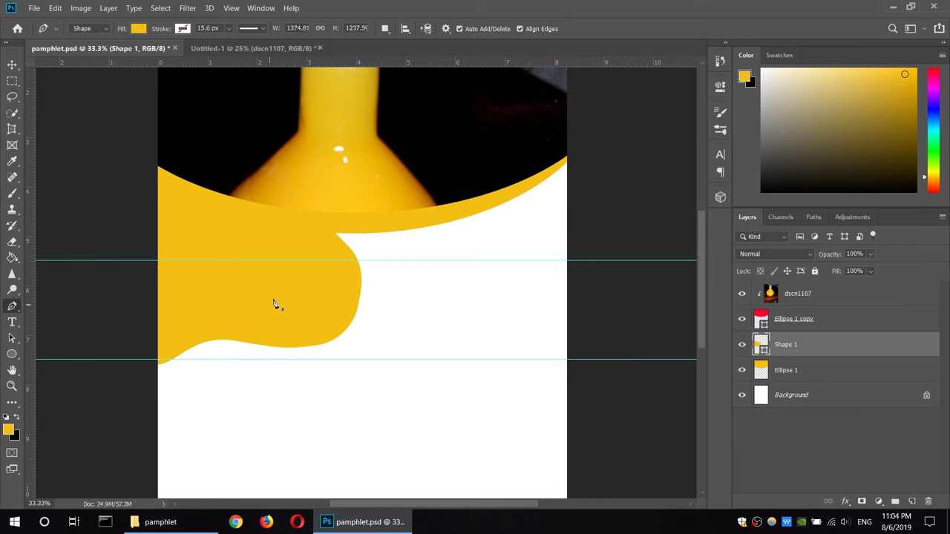
pyautogui.moveTo(820, 347); pyautogui.dragTo(913, 504)
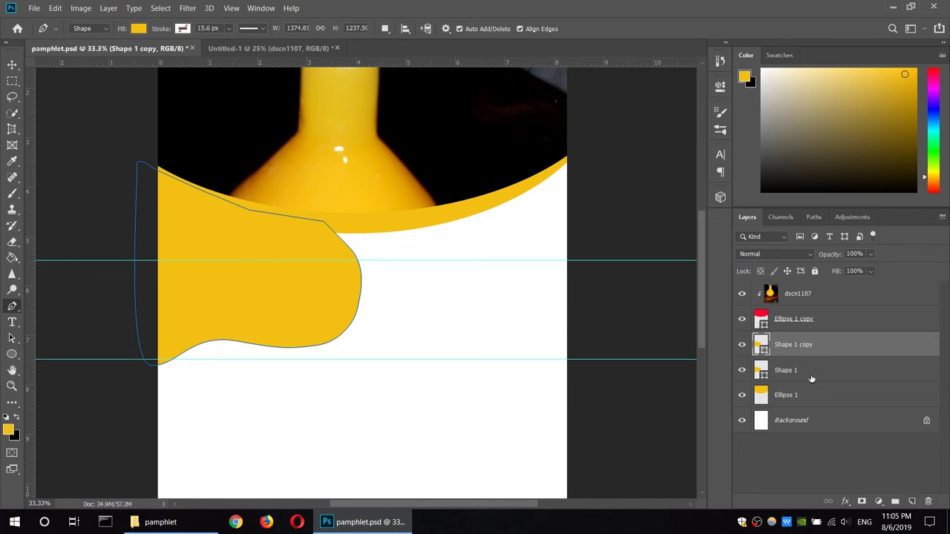
# Switch to the Move tool and shift the copied yellow shape down and right
pyautogui.click(751, 374)
pyautogui.moveTo(236, 289)
pyautogui.mouseDown()
pyautogui.moveTo(278, 298)
pyautogui.moveTo(249, 307)
pyautogui.mouseUp()
pyautogui.hotkey('ctrl', 'z')
pyautogui.hotkey('ctrl', 'z')
pyautogui.press('v')
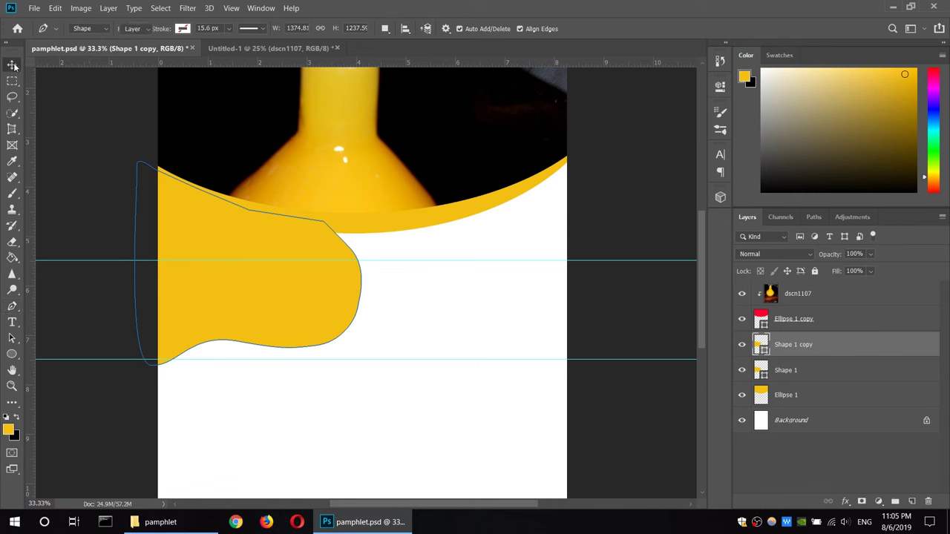
pyautogui.moveTo(243, 307)
pyautogui.mouseDown()
pyautogui.moveTo(276, 340)
pyautogui.moveTo(263, 335)
pyautogui.mouseUp()
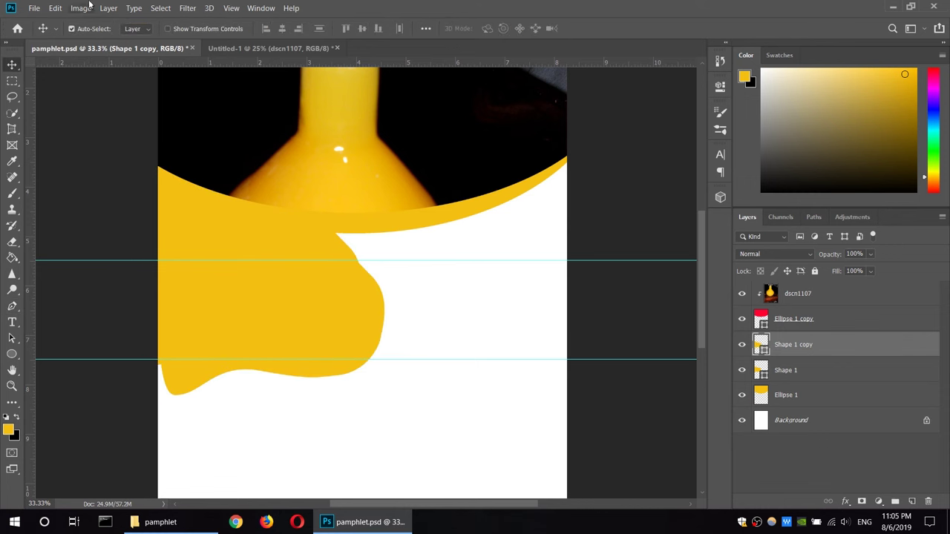
# Flip the Shape 1 copy horizontally and align it on the right, level with the original band
pyautogui.click(55, 8)
pyautogui.moveTo(73, 276)
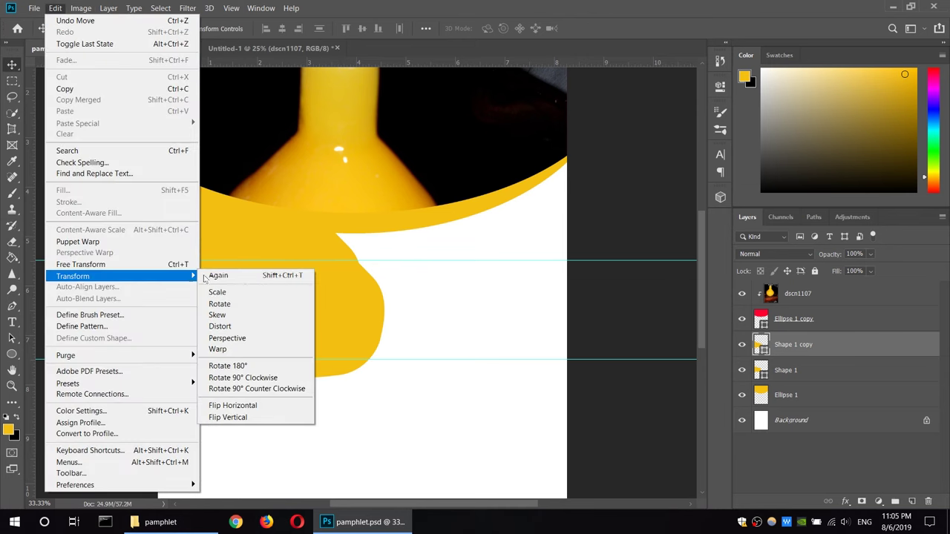
pyautogui.click(258, 406)
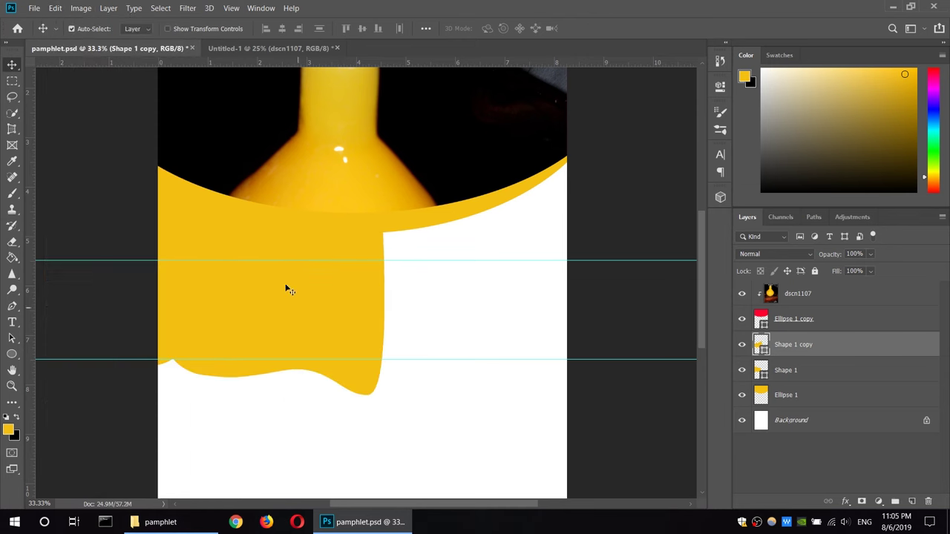
pyautogui.moveTo(312, 321); pyautogui.dragTo(506, 289)
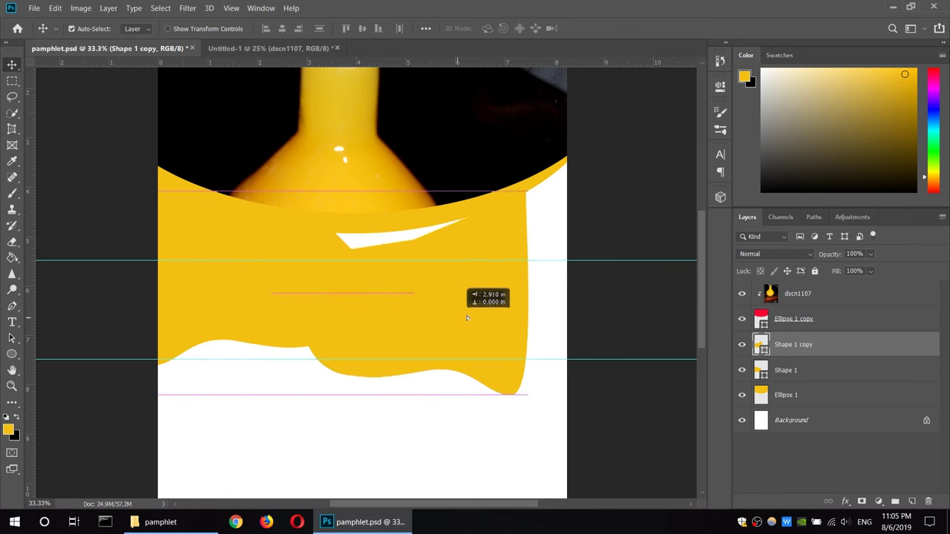
pyautogui.moveTo(393, 289); pyautogui.dragTo(479, 273)
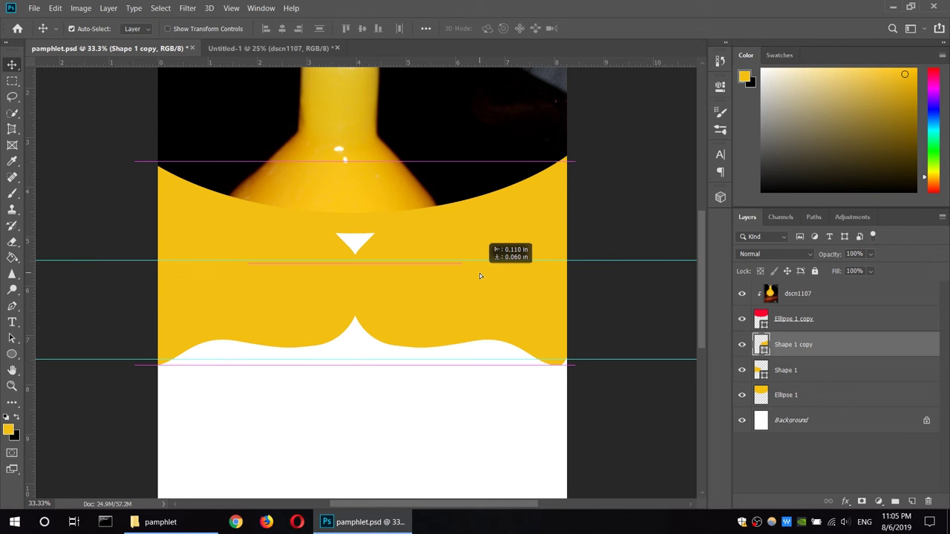
pyautogui.moveTo(479, 274); pyautogui.dragTo(483, 270)
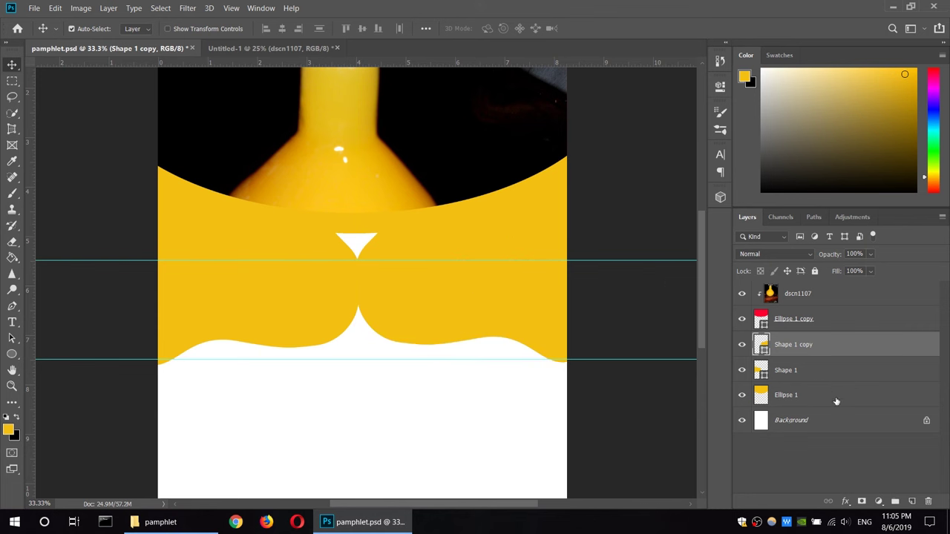
# Change the mirrored band's fill to a darker mustard gold (#d3a60e)
pyautogui.rightClick(808, 352)
pyautogui.click(680, 225)
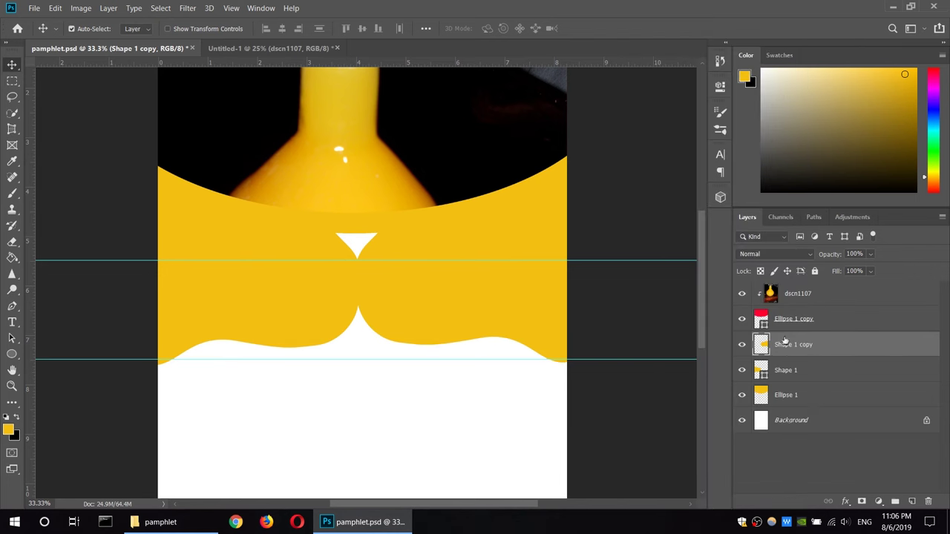
pyautogui.click(13, 257)
pyautogui.click(46, 272)
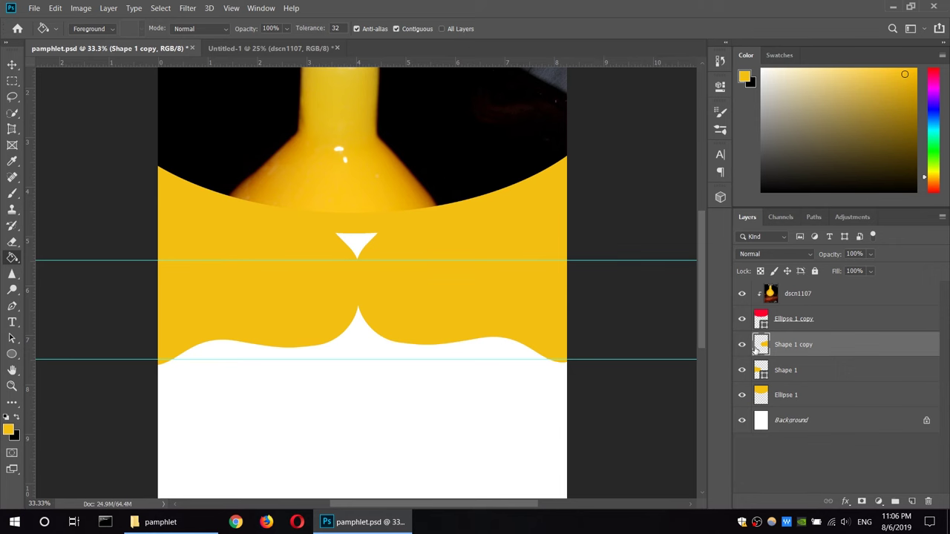
pyautogui.doubleClick(764, 345)
pyautogui.click(898, 64)
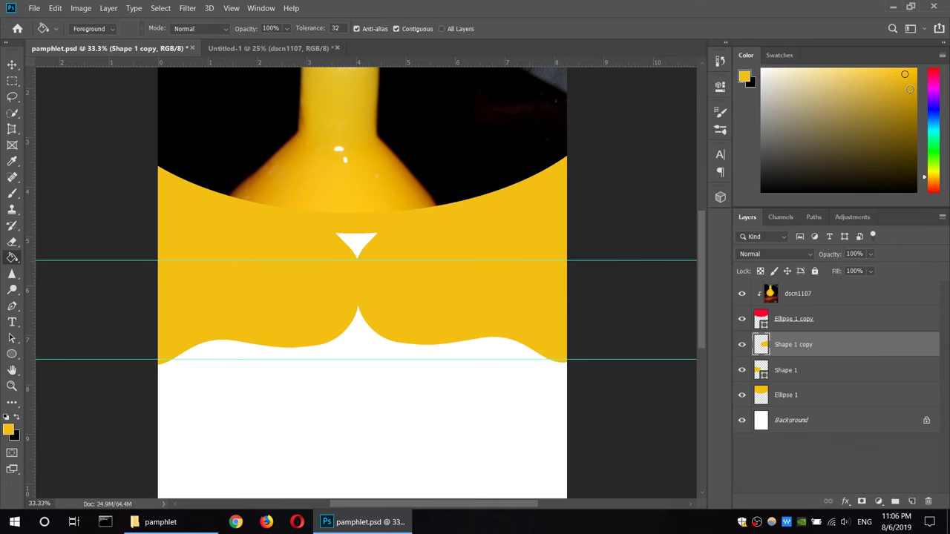
pyautogui.doubleClick(765, 353)
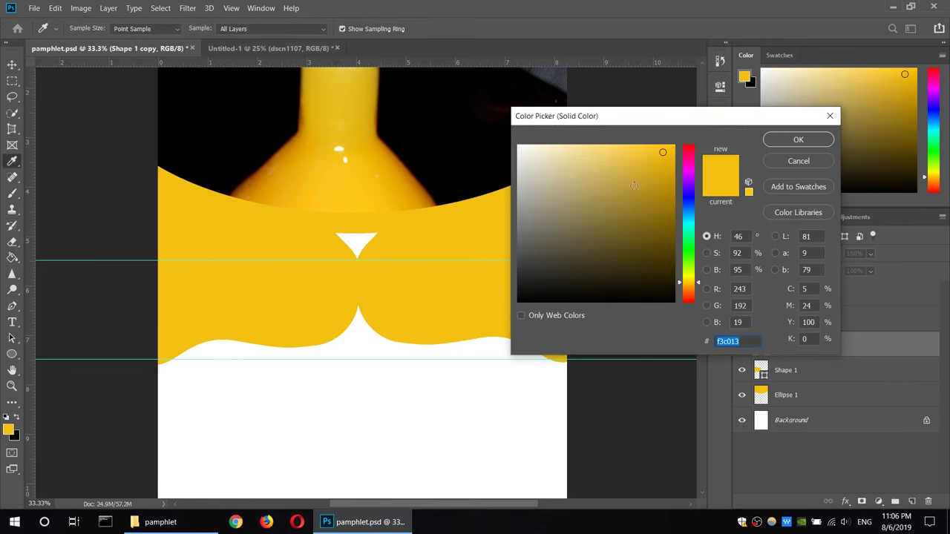
pyautogui.moveTo(663, 152); pyautogui.dragTo(664, 173)
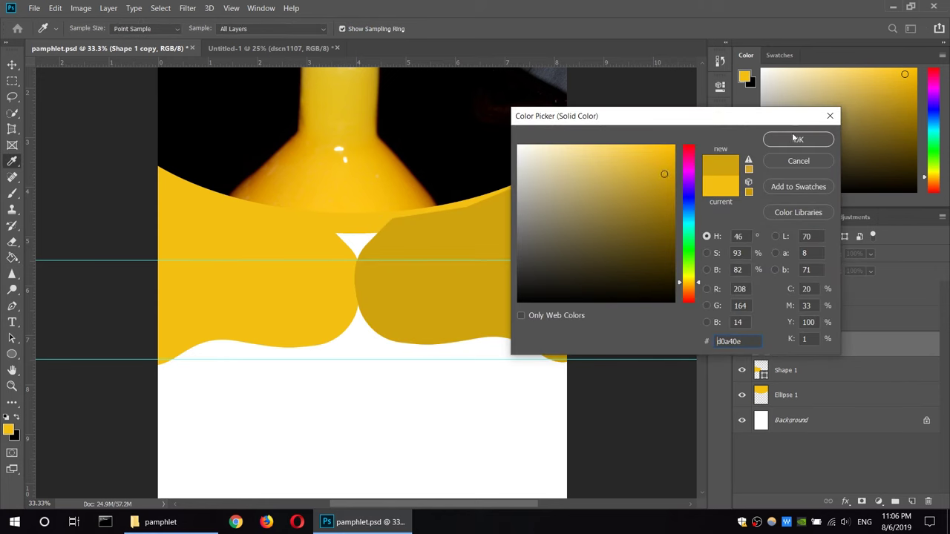
pyautogui.click(798, 140)
# Give Shape 1 the same darker gold and move Ellipse 1 above both wavy bands
pyautogui.doubleClick(761, 370)
pyautogui.click(664, 172)
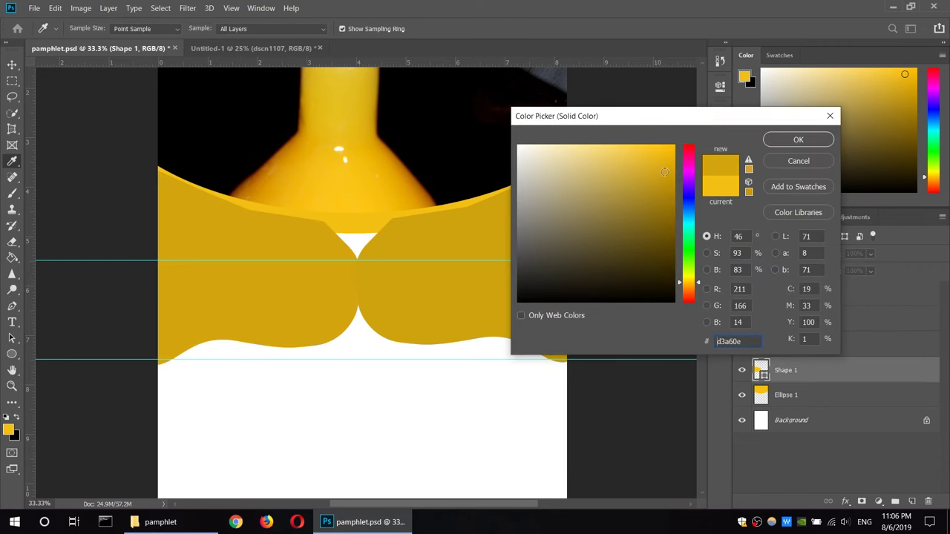
pyautogui.click(798, 140)
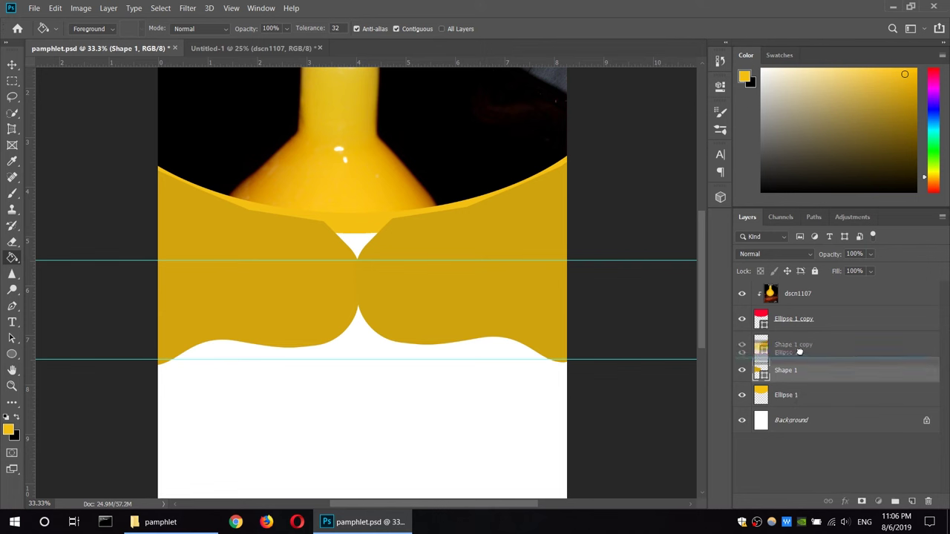
pyautogui.moveTo(795, 399); pyautogui.dragTo(794, 333)
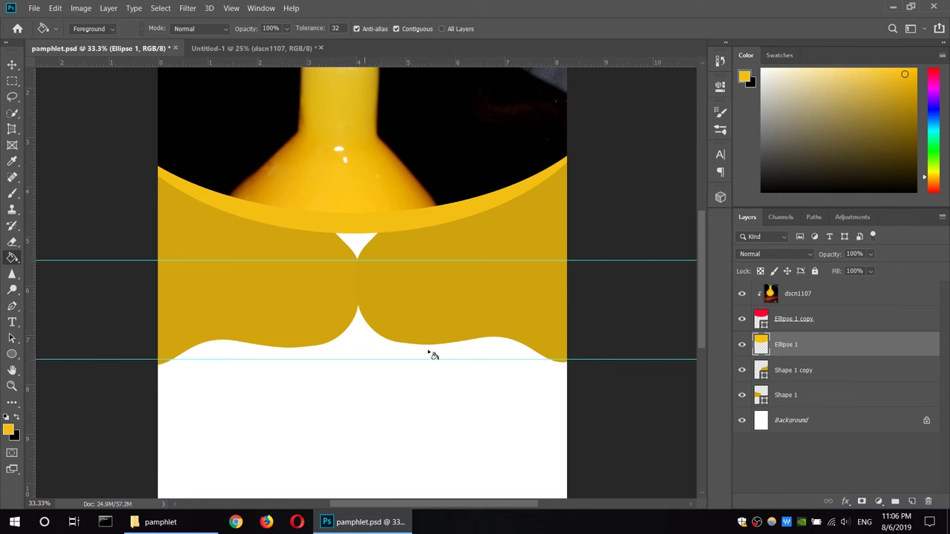
# Draw a circle over the central notch with the Ellipse Tool, no stroke and yellow fill
pyautogui.click(12, 353)
pyautogui.rightClick(12, 354)
pyautogui.click(67, 373)
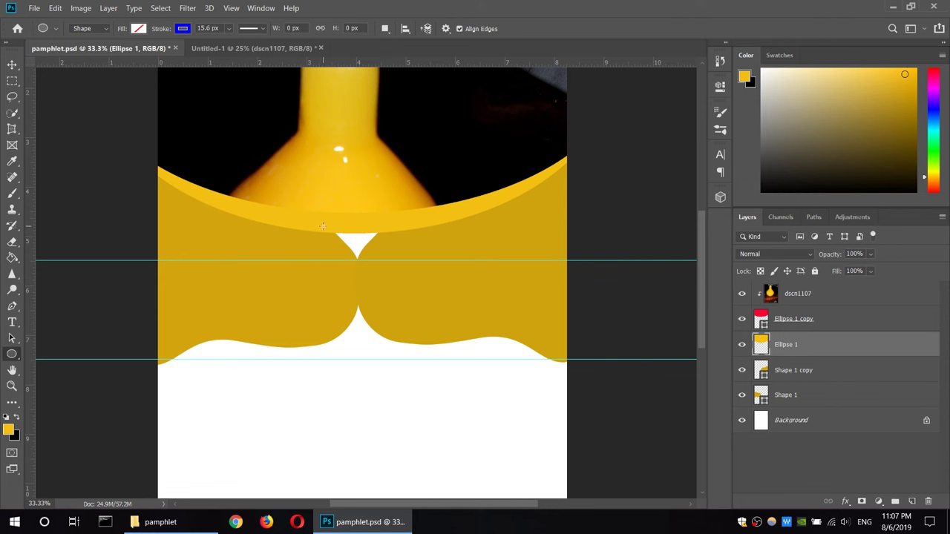
pyautogui.moveTo(312, 201); pyautogui.dragTo(456, 345)
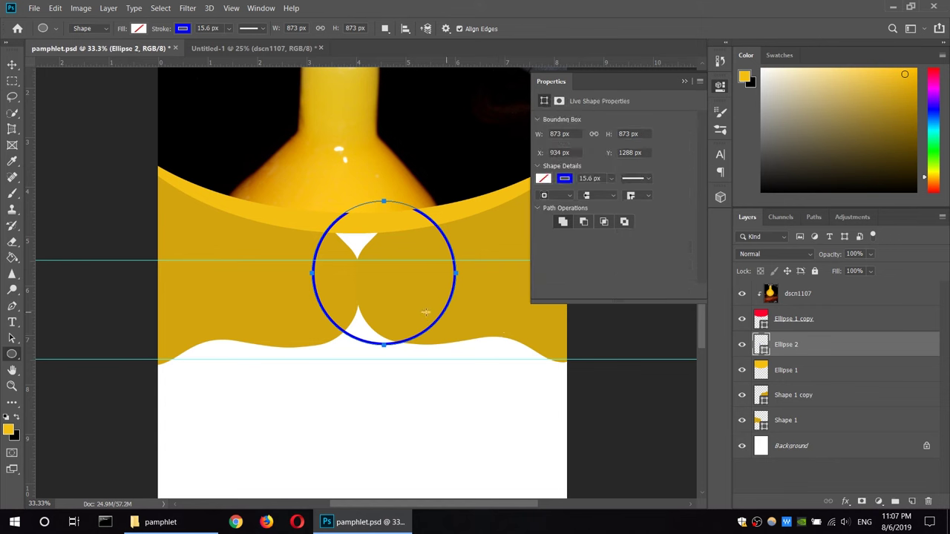
pyautogui.click(565, 179)
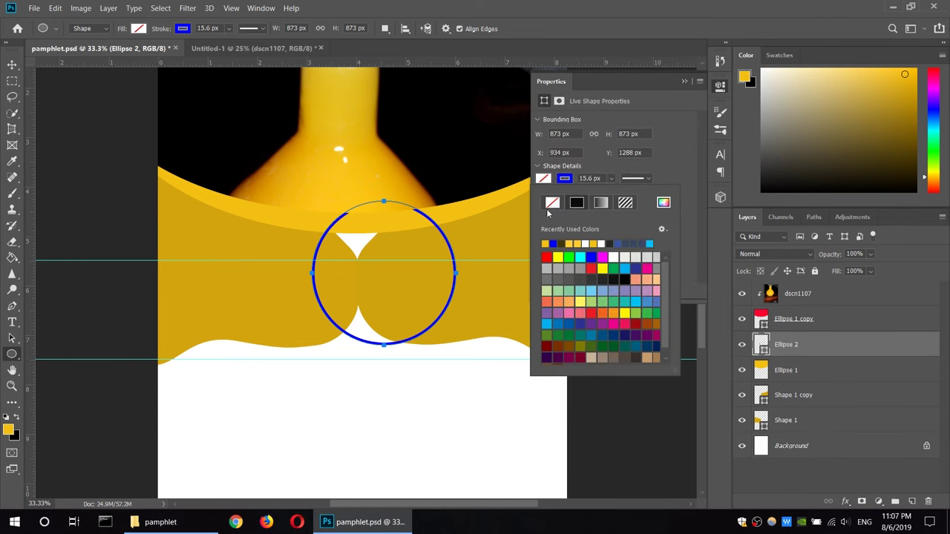
pyautogui.click(552, 203)
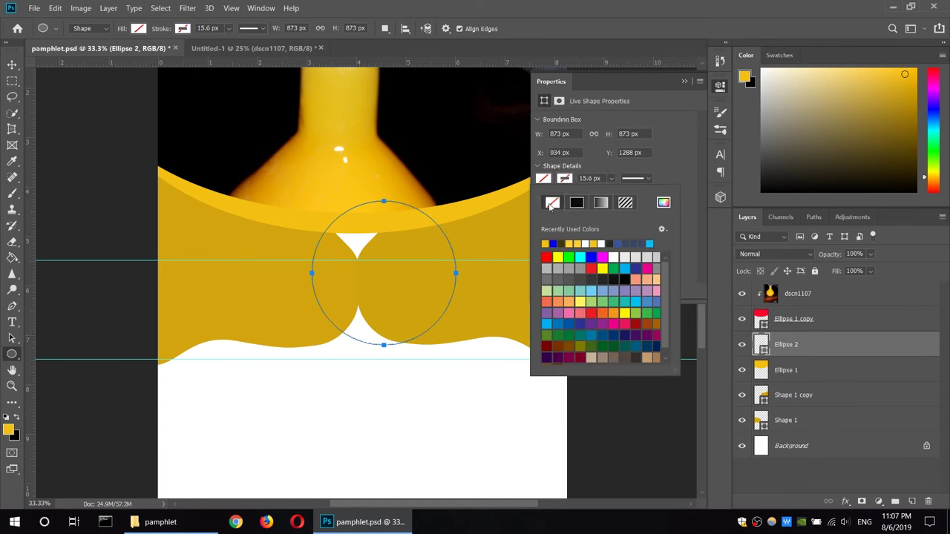
pyautogui.click(547, 244)
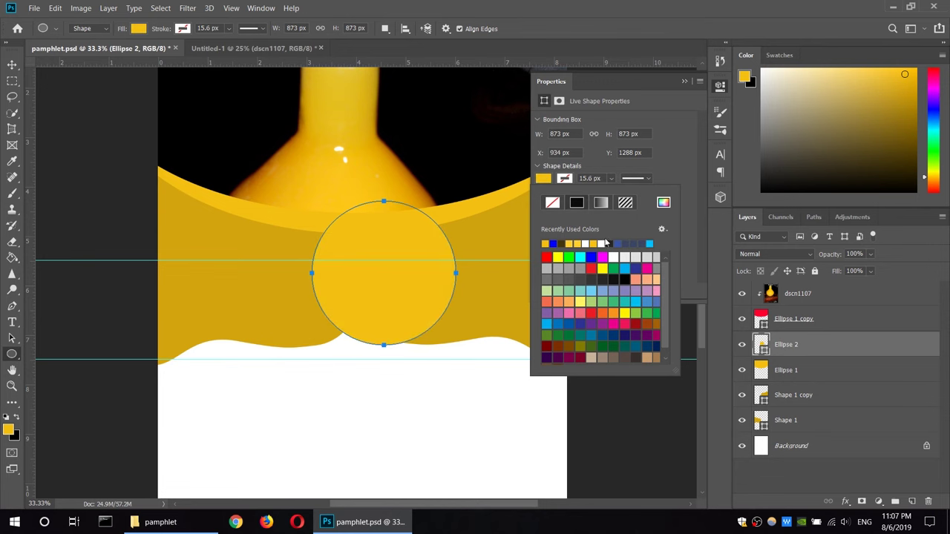
pyautogui.click(720, 86)
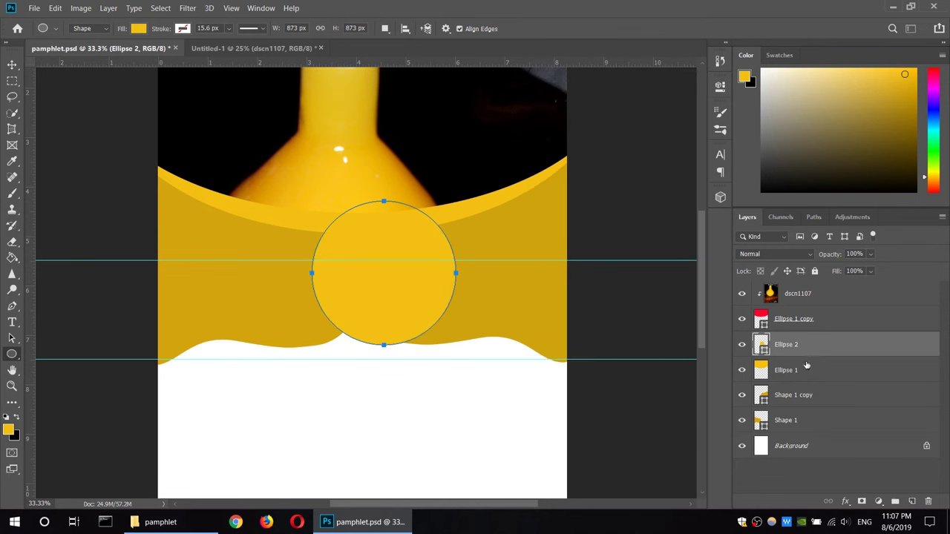
# Move Ellipse 2 to the top of the layer stack, centre it between the bands, and duplicate it
pyautogui.moveTo(815, 345); pyautogui.dragTo(815, 285)
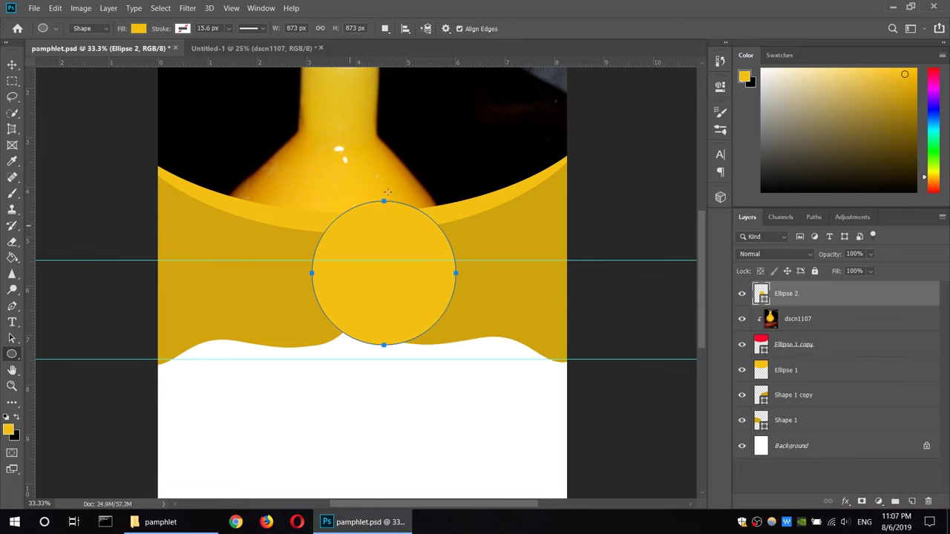
pyautogui.click(12, 65)
pyautogui.moveTo(387, 281); pyautogui.dragTo(373, 299)
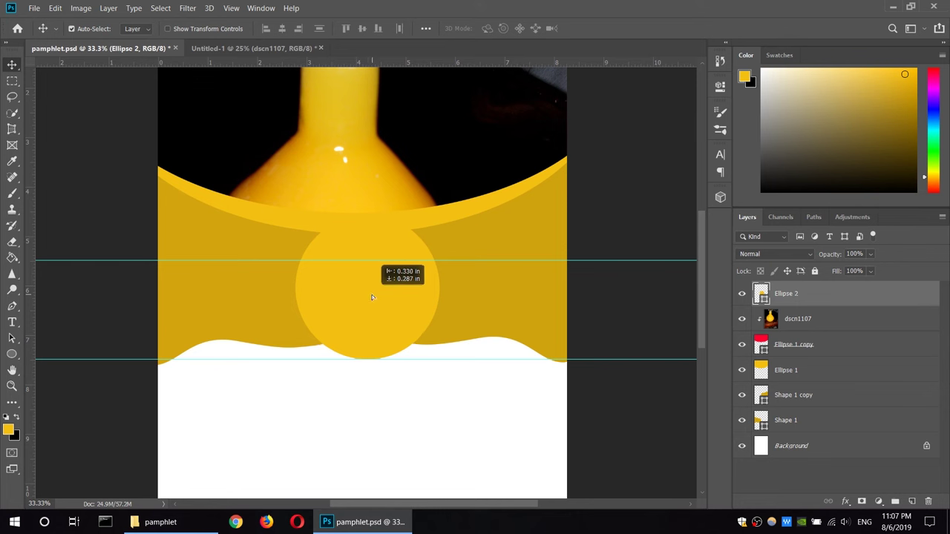
pyautogui.moveTo(372, 299); pyautogui.dragTo(364, 295)
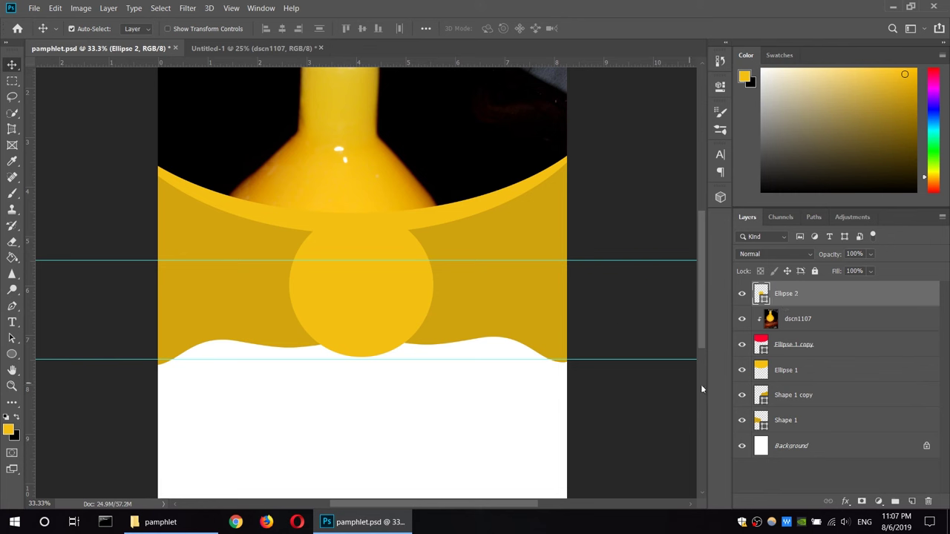
pyautogui.moveTo(863, 297); pyautogui.dragTo(913, 502)
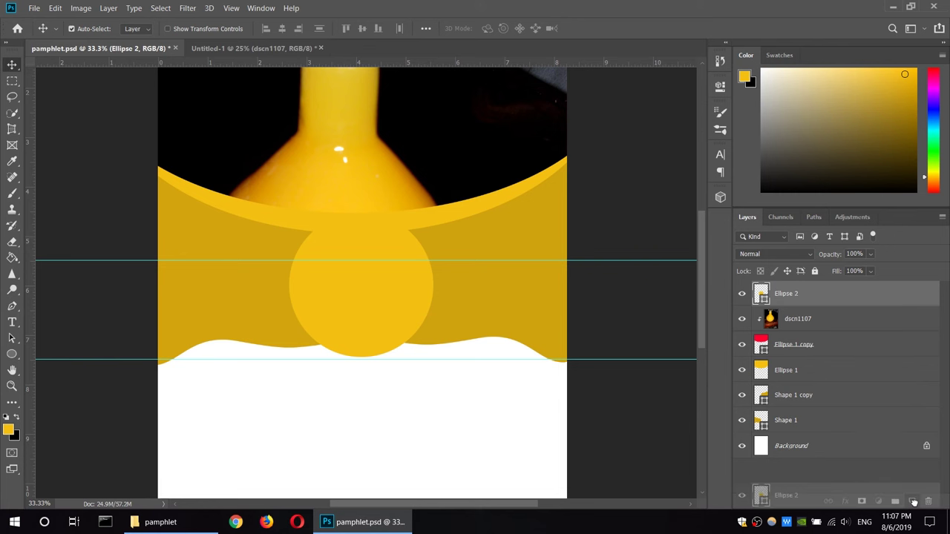
pyautogui.moveTo(913, 502); pyautogui.dragTo(913, 502)
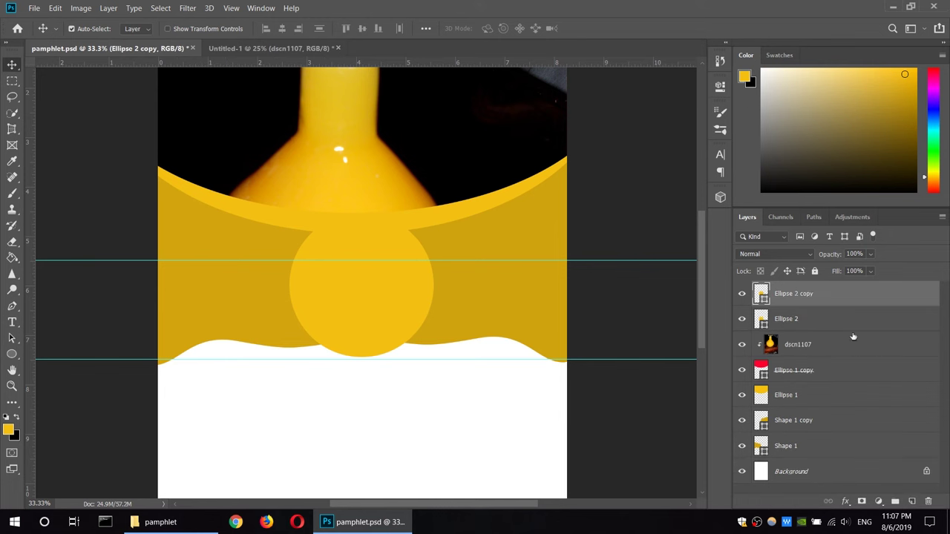
# Change the Ellipse 2 copy's fill colour to white (ffffff)
pyautogui.doubleClick(763, 299)
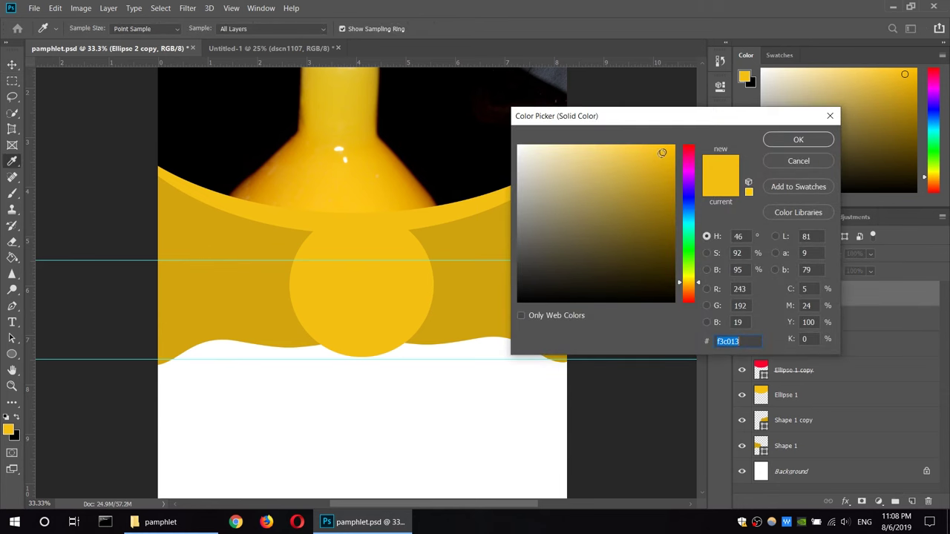
pyautogui.write('ffffff')
pyautogui.click(820, 141)
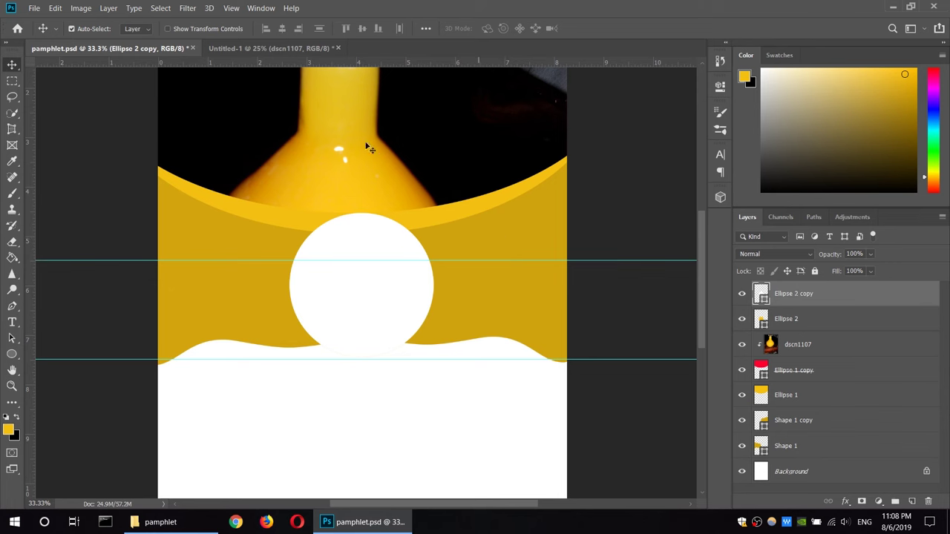
# Scale the white circle proportionally to 80% with Free Transform, then hide it
pyautogui.click(55, 8)
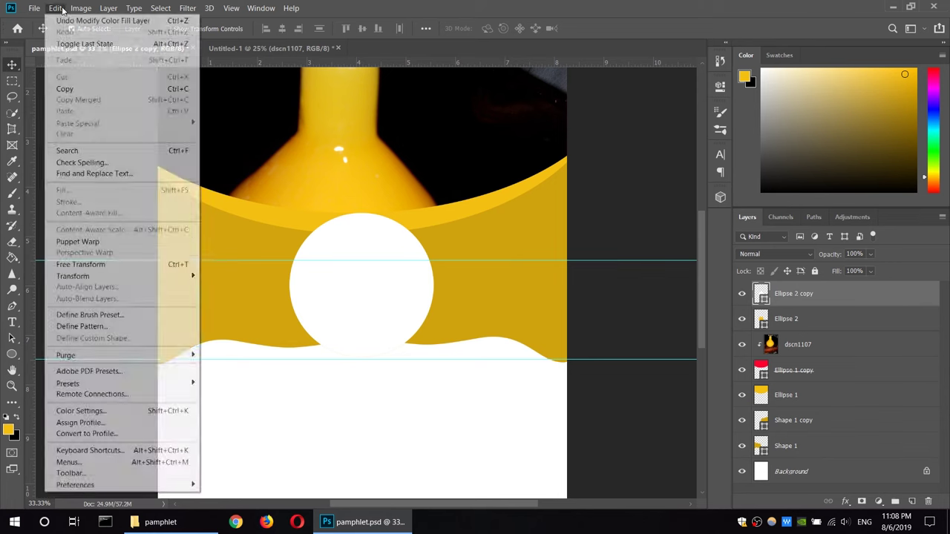
pyautogui.click(83, 265)
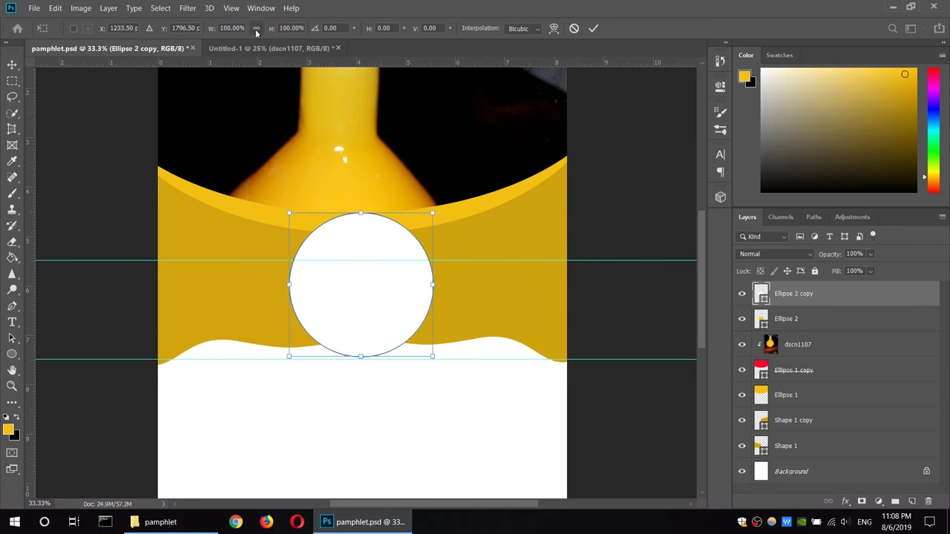
pyautogui.click(256, 29)
pyautogui.moveTo(229, 29); pyautogui.dragTo(214, 28)
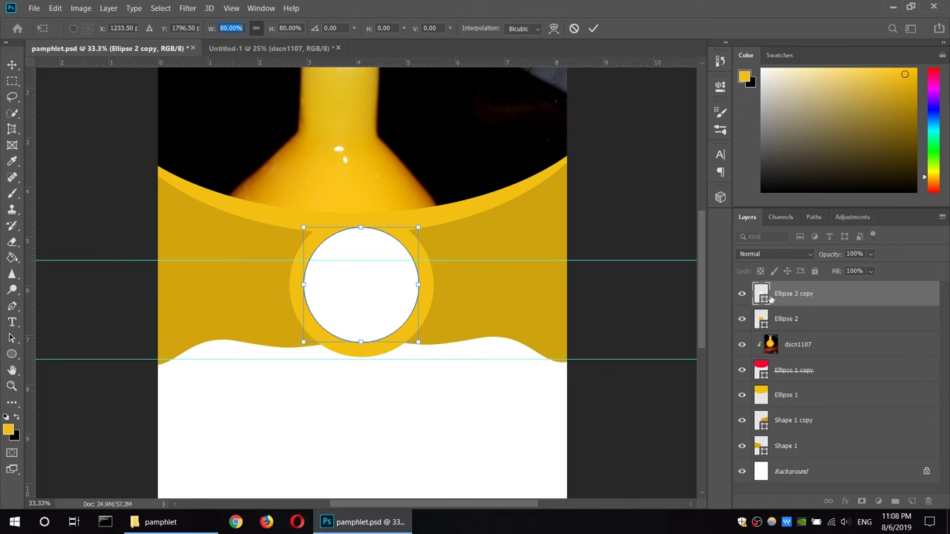
pyautogui.click(742, 296)
pyautogui.click(824, 320)
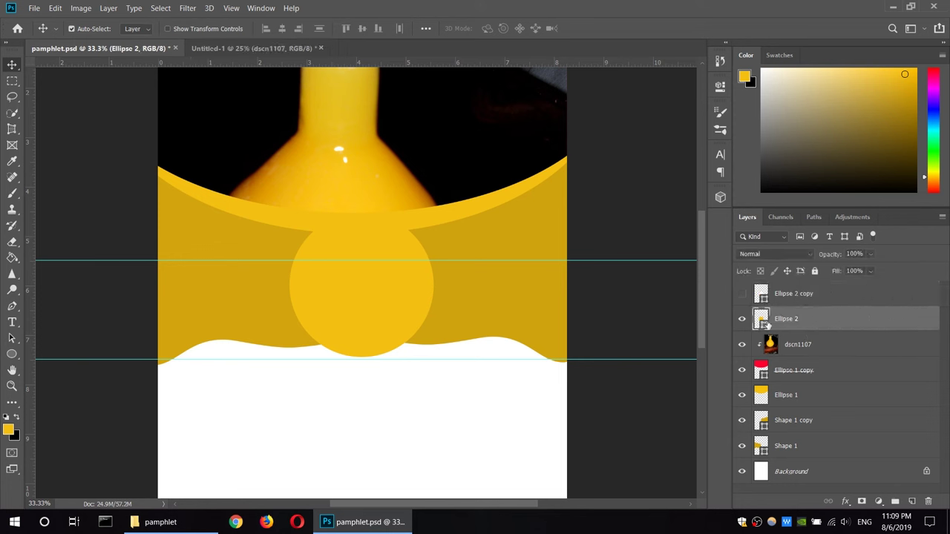
# Add a Gradient Overlay with the yellow-to-black preset to Ellipse 2's layer style
pyautogui.doubleClick(916, 323)
pyautogui.moveTo(820, 15); pyautogui.dragTo(735, 66)
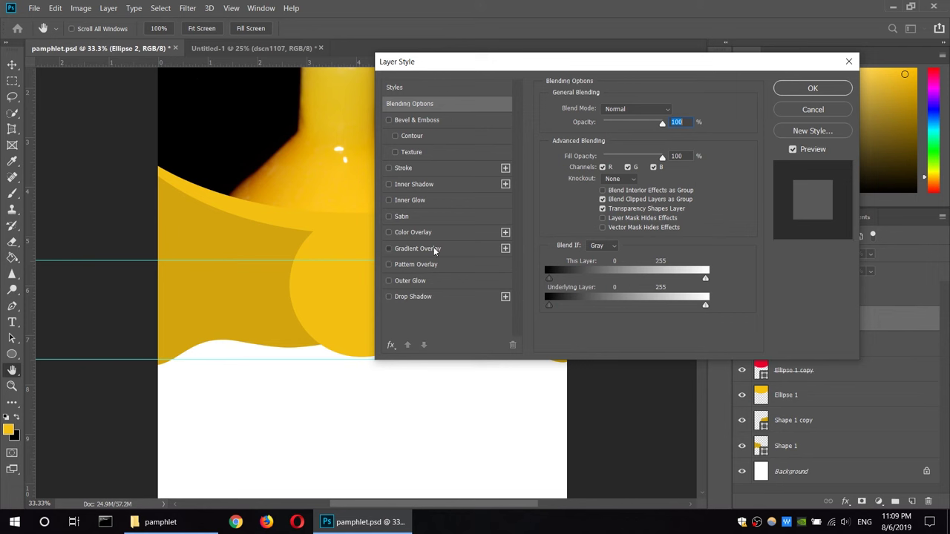
pyautogui.click(435, 250)
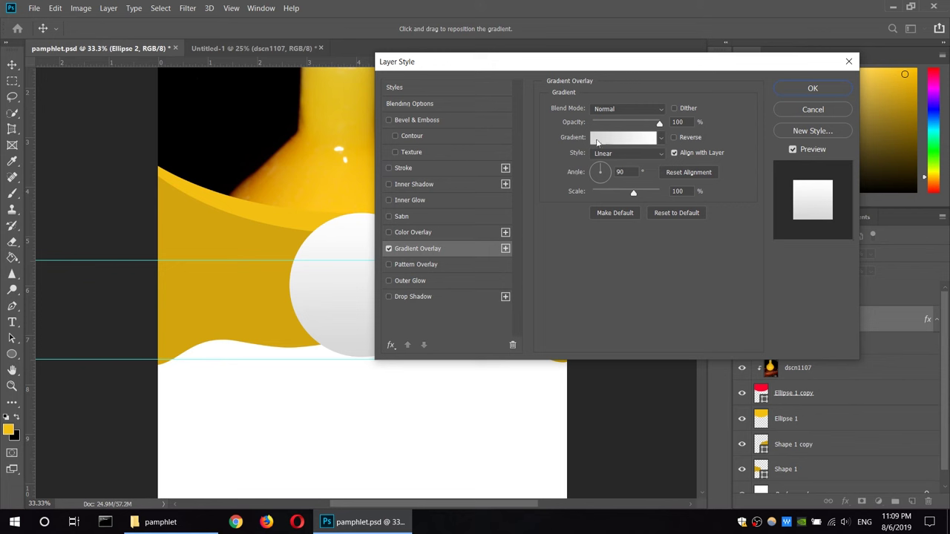
pyautogui.click(660, 140)
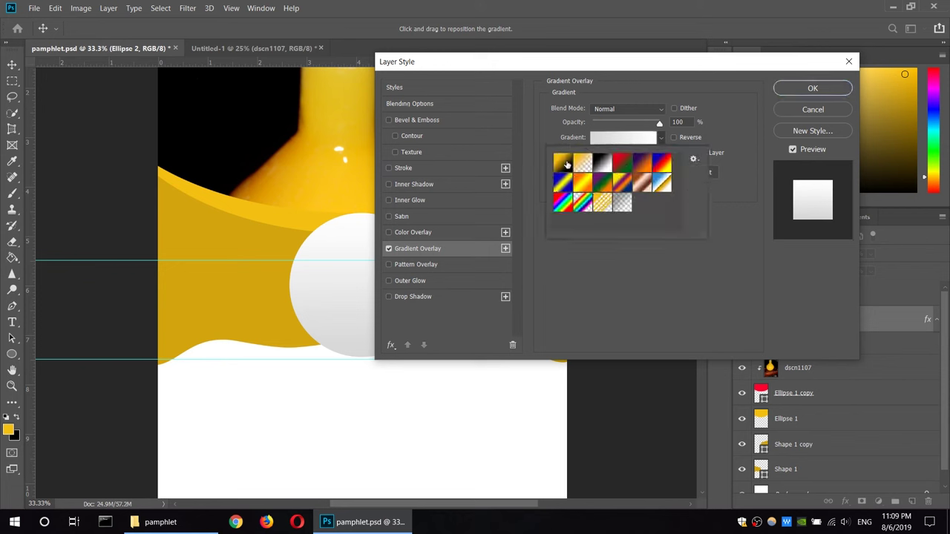
pyautogui.click(564, 164)
pyautogui.click(736, 136)
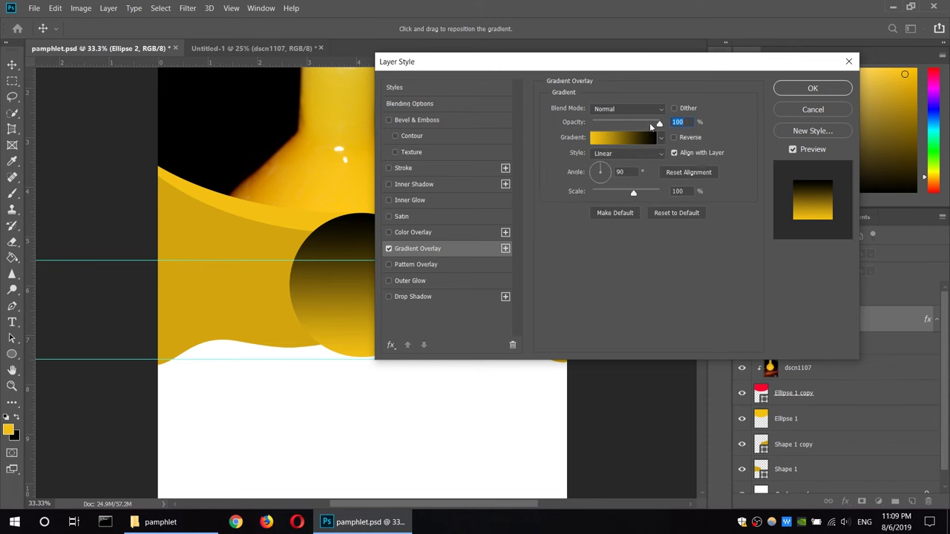
# Set the gradient overlay to 80 opacity and 139 scale, apply it, and show the white circle
pyautogui.moveTo(659, 125)
pyautogui.mouseDown()
pyautogui.moveTo(633, 126)
pyautogui.moveTo(647, 125)
pyautogui.mouseUp()
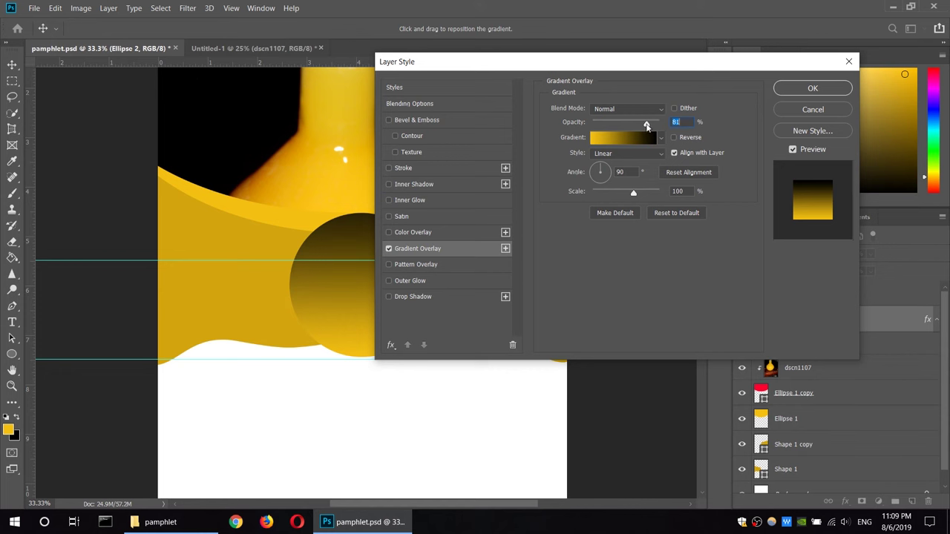
pyautogui.moveTo(633, 192)
pyautogui.mouseDown()
pyautogui.moveTo(610, 194)
pyautogui.moveTo(665, 180)
pyautogui.mouseUp()
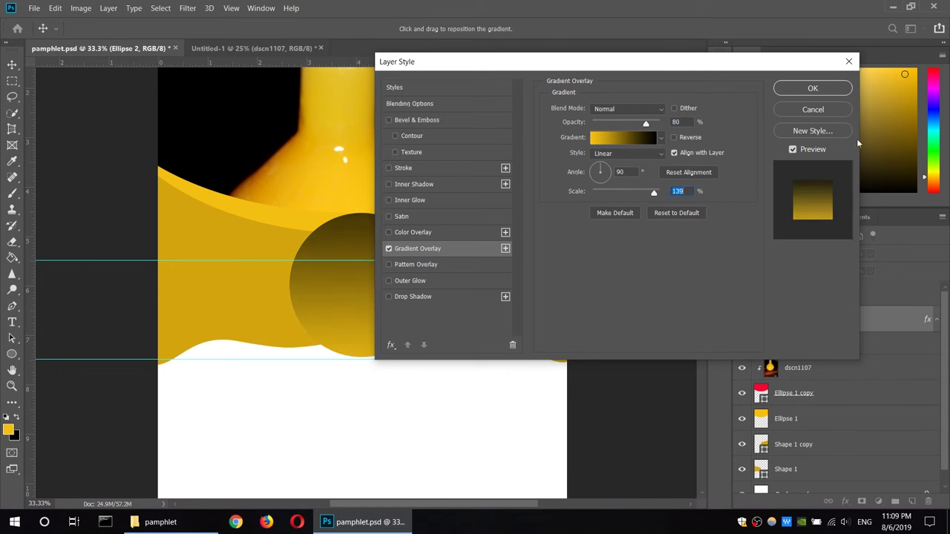
pyautogui.click(812, 89)
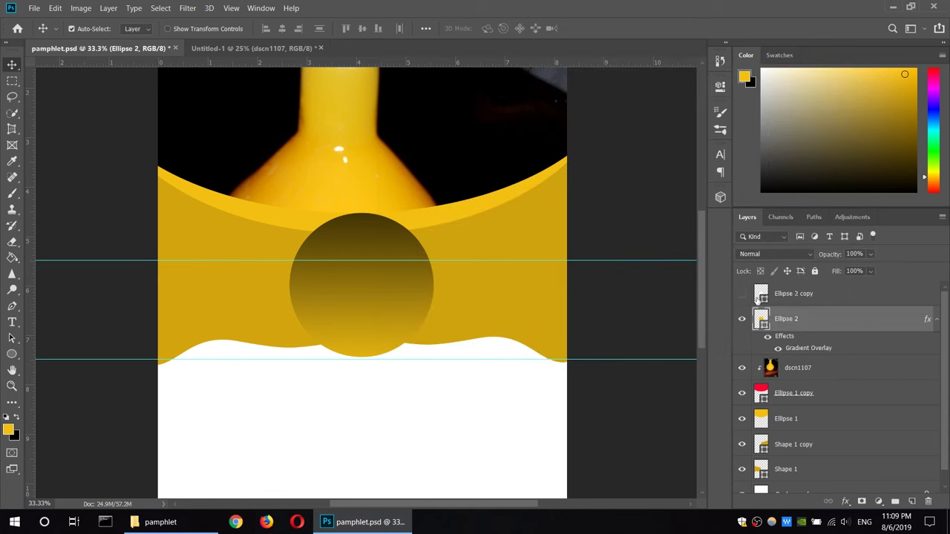
pyautogui.click(742, 294)
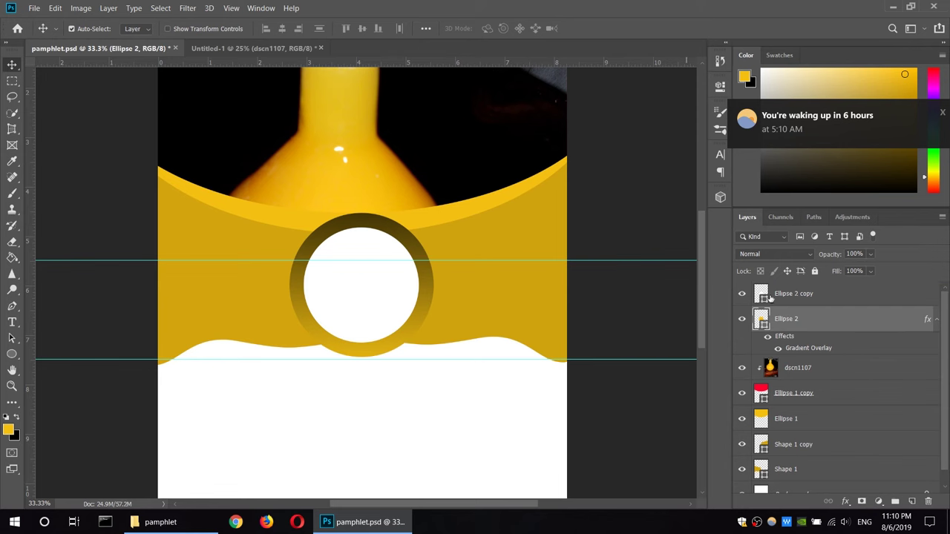
# Switch to the Untitled-1 bottle photo document
pyautogui.moveTo(705, 281)
pyautogui.mouseDown()
pyautogui.moveTo(705, 215)
pyautogui.moveTo(691, 271)
pyautogui.mouseUp()
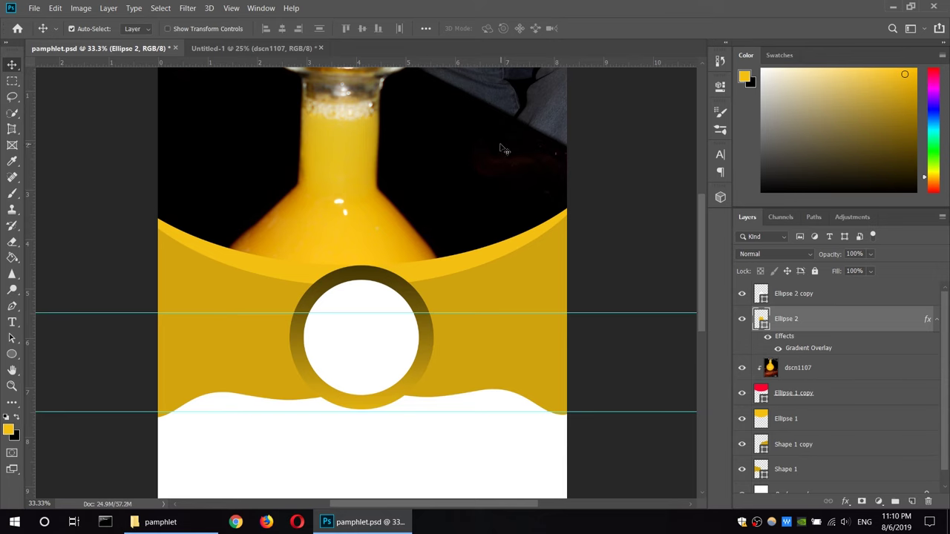
pyautogui.hotkey('ctrl', 'Tab')
pyautogui.click(116, 50)
pyautogui.click(239, 52)
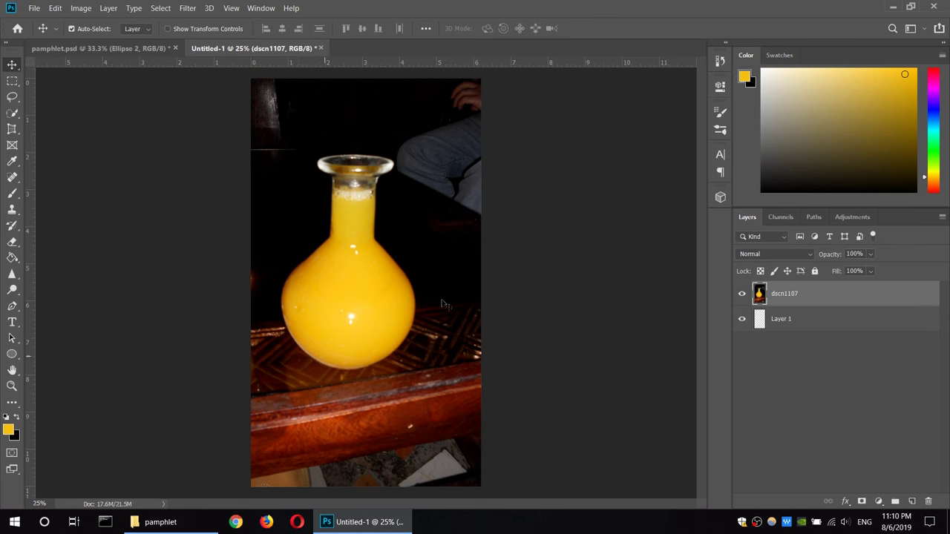
# Select the bottle with Quick Selection's Select Subject and add a layer mask to dscn1107
pyautogui.click(12, 112)
pyautogui.click(55, 115)
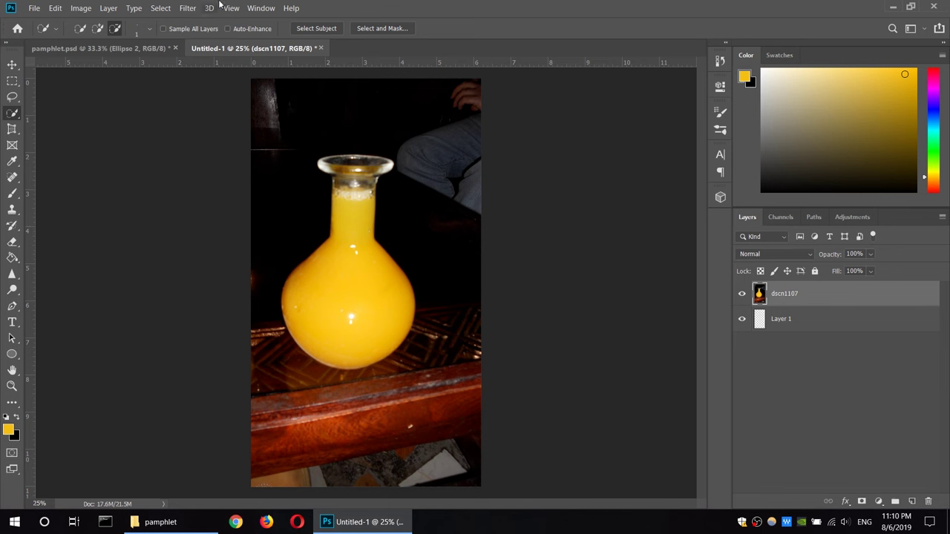
pyautogui.click(322, 30)
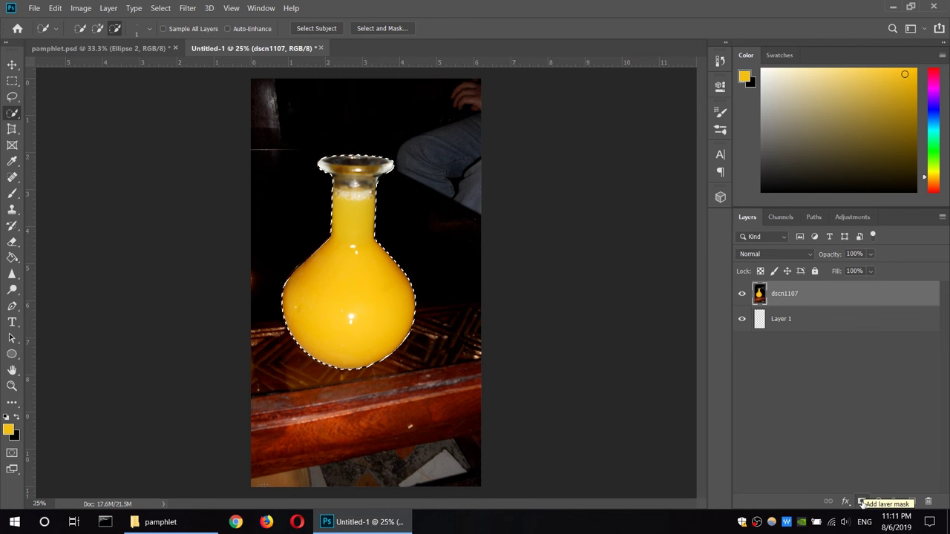
pyautogui.click(861, 502)
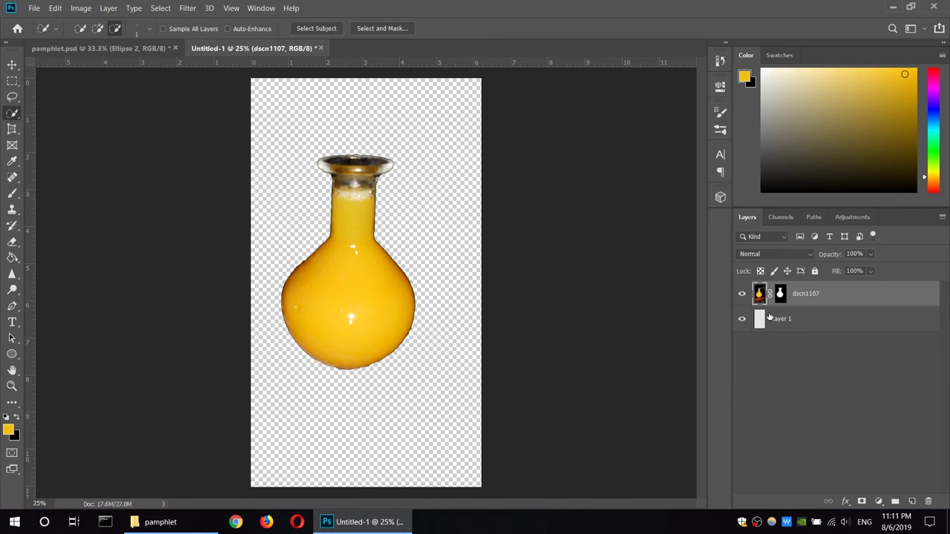
pyautogui.click(780, 293)
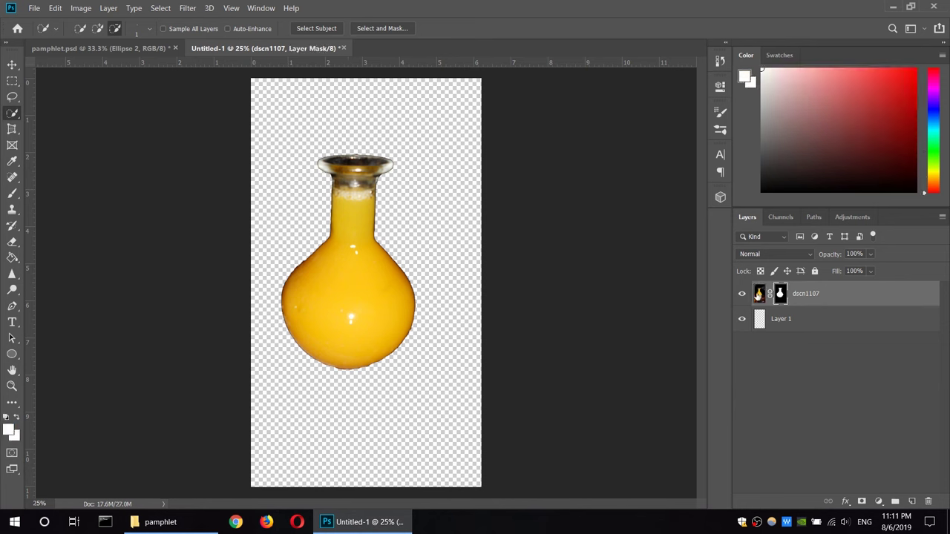
pyautogui.click(758, 294)
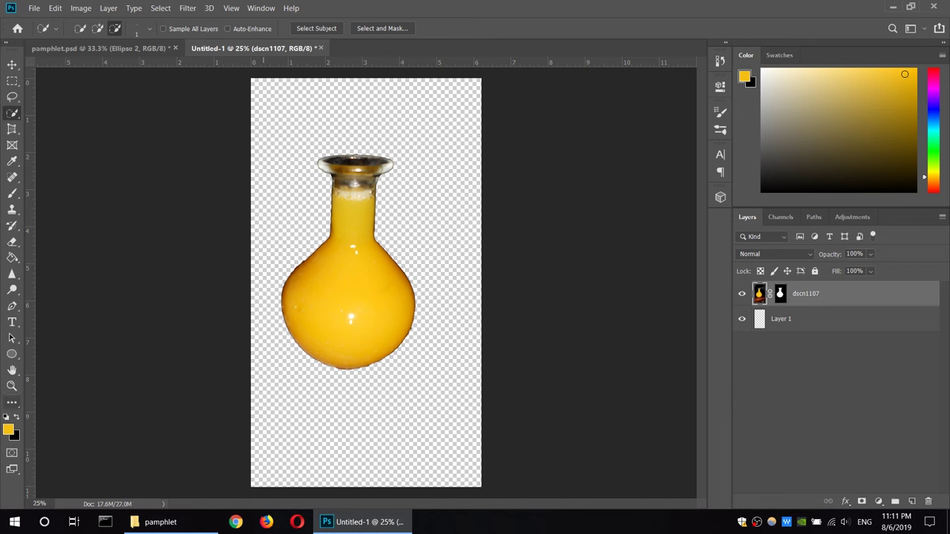
pyautogui.rightClick(12, 161)
# Sample the bottle's yellow and brush it over the whole bottle as a flat silhouette
pyautogui.click(60, 157)
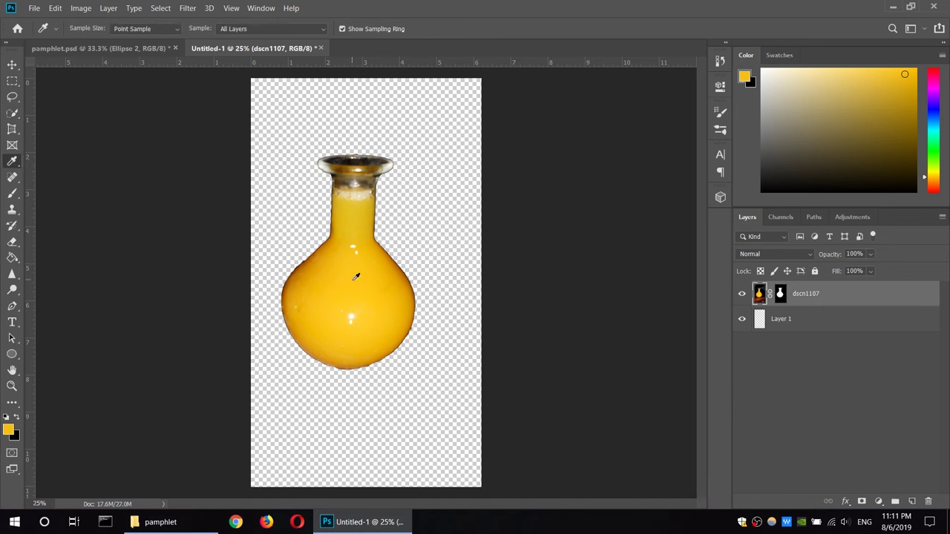
pyautogui.click(359, 279)
pyautogui.click(12, 193)
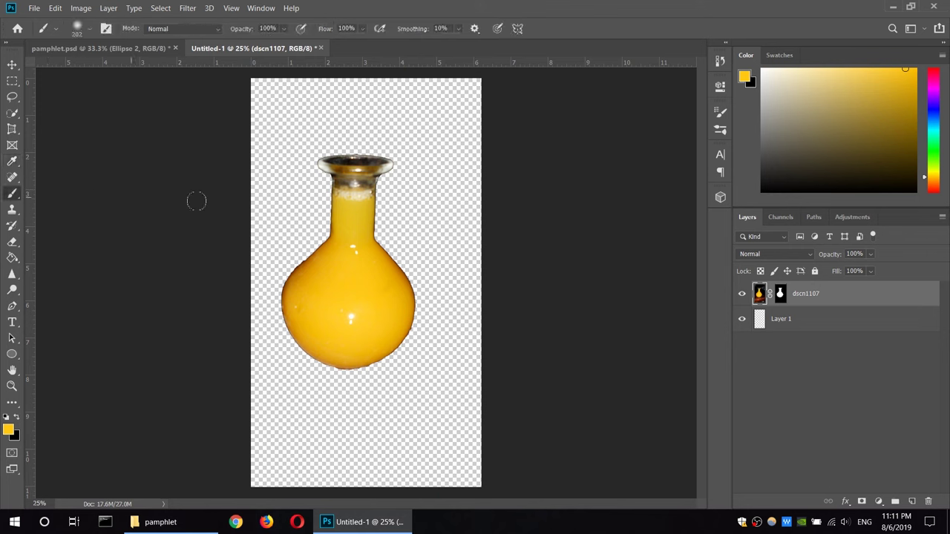
pyautogui.click(92, 31)
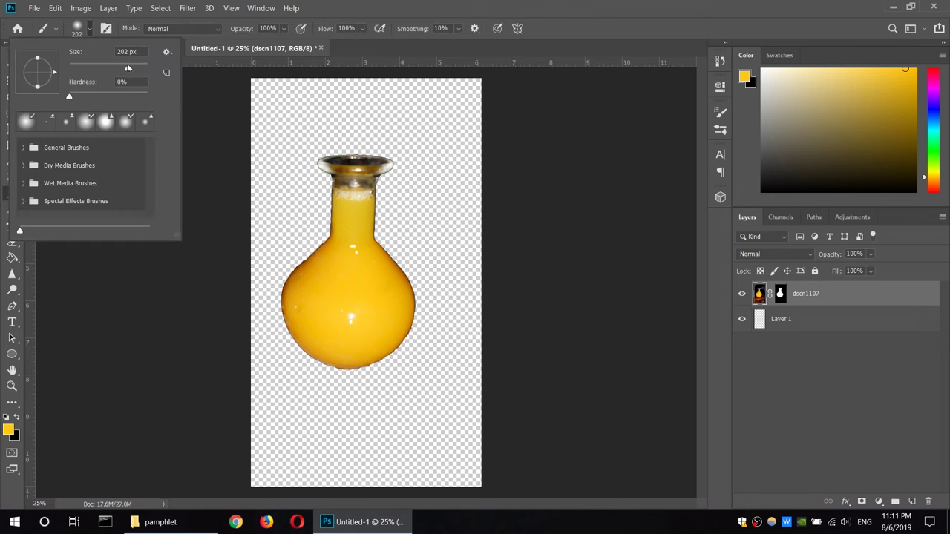
pyautogui.moveTo(349, 190)
pyautogui.mouseDown()
pyautogui.moveTo(435, 163)
pyautogui.moveTo(385, 174)
pyautogui.moveTo(271, 158)
pyautogui.moveTo(489, 303)
pyautogui.moveTo(233, 366)
pyautogui.mouseUp()
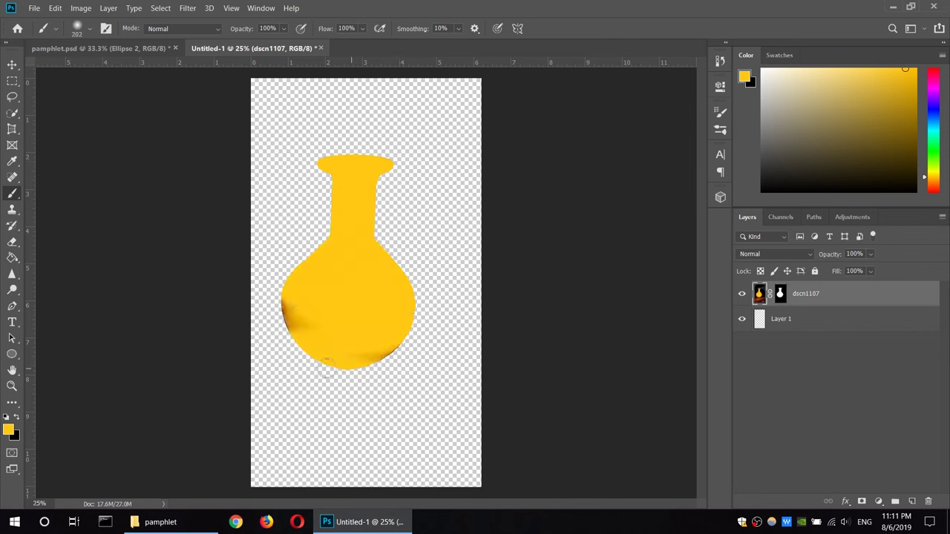
pyautogui.moveTo(372, 353); pyautogui.dragTo(293, 315)
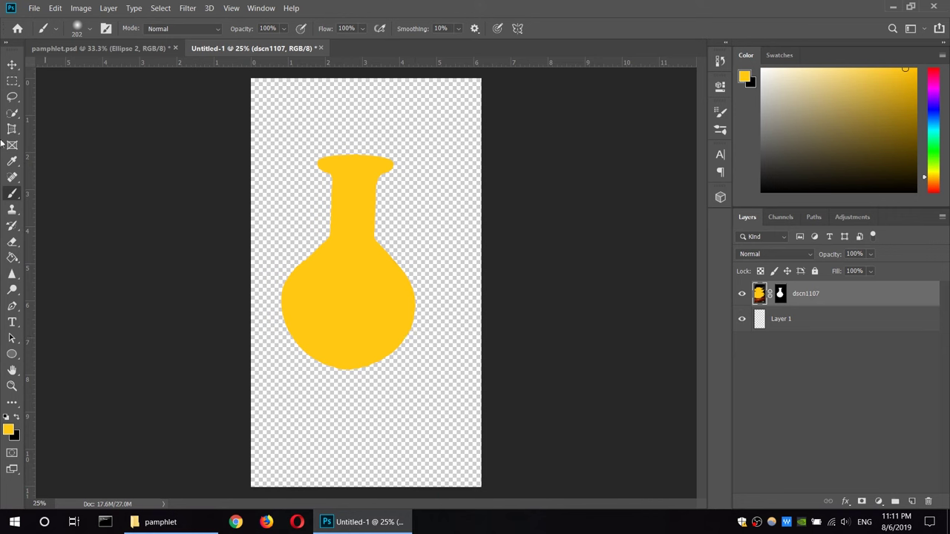
pyautogui.click(12, 356)
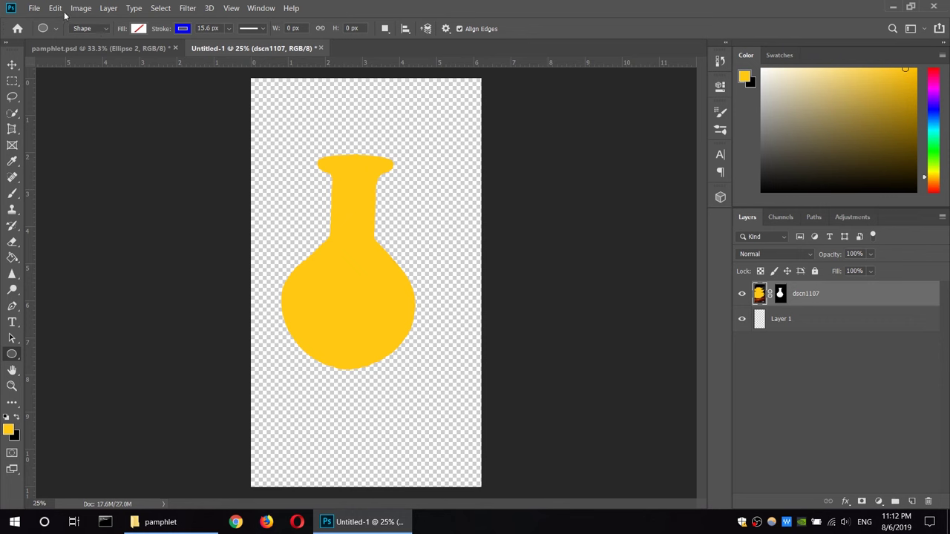
# Draw a circular path around the bottle with the Ellipse tool in Path mode
pyautogui.click(98, 31)
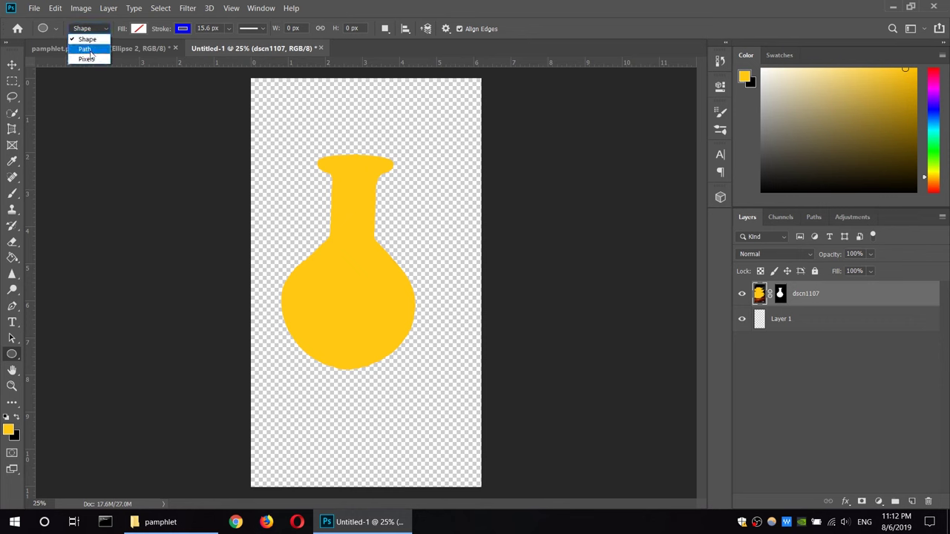
pyautogui.click(87, 46)
pyautogui.moveTo(264, 150); pyautogui.dragTo(509, 395)
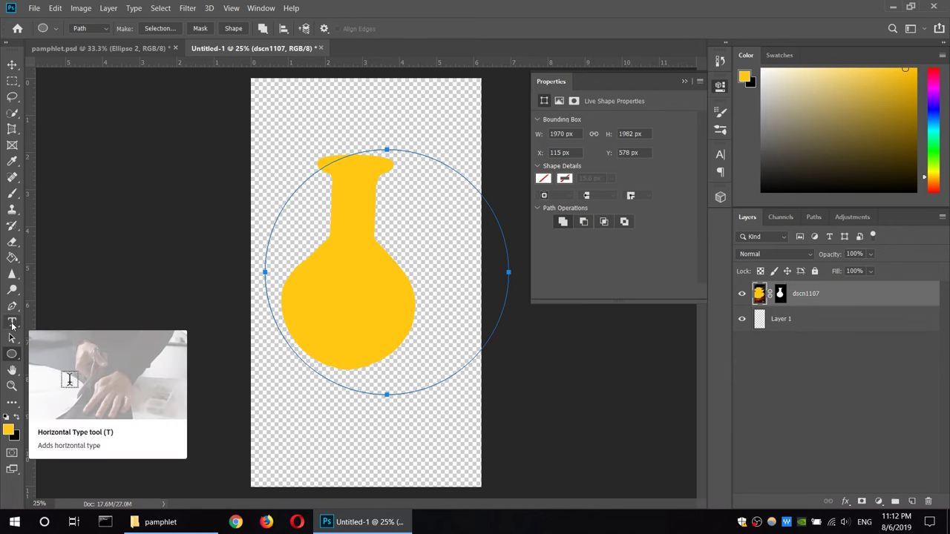
# Start Amharic-input text on the circular path and set the font size to 72 pt
pyautogui.click(12, 323)
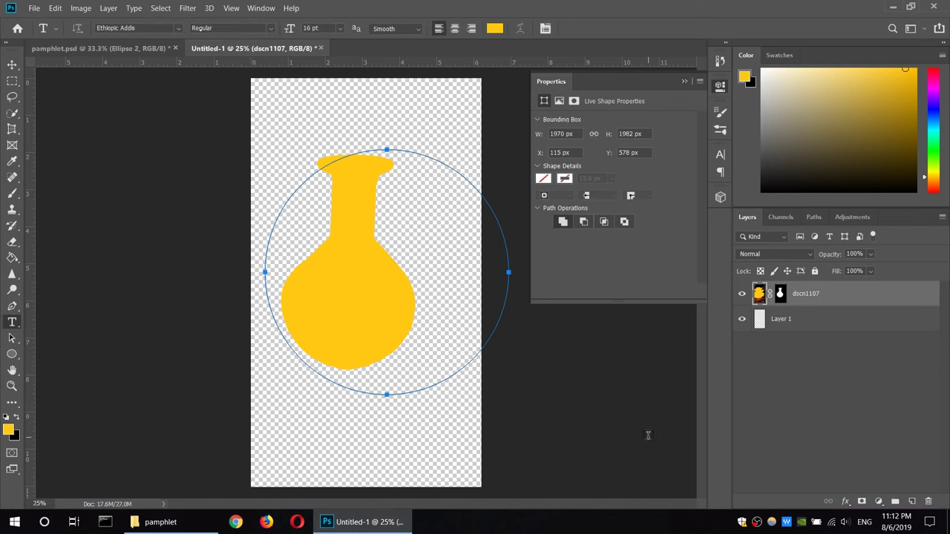
pyautogui.press('super+space')
pyautogui.click(307, 366)
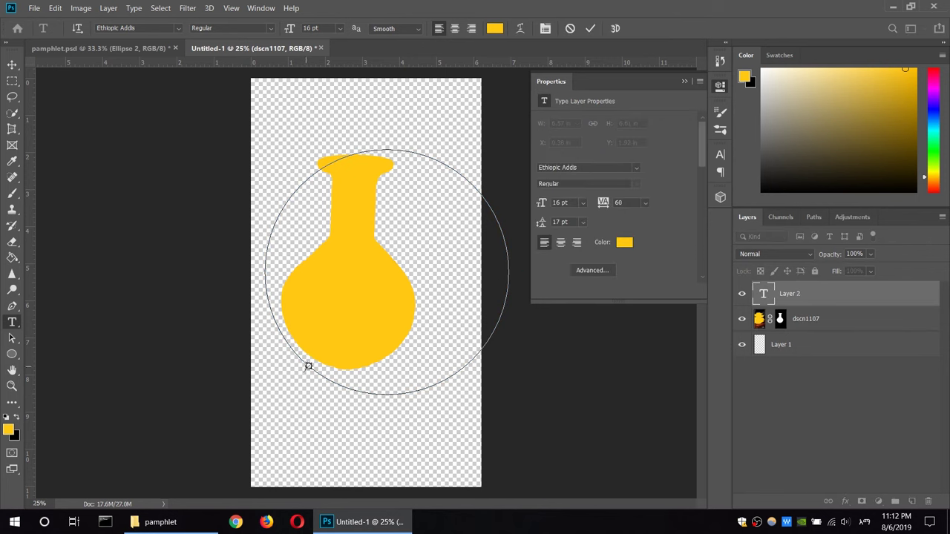
pyautogui.click(339, 29)
pyautogui.click(312, 27)
pyautogui.write('3')
pyautogui.press('Return')
pyautogui.write('200')
pyautogui.write('3pt')
pyautogui.write('00')
pyautogui.press('Return')
# Type the Amharic text along the circle and commit it
pyautogui.write('a')
pyautogui.press('BackSpace')
pyautogui.write('a')
pyautogui.write('ssamer')
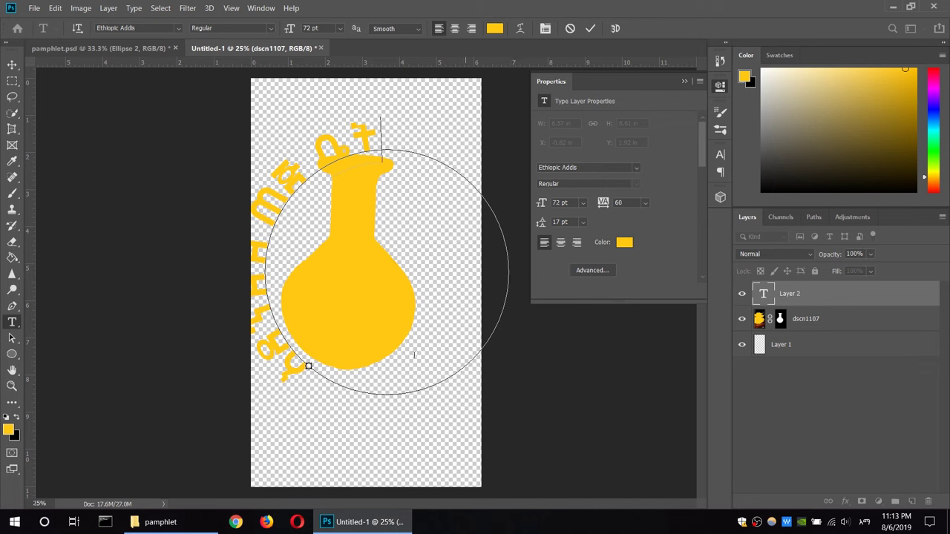
pyautogui.click(12, 64)
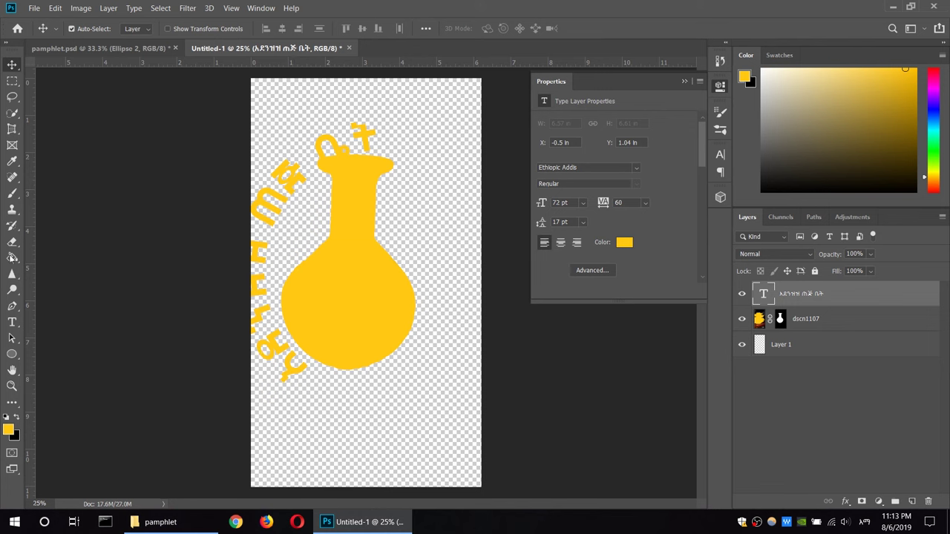
# Slide the curved text along the circle toward its bottom
pyautogui.press('a')
pyautogui.moveTo(307, 365); pyautogui.dragTo(281, 337)
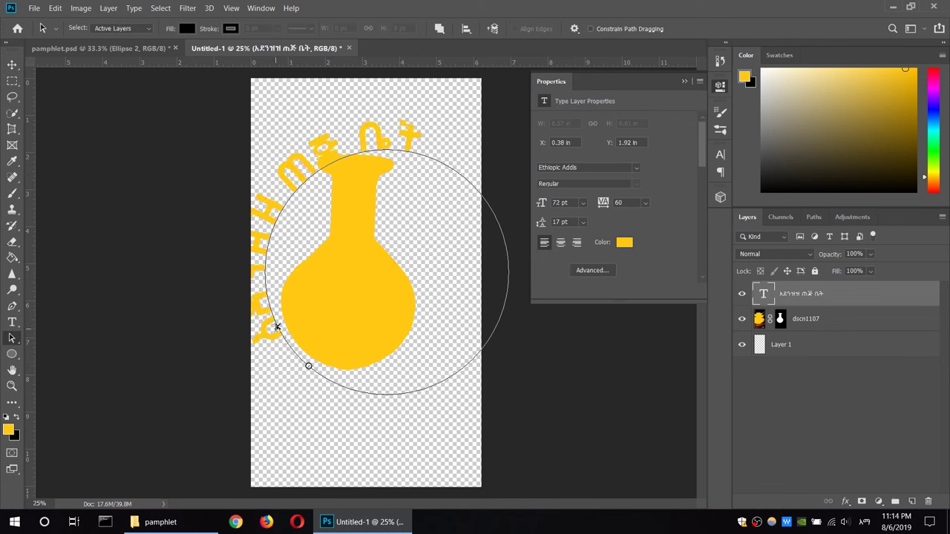
pyautogui.moveTo(282, 337); pyautogui.dragTo(274, 326)
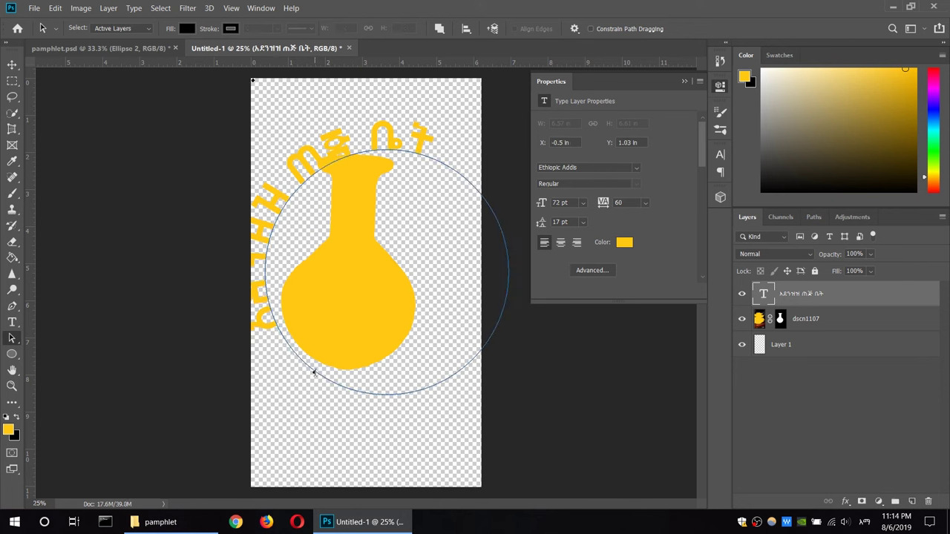
pyautogui.moveTo(314, 373)
pyautogui.mouseDown()
pyautogui.moveTo(339, 384)
pyautogui.moveTo(281, 343)
pyautogui.mouseUp()
pyautogui.click(280, 335)
pyautogui.moveTo(280, 334); pyautogui.dragTo(282, 333)
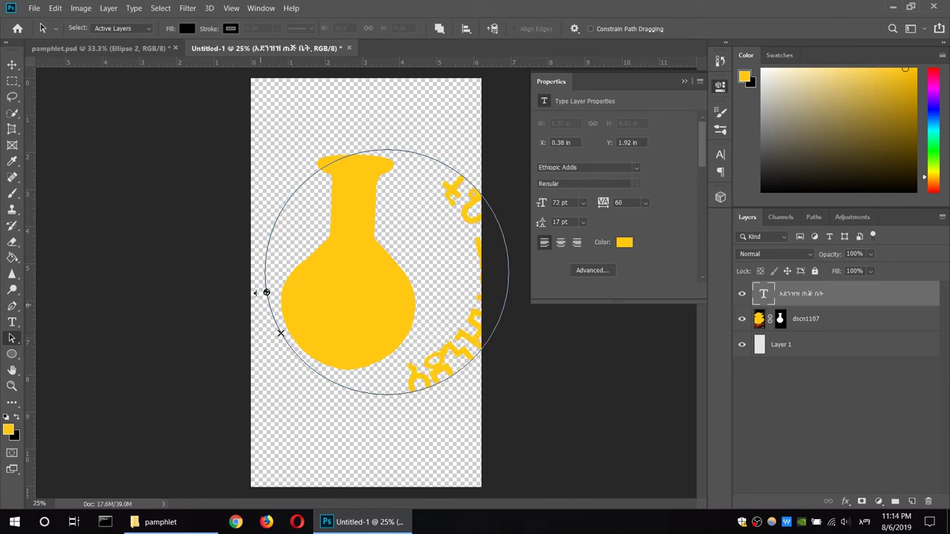
pyautogui.moveTo(294, 354)
pyautogui.mouseDown()
pyautogui.moveTo(324, 378)
pyautogui.moveTo(476, 255)
pyautogui.mouseUp()
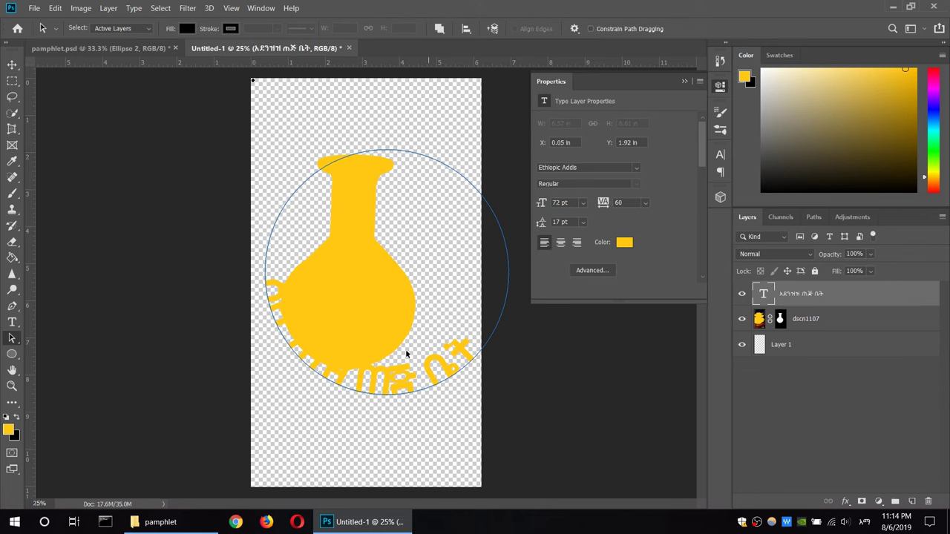
# Reposition the circular path around the bottle, leaving the curved text ready to edit
pyautogui.moveTo(473, 357); pyautogui.dragTo(427, 387)
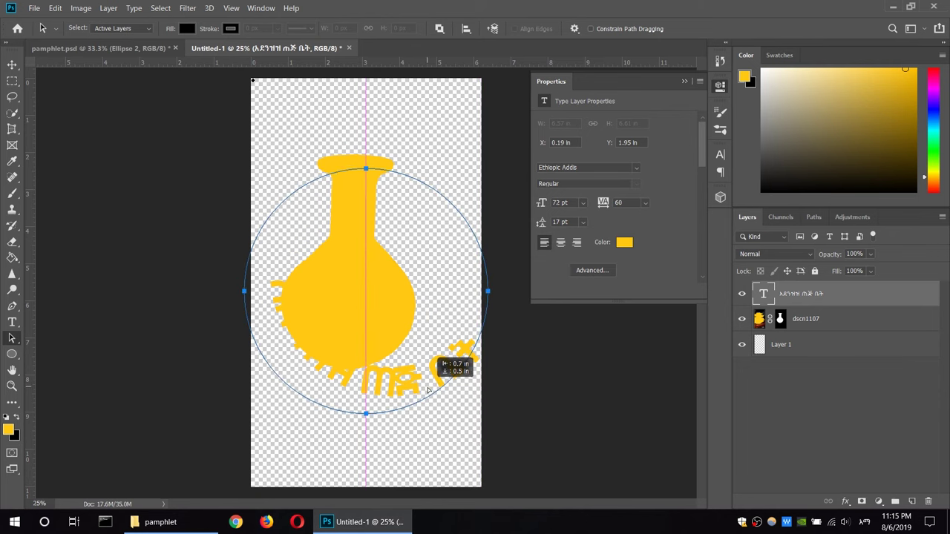
pyautogui.moveTo(429, 388)
pyautogui.mouseDown()
pyautogui.moveTo(420, 388)
pyautogui.moveTo(466, 380)
pyautogui.mouseUp()
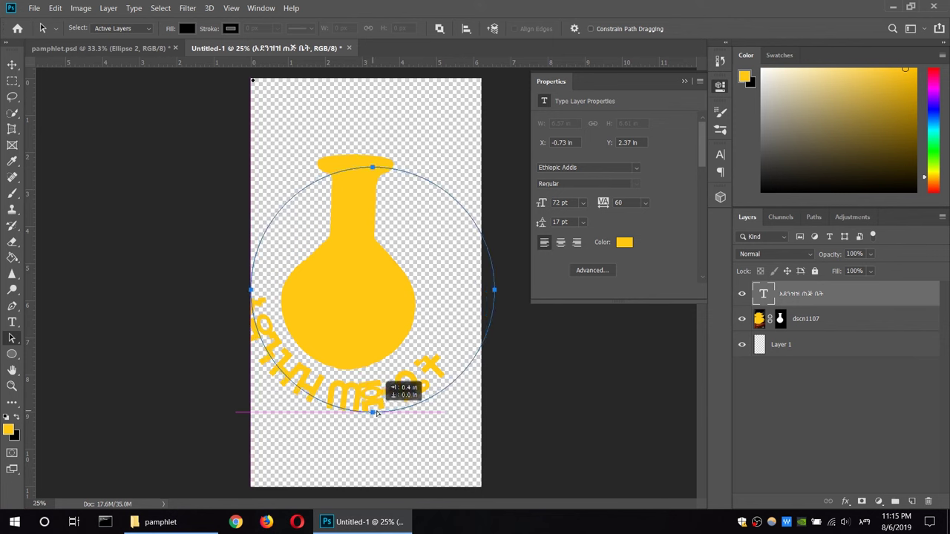
pyautogui.moveTo(356, 387); pyautogui.dragTo(370, 389)
pyautogui.press('u')
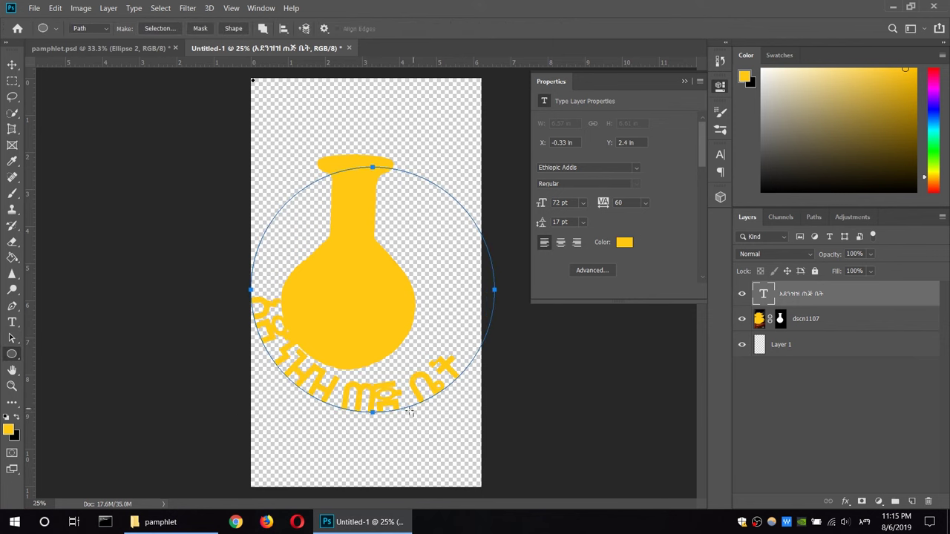
pyautogui.press('t')
pyautogui.click(374, 413)
# Centre the curved text along the bottom arc and commit the edit
pyautogui.moveTo(373, 413)
pyautogui.mouseDown()
pyautogui.moveTo(372, 424)
pyautogui.moveTo(479, 355)
pyautogui.mouseUp()
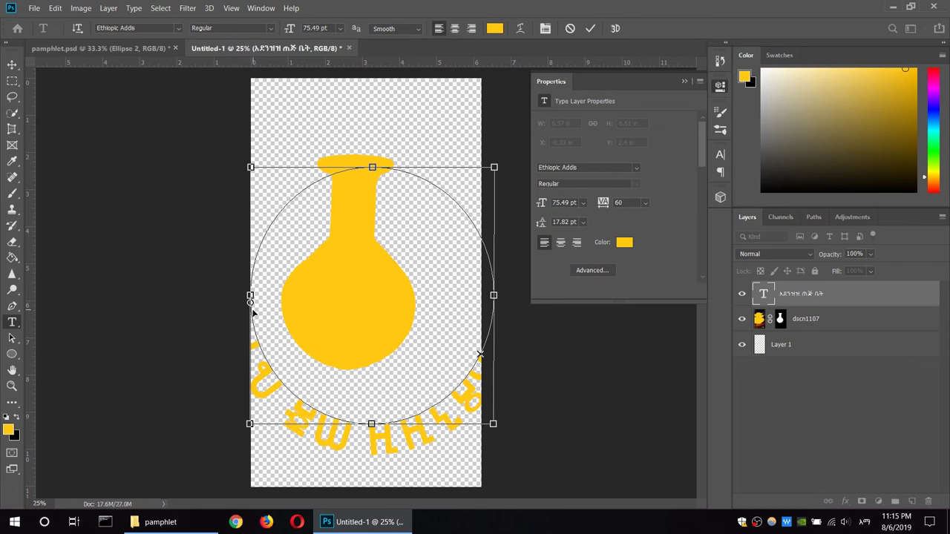
pyautogui.moveTo(253, 314)
pyautogui.mouseDown()
pyautogui.moveTo(410, 417)
pyautogui.moveTo(253, 304)
pyautogui.mouseUp()
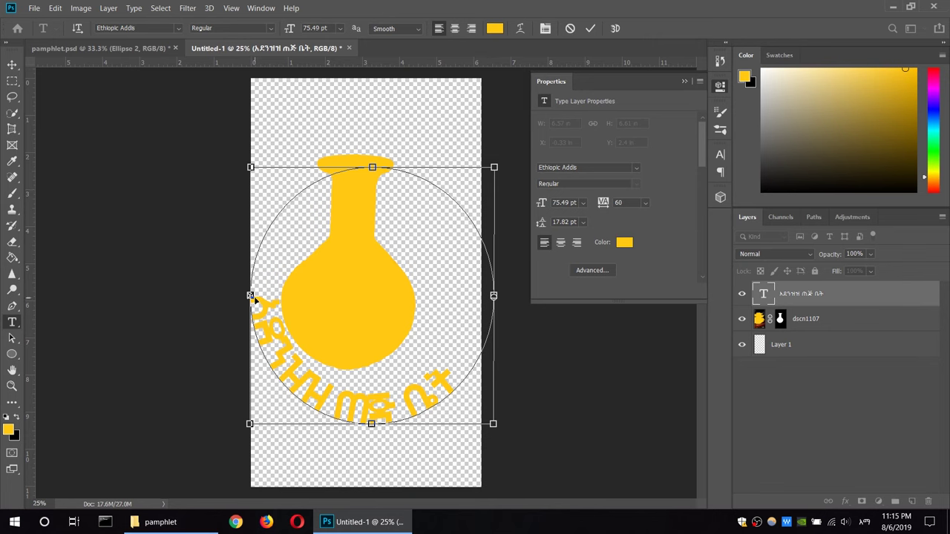
pyautogui.moveTo(252, 301); pyautogui.dragTo(256, 339)
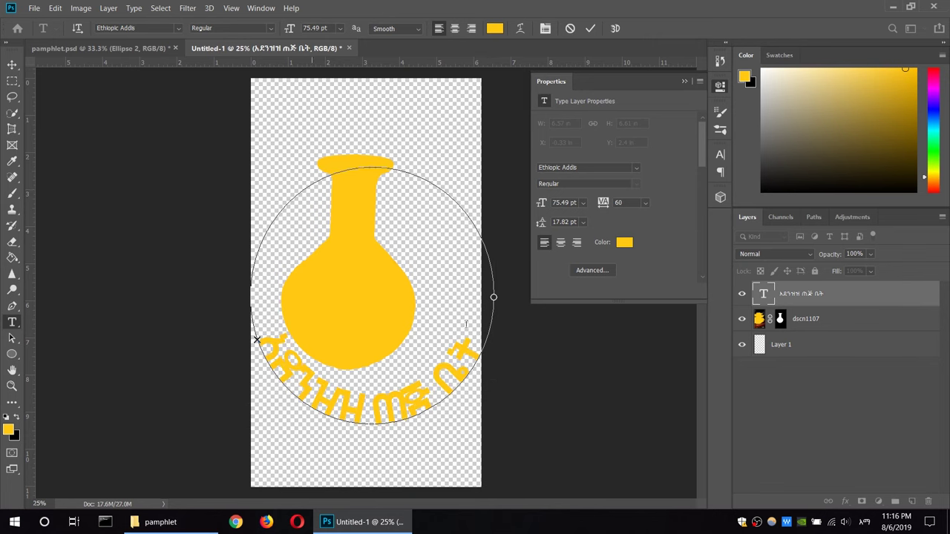
pyautogui.click(12, 64)
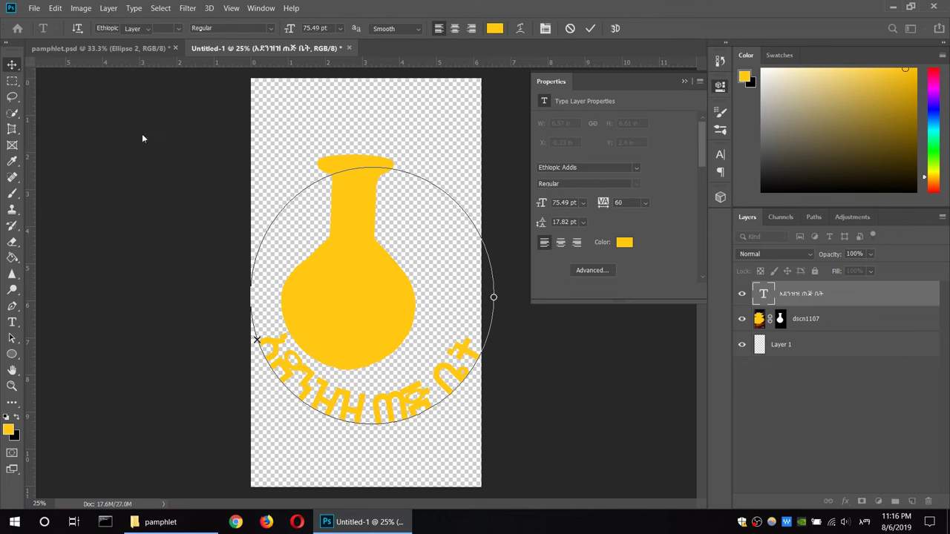
pyautogui.moveTo(414, 399); pyautogui.dragTo(407, 395)
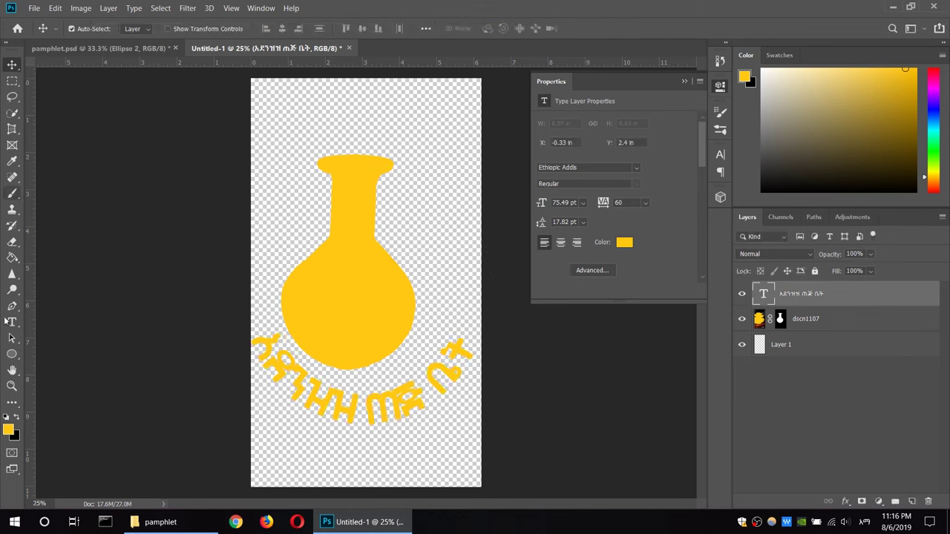
# Select all the curved text and resize it to 60 pt
pyautogui.click(13, 321)
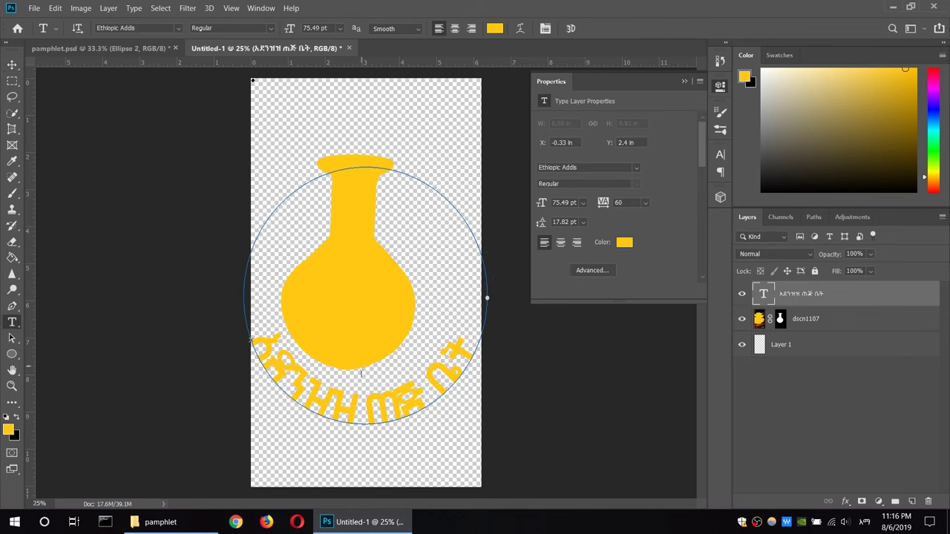
pyautogui.click(387, 407)
pyautogui.hotkey('ctrl', 'a')
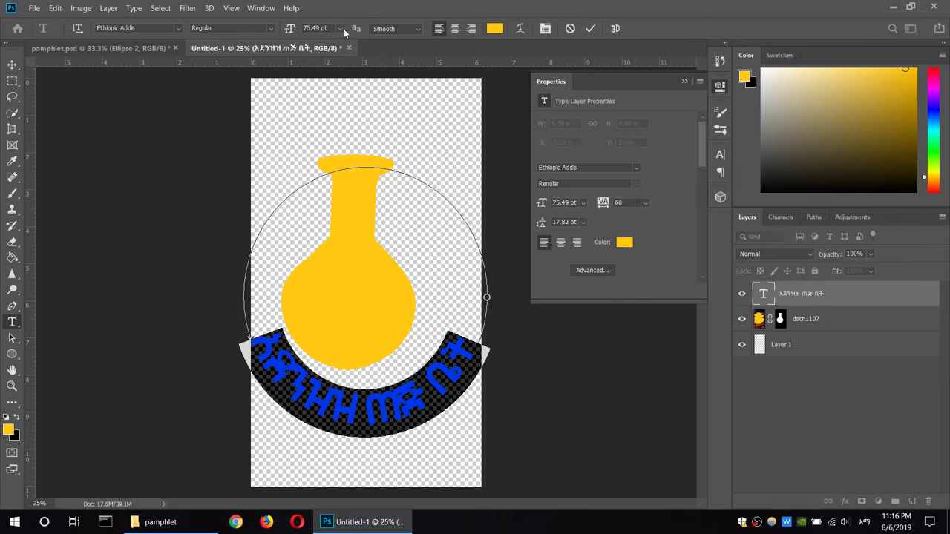
pyautogui.click(340, 28)
pyautogui.click(321, 188)
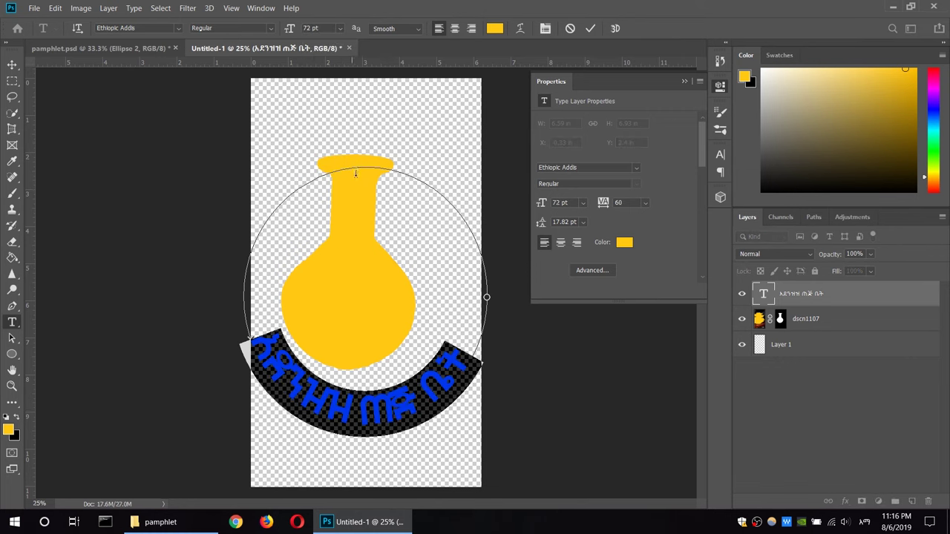
pyautogui.click(340, 29)
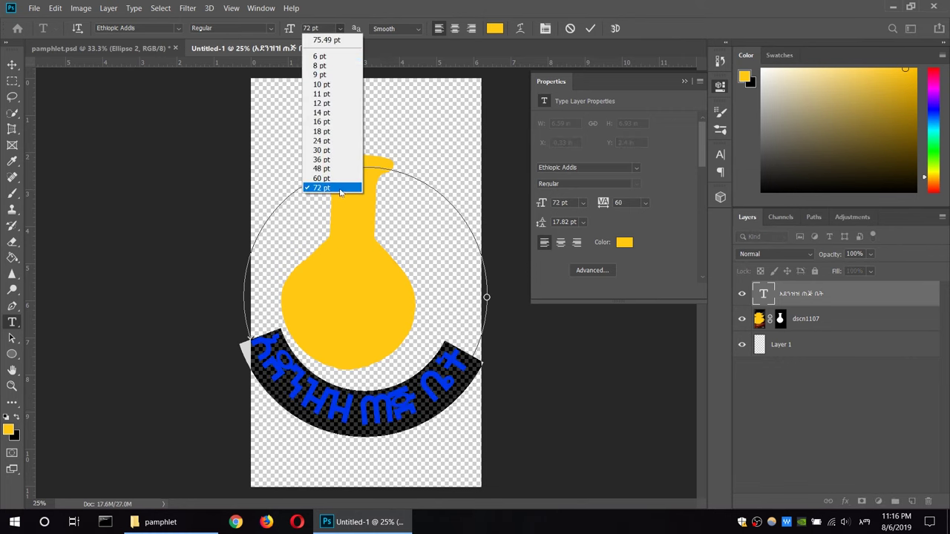
pyautogui.click(360, 179)
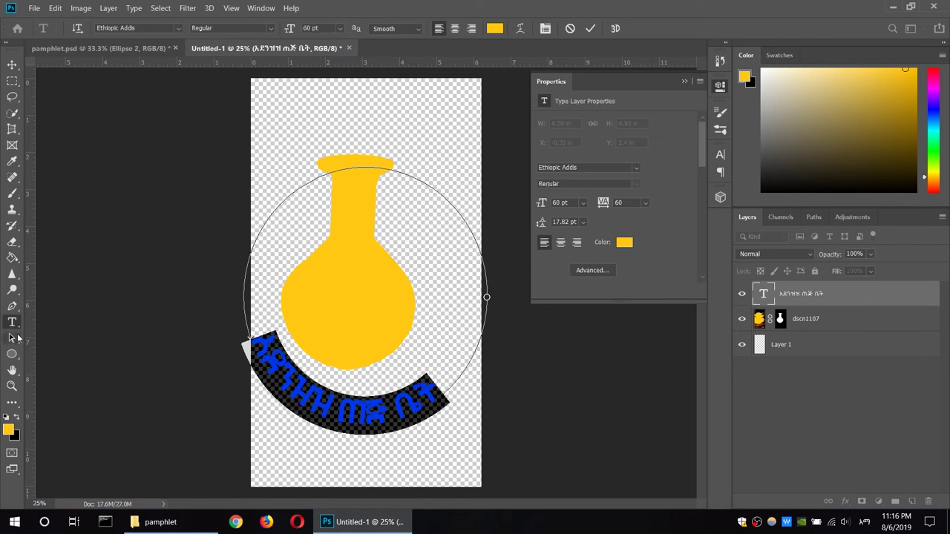
pyautogui.click(12, 354)
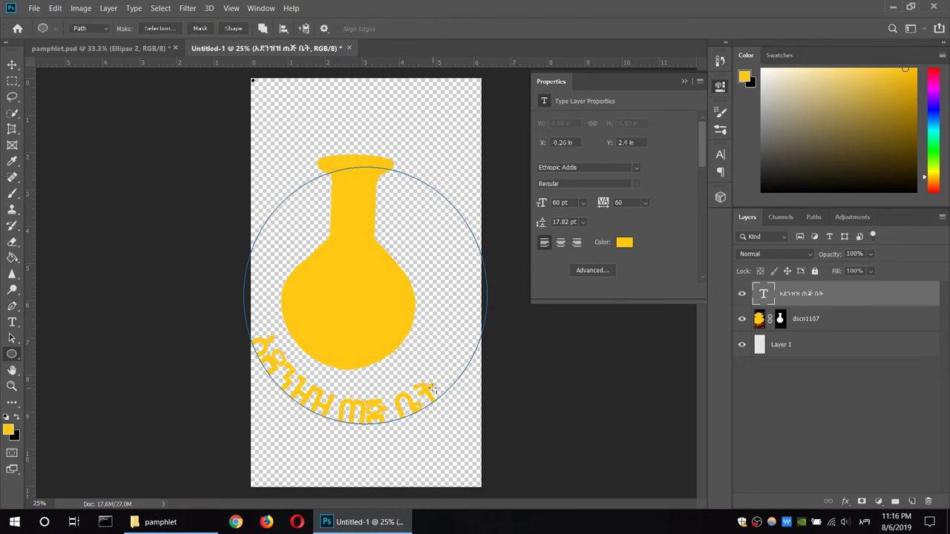
# Move the curved text up beneath the bottle
pyautogui.click(12, 337)
pyautogui.press('u')
pyautogui.click(417, 413)
pyautogui.press('Escape')
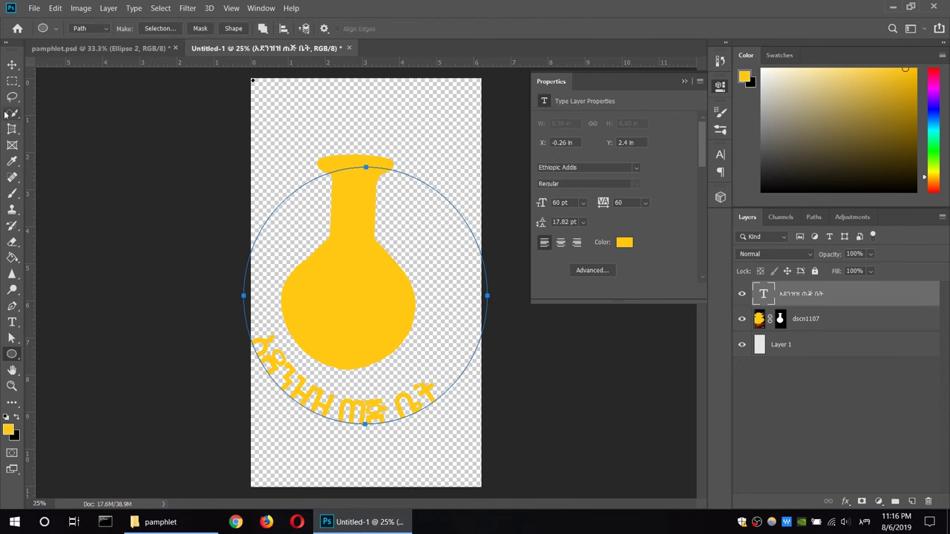
pyautogui.click(12, 65)
pyautogui.moveTo(401, 413); pyautogui.dragTo(401, 396)
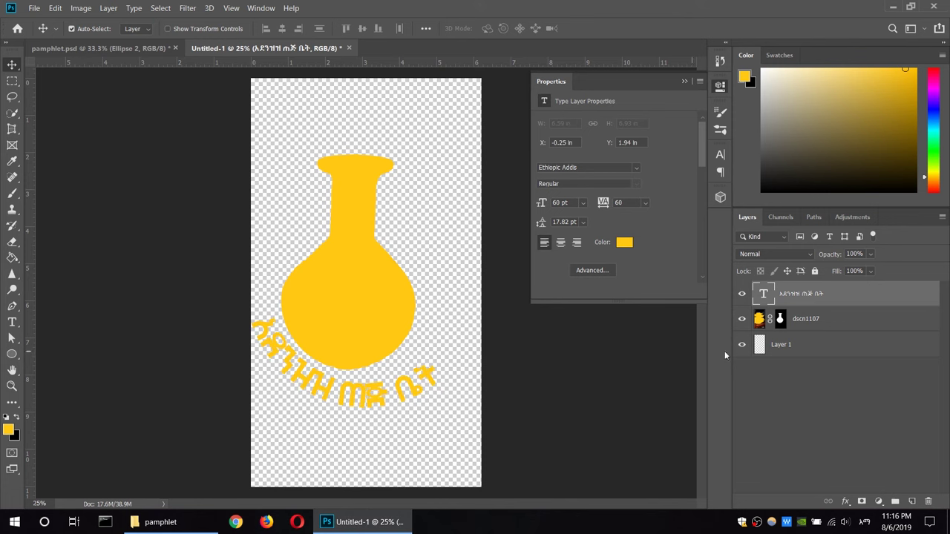
# Quick-export the bottle logo with its curved text as a PNG file
pyautogui.click(29, 9)
pyautogui.moveTo(46, 169)
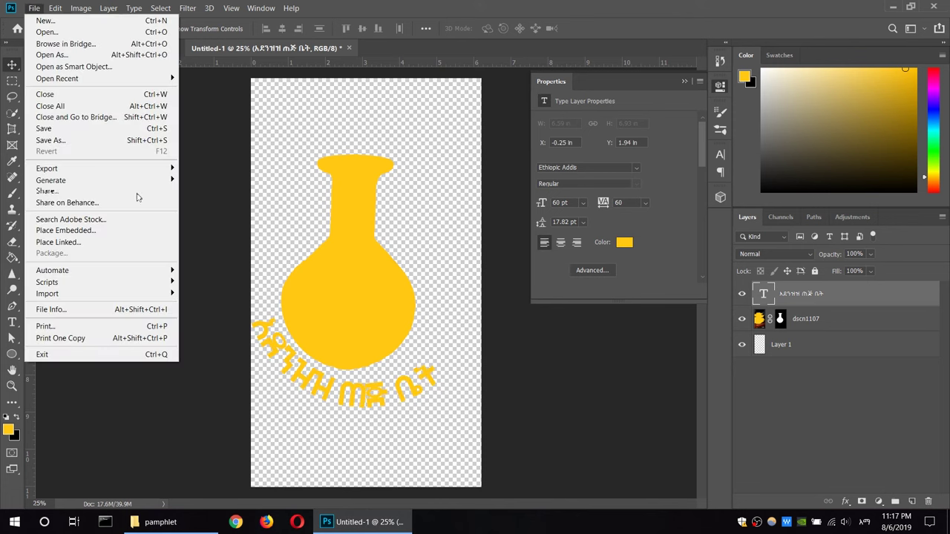
pyautogui.click(235, 168)
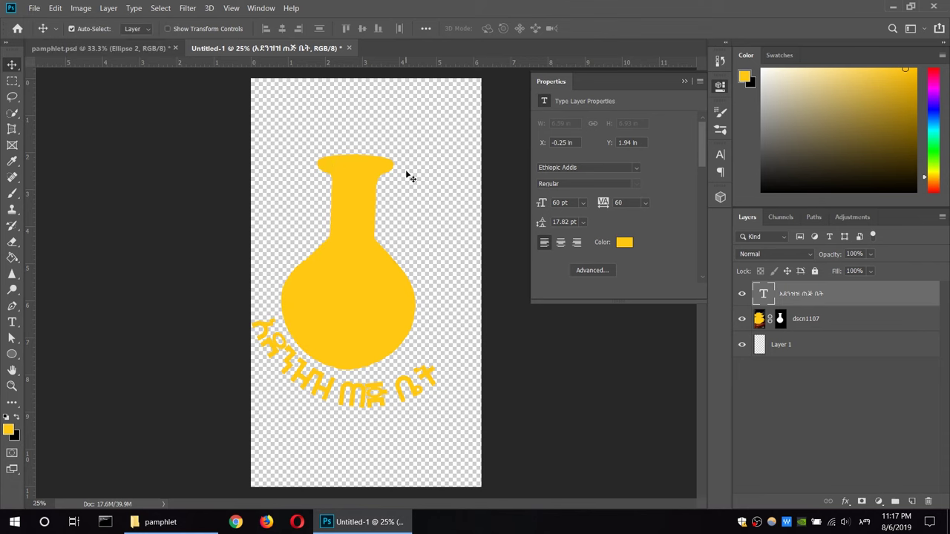
pyautogui.write('22')
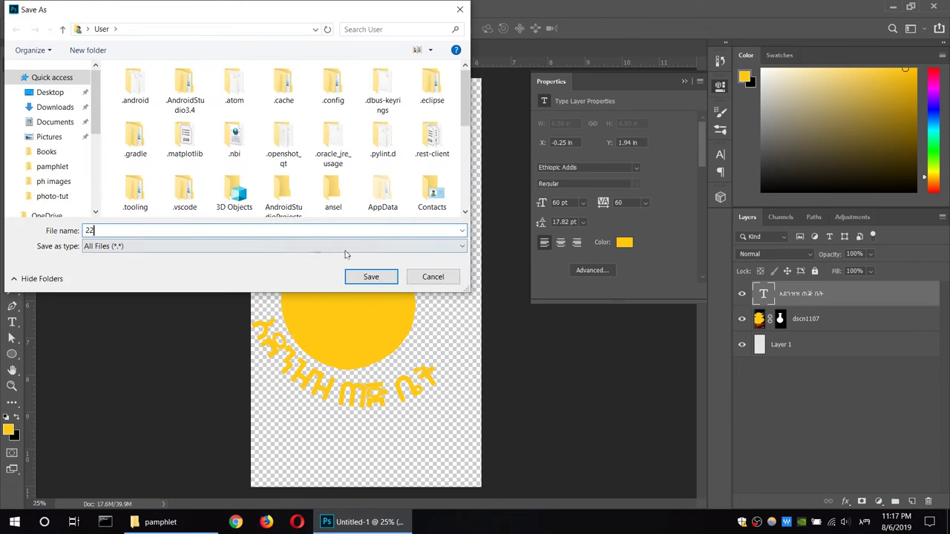
pyautogui.press('Return')
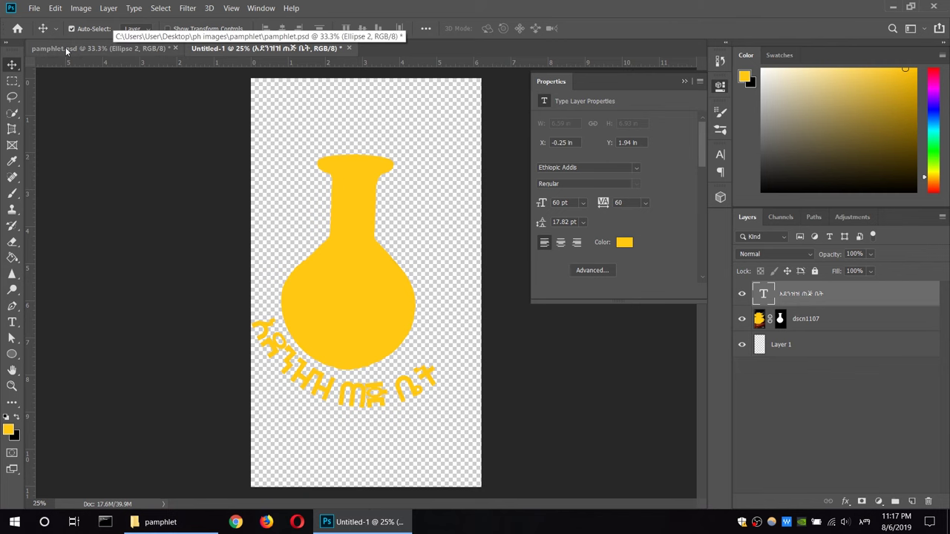
# Return to pamphlet.psd and snap Photoshop to the right half of the screen
pyautogui.click(94, 49)
pyautogui.click(33, 8)
pyautogui.click(624, 36)
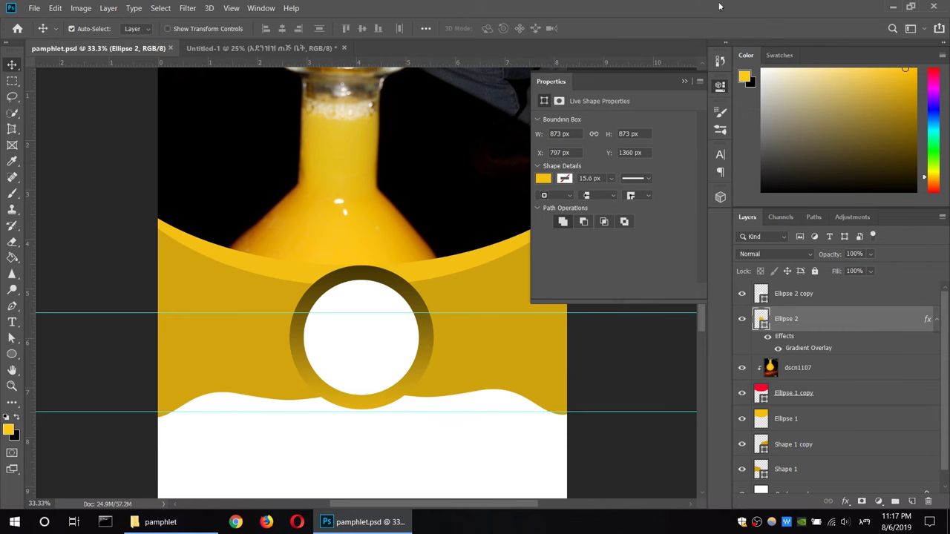
pyautogui.press('super+Right')
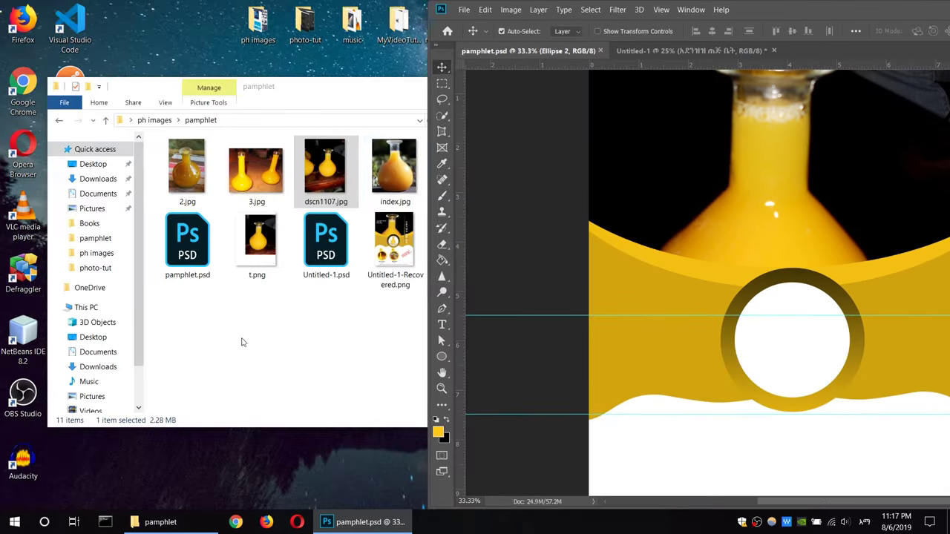
# Drag logo2.png from the pamphlet folder onto the pamphlet canvas, then maximize Photoshop
pyautogui.click(498, 86)
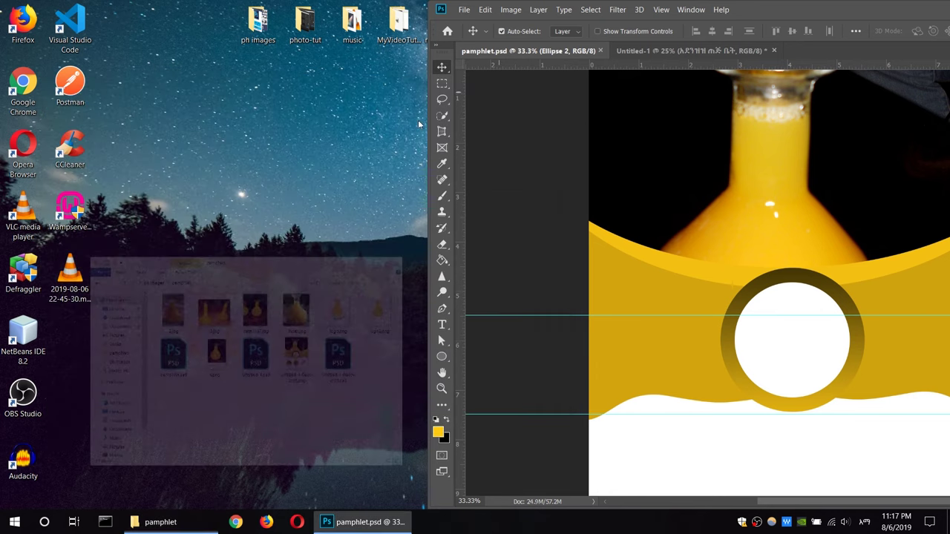
pyautogui.hotkey('alt', 'Tab')
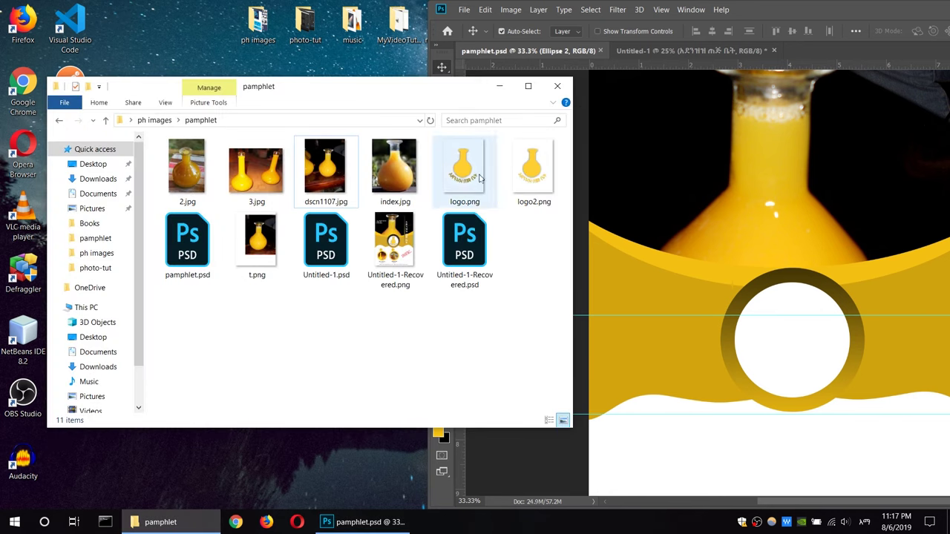
pyautogui.moveTo(517, 172); pyautogui.dragTo(800, 346)
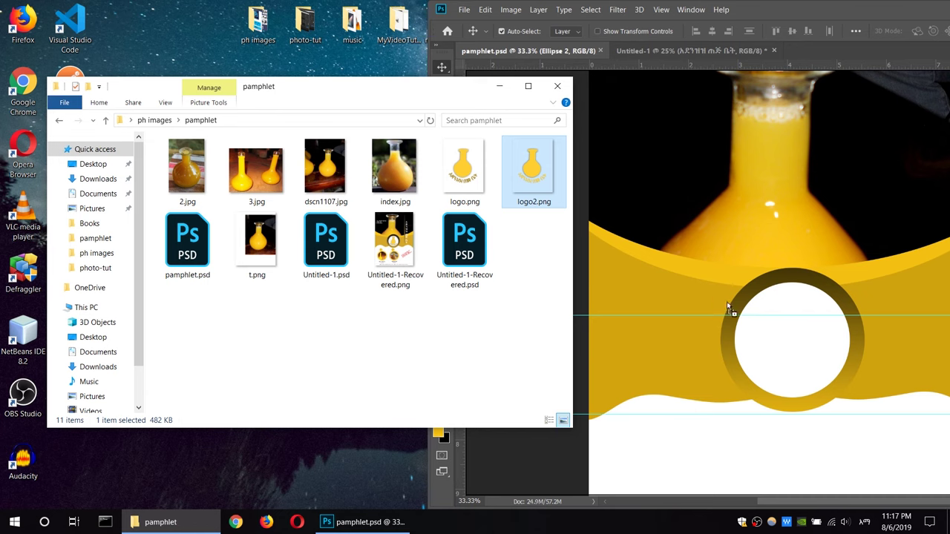
pyautogui.doubleClick(816, 9)
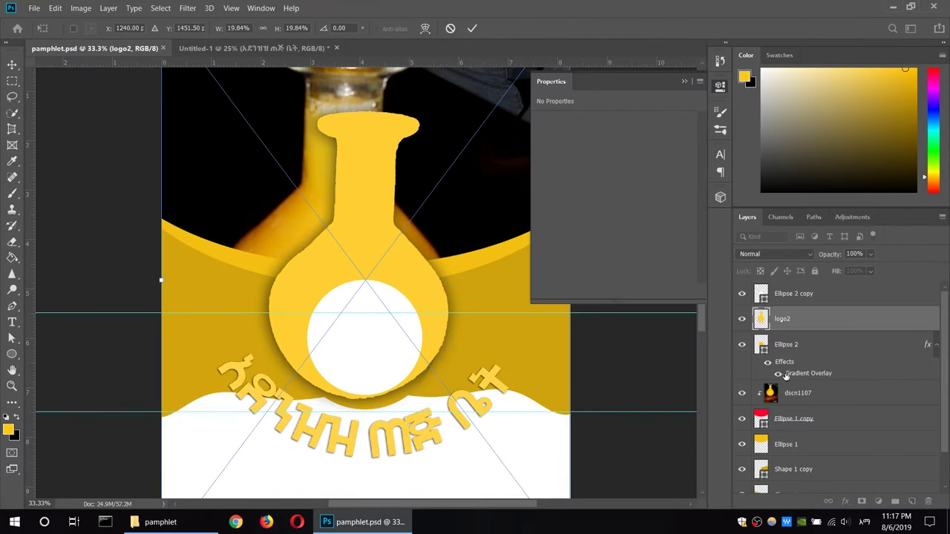
# Move logo2 to the top of the layer stack and free-transform it down to 5.23%
pyautogui.moveTo(803, 320); pyautogui.dragTo(802, 291)
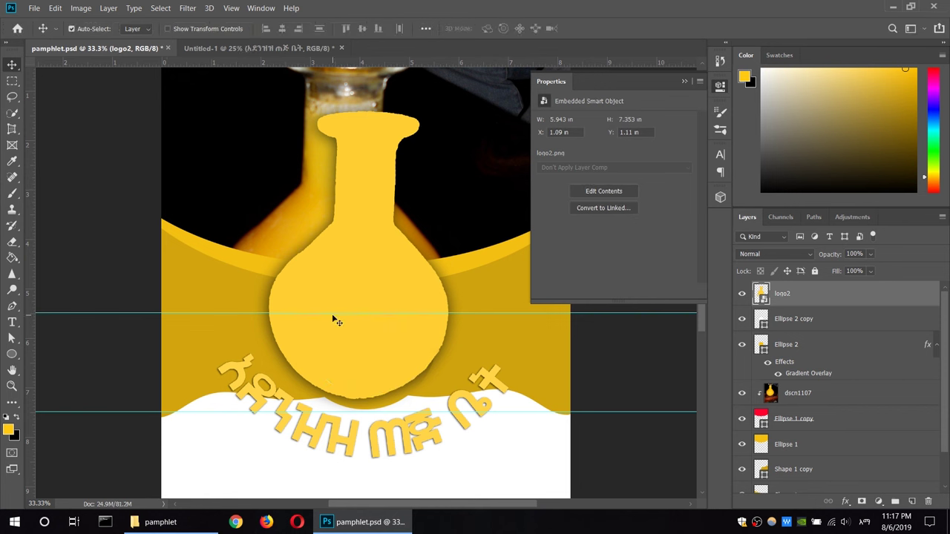
pyautogui.click(55, 8)
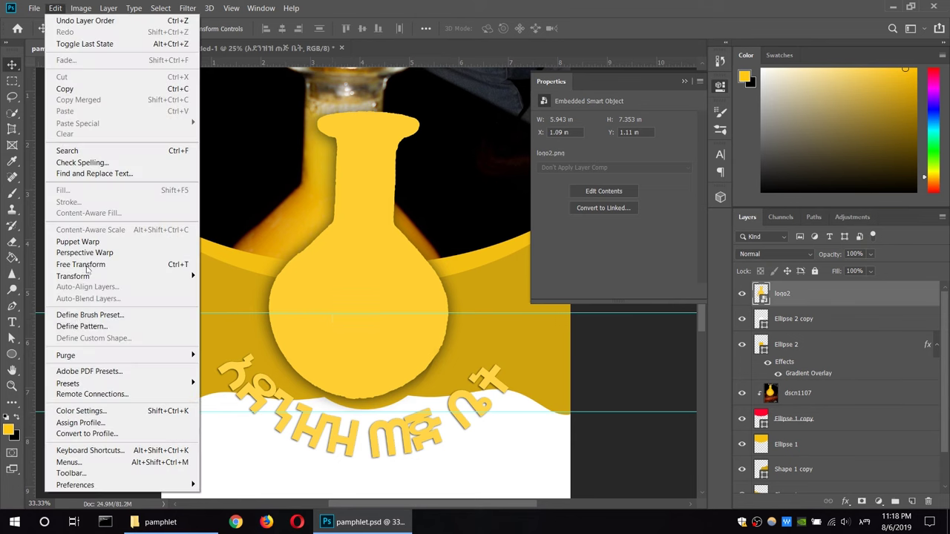
pyautogui.click(145, 265)
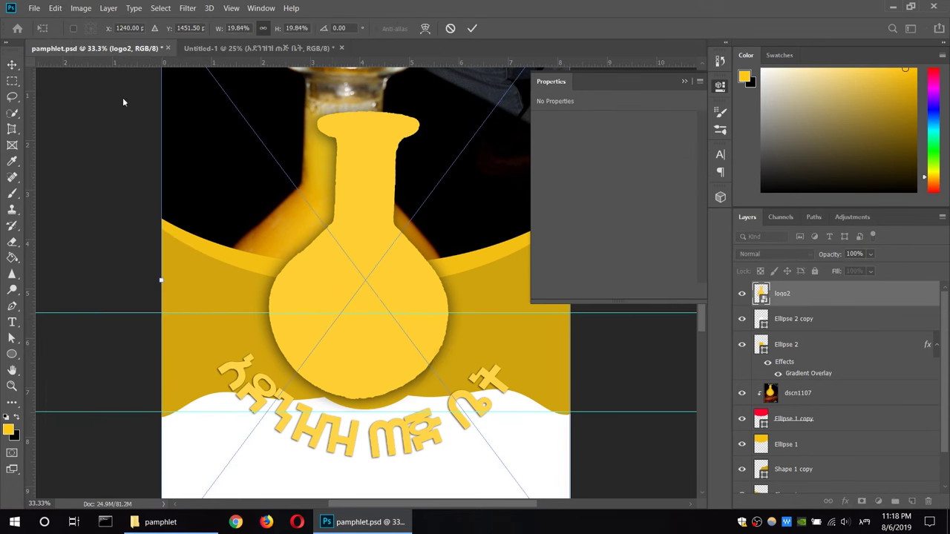
pyautogui.click(230, 8)
pyautogui.click(295, 118)
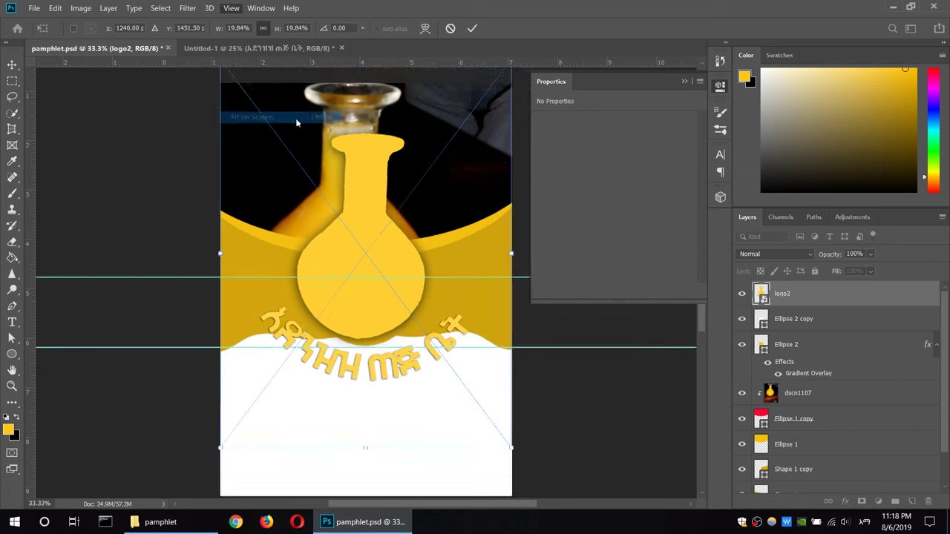
pyautogui.moveTo(365, 75); pyautogui.dragTo(375, 334)
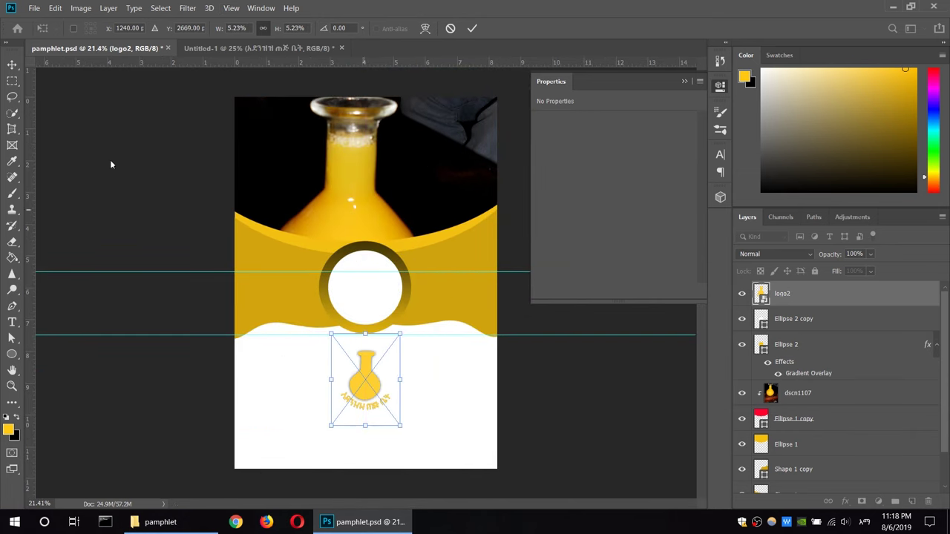
pyautogui.press('Return')
# Move the logo into the gradient ring and clip it to Ellipse 2 copy
pyautogui.moveTo(369, 383); pyautogui.dragTo(366, 297)
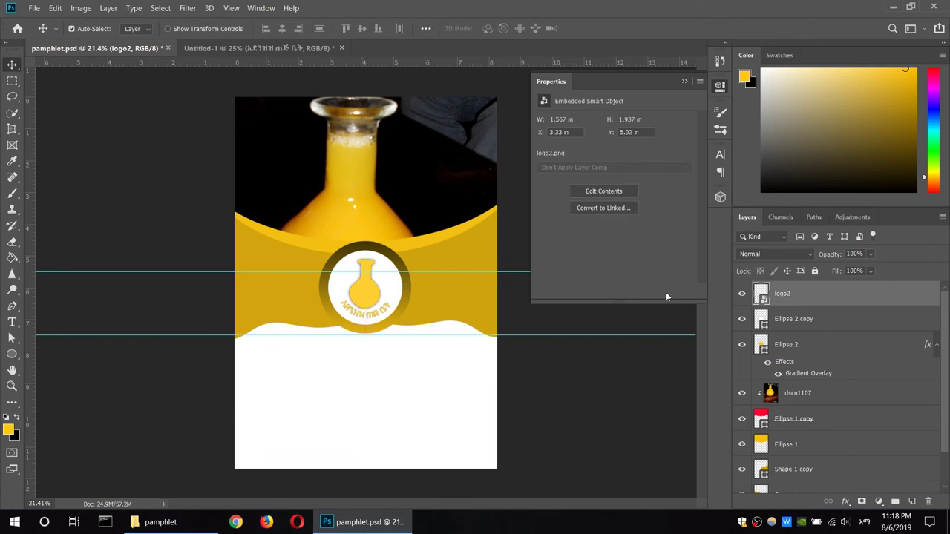
pyautogui.click(719, 85)
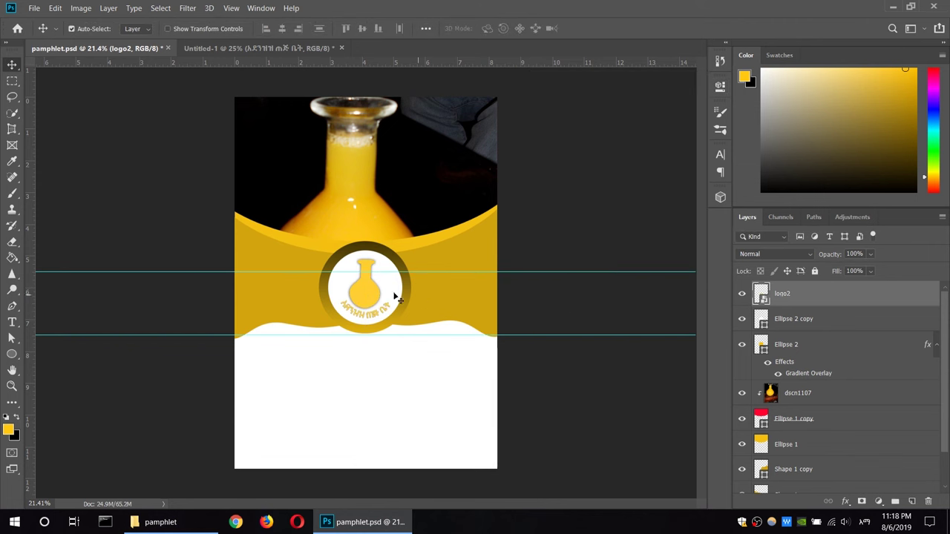
pyautogui.rightClick(828, 309)
pyautogui.click(701, 256)
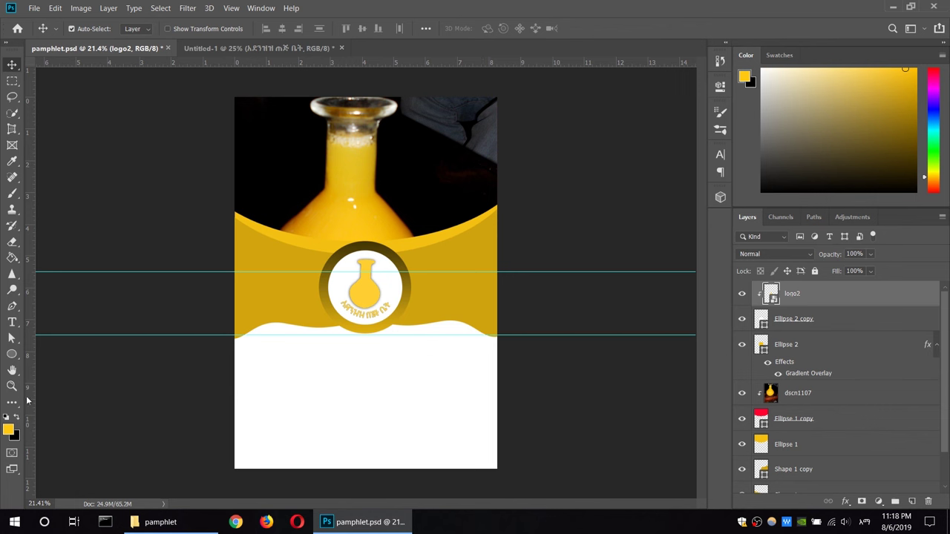
# Try drawing a thin vertical rectangle right of the bottle, then discard the attempts
pyautogui.click(12, 355)
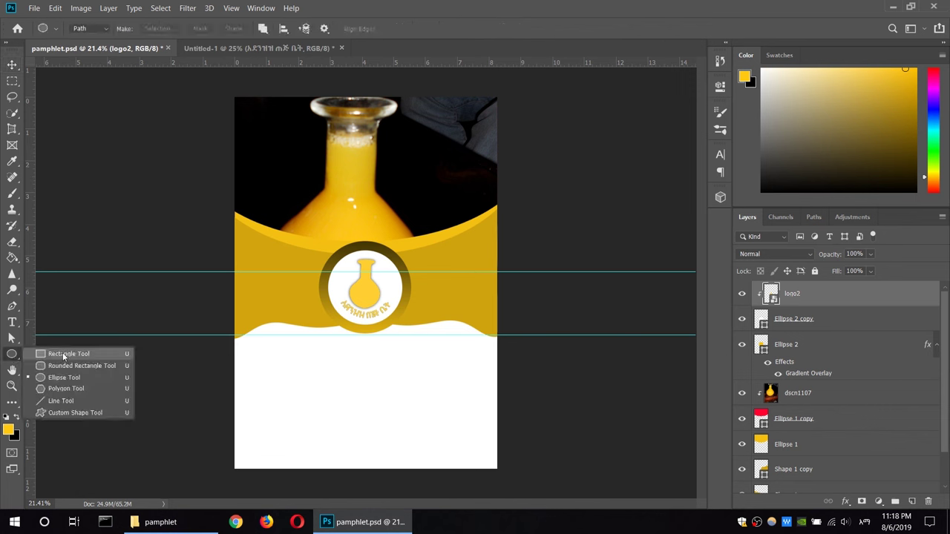
pyautogui.click(67, 354)
pyautogui.moveTo(431, 131); pyautogui.dragTo(437, 302)
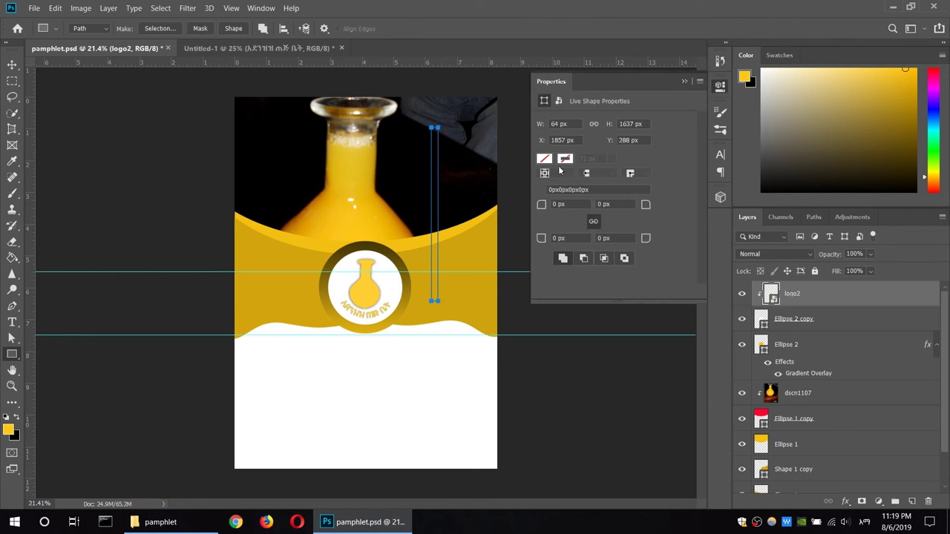
pyautogui.press('v')
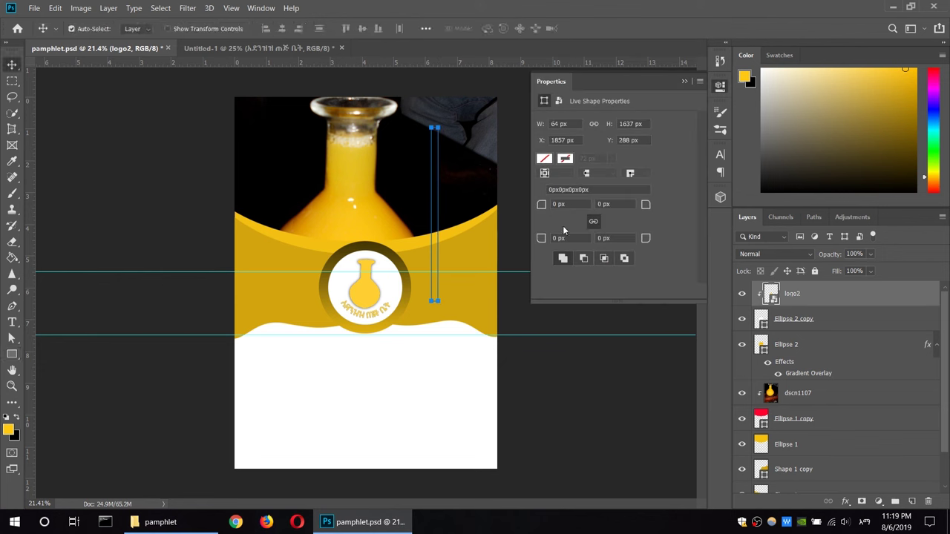
pyautogui.press('Delete')
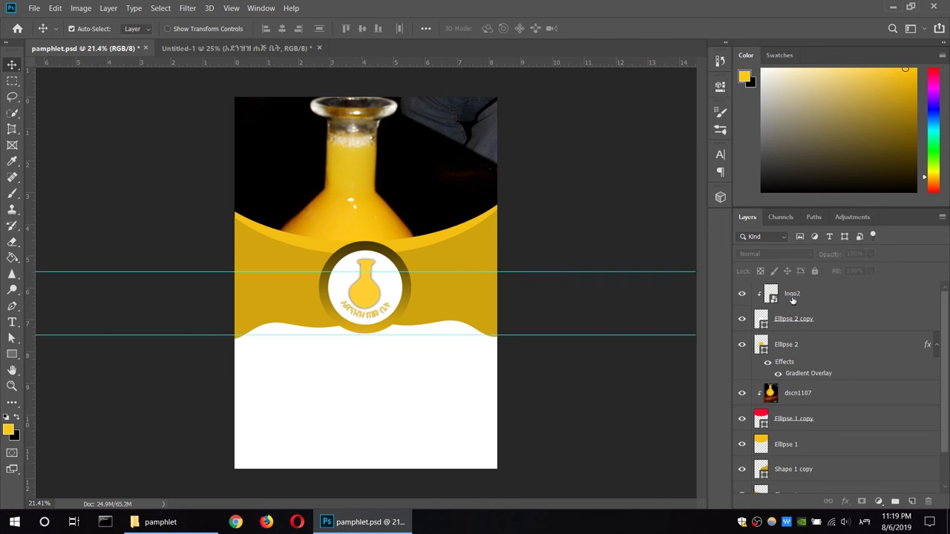
pyautogui.click(846, 318)
pyautogui.press('u')
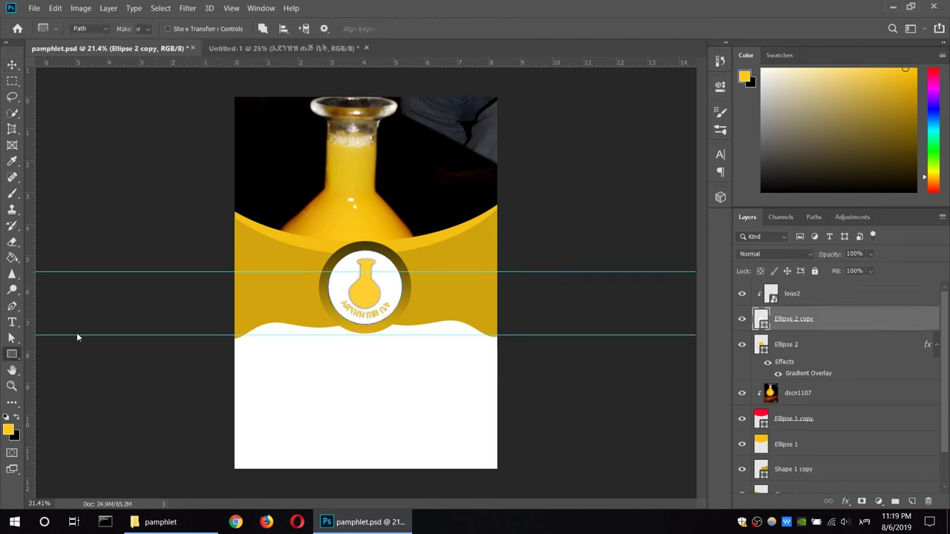
pyautogui.moveTo(435, 137); pyautogui.dragTo(443, 307)
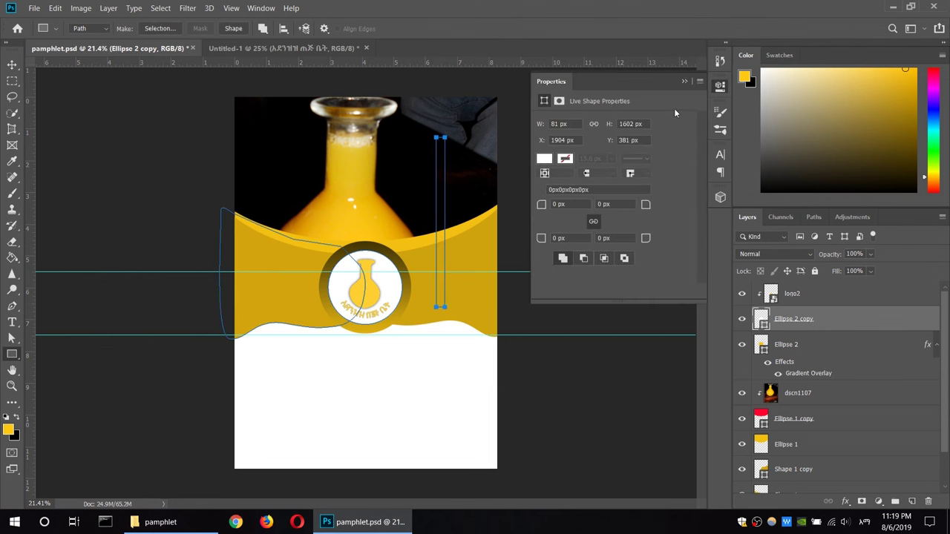
pyautogui.hotkey('ctrl', 'z')
# Draw the thin vertical bar as a shape layer with yellow fill and no outline
pyautogui.click(87, 29)
pyautogui.click(83, 38)
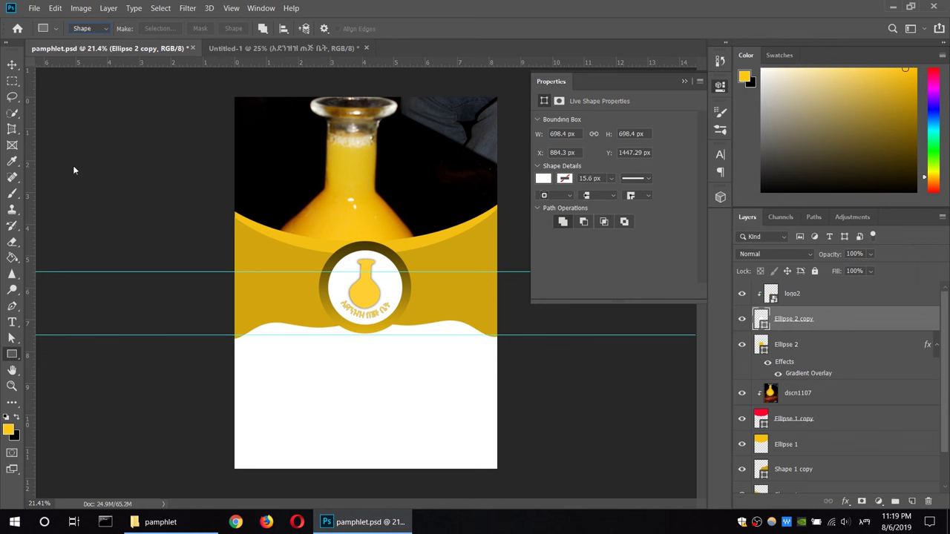
pyautogui.click(832, 299)
pyautogui.moveTo(431, 130); pyautogui.dragTo(436, 310)
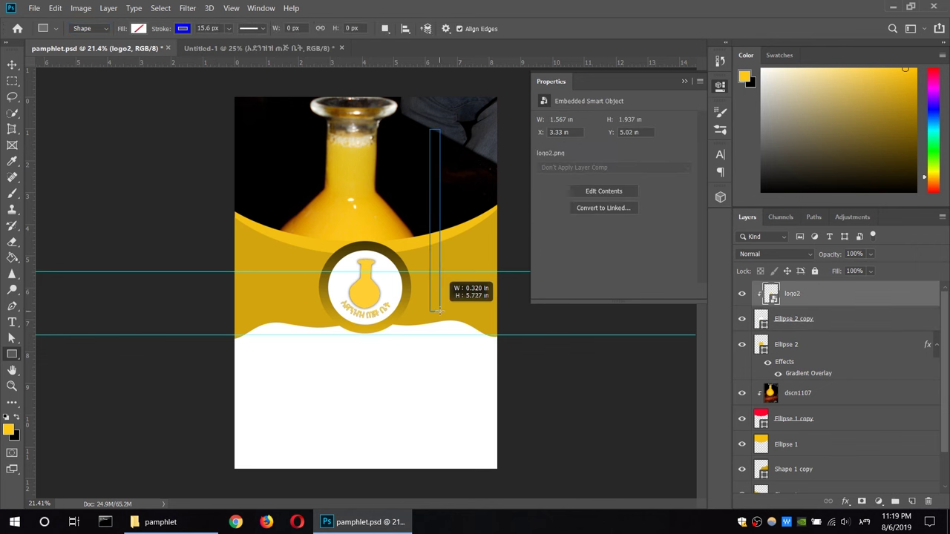
pyautogui.click(547, 160)
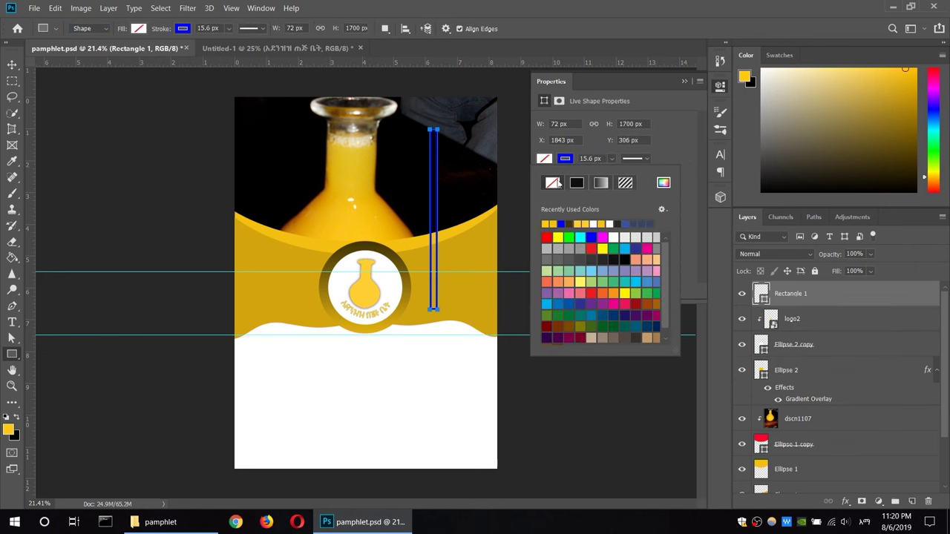
pyautogui.click(546, 223)
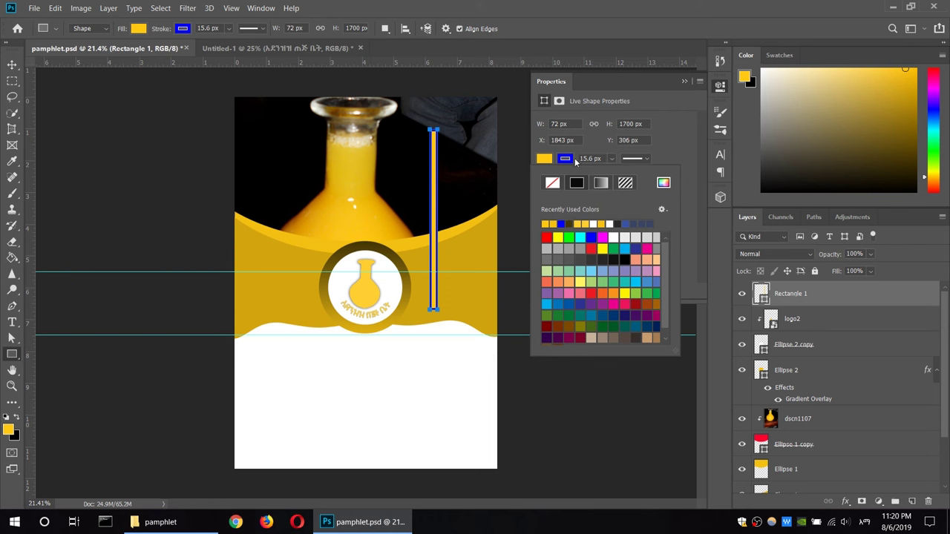
pyautogui.click(553, 184)
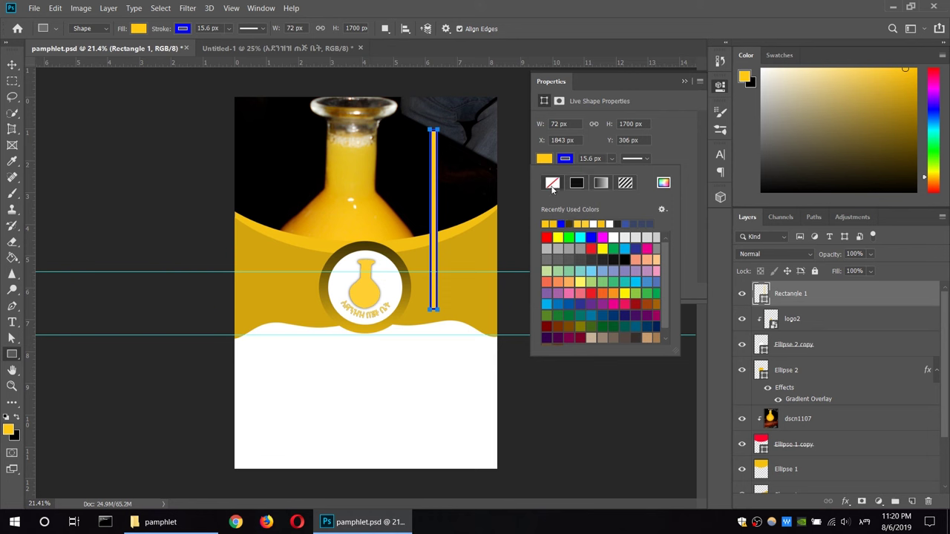
pyautogui.click(912, 297)
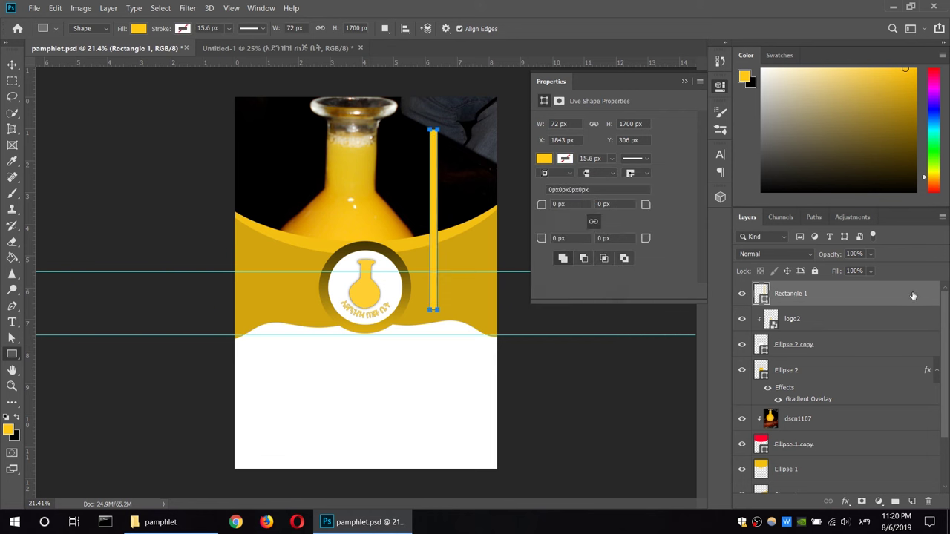
pyautogui.doubleClick(912, 295)
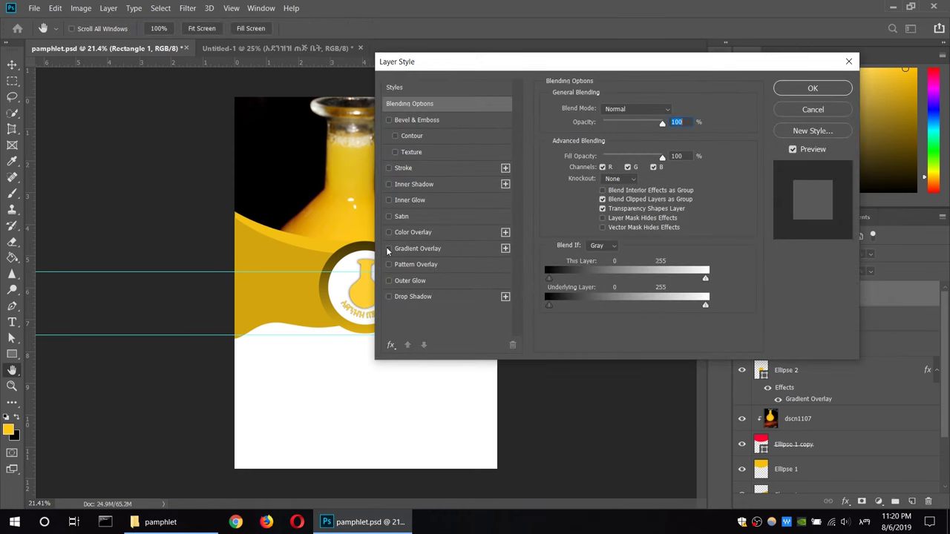
# Give Rectangle 1 a 100% opacity gradient overlay and move the bar up to Y 97 px
pyautogui.click(438, 249)
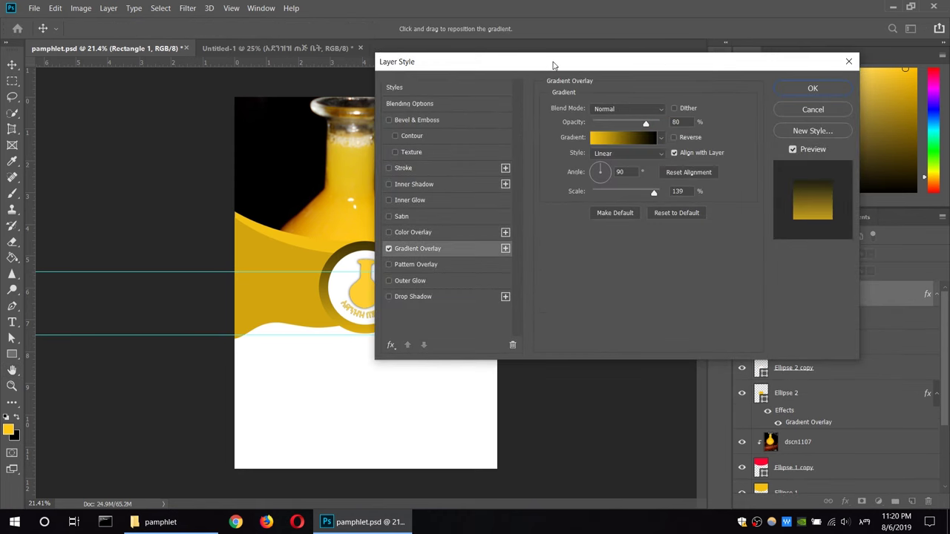
pyautogui.moveTo(553, 65); pyautogui.dragTo(702, 58)
pyautogui.moveTo(795, 123); pyautogui.dragTo(824, 113)
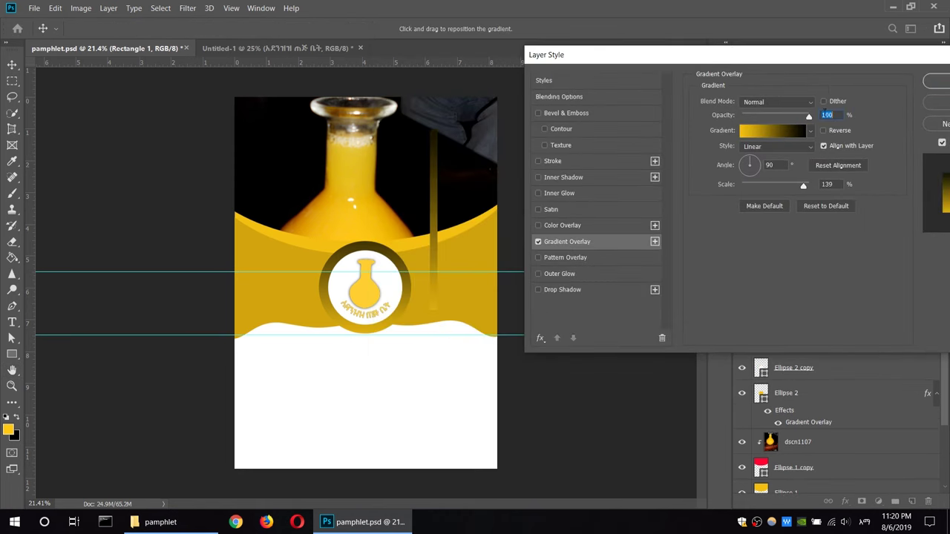
pyautogui.click(936, 81)
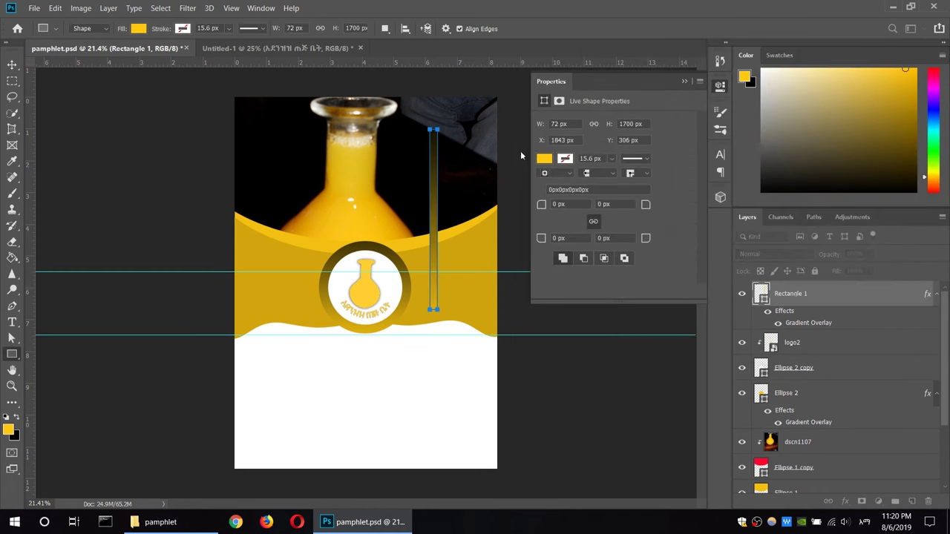
pyautogui.click(12, 65)
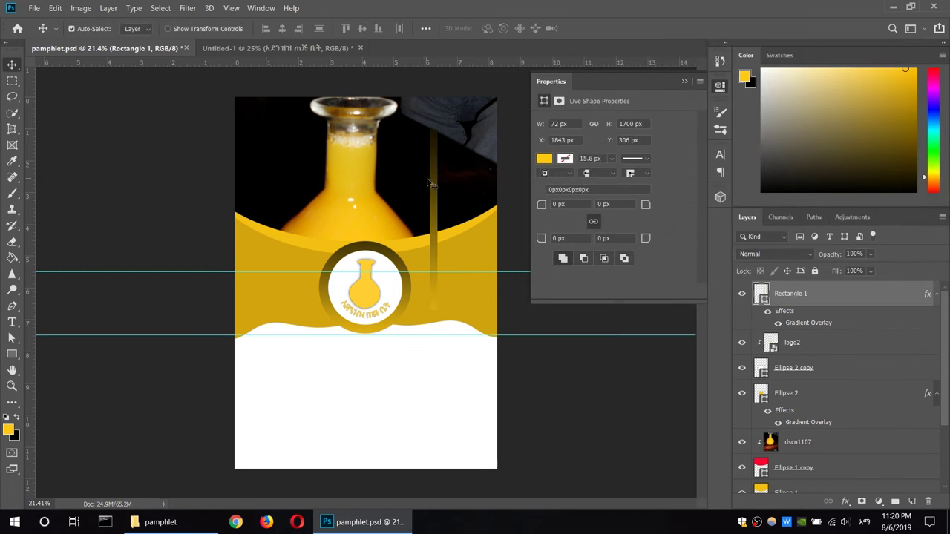
pyautogui.moveTo(437, 187); pyautogui.dragTo(431, 166)
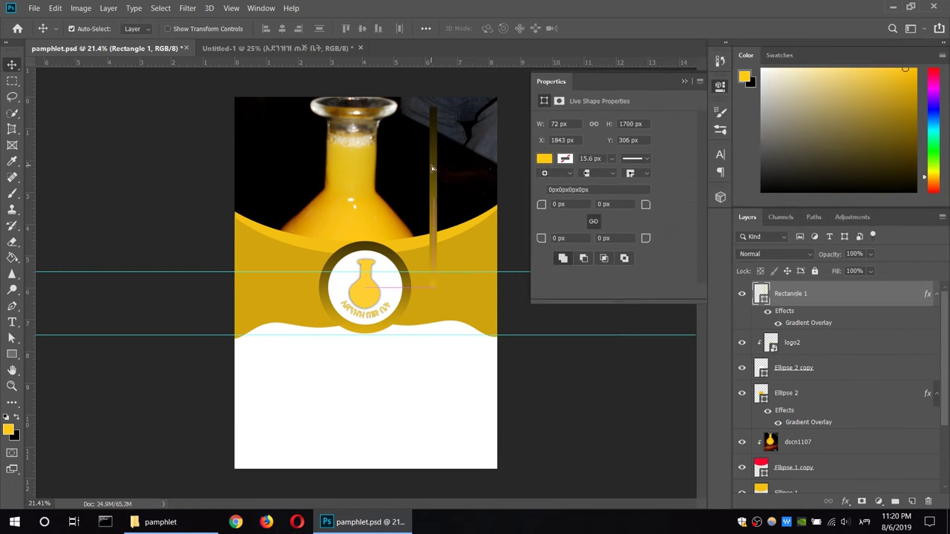
pyautogui.click(12, 322)
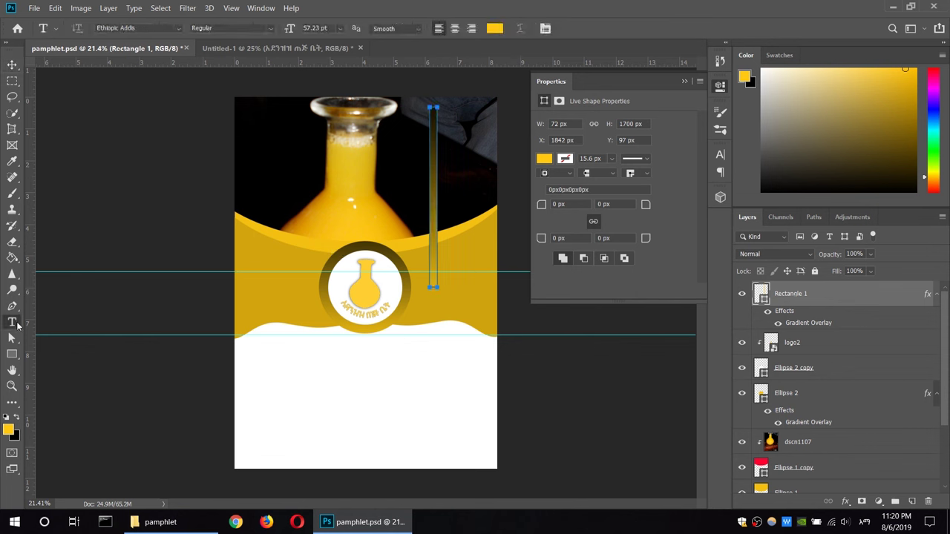
# Add the vertical title 'ኢጸንዝዝ ጠጅ ቤት' right of the bar at 43 pt
pyautogui.rightClick(19, 325)
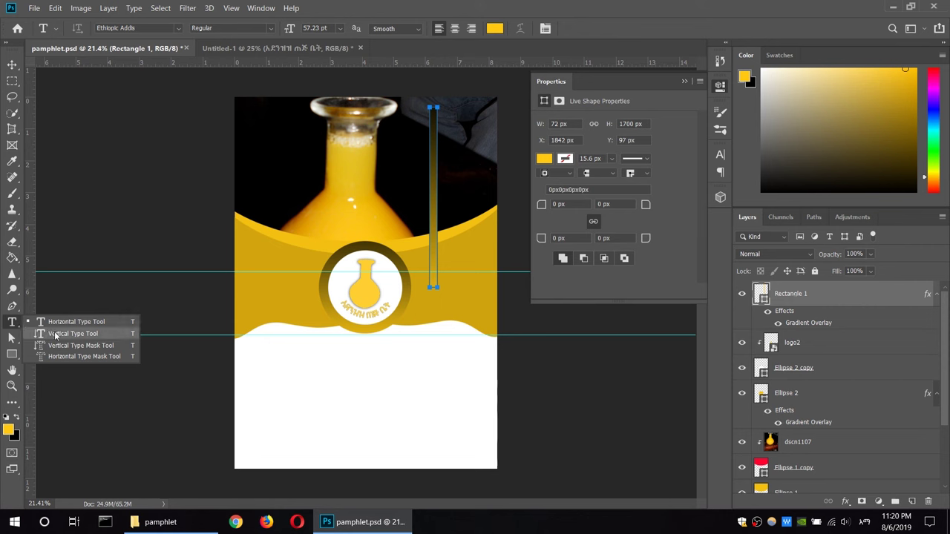
pyautogui.click(55, 336)
pyautogui.click(455, 109)
pyautogui.write('ኢጸንዝዝ')
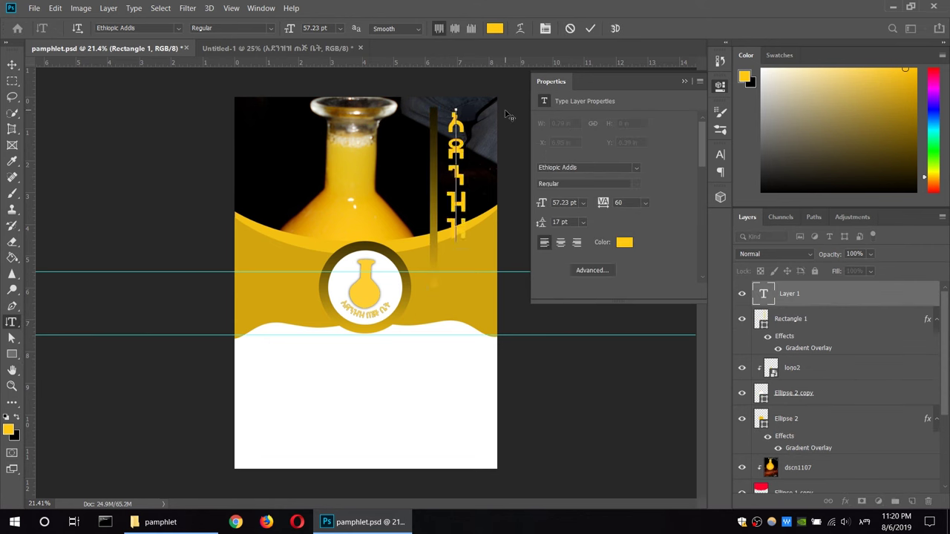
pyautogui.write(' ጠጅ ቤት')
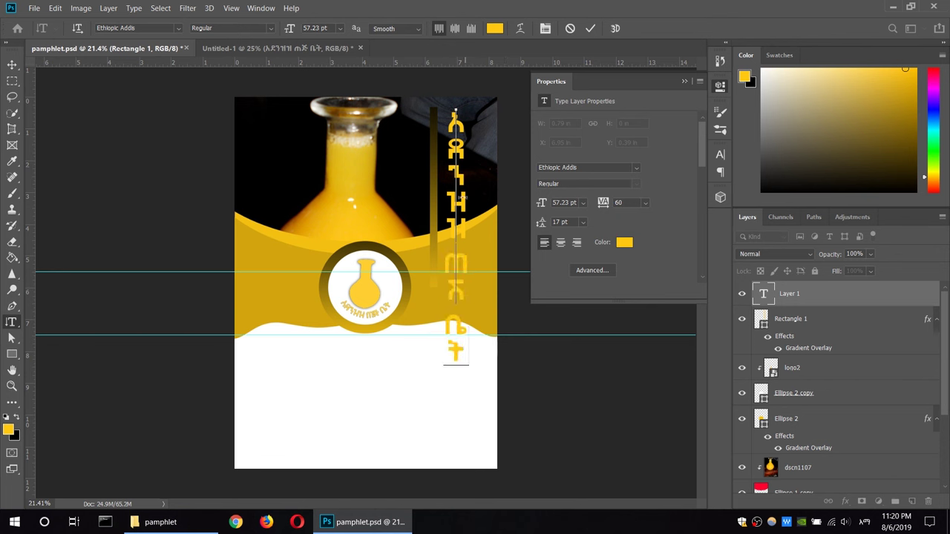
pyautogui.hotkey('ctrl', 'a')
pyautogui.click(335, 30)
pyautogui.click(321, 149)
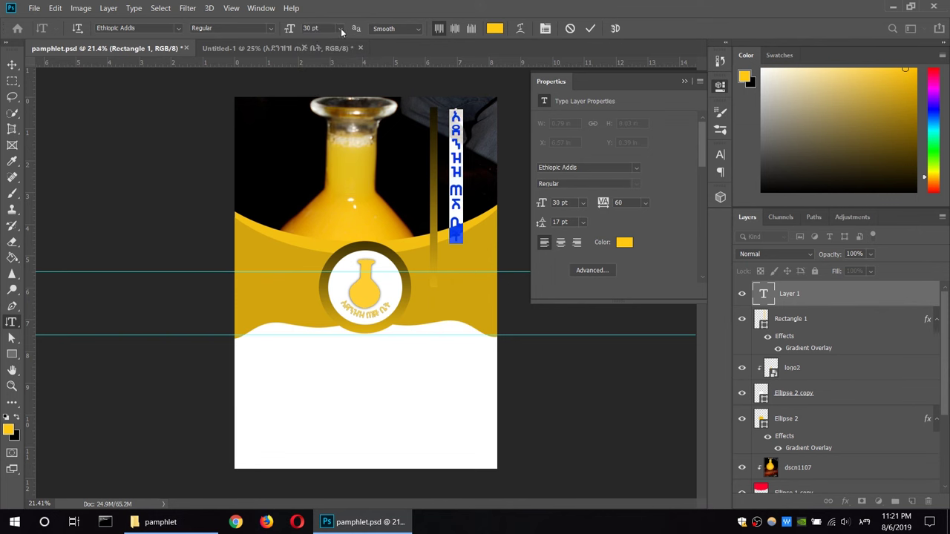
pyautogui.click(340, 29)
pyautogui.click(332, 159)
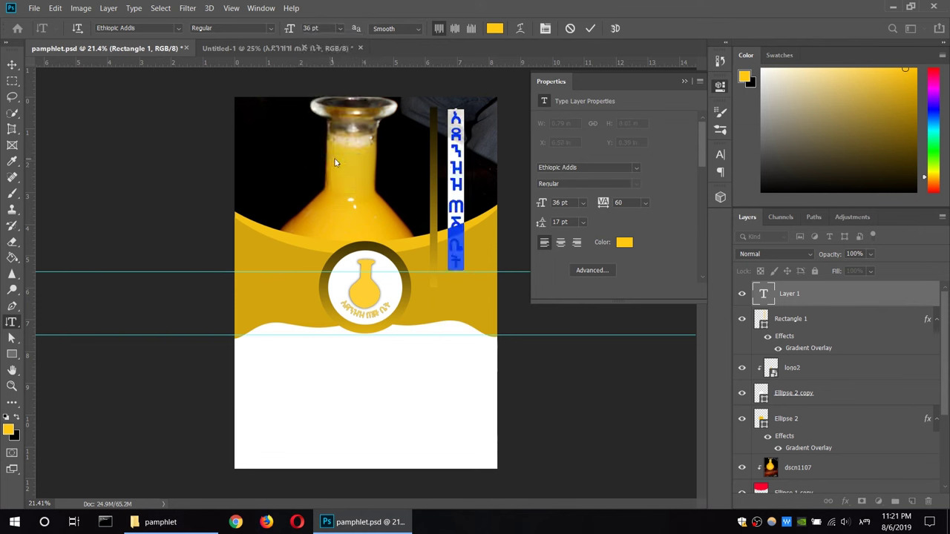
pyautogui.click(340, 28)
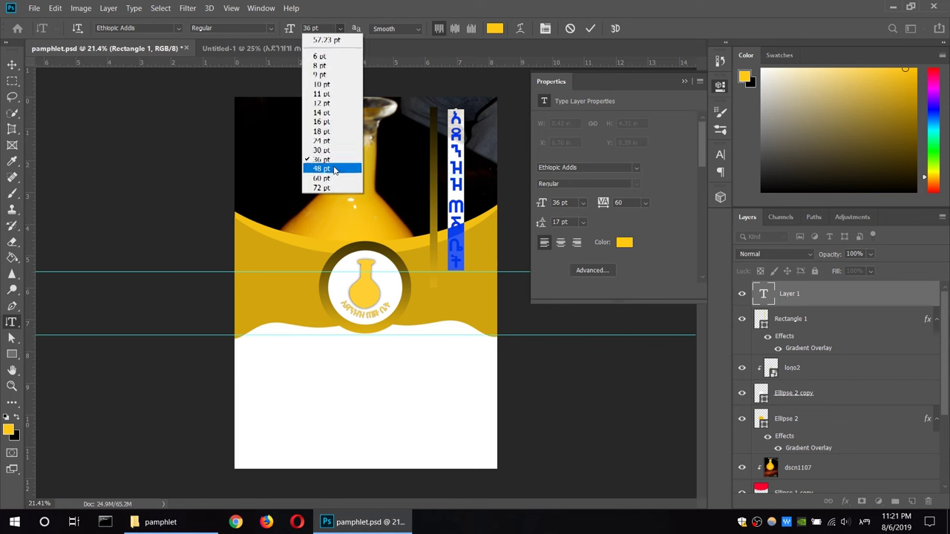
pyautogui.click(335, 169)
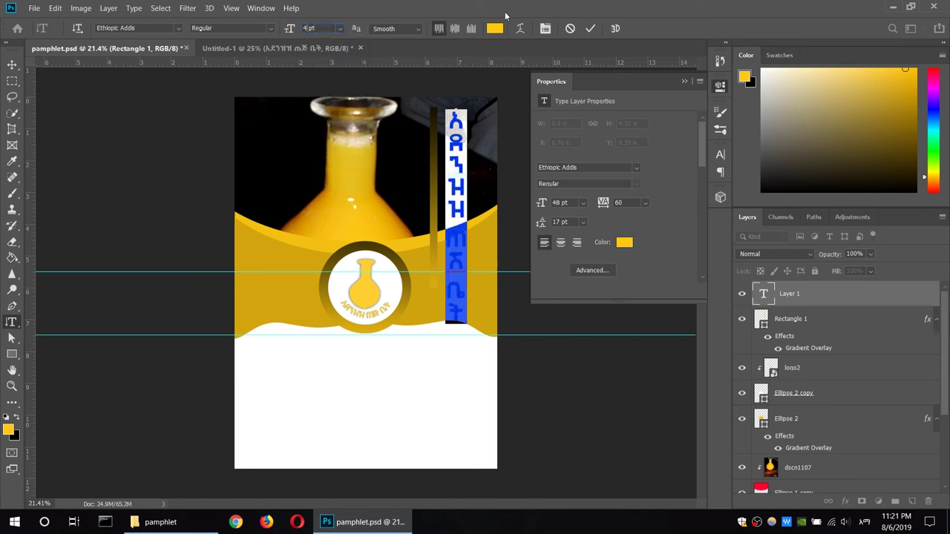
pyautogui.write('43')
pyautogui.press('Return')
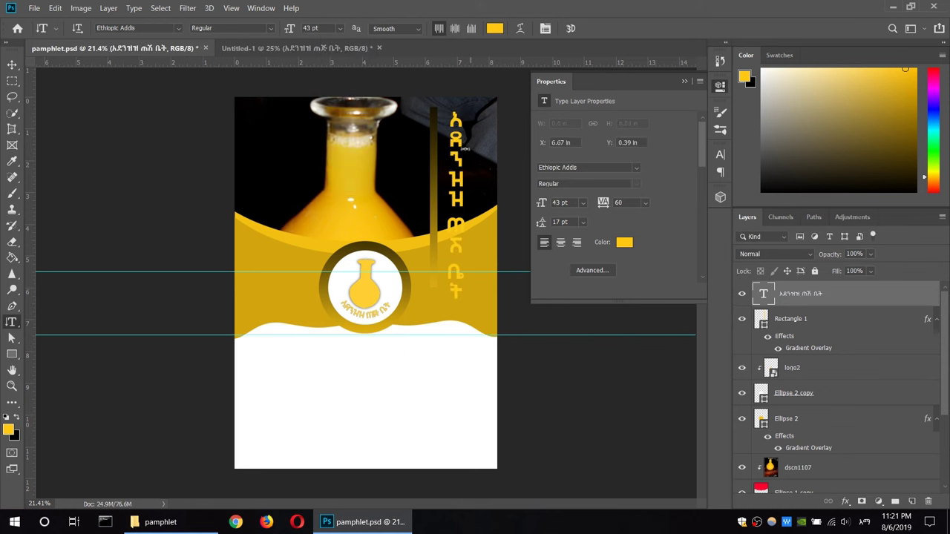
# Stretch the Rectangle 1 bar slightly taller, to about 1804 px
pyautogui.click(809, 328)
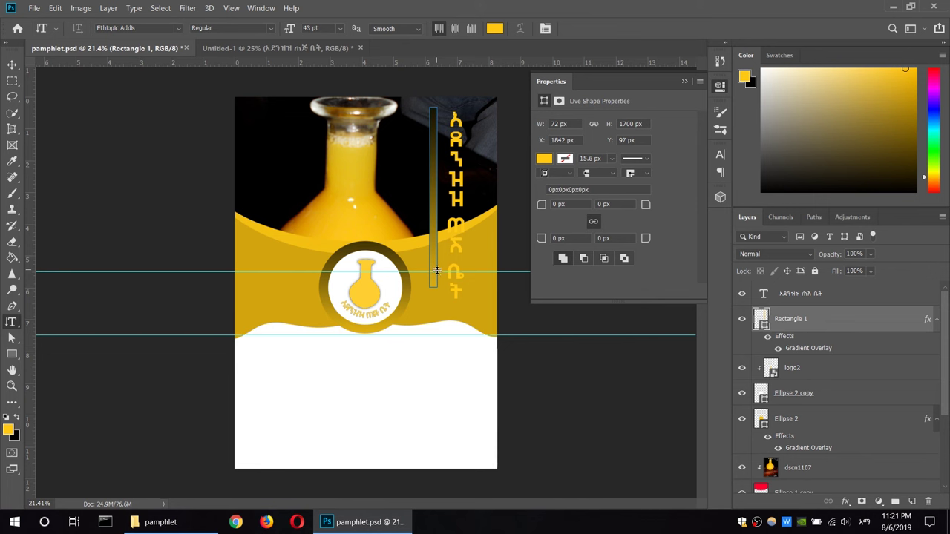
pyautogui.hotkey('ctrl', 't')
pyautogui.moveTo(432, 286); pyautogui.dragTo(432, 296)
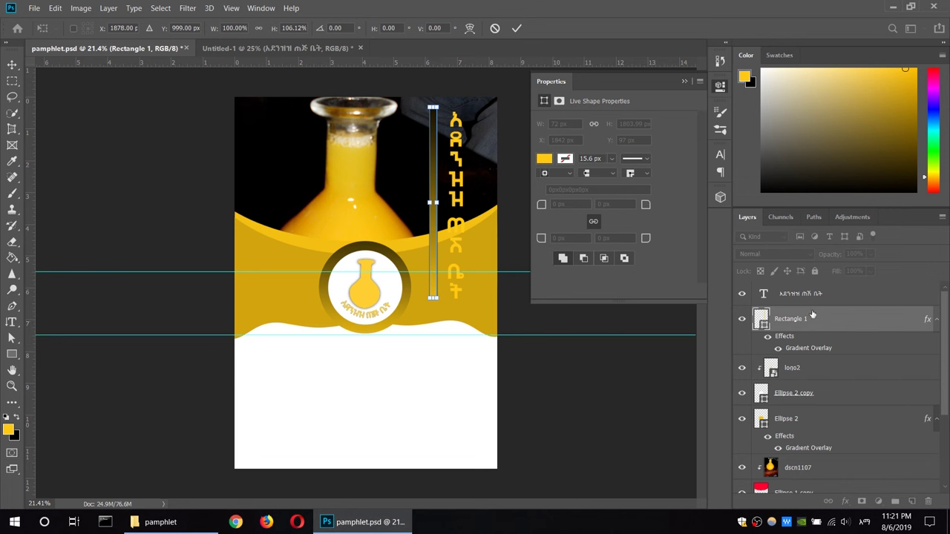
pyautogui.press('t')
pyautogui.click(555, 196)
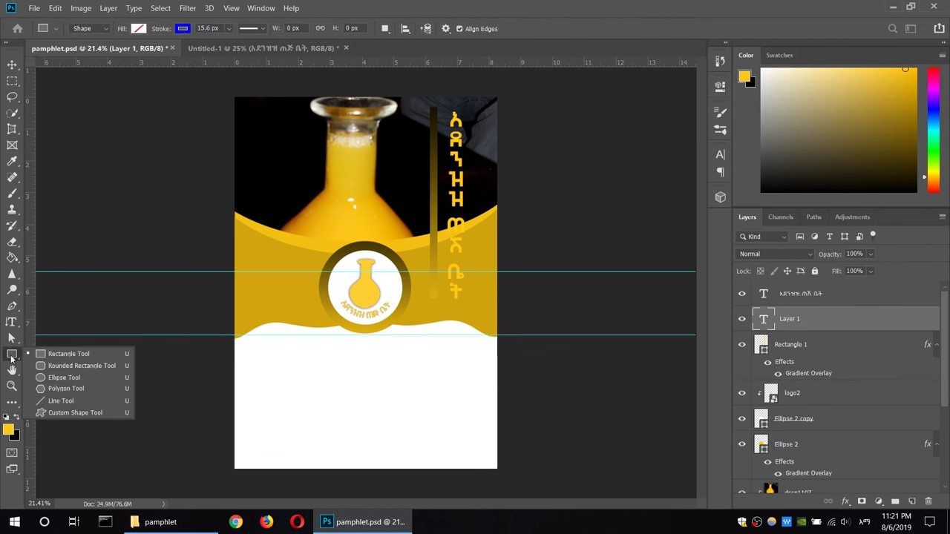
# Draw a small bar at the page's top-left with yellow fill and no outline
pyautogui.moveTo(12, 354); pyautogui.dragTo(53, 356)
pyautogui.moveTo(249, 116); pyautogui.dragTo(255, 154)
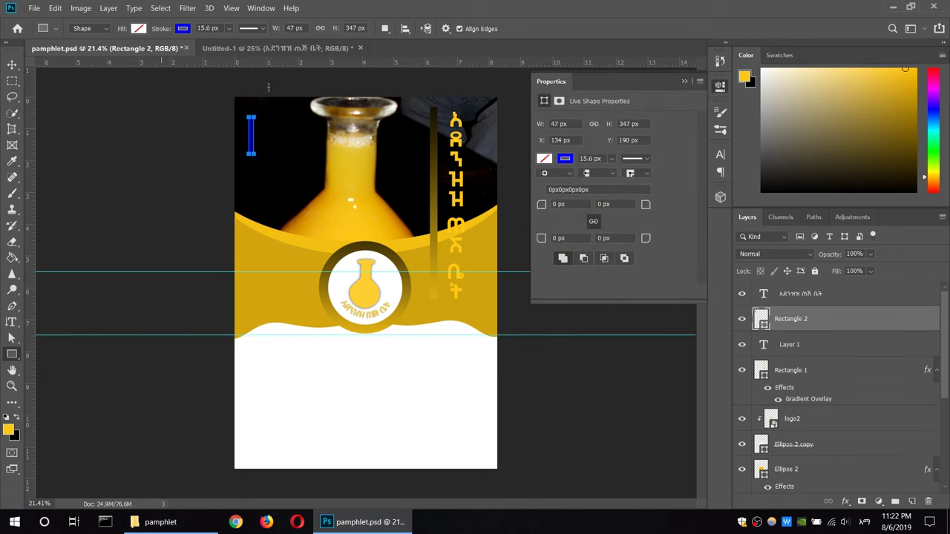
pyautogui.click(544, 158)
pyautogui.click(552, 223)
pyautogui.click(552, 182)
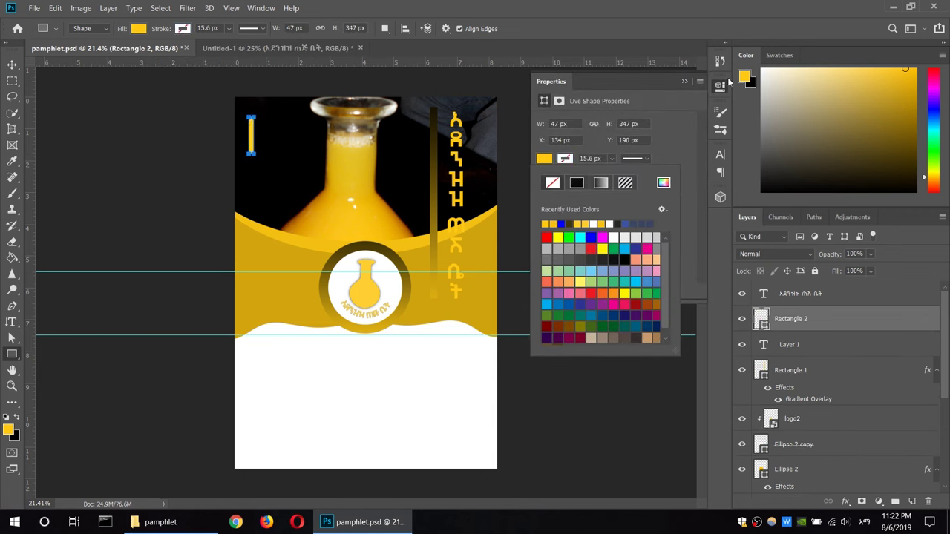
pyautogui.click(719, 85)
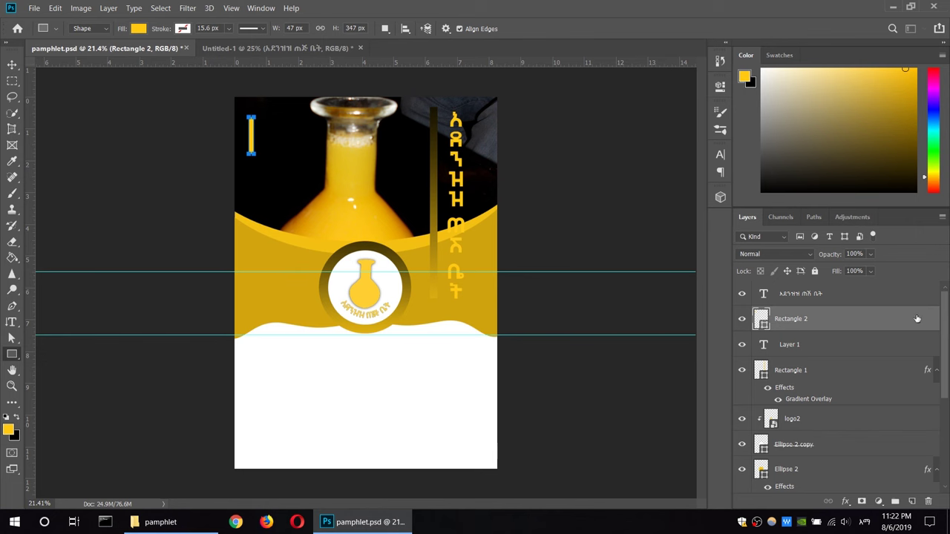
# Apply a Gradient Overlay layer style to the Rectangle 2 bar
pyautogui.doubleClick(917, 320)
pyautogui.click(475, 241)
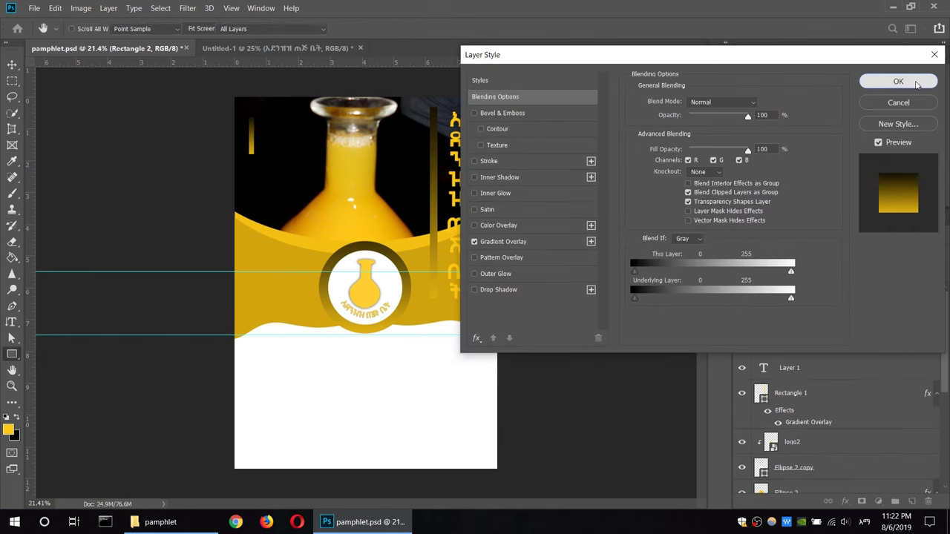
pyautogui.click(897, 81)
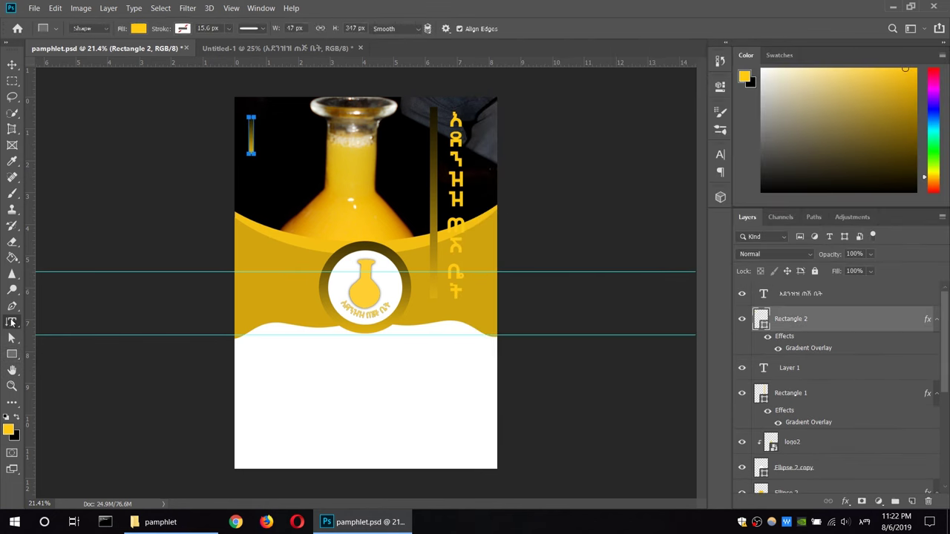
pyautogui.click(12, 322)
# Type the three-line Amharic address block with a phone number at 14 pt beside the bar
pyautogui.rightClick(15, 323)
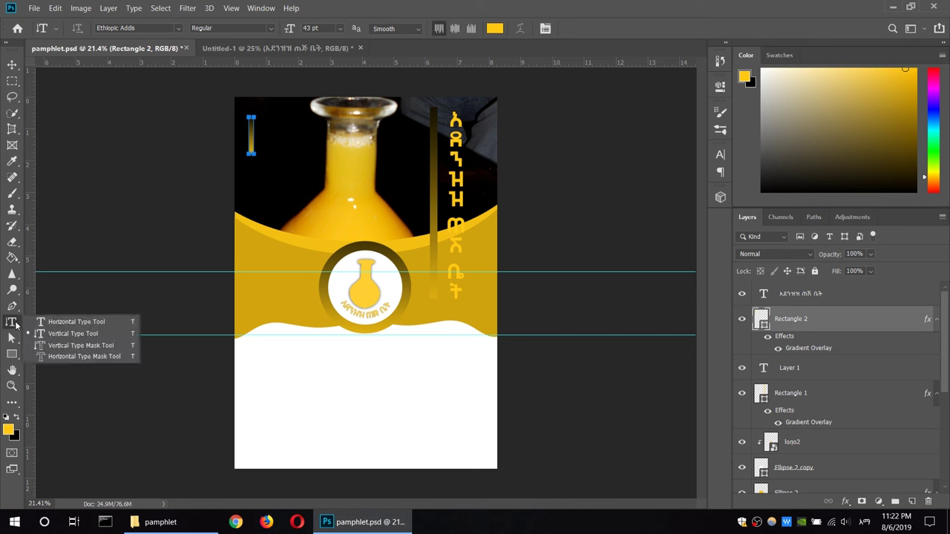
pyautogui.click(75, 321)
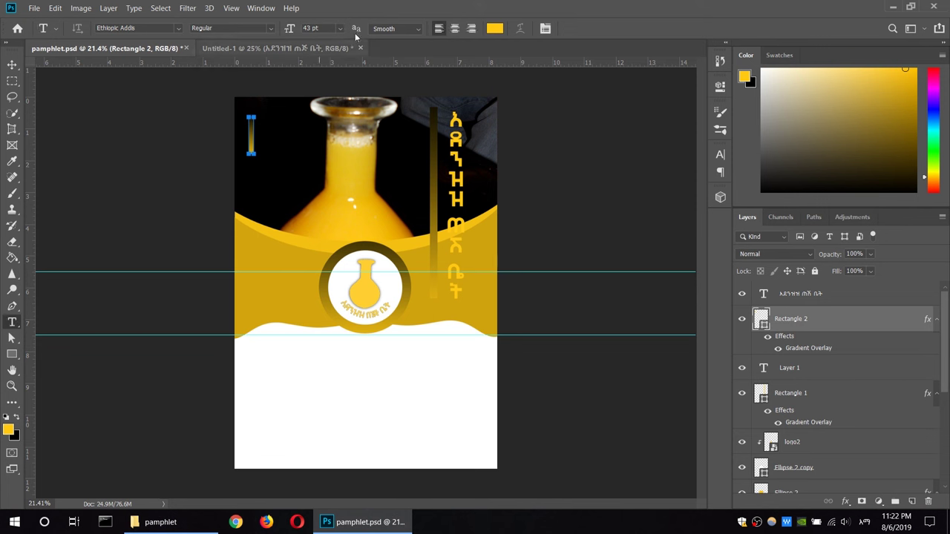
pyautogui.click(340, 28)
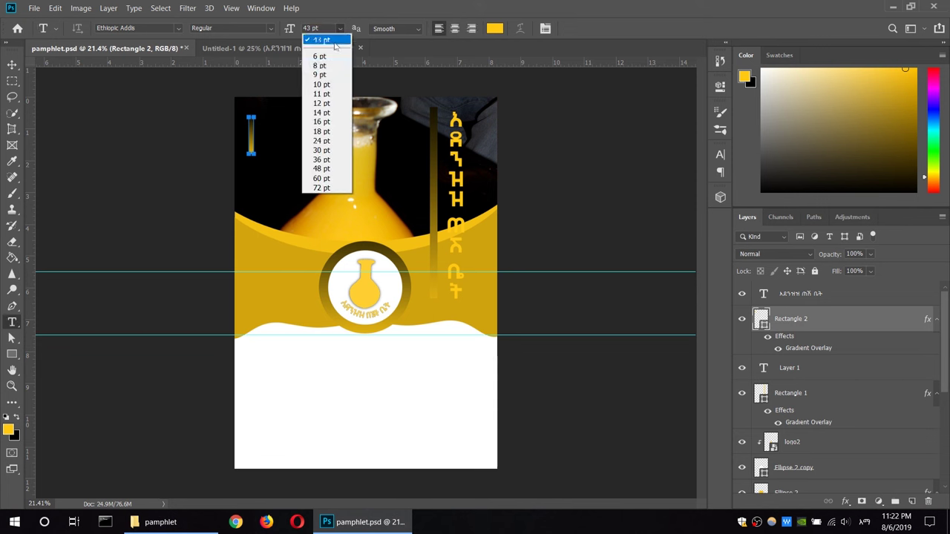
pyautogui.click(326, 113)
pyautogui.click(253, 125)
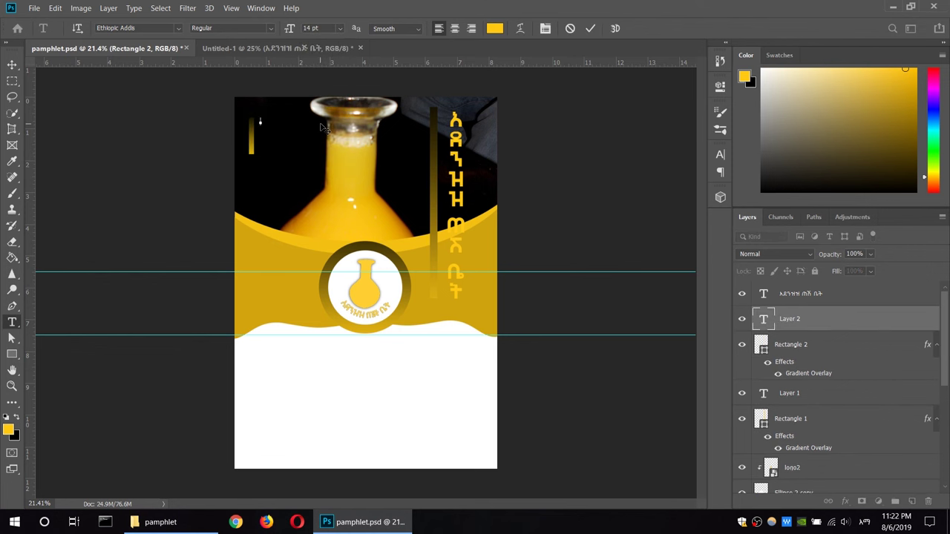
pyautogui.write('ም')
pyautogui.click(211, 521)
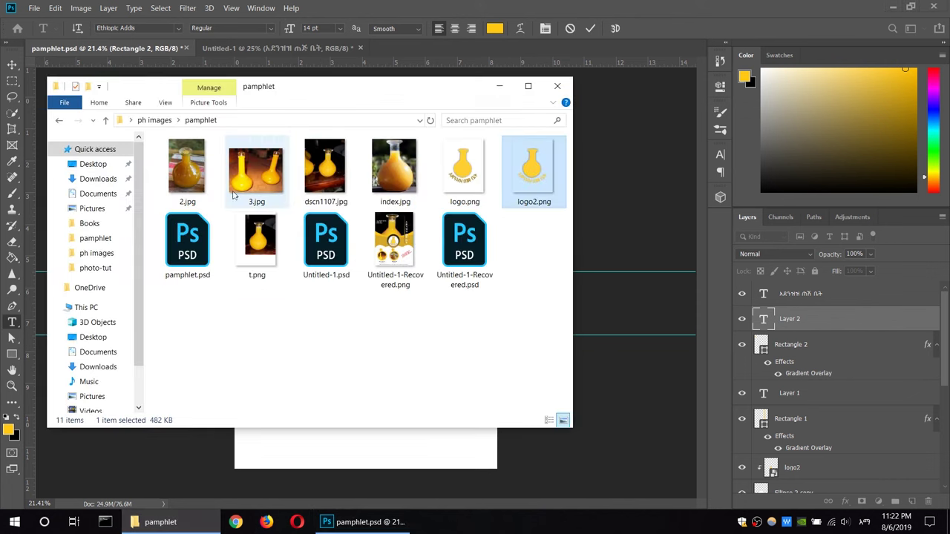
pyautogui.doubleClick(395, 244)
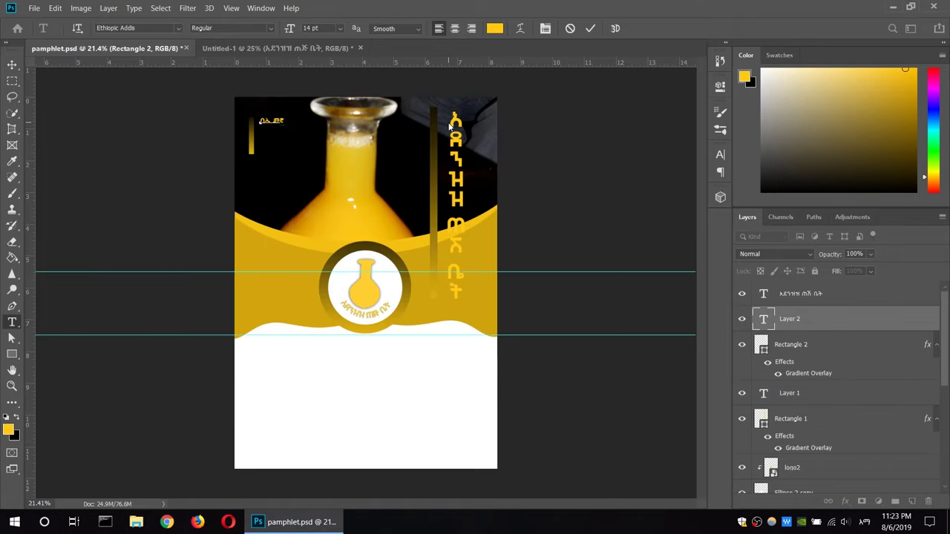
pyautogui.write('ም')
pyautogui.write('323232323')
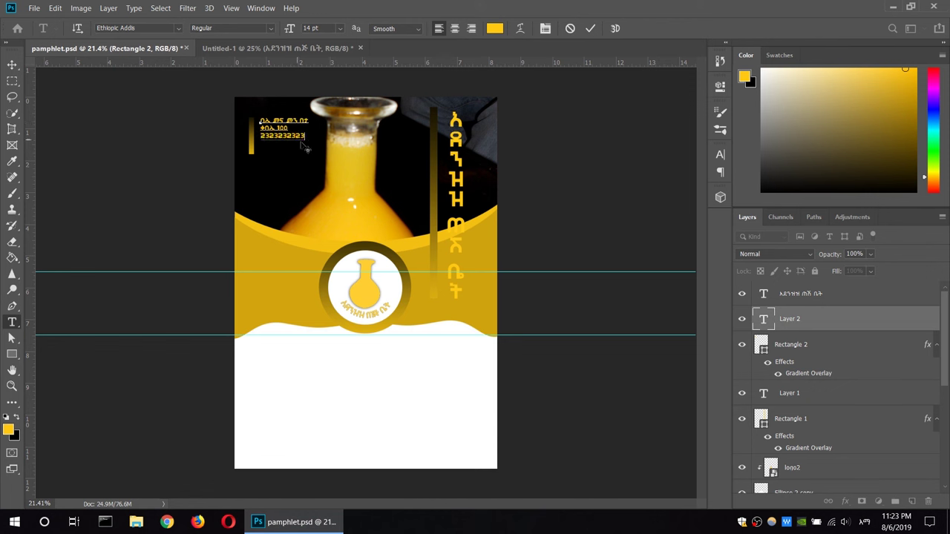
# Enlarge the address text to 18 pt and shift it and the bar slightly down
pyautogui.moveTo(310, 133); pyautogui.dragTo(254, 117)
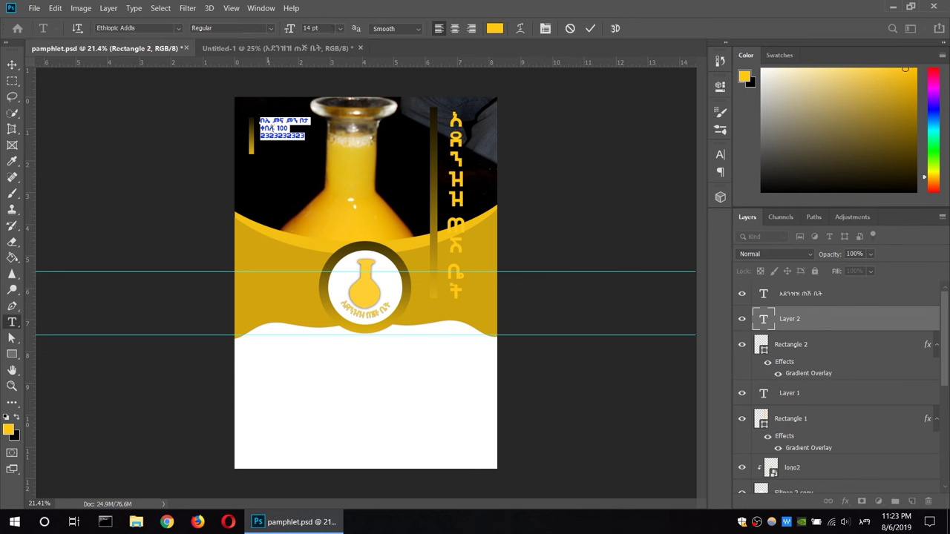
pyautogui.click(339, 28)
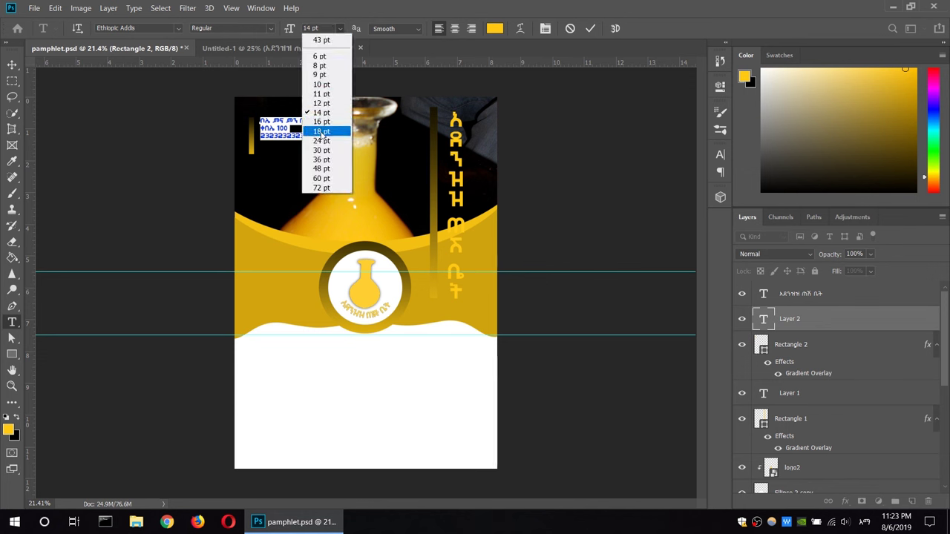
pyautogui.click(321, 131)
pyautogui.click(12, 64)
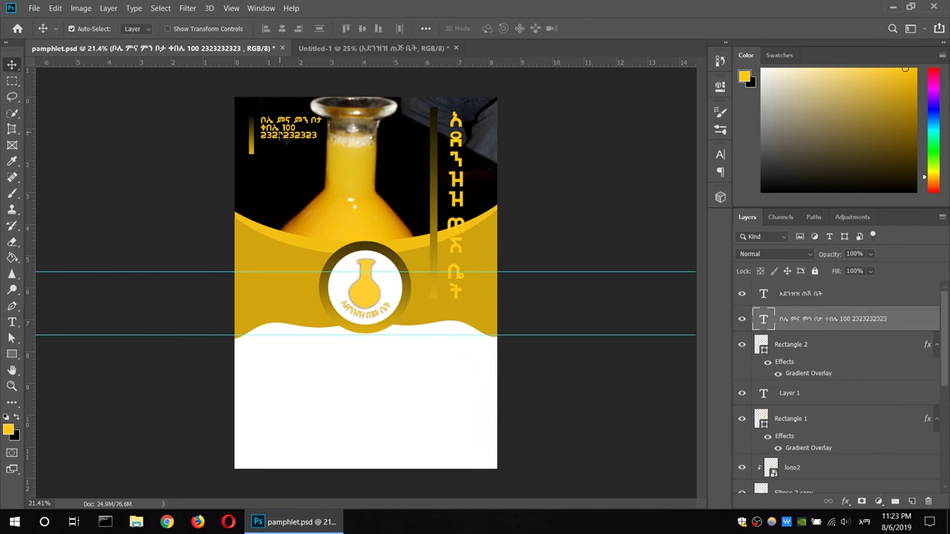
pyautogui.moveTo(285, 140); pyautogui.dragTo(283, 147)
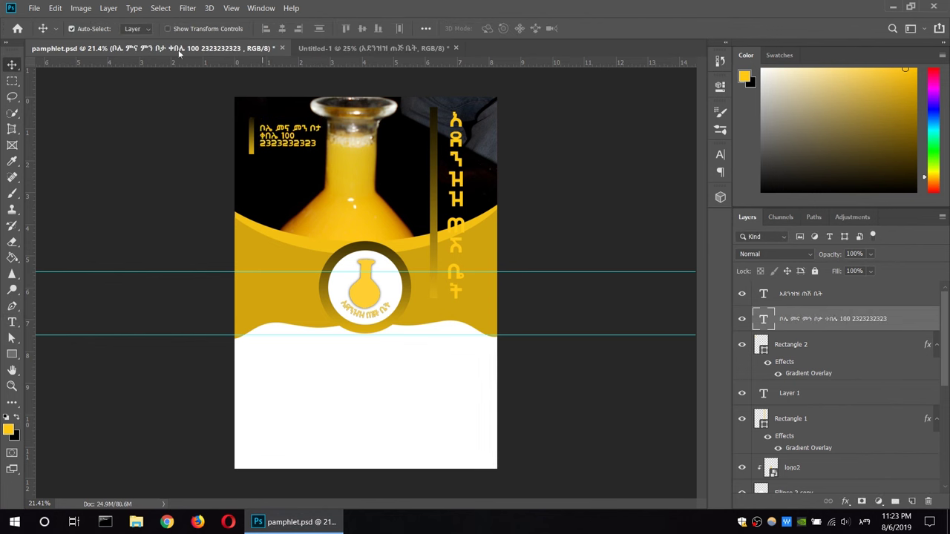
pyautogui.click(251, 161)
pyautogui.moveTo(251, 161); pyautogui.dragTo(249, 173)
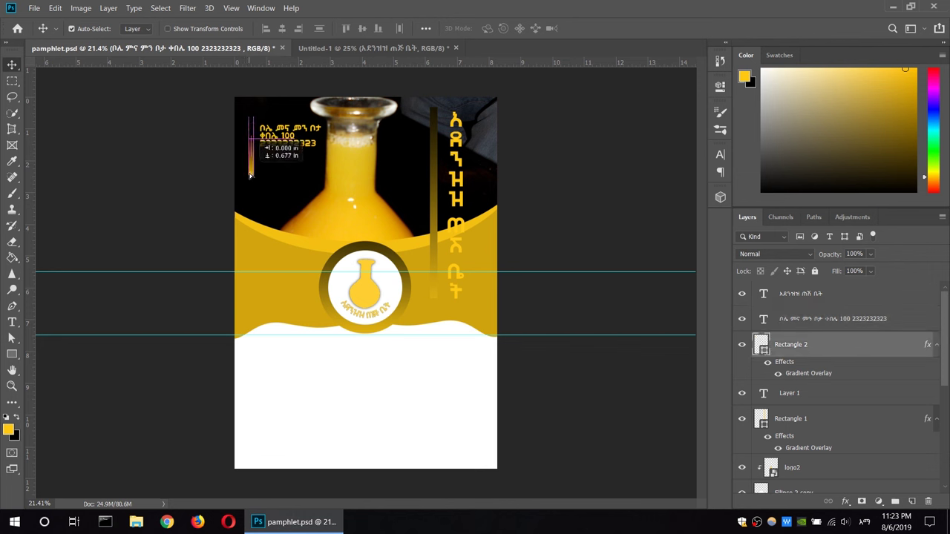
pyautogui.moveTo(284, 143); pyautogui.dragTo(280, 164)
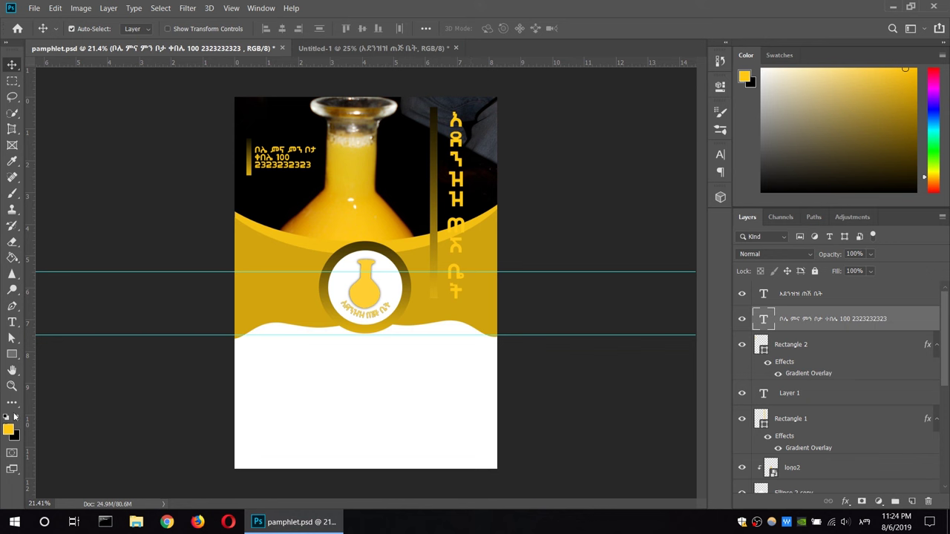
pyautogui.hotkey('shift', 'u')
# Draw a yellow circle with no outline in the lower-left white area
pyautogui.moveTo(268, 387)
pyautogui.mouseDown()
pyautogui.moveTo(354, 440)
pyautogui.moveTo(327, 448)
pyautogui.mouseUp()
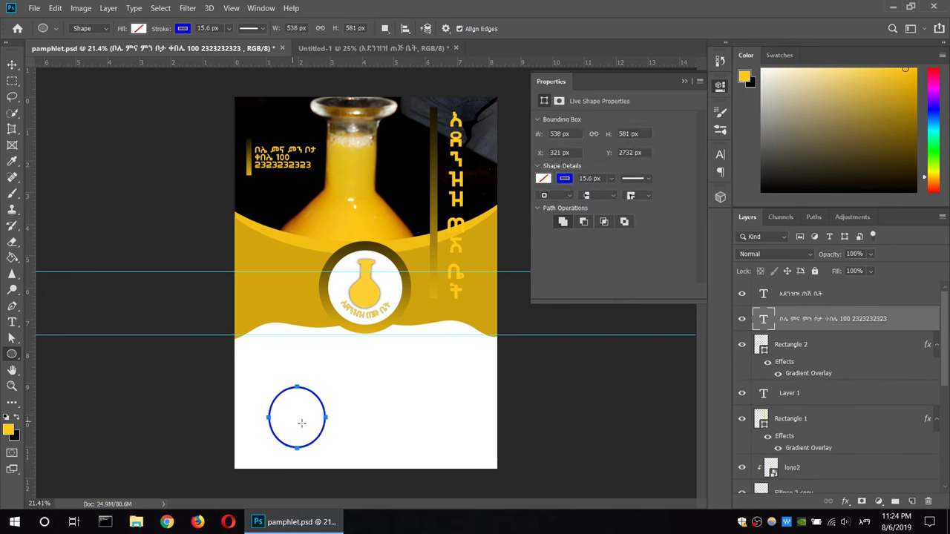
pyautogui.hotkey('ctrl', 'z')
pyautogui.moveTo(254, 381)
pyautogui.mouseDown()
pyautogui.moveTo(327, 457)
pyautogui.moveTo(319, 446)
pyautogui.mouseUp()
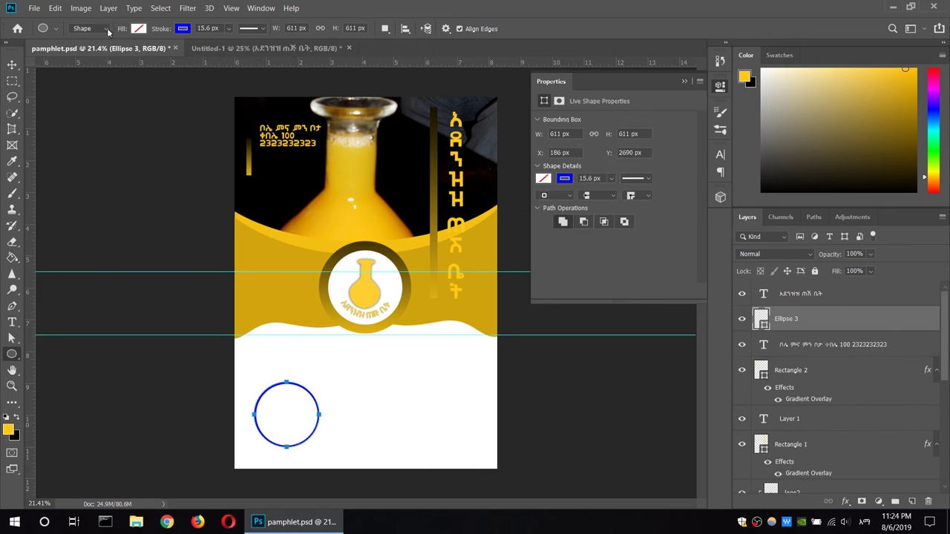
pyautogui.click(182, 29)
pyautogui.click(129, 52)
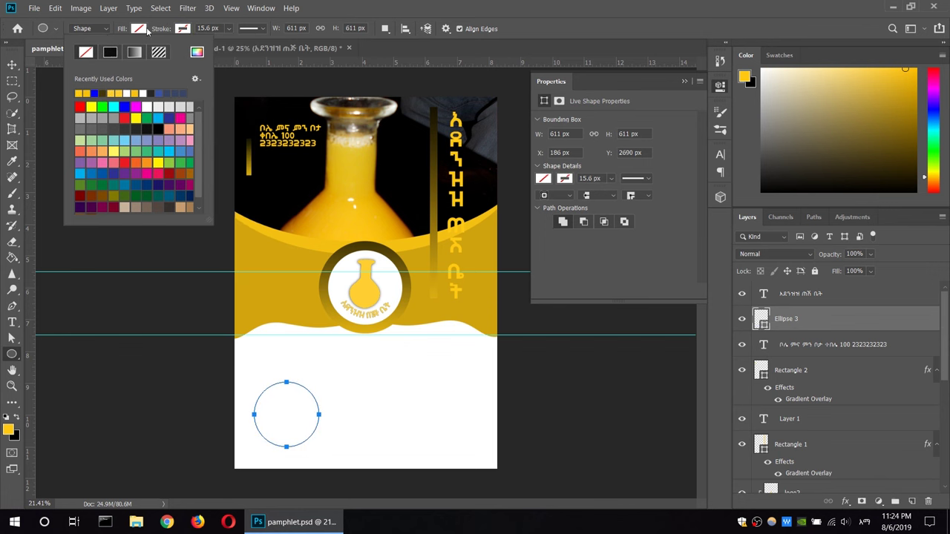
pyautogui.click(79, 92)
pyautogui.moveTo(539, 342); pyautogui.dragTo(546, 343)
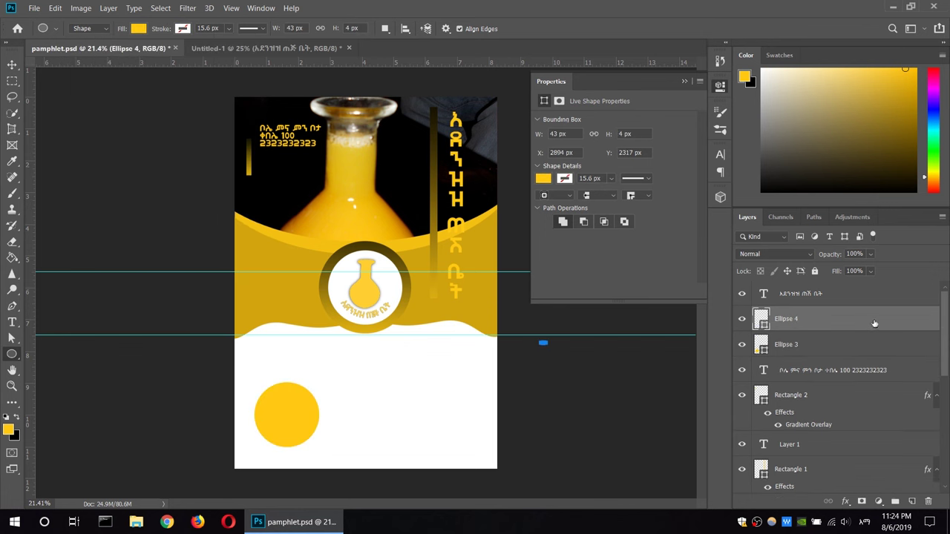
# Duplicate the ellipse, try a white fill, and delete the stray tiny ellipse copies
pyautogui.moveTo(875, 324); pyautogui.dragTo(914, 503)
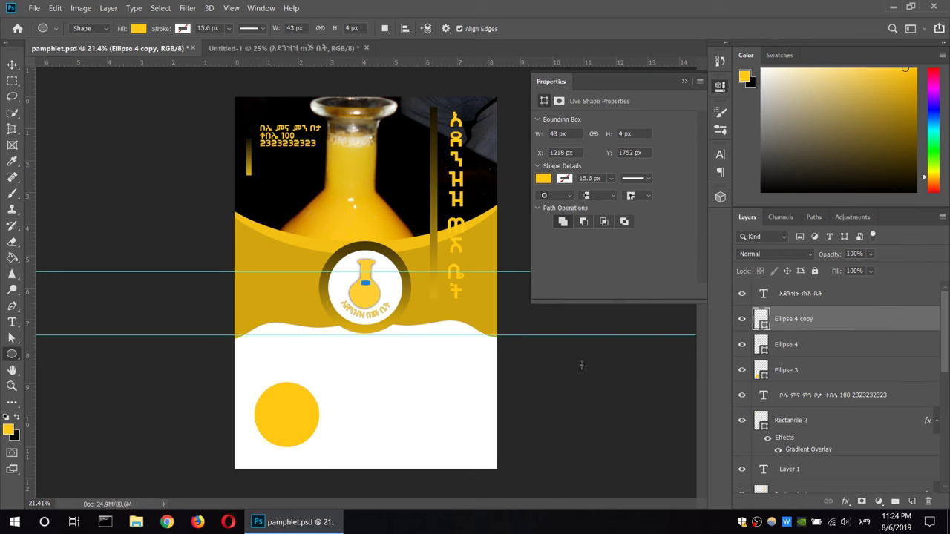
pyautogui.click(543, 178)
pyautogui.click(664, 213)
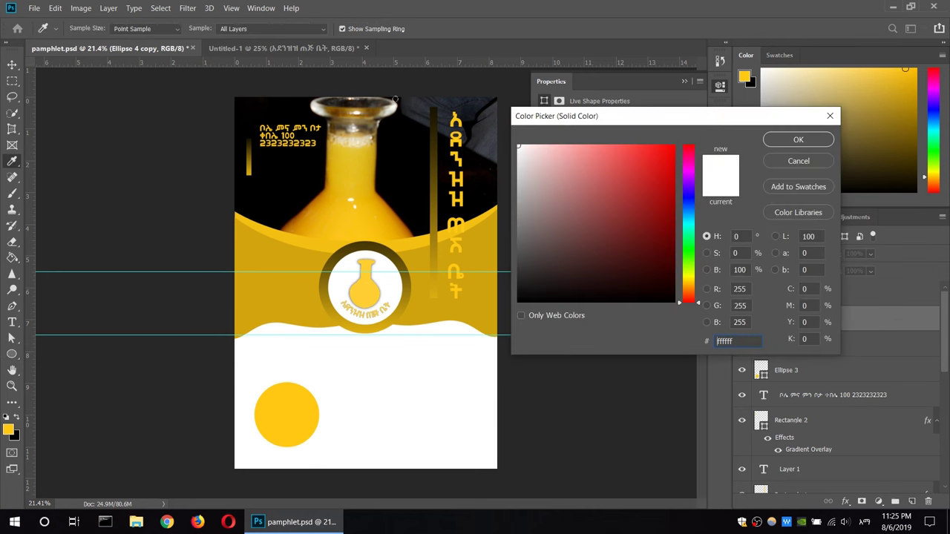
pyautogui.click(797, 140)
pyautogui.press('Delete')
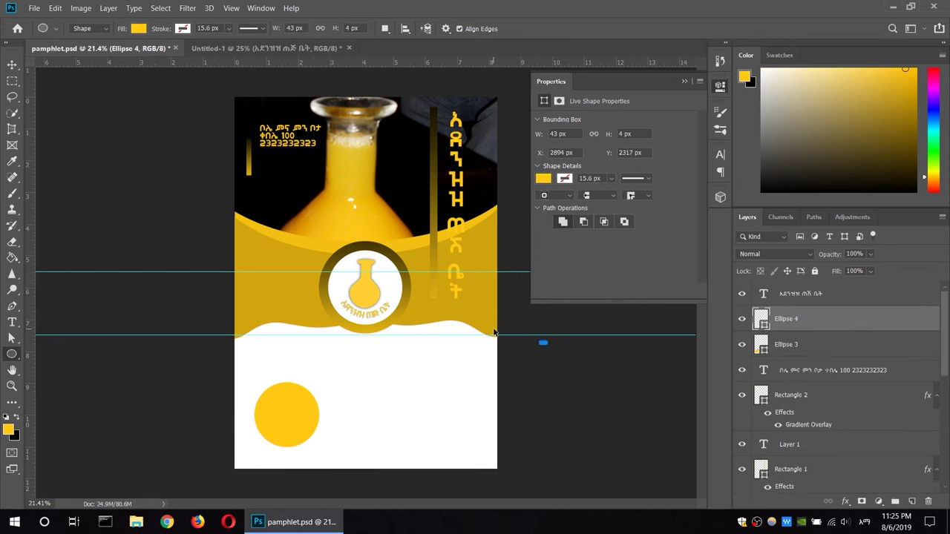
pyautogui.press('Delete')
# Duplicate the yellow circle, make the copy white, and scale it to 81%
pyautogui.moveTo(881, 325); pyautogui.dragTo(912, 501)
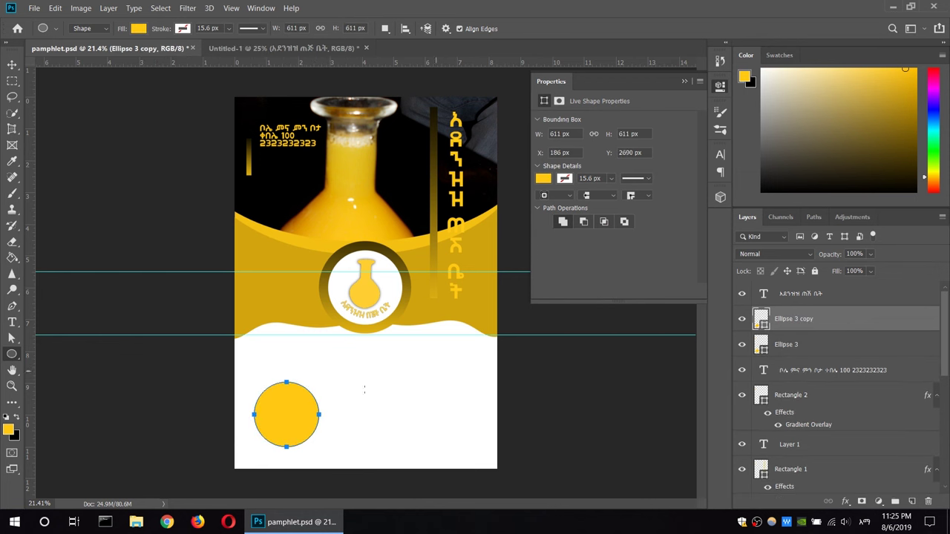
pyautogui.click(543, 178)
pyautogui.click(613, 256)
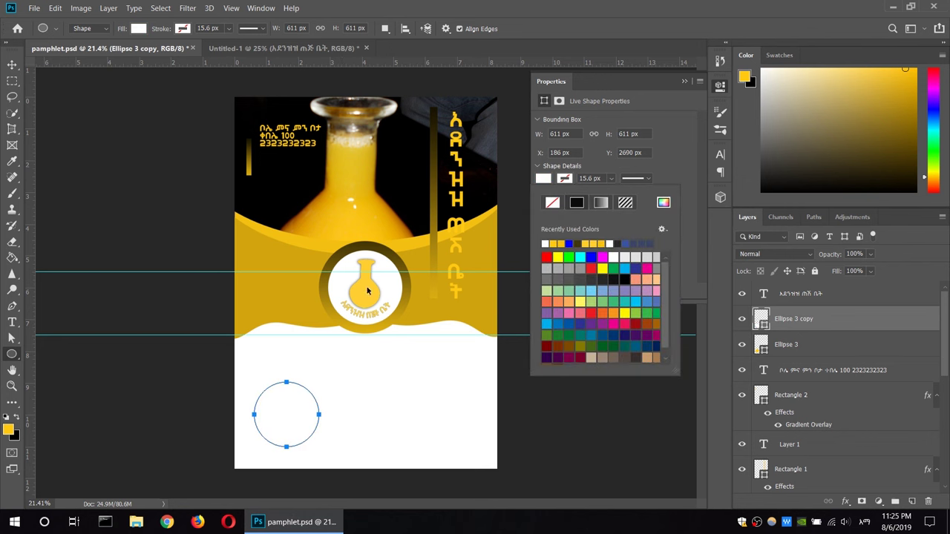
pyautogui.click(882, 320)
pyautogui.hotkey('ctrl', 't')
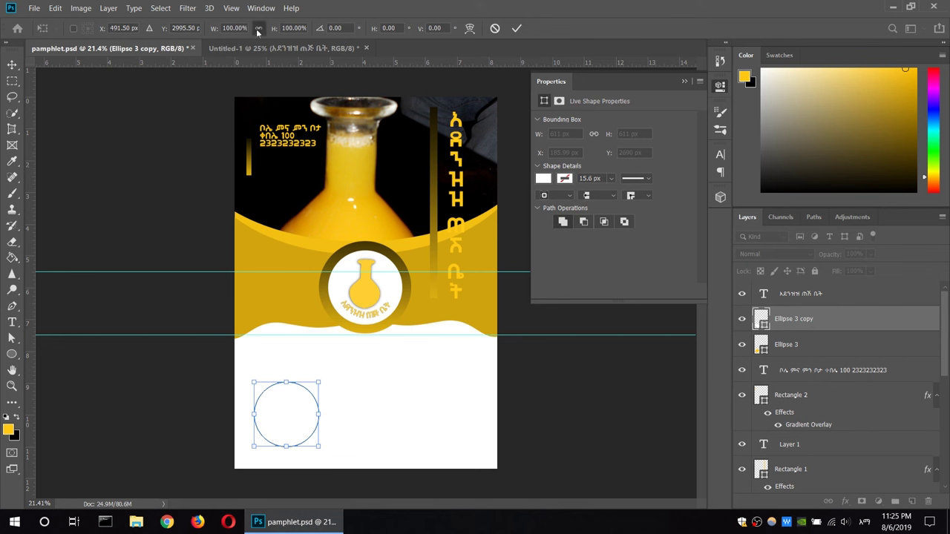
pyautogui.moveTo(234, 28)
pyautogui.mouseDown()
pyautogui.moveTo(222, 28)
pyautogui.moveTo(301, 76)
pyautogui.mouseUp()
pyautogui.write('81')
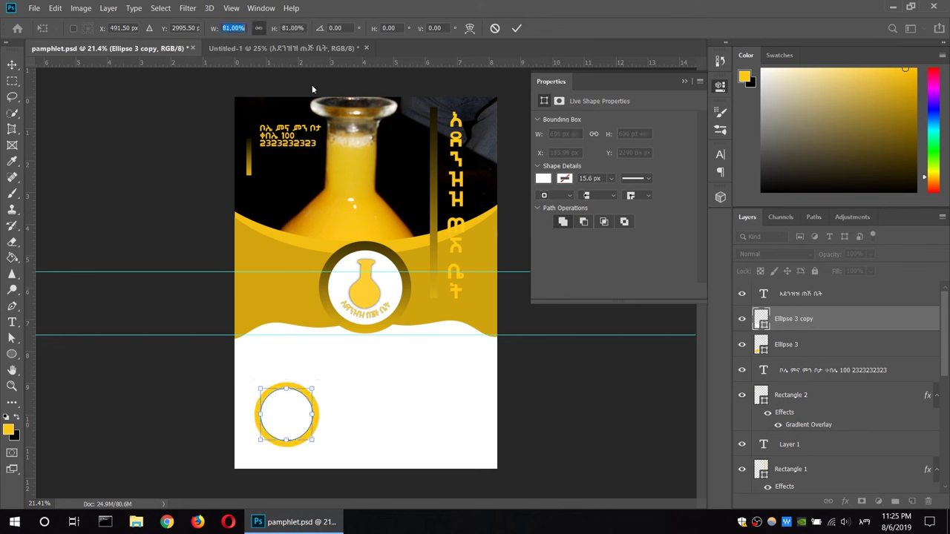
pyautogui.press('Return')
pyautogui.moveTo(863, 349); pyautogui.dragTo(911, 502)
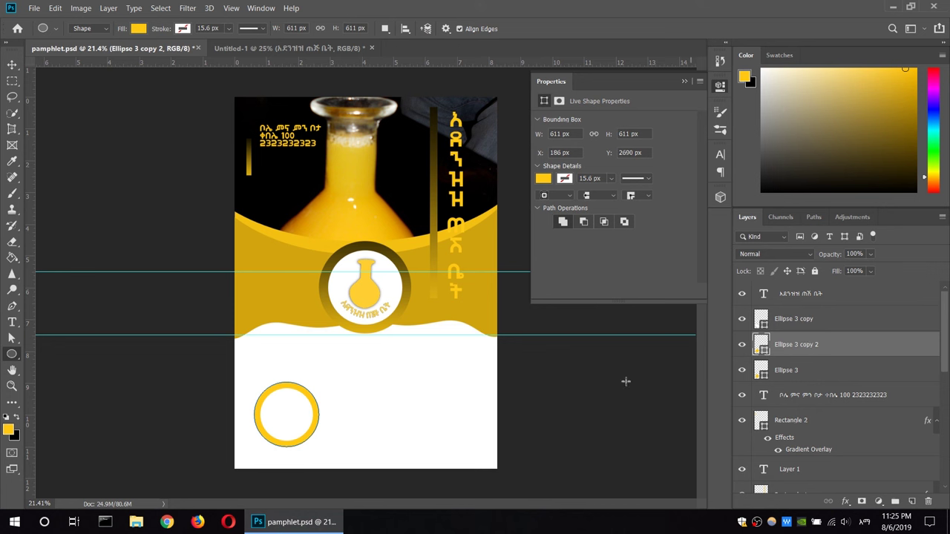
# Make the new copy a dotted yellow outer ring with no fill, scaled to 112%
pyautogui.click(565, 181)
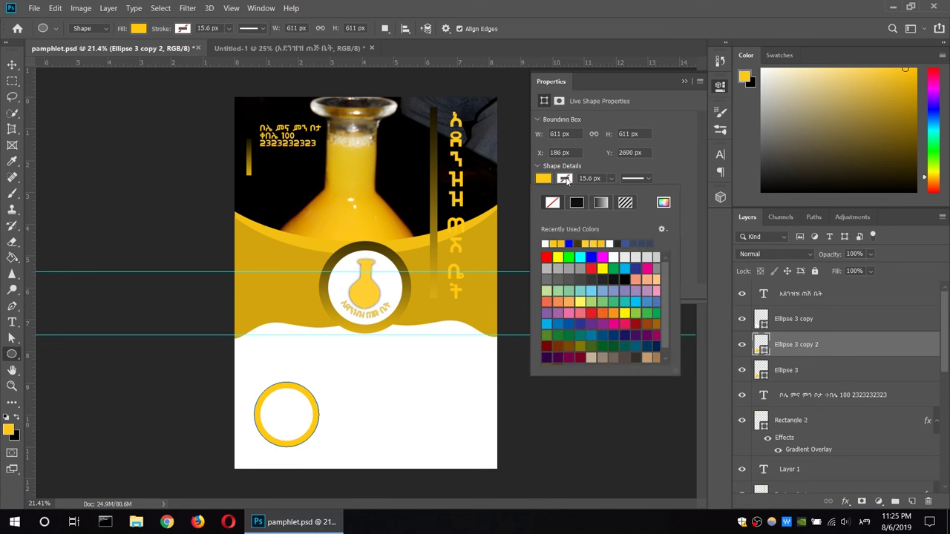
pyautogui.click(560, 244)
pyautogui.click(557, 206)
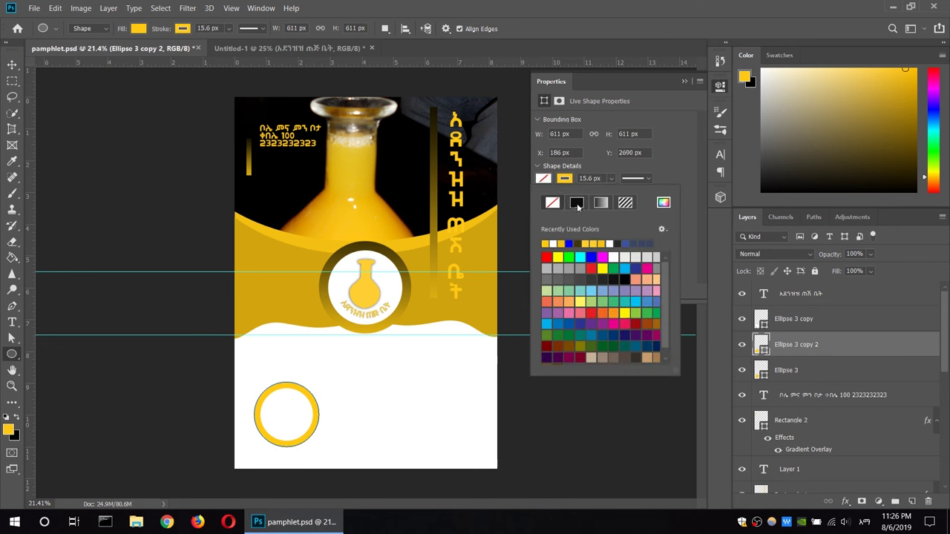
pyautogui.click(646, 177)
pyautogui.click(636, 254)
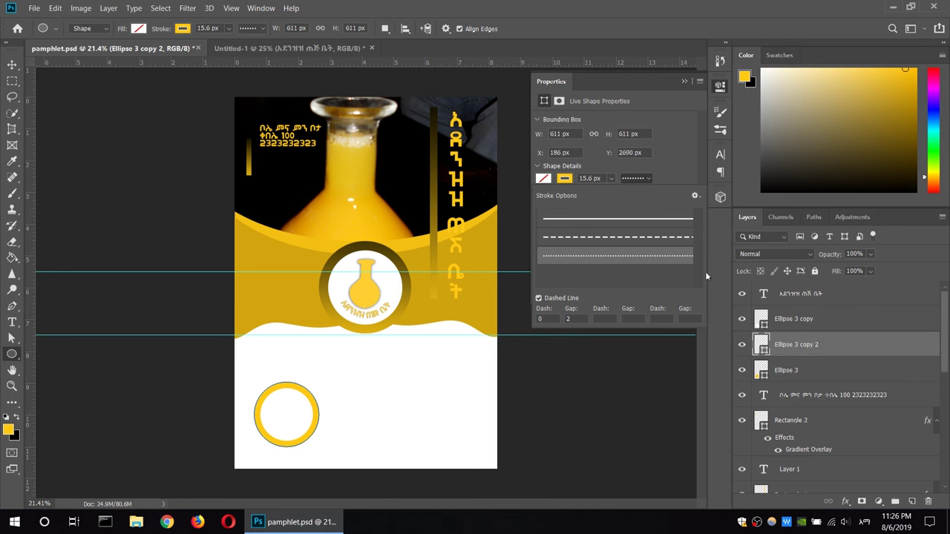
pyautogui.click(827, 352)
pyautogui.hotkey('ctrl', 't')
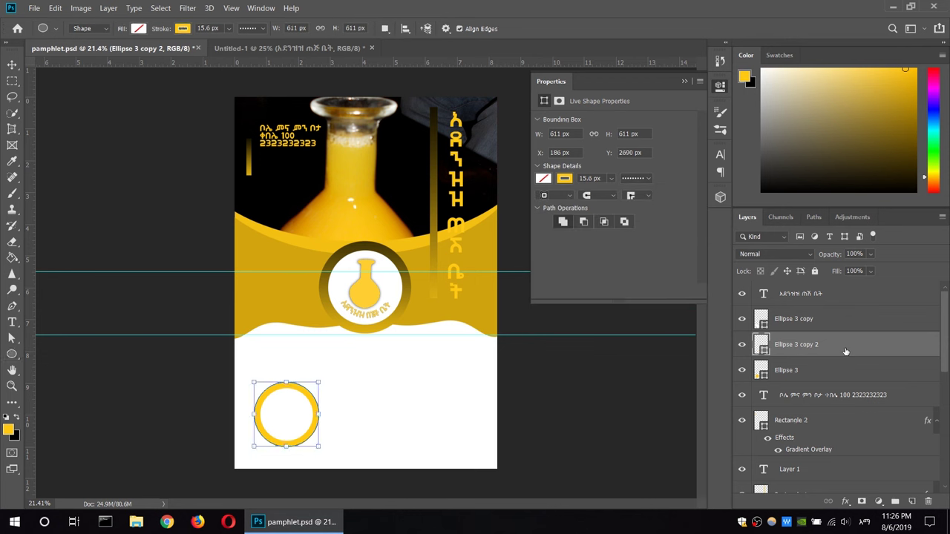
pyautogui.click(258, 28)
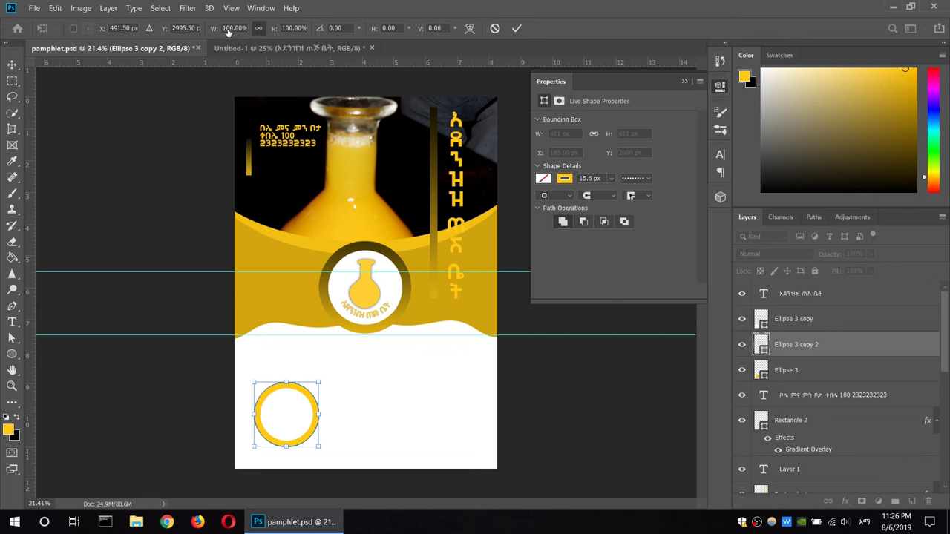
pyautogui.moveTo(227, 28); pyautogui.dragTo(236, 28)
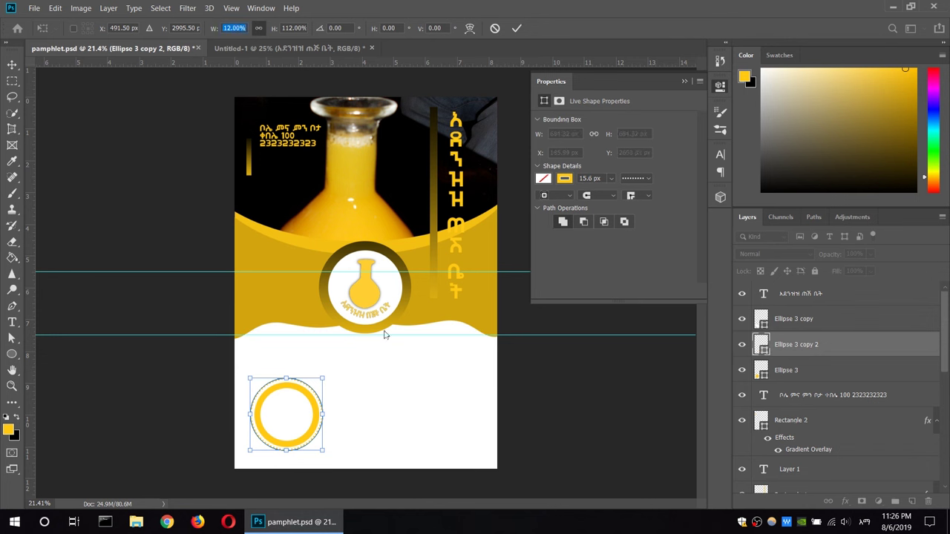
# Duplicate Ellipse 3, resize the copy to 671 px, and move it clear of the ring
pyautogui.press('u')
pyautogui.click(817, 379)
pyautogui.moveTo(859, 377); pyautogui.dragTo(912, 502)
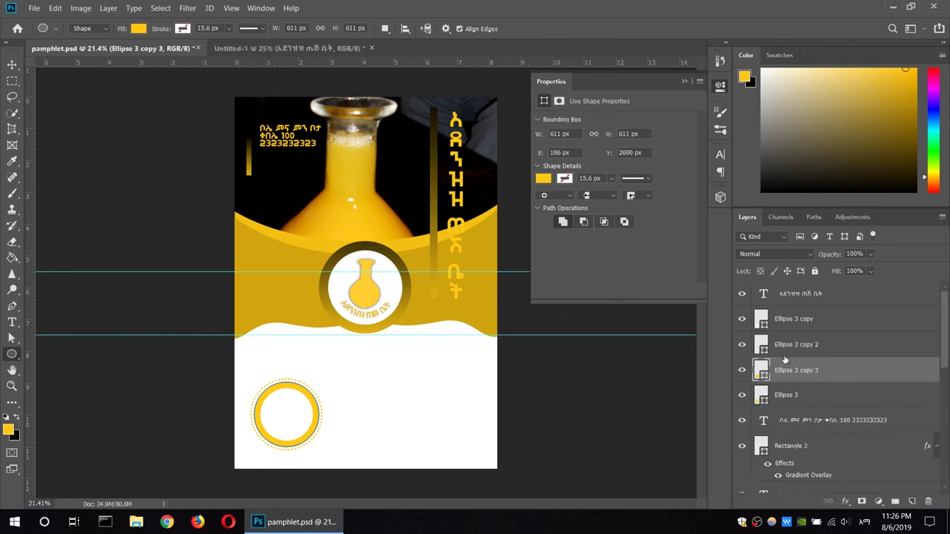
pyautogui.click(320, 28)
pyautogui.moveTo(294, 31); pyautogui.dragTo(384, 402)
pyautogui.write('671')
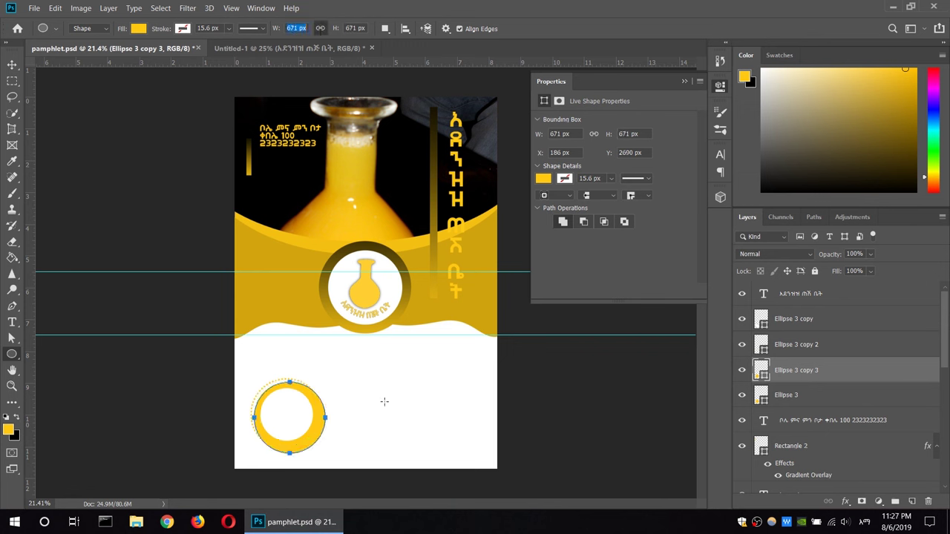
pyautogui.click(11, 65)
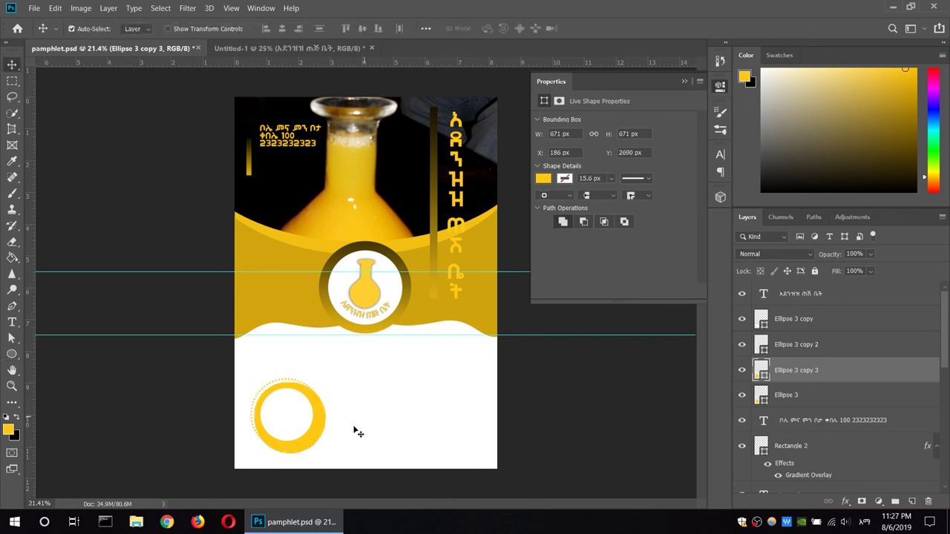
pyautogui.moveTo(315, 443); pyautogui.dragTo(403, 425)
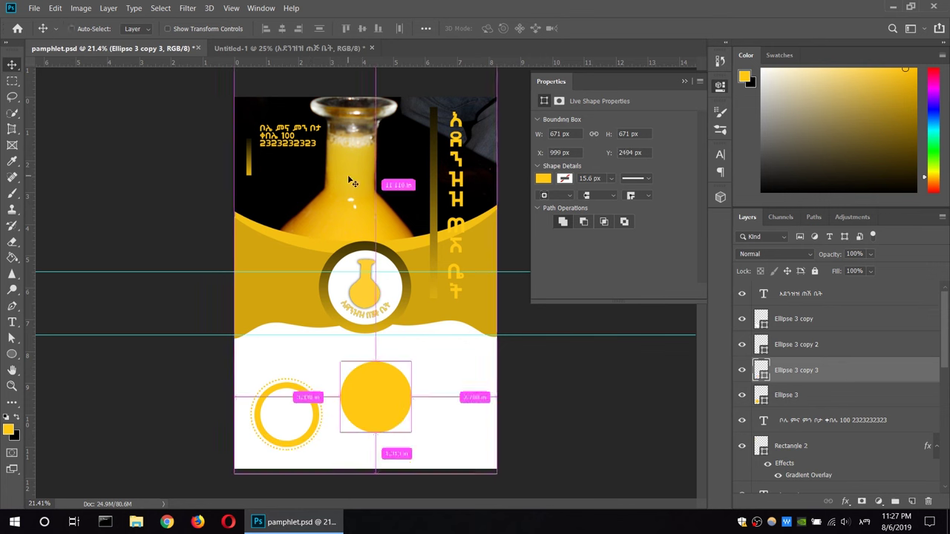
# Scale the duplicate circle to 23% and place the dot at the ring's upper left
pyautogui.hotkey('ctrl', 't')
pyautogui.doubleClick(232, 28)
pyautogui.write('23')
pyautogui.press('Return')
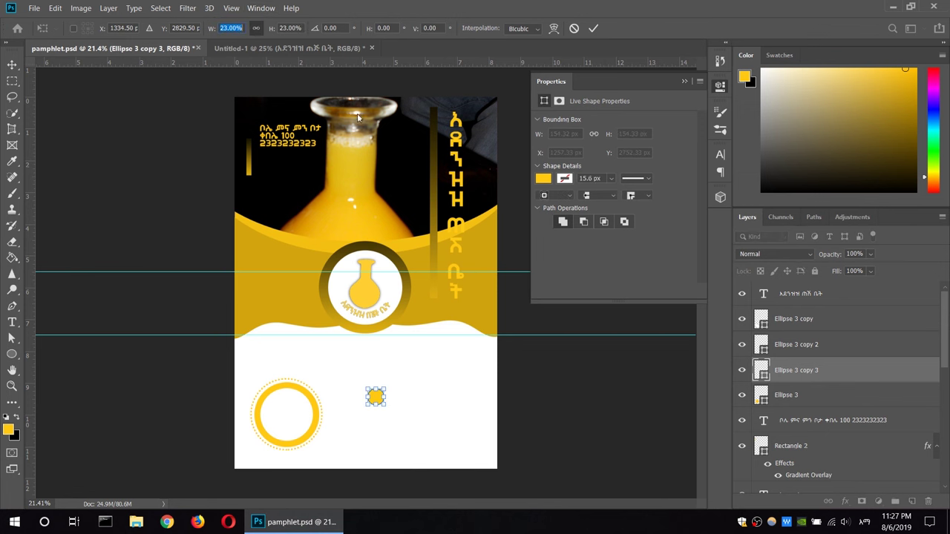
pyautogui.click(12, 65)
pyautogui.moveTo(373, 401); pyautogui.dragTo(273, 377)
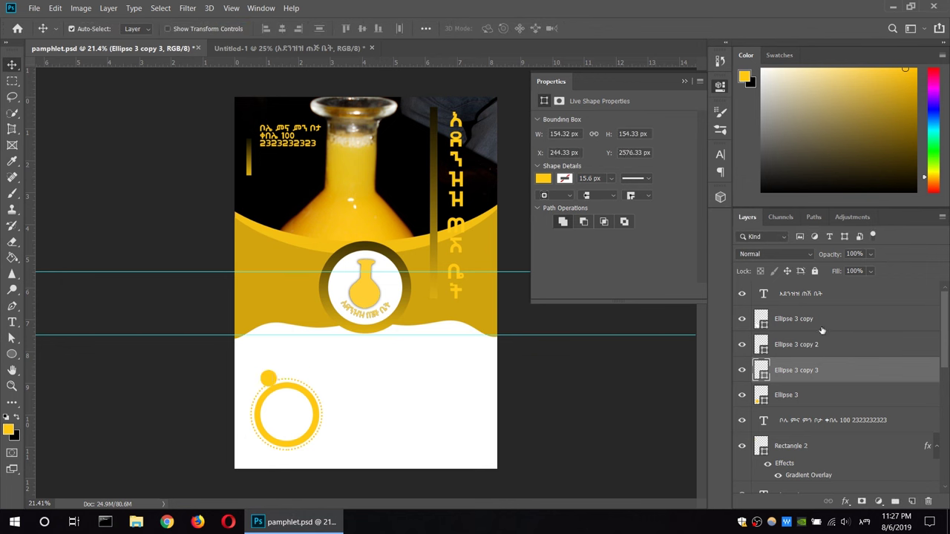
pyautogui.scroll(2, 946, 353)
pyautogui.scroll(-2, 946, 354)
pyautogui.click(838, 401)
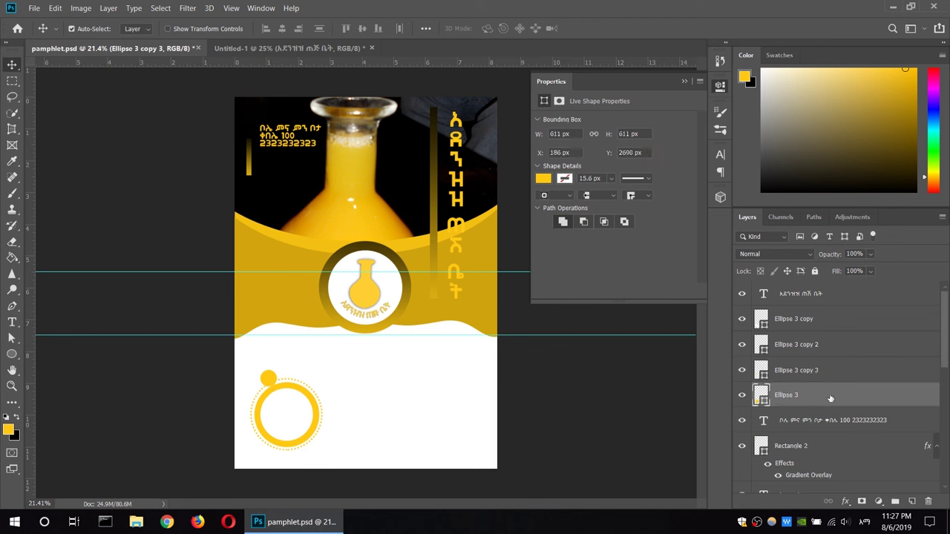
# Group the four ellipse layers as Group 1, duplicate it as Group 1 copy, and expand Group 1
pyautogui.keyDown('shift'); pyautogui.click(820, 327); pyautogui.keyUp('shift')
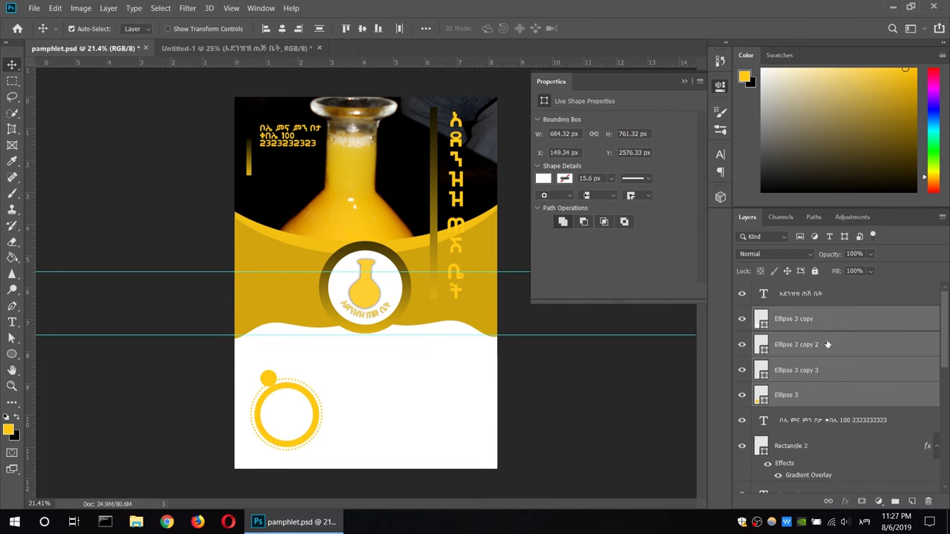
pyautogui.rightClick(825, 336)
pyautogui.click(705, 77)
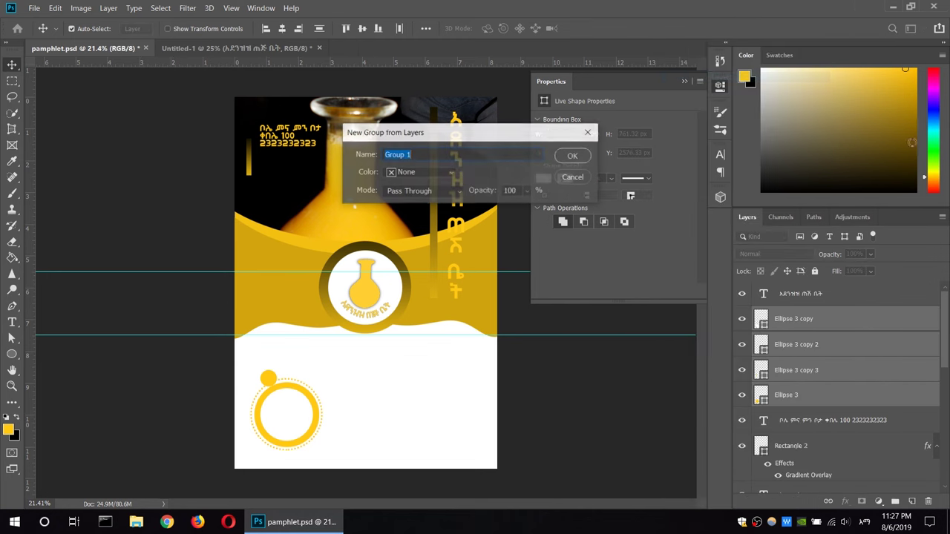
pyautogui.click(572, 155)
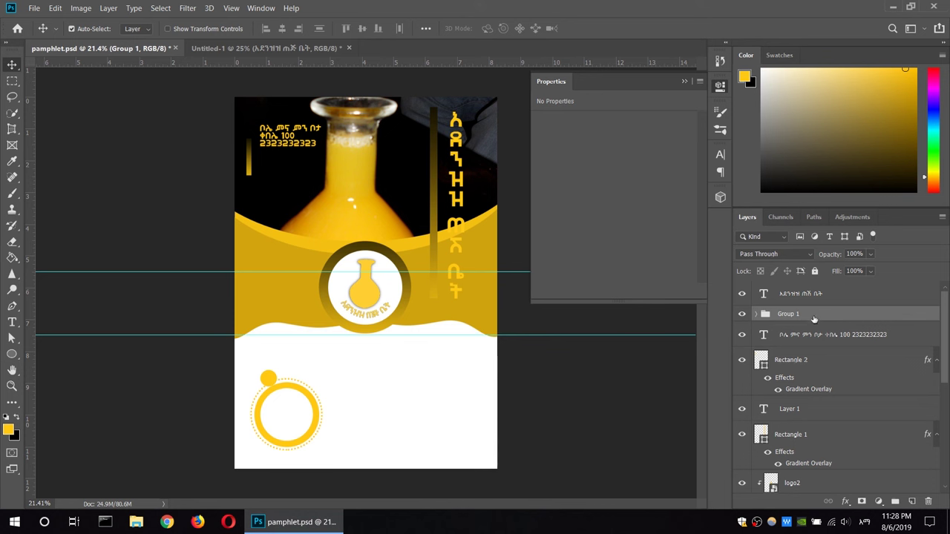
pyautogui.moveTo(850, 318); pyautogui.dragTo(912, 503)
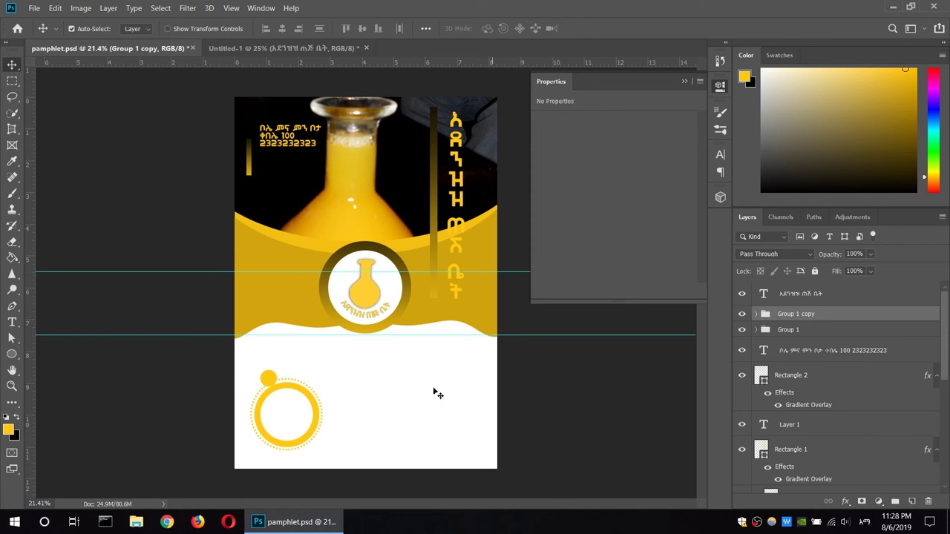
pyautogui.click(761, 335)
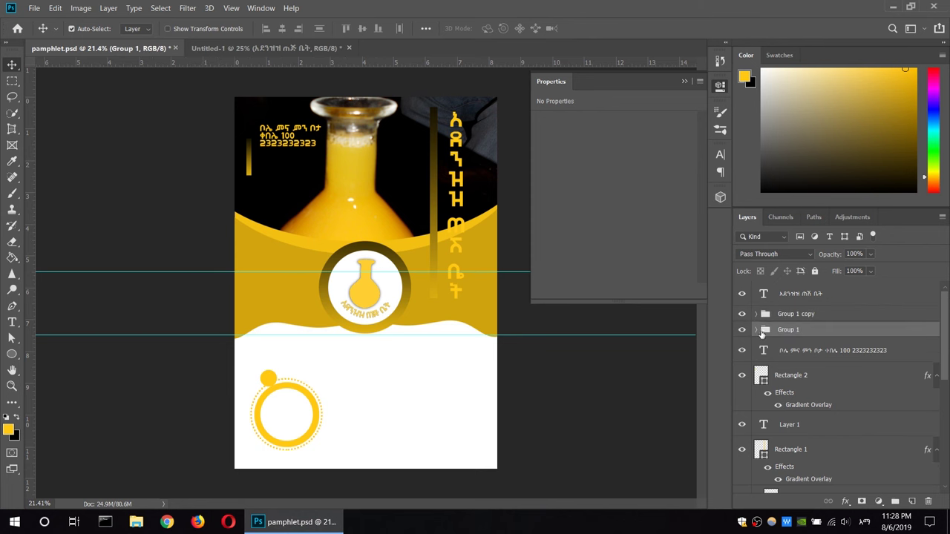
pyautogui.click(755, 330)
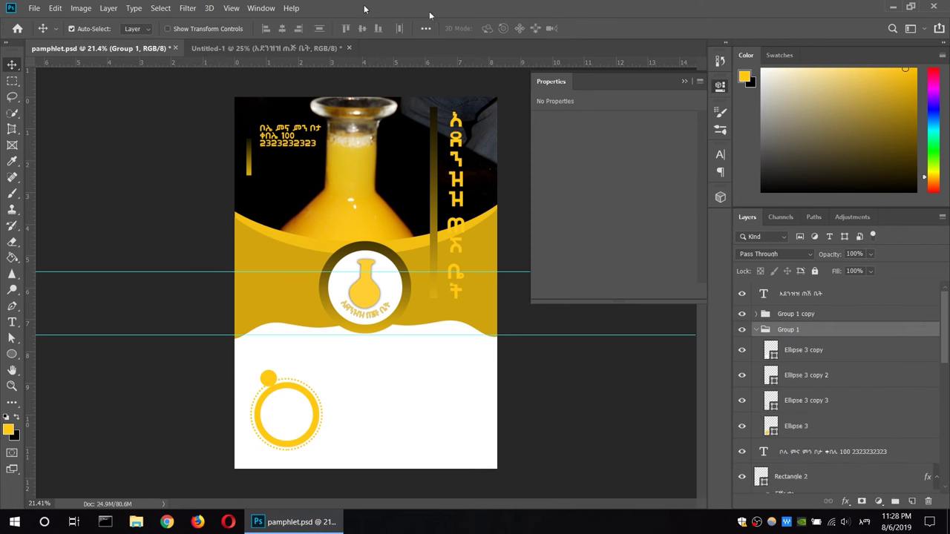
pyautogui.moveTo(428, 11); pyautogui.dragTo(588, 7)
# Open ph images > pamphlet and drag 2.jpg into pamphlet.psd as layer '2'
pyautogui.doubleClick(257, 26)
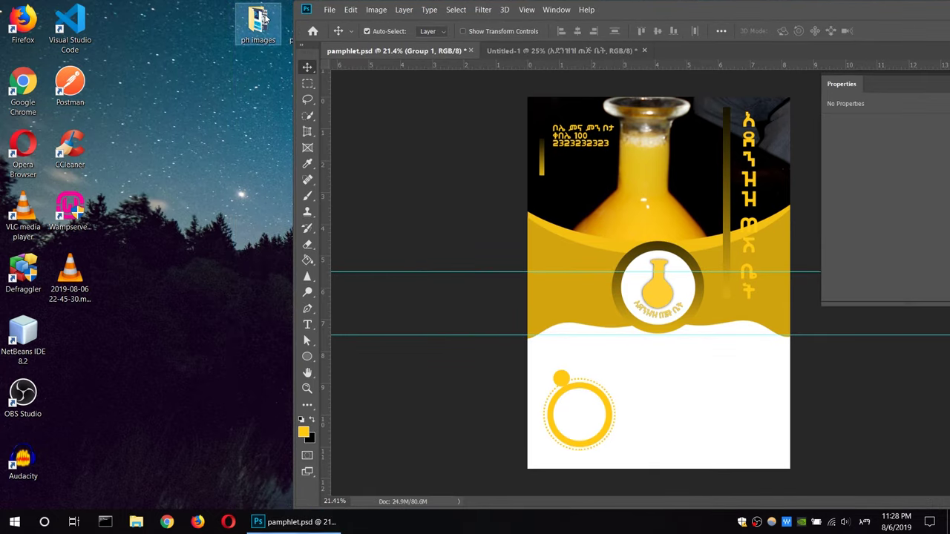
pyautogui.doubleClick(187, 169)
pyautogui.moveTo(335, 90); pyautogui.dragTo(282, 62)
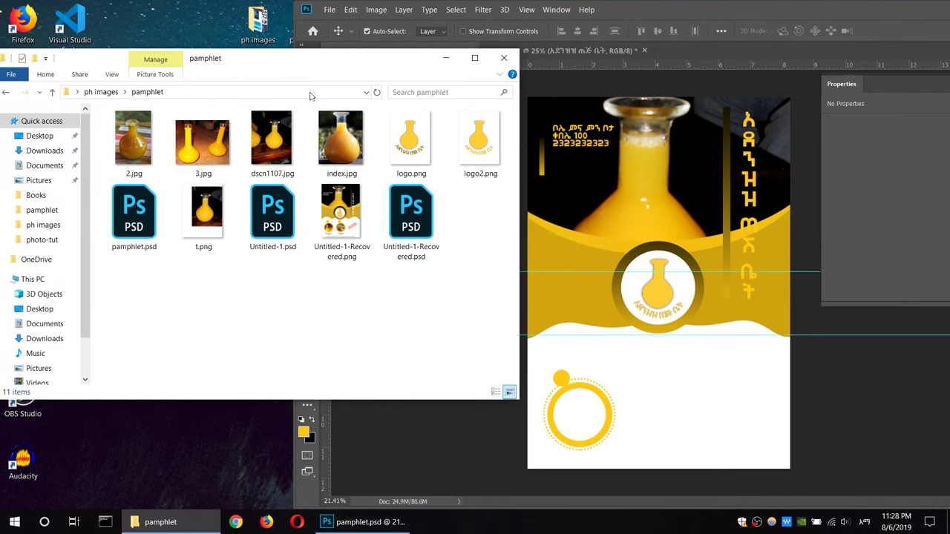
pyautogui.moveTo(149, 148); pyautogui.dragTo(623, 430)
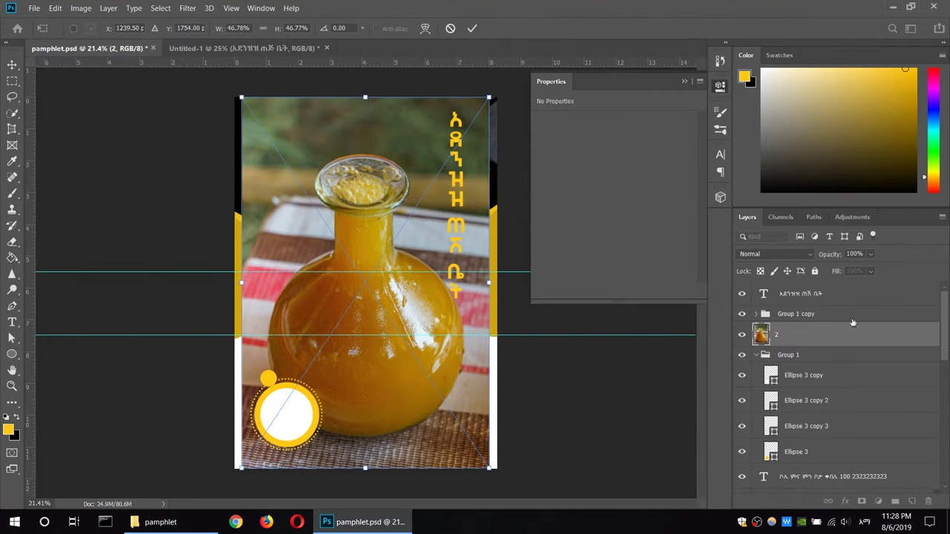
# Commit the placed bottle photo and shrink it to about a tenth of its size
pyautogui.press('Return')
pyautogui.moveTo(846, 339); pyautogui.dragTo(846, 289)
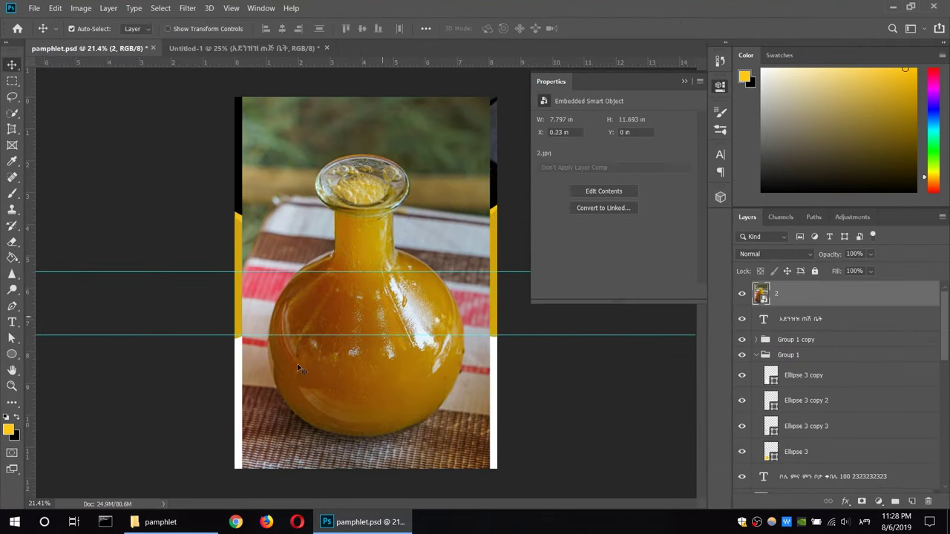
pyautogui.hotkey('ctrl', 't')
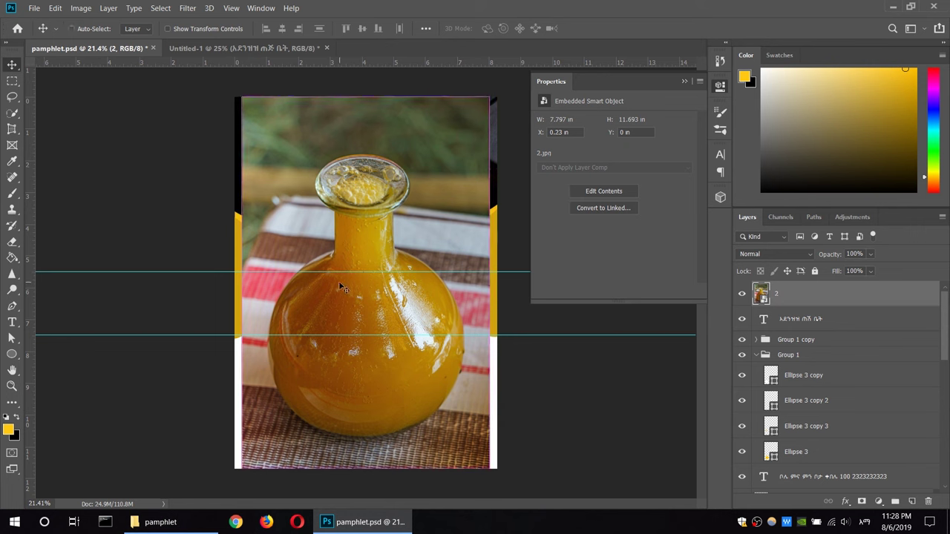
pyautogui.moveTo(490, 467)
pyautogui.mouseDown()
pyautogui.moveTo(297, 179)
pyautogui.moveTo(280, 425)
pyautogui.mouseUp()
pyautogui.click(12, 66)
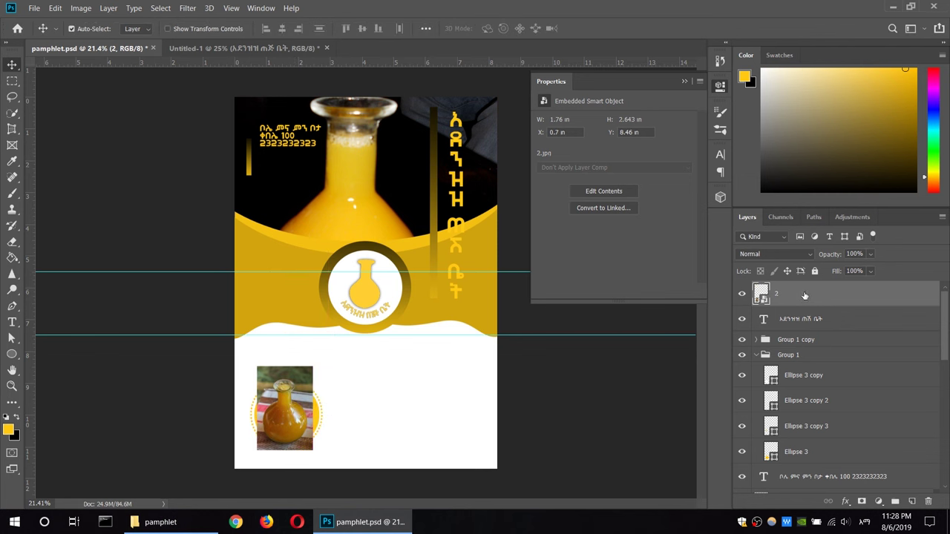
# Move the photo layer into Group 1 and toggle the Ellipse 3 copy layers' visibility
pyautogui.moveTo(804, 295); pyautogui.dragTo(799, 357)
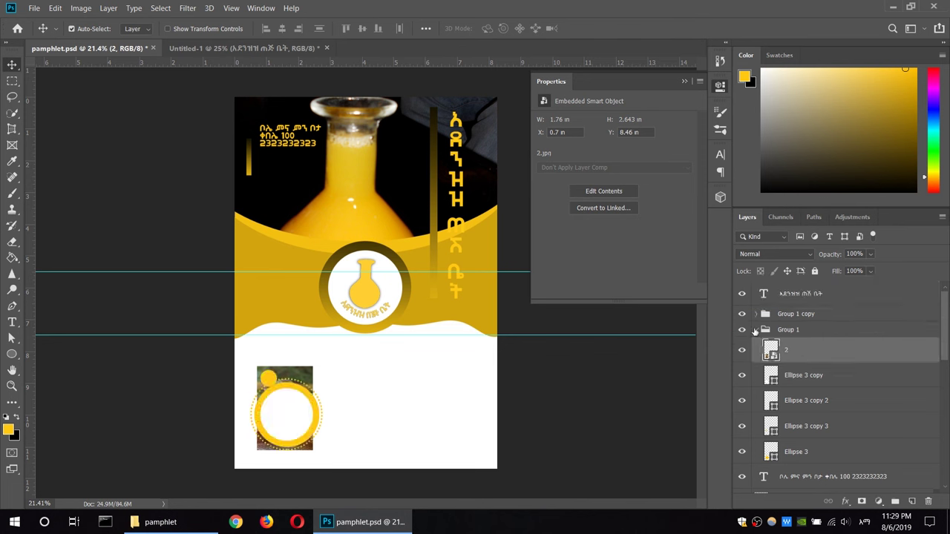
pyautogui.click(755, 330)
pyautogui.click(755, 330)
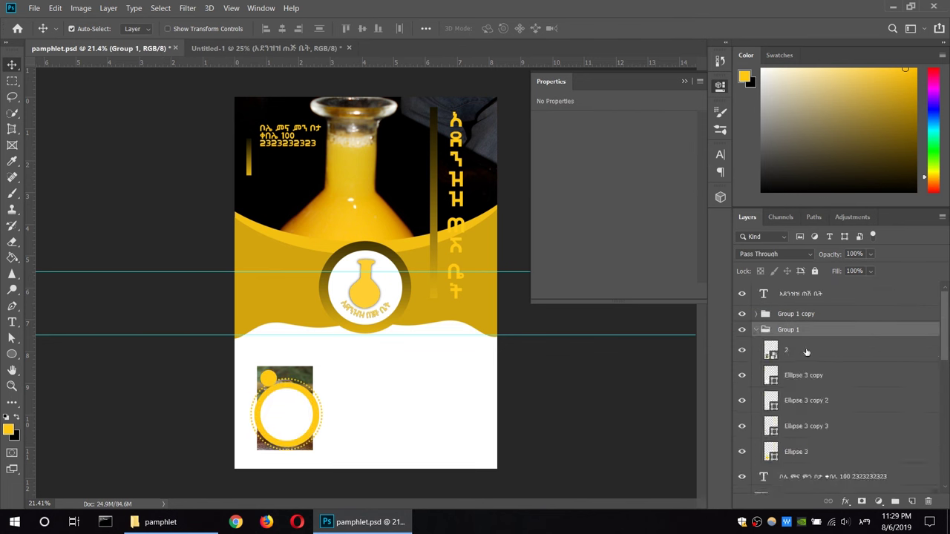
pyautogui.click(820, 375)
pyautogui.click(807, 402)
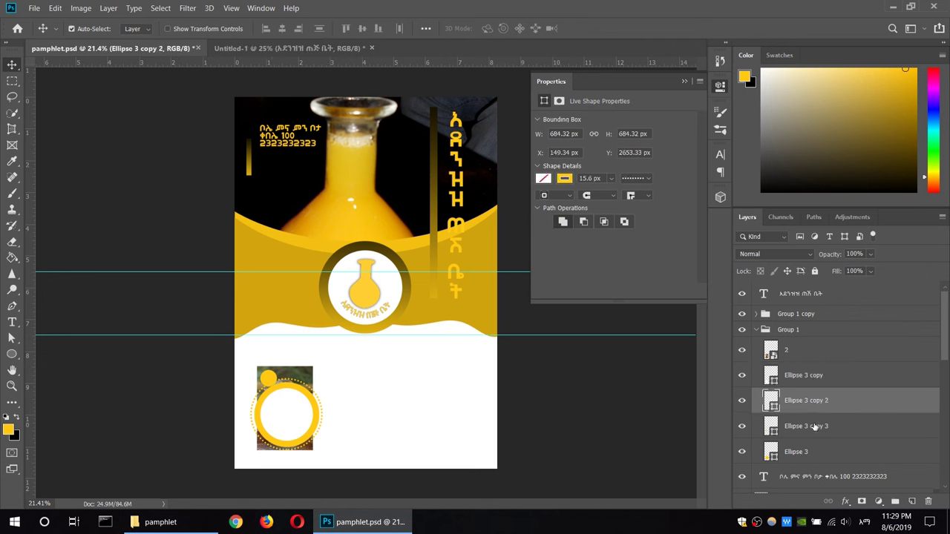
pyautogui.click(815, 426)
pyautogui.moveTo(742, 451); pyautogui.dragTo(746, 376)
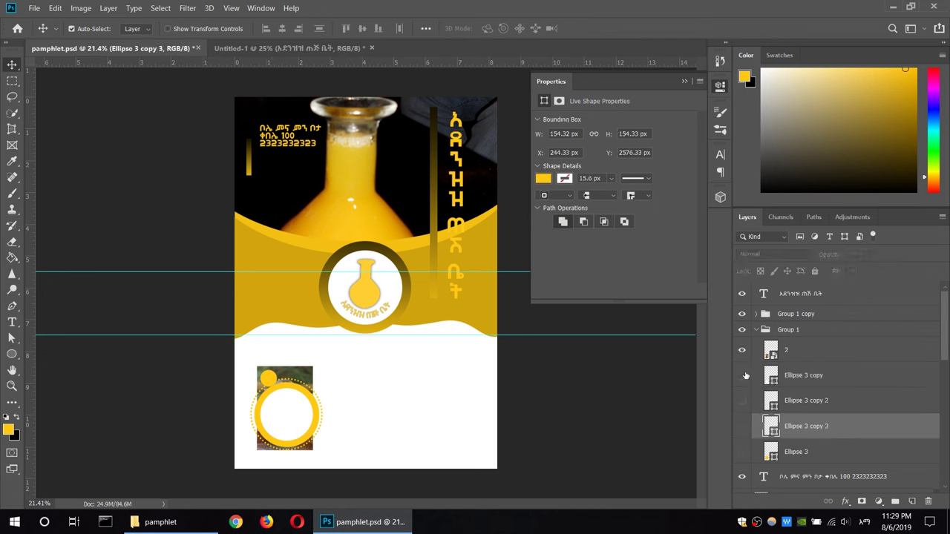
pyautogui.click(742, 375)
pyautogui.moveTo(742, 401); pyautogui.dragTo(742, 451)
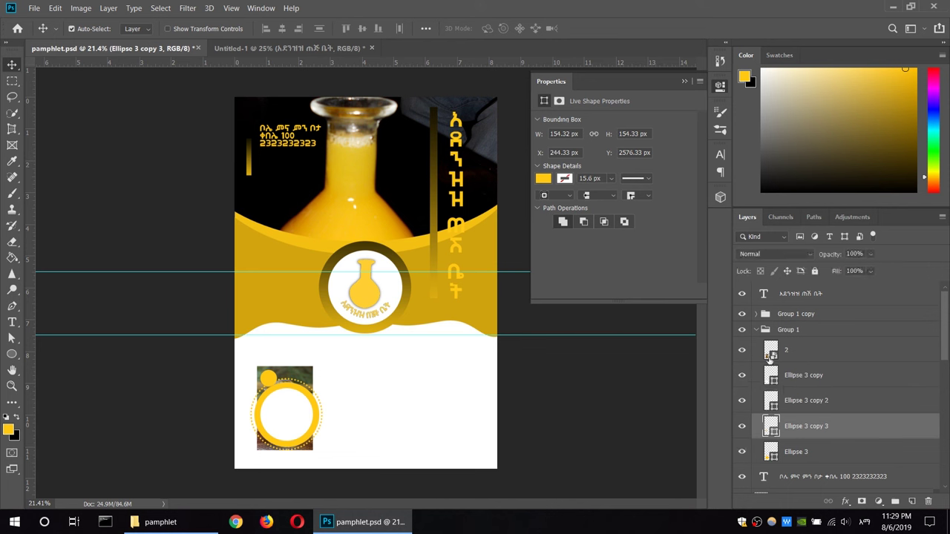
# Clip the bottle photo to the circle in Group 1 copy, directly above Ellipse 3 copy
pyautogui.rightClick(840, 353)
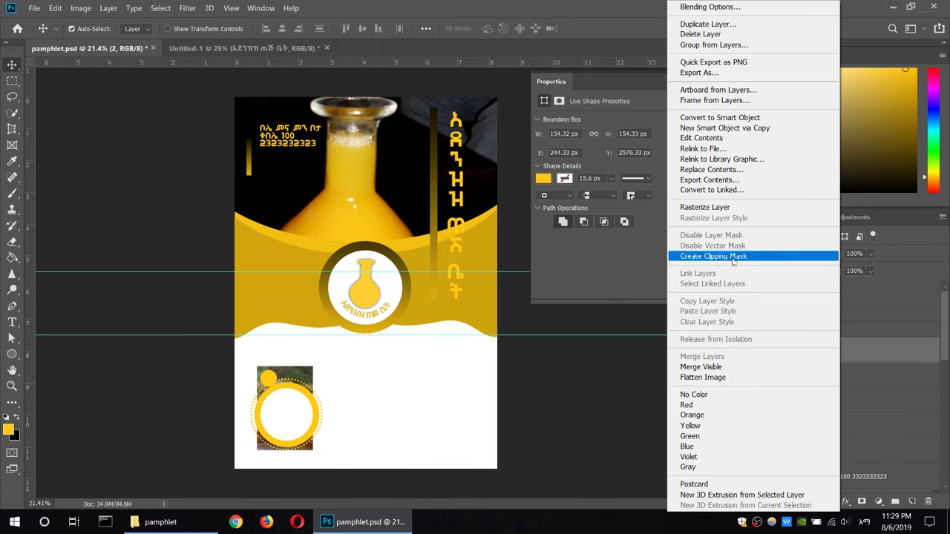
pyautogui.click(732, 257)
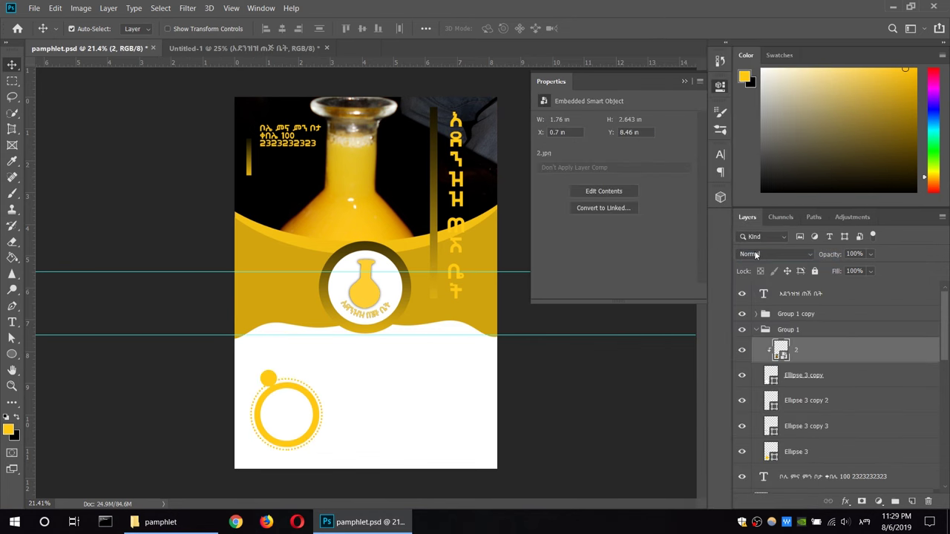
pyautogui.hotkey('ctrl', 'alt', 'g')
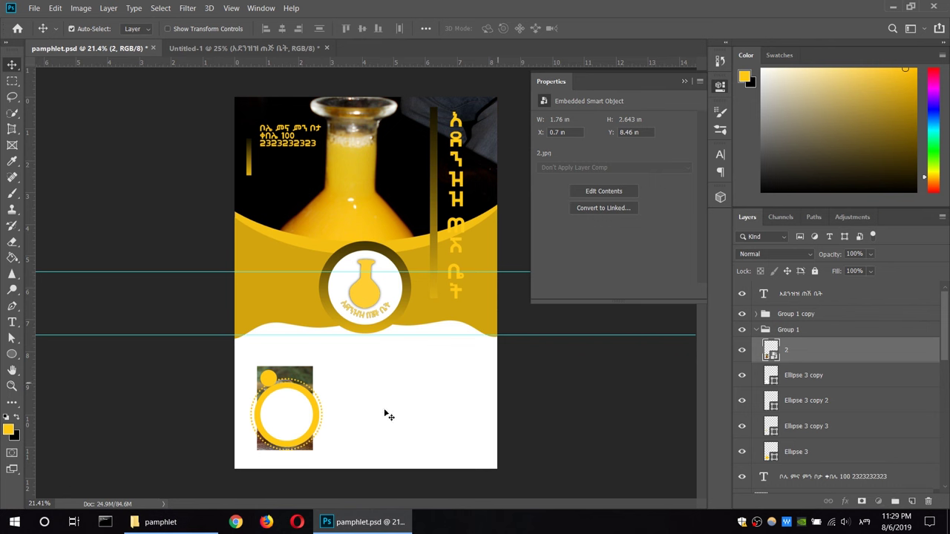
pyautogui.click(276, 423)
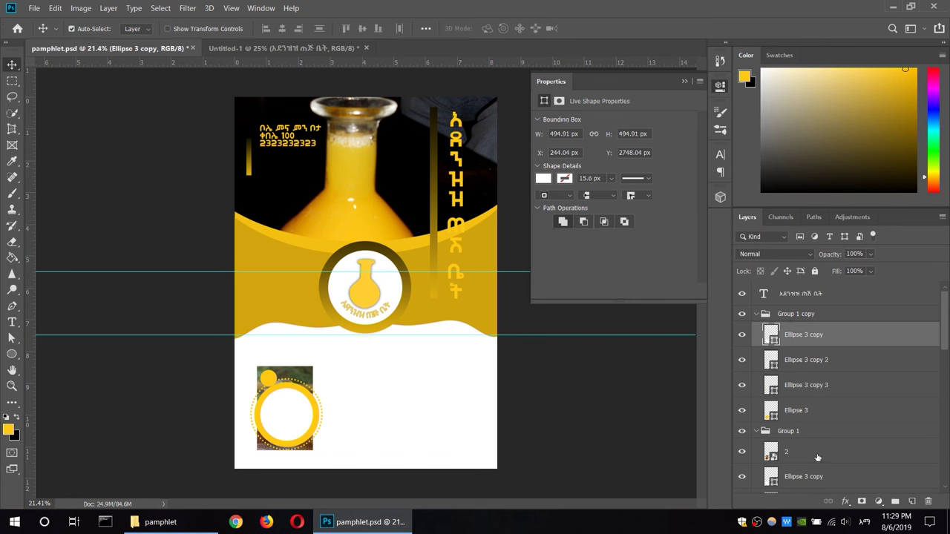
pyautogui.moveTo(817, 457); pyautogui.dragTo(828, 333)
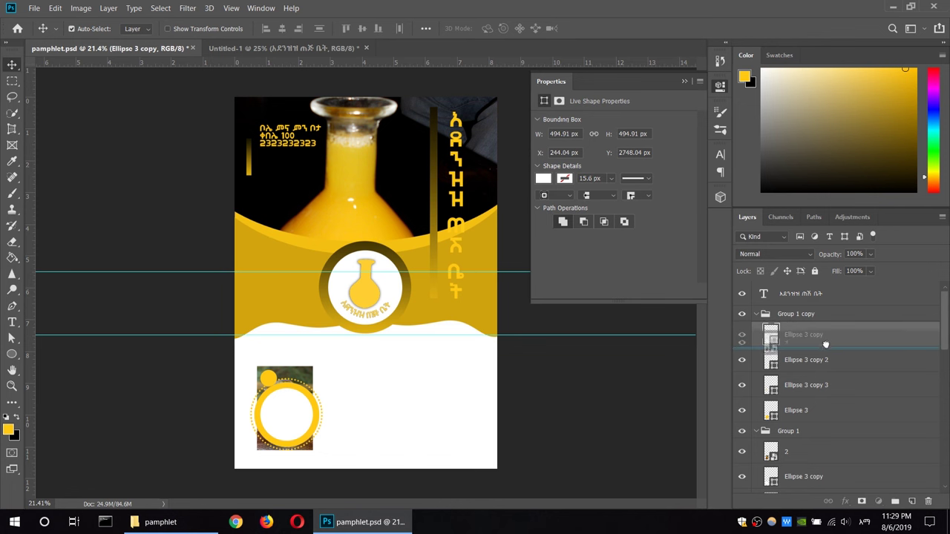
pyautogui.moveTo(828, 333); pyautogui.dragTo(824, 331)
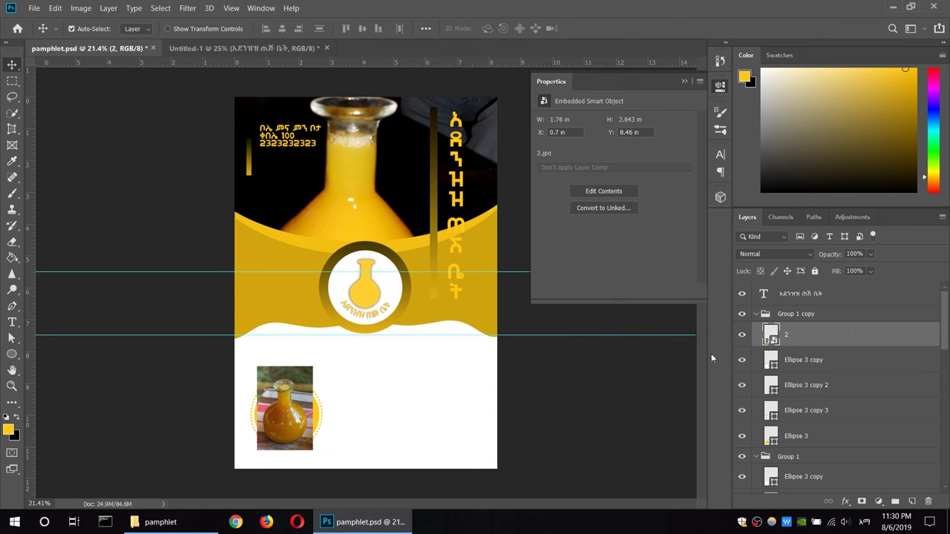
pyautogui.rightClick(828, 343)
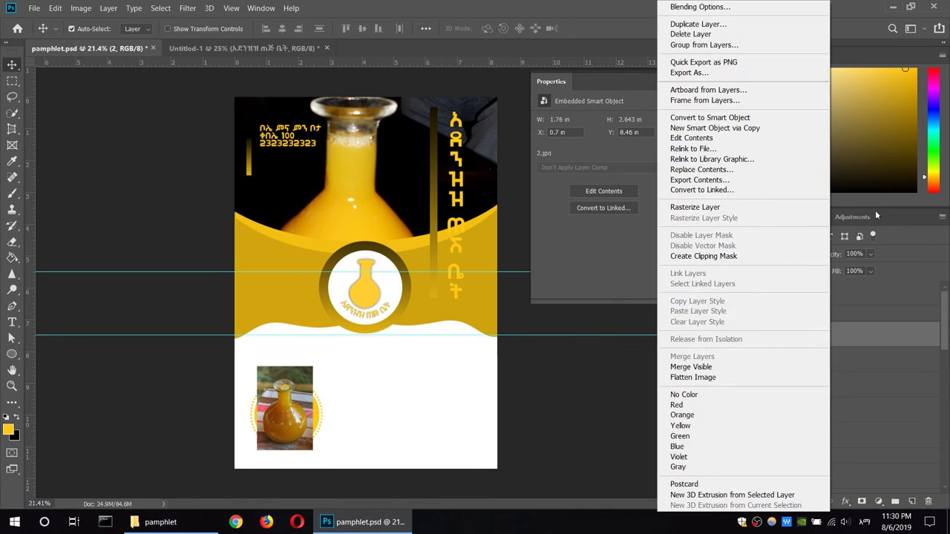
pyautogui.click(729, 258)
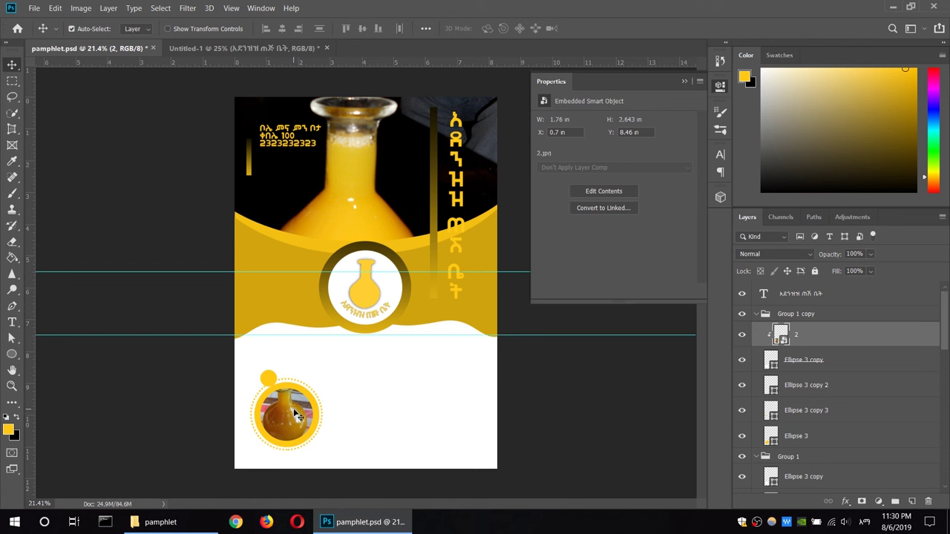
# Scale and position the clipped bottle photo to about 10.6% so it fills the circle
pyautogui.hotkey('ctrl', 't')
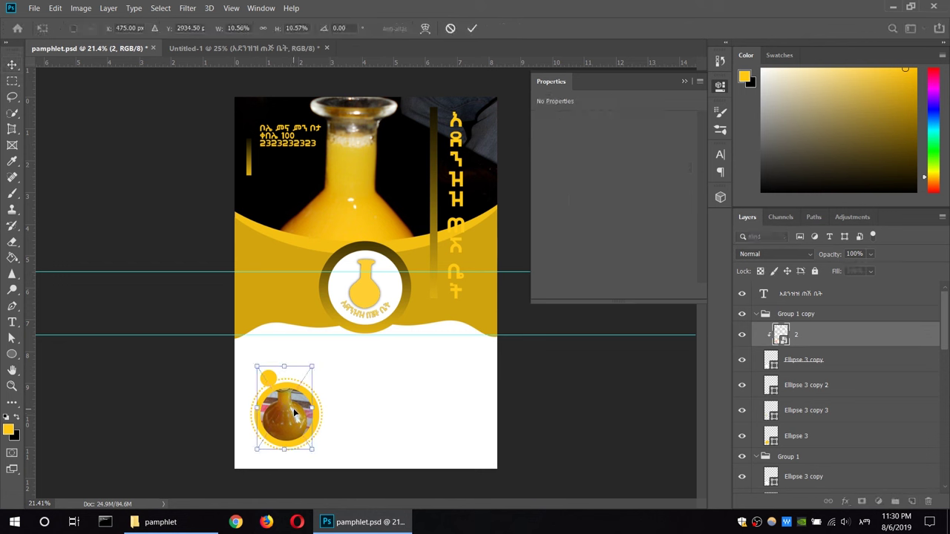
pyautogui.moveTo(259, 370); pyautogui.dragTo(267, 382)
pyautogui.moveTo(286, 415); pyautogui.dragTo(280, 415)
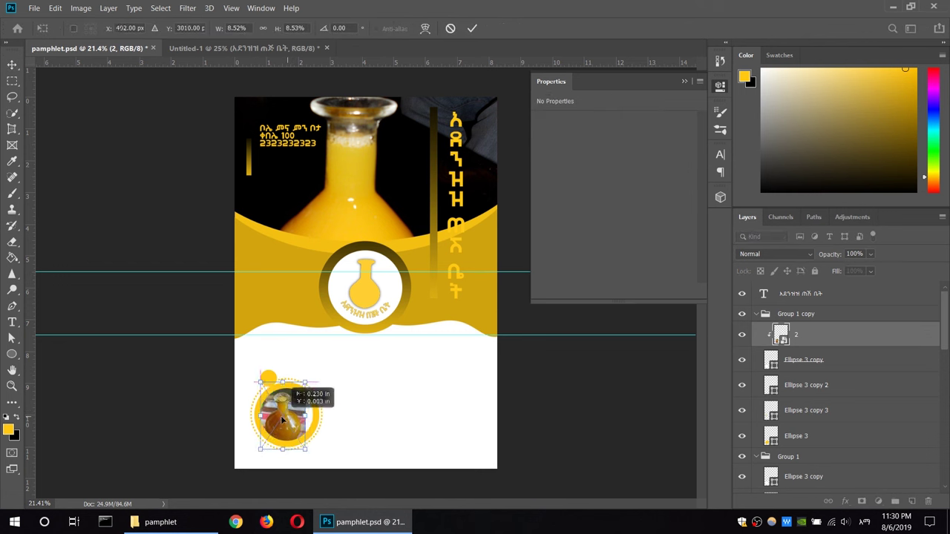
pyautogui.moveTo(264, 449); pyautogui.dragTo(260, 454)
pyautogui.moveTo(304, 417)
pyautogui.mouseDown()
pyautogui.moveTo(311, 420)
pyautogui.moveTo(294, 419)
pyautogui.mouseUp()
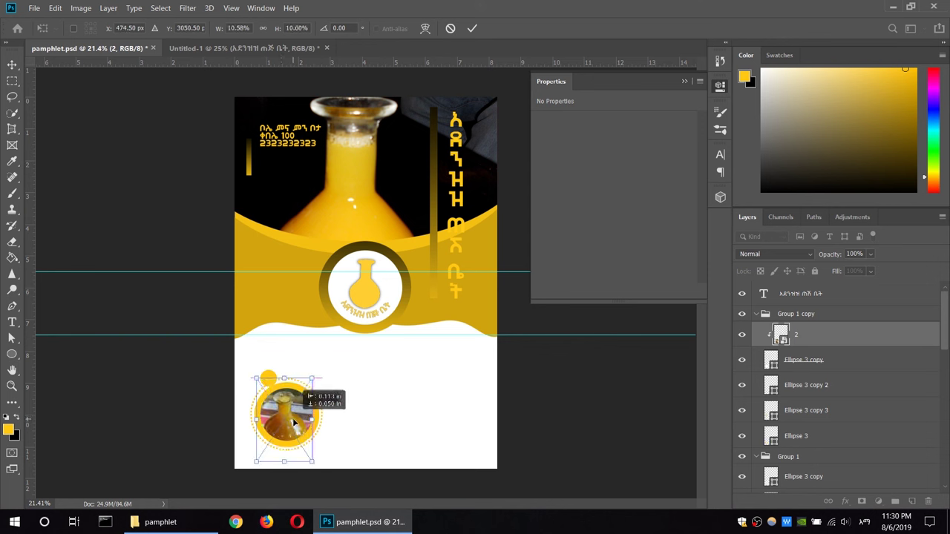
pyautogui.click(759, 319)
pyautogui.click(755, 314)
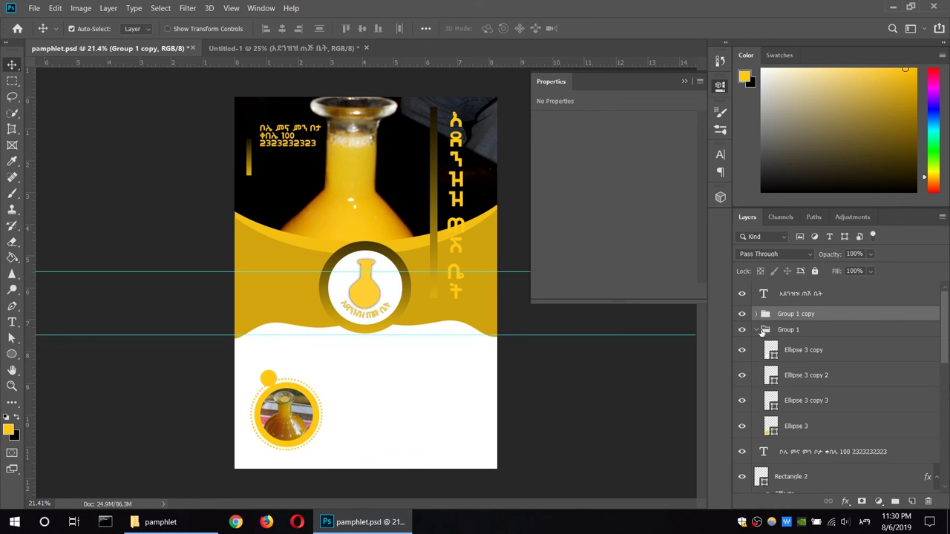
# Merge the Group 1 copy badge layers into one and move it right to X 3 in
pyautogui.click(759, 330)
pyautogui.click(756, 314)
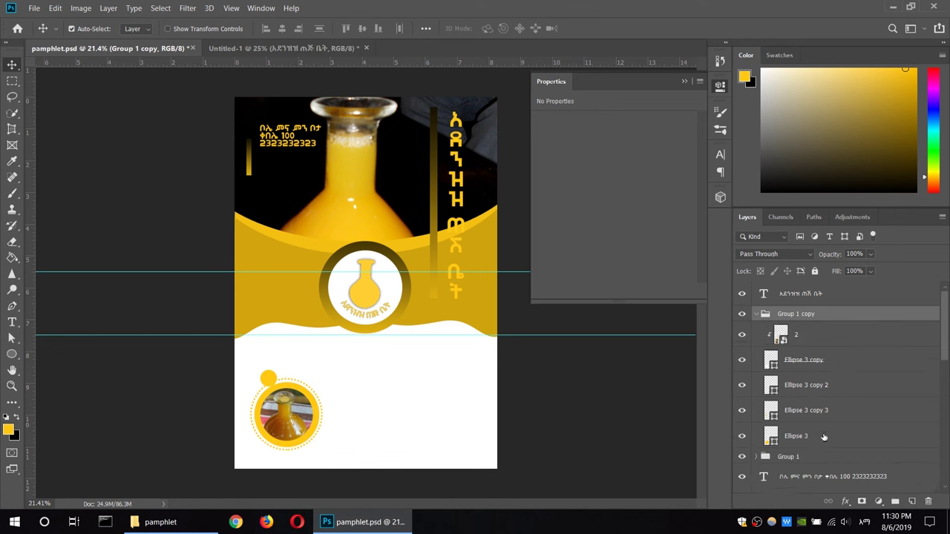
pyautogui.keyDown('ctrl'); pyautogui.click(819, 437); pyautogui.keyUp('ctrl')
pyautogui.keyDown('shift'); pyautogui.click(839, 343); pyautogui.keyUp('shift')
pyautogui.rightClick(839, 341)
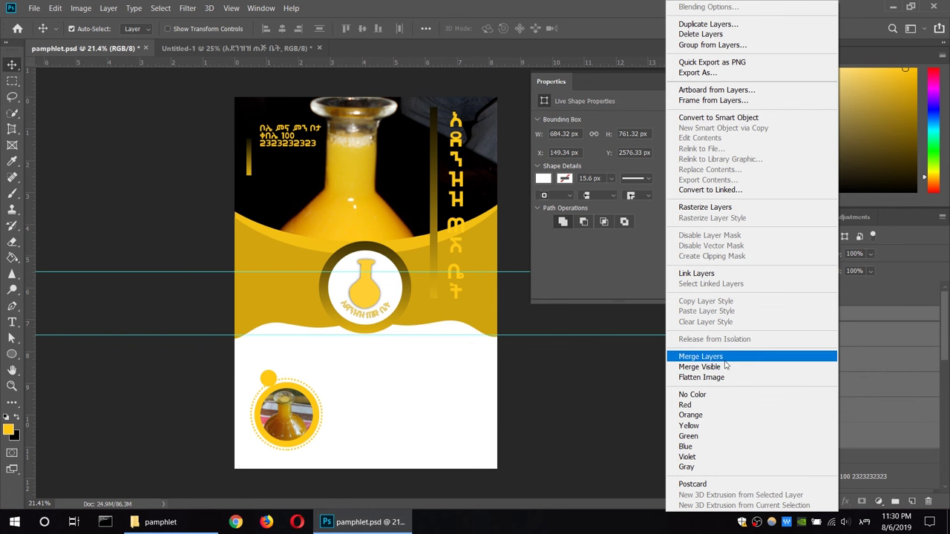
pyautogui.click(726, 363)
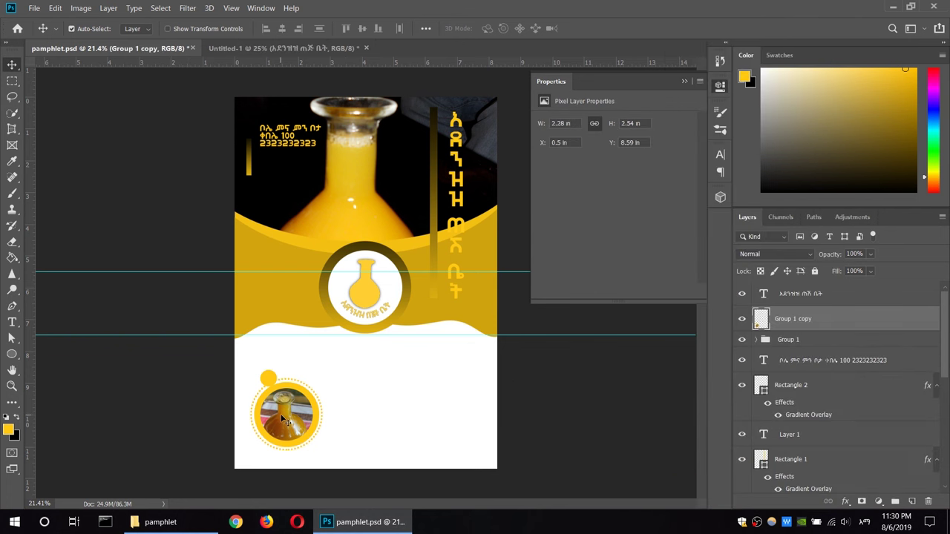
pyautogui.moveTo(281, 413); pyautogui.dragTo(359, 413)
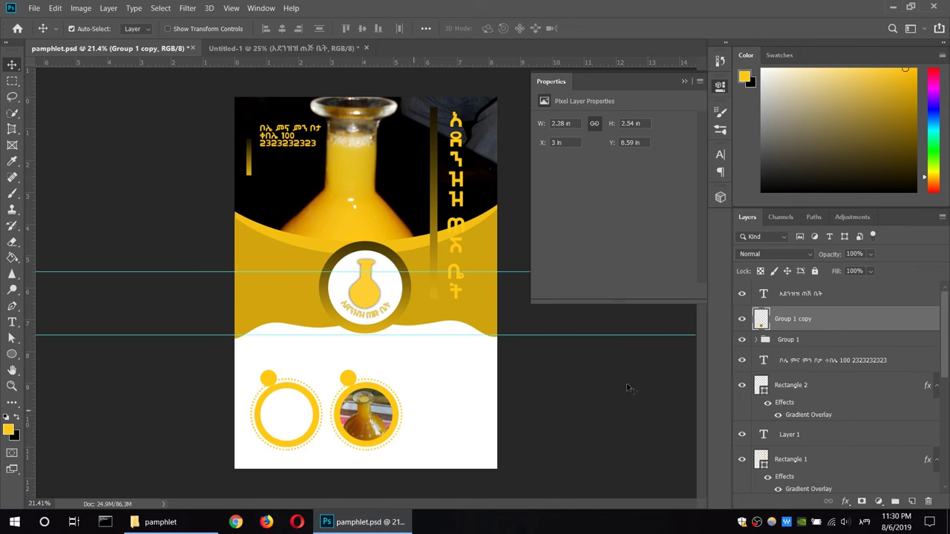
pyautogui.doubleClick(389, 7)
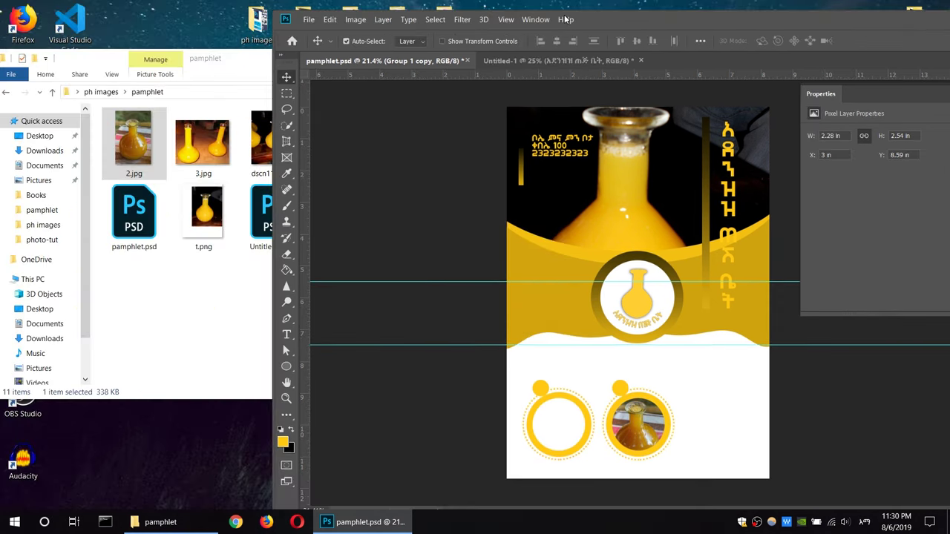
# Place the two-bottles photo 3.jpg into the original badge group near the empty ring
pyautogui.moveTo(206, 149); pyautogui.dragTo(555, 441)
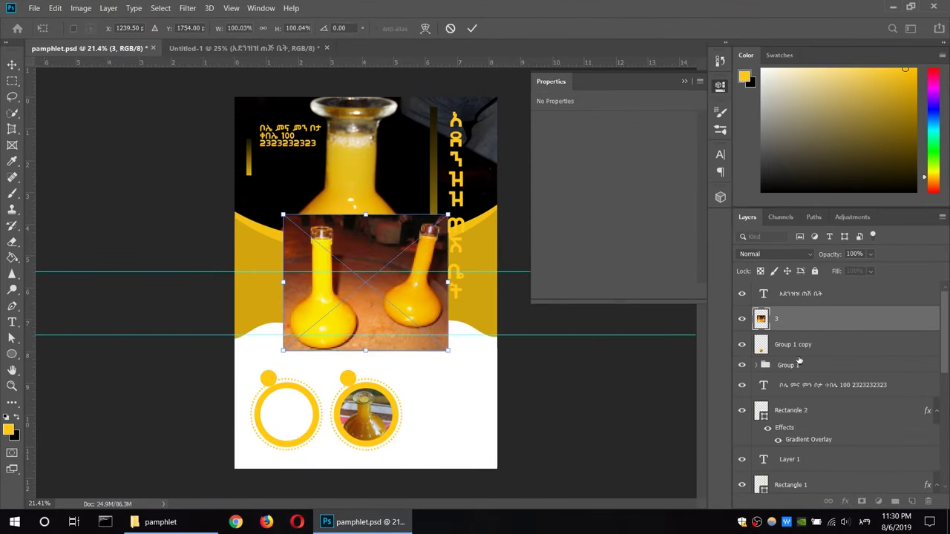
pyautogui.press('Return')
pyautogui.click(756, 365)
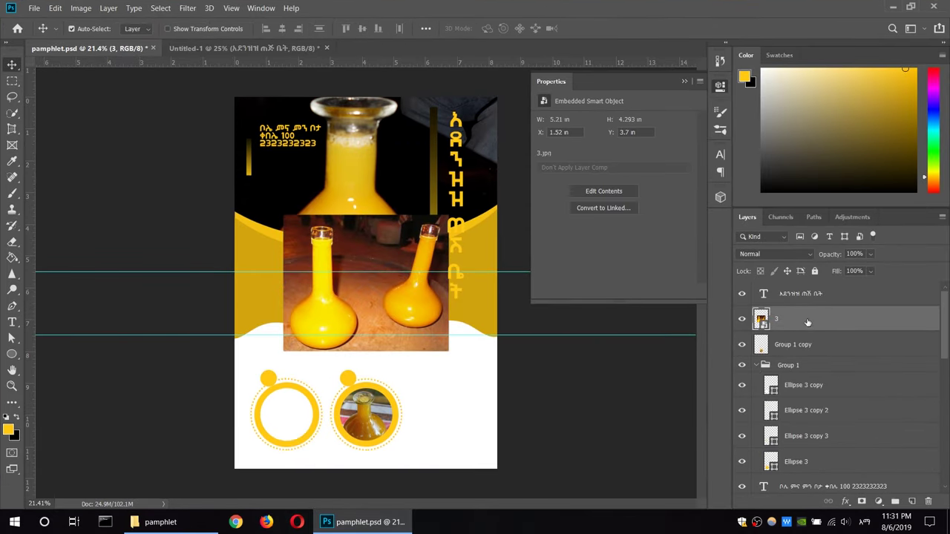
pyautogui.moveTo(807, 322); pyautogui.dragTo(812, 374)
pyautogui.moveTo(355, 307)
pyautogui.mouseDown()
pyautogui.moveTo(328, 336)
pyautogui.moveTo(322, 401)
pyautogui.mouseUp()
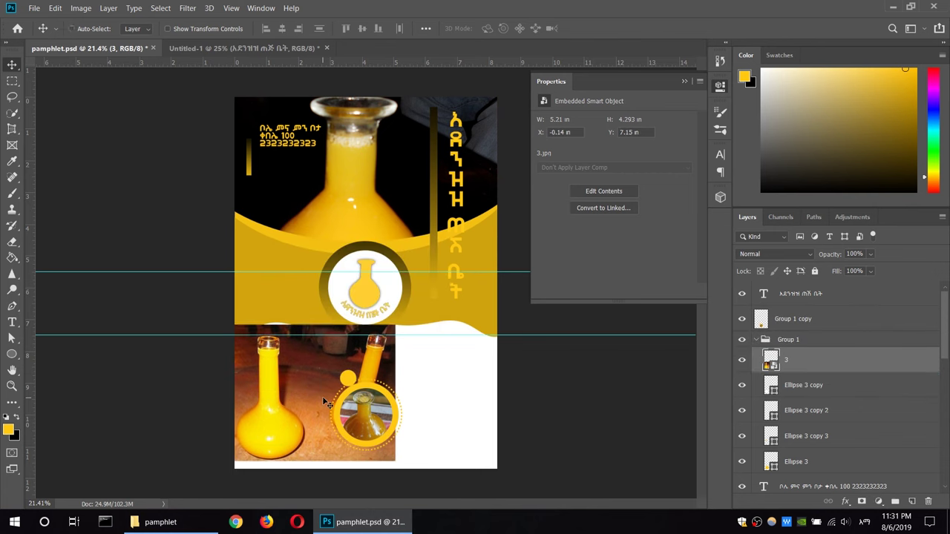
# Shrink the two-bottles photo to about half size and clip it to the left circle
pyautogui.hotkey('ctrl', 't')
pyautogui.moveTo(396, 461); pyautogui.dragTo(315, 393)
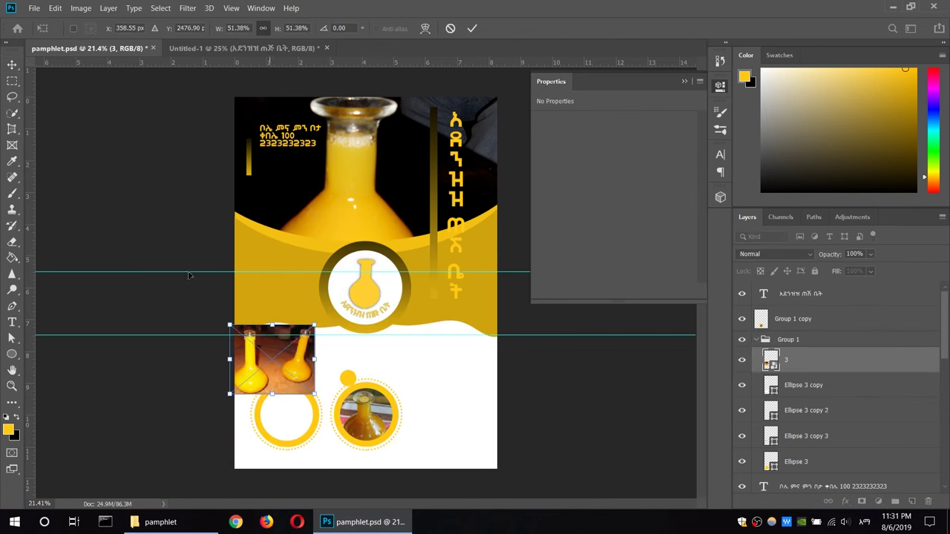
pyautogui.press('Return')
pyautogui.moveTo(272, 364); pyautogui.dragTo(280, 421)
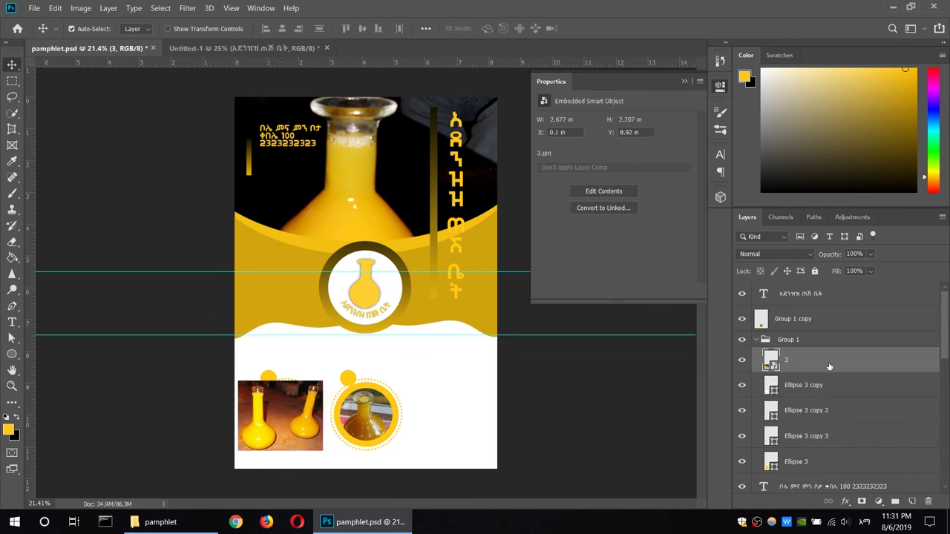
pyautogui.rightClick(853, 363)
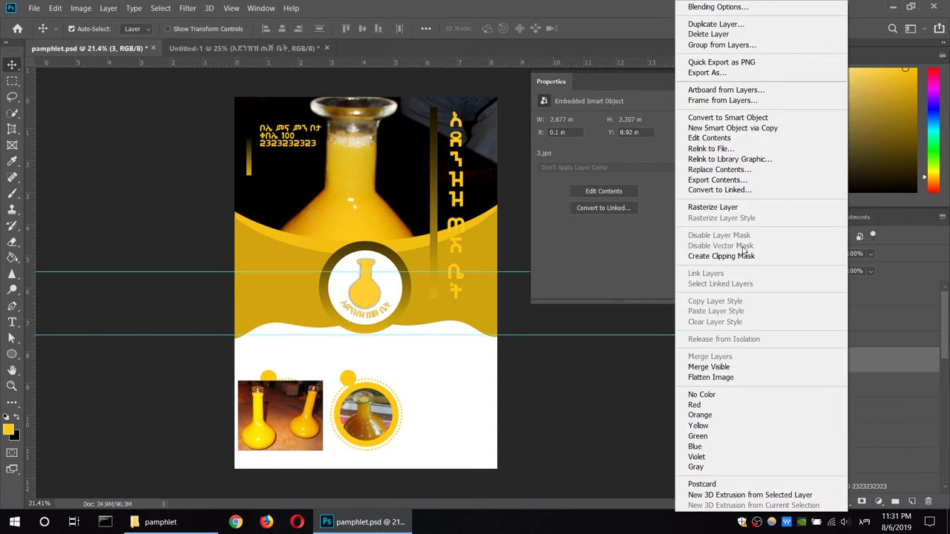
pyautogui.click(739, 256)
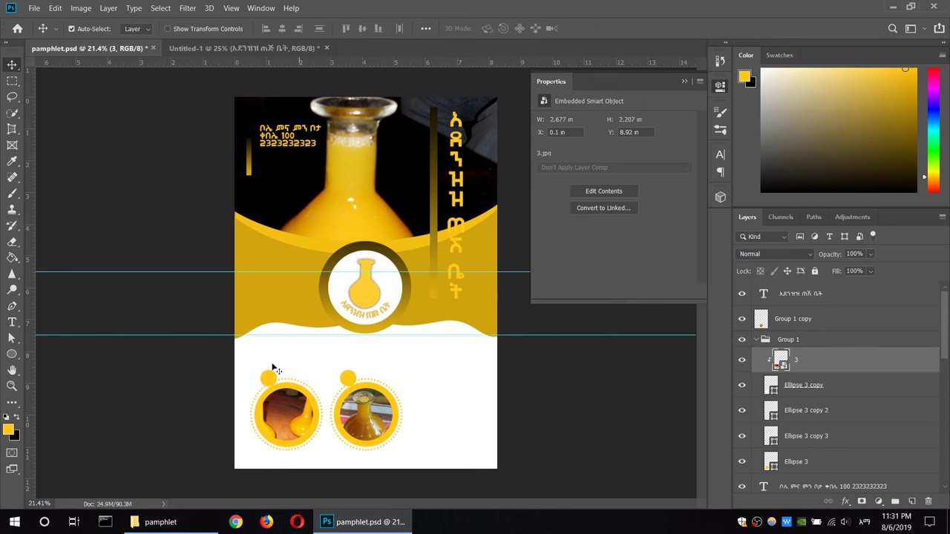
# Rescale the clipped photo with unlinked width and height so it fills the left circle
pyautogui.hotkey('ctrl', 't')
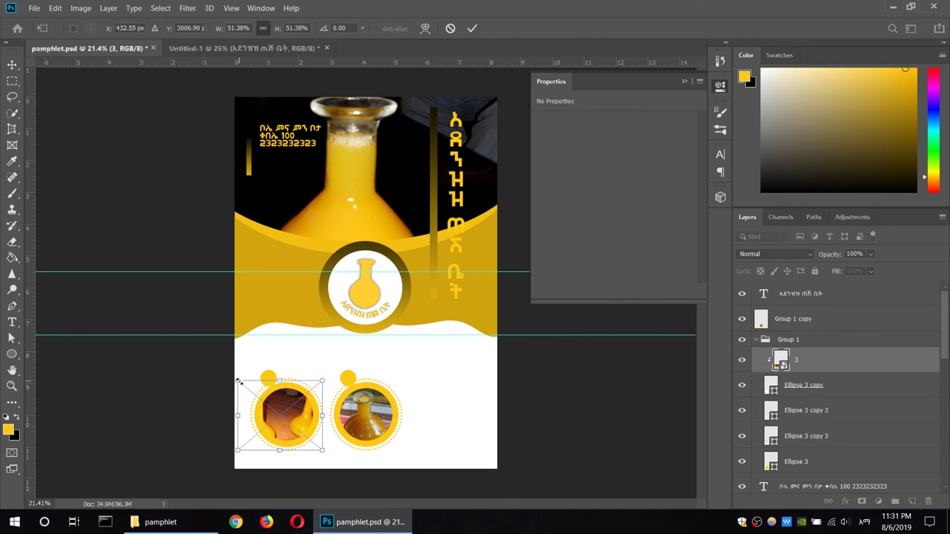
pyautogui.moveTo(250, 369); pyautogui.dragTo(260, 382)
pyautogui.moveTo(322, 413); pyautogui.dragTo(291, 418)
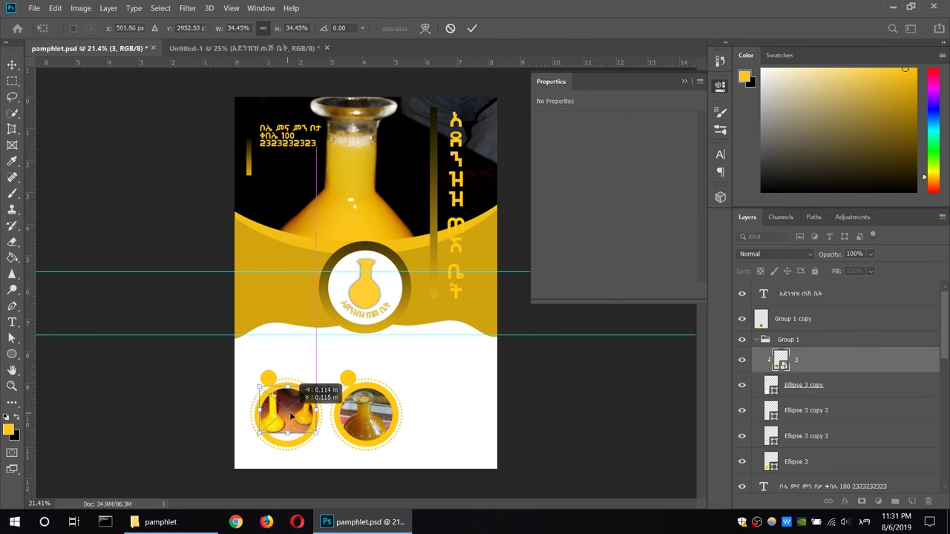
pyautogui.click(263, 30)
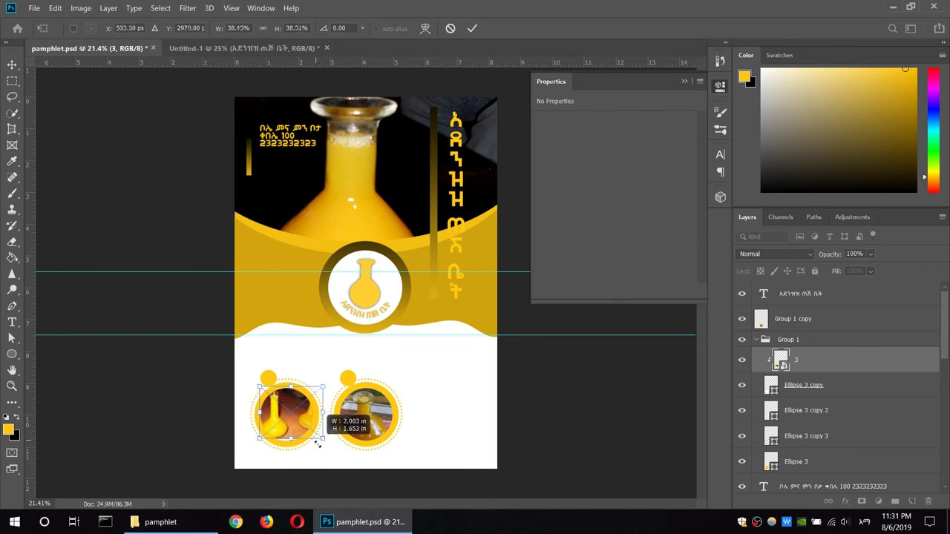
pyautogui.moveTo(315, 434); pyautogui.dragTo(329, 443)
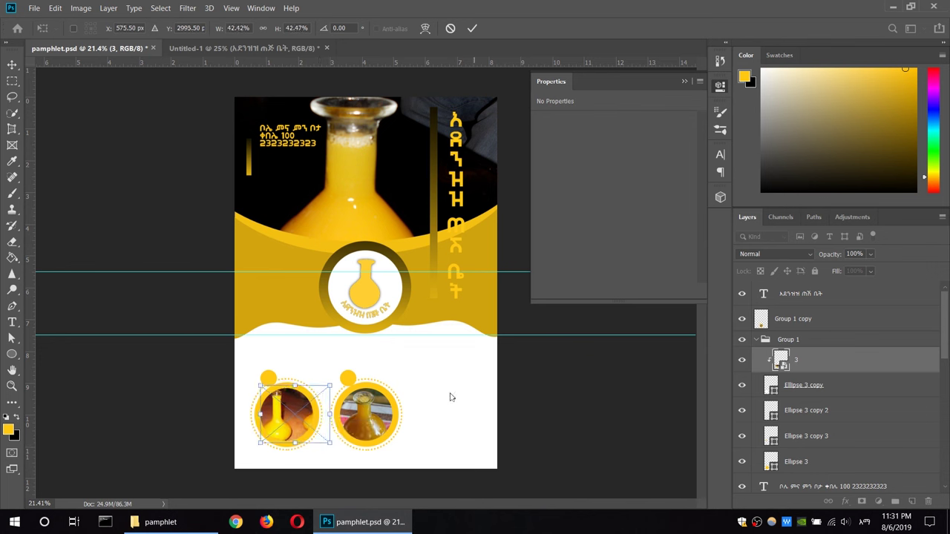
pyautogui.press('Return')
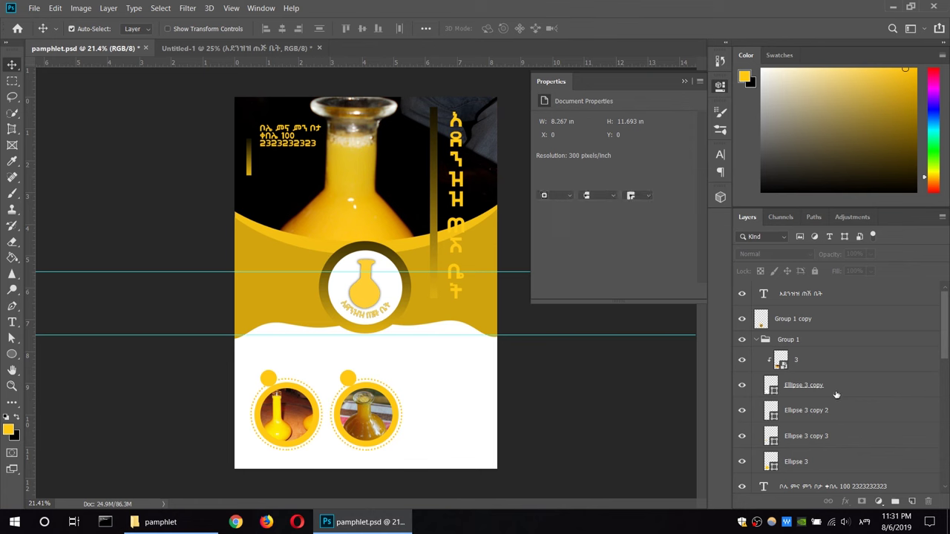
# Merge the two-bottles photo and left ring layers into a single badge layer
pyautogui.keyDown('shift'); pyautogui.click(825, 385); pyautogui.keyUp('shift')
pyautogui.keyDown('shift'); pyautogui.click(825, 436); pyautogui.keyUp('shift')
pyautogui.keyDown('shift'); pyautogui.click(825, 460); pyautogui.keyUp('shift')
pyautogui.scroll(-2, 837, 386)
pyautogui.rightClick(839, 353)
pyautogui.click(793, 353)
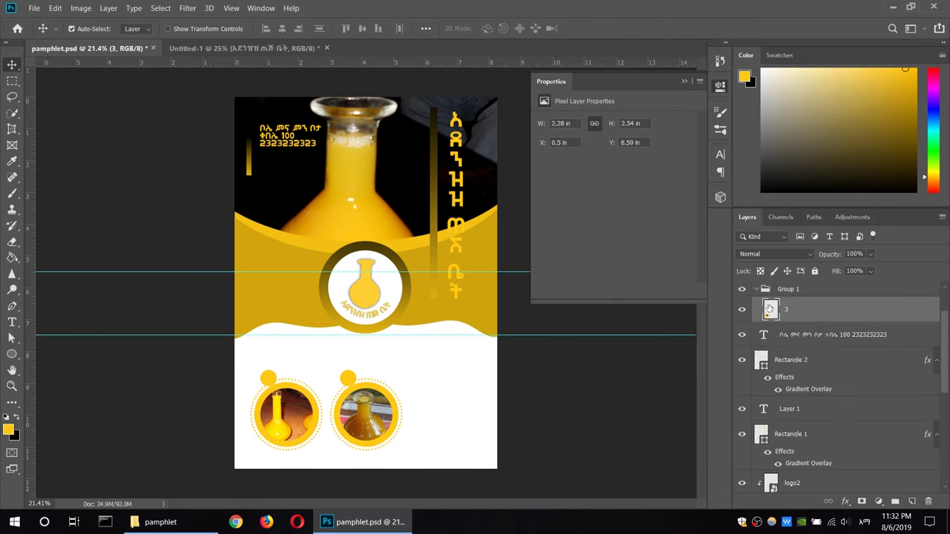
pyautogui.click(756, 290)
# Duplicate the merged badge with Ctrl+J and settle the left badge back in place
pyautogui.hotkey('ctrl', 'j')
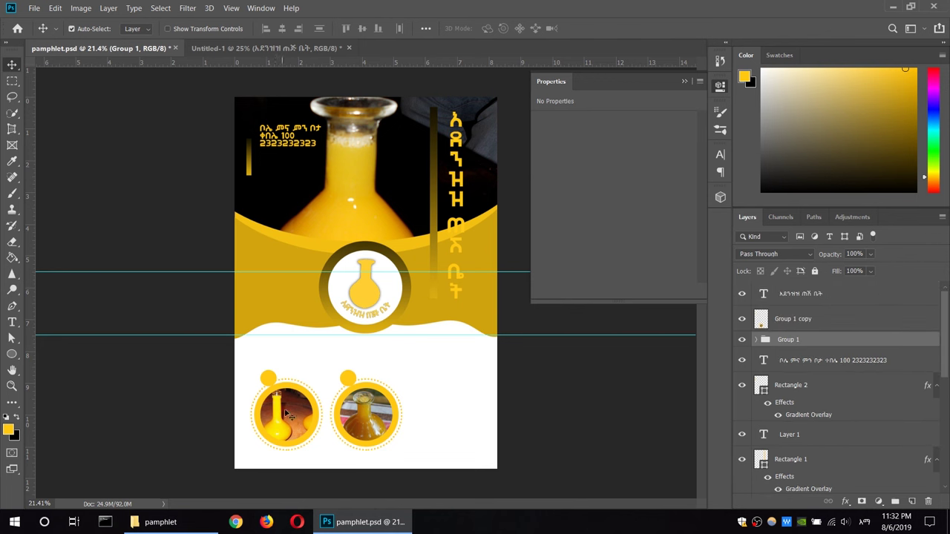
pyautogui.moveTo(288, 415); pyautogui.dragTo(368, 396)
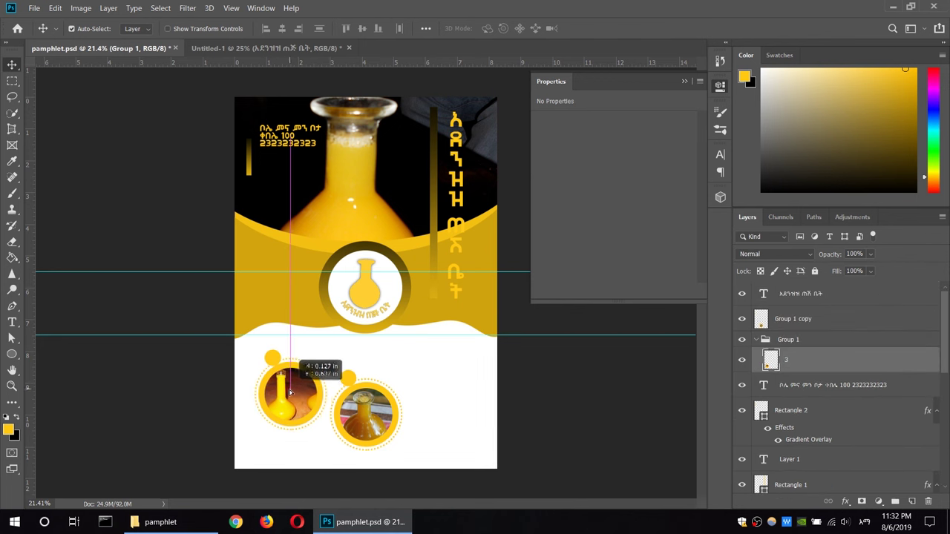
pyautogui.moveTo(369, 396); pyautogui.dragTo(303, 391)
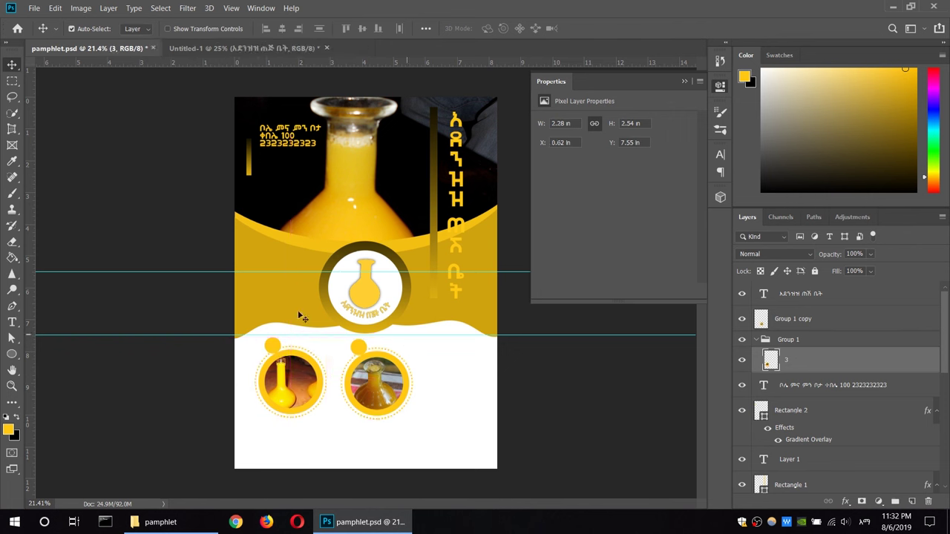
pyautogui.click(385, 382)
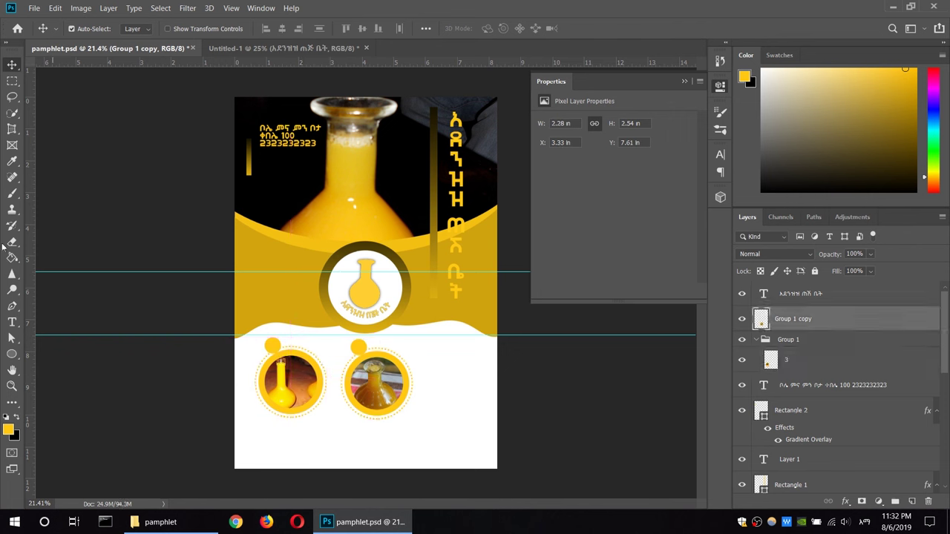
pyautogui.click(12, 323)
# Type a black two-line caption under the first badge with the price 160 in red
pyautogui.click(258, 429)
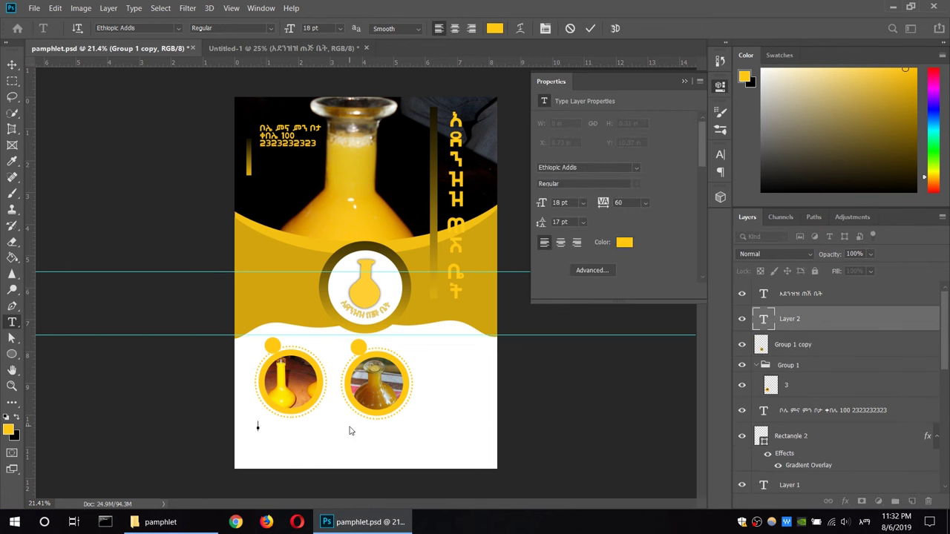
pyautogui.click(494, 28)
pyautogui.click(797, 138)
pyautogui.write('ሙላት ዓ')
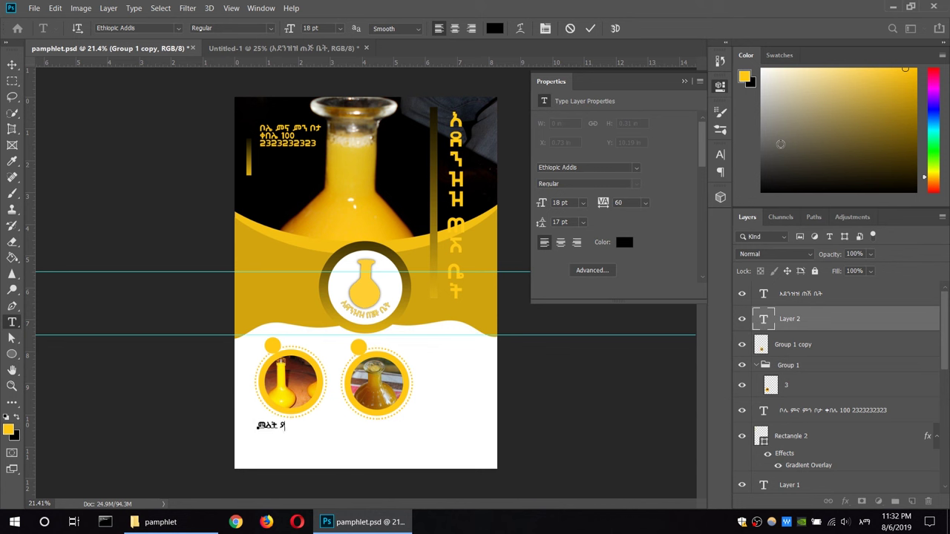
pyautogui.press('BackSpace')
pyautogui.write('ር')
pyautogui.moveTo(273, 432); pyautogui.dragTo(258, 433)
pyautogui.click(315, 438)
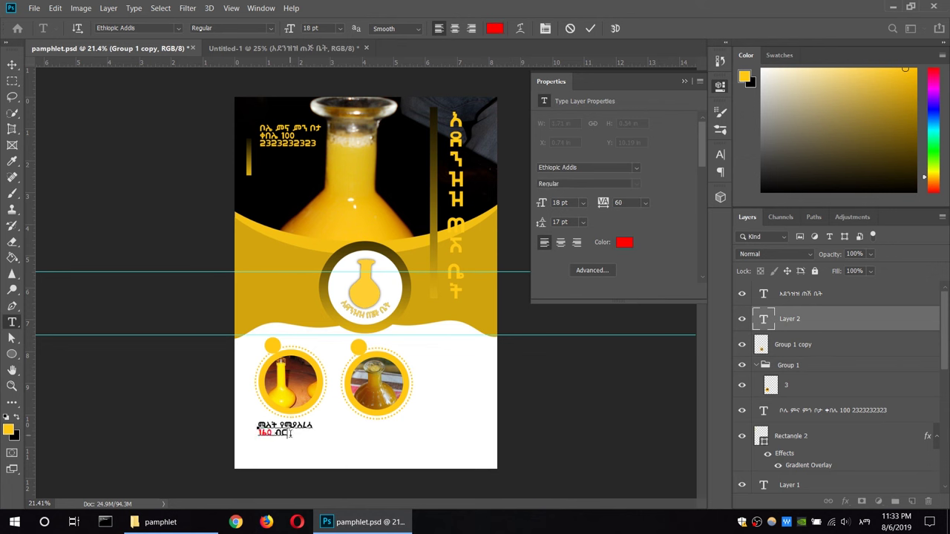
# Centre-align the caption at 24 pt and move it under the first badge
pyautogui.hotkey('ctrl', 'a')
pyautogui.click(559, 244)
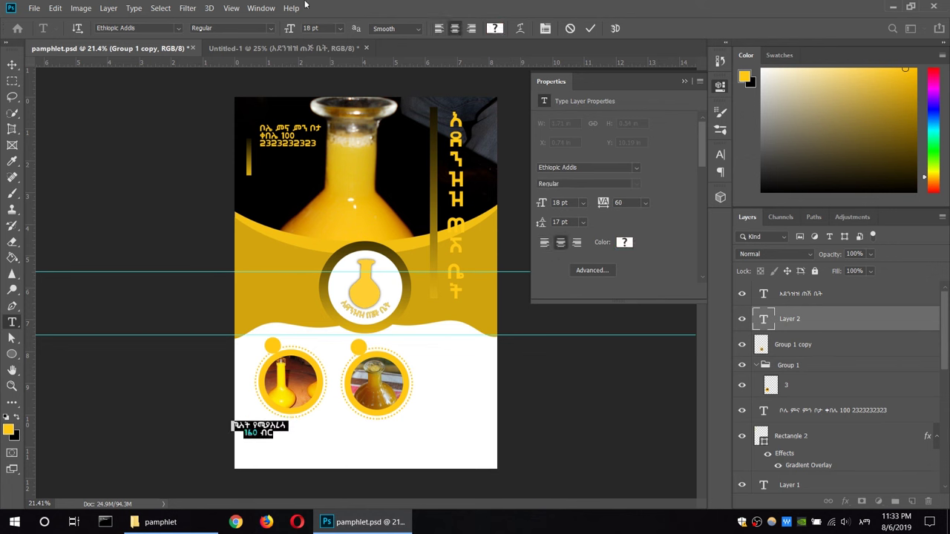
pyautogui.click(342, 29)
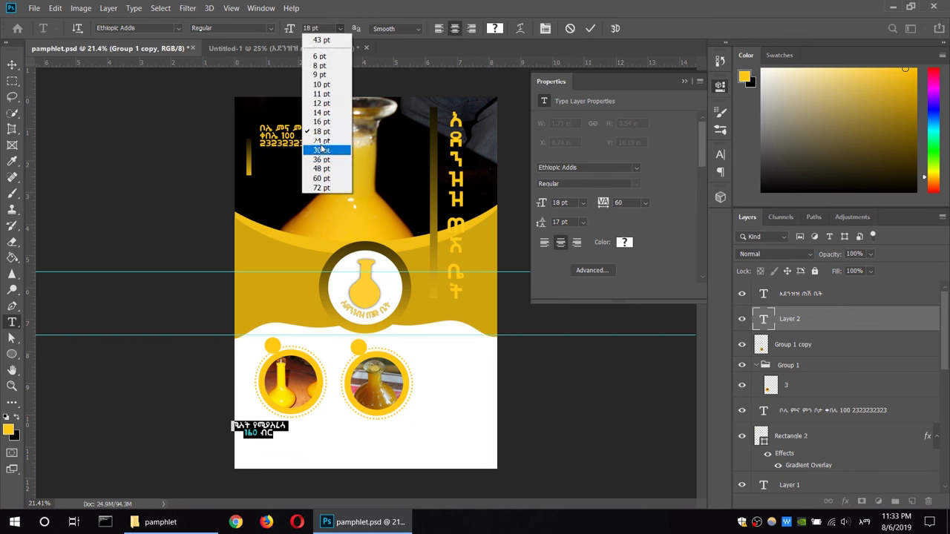
pyautogui.click(327, 148)
pyautogui.click(339, 28)
pyautogui.press('Escape')
pyautogui.click(12, 65)
pyautogui.moveTo(265, 431); pyautogui.dragTo(296, 433)
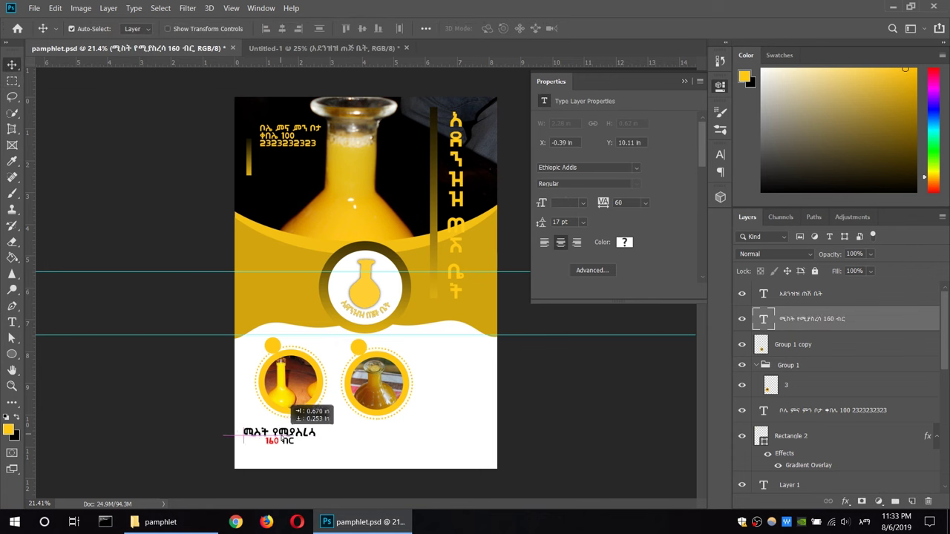
# Type the second caption under the second badge, colouring the price 50 red (ff0000)
pyautogui.press('t')
pyautogui.click(358, 429)
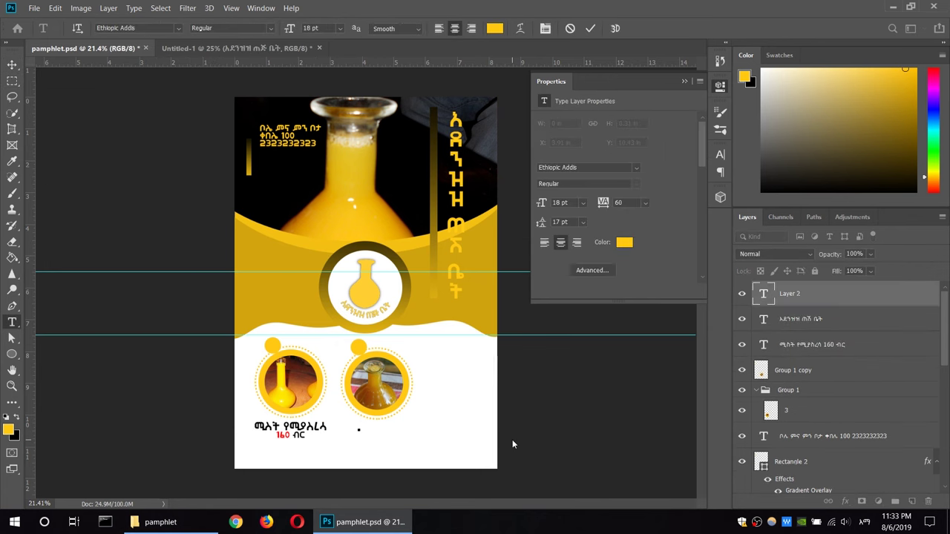
pyautogui.click(624, 242)
pyautogui.click(795, 136)
pyautogui.write('መርኳዬእ')
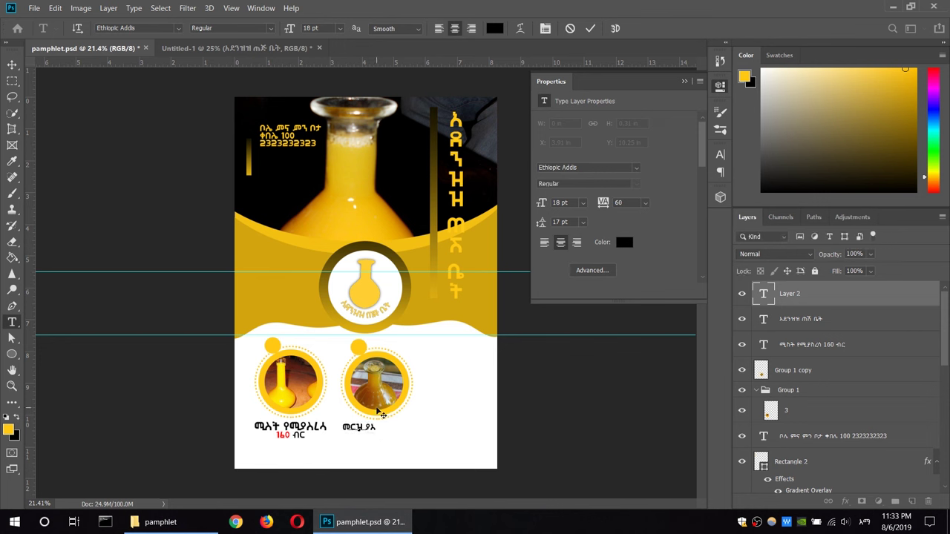
pyautogui.write('ፈው')
pyautogui.write('0 ብር')
pyautogui.hotkey('ctrl', 'a')
pyautogui.click(624, 242)
pyautogui.write('ff0000')
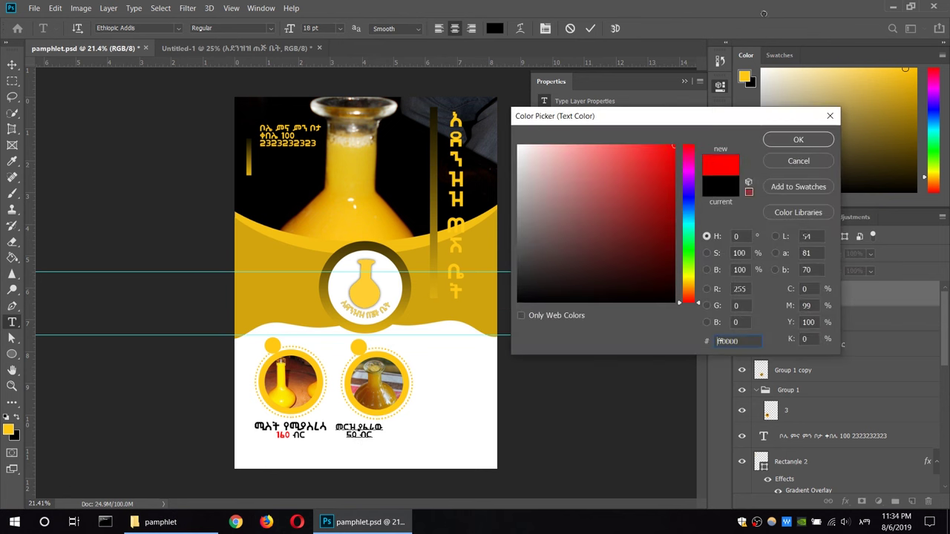
pyautogui.press('Return')
# Enlarge the second caption, place it under the second badge and align both captions
pyautogui.hotkey('ctrl', 'a')
pyautogui.click(340, 28)
pyautogui.click(325, 171)
pyautogui.click(12, 64)
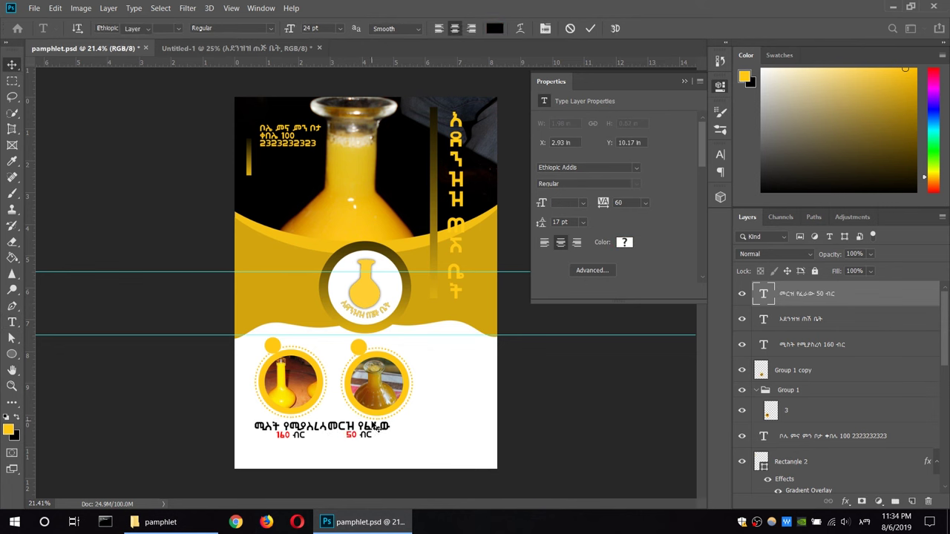
pyautogui.moveTo(379, 434)
pyautogui.mouseDown()
pyautogui.moveTo(397, 436)
pyautogui.moveTo(387, 405)
pyautogui.mouseUp()
pyautogui.moveTo(297, 430); pyautogui.dragTo(298, 430)
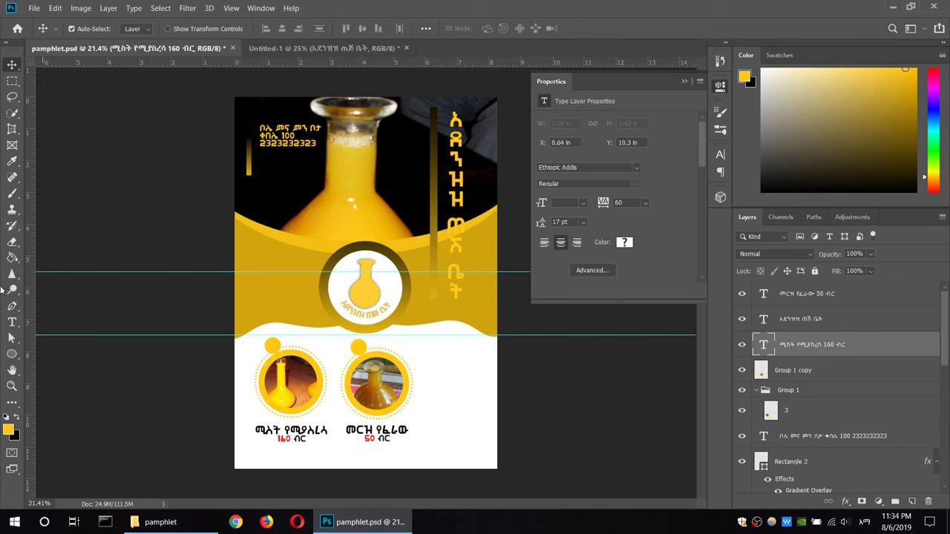
# Start red (ff0000) promo text right of the second badge with its first line
pyautogui.click(20, 320)
pyautogui.click(624, 242)
pyautogui.write('ff0000')
pyautogui.click(801, 139)
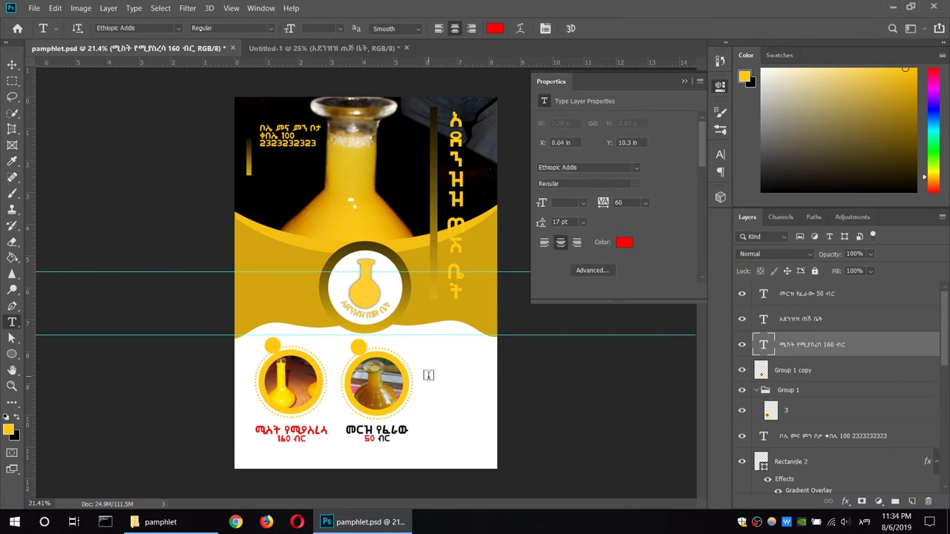
pyautogui.click(430, 376)
pyautogui.write('ብር')
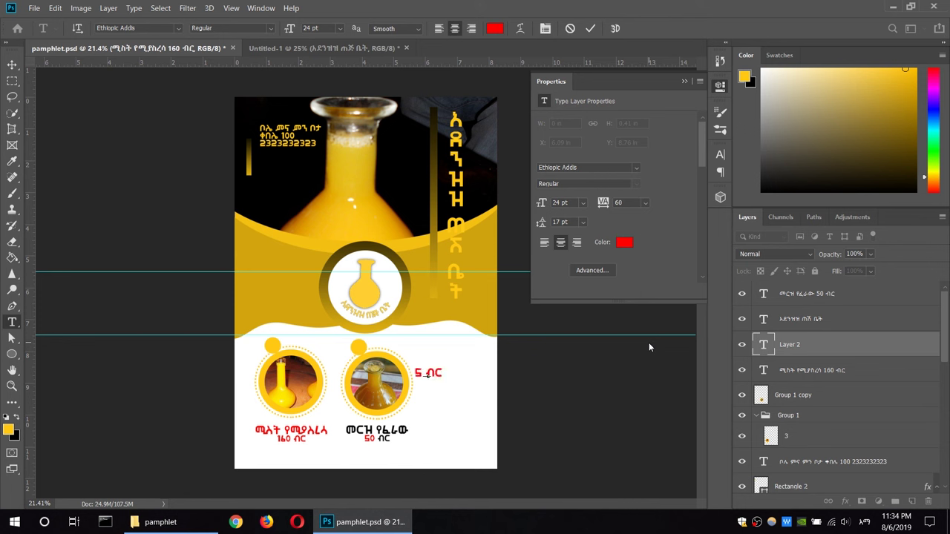
pyautogui.write('ሌ ጠት')
pyautogui.write('ጥተው')
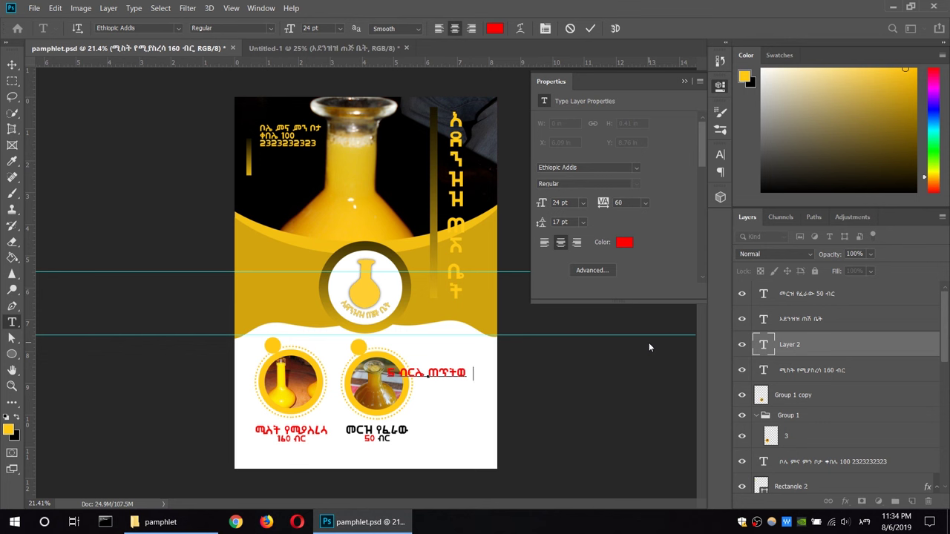
pyautogui.write(' ቀጥ')
# Add the second and third lines of the red promo text
pyautogui.press('Return')
pyautogui.write('ዘለ')
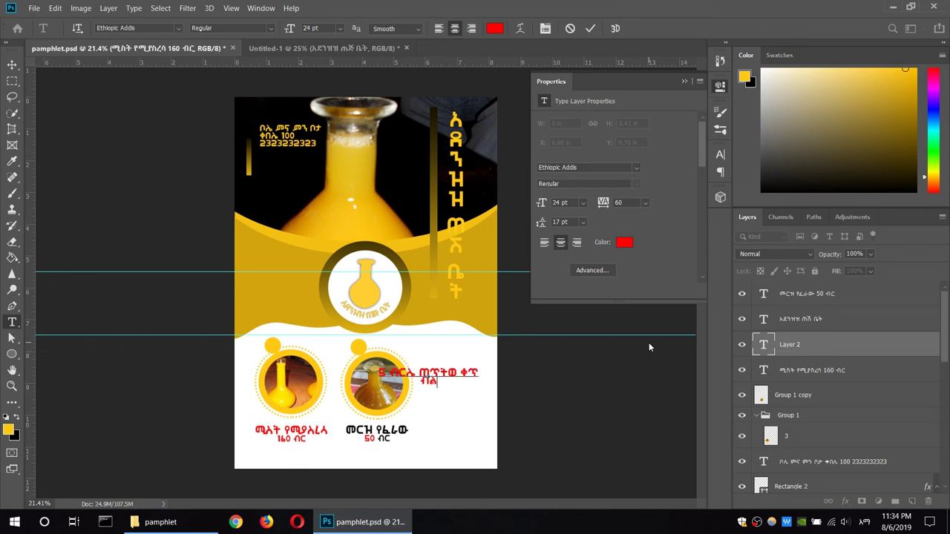
pyautogui.write('ው ካቀው ገመለ')
pyautogui.press('Return')
pyautogui.write('ቀጋ ብቻ ነው ህሣ')
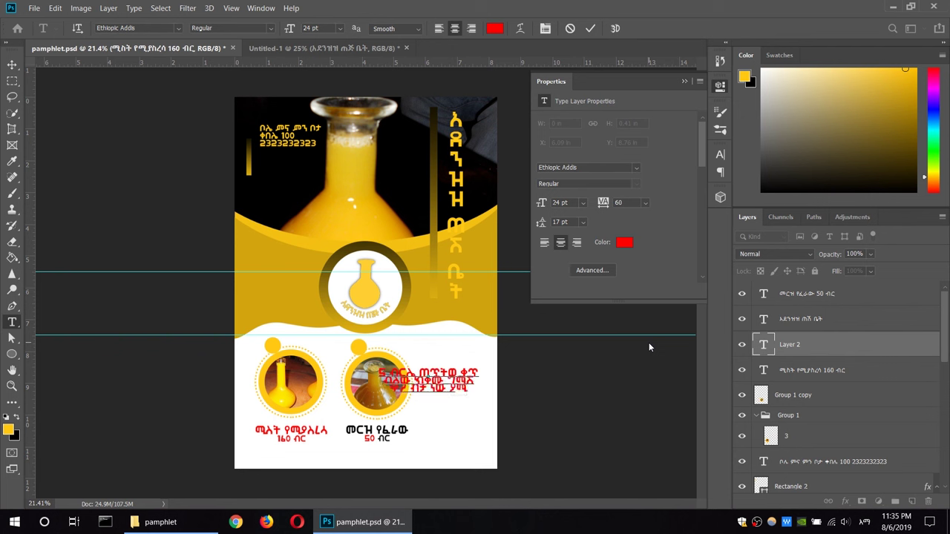
pyautogui.write('ዊፍኡት')
# Set the promo text to 22 pt with 28 pt leading, rotate it diagonally and move it right
pyautogui.hotkey('ctrl', 'a')
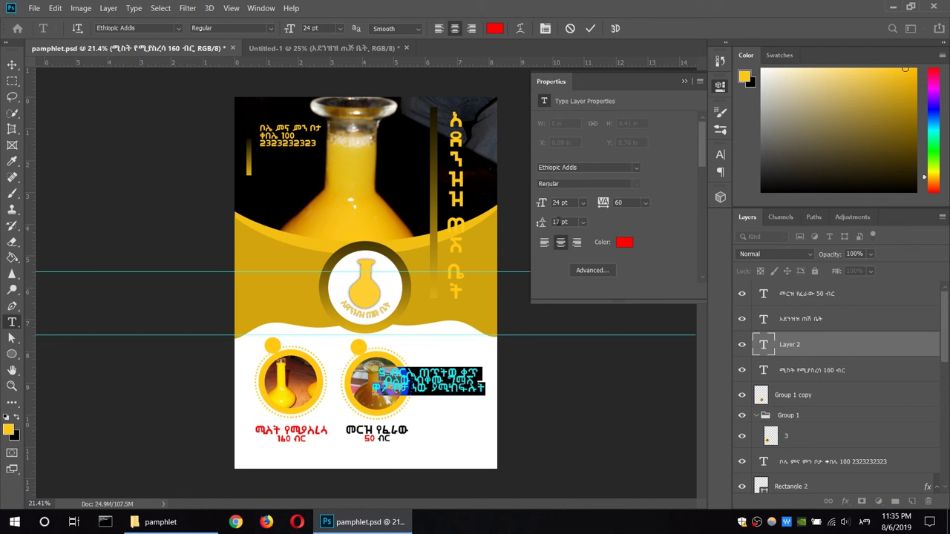
pyautogui.click(561, 223)
pyautogui.scroll(11, 565, 222)
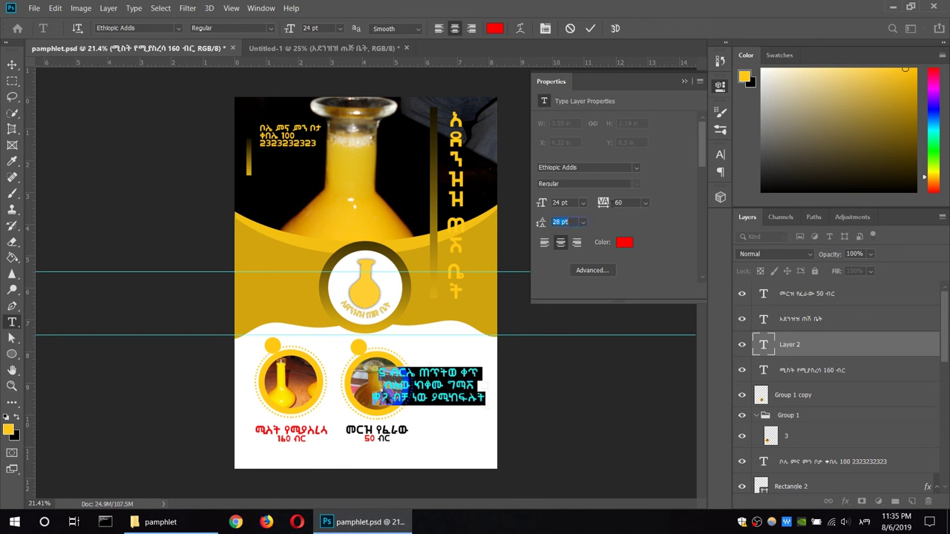
pyautogui.click(561, 203)
pyautogui.scroll(-2, 563, 203)
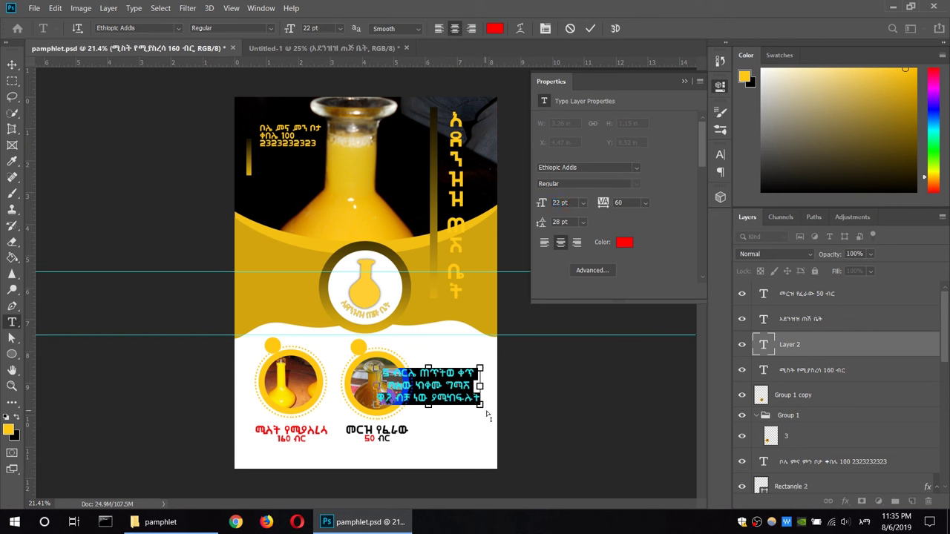
pyautogui.moveTo(482, 361); pyautogui.dragTo(454, 402)
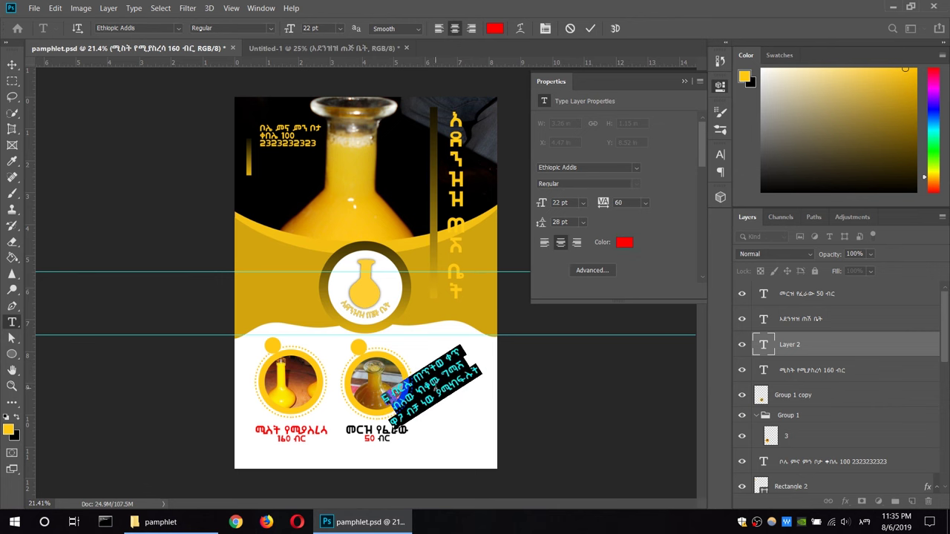
pyautogui.click(11, 65)
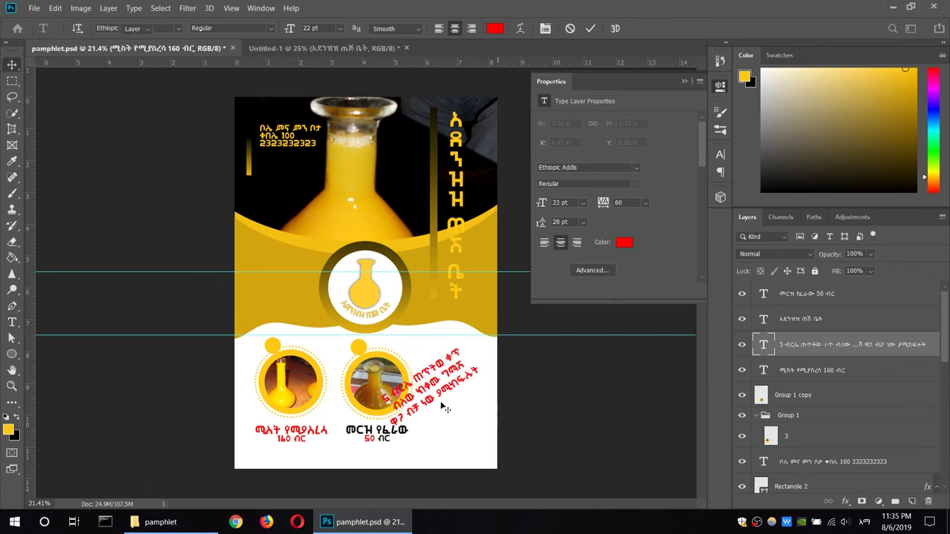
pyautogui.moveTo(426, 384); pyautogui.dragTo(462, 384)
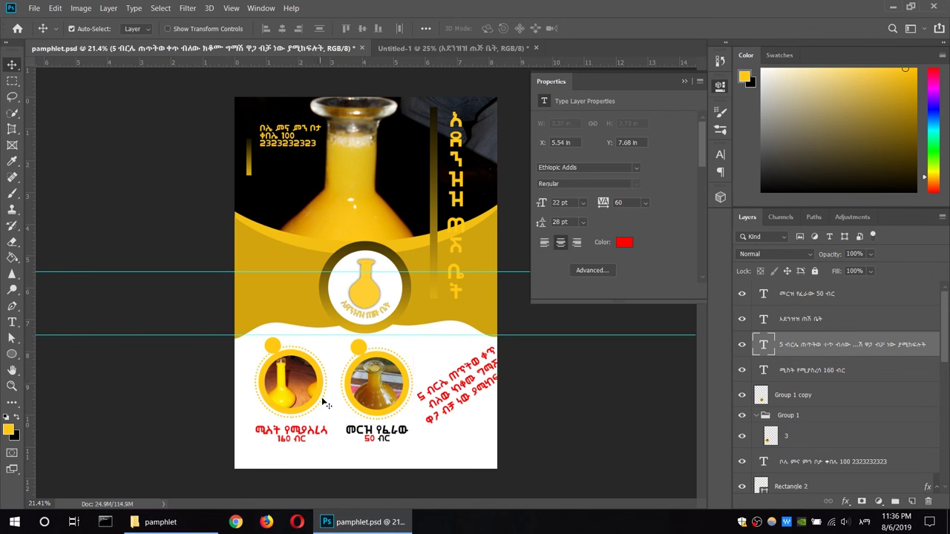
# Recolour the first caption's top product-name line back to black
pyautogui.doubleClick(292, 438)
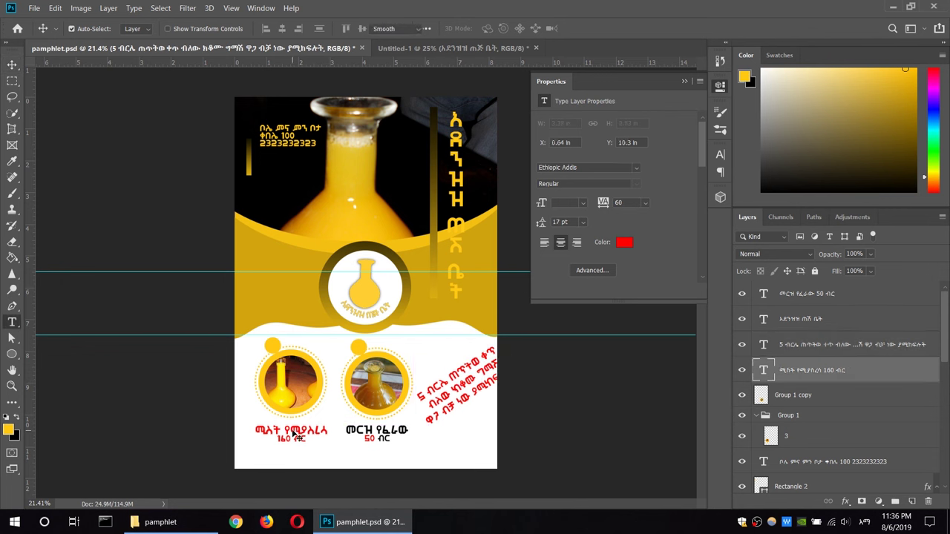
pyautogui.moveTo(254, 430); pyautogui.dragTo(331, 430)
pyautogui.click(624, 242)
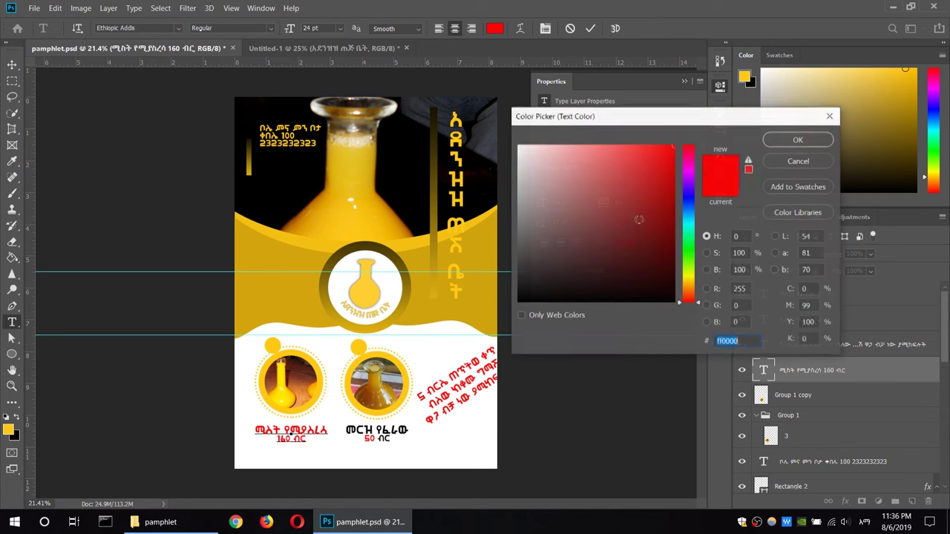
pyautogui.click(616, 356)
pyautogui.click(801, 136)
pyautogui.hotkey('ctrl', 'Return')
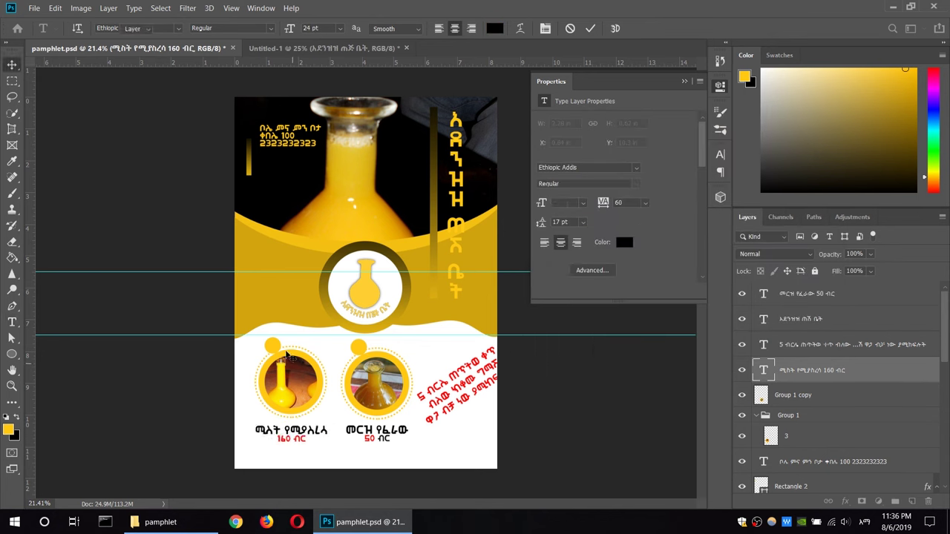
# Shift both badges, their captions and the red promo text left to fit the page
pyautogui.press('v')
pyautogui.moveTo(273, 355); pyautogui.dragTo(264, 355)
pyautogui.moveTo(292, 431); pyautogui.dragTo(281, 430)
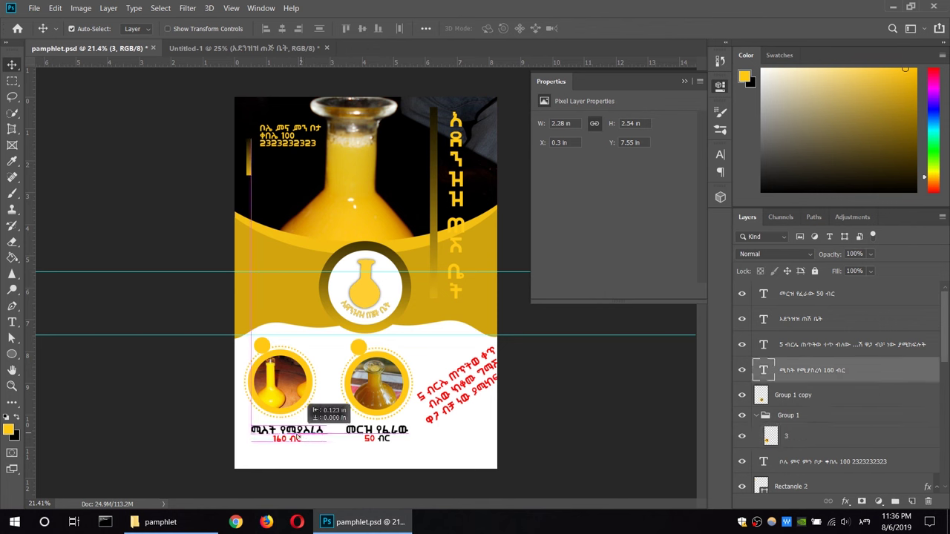
pyautogui.click(377, 362)
pyautogui.moveTo(378, 362); pyautogui.dragTo(359, 362)
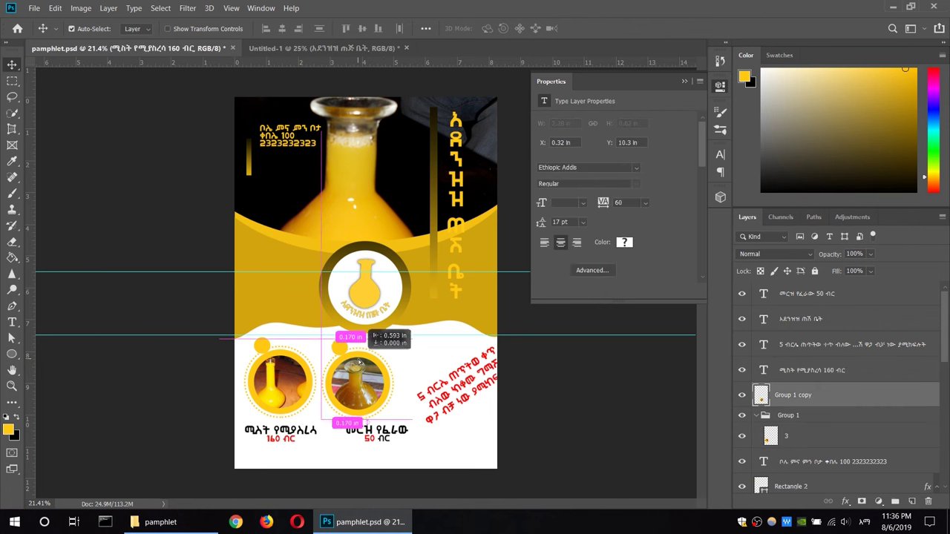
pyautogui.moveTo(374, 439); pyautogui.dragTo(358, 444)
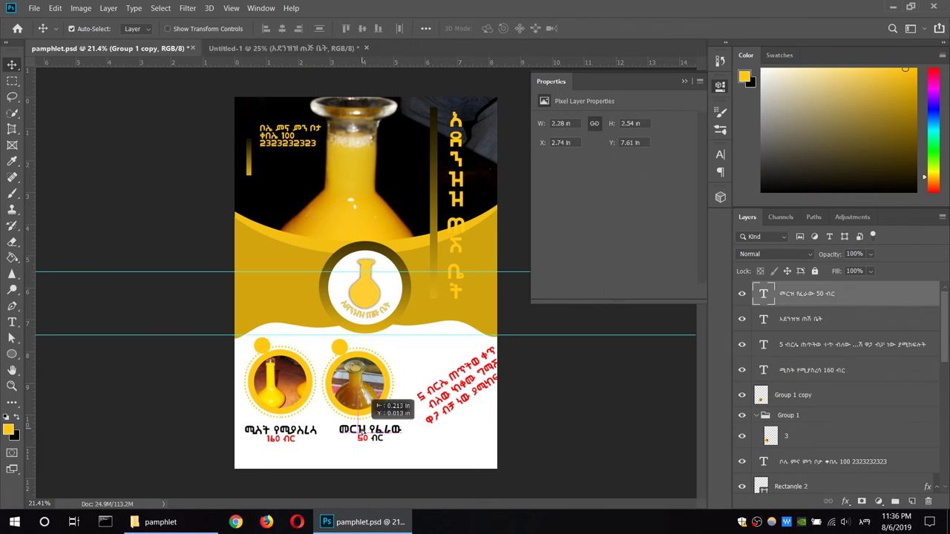
pyautogui.moveTo(354, 436); pyautogui.dragTo(355, 437)
pyautogui.moveTo(466, 381); pyautogui.dragTo(449, 384)
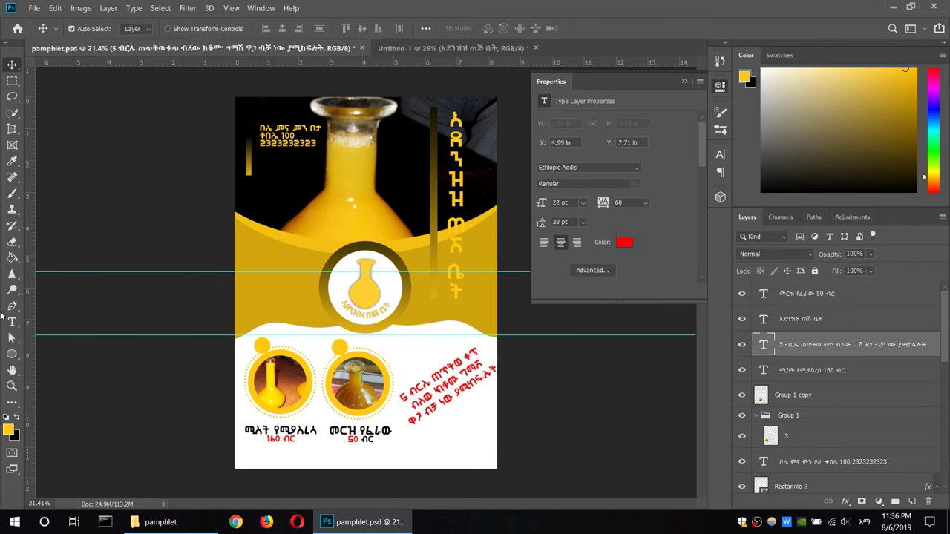
# Switch to the Line tool with black fill and no stroke, keeping the text colour red
pyautogui.click(12, 354)
pyautogui.rightClick(11, 353)
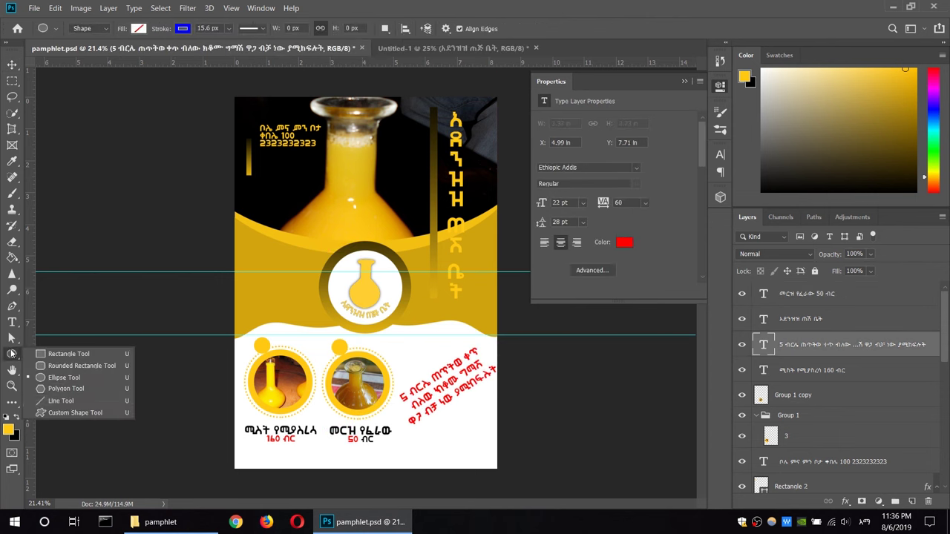
pyautogui.click(60, 399)
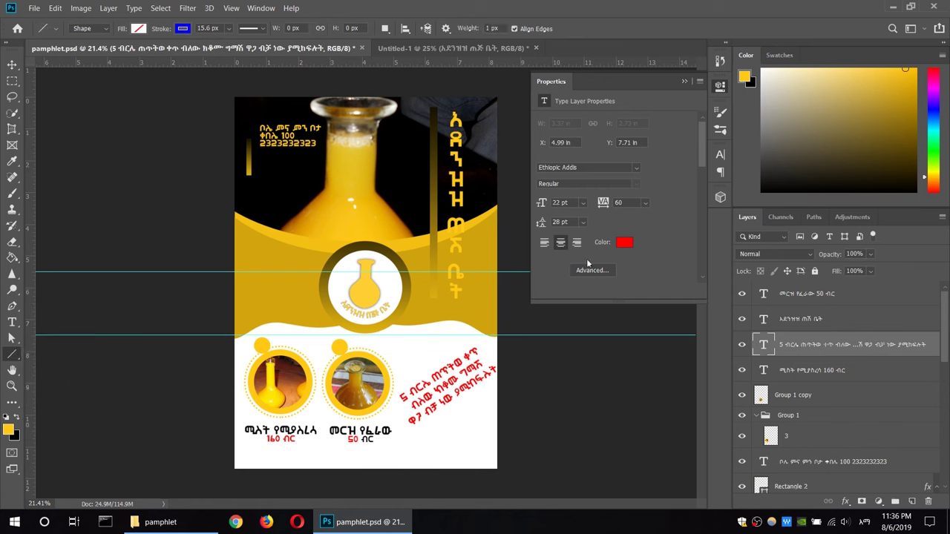
pyautogui.click(624, 242)
pyautogui.click(805, 141)
pyautogui.click(138, 28)
pyautogui.click(158, 129)
pyautogui.click(183, 28)
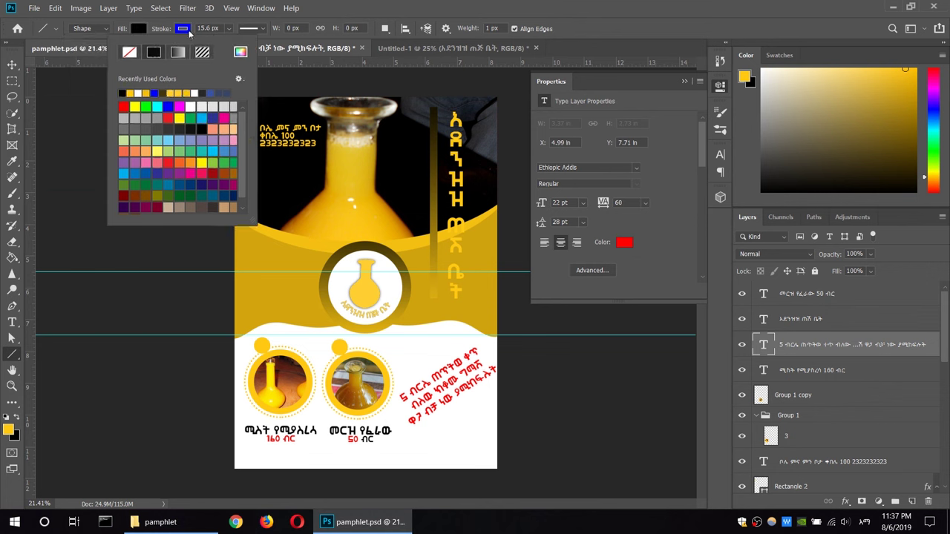
pyautogui.click(130, 52)
# Draw a horizontal line across the pamphlet bottom, set weight 5 px, and zoom in there
pyautogui.moveTo(219, 450); pyautogui.dragTo(518, 451)
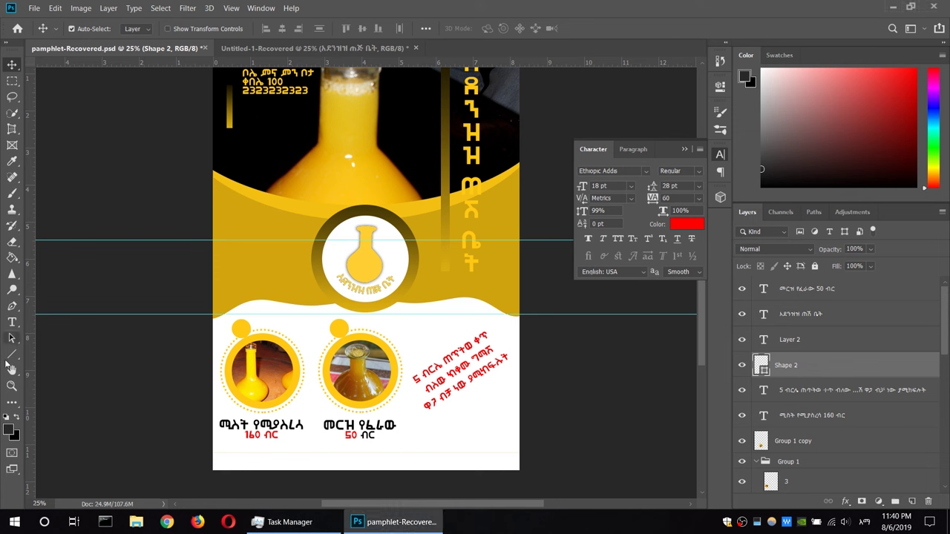
pyautogui.press('u')
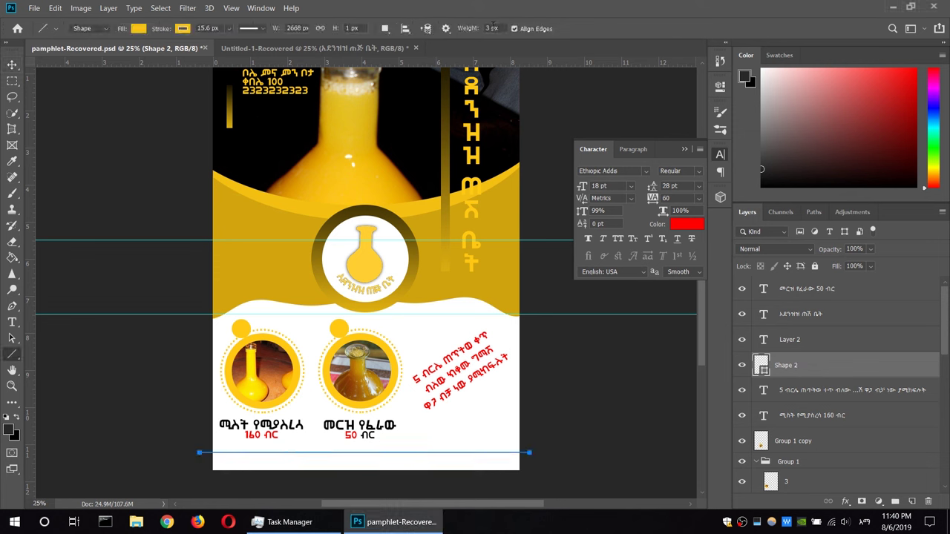
pyautogui.write('5')
pyautogui.write('v')
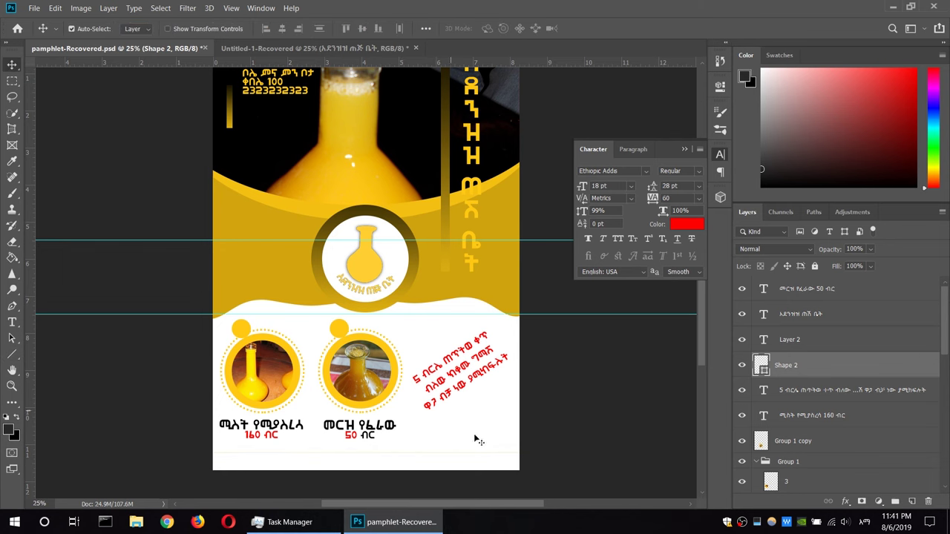
pyautogui.write('z')
pyautogui.click(363, 461)
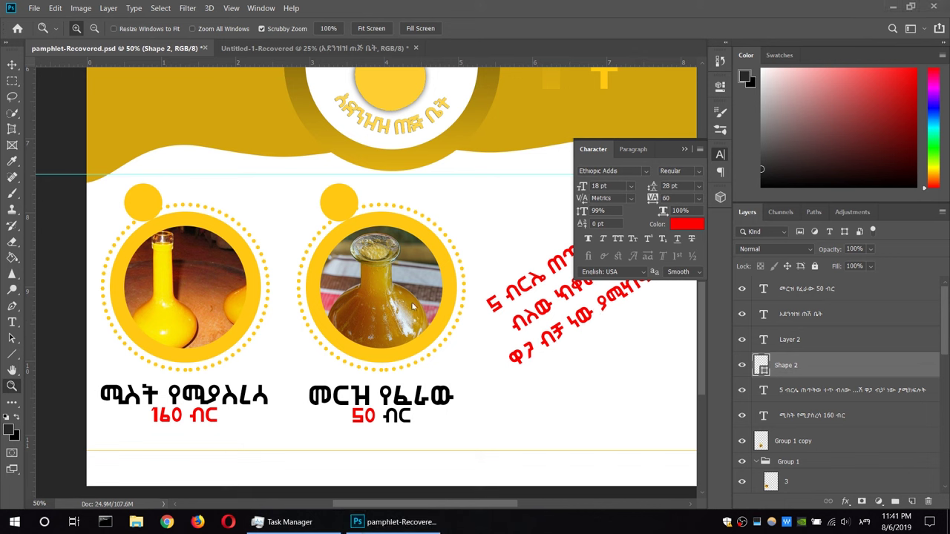
# Start a text layer below the line at 12 pt with black text colour
pyautogui.click(12, 324)
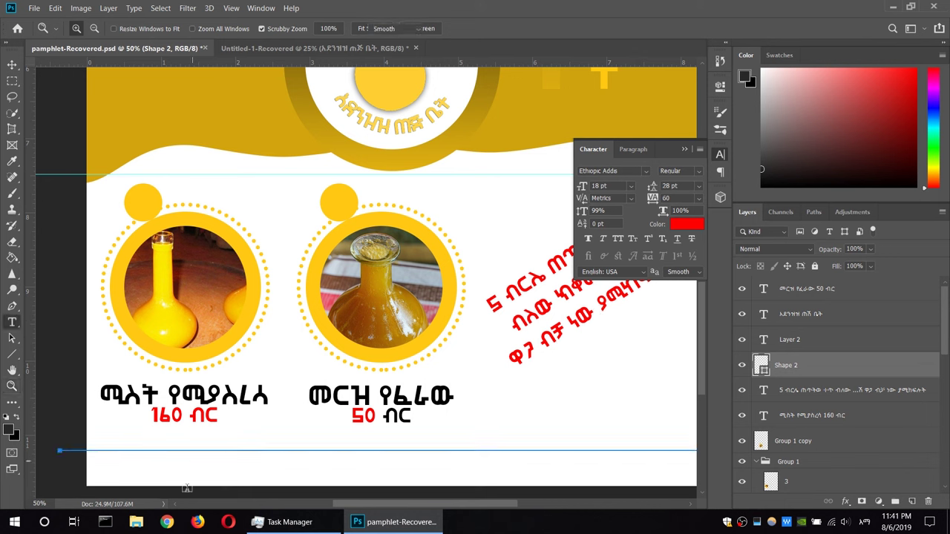
pyautogui.click(173, 466)
pyautogui.click(339, 31)
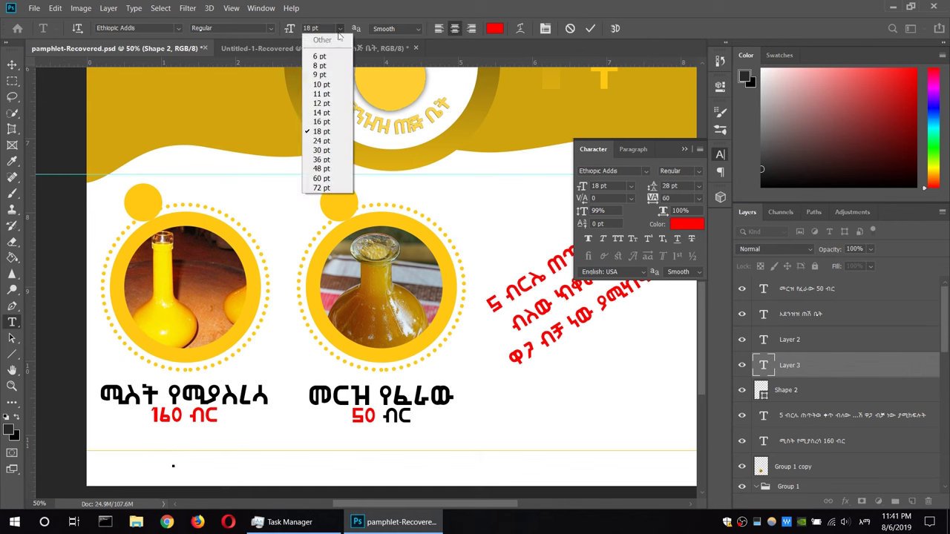
pyautogui.click(321, 103)
pyautogui.click(687, 224)
pyautogui.click(647, 272)
pyautogui.press('Return')
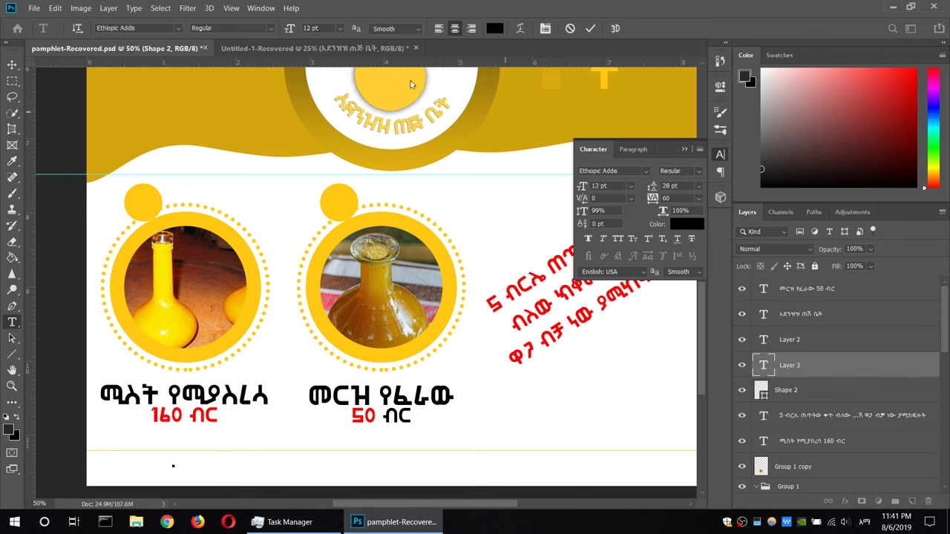
# Cancel the colour change and sample the yellow from the badge ring with the eyedropper
pyautogui.click(700, 224)
pyautogui.click(830, 116)
pyautogui.click(687, 224)
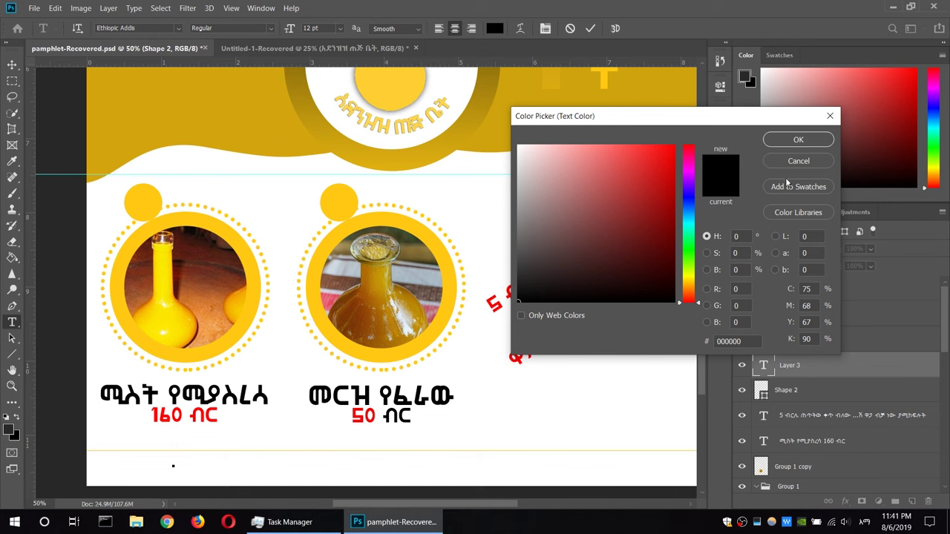
pyautogui.click(801, 163)
pyautogui.click(11, 161)
pyautogui.click(74, 164)
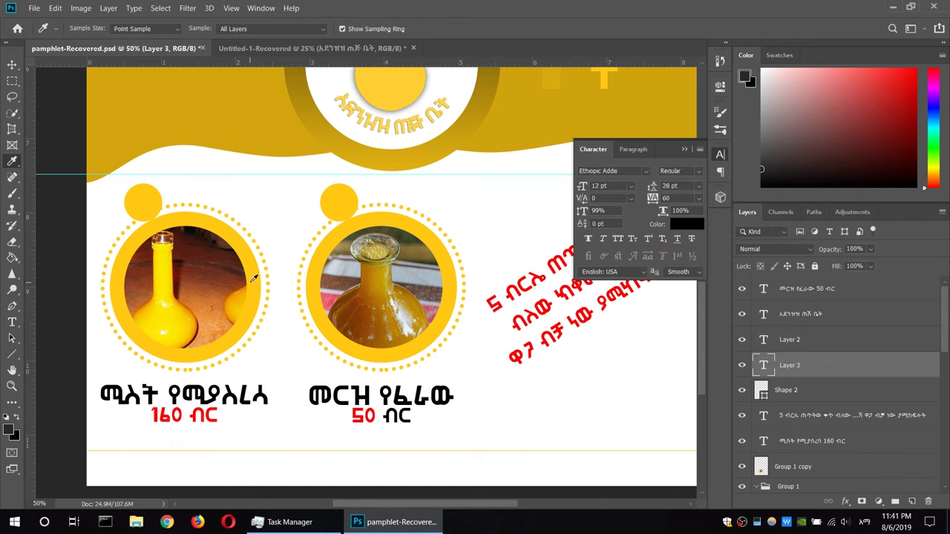
pyautogui.click(268, 281)
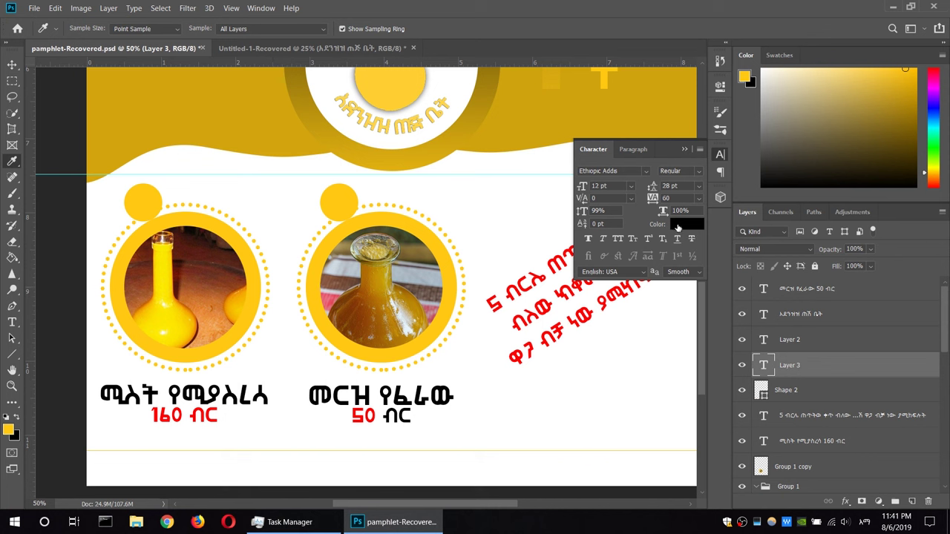
# Place the footer text below the line in Abyssinica SIL, clearing the mistyped text
pyautogui.press('t')
pyautogui.click(164, 464)
pyautogui.write('ጠጃቅን')
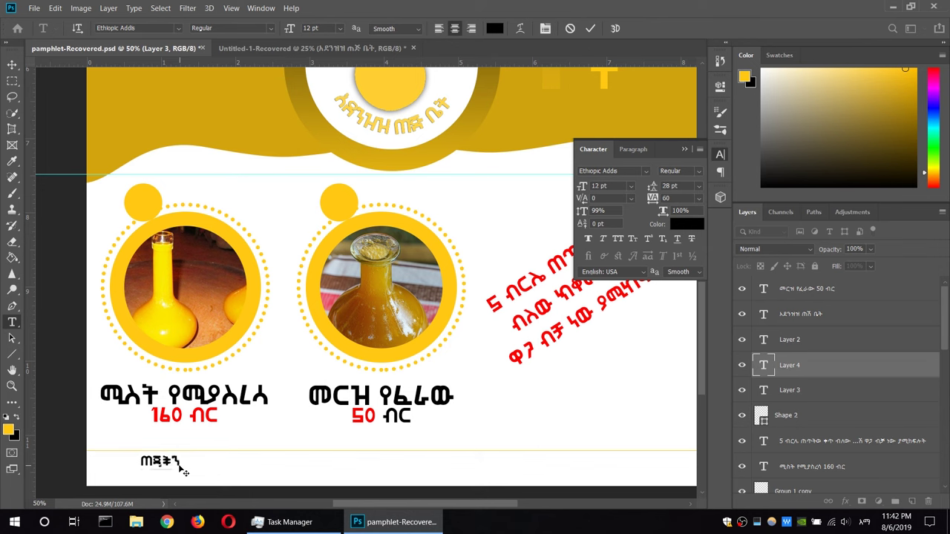
pyautogui.click(178, 28)
pyautogui.click(173, 80)
pyautogui.hotkey('ctrl', 'a')
pyautogui.press('BackSpace')
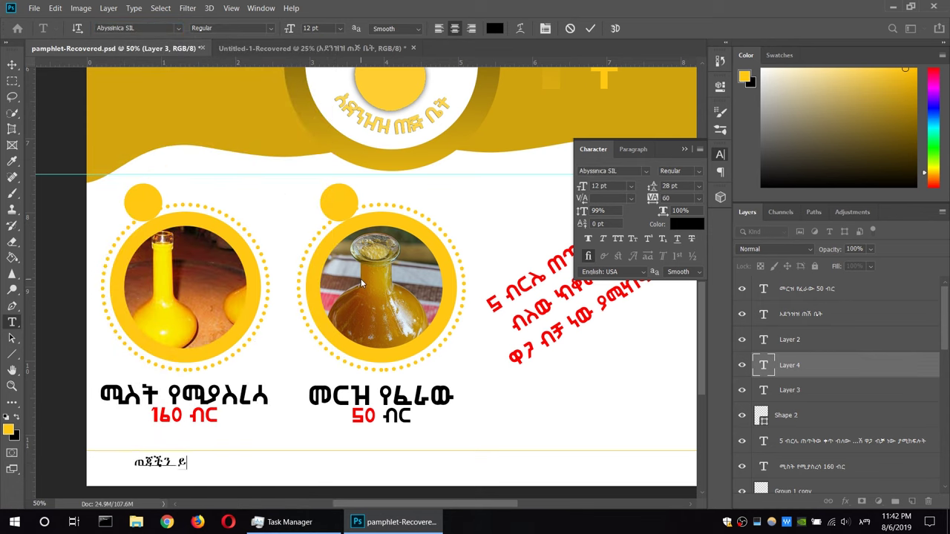
# Type the Amharic footer tagline and commit it as its own text layer
pyautogui.write('ሰራው ከ')
pyautogui.press('BackSpace')
pyautogui.write('ከአደንዝዝ ያ')
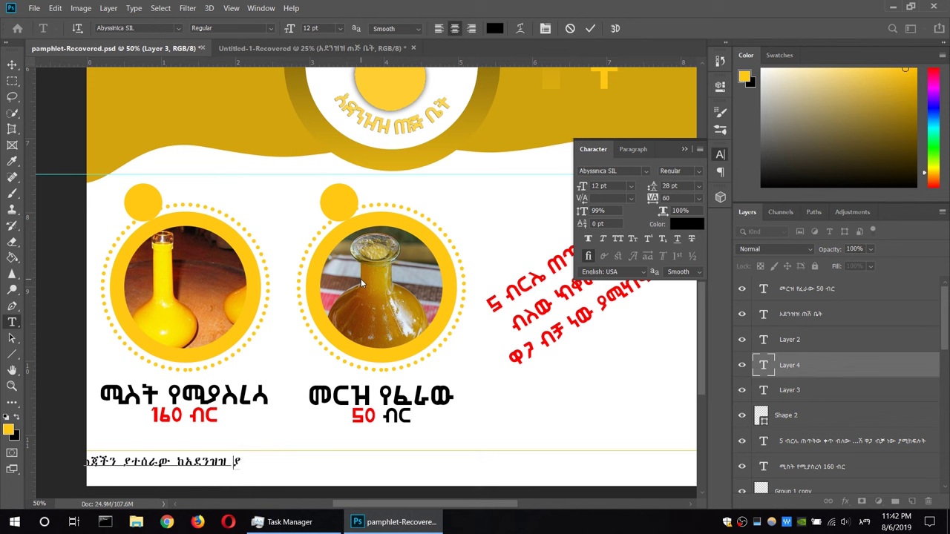
pyautogui.write('ዘዛፍ ስ')
pyautogui.write('ር ነው። ልለስ')
pyautogui.write('ክካር ')
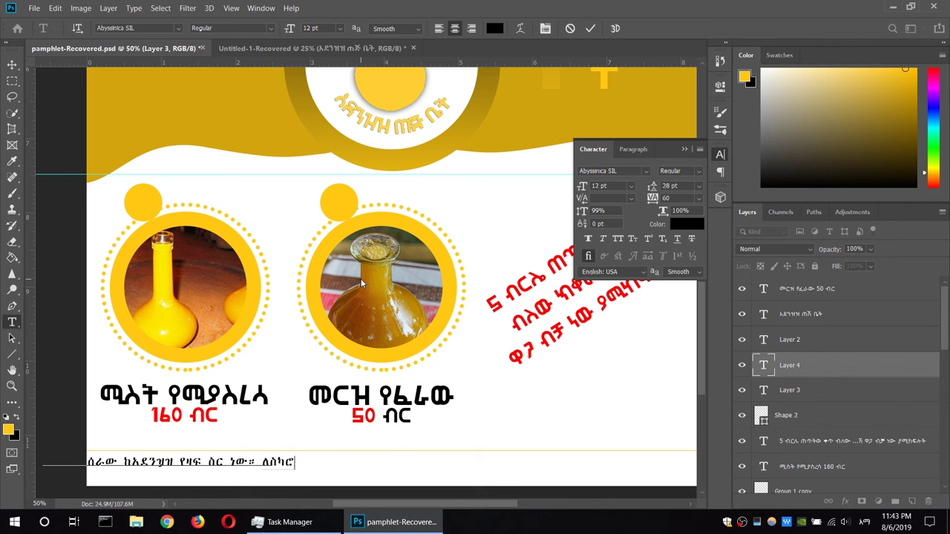
pyautogui.write('ጥራት እደንዝዝ ጠ')
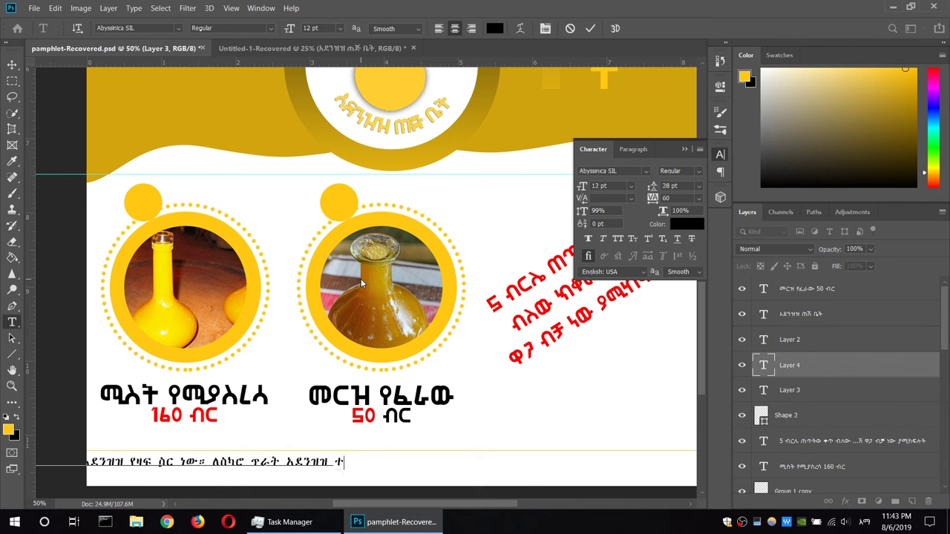
pyautogui.write('ጅ ቤትን ያምሪረጡ።')
pyautogui.click(12, 65)
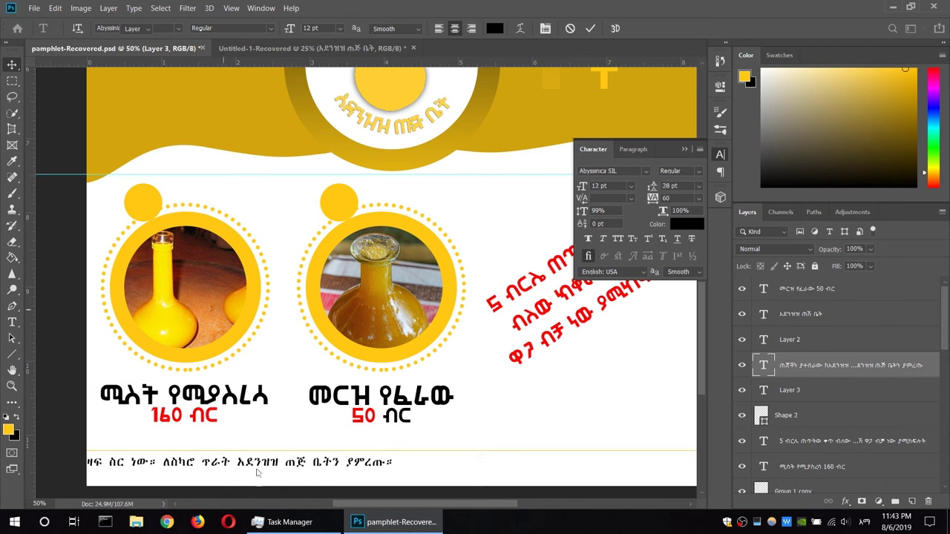
pyautogui.click(716, 158)
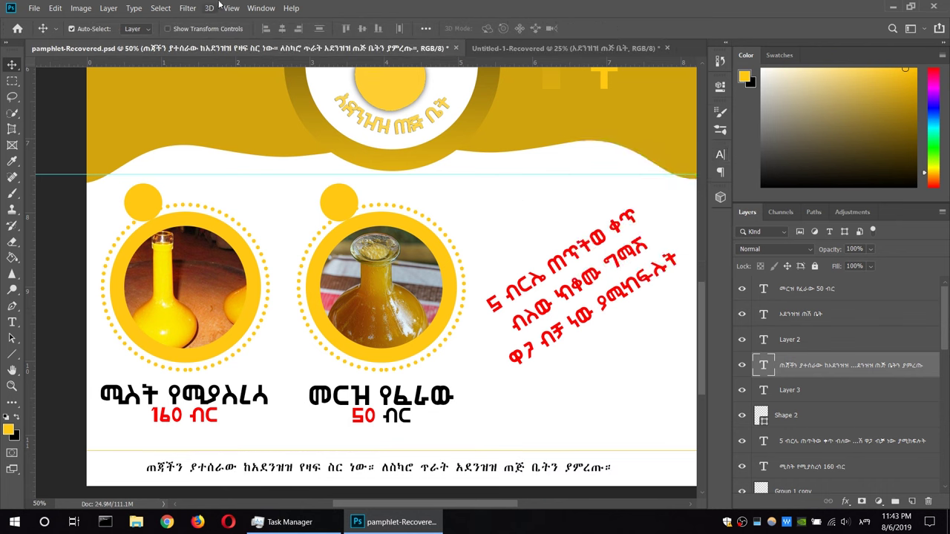
# Fit the pamphlet on screen, nudge the contact details lower, and make them white (#ffffff)
pyautogui.click(226, 8)
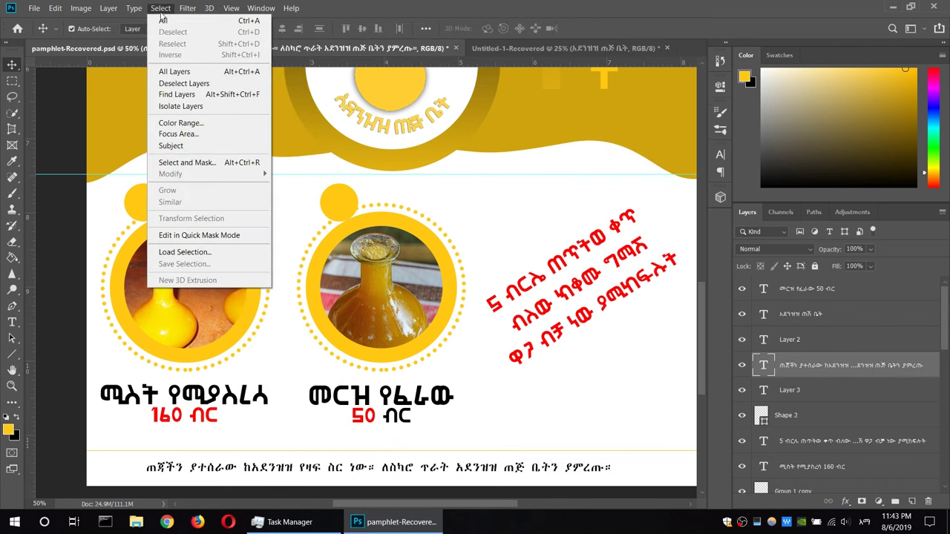
pyautogui.click(230, 9)
pyautogui.click(231, 8)
pyautogui.click(256, 121)
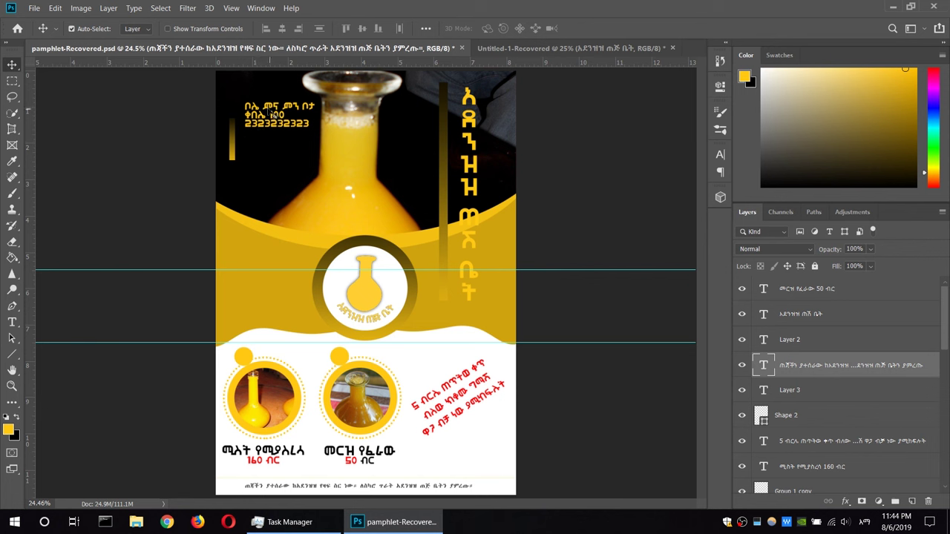
pyautogui.moveTo(291, 113); pyautogui.dragTo(283, 136)
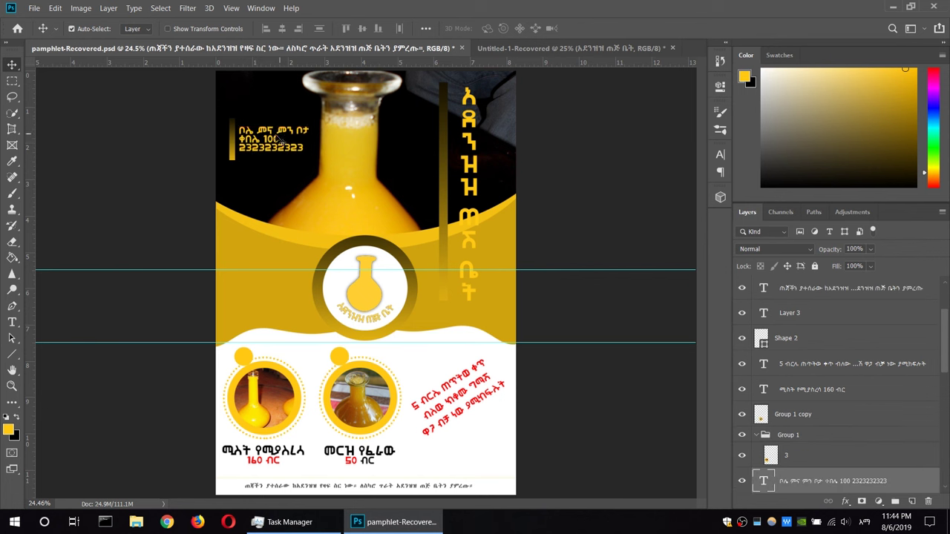
pyautogui.doubleClick(282, 137)
pyautogui.click(493, 28)
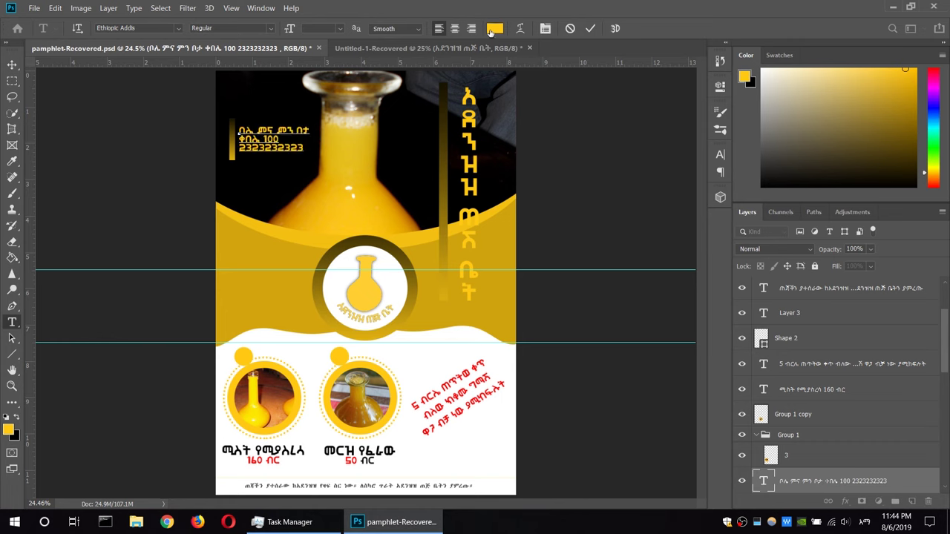
pyautogui.write('ffffff')
pyautogui.click(816, 138)
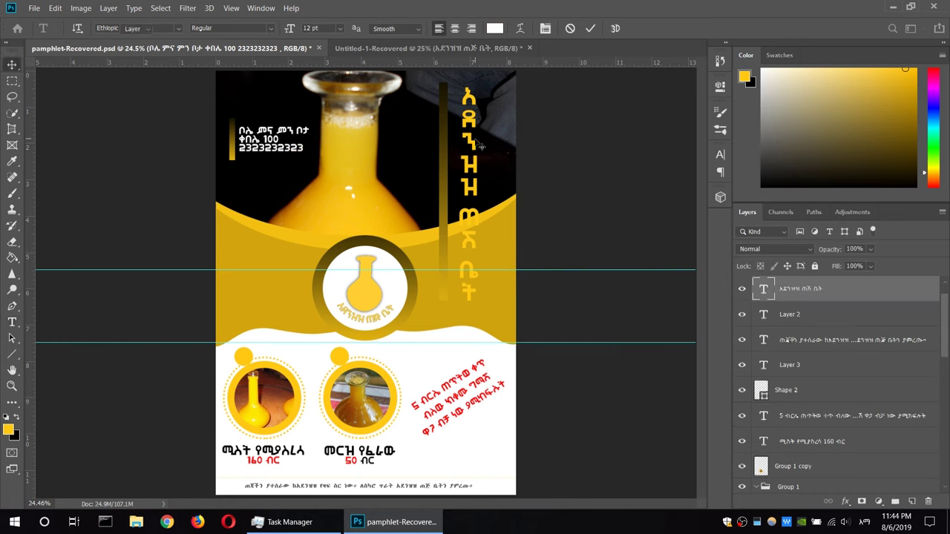
# Make the vertical title white (#ffffff) and quick-export the pamphlet as PNG
pyautogui.doubleClick(762, 288)
pyautogui.click(493, 28)
pyautogui.write('ffffff')
pyautogui.press('Return')
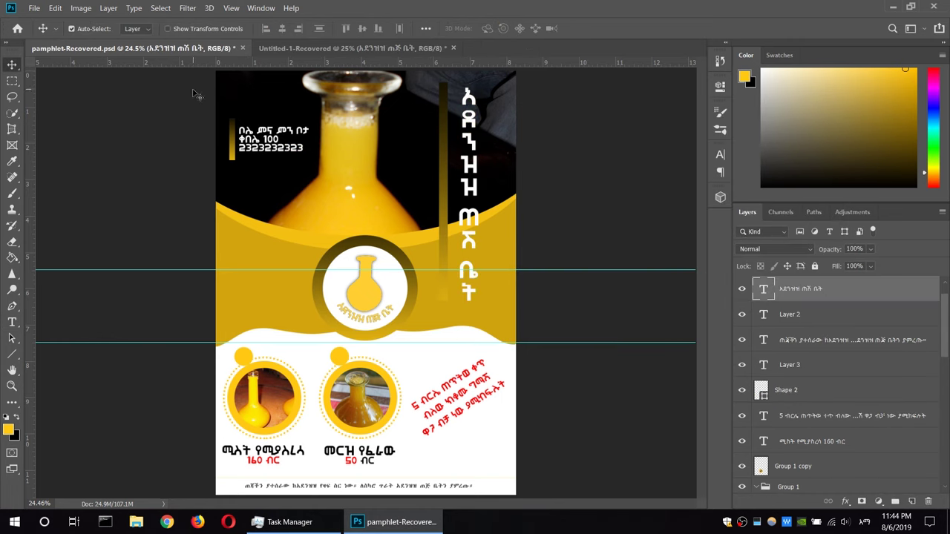
pyautogui.click(32, 9)
pyautogui.click(264, 168)
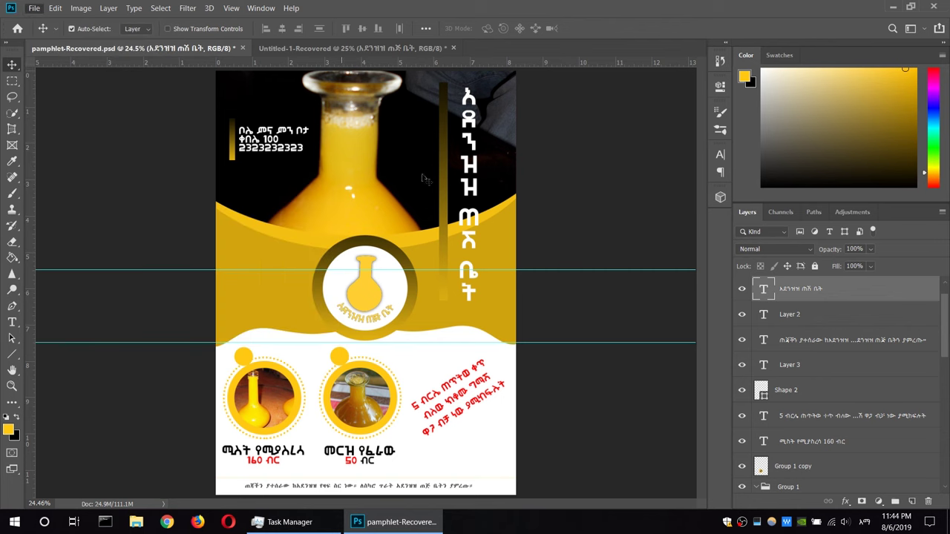